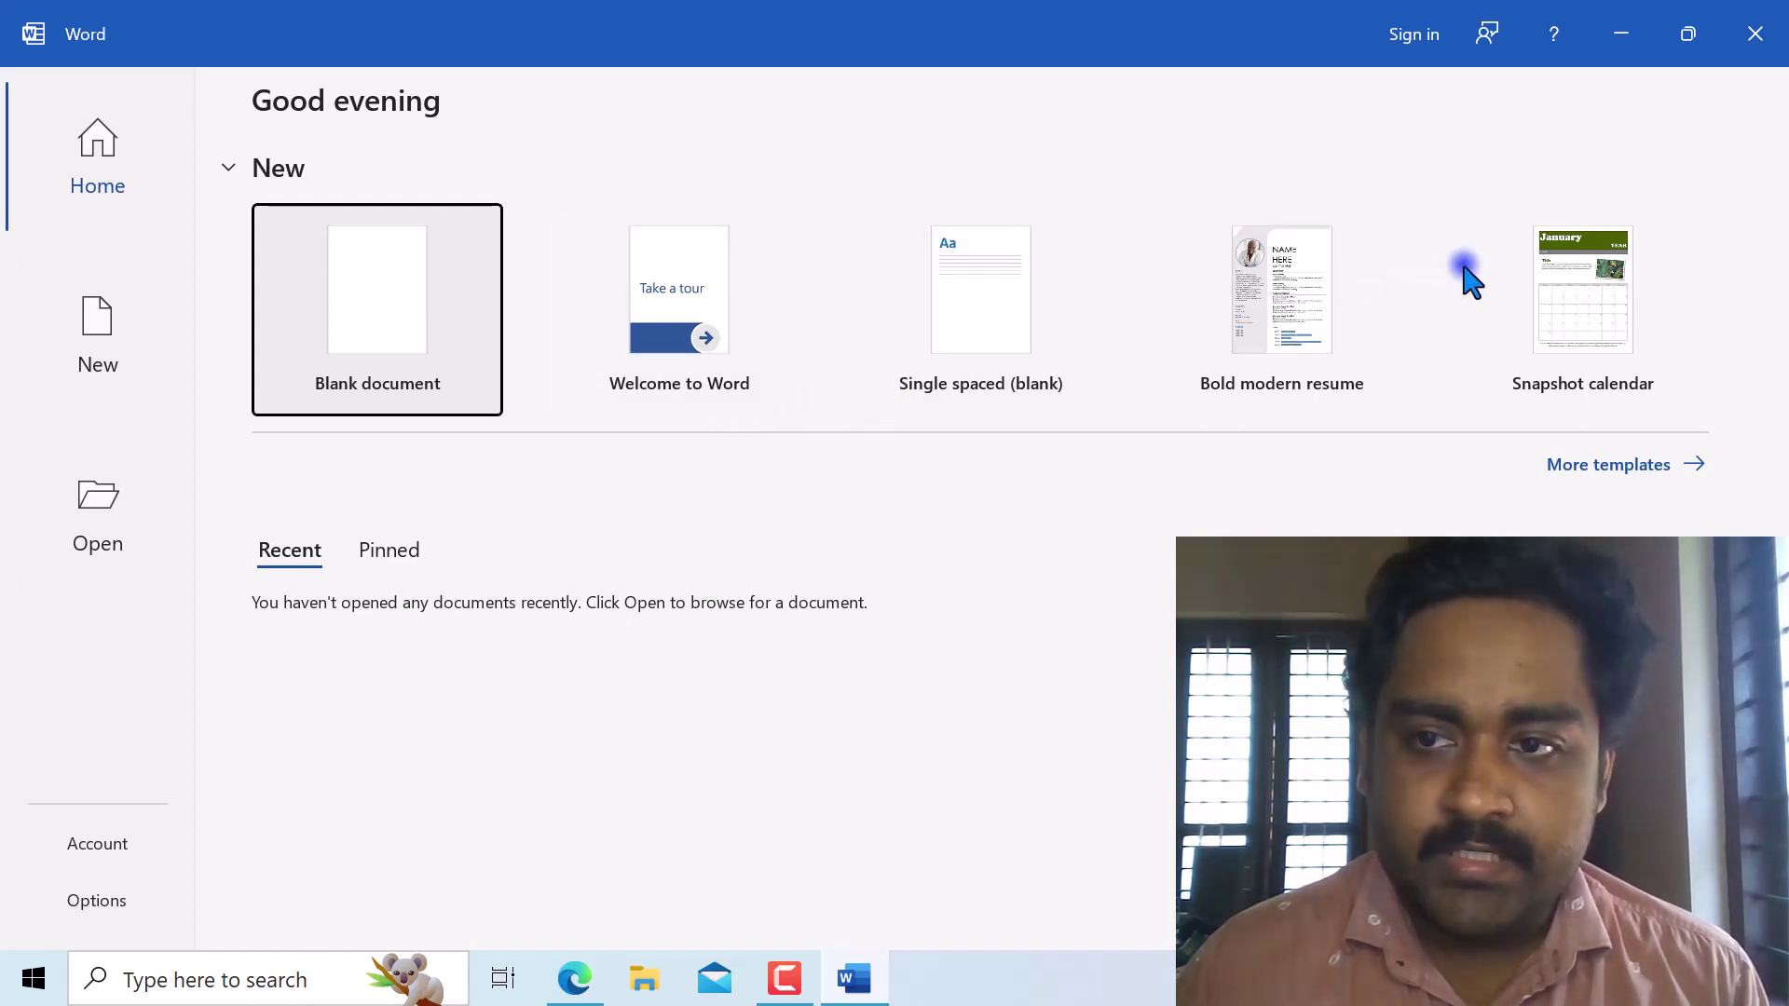
Create a new blank document.
click(394, 322)
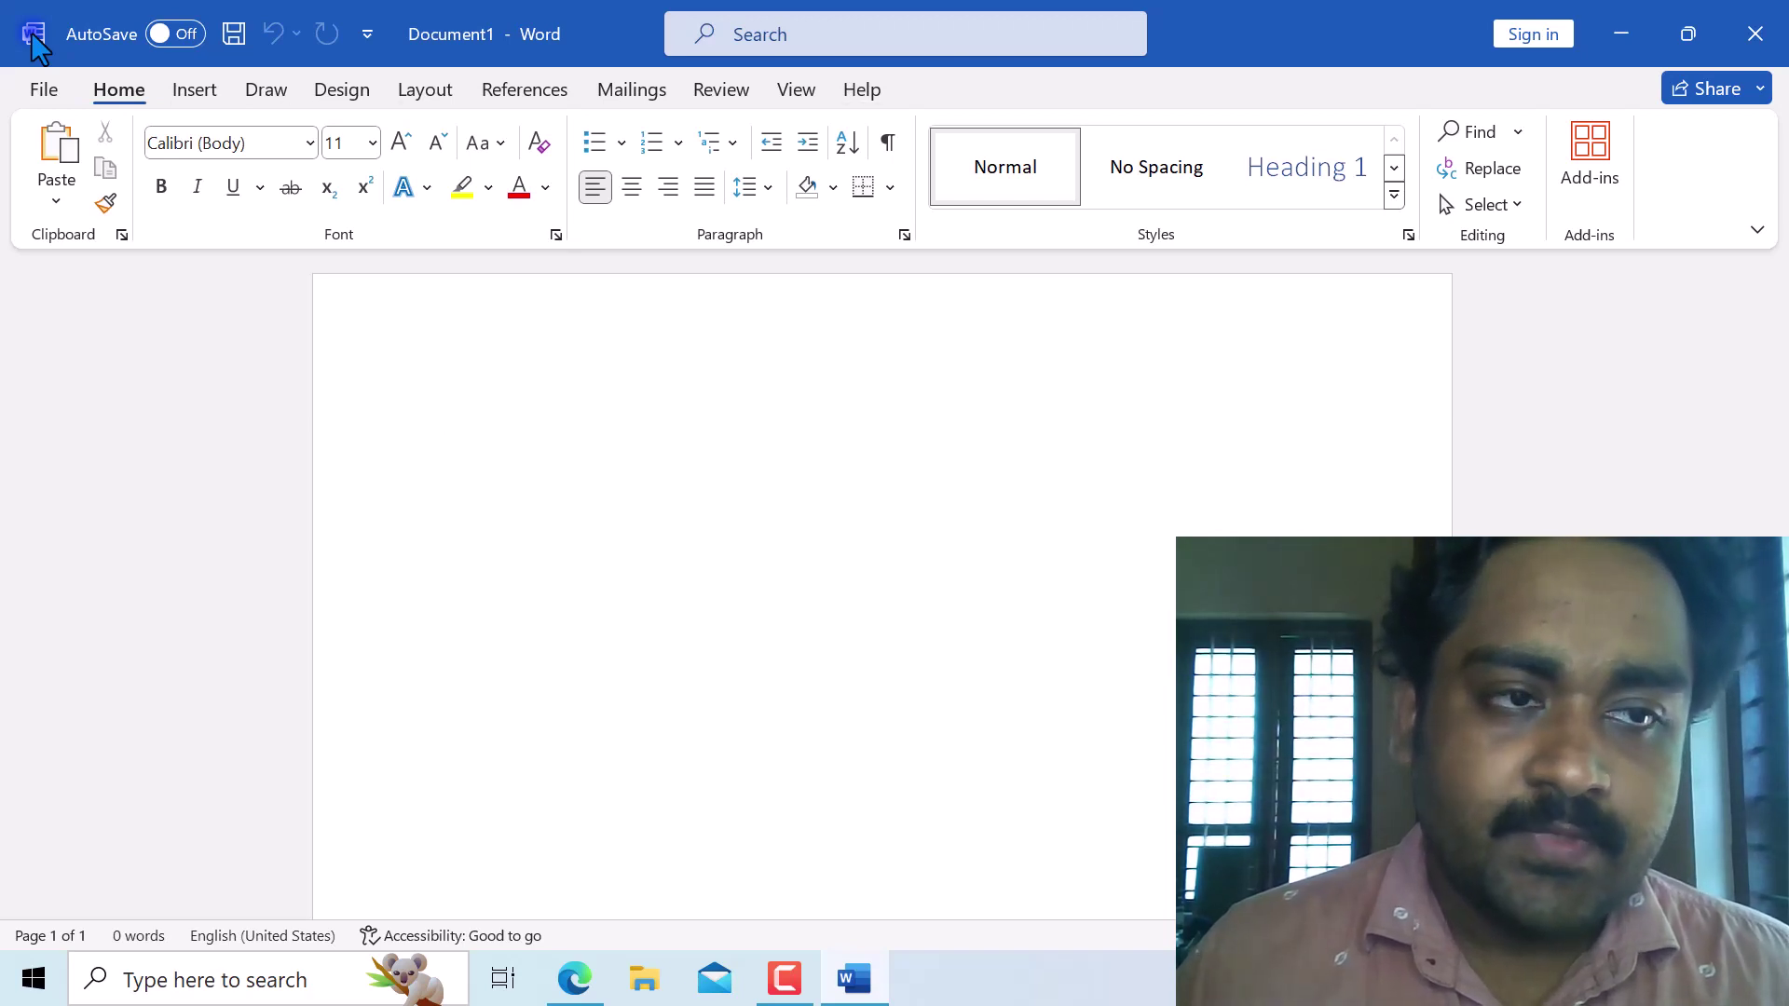
click(186, 90)
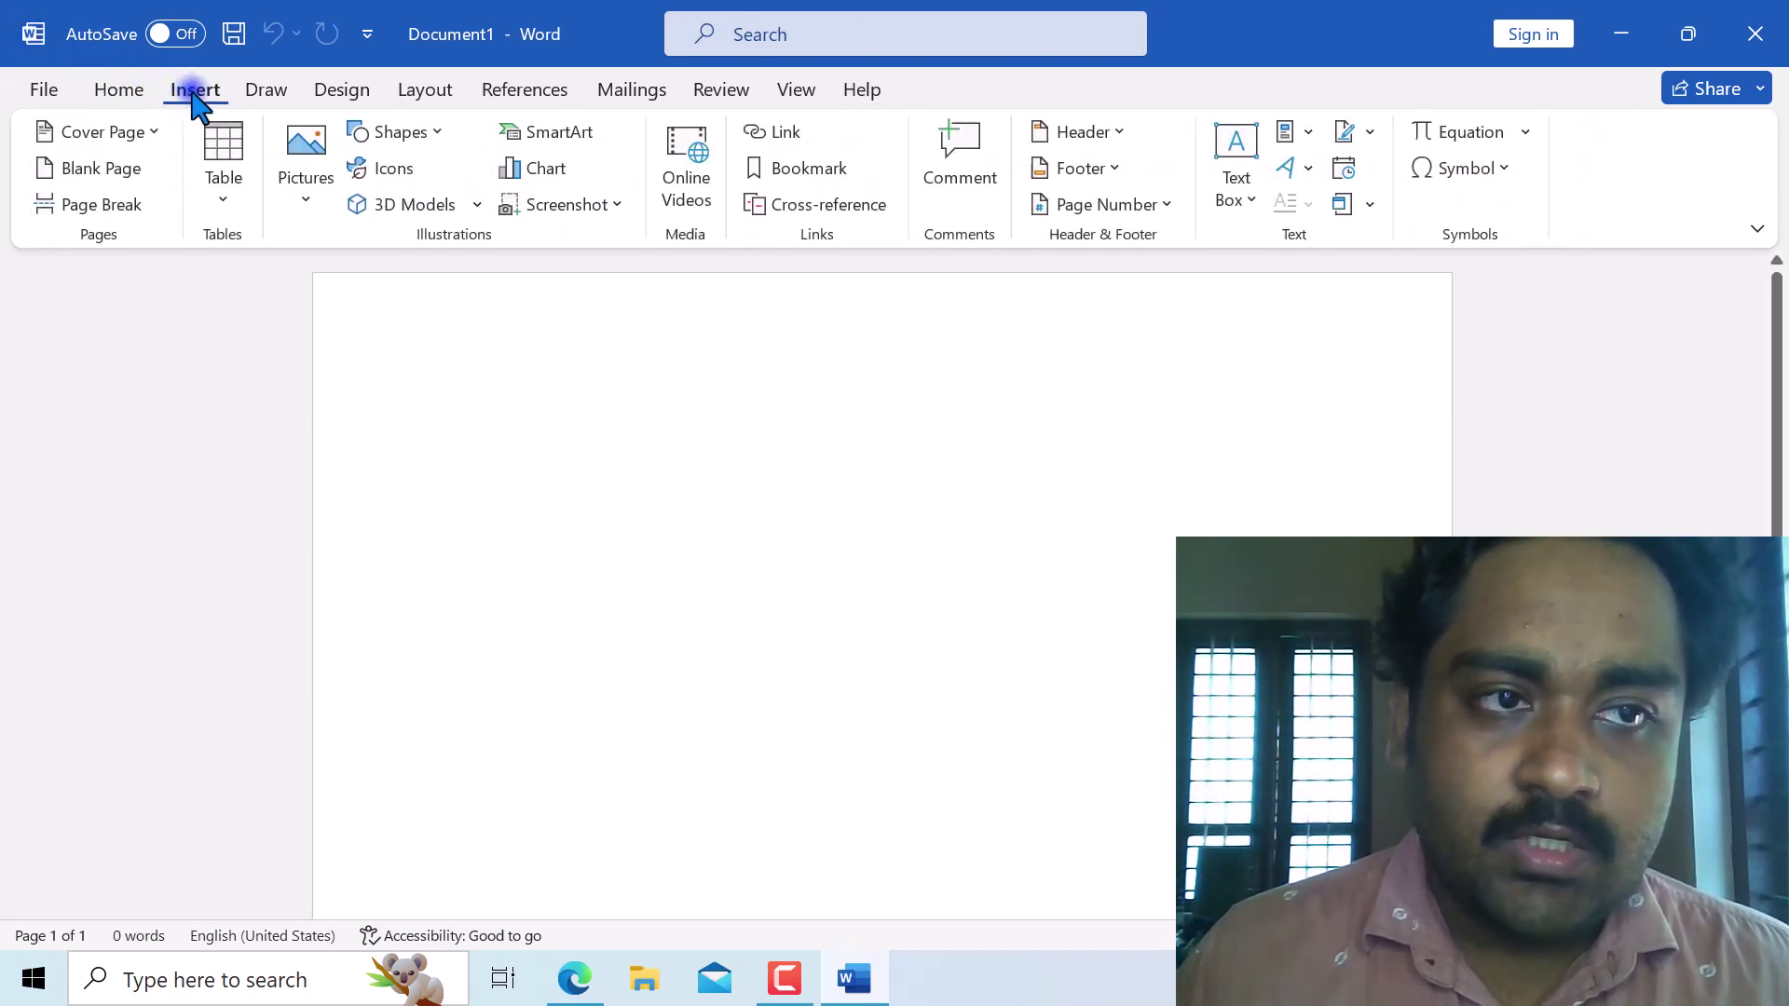
click(261, 93)
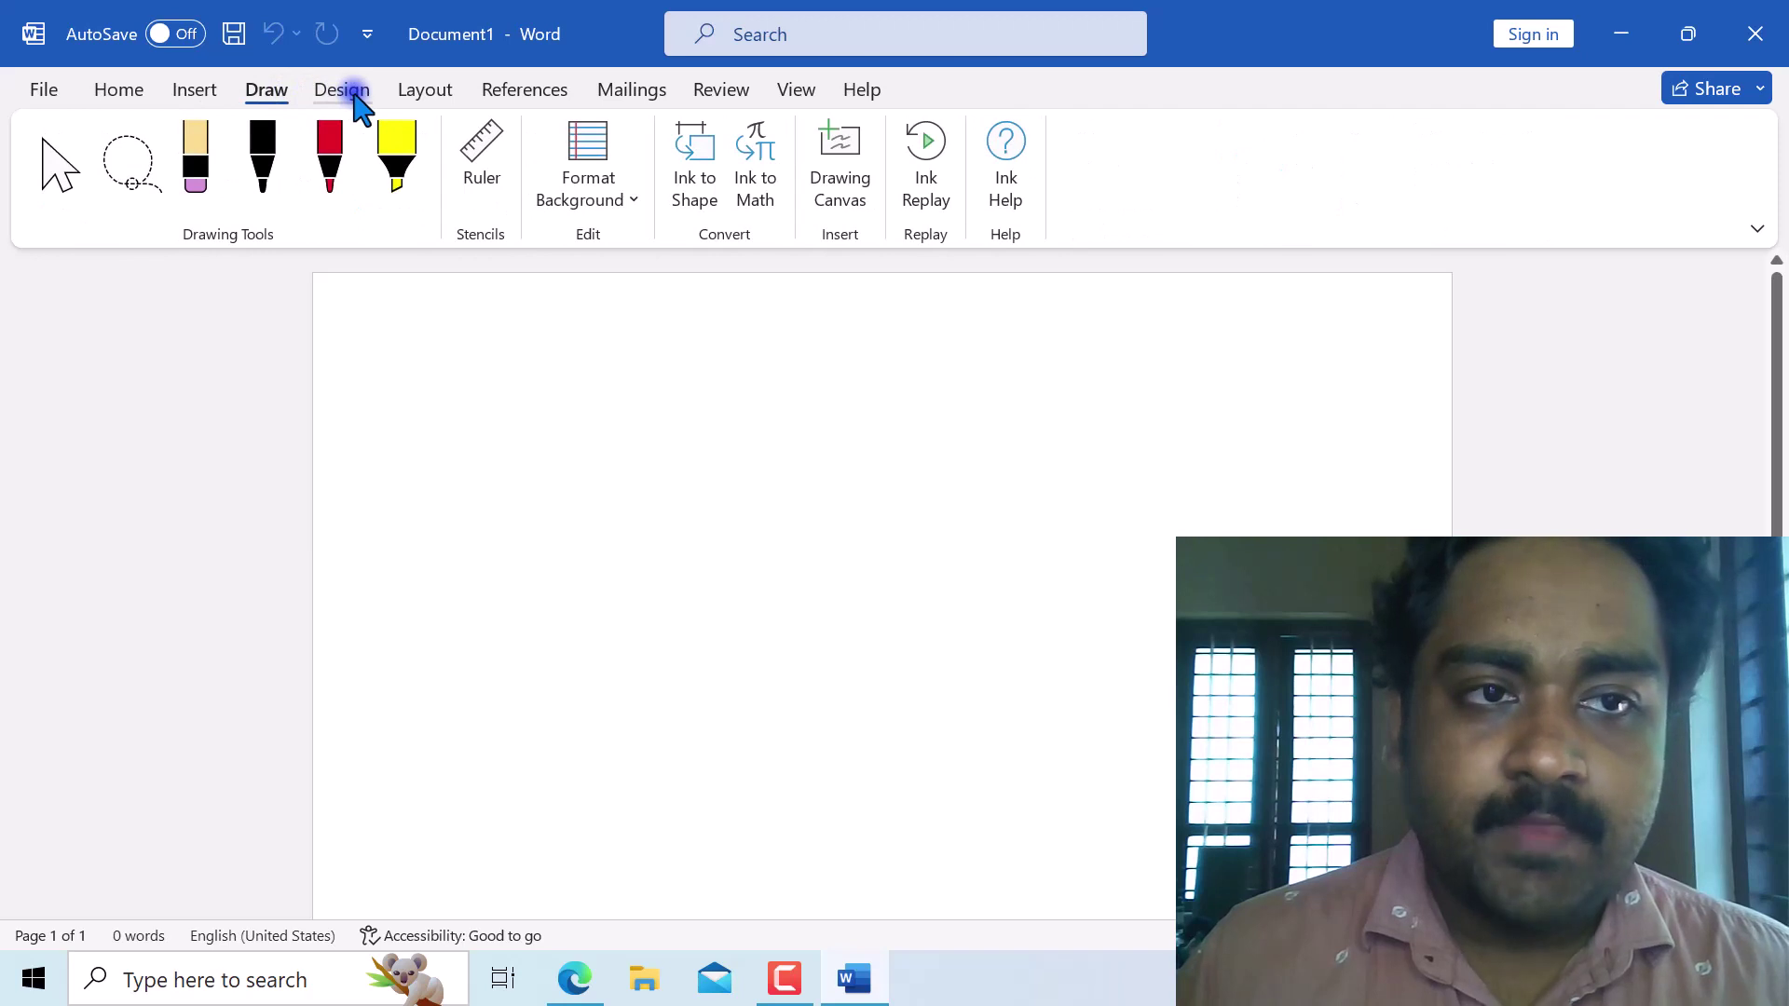
click(353, 91)
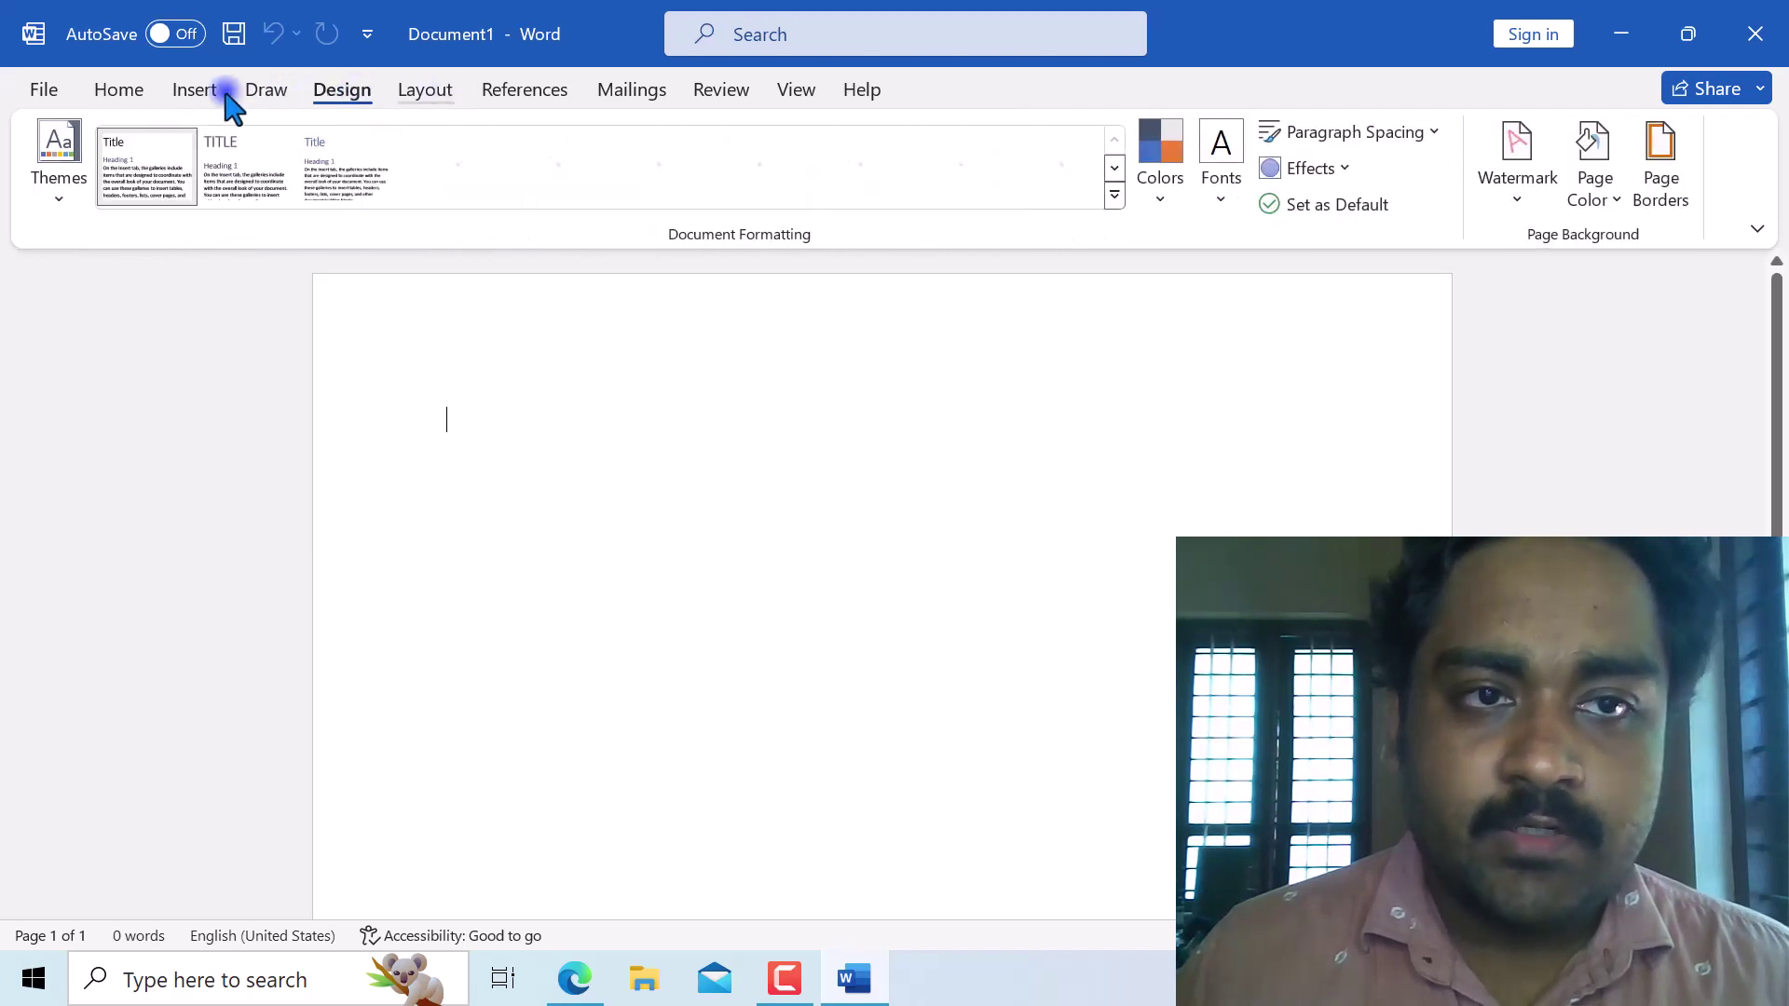
scroll(228, 103, down, 1)
click(119, 91)
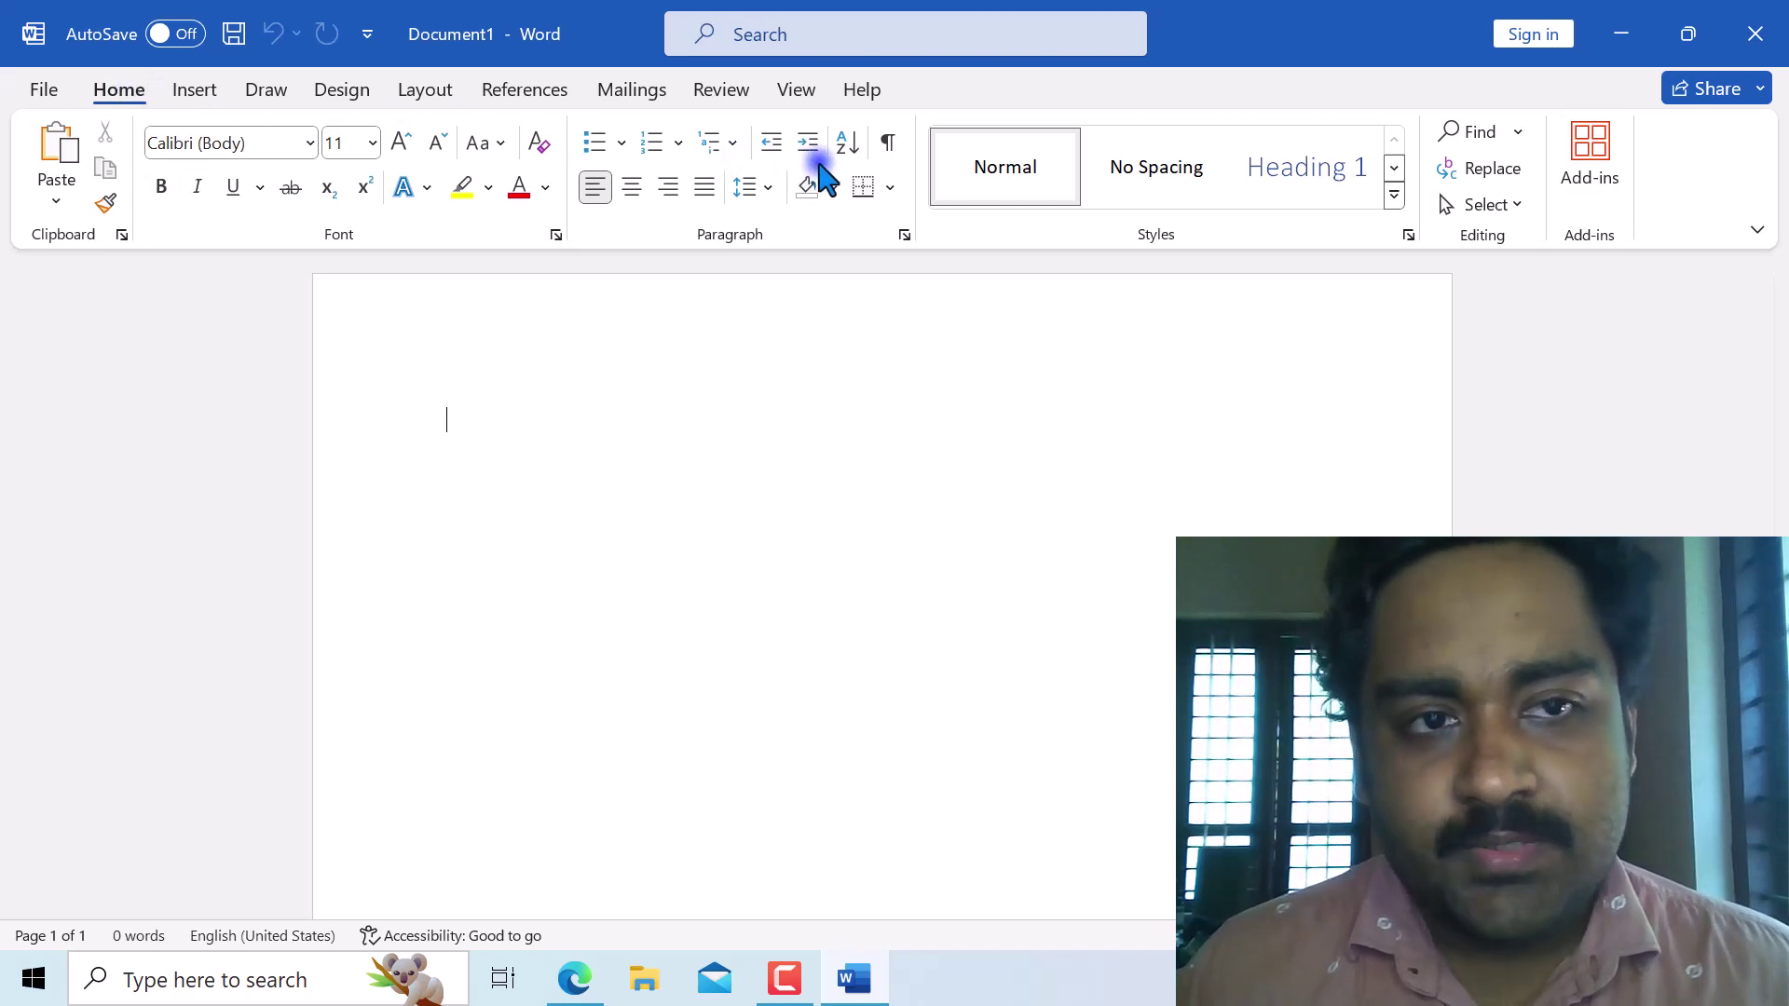
click(199, 92)
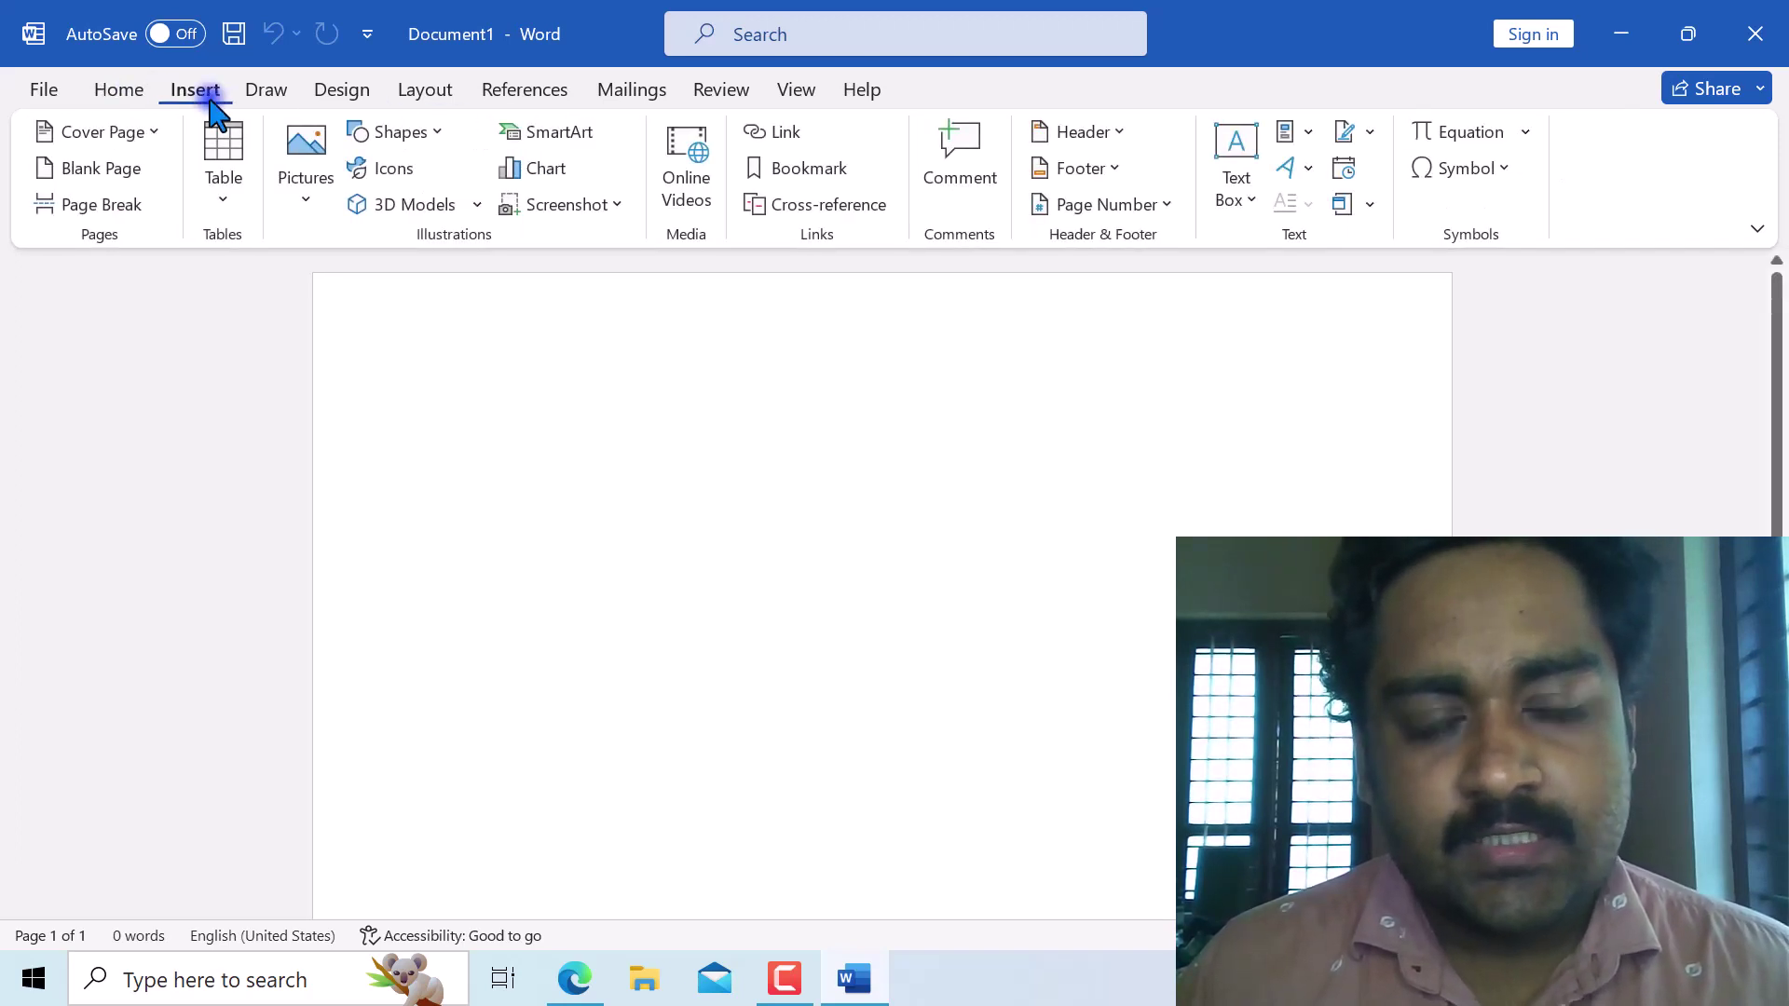
click(272, 90)
click(337, 93)
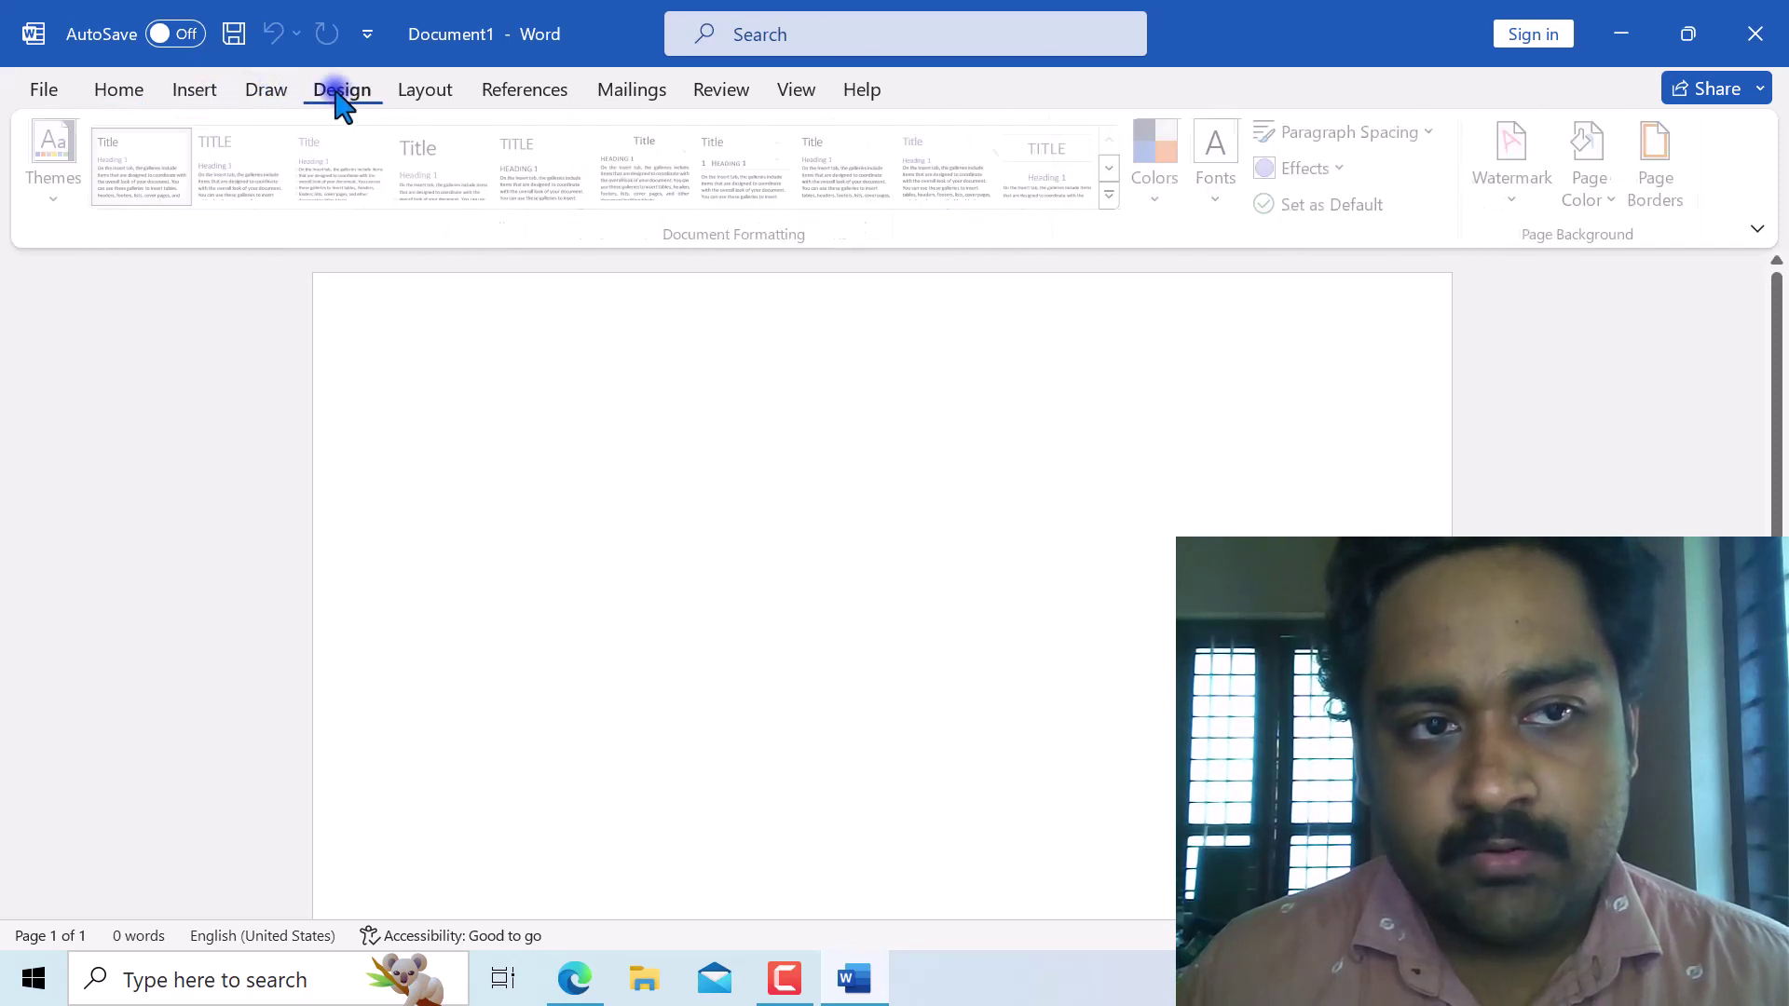
click(119, 91)
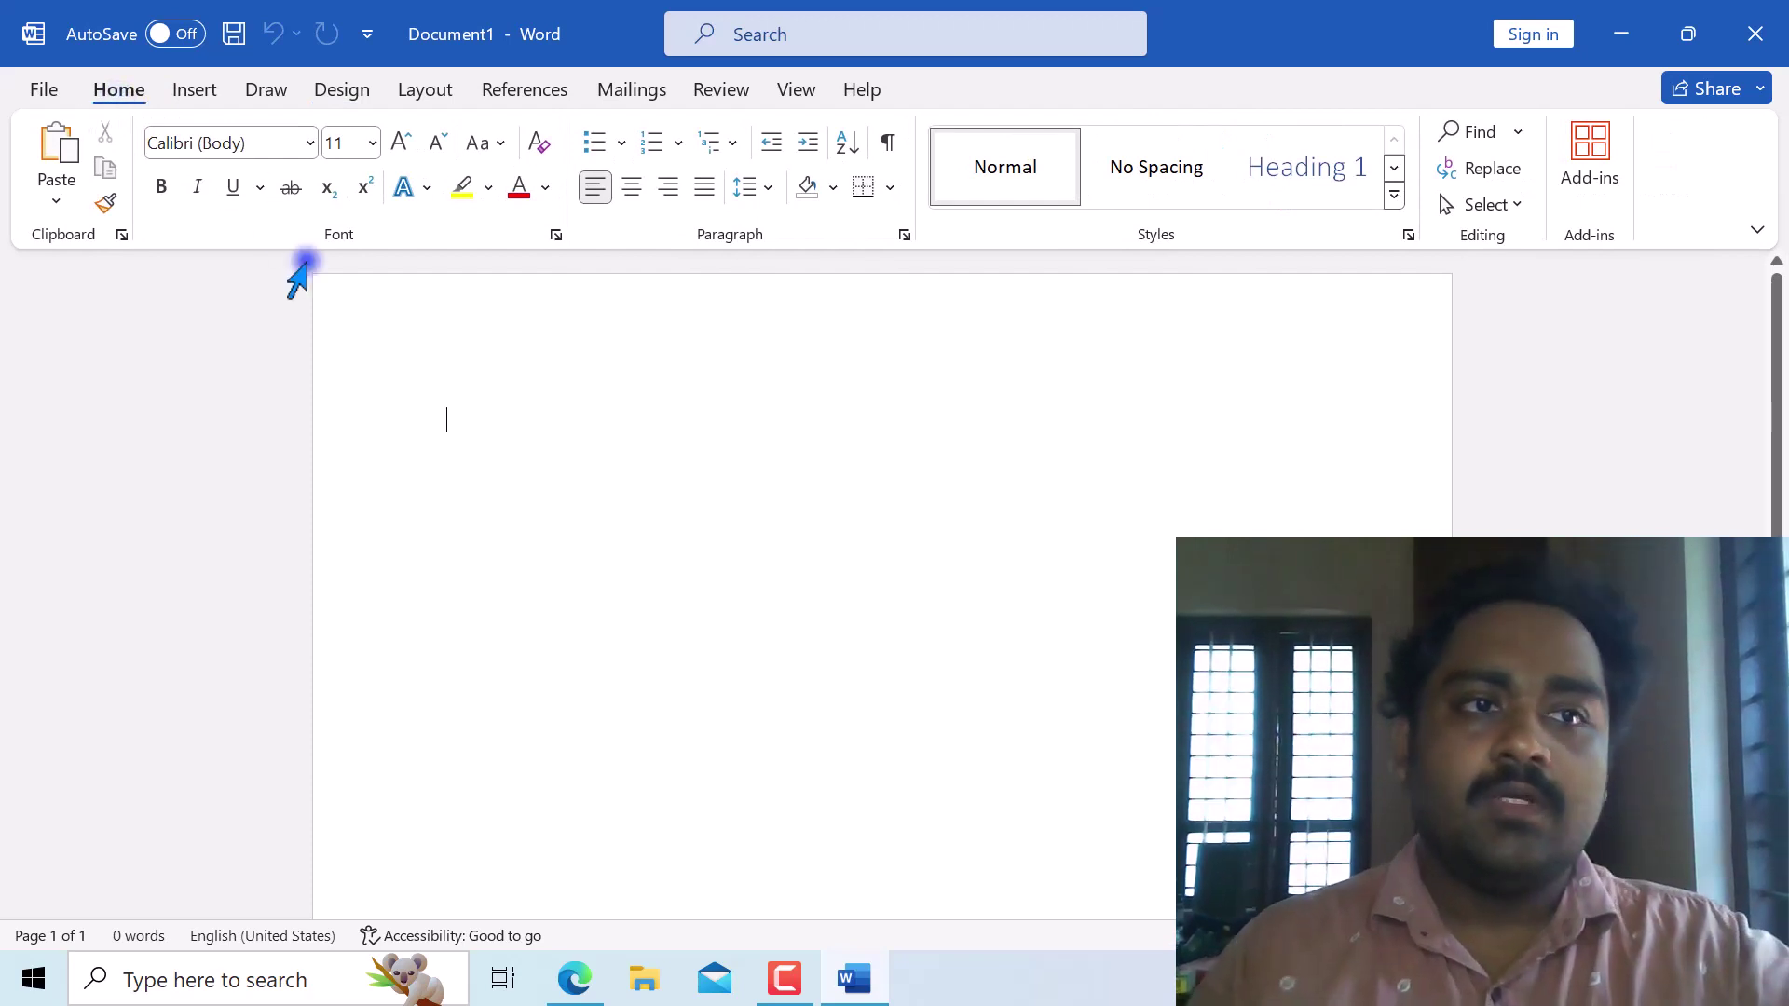
Paste the copied lorem ipsum text into the blank document, keeping the text only.
right_click(447, 426)
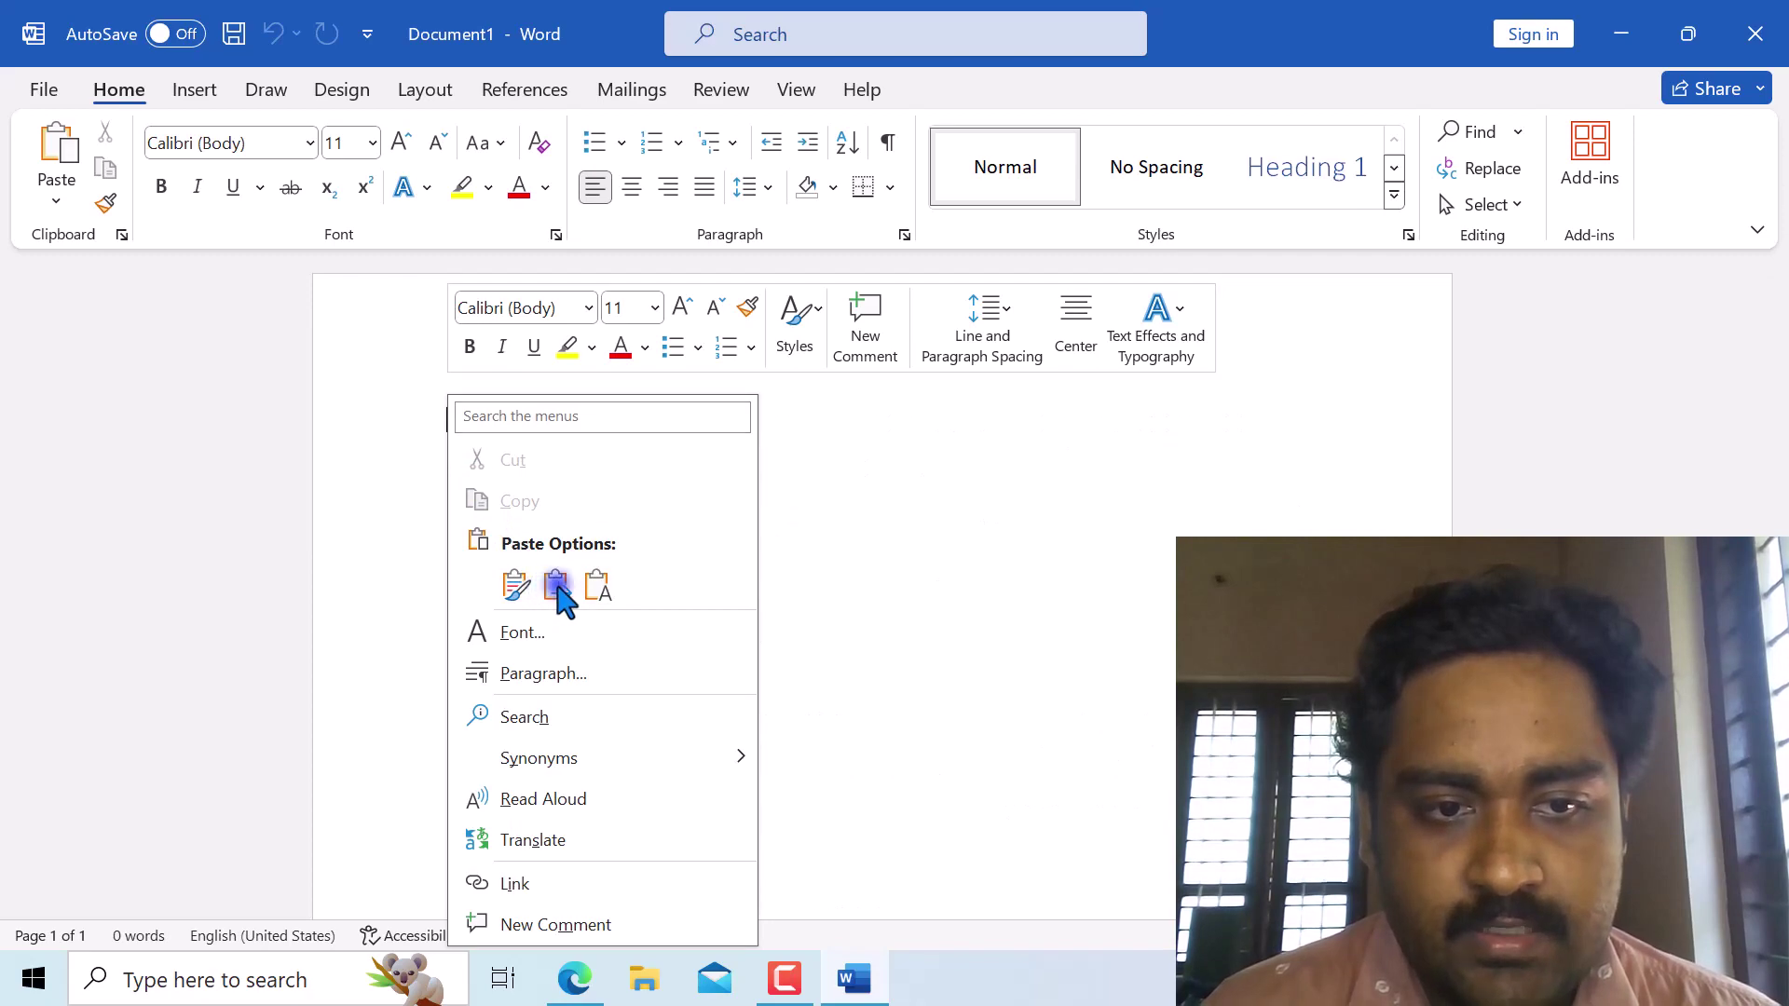
click(591, 585)
scroll(584, 586, up, 9)
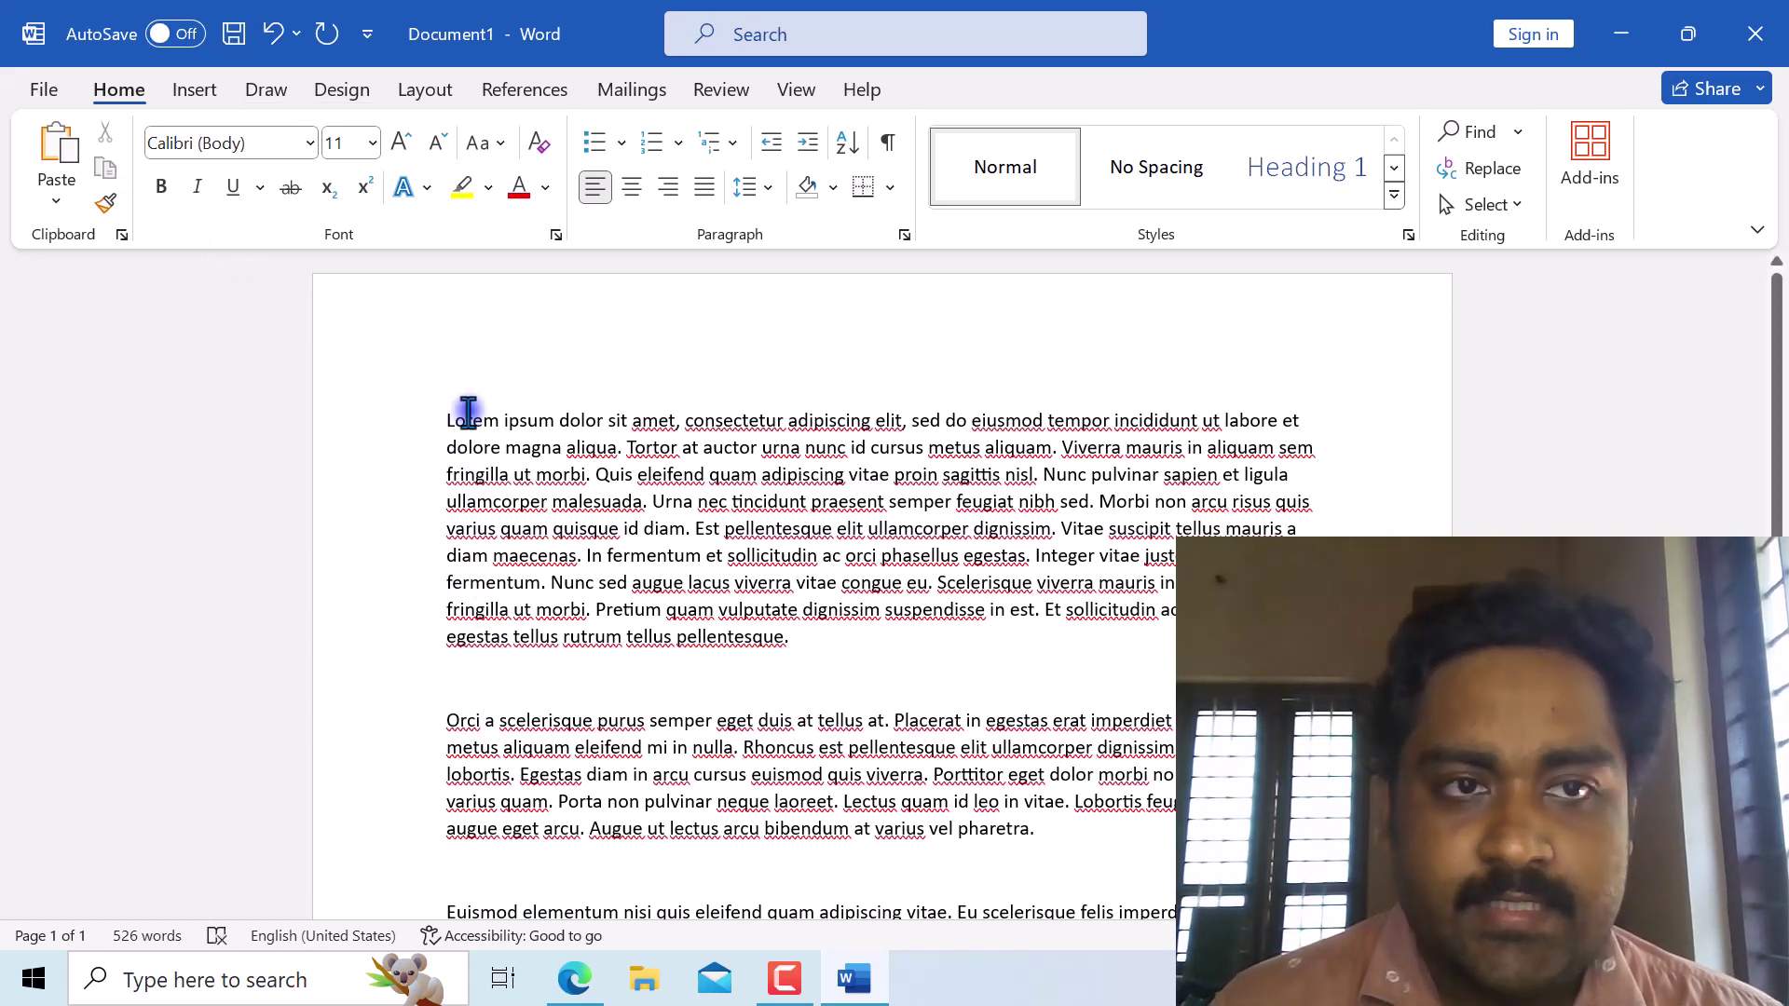
Set the document's paper size to A4.
click(438, 89)
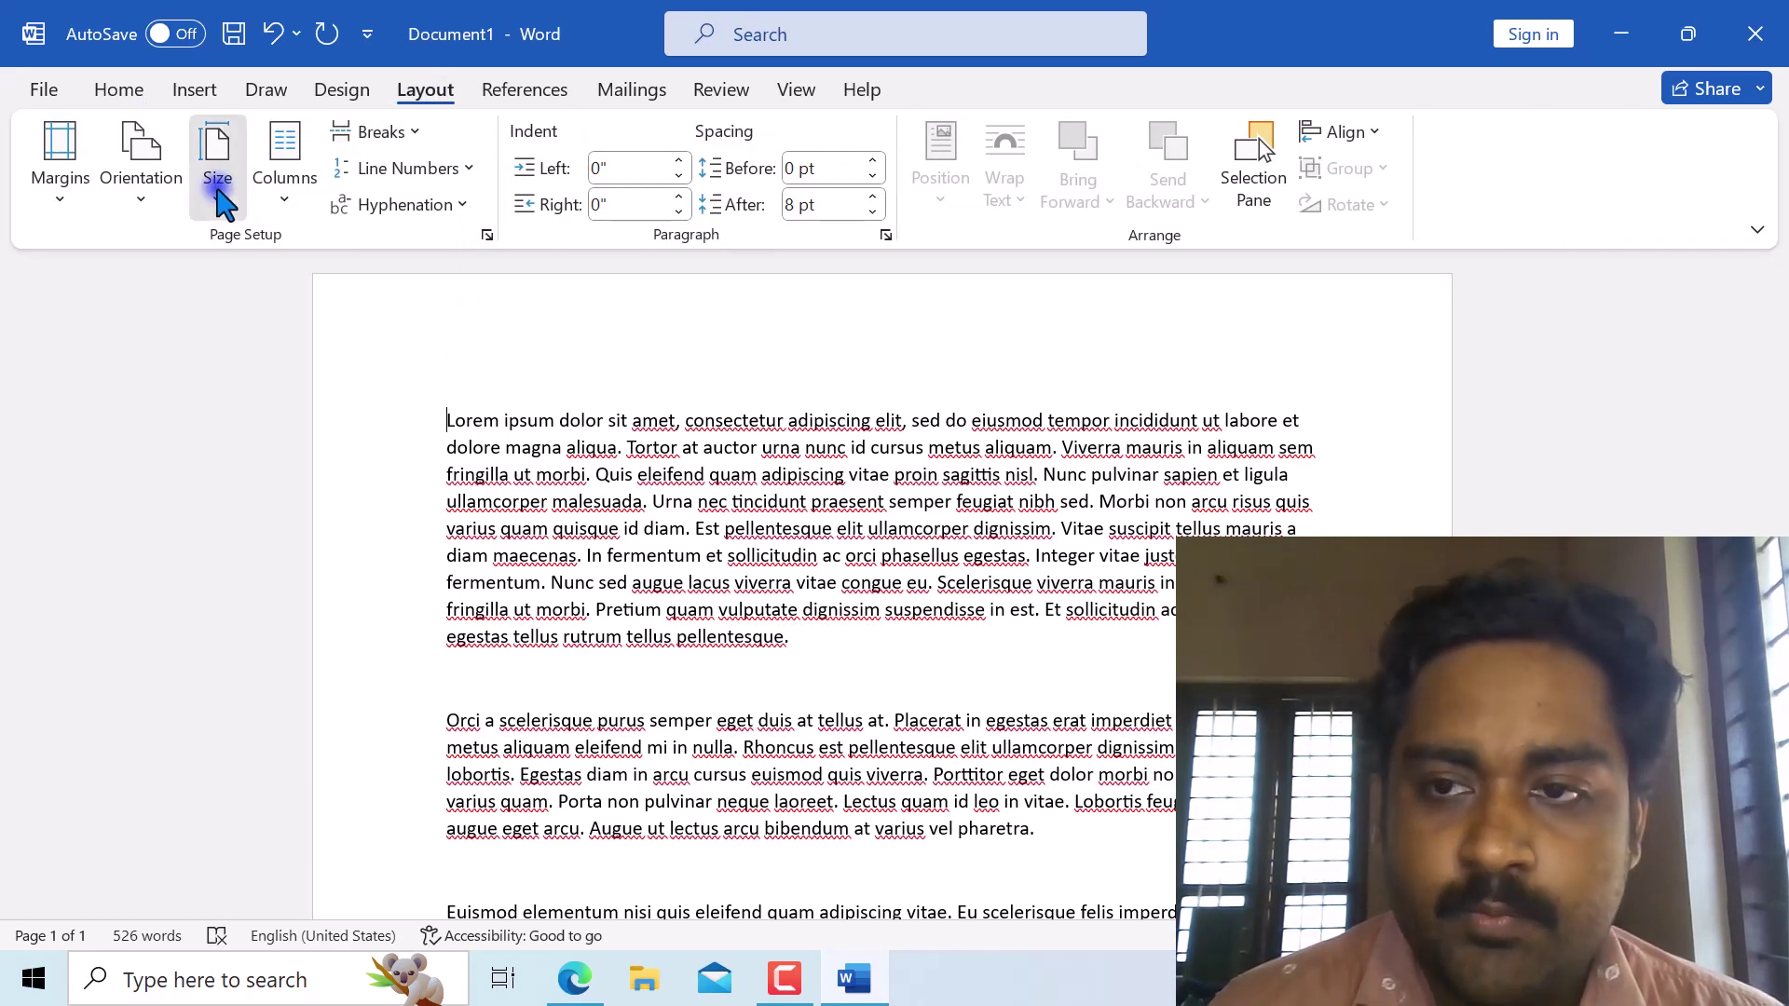
click(220, 191)
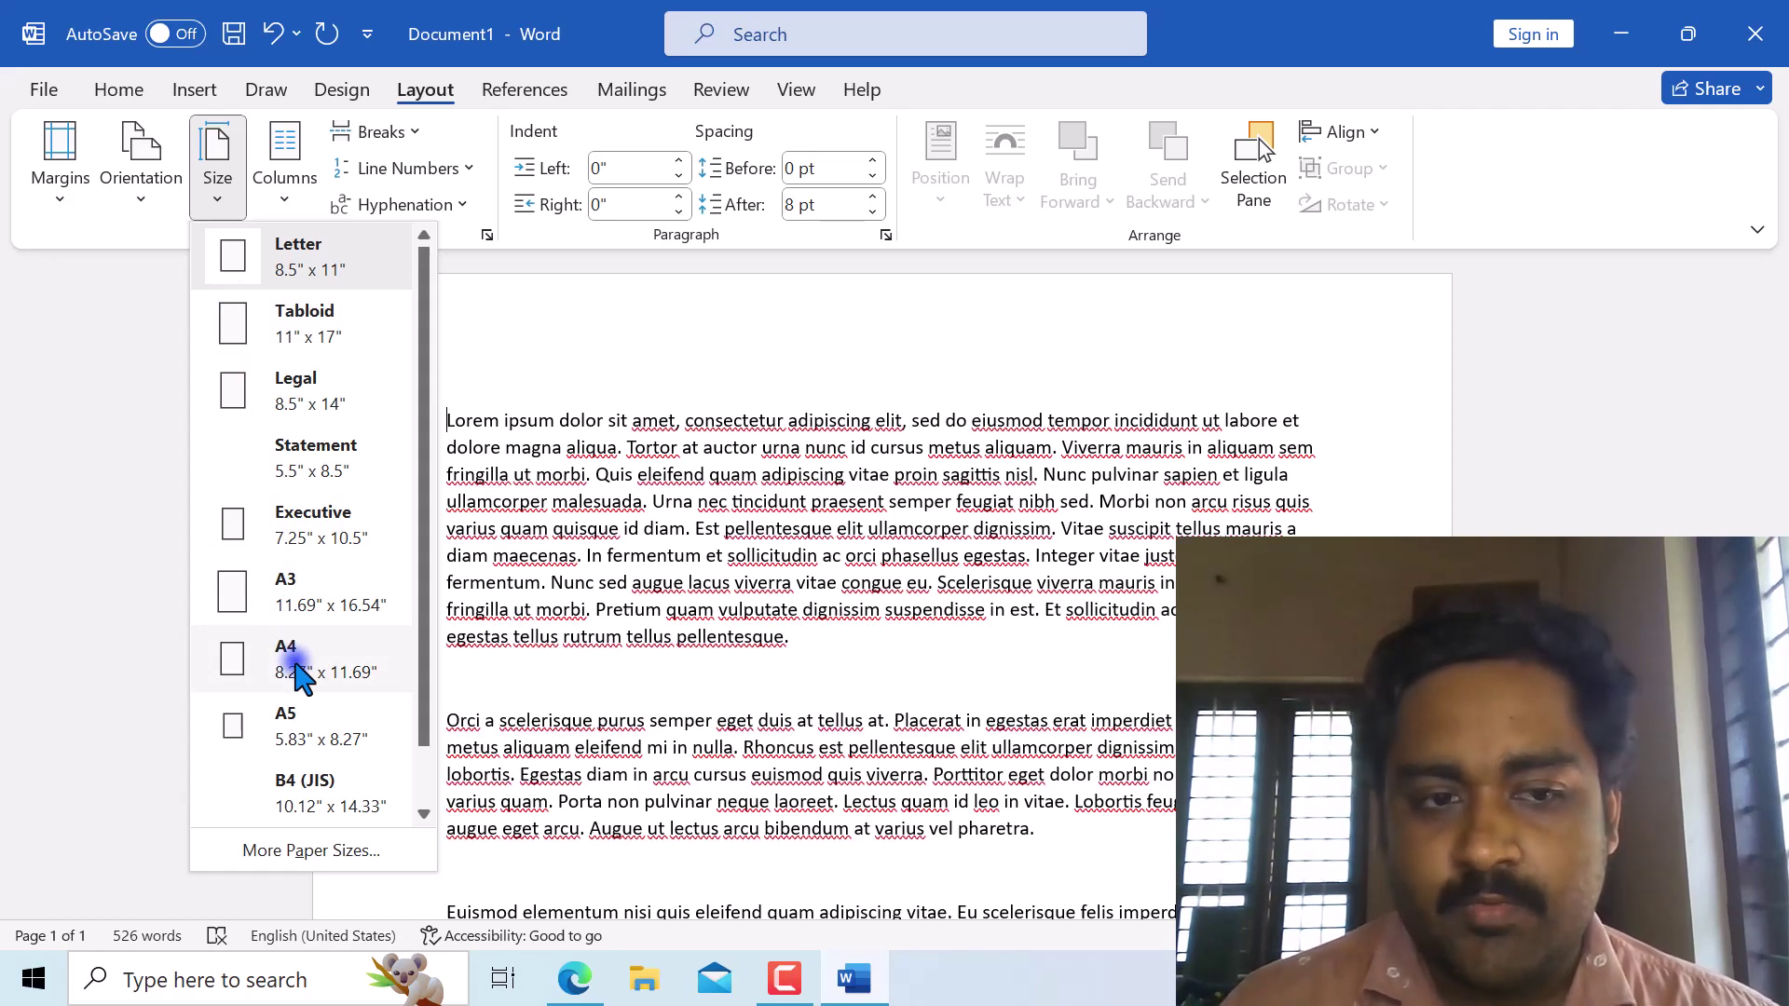
click(296, 664)
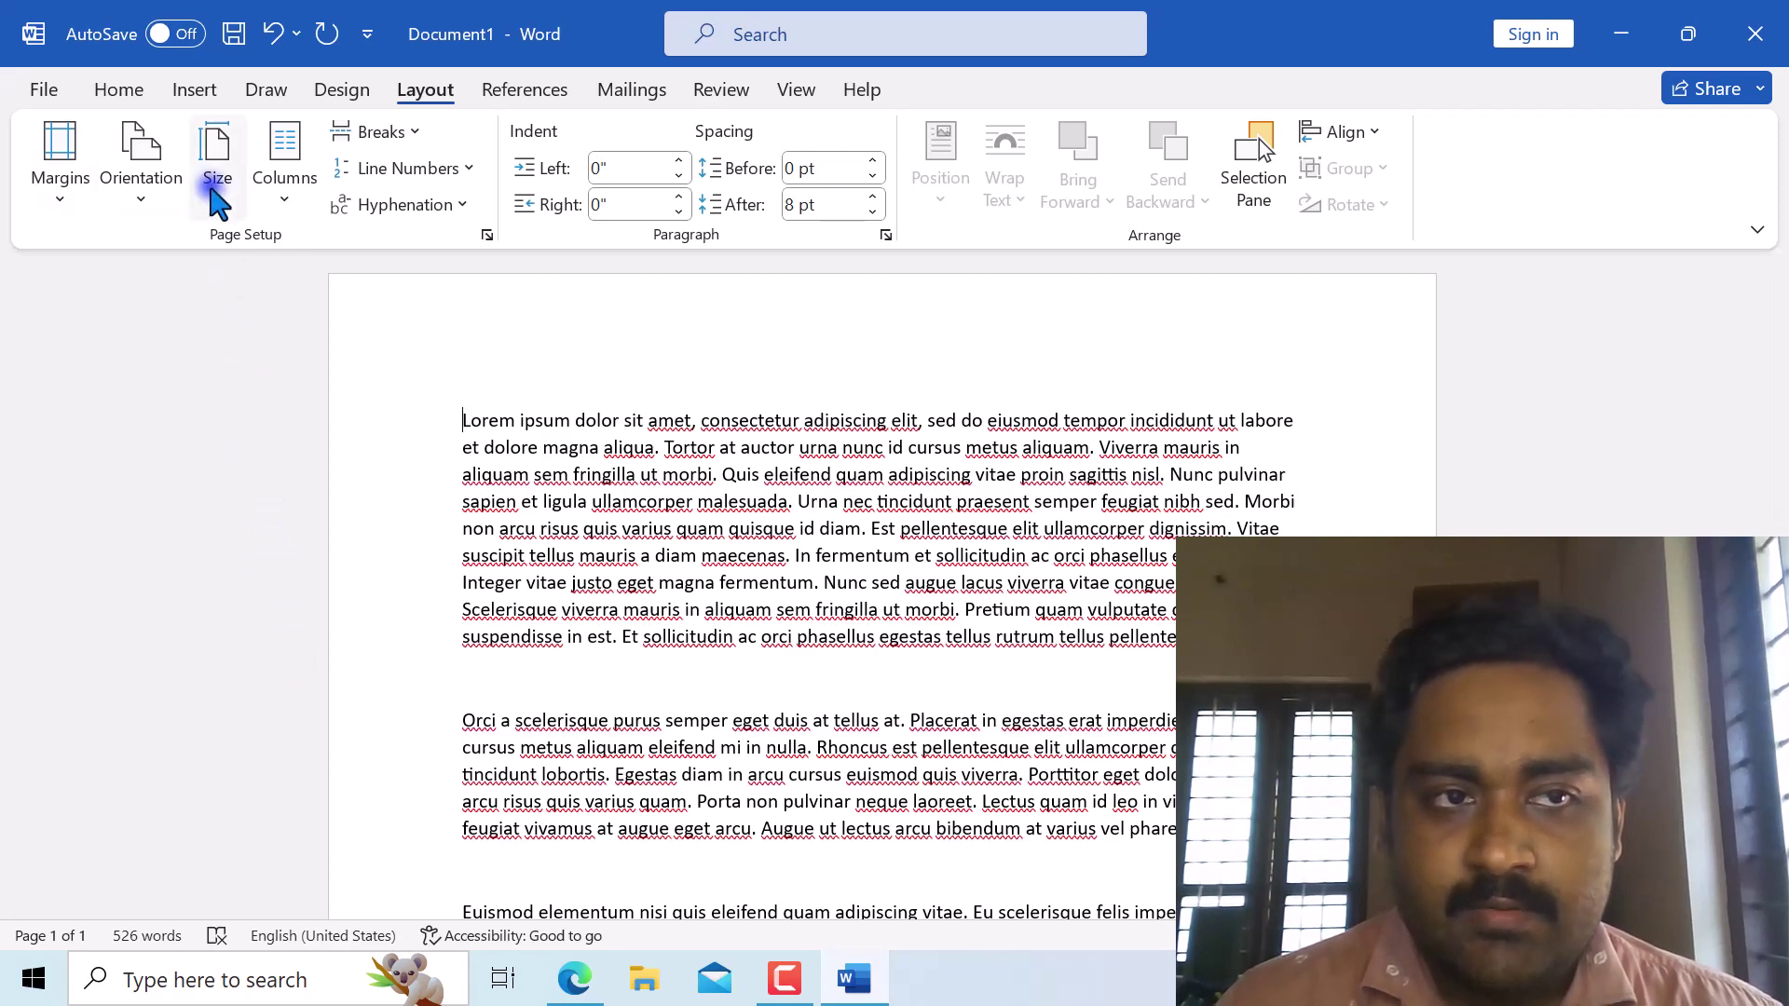
Select all the text in the document and set its font size to 14.
click(119, 90)
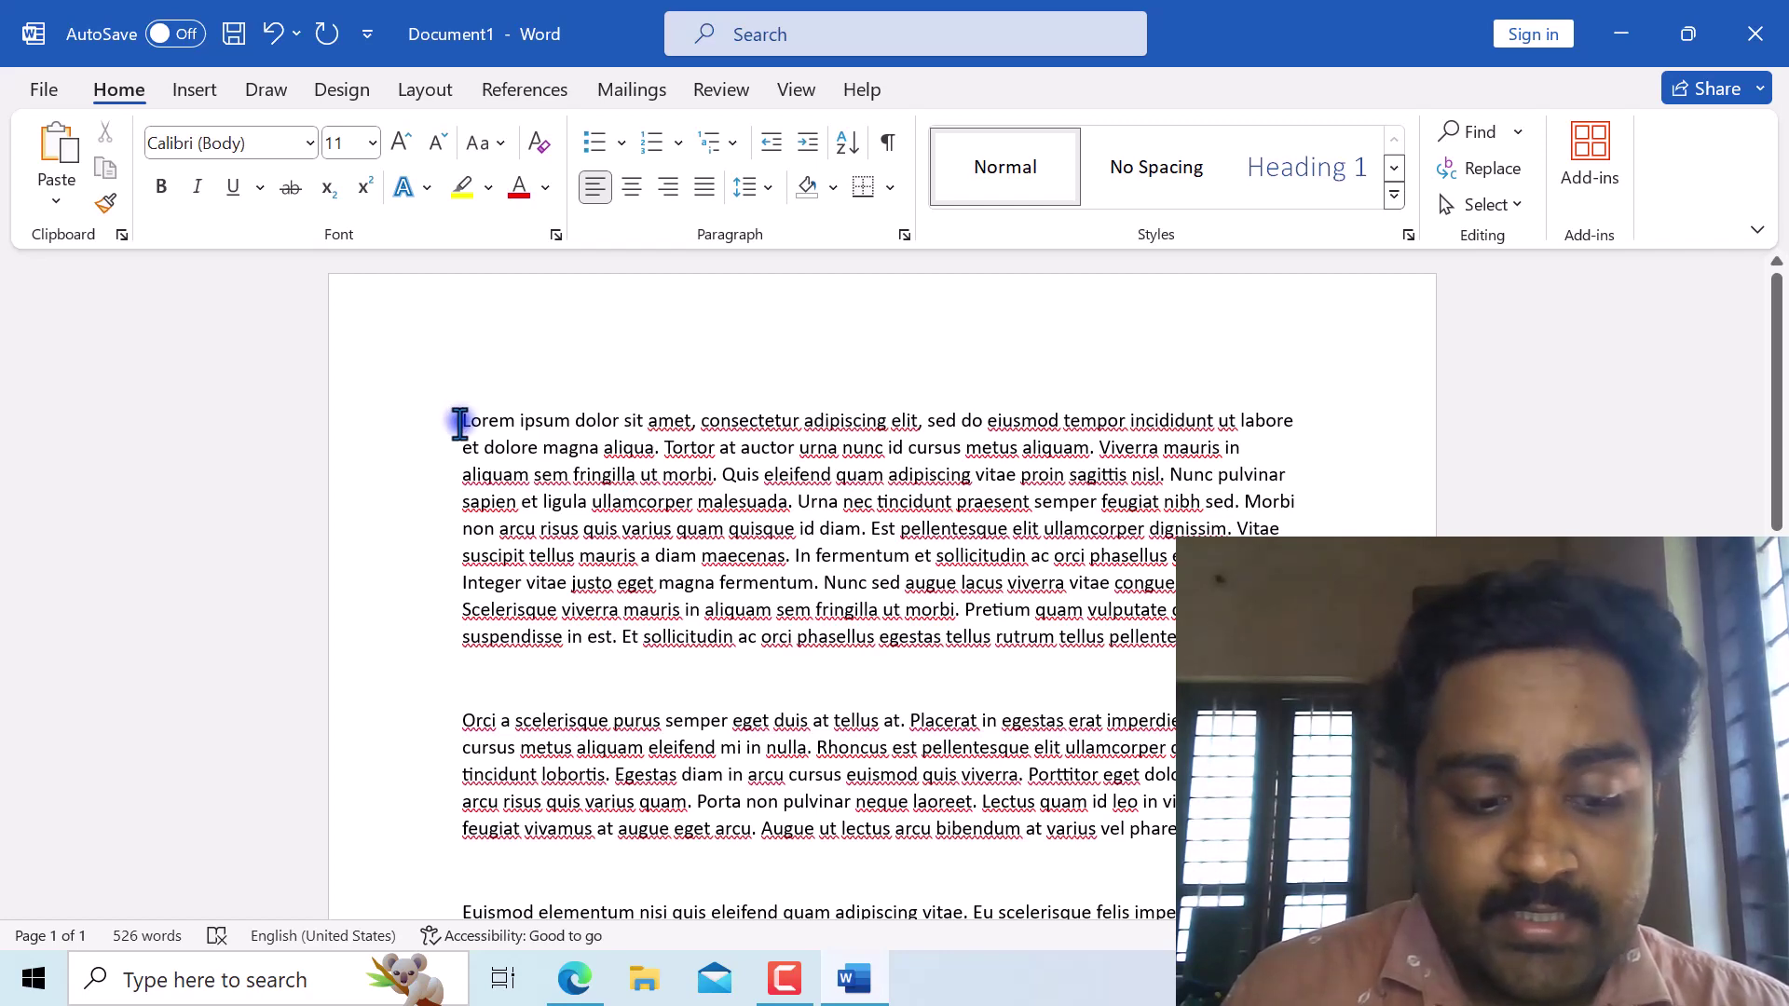
drag(459, 420, 965, 452)
click(807, 452)
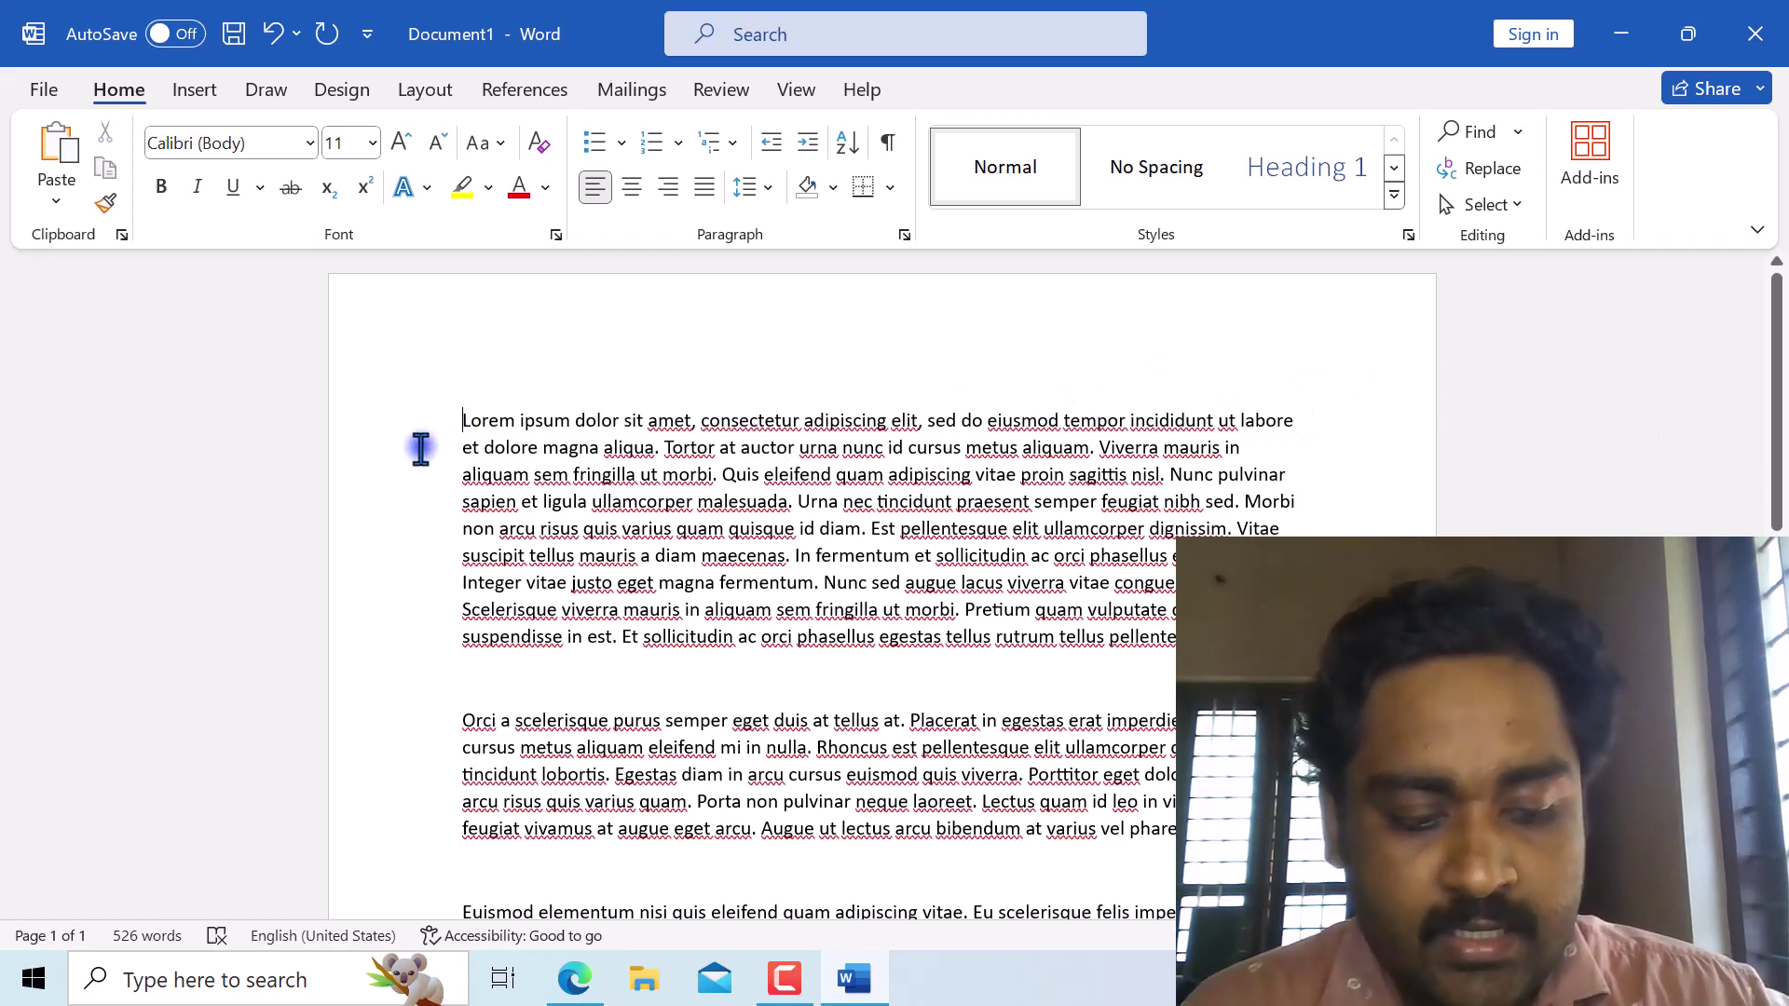
key(ctrl+a)
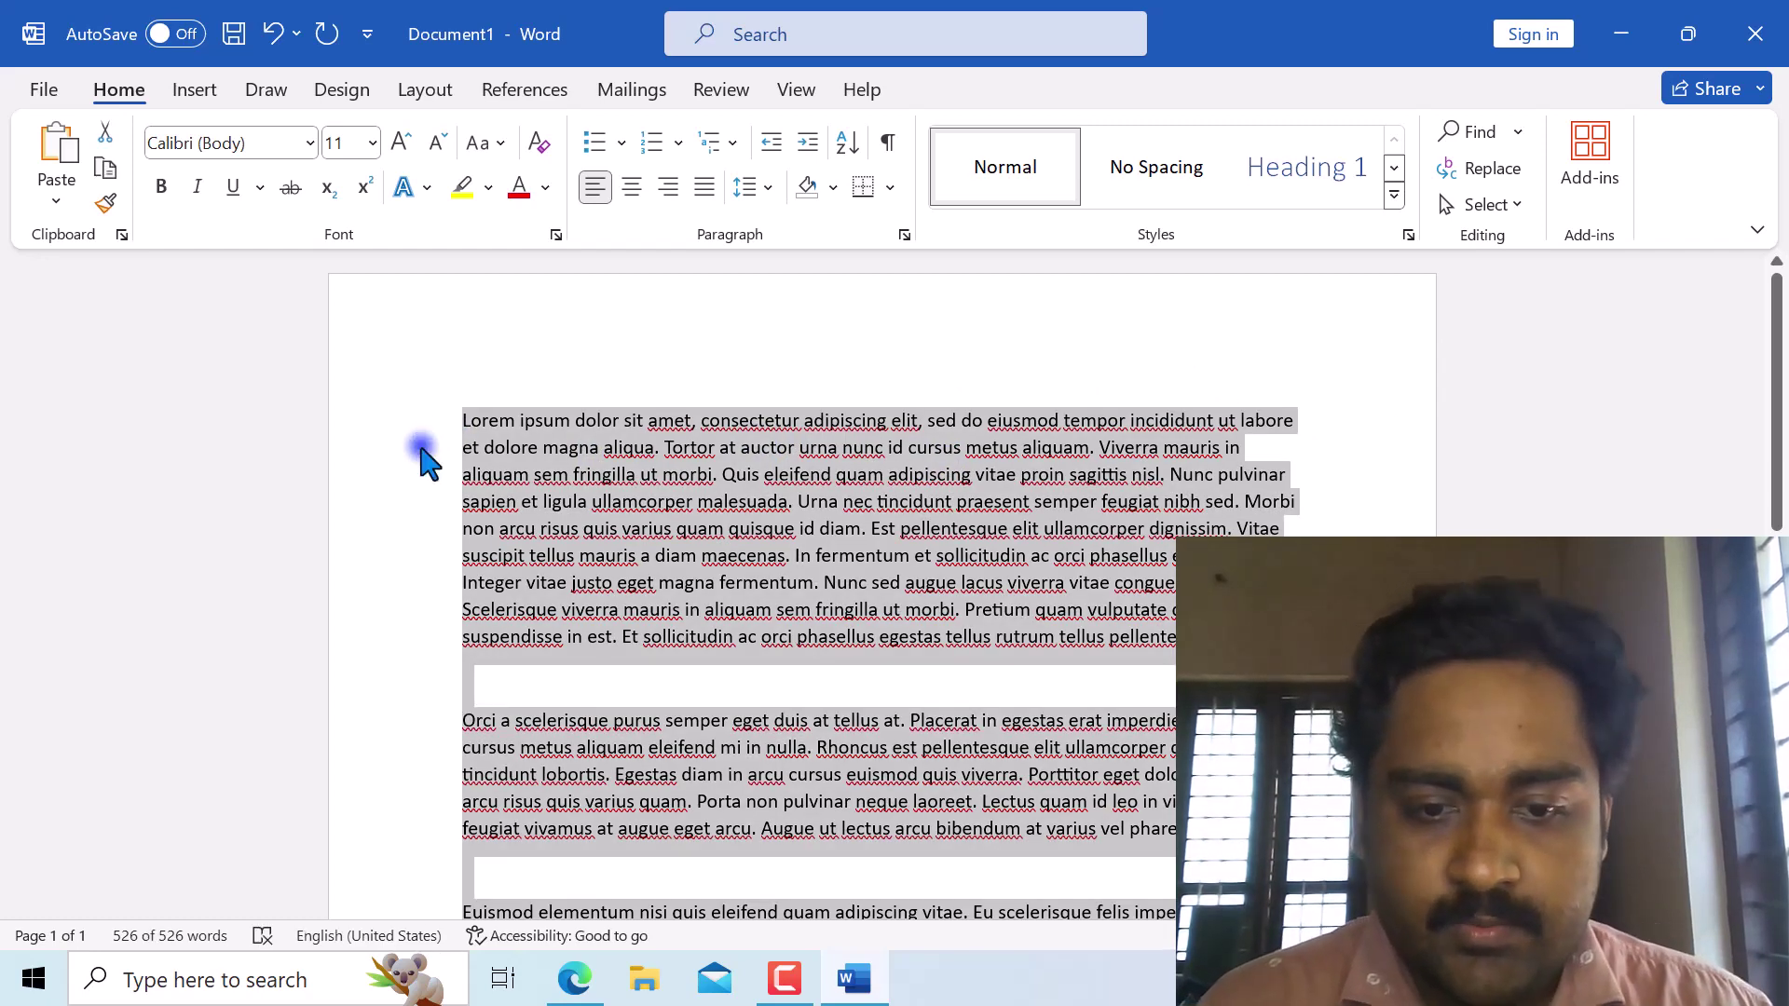
click(781, 979)
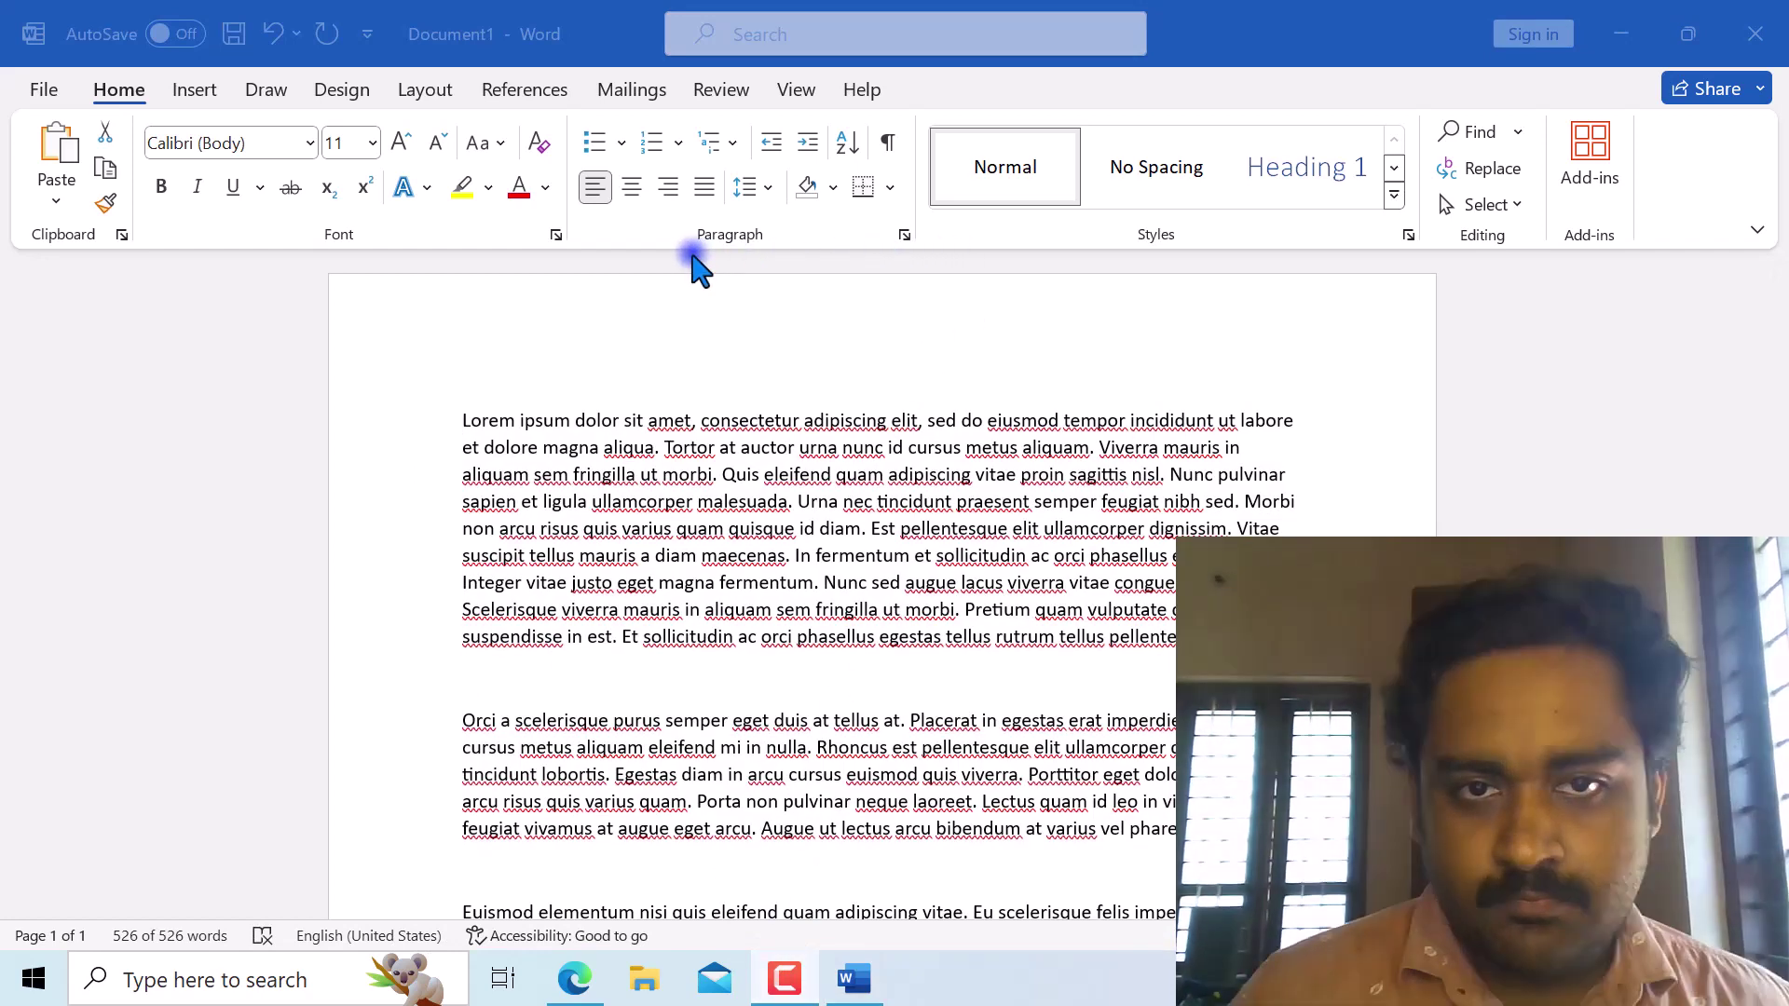
click(463, 421)
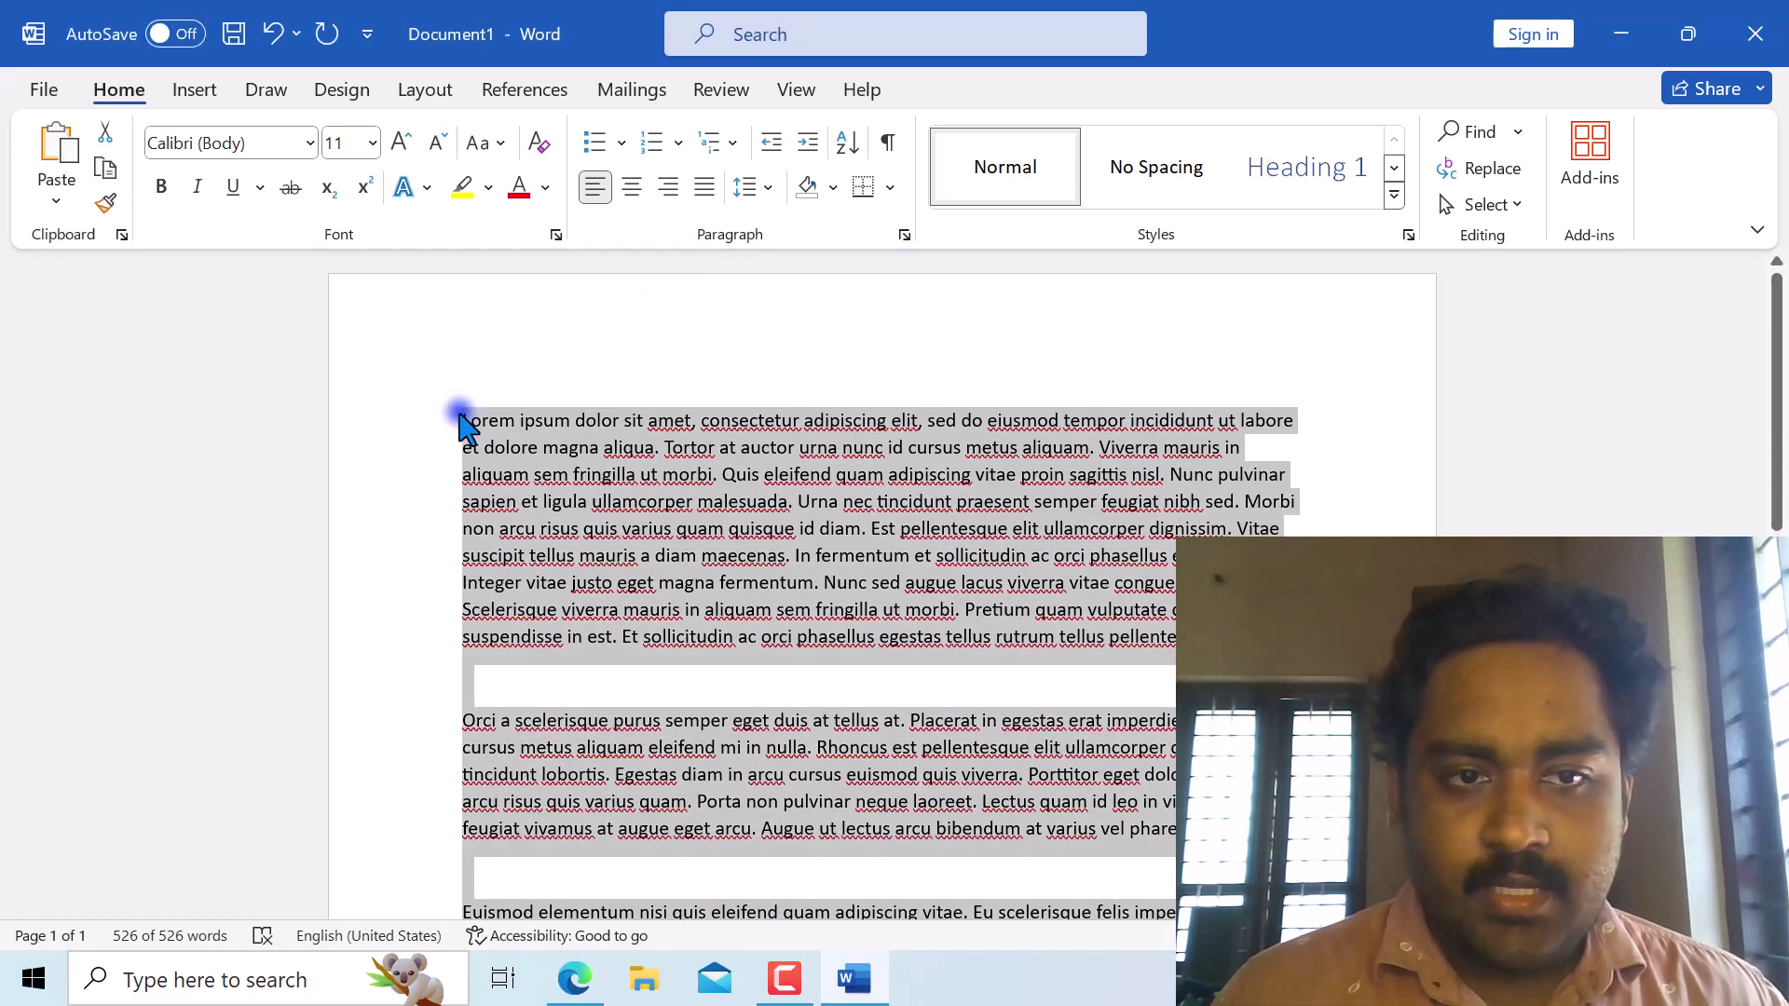
click(372, 145)
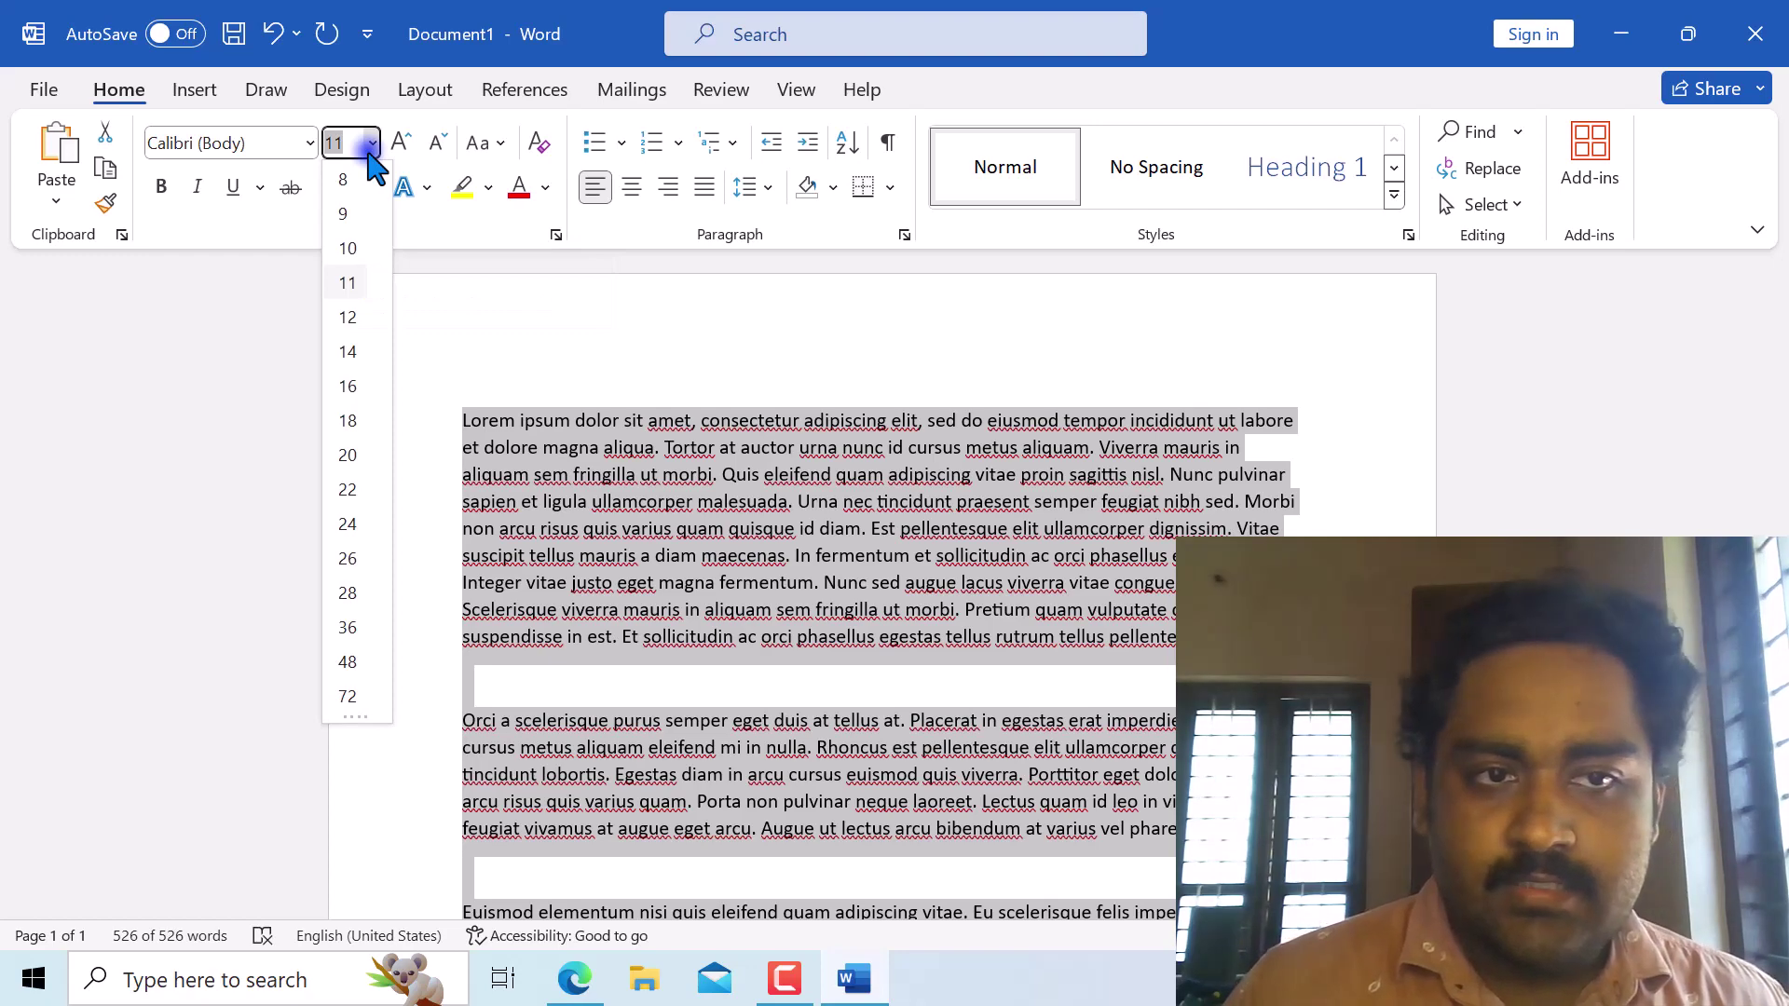
click(357, 359)
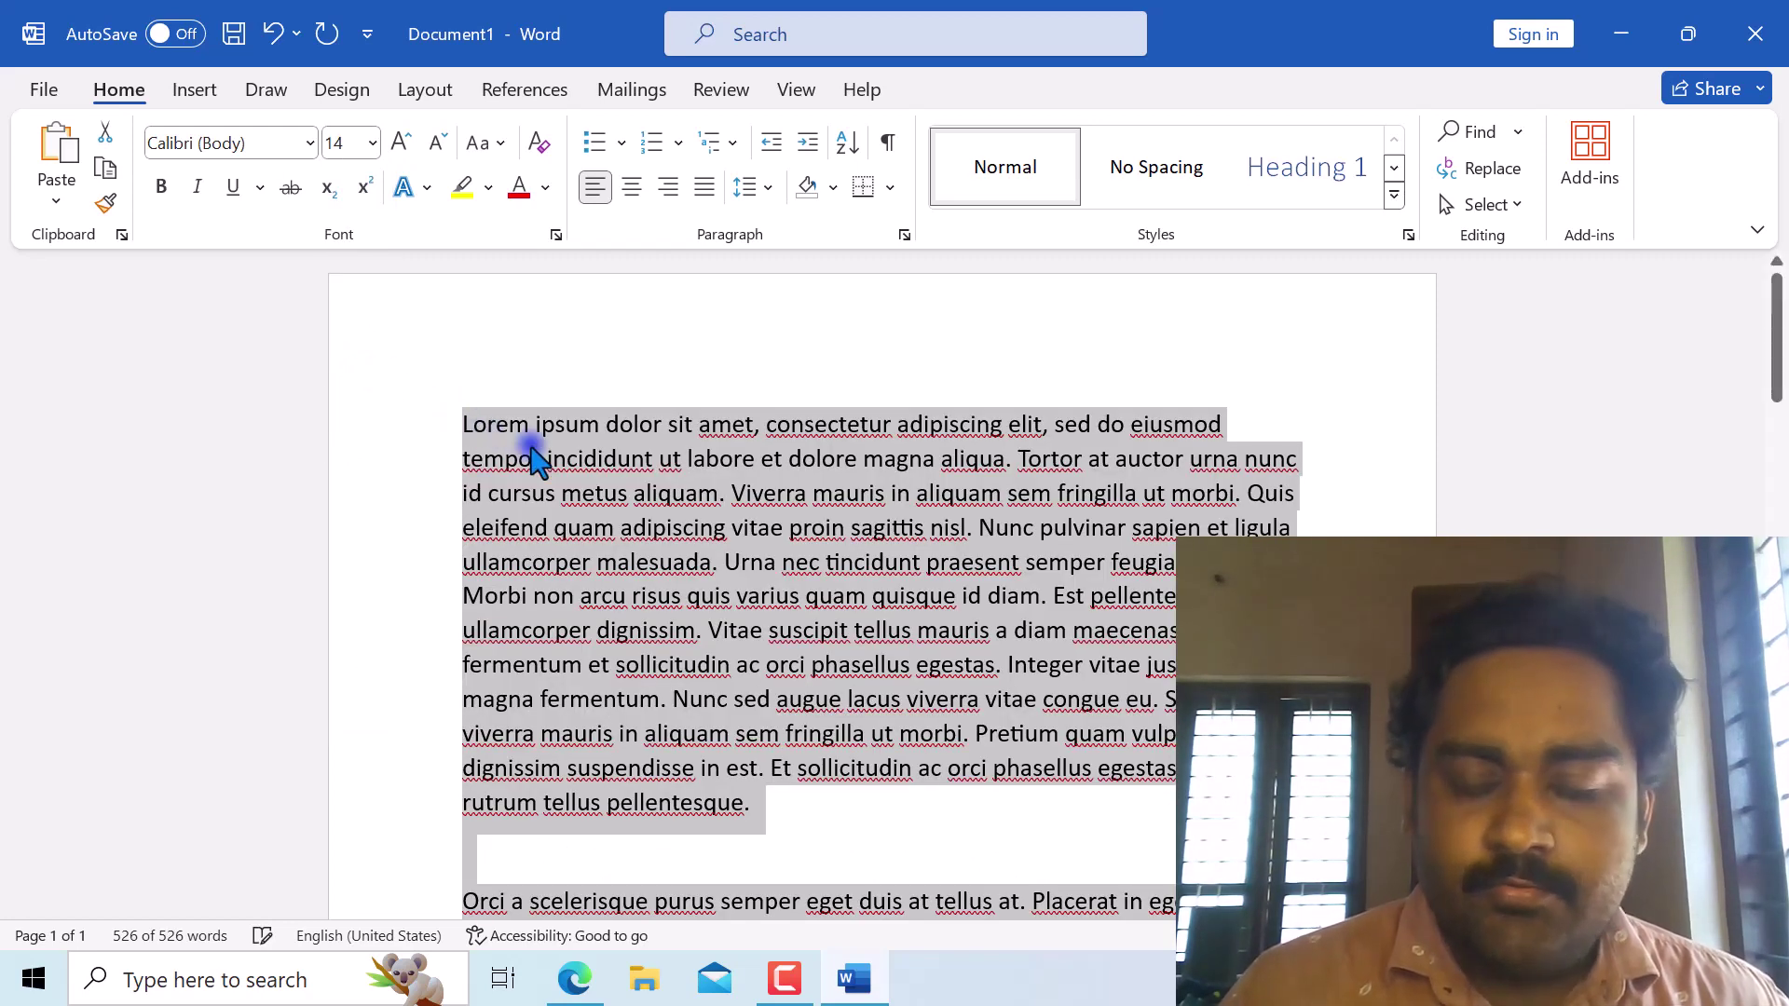
Preview several fonts on the selected text and set its font to Times New Roman.
click(309, 142)
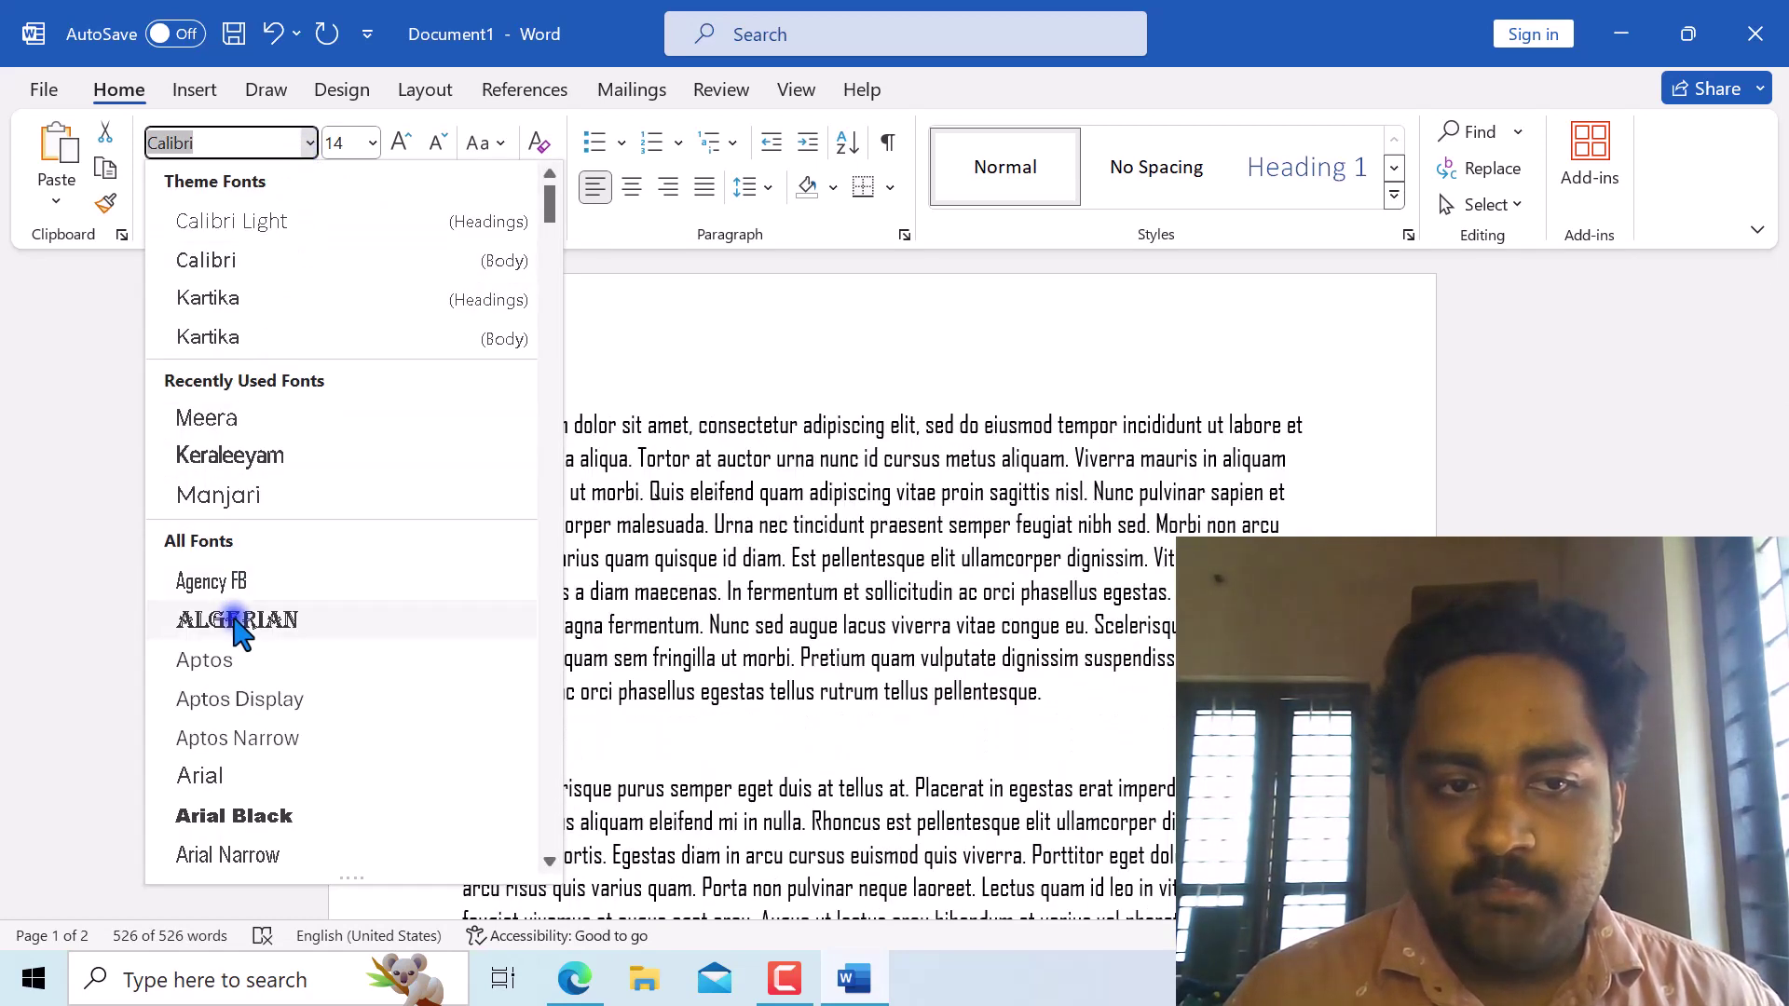
scroll(231, 708, down, 2)
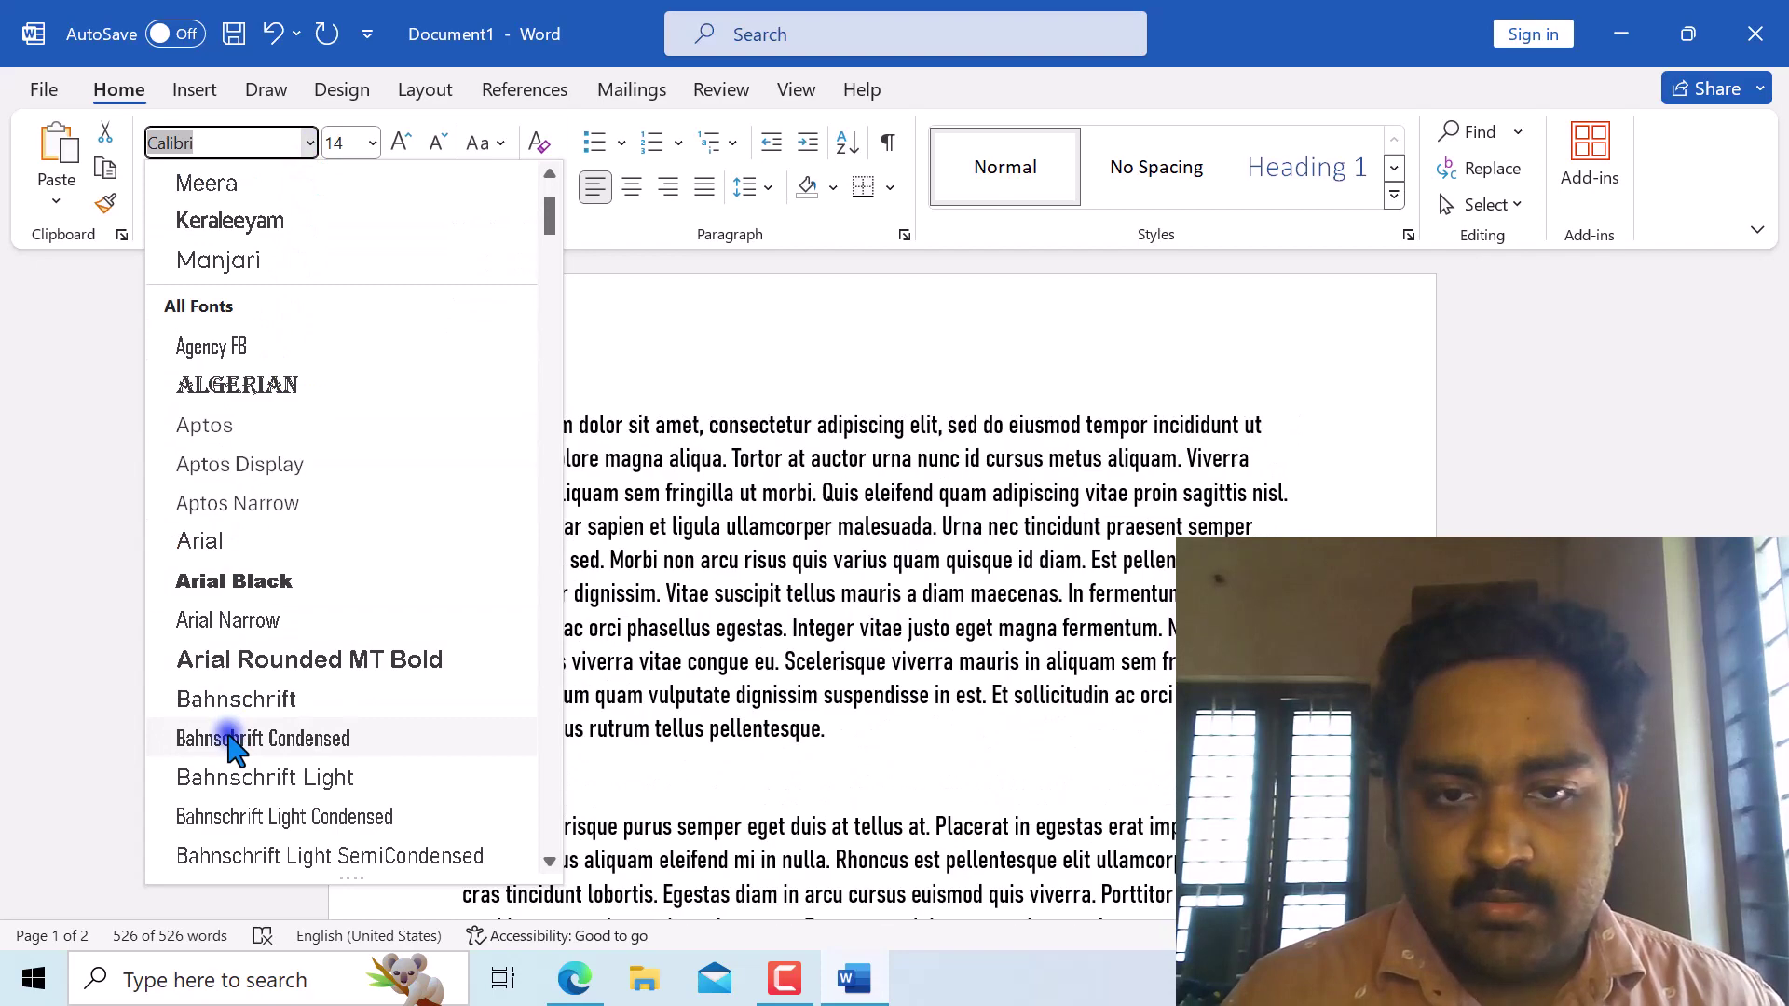
scroll(233, 746, down, 3)
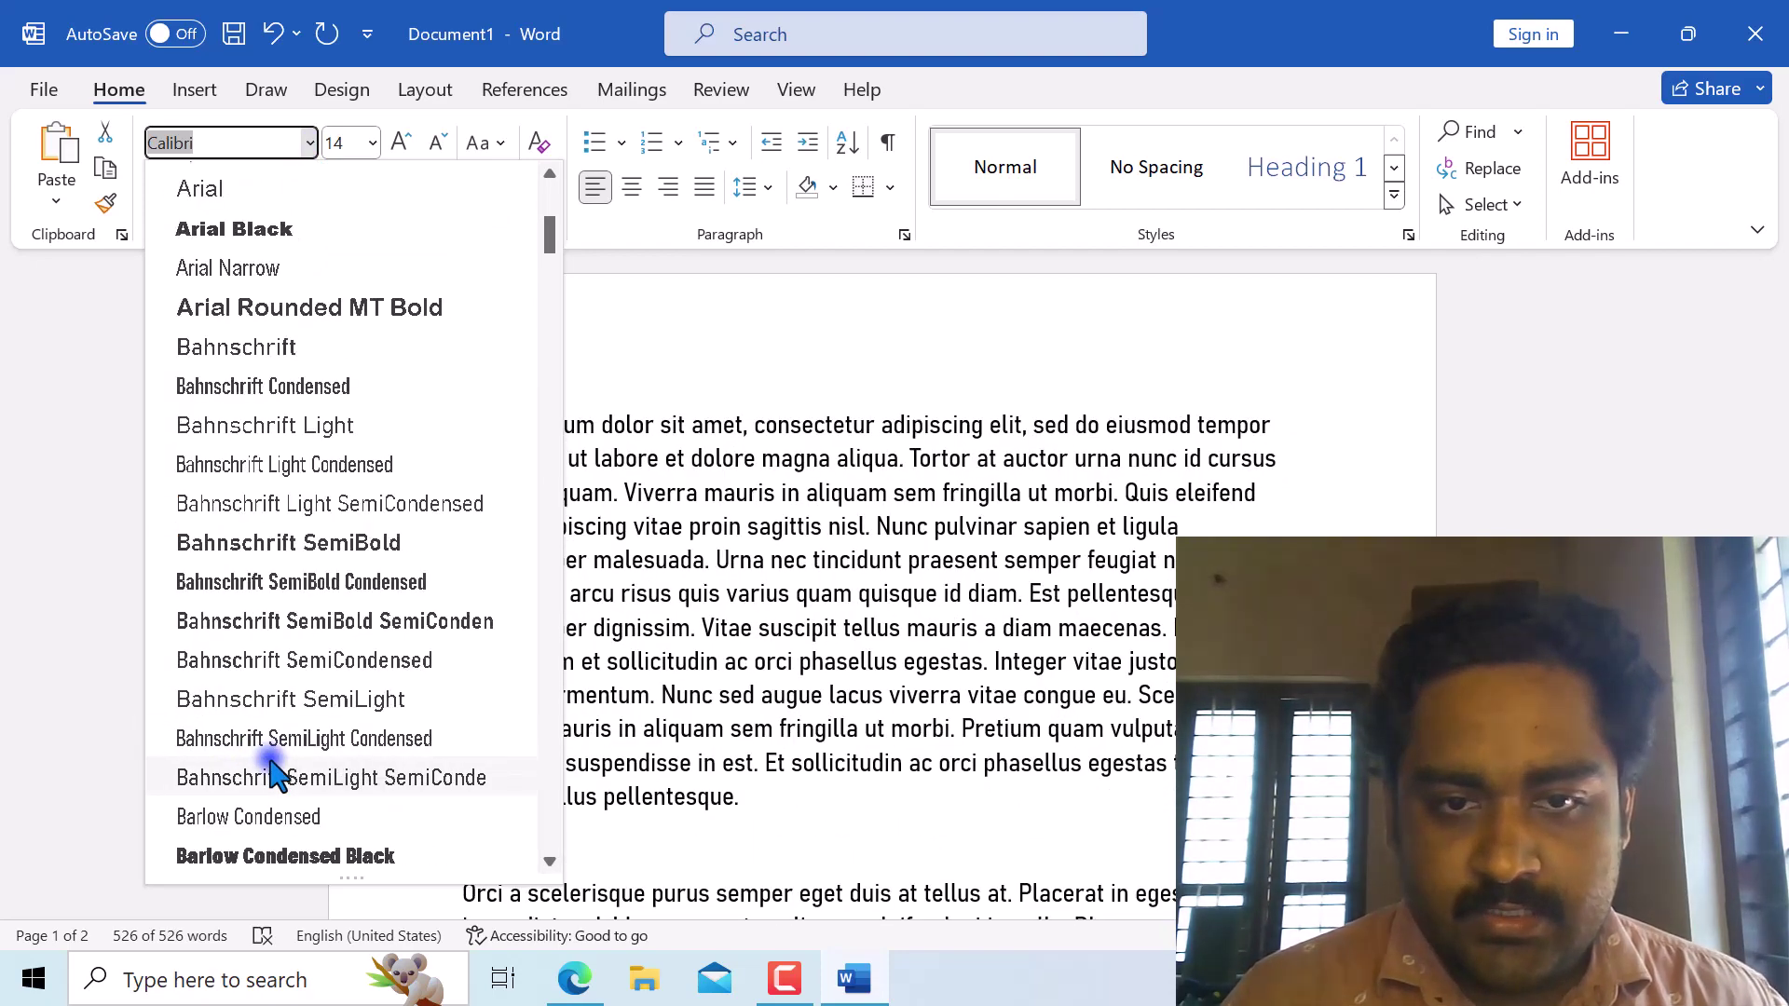
scroll(275, 774, down, 9)
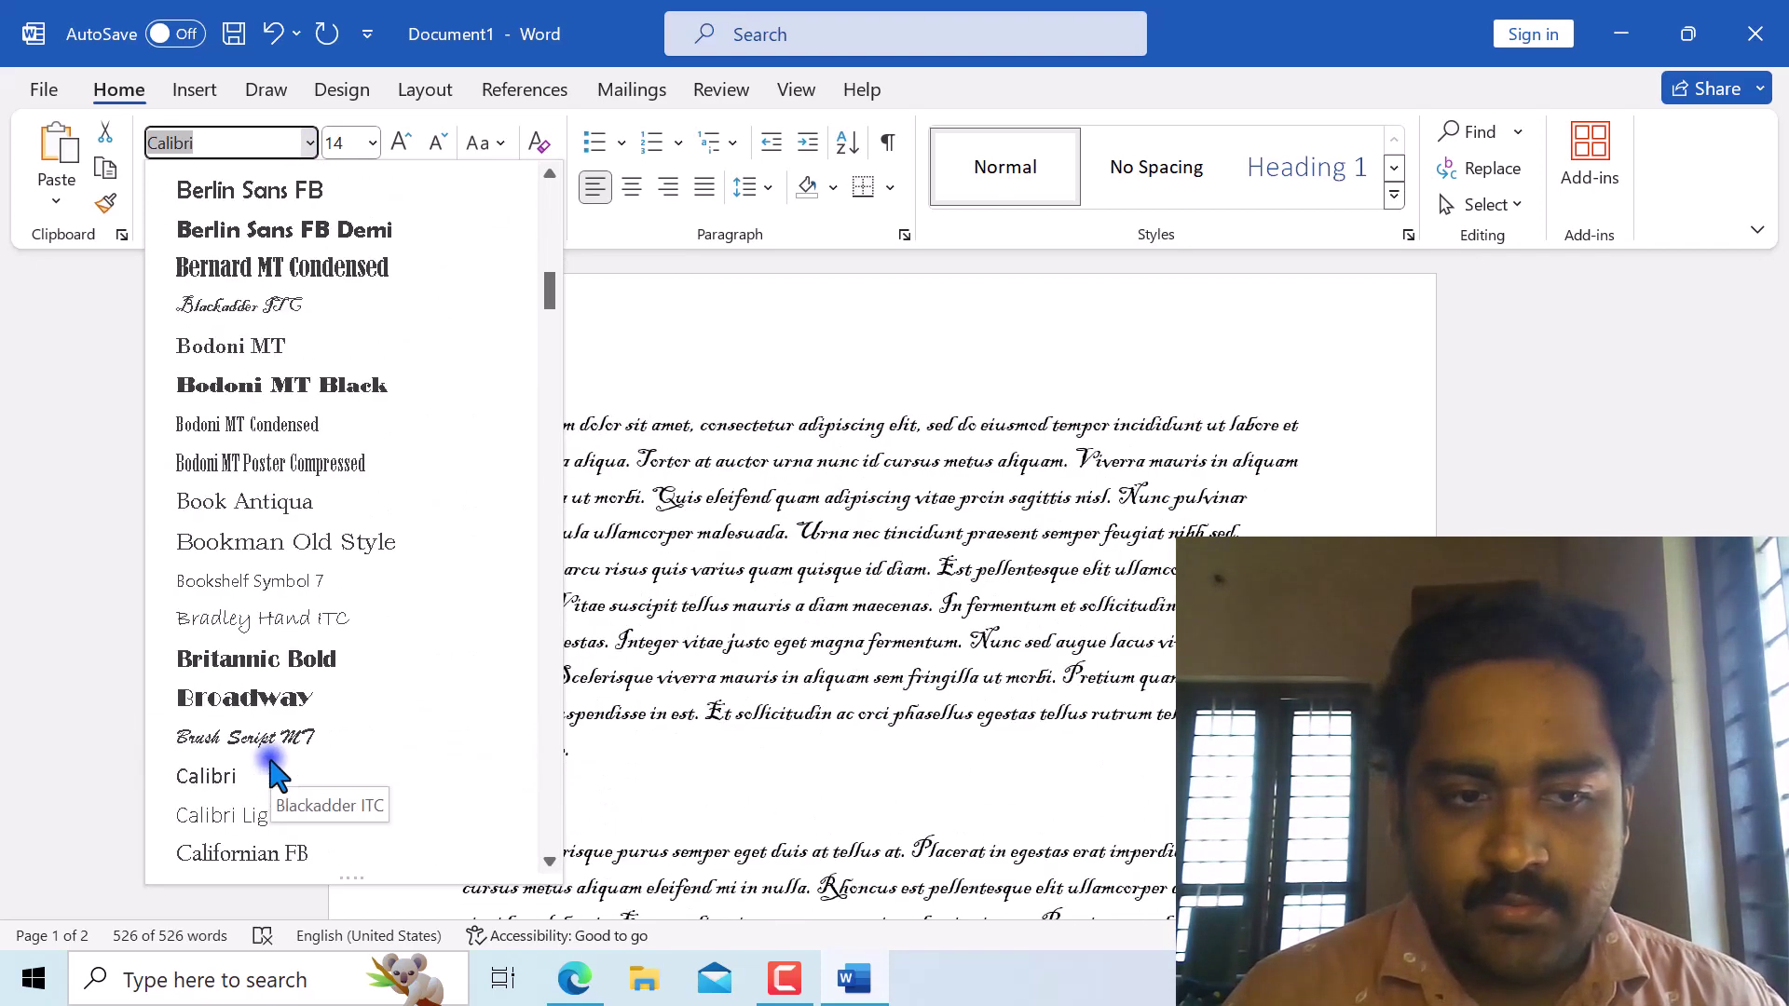
scroll(275, 774, down, 5)
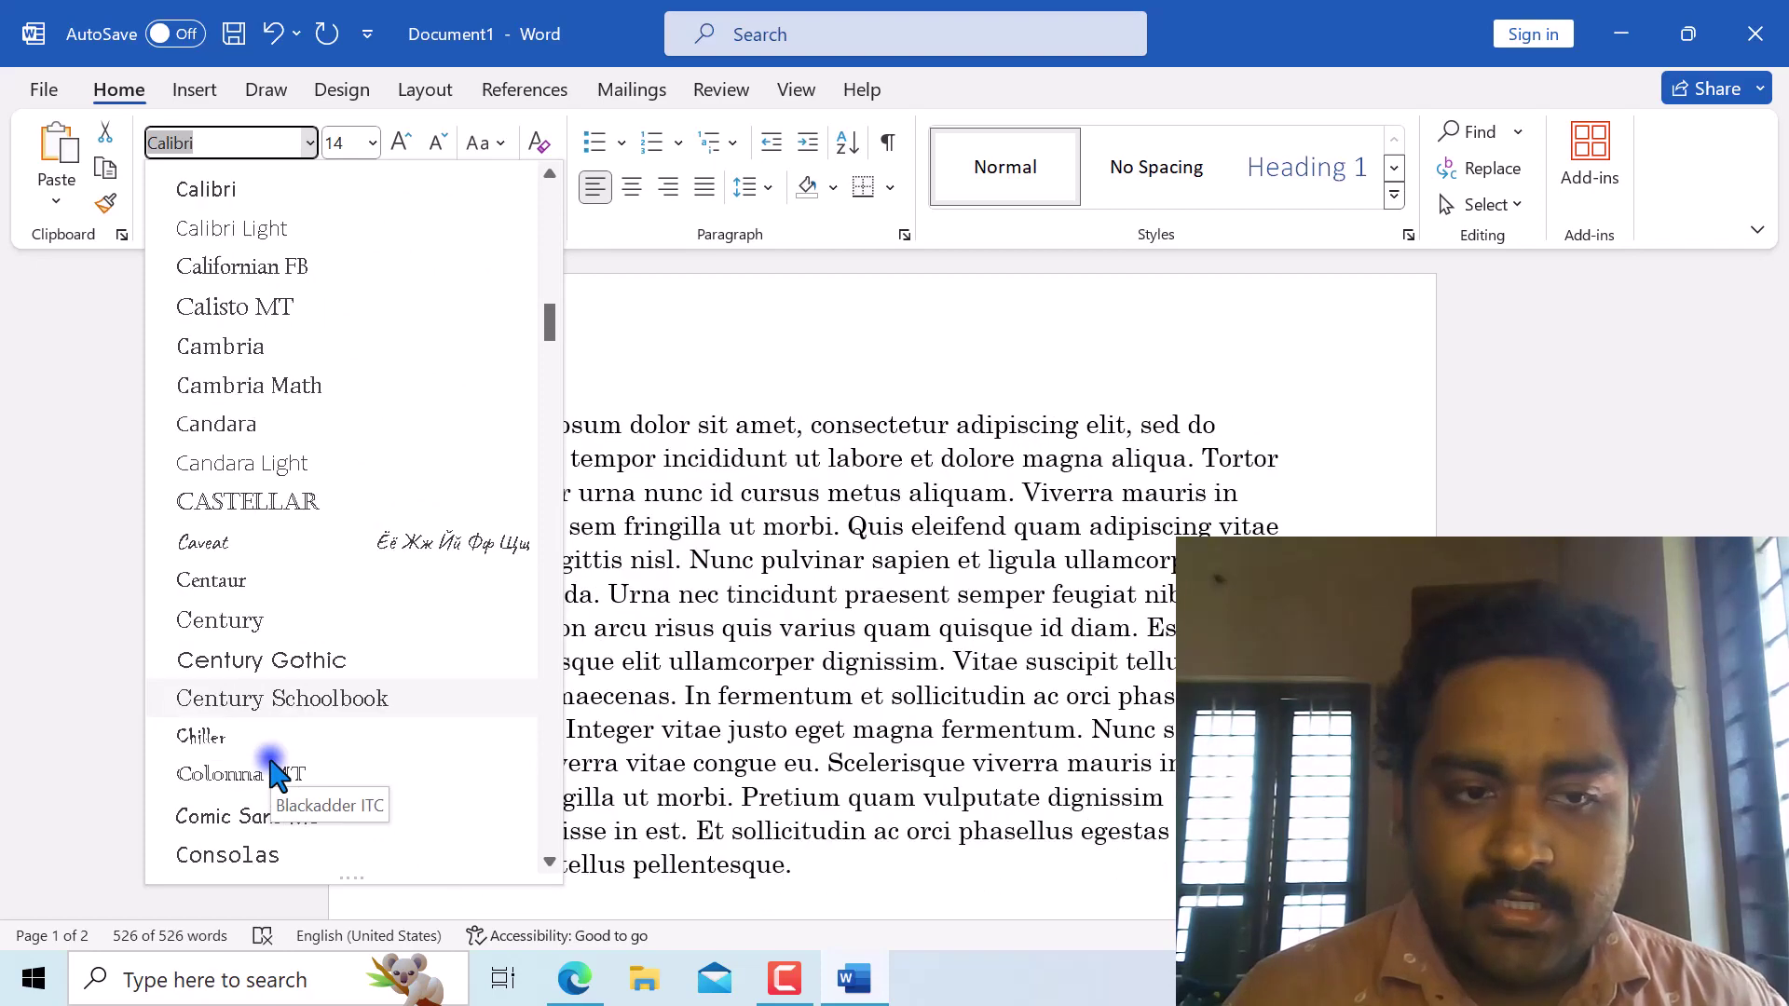
scroll(250, 688, down, 1)
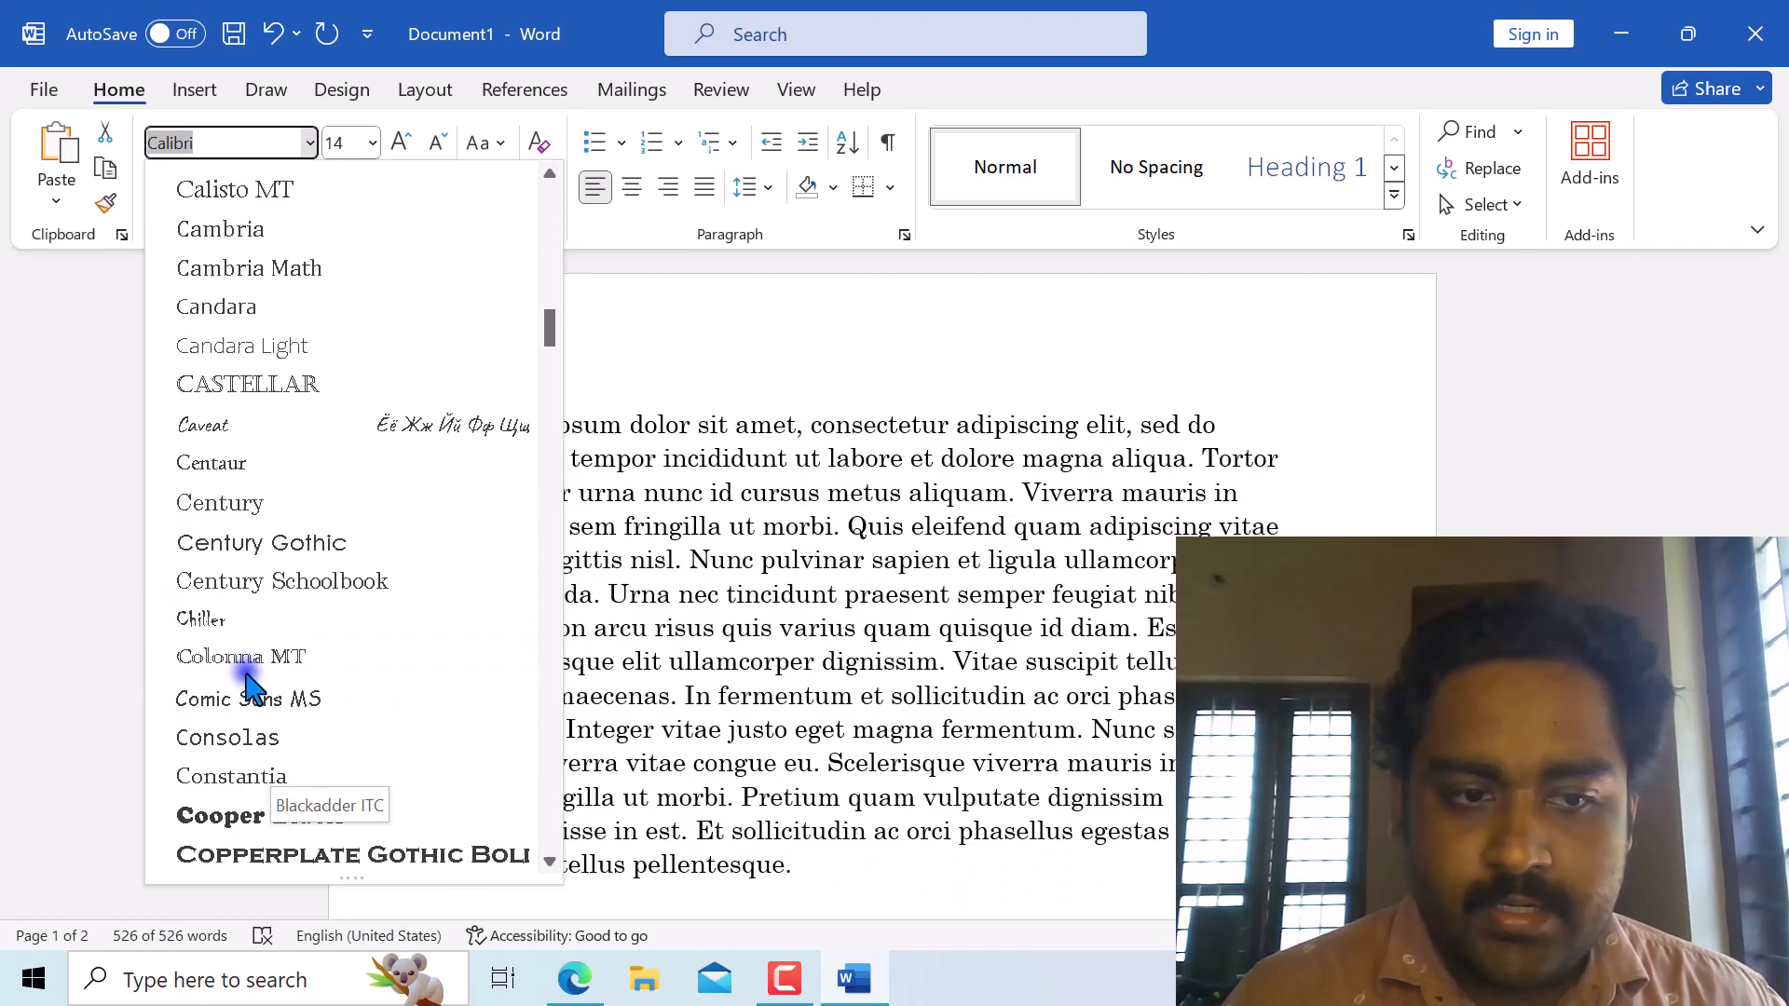
scroll(250, 688, down, 12)
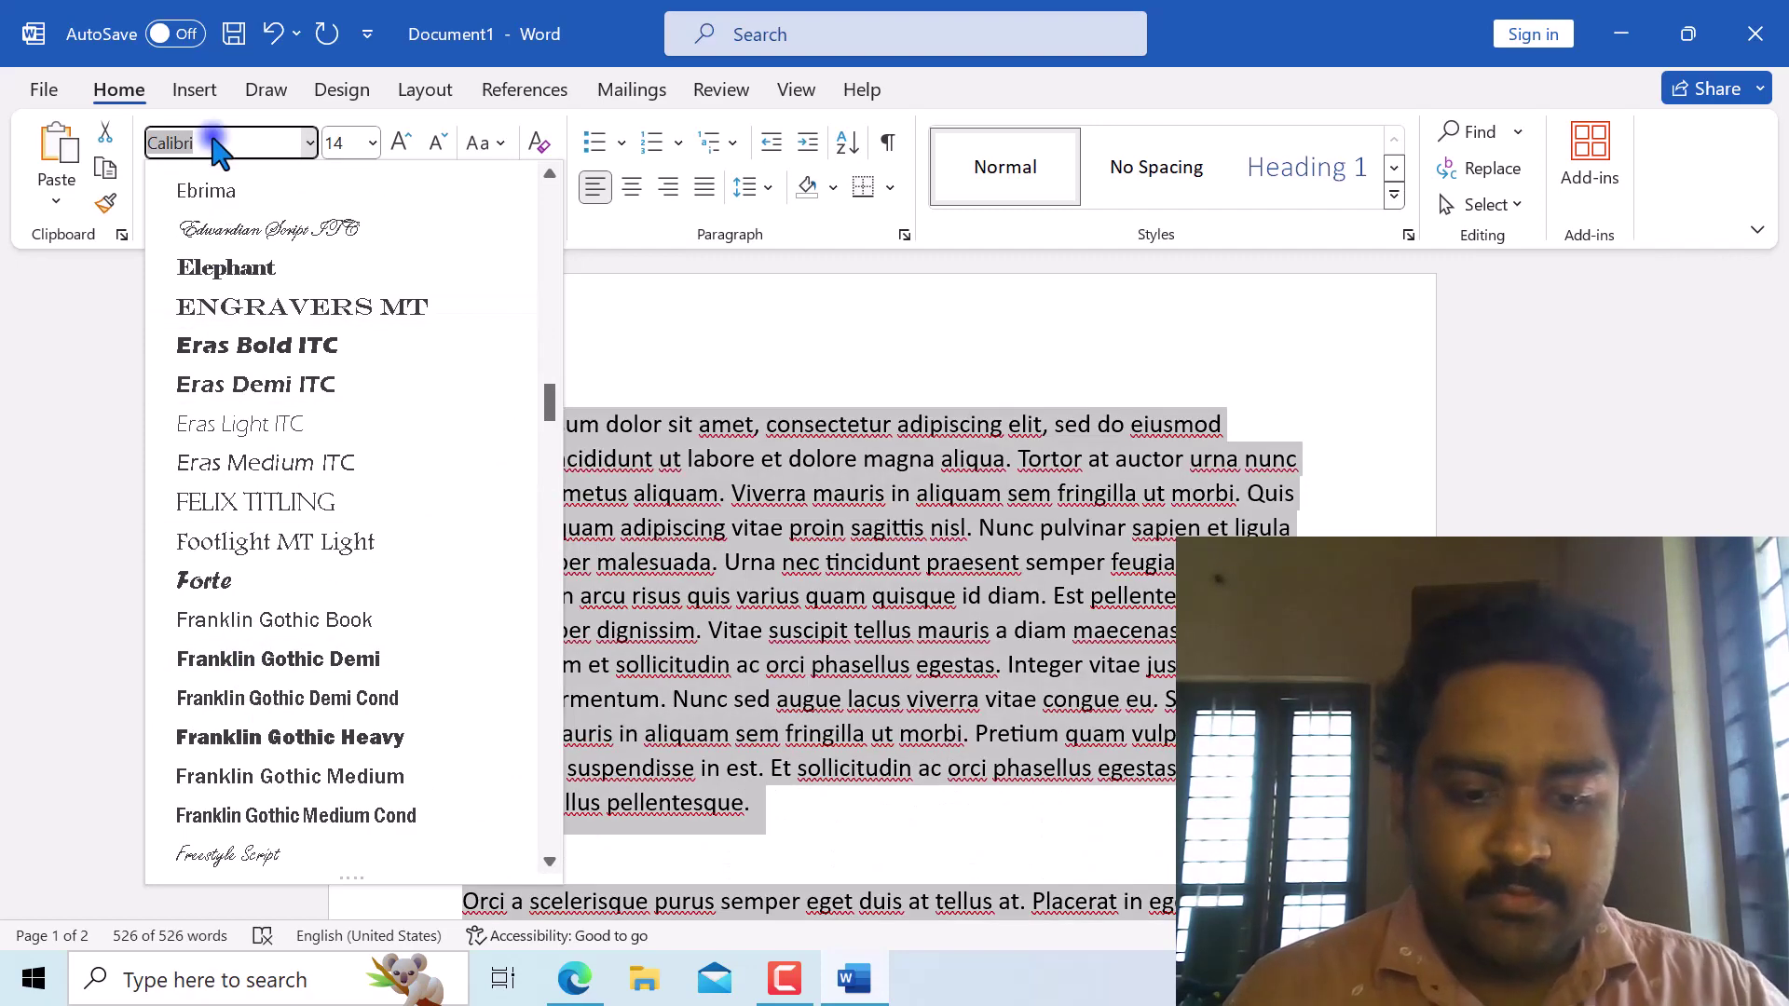
text(Times New Roman)
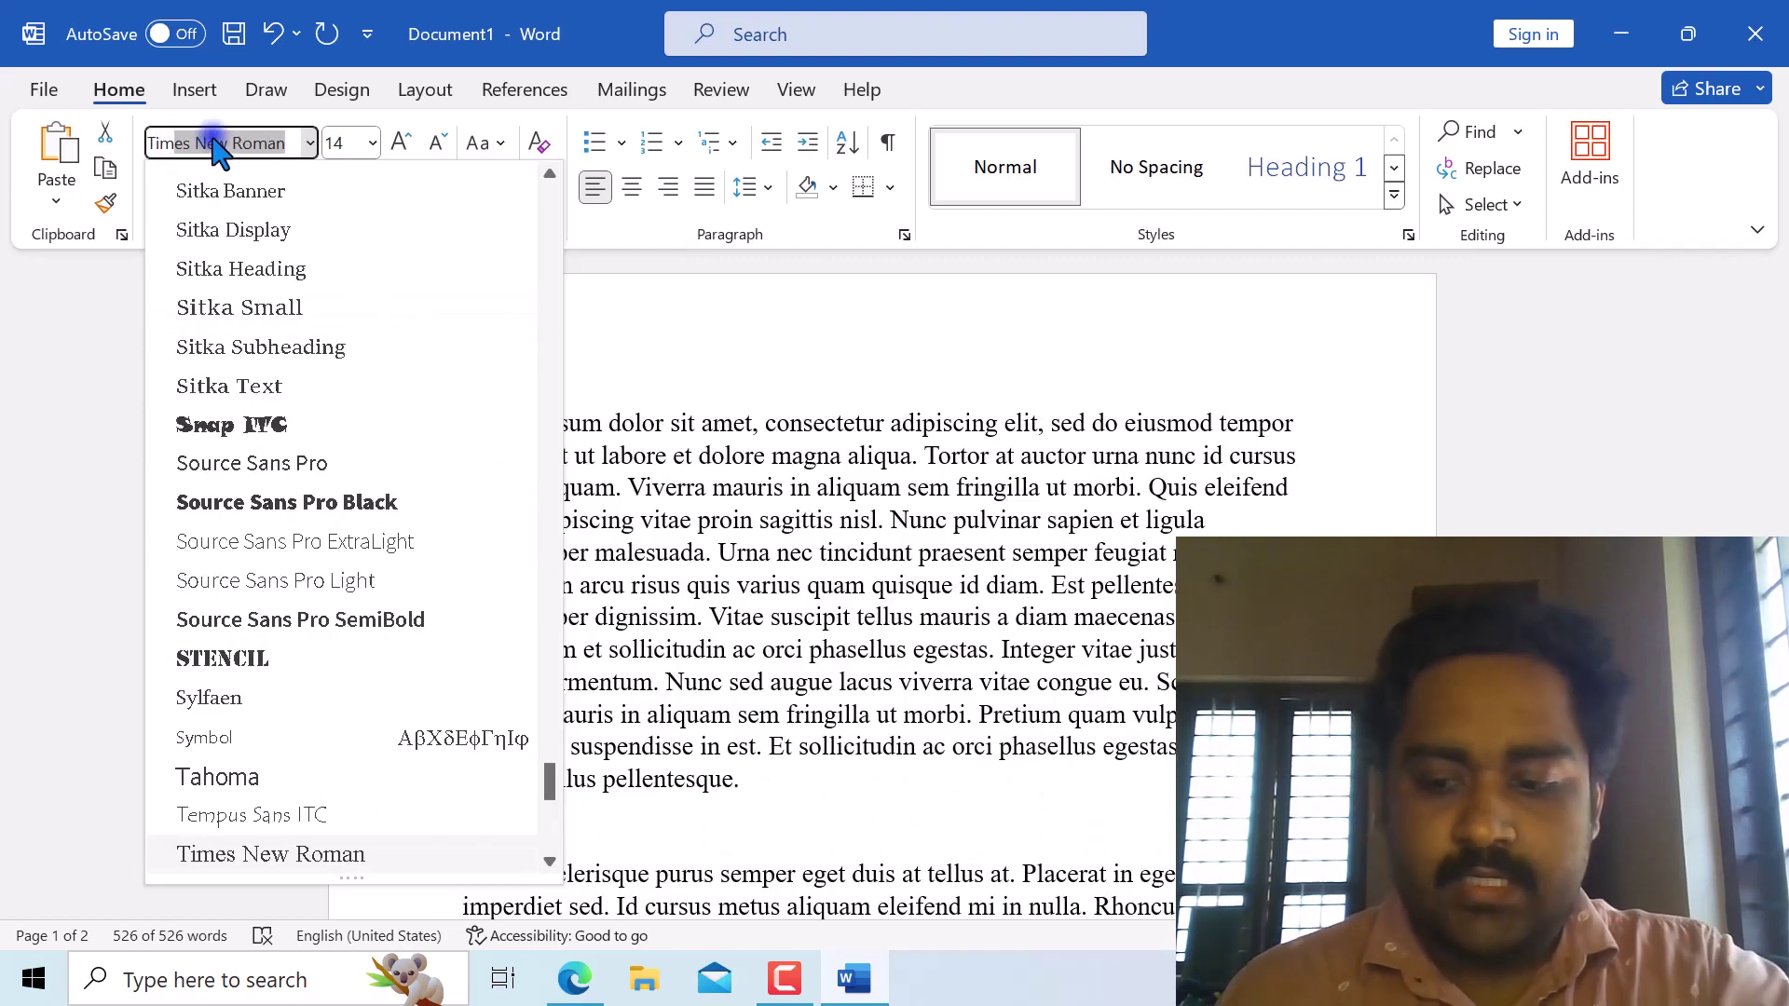
key(Return)
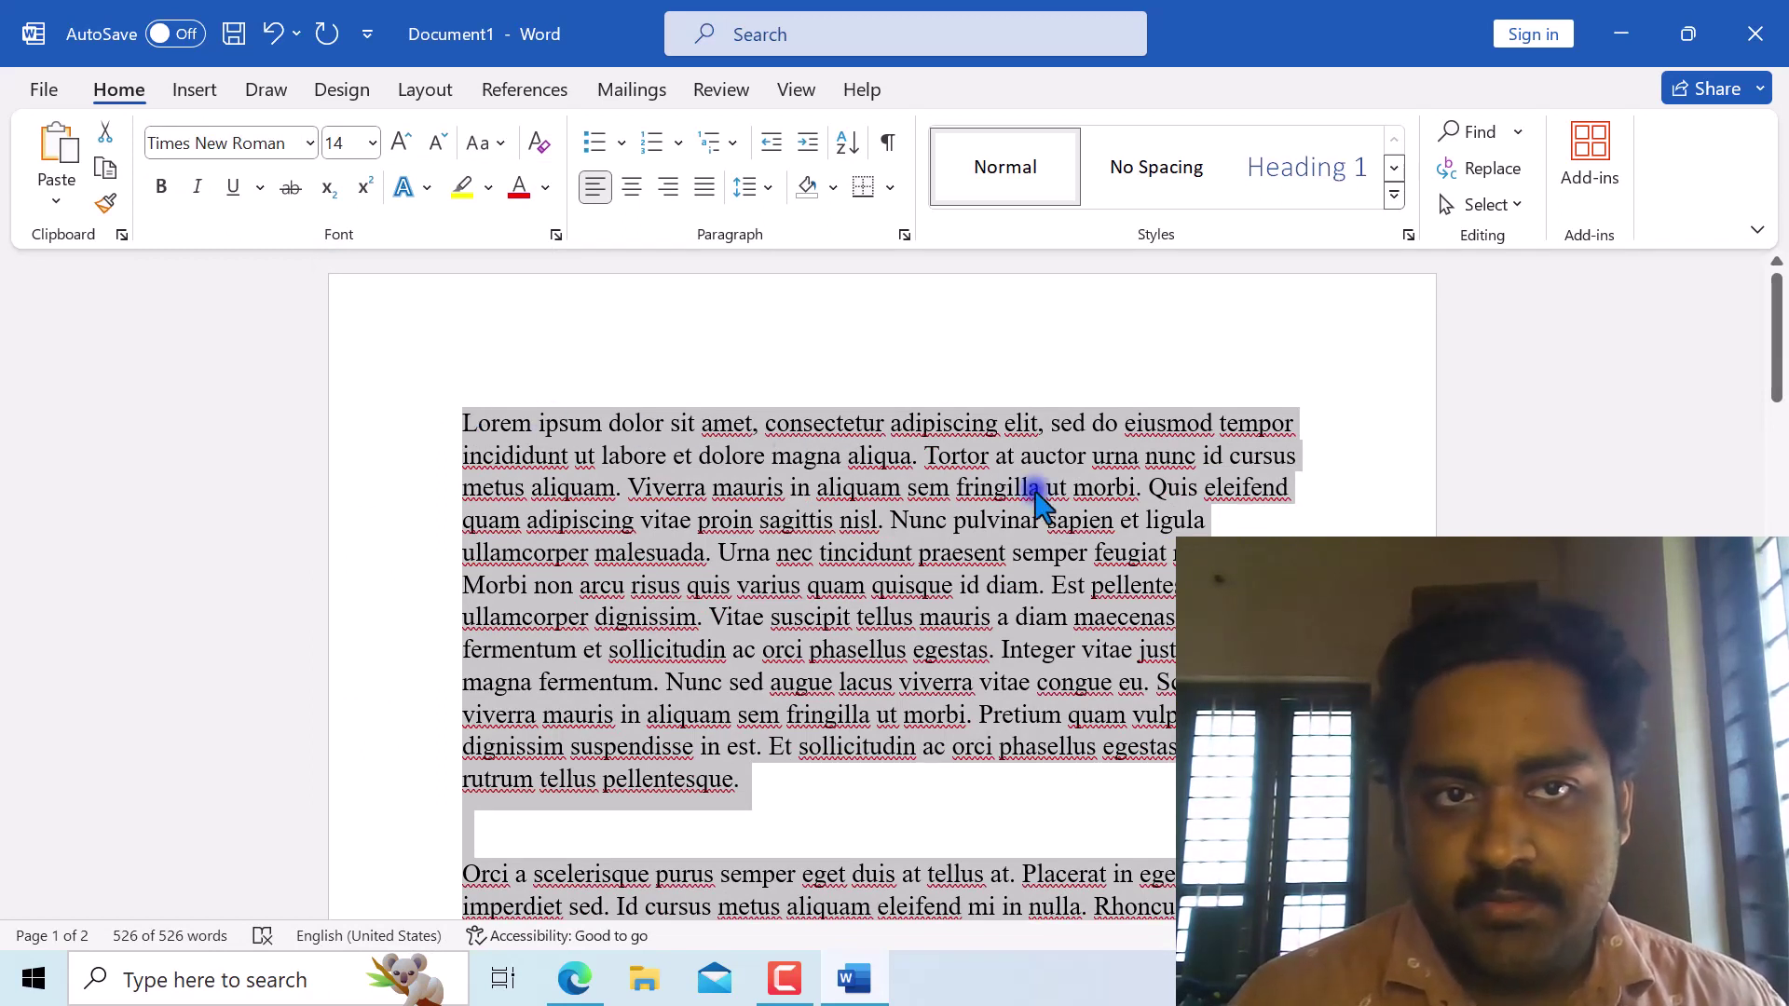
Increase and decrease the selected text's font size step by step, ending at 16.
click(403, 149)
click(435, 149)
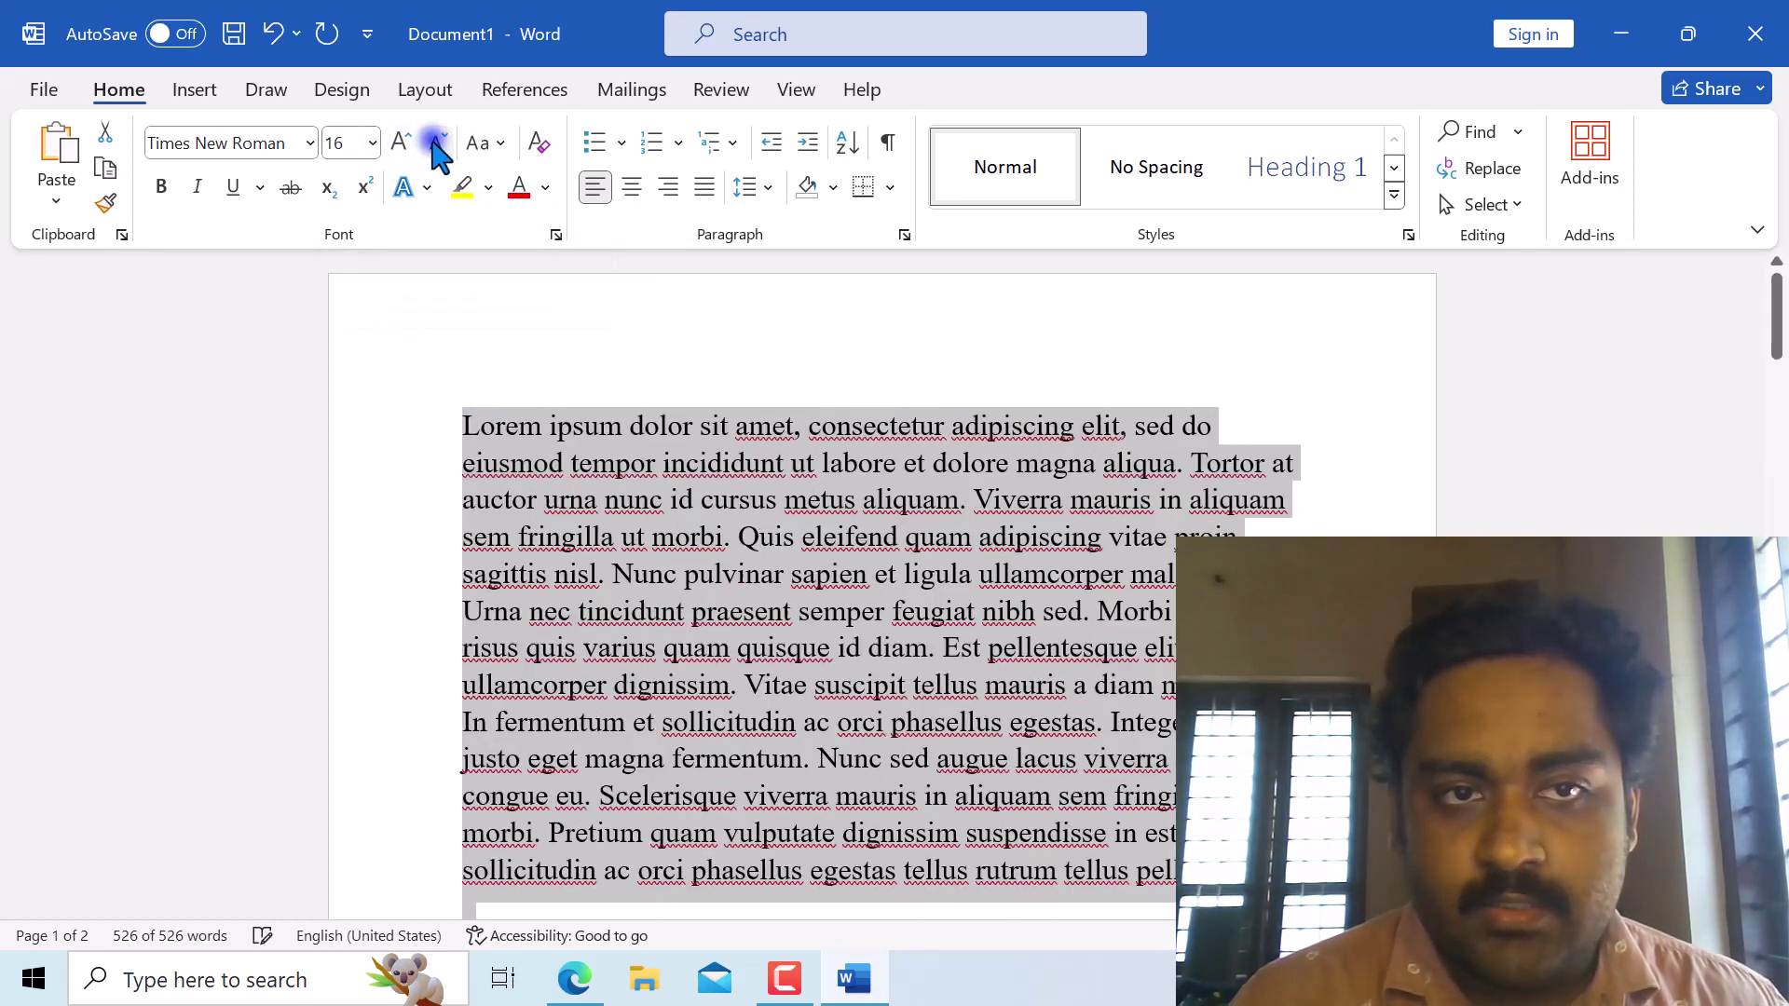
click(434, 150)
click(400, 149)
click(401, 149)
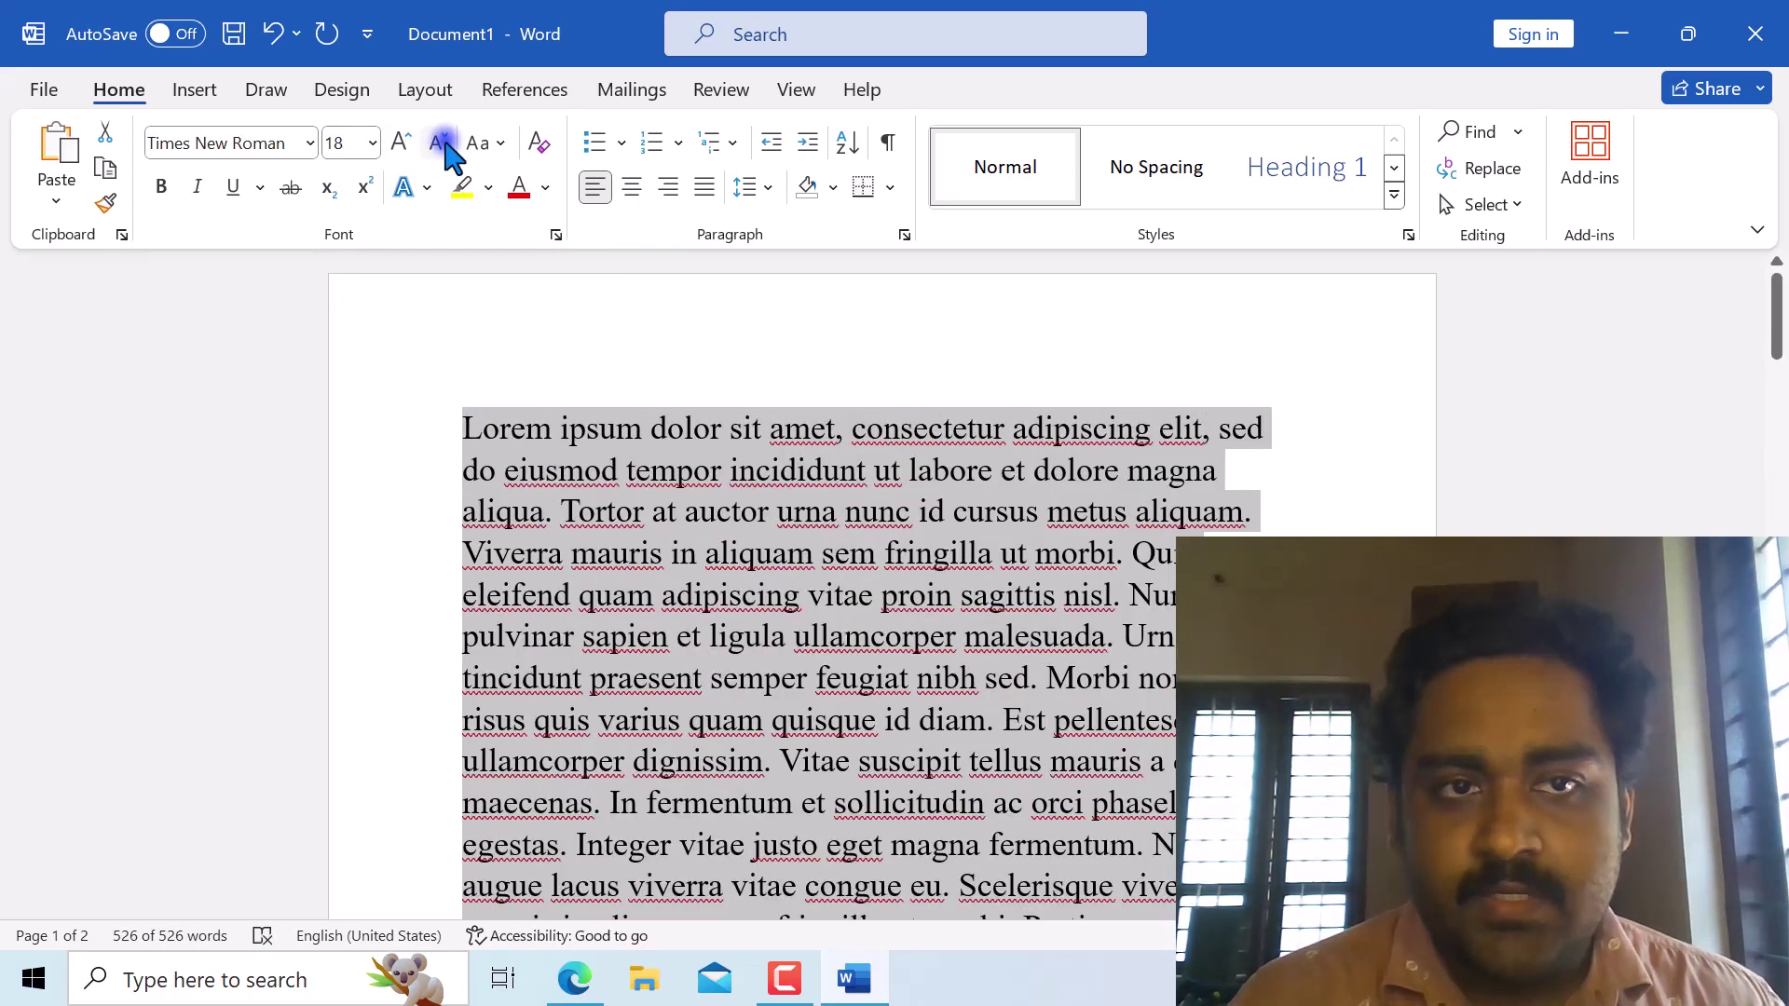
click(442, 149)
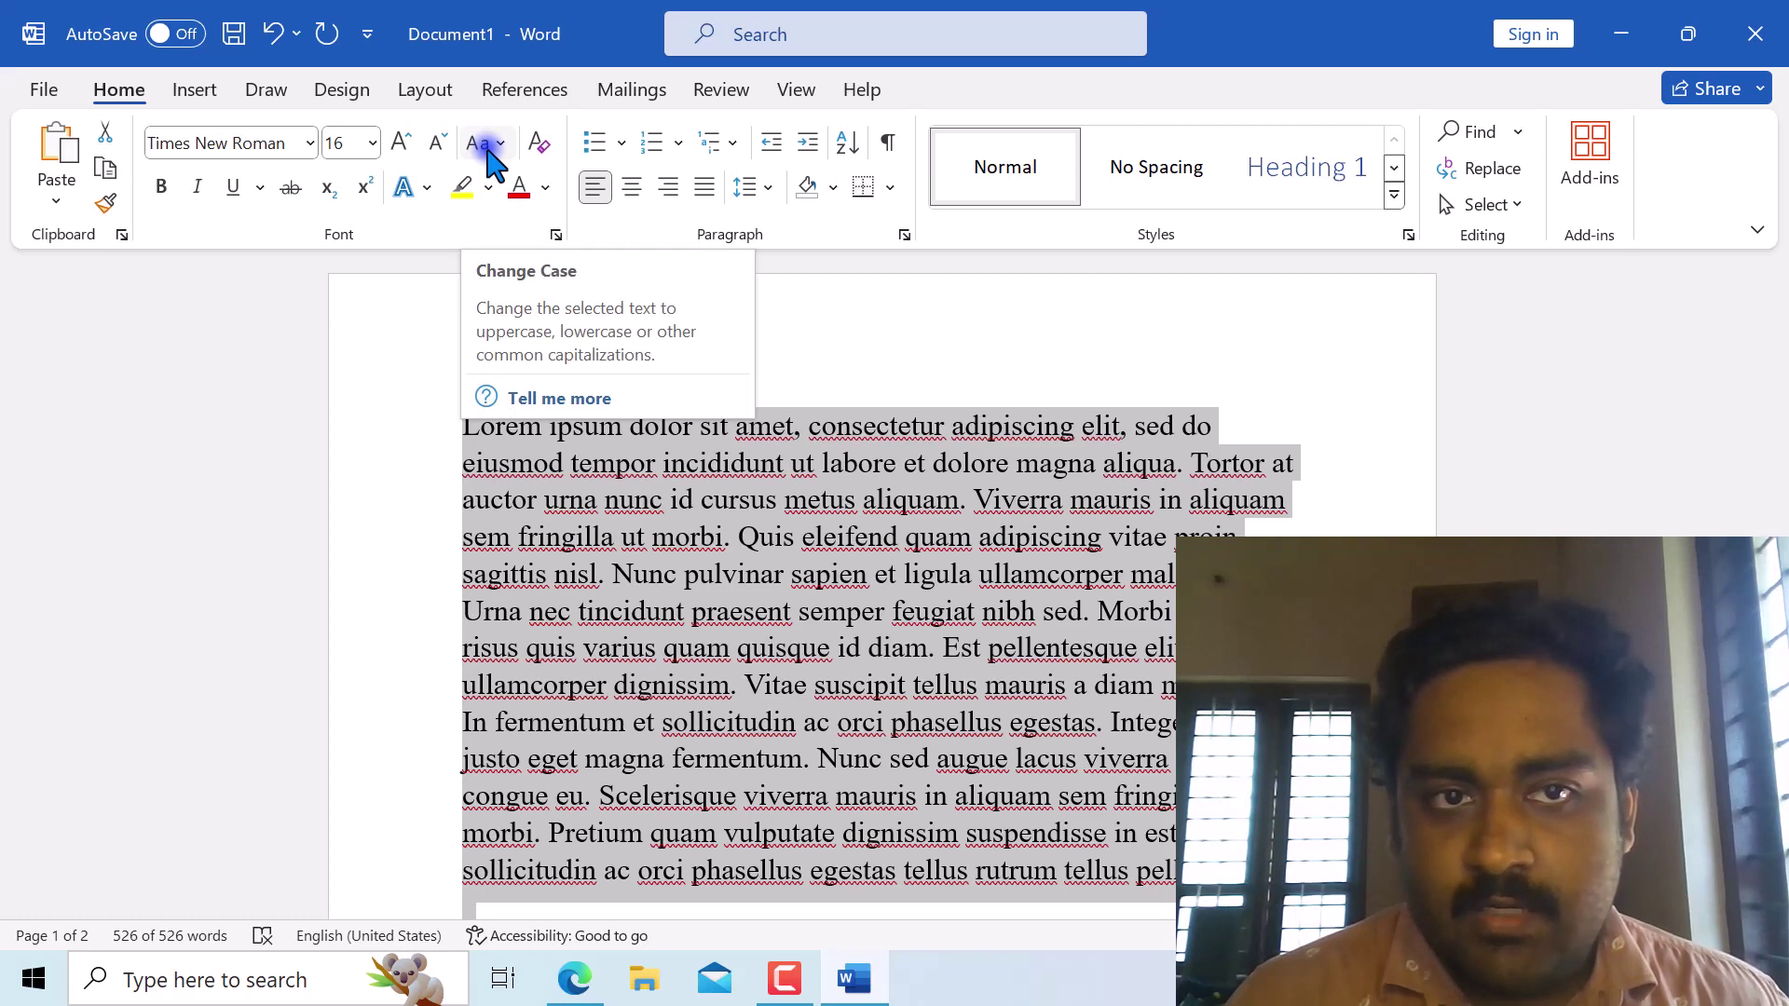
Change the case of the selected text to UPPERCASE.
click(487, 152)
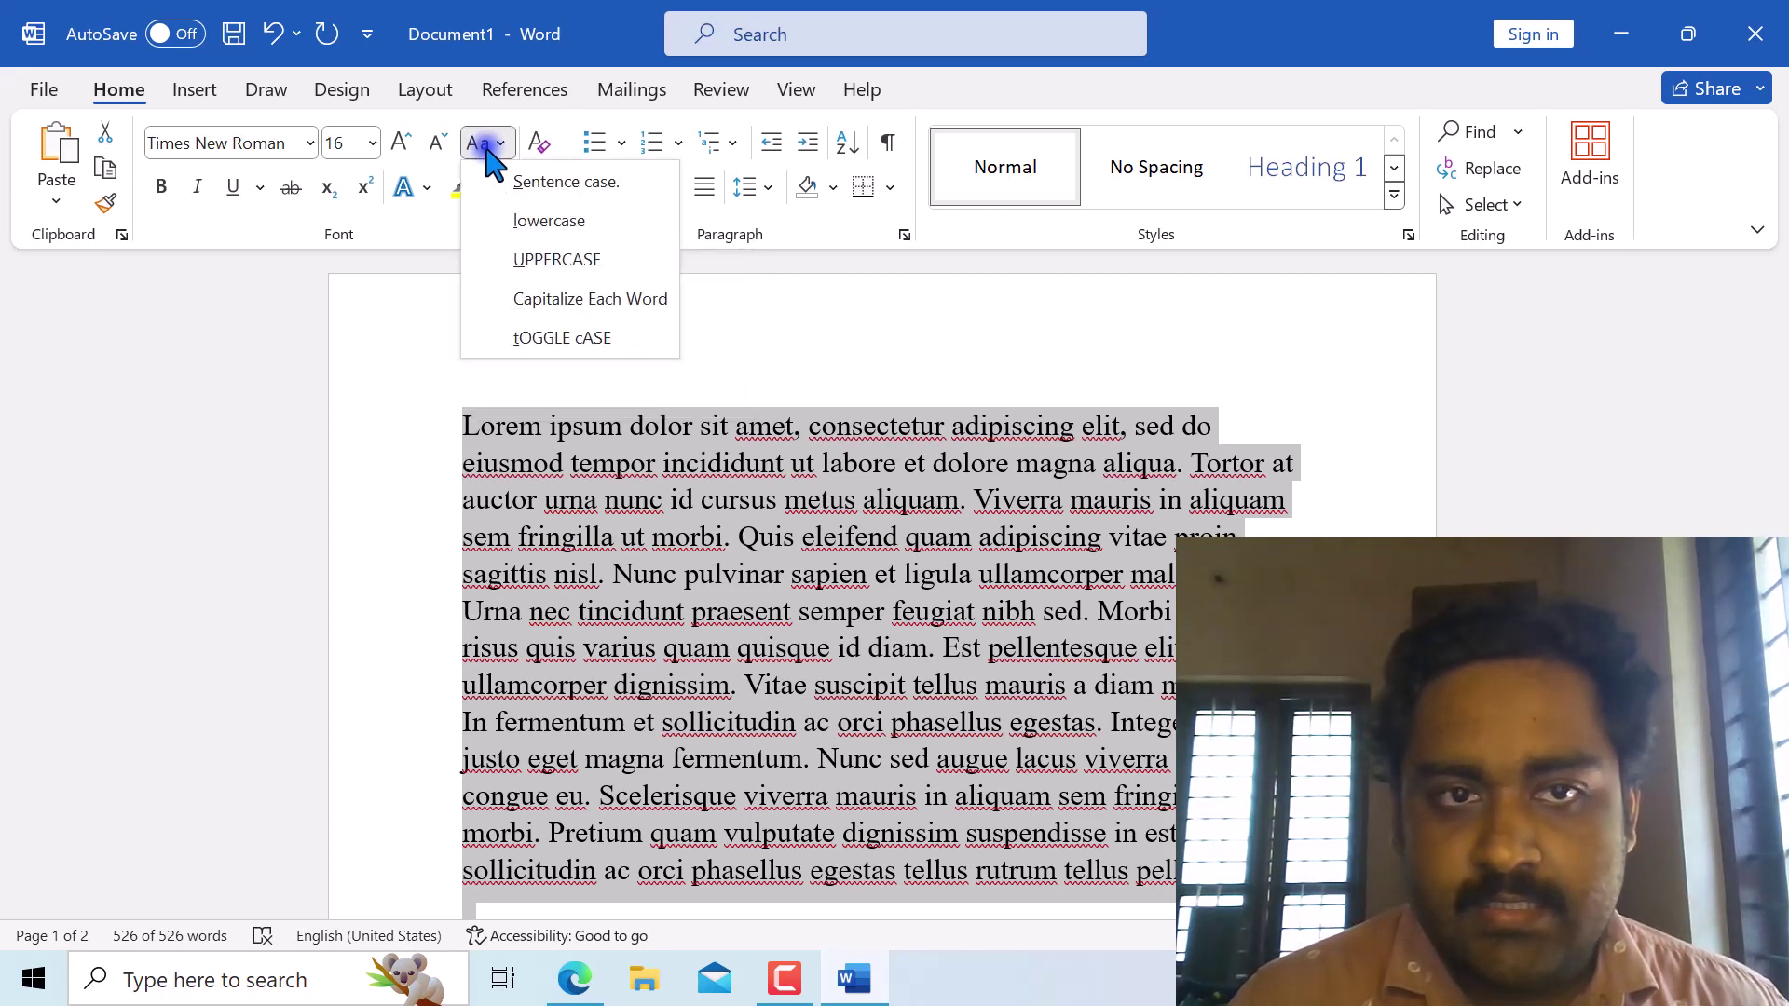
click(528, 261)
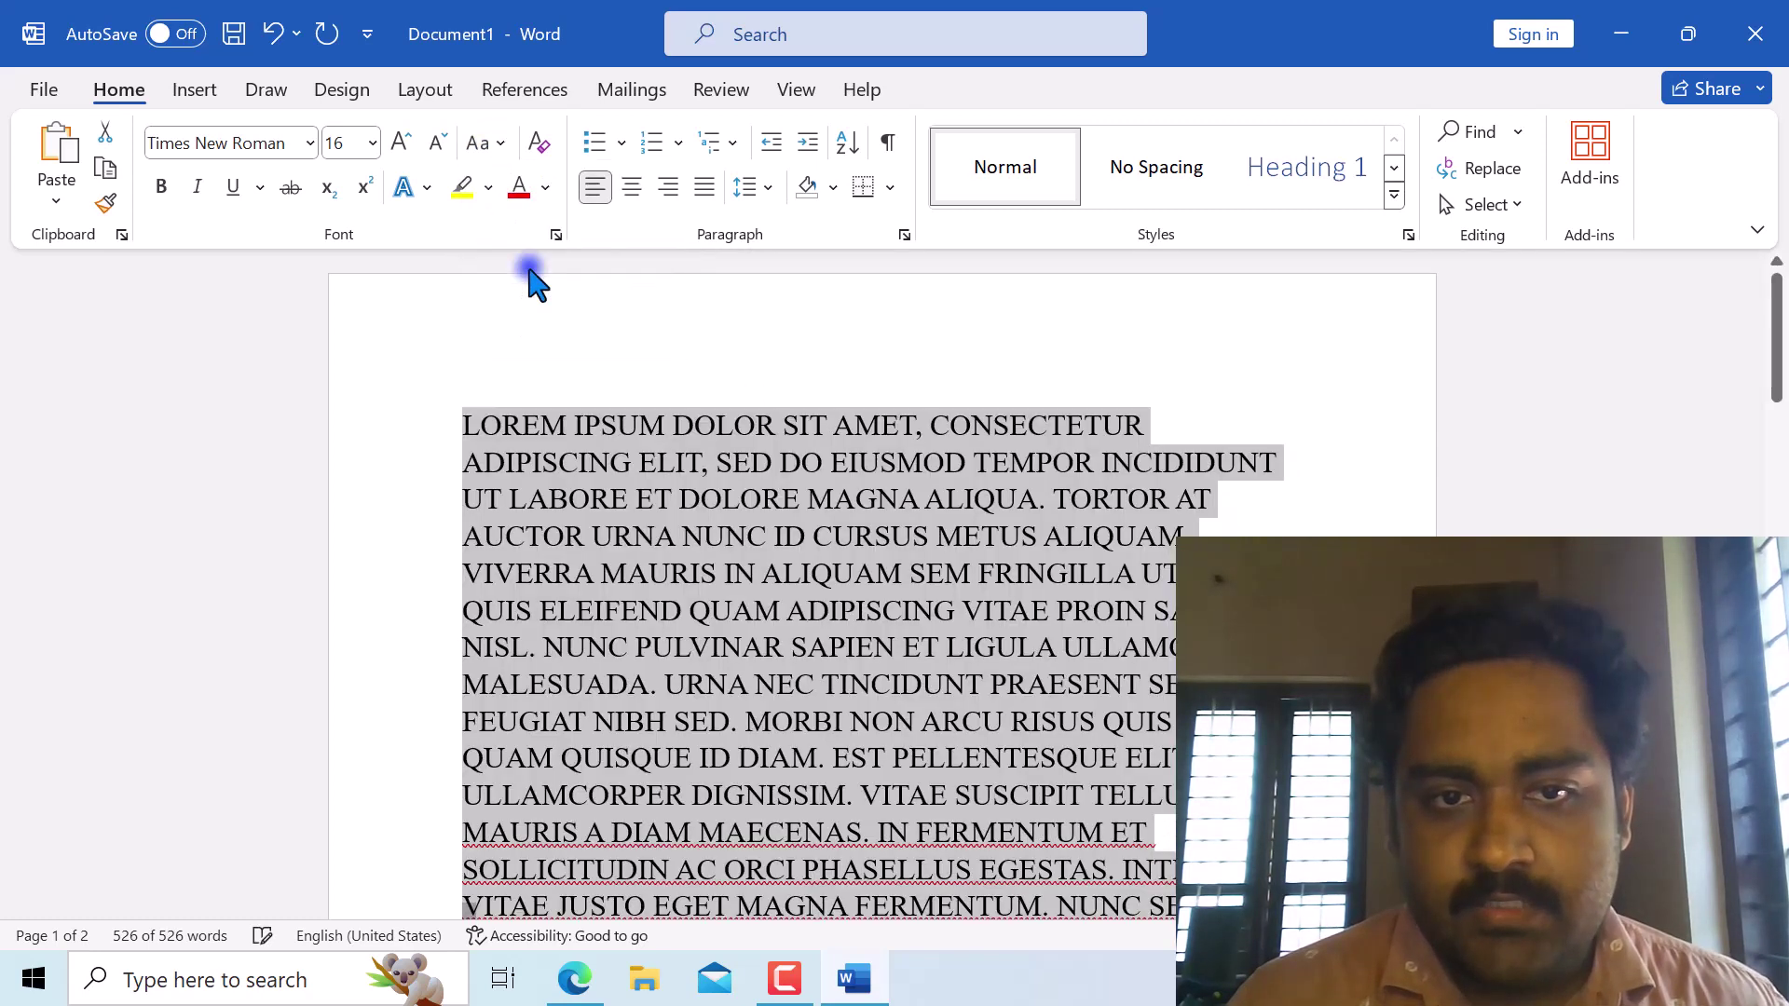
Change the case of the selected text to lowercase, and convert it to Sentence case.
click(487, 149)
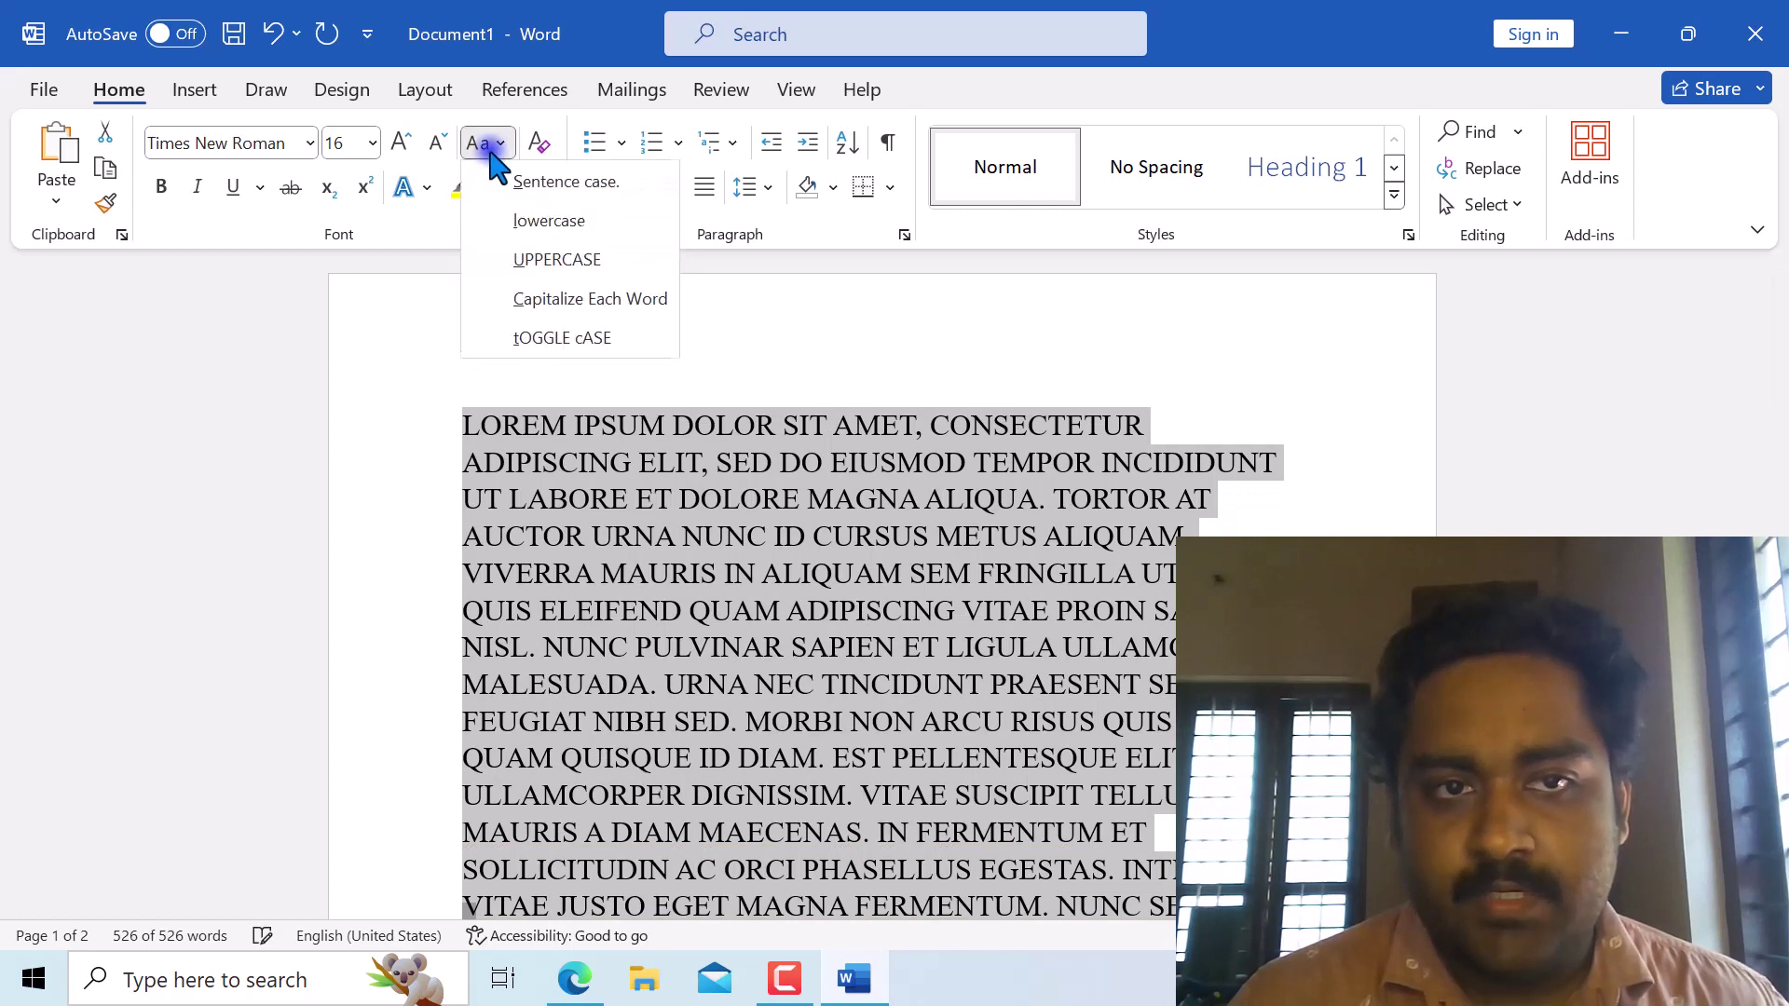
click(548, 233)
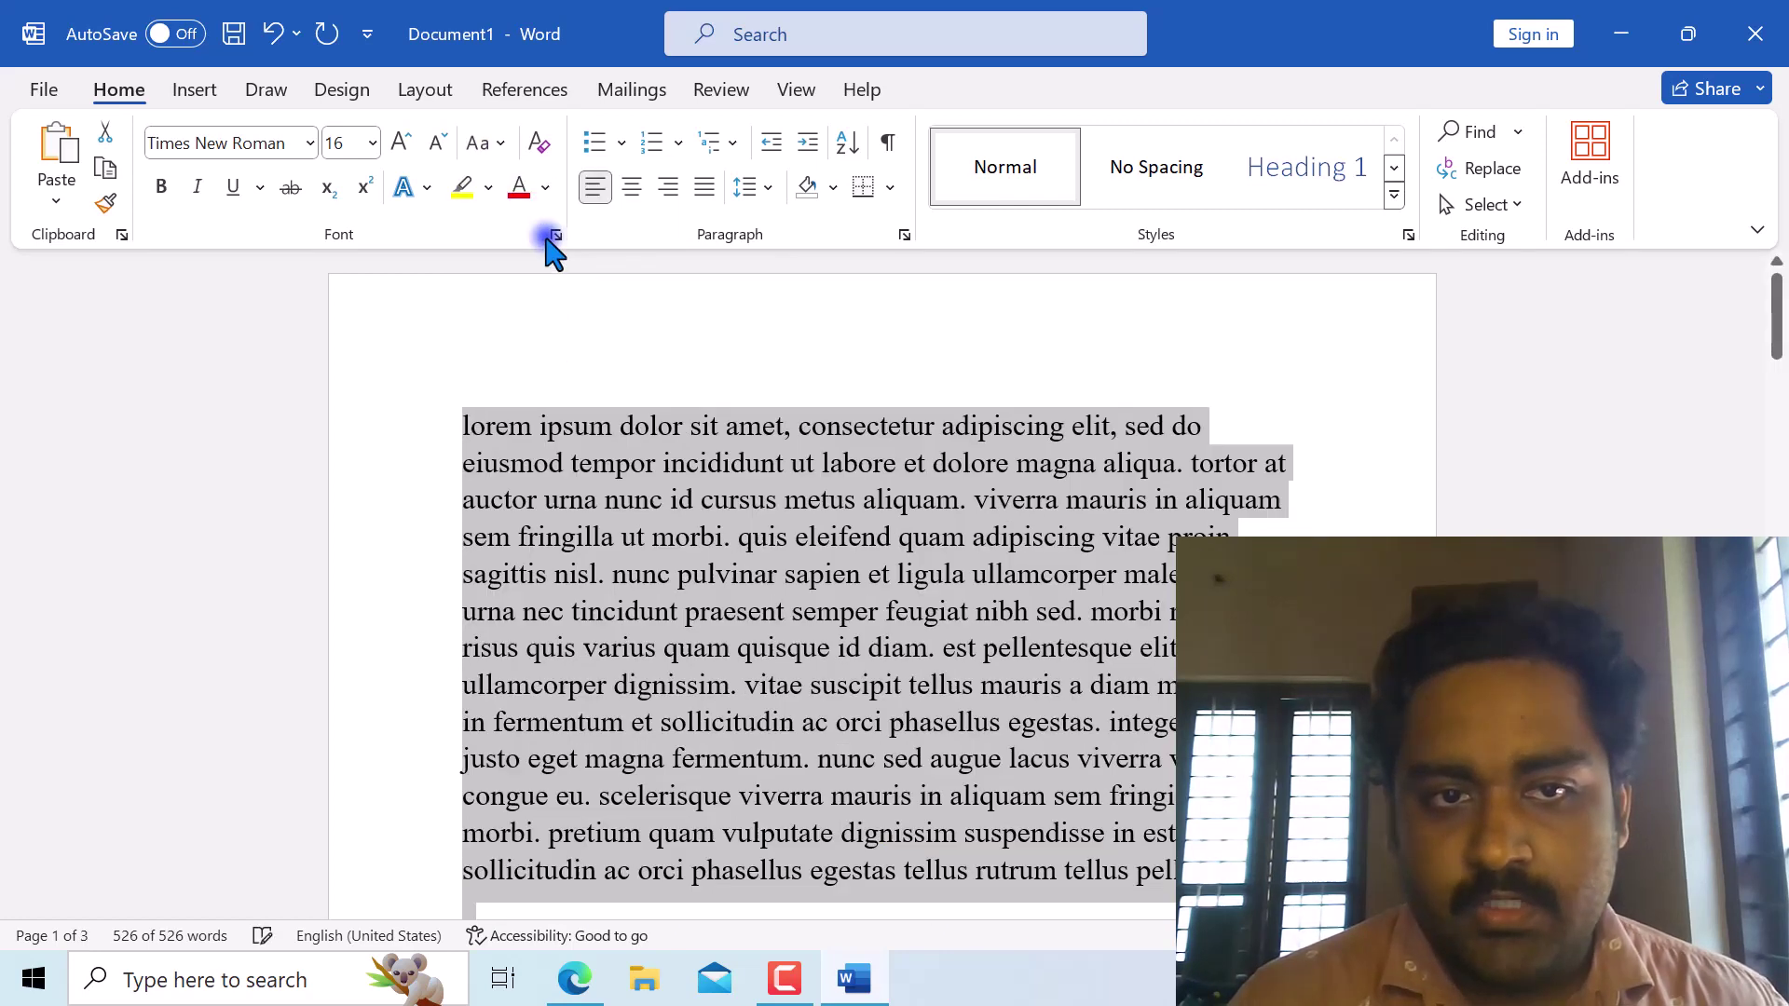
click(497, 149)
click(522, 183)
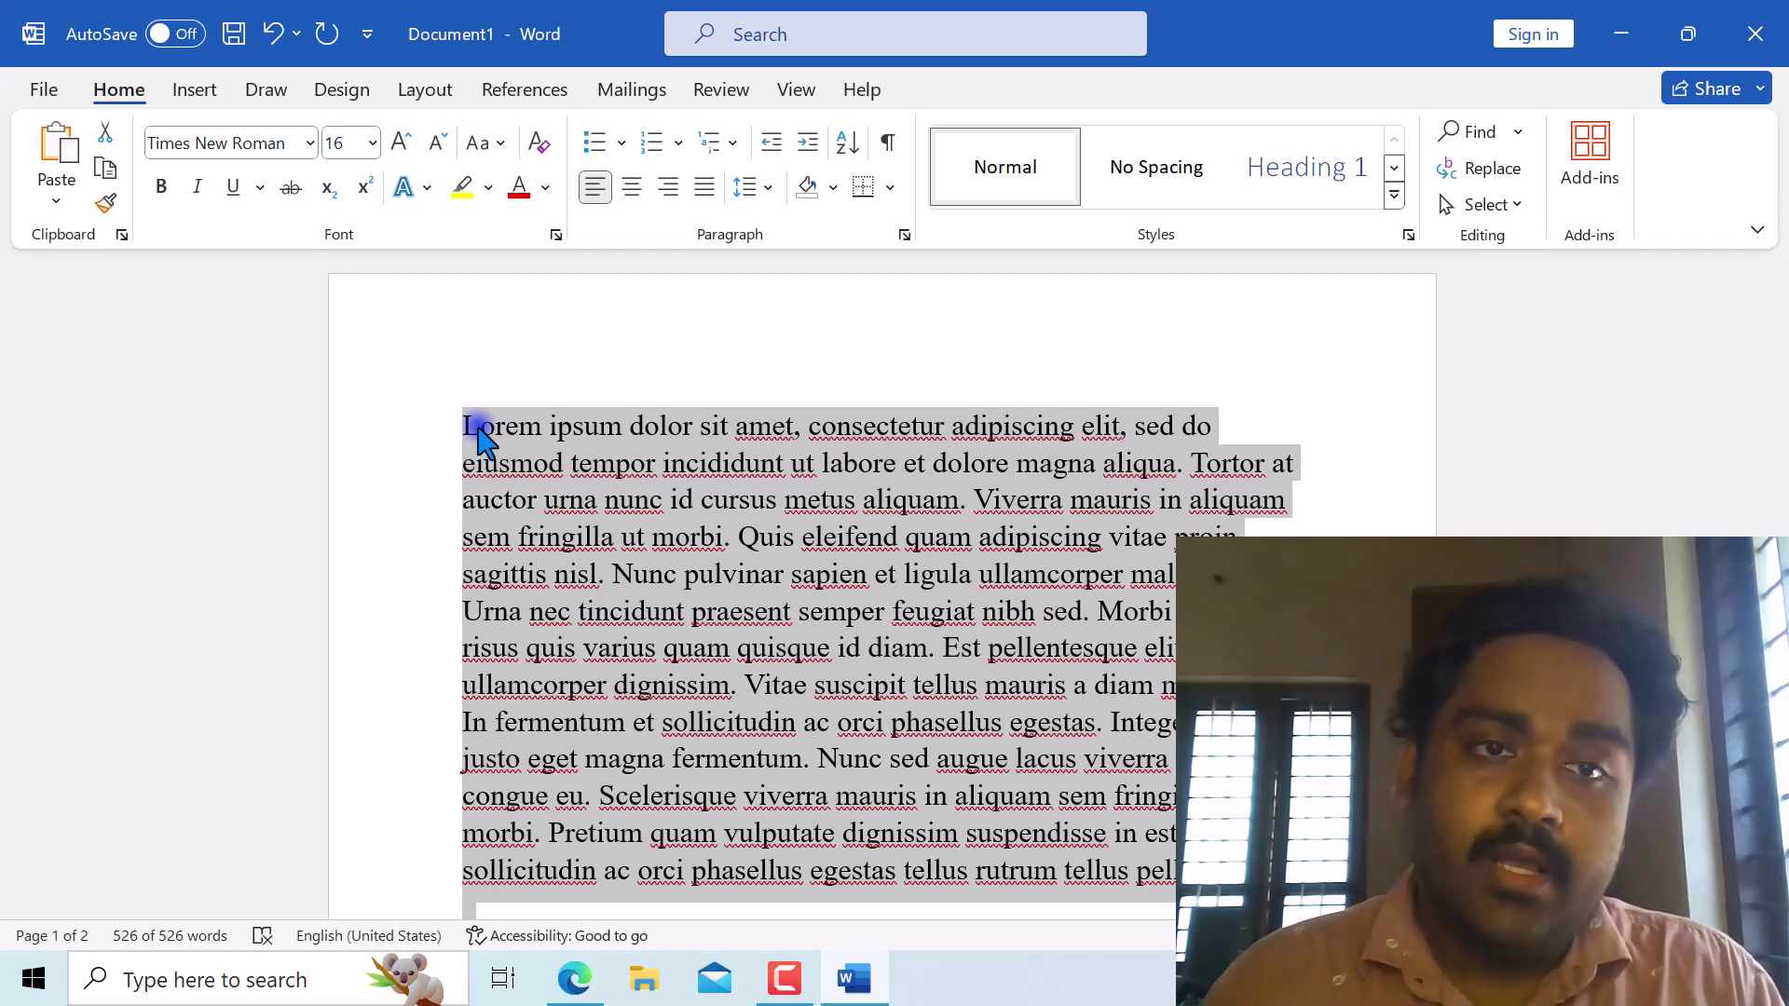
click(480, 145)
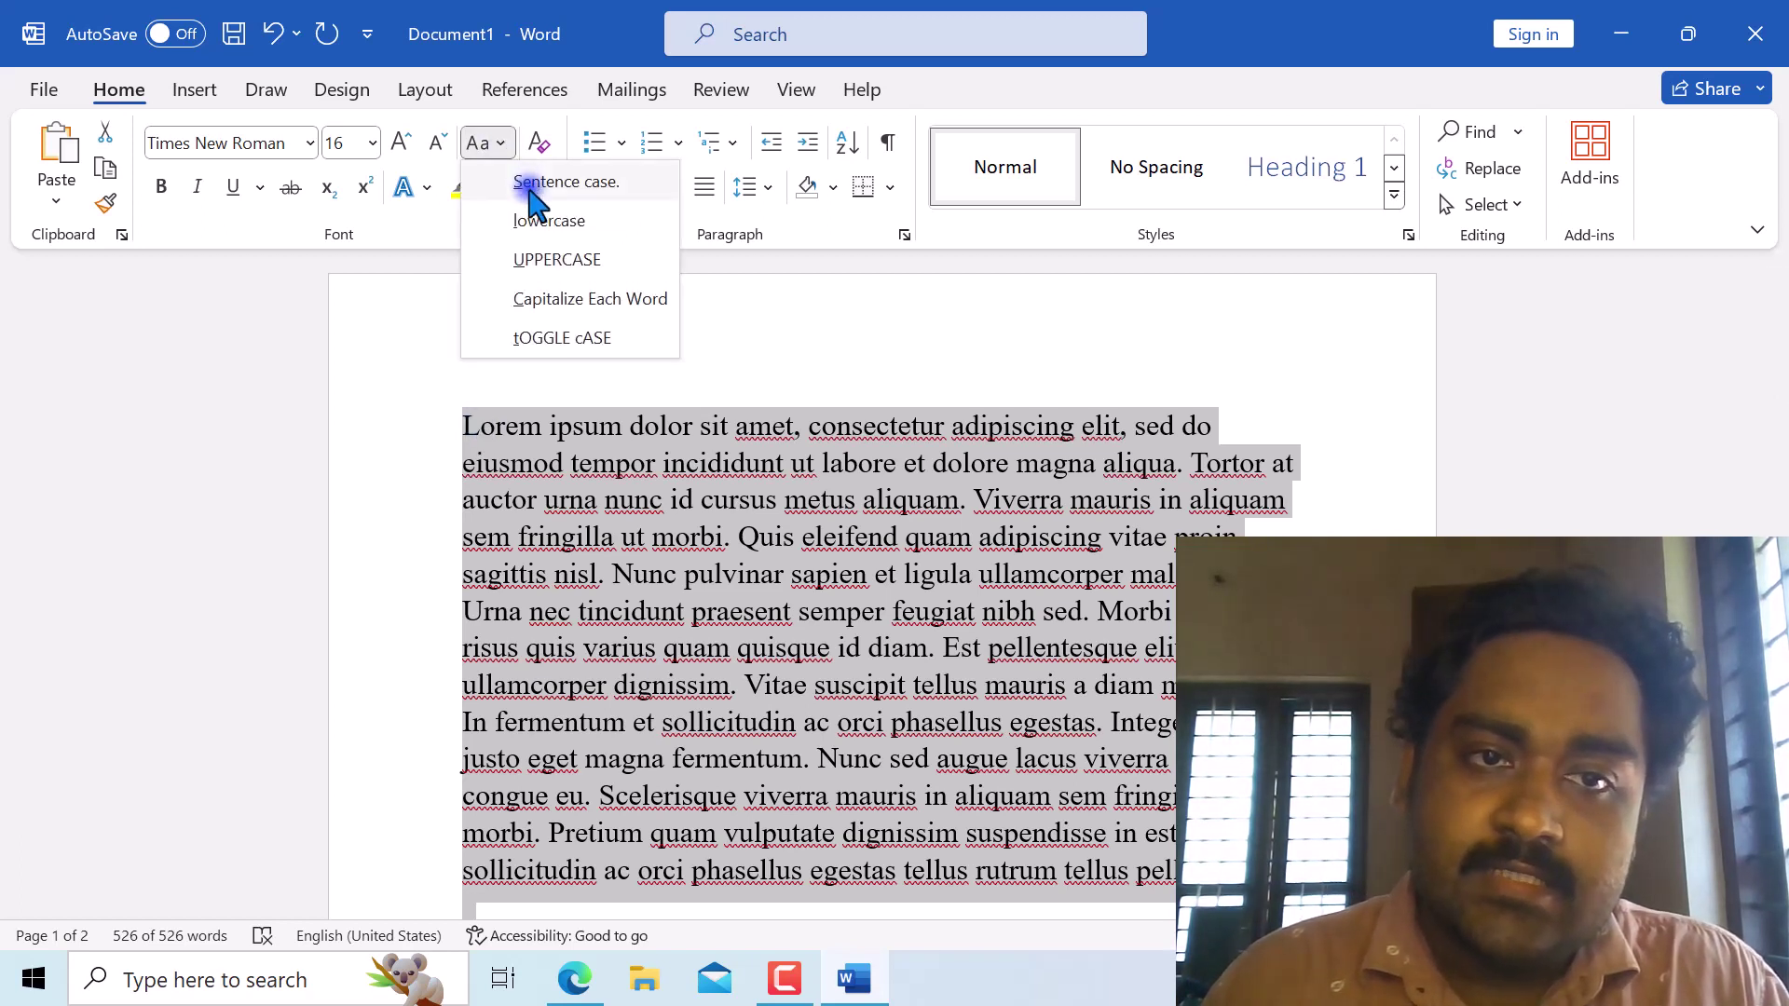
click(531, 187)
Try Capitalize Each Word on the selected text and return it to Sentence case.
click(491, 146)
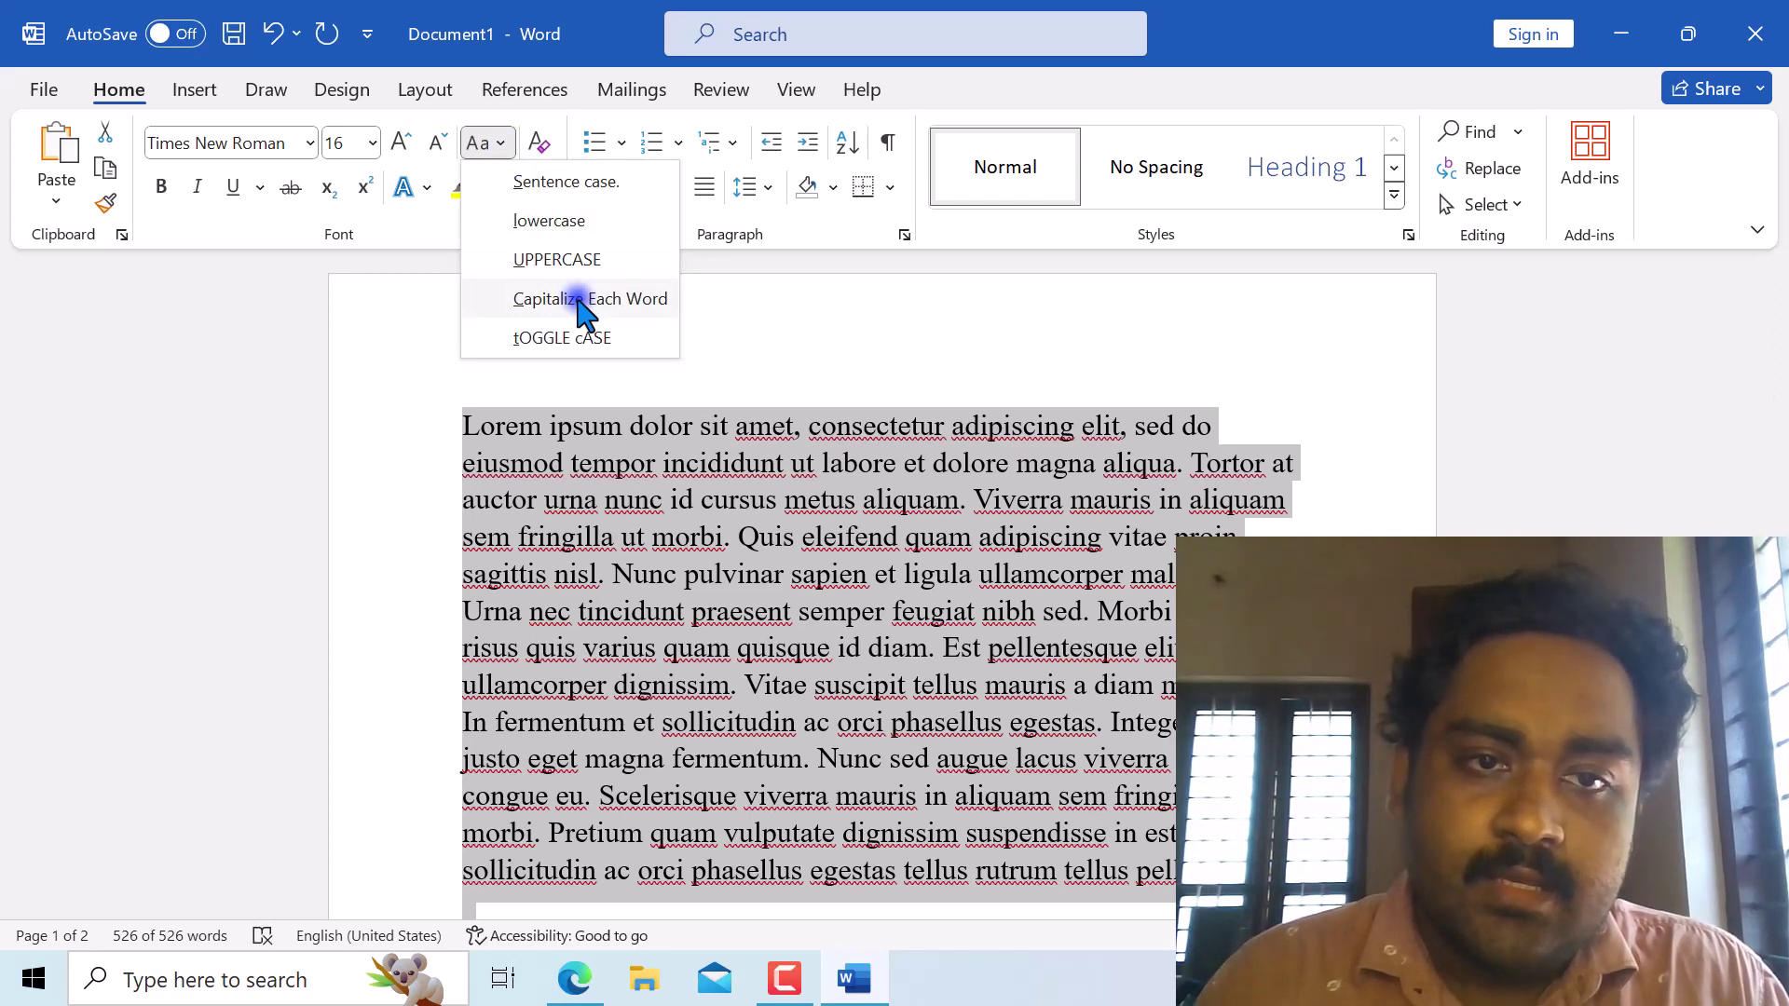
click(578, 300)
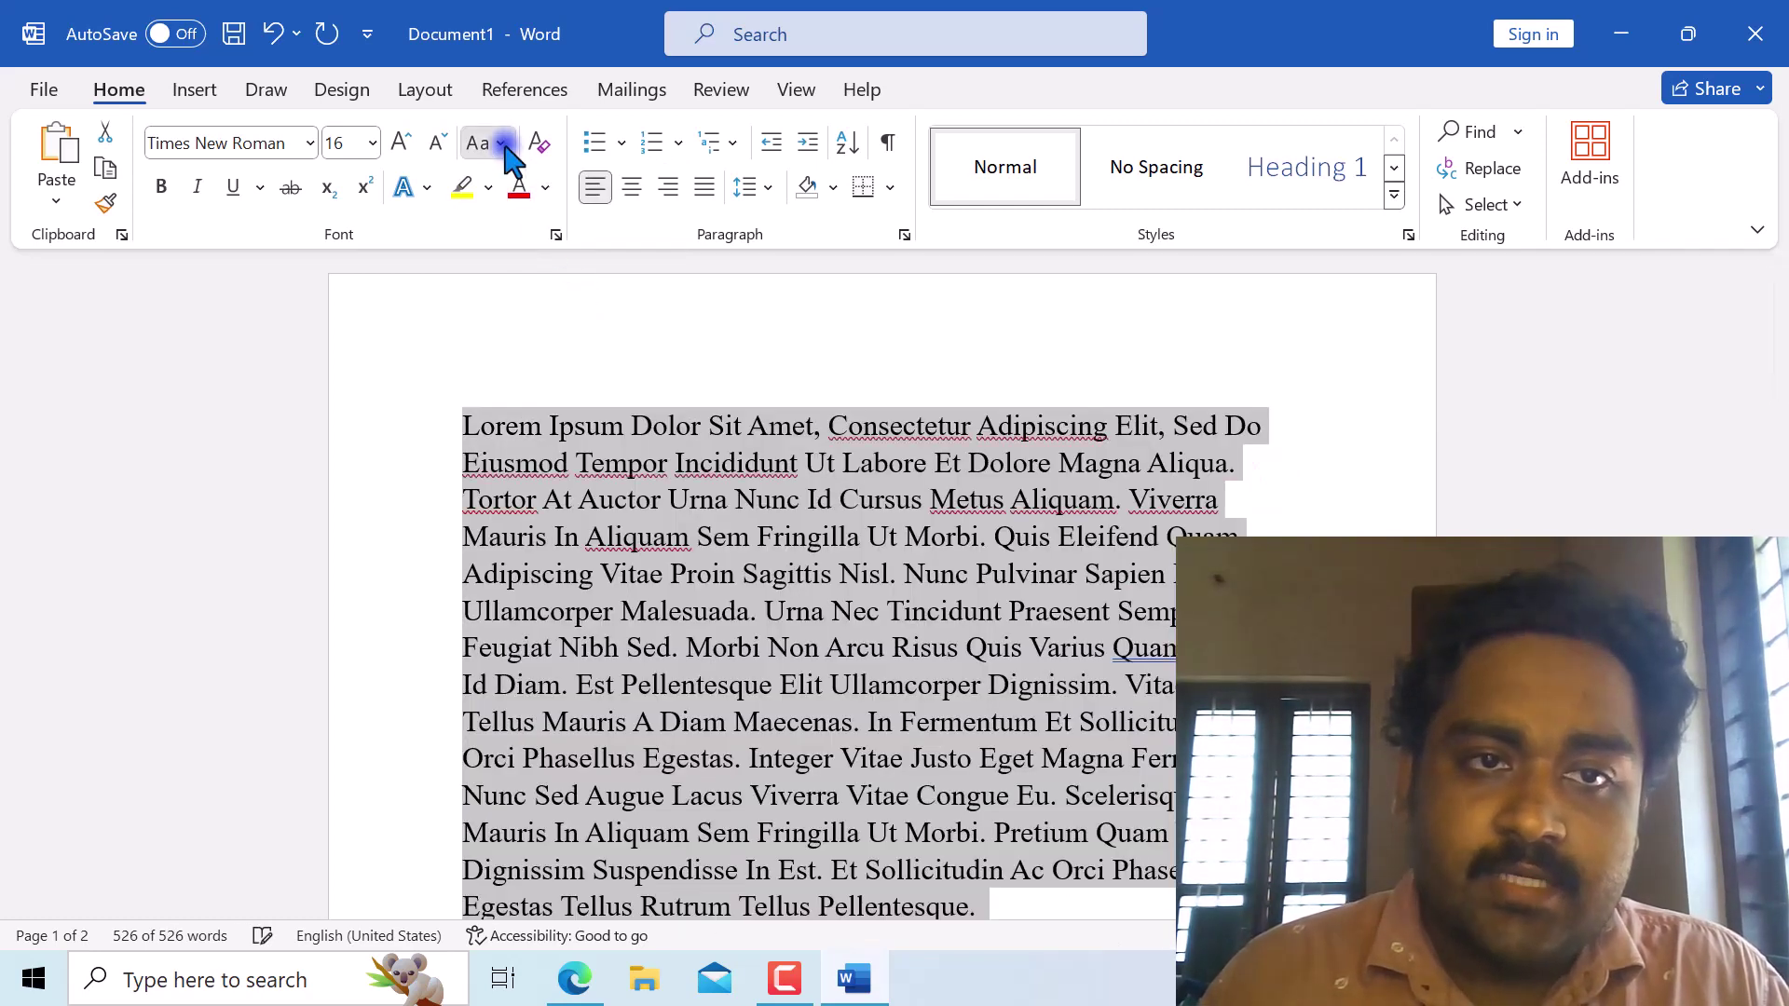
click(487, 144)
click(512, 183)
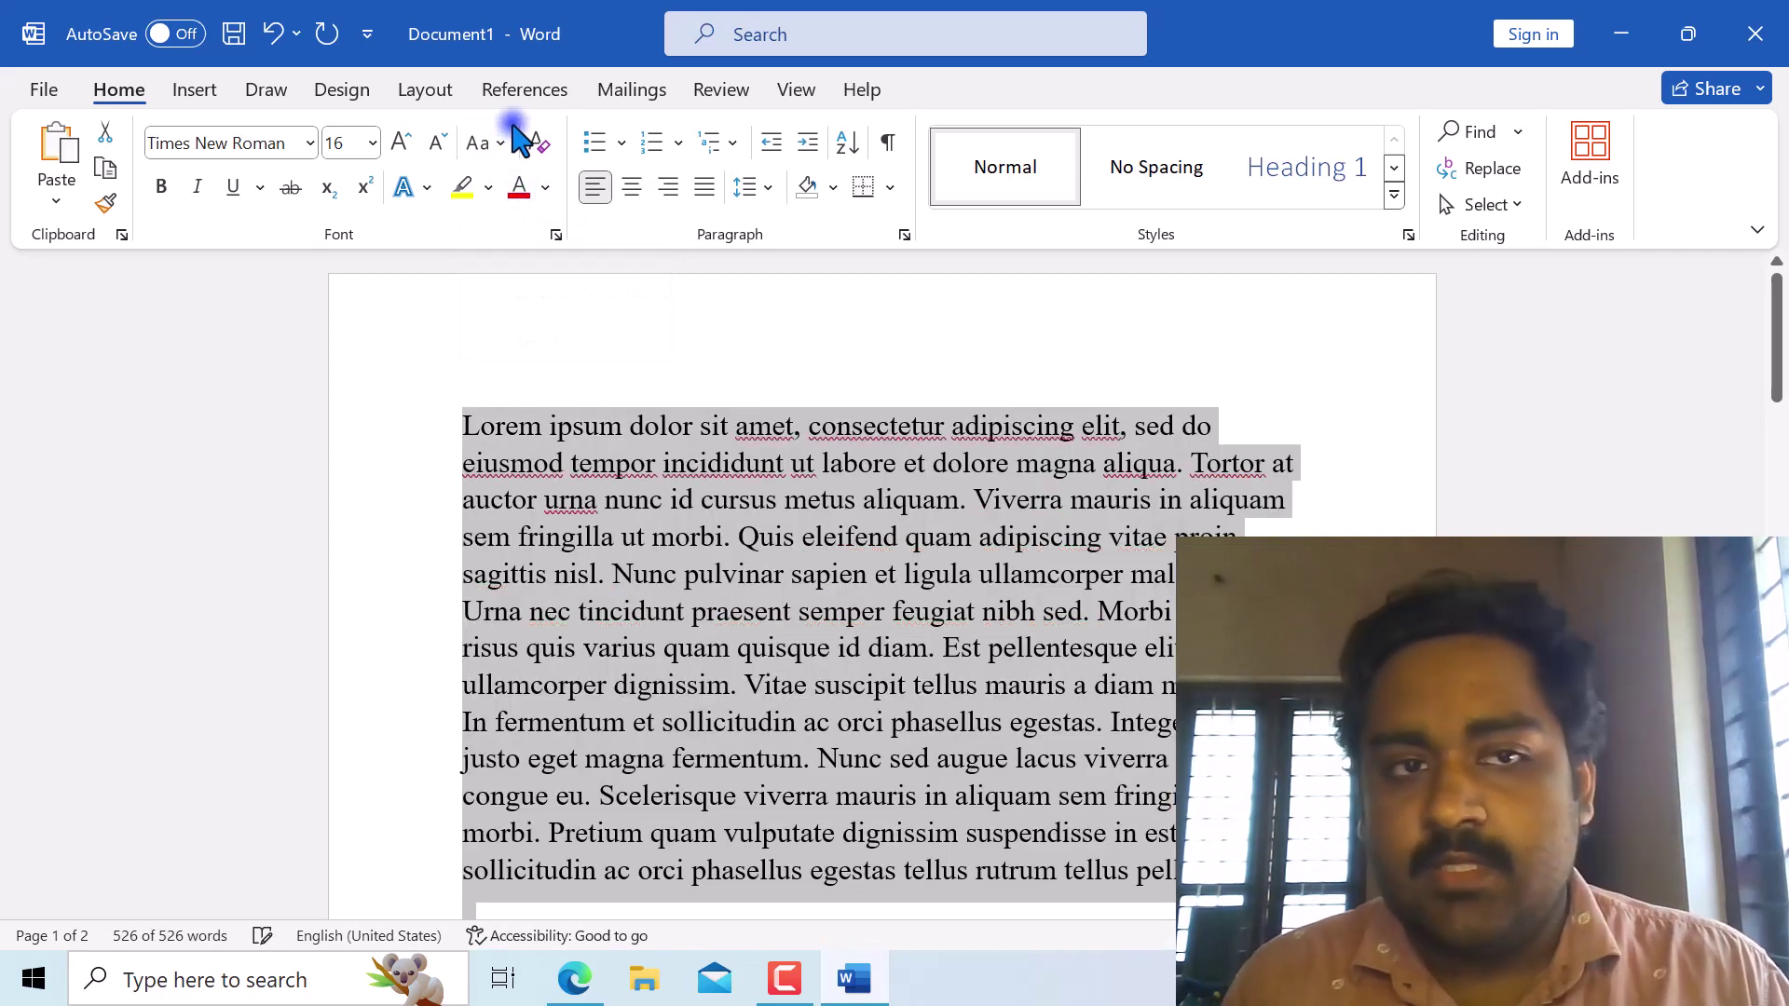
Turn bold, italic and underline on and off in turn for the selected text.
click(169, 200)
click(170, 200)
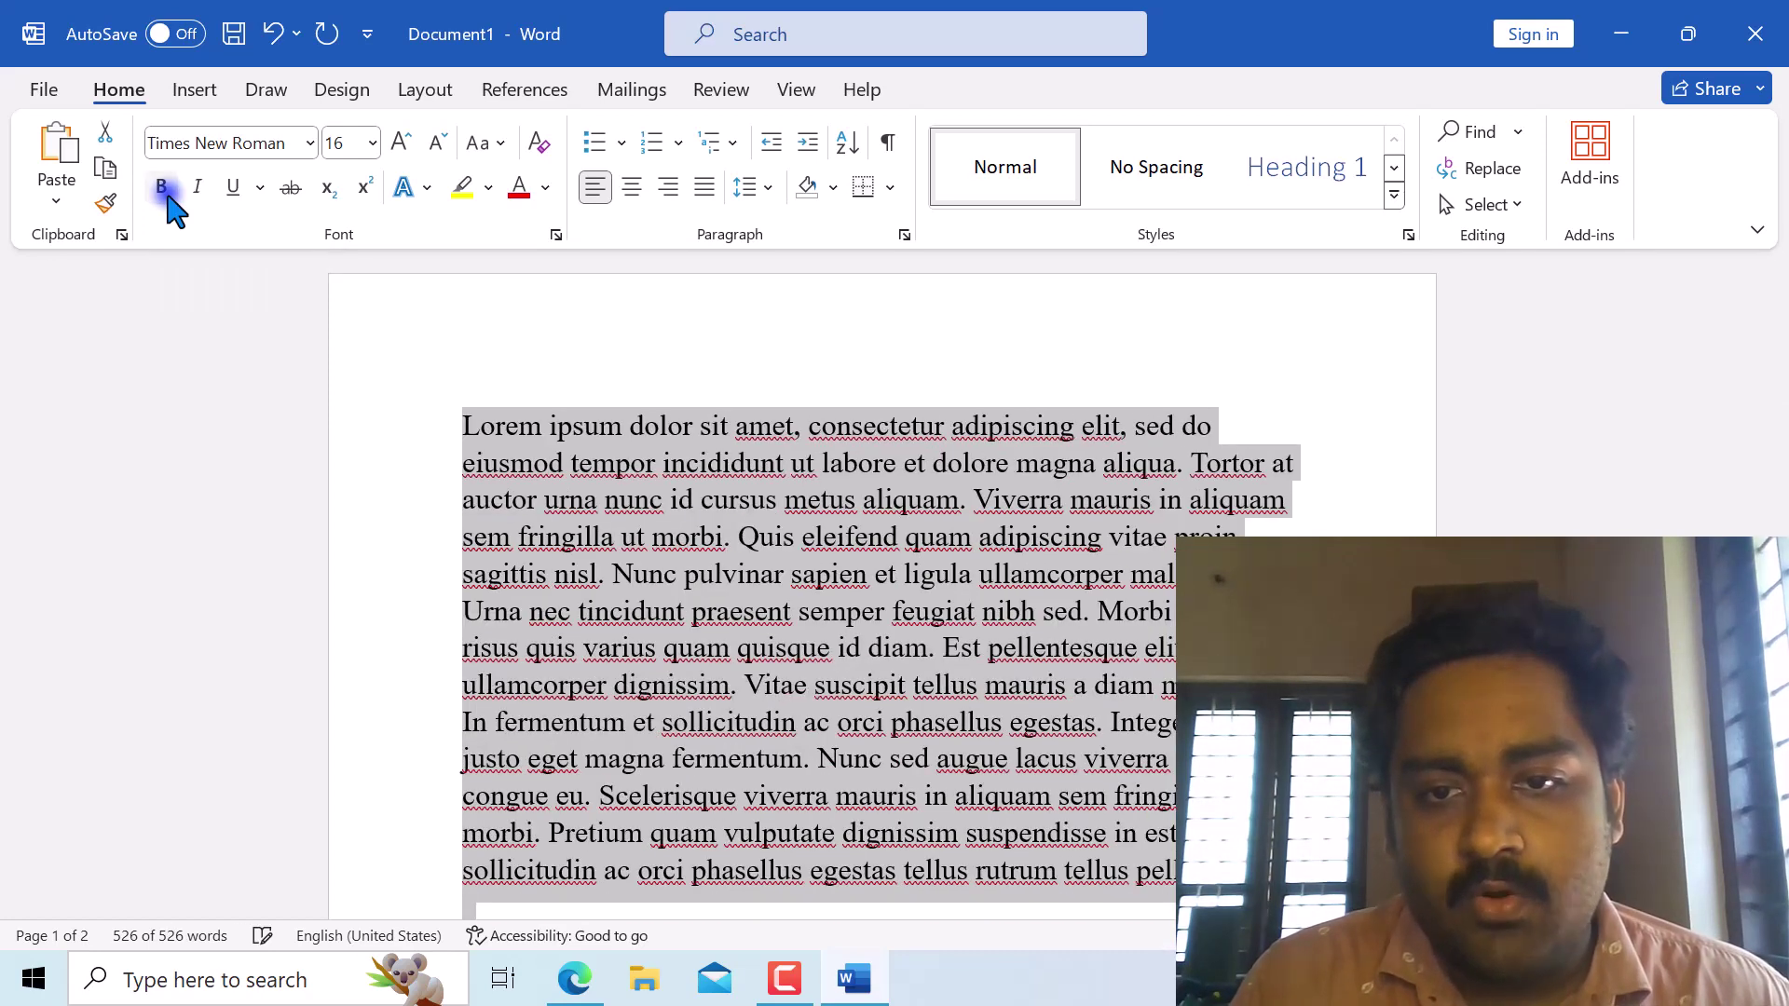
click(198, 196)
click(196, 190)
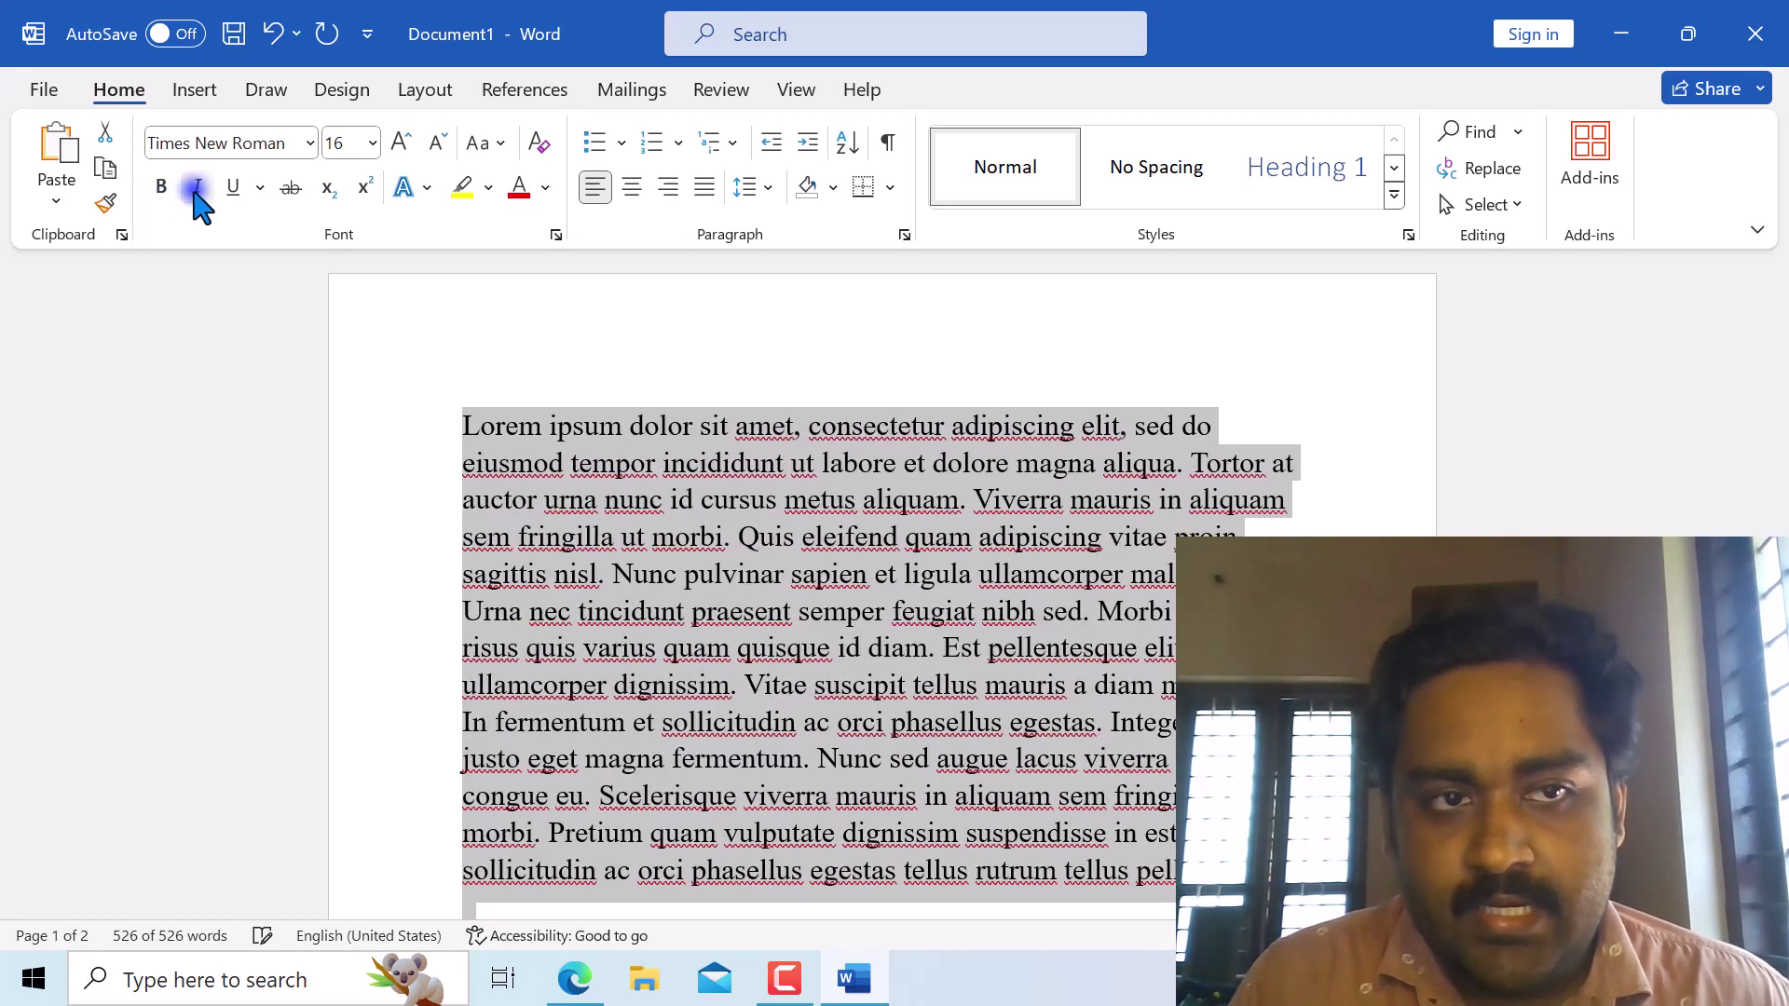
click(234, 188)
click(237, 191)
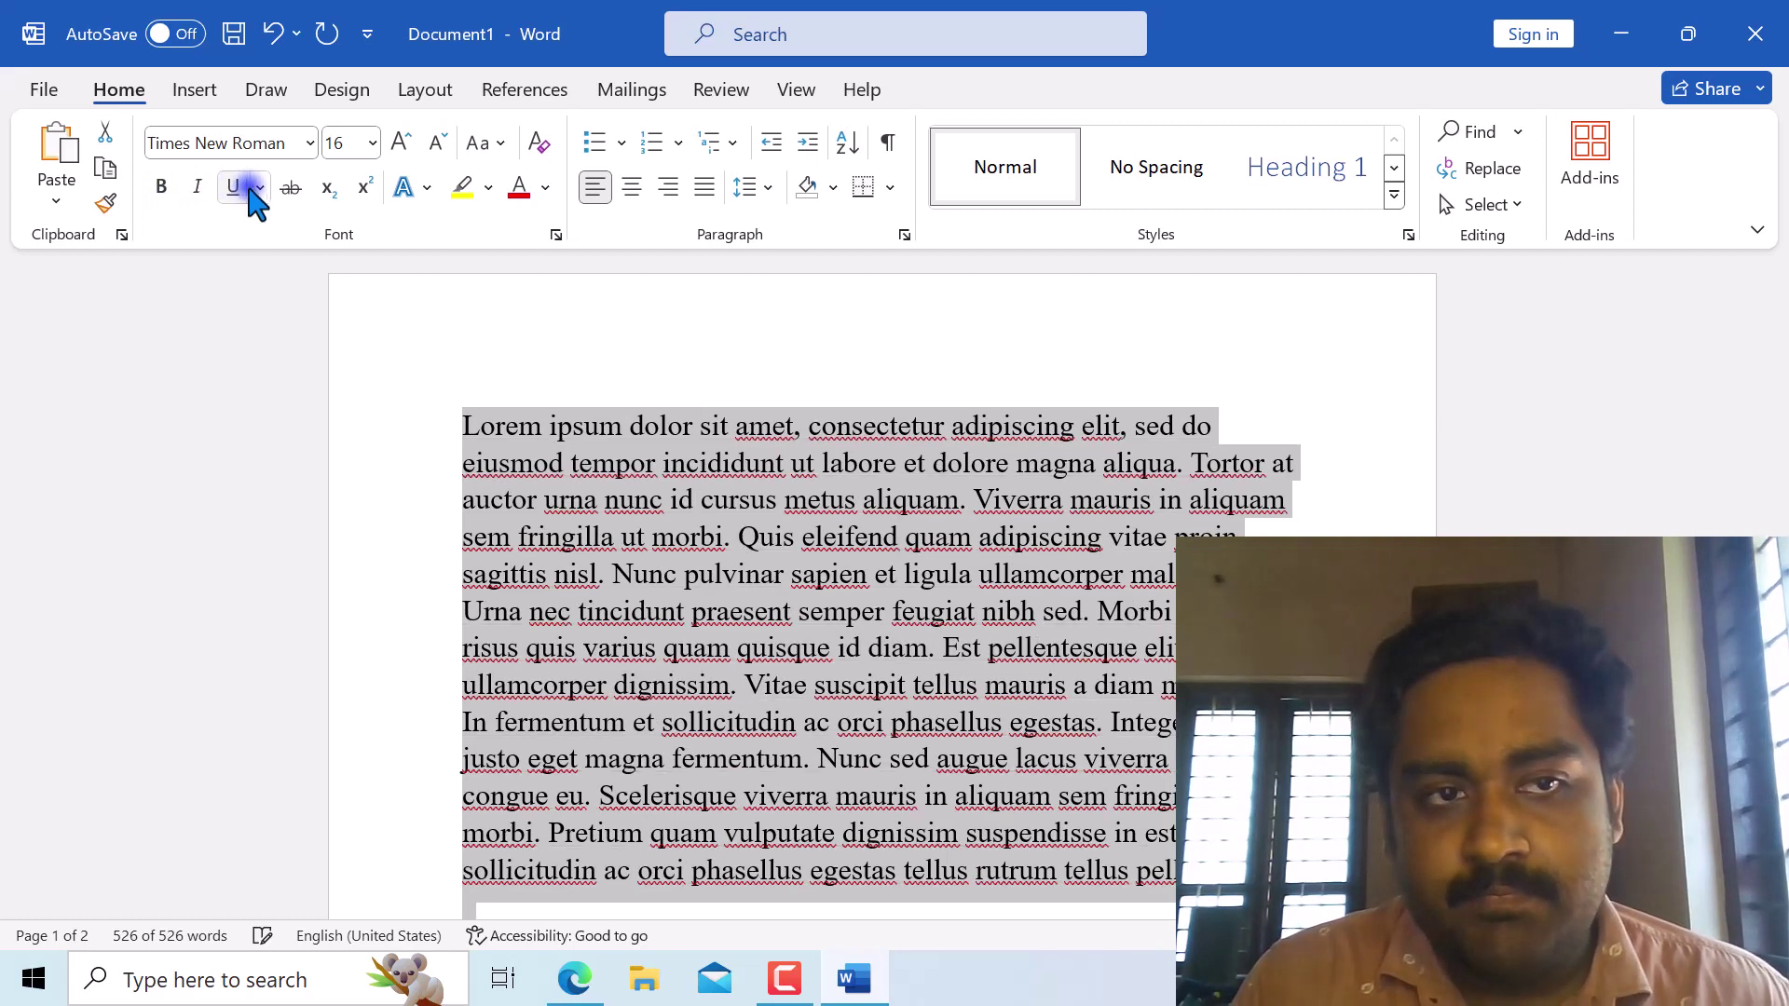
Preview the underline styles on the selected text and set the underline to None.
click(261, 190)
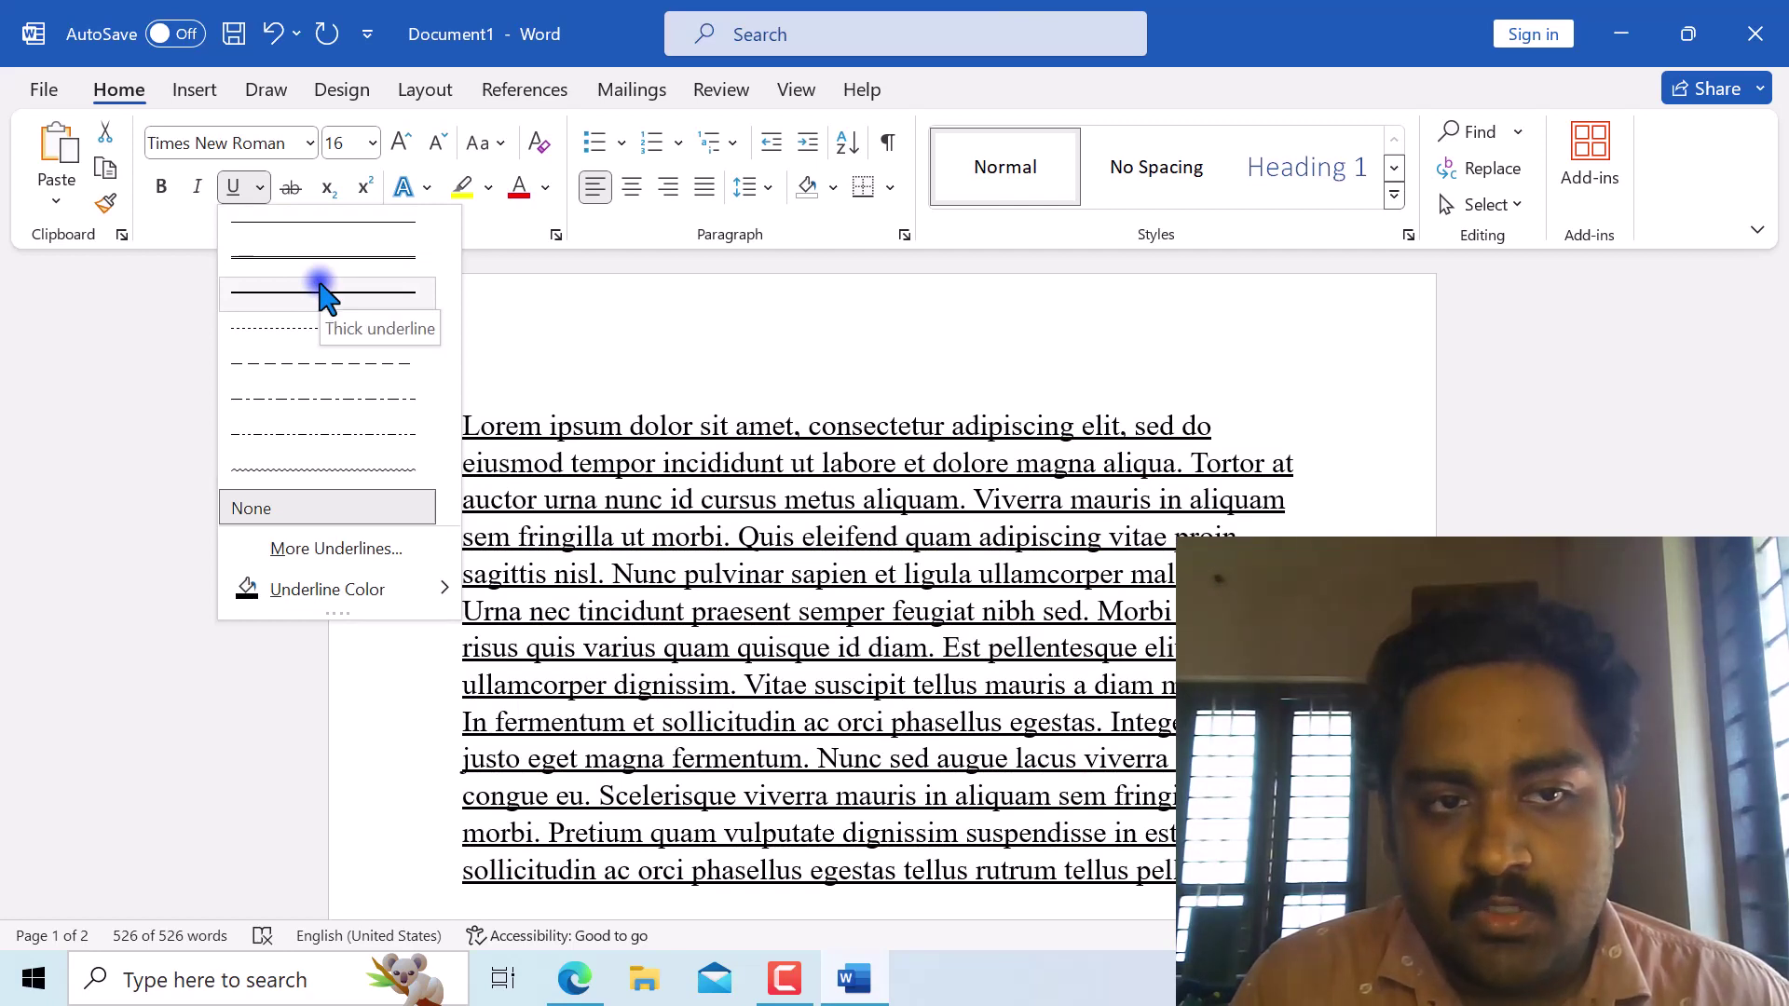
key(Down)
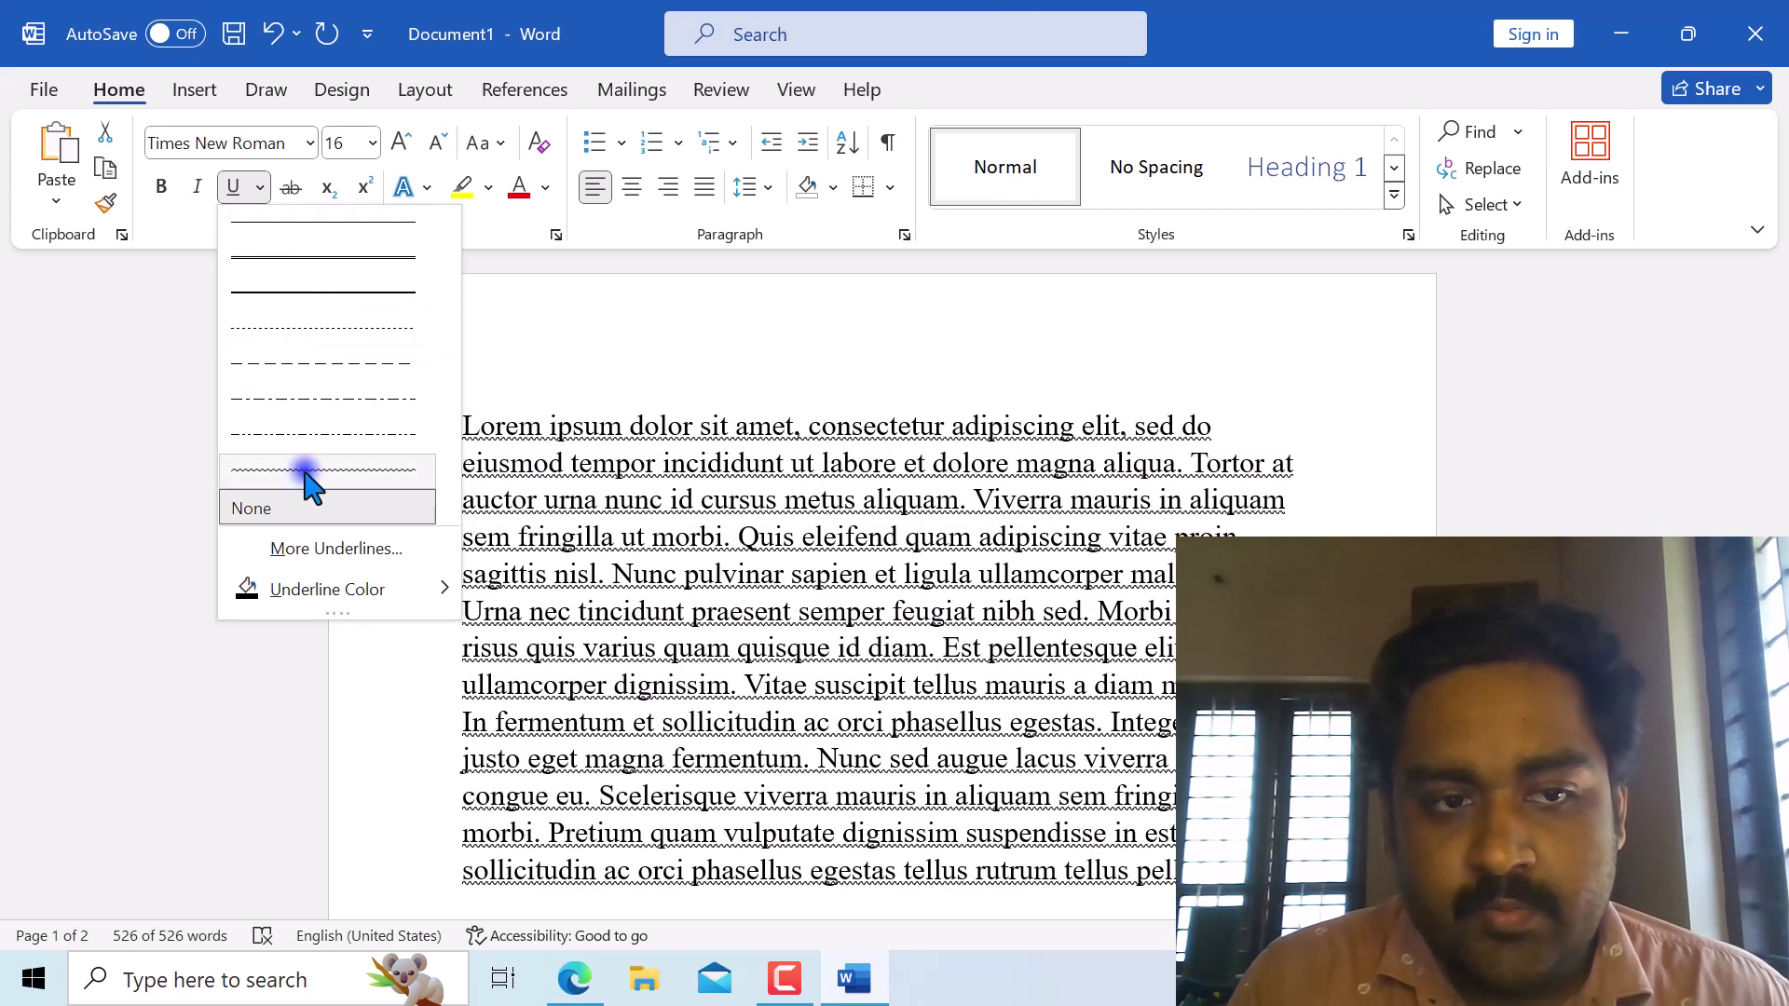
click(298, 508)
Toggle bold on and off for the selected text and preview text effects without applying any.
click(162, 186)
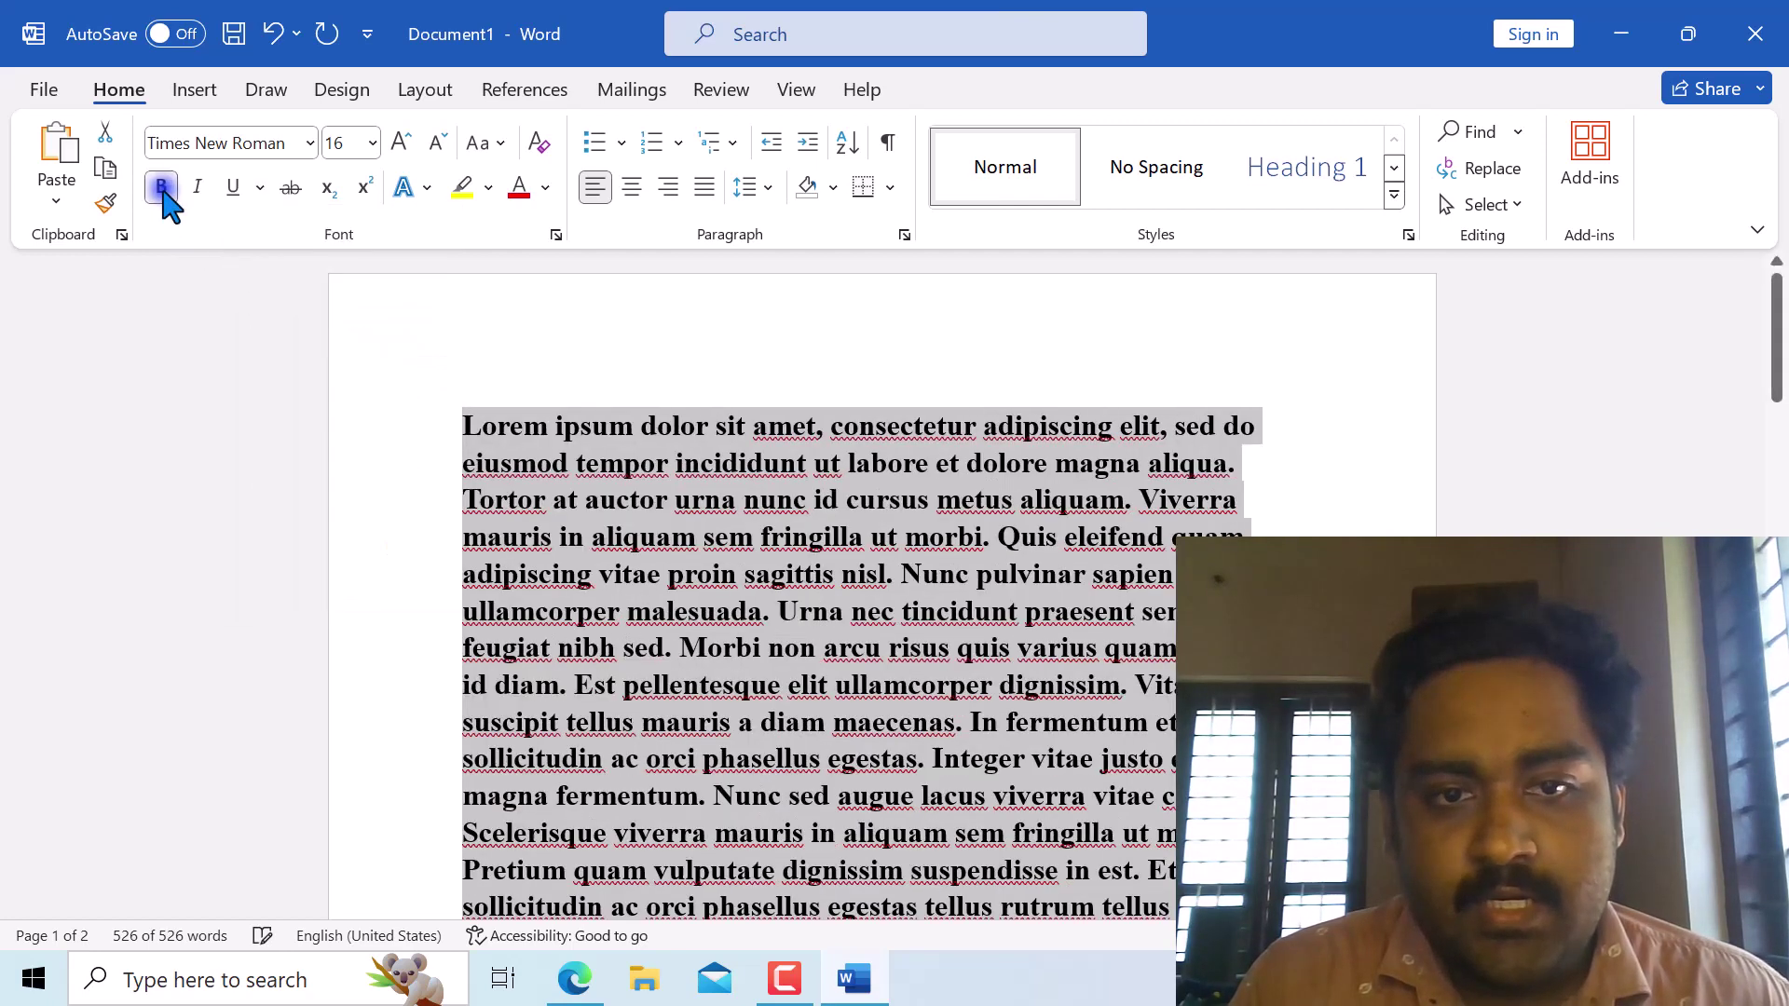
click(162, 186)
click(162, 186)
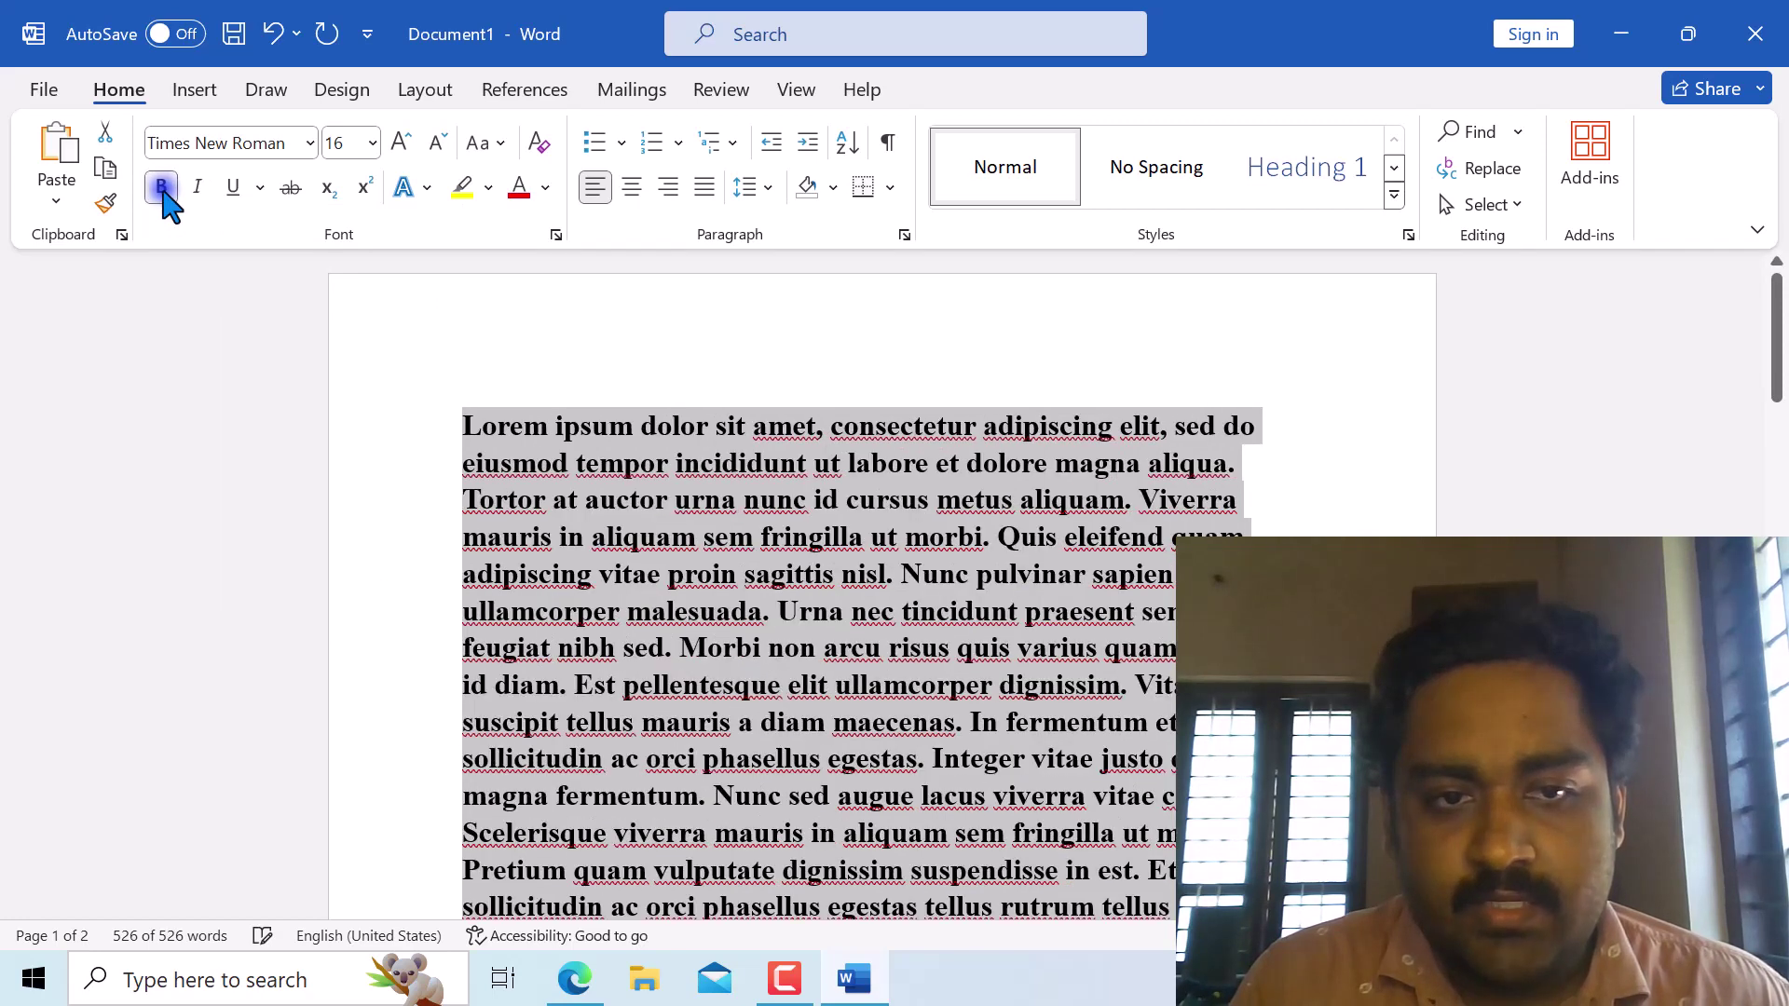
click(162, 187)
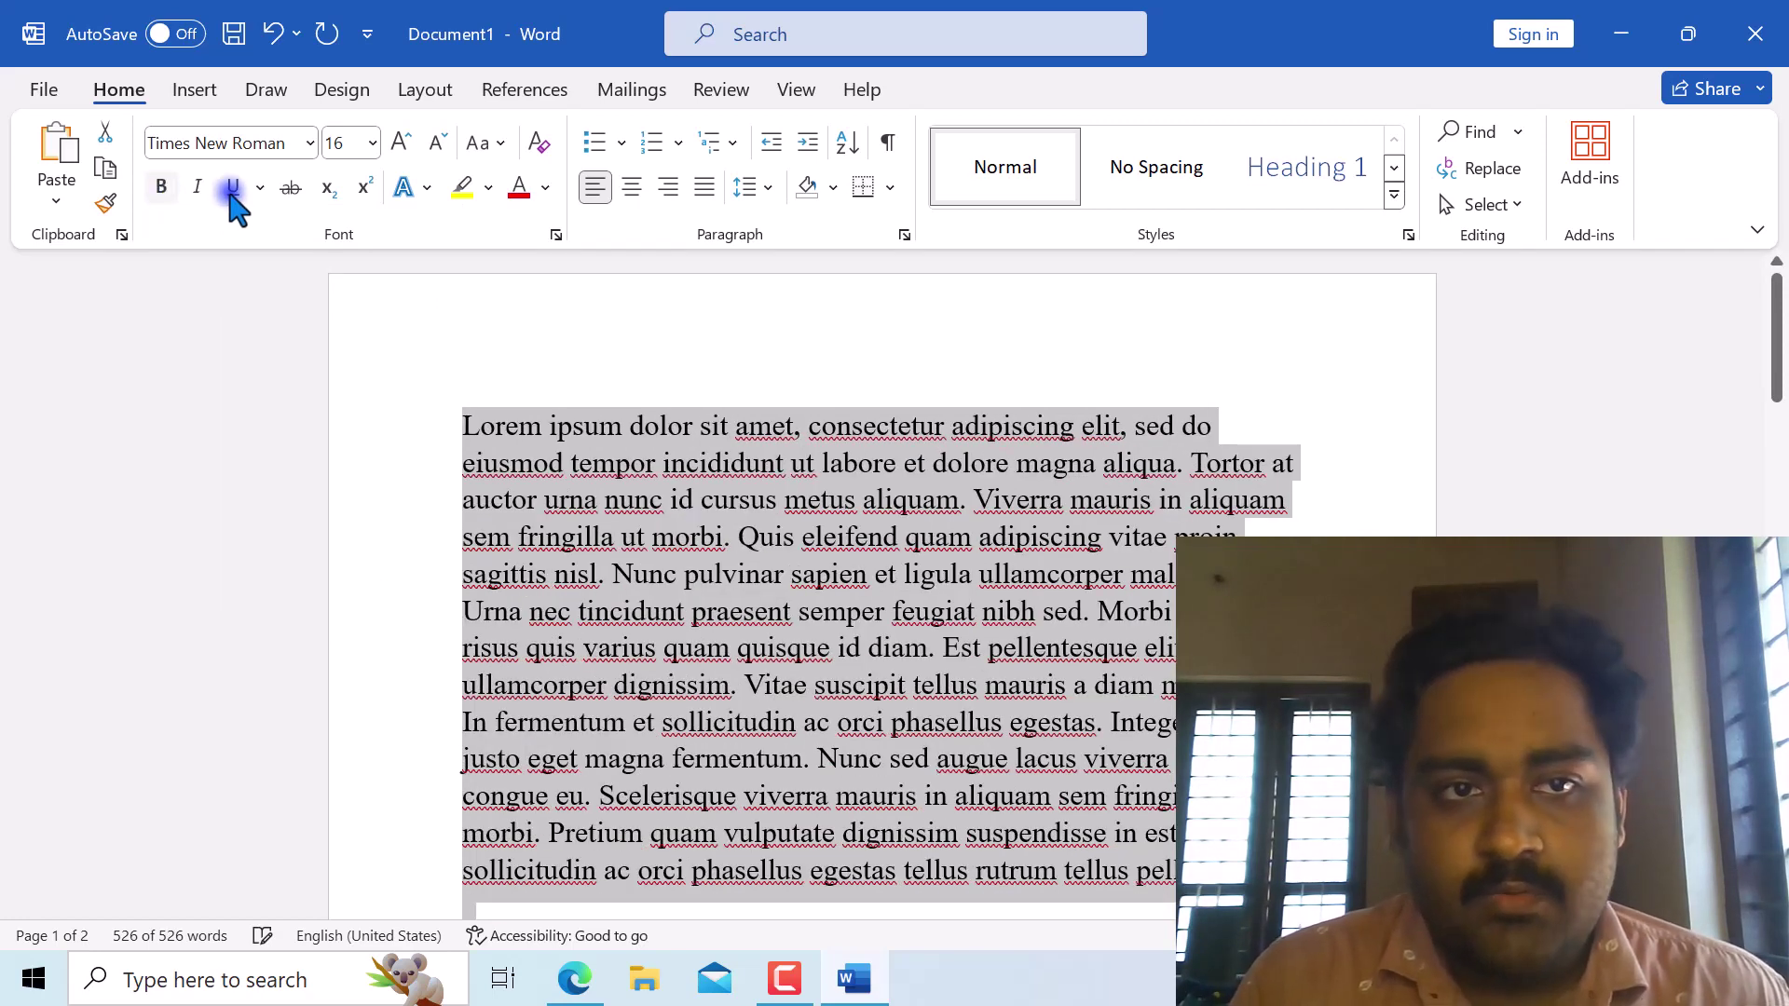
click(411, 194)
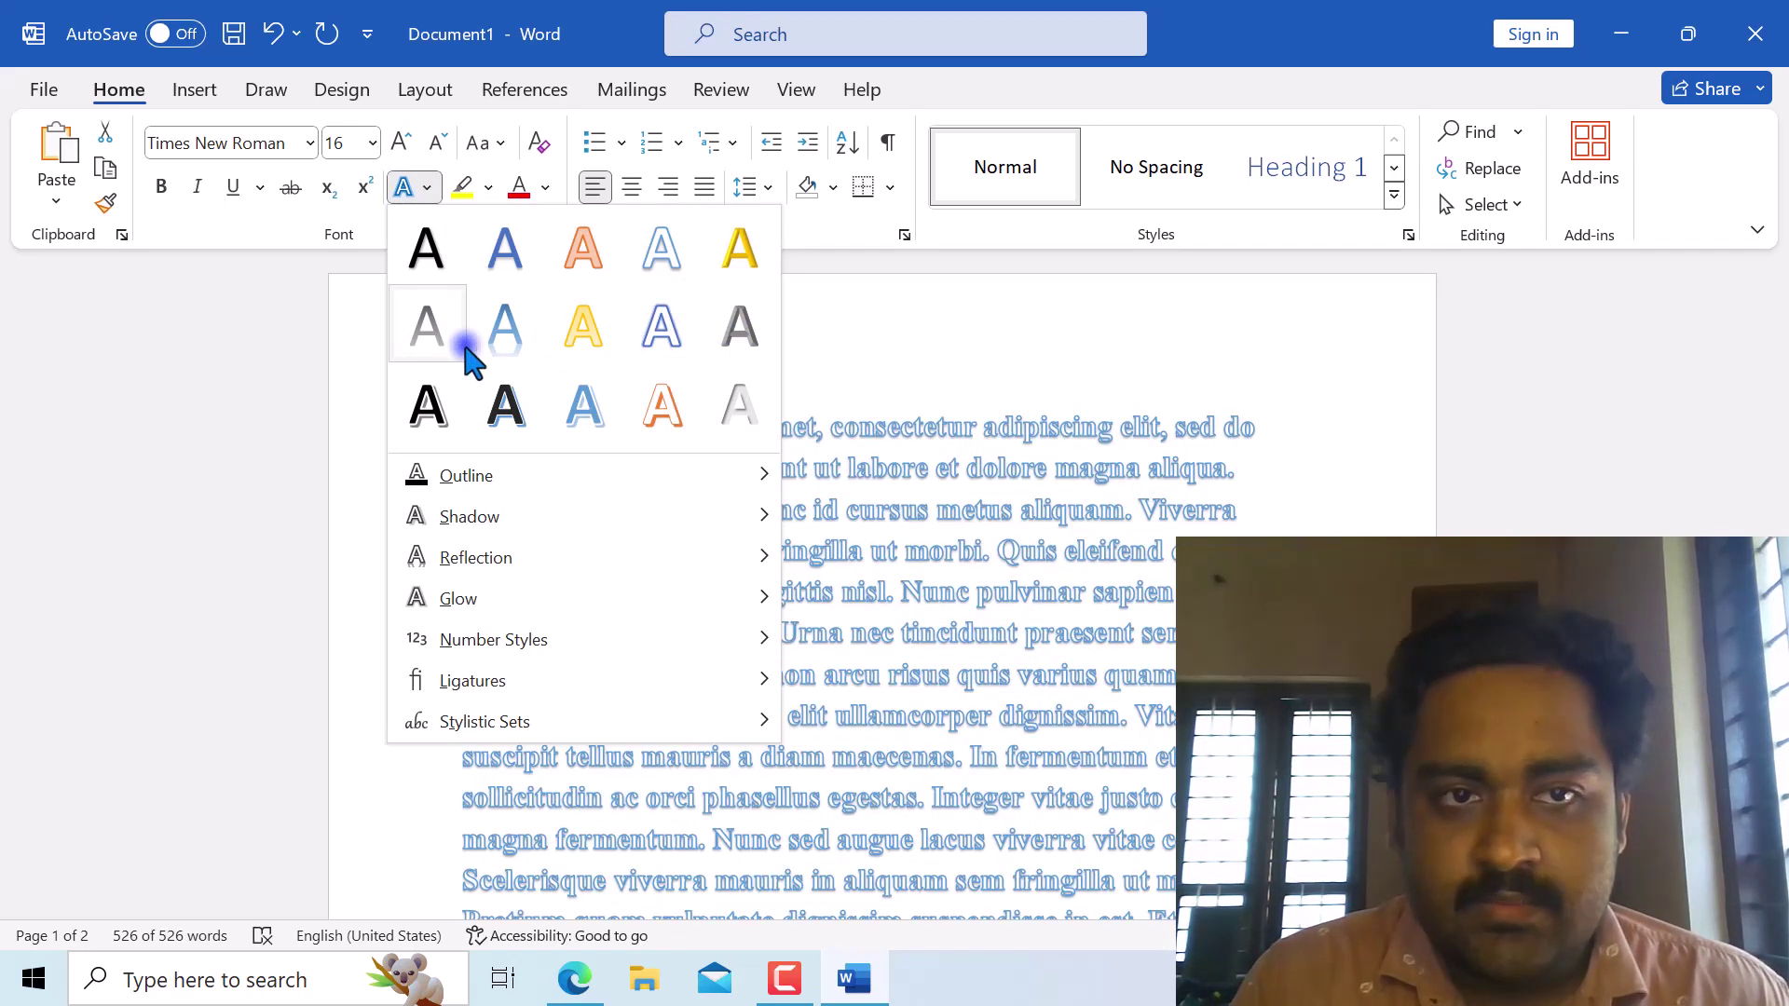
click(179, 373)
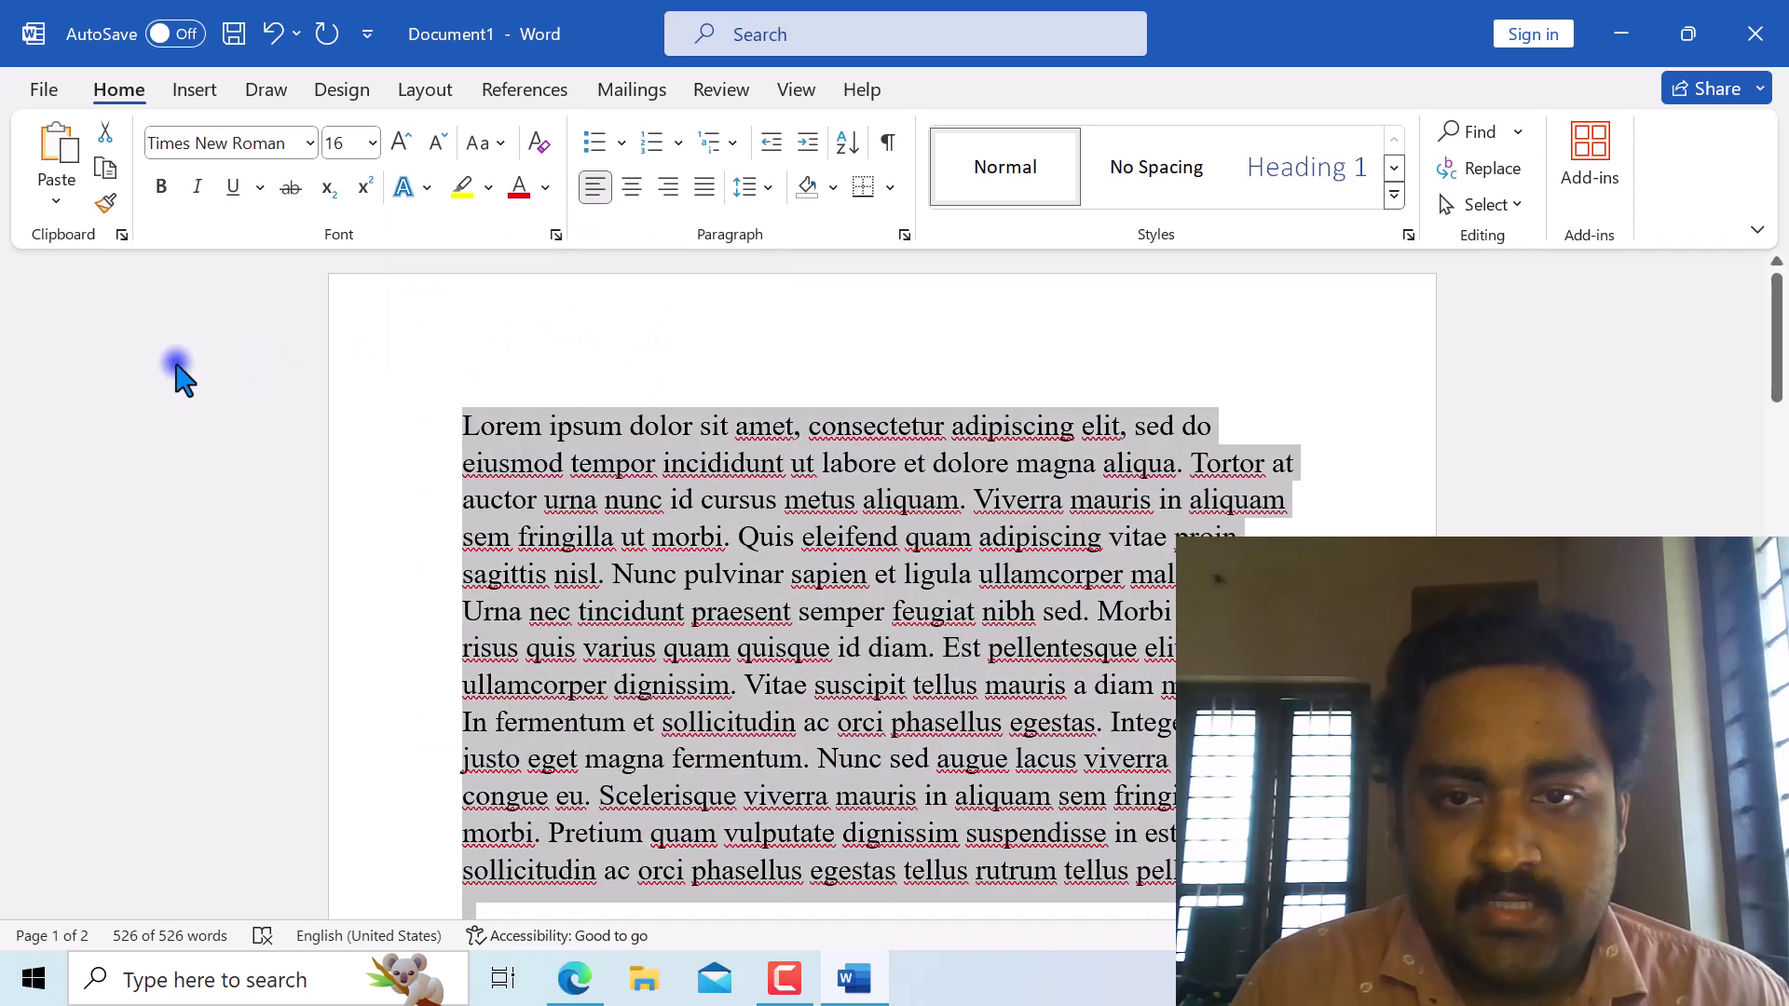
Copy the opening words "Lorem ipsum" and paste them as a heading on a new line above the first paragraph.
click(506, 426)
drag(458, 432, 620, 438)
key(ctrl+c)
click(669, 364)
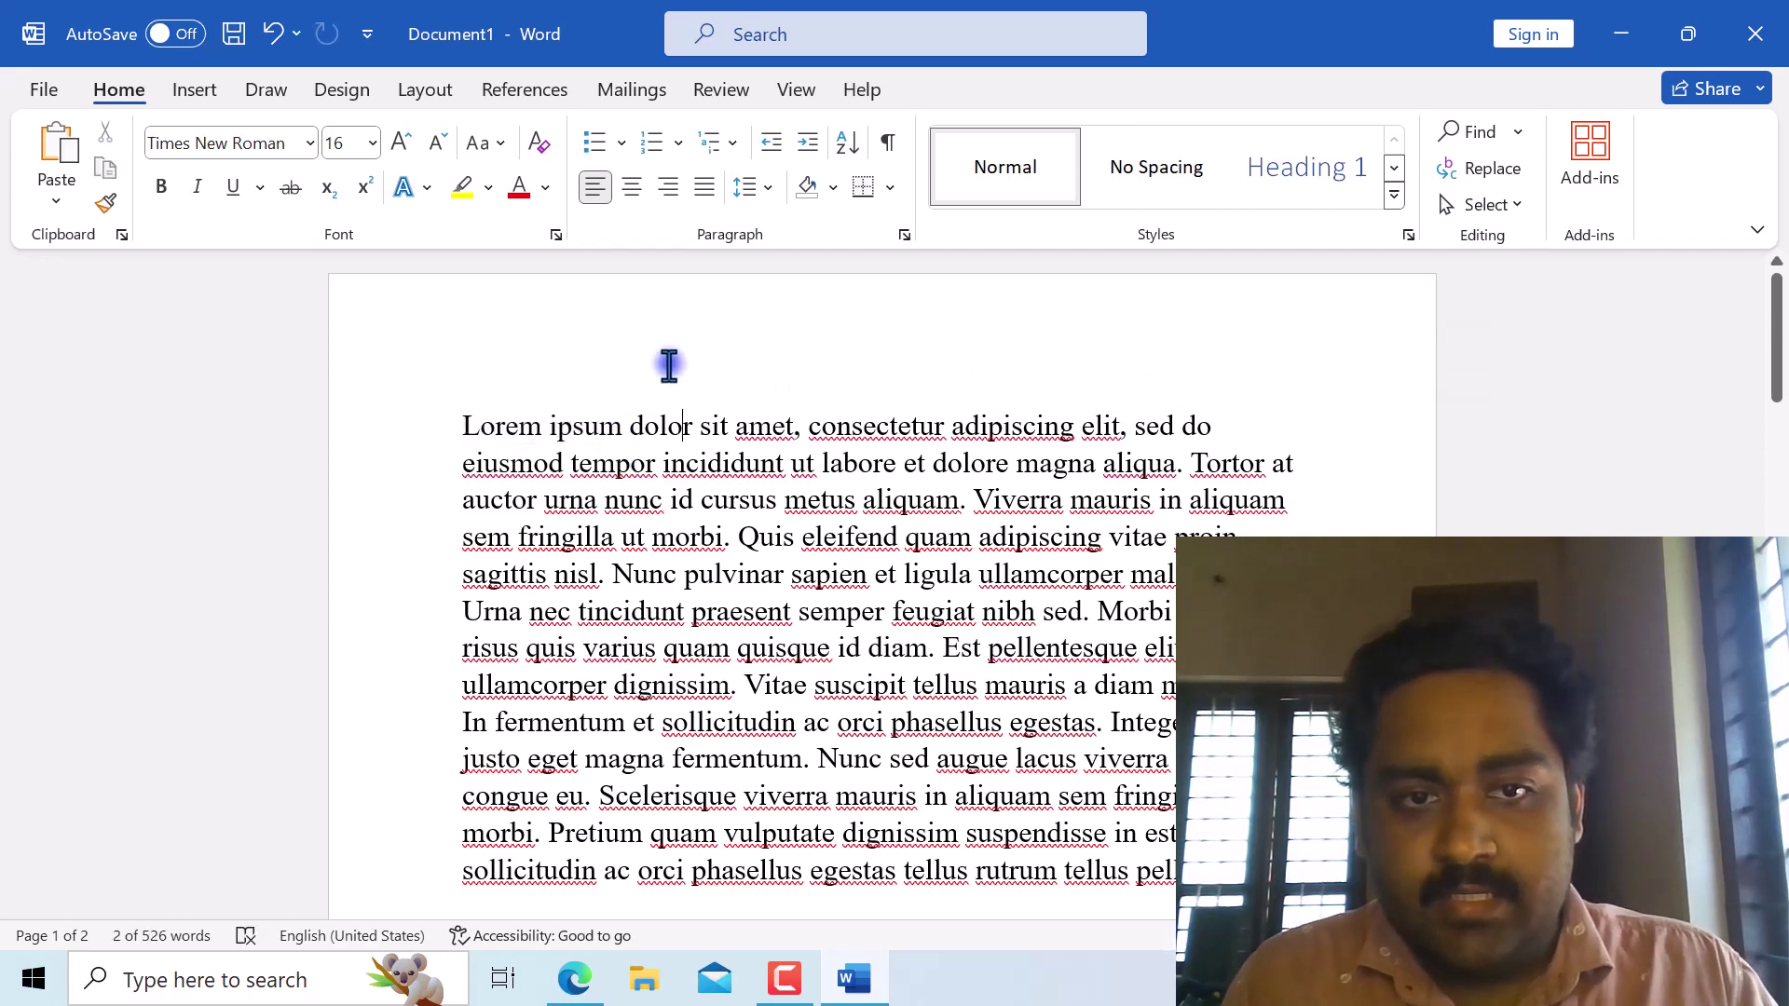
key(Return)
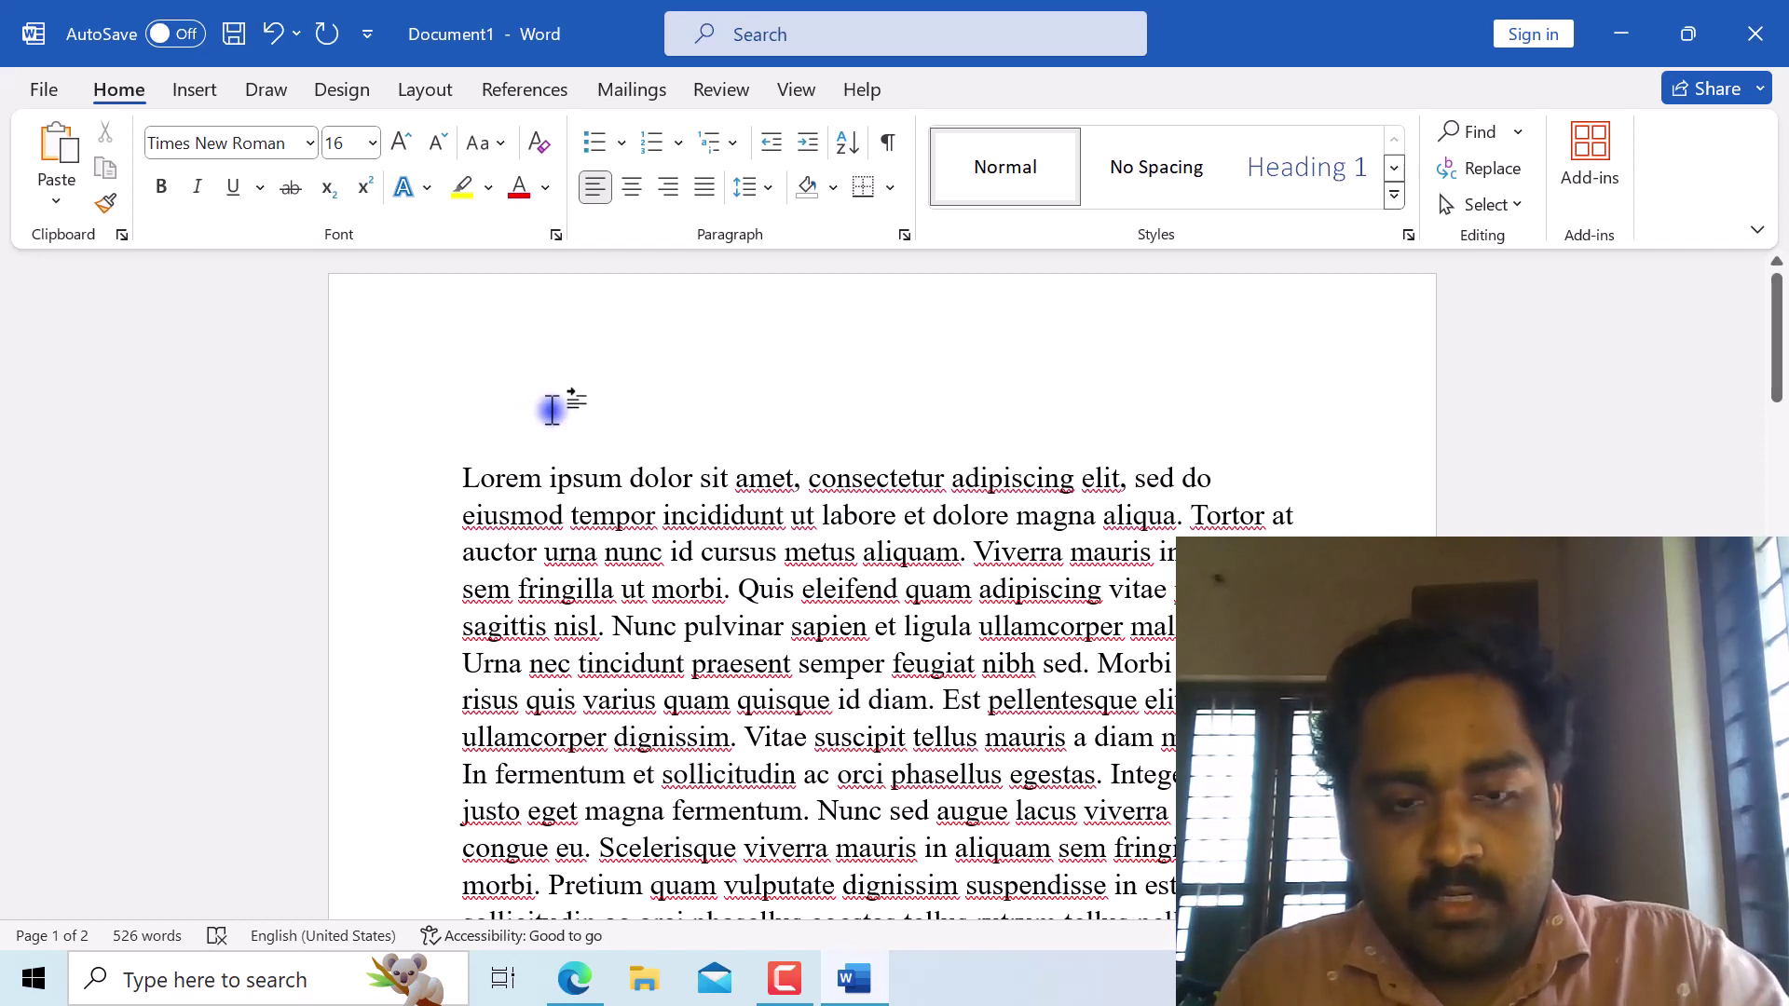
key(ctrl+v)
Center the "Lorem ipsum" heading and make it bold.
drag(447, 425, 616, 447)
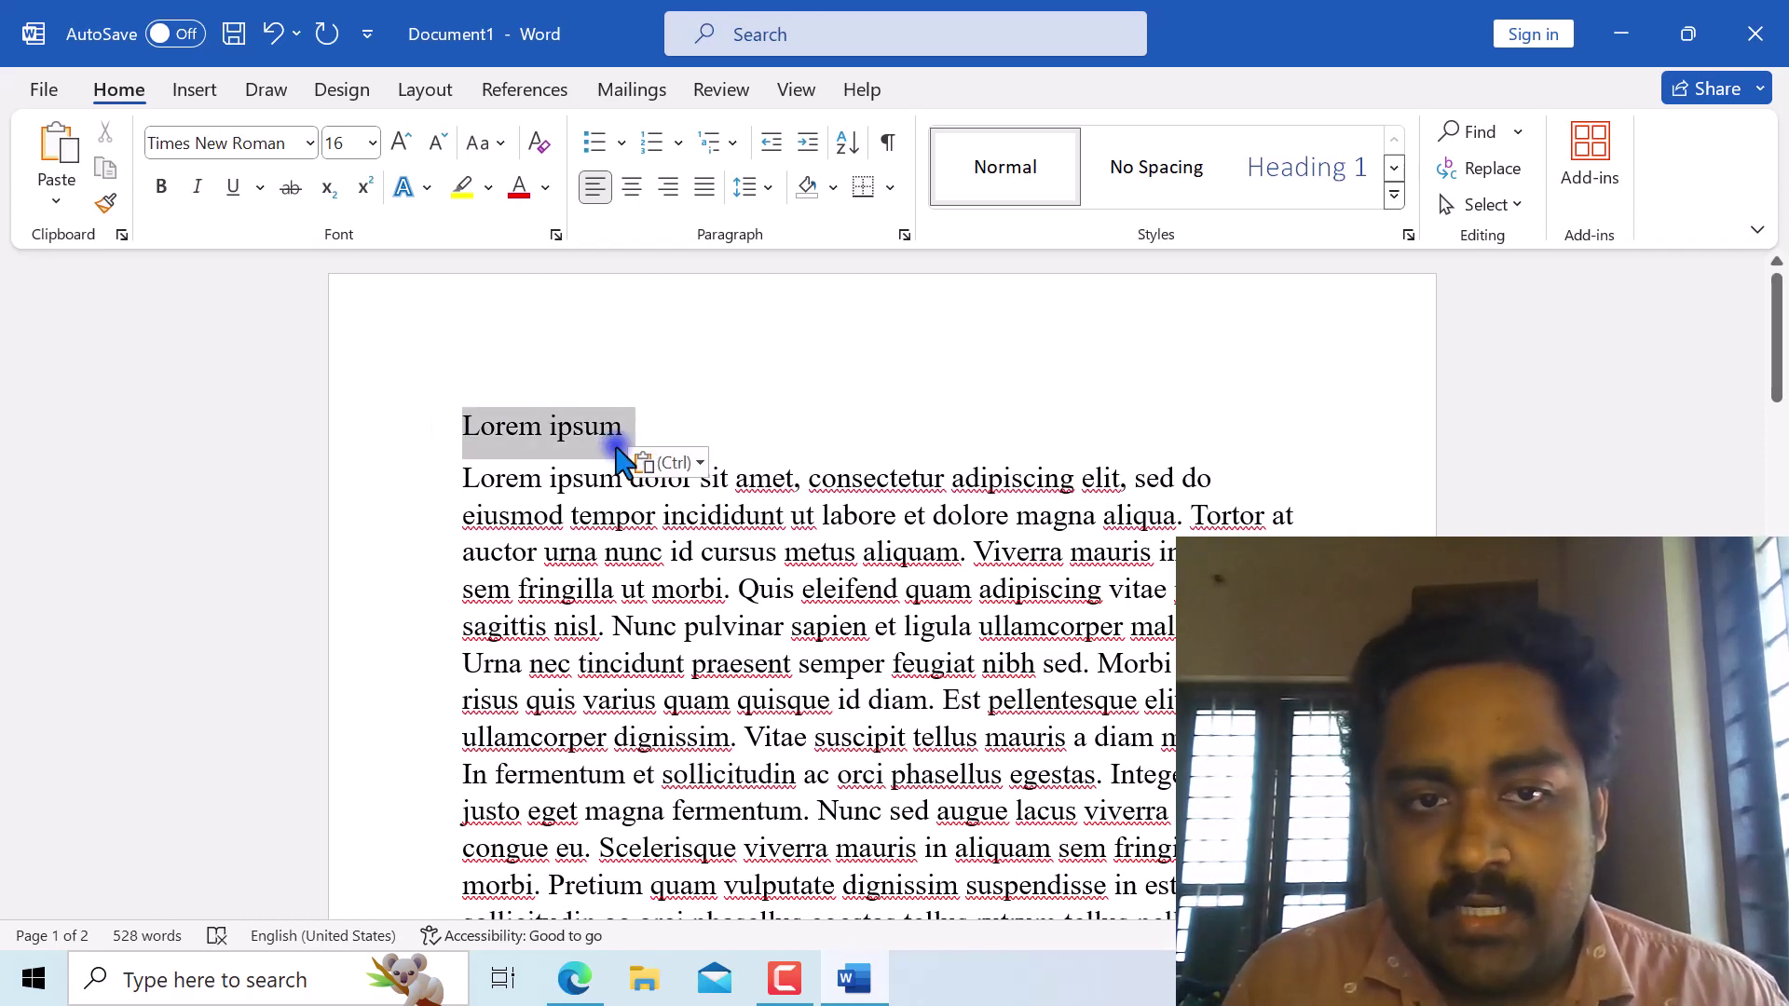
click(632, 187)
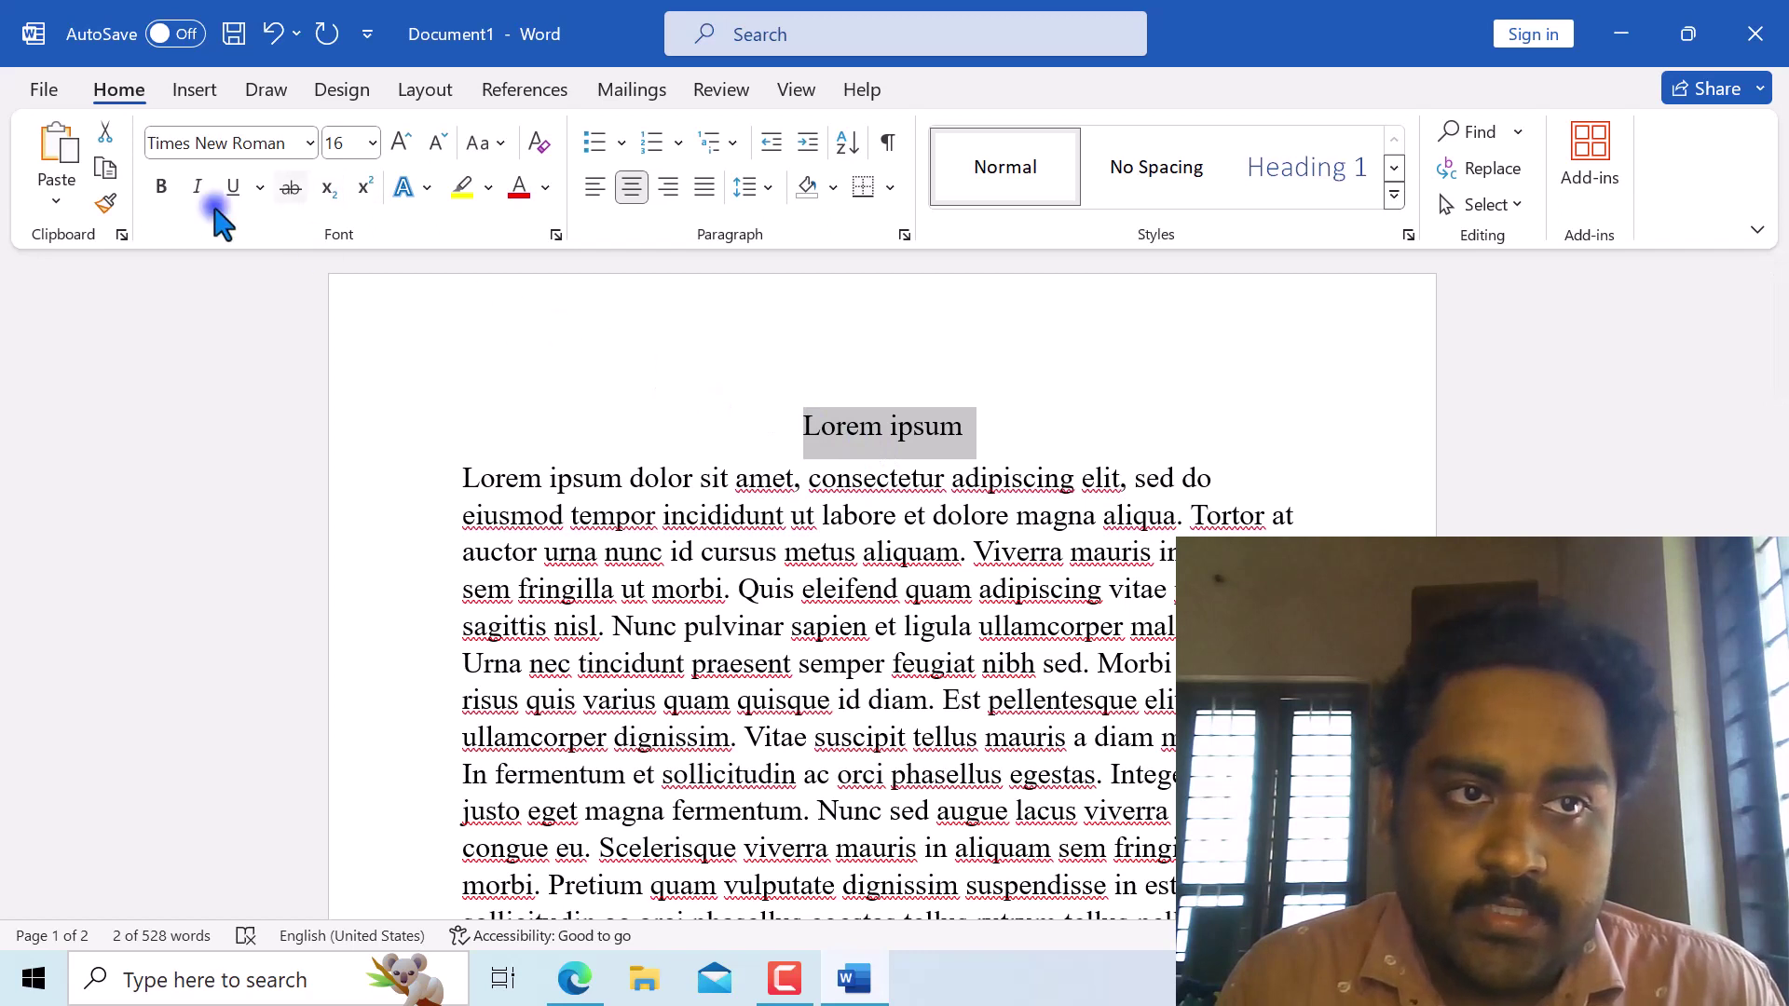
click(162, 186)
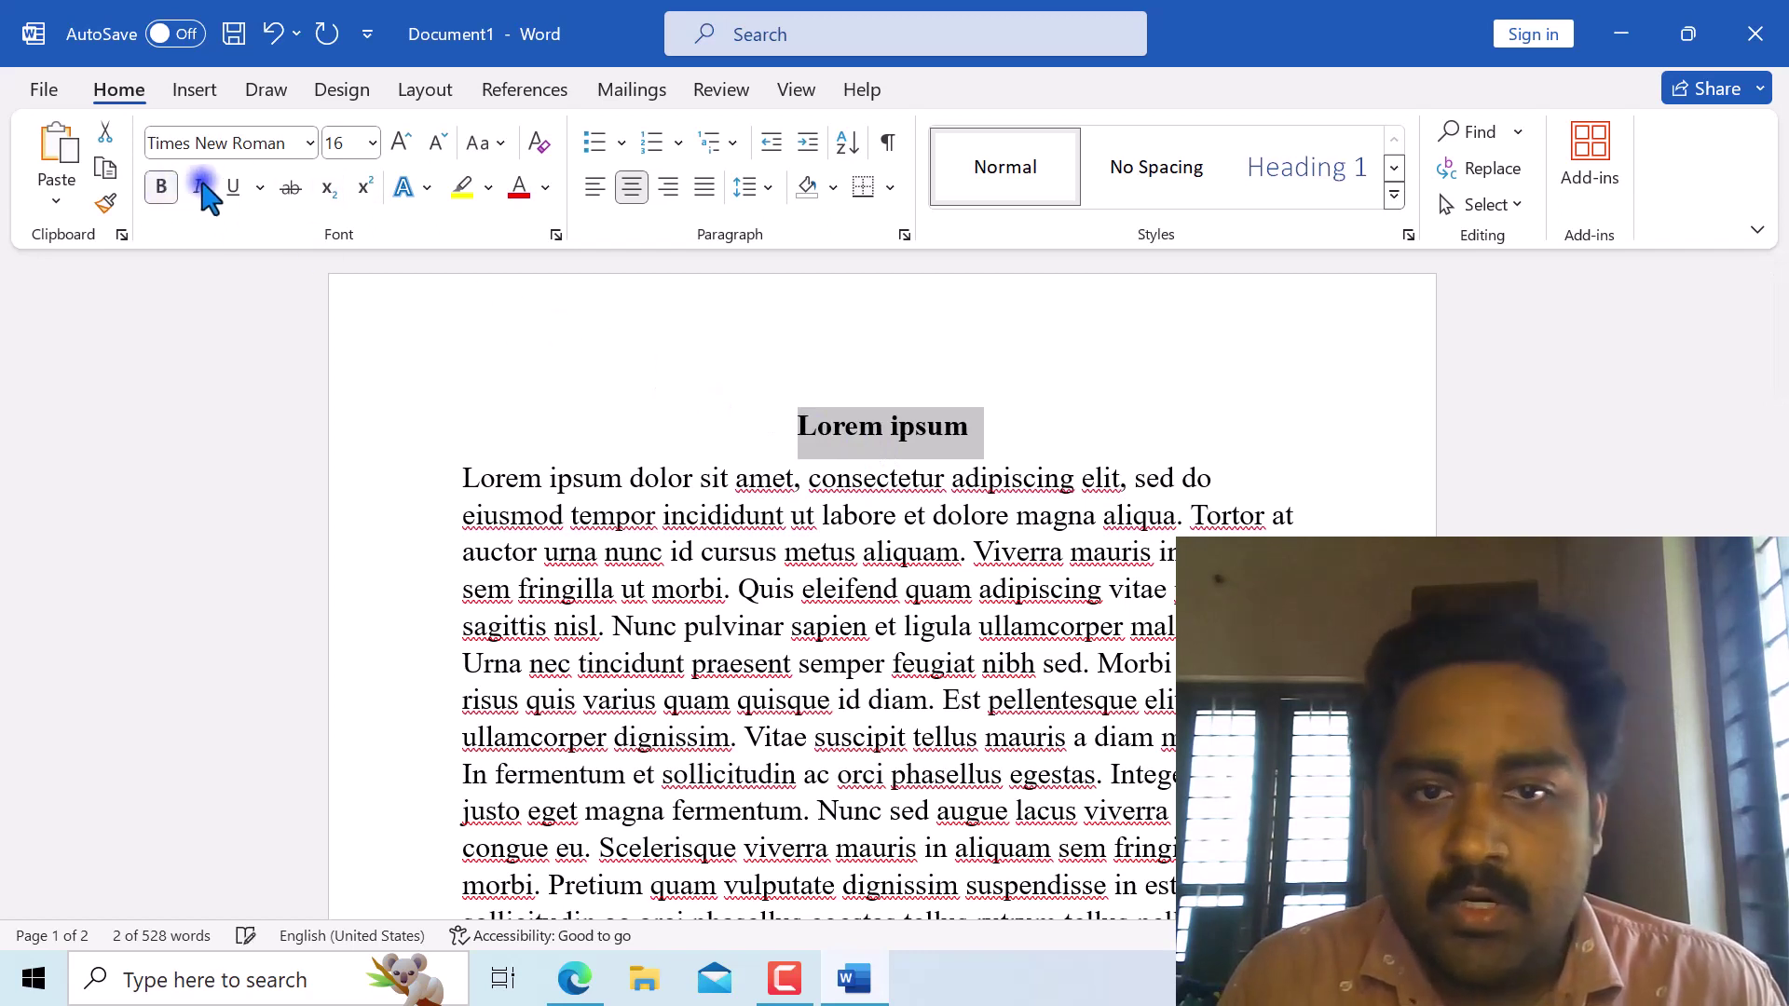
Enlarge the heading's font size step by step to 28 and underline the heading.
click(410, 158)
click(410, 159)
click(410, 158)
click(410, 158)
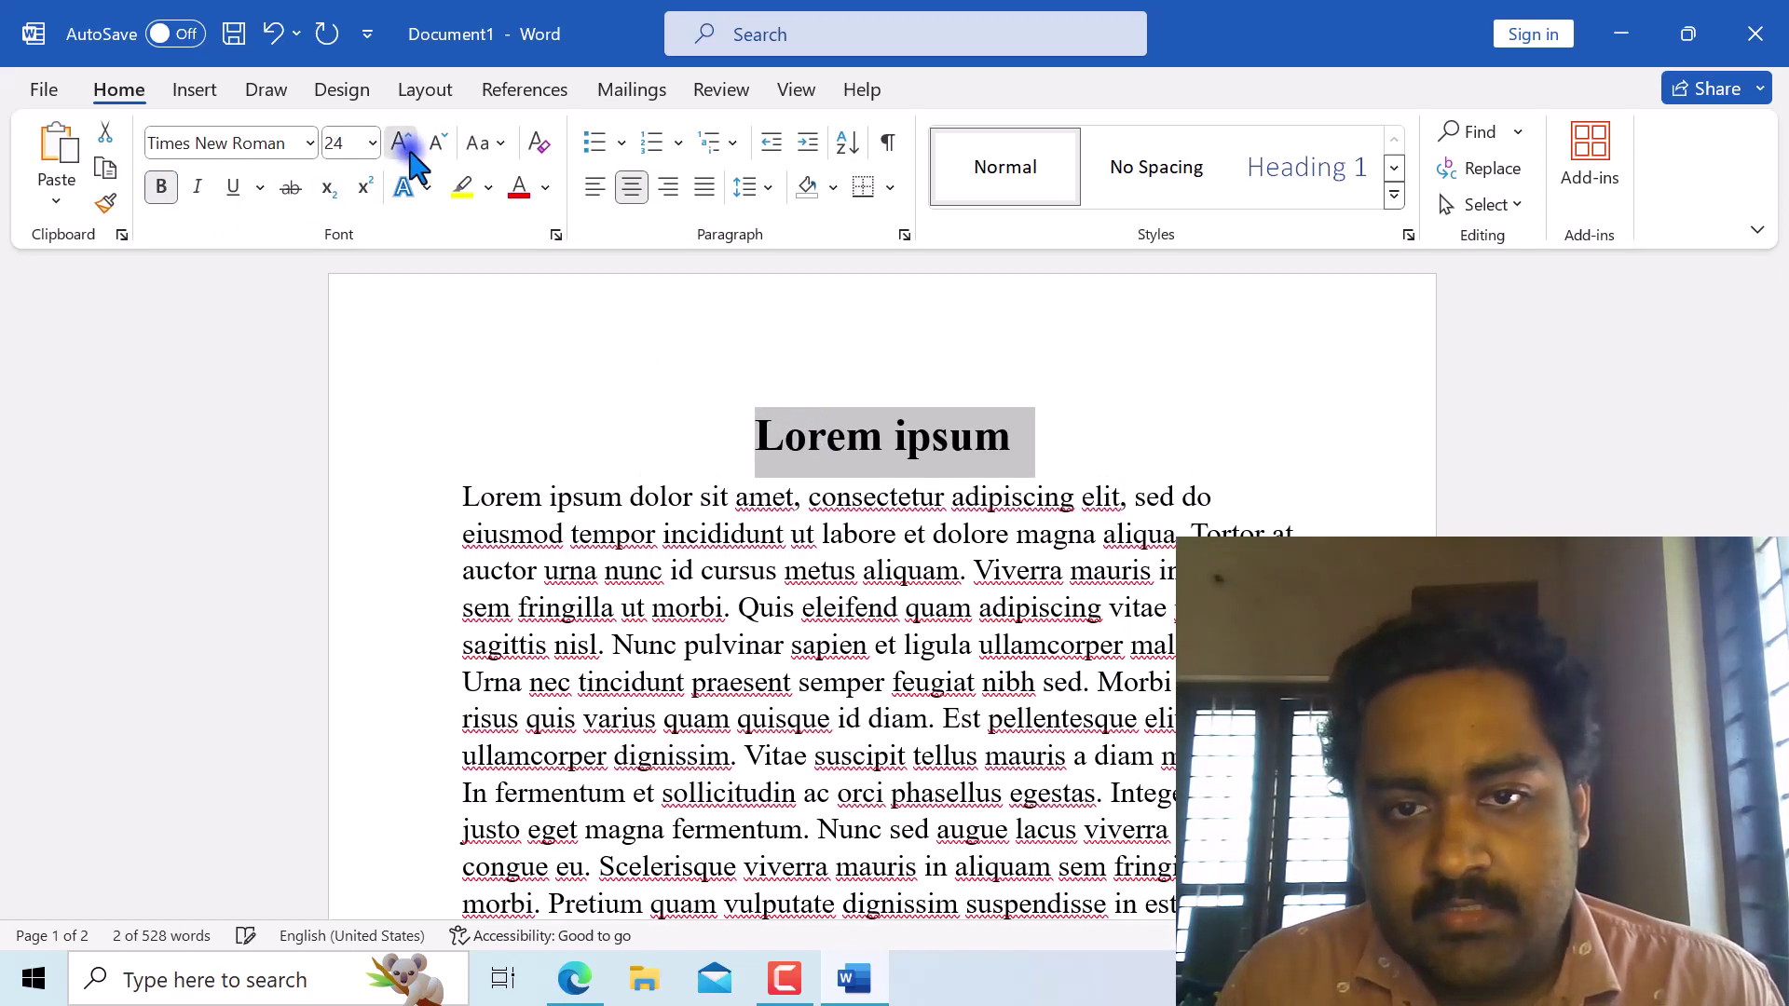
click(410, 158)
click(410, 159)
click(410, 159)
click(433, 149)
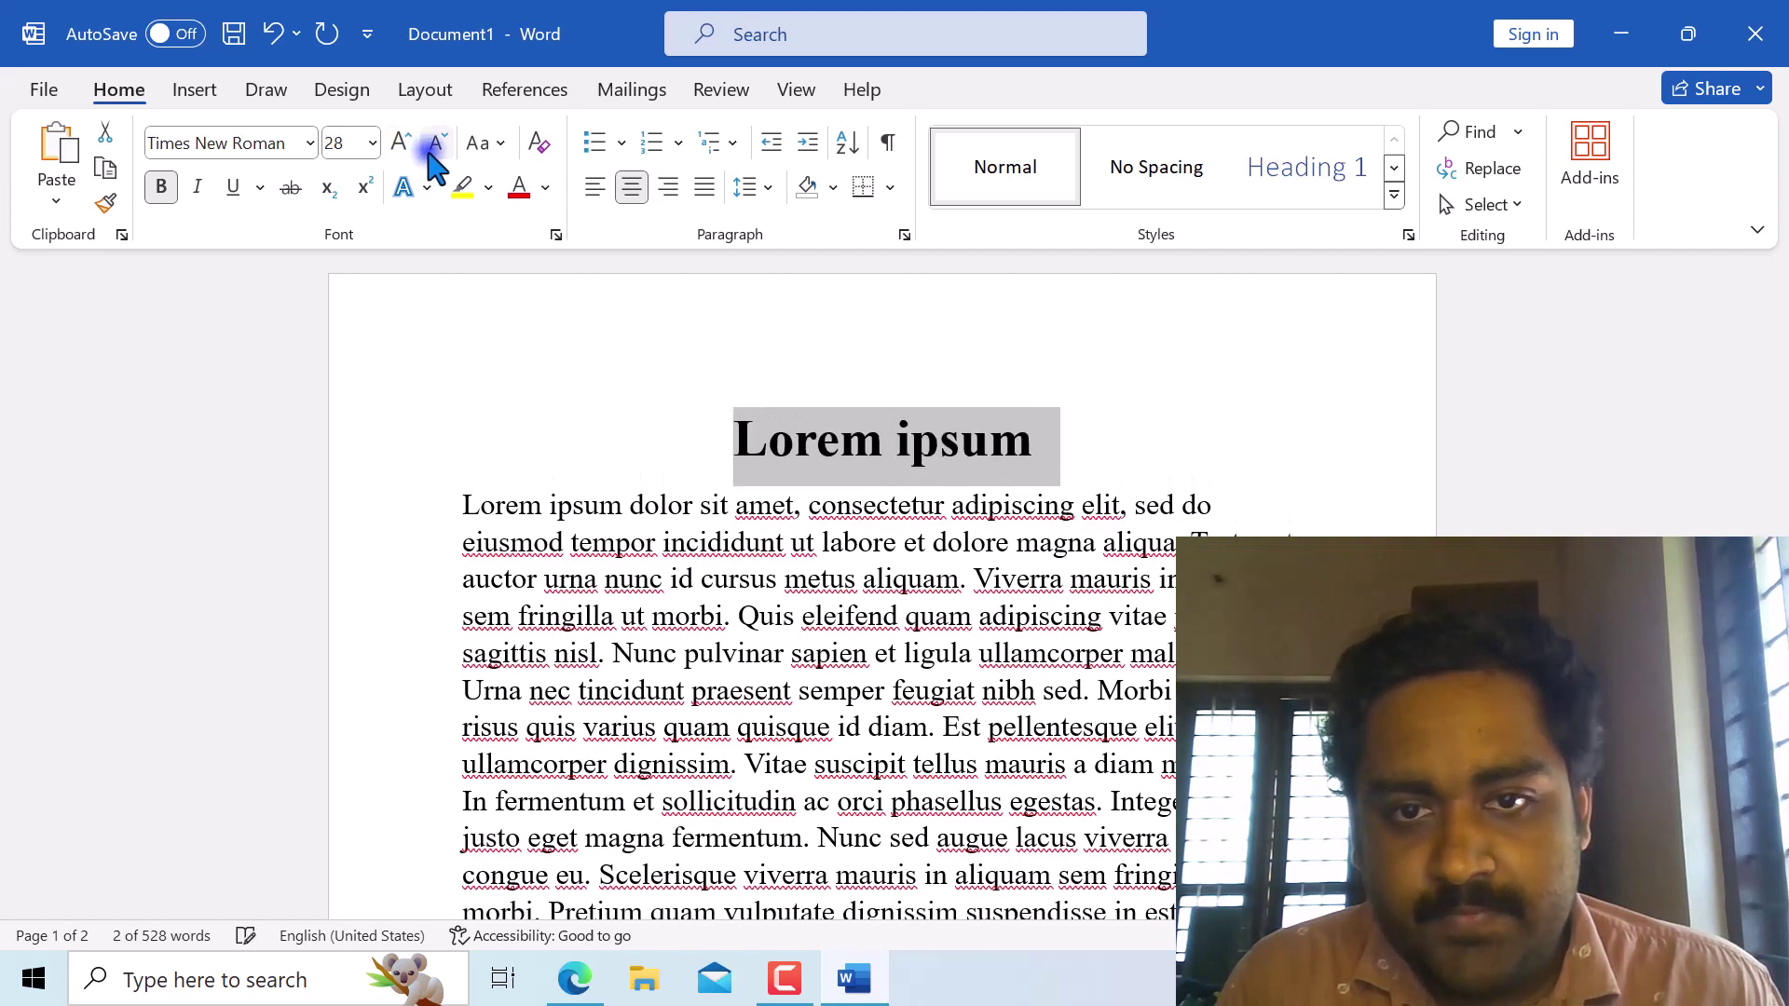
click(229, 187)
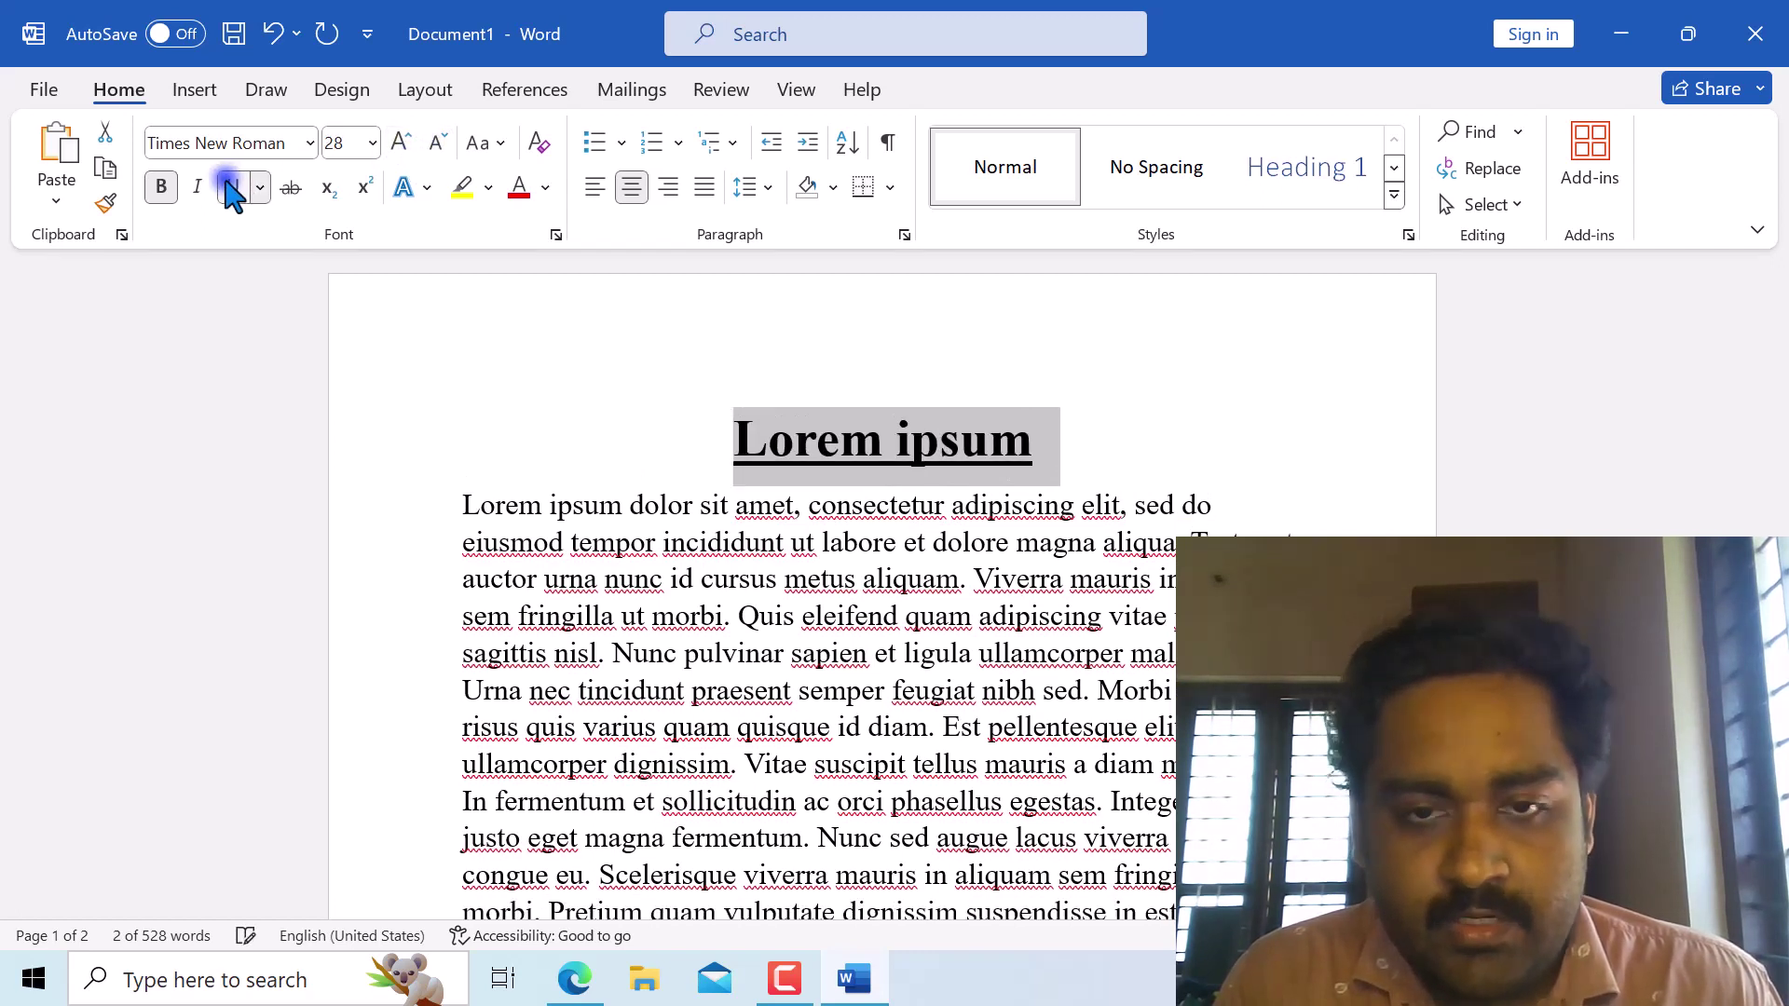
Apply the text effect "Gradient Fill: Blue, Accent color 5; Reflection" to the heading.
click(427, 188)
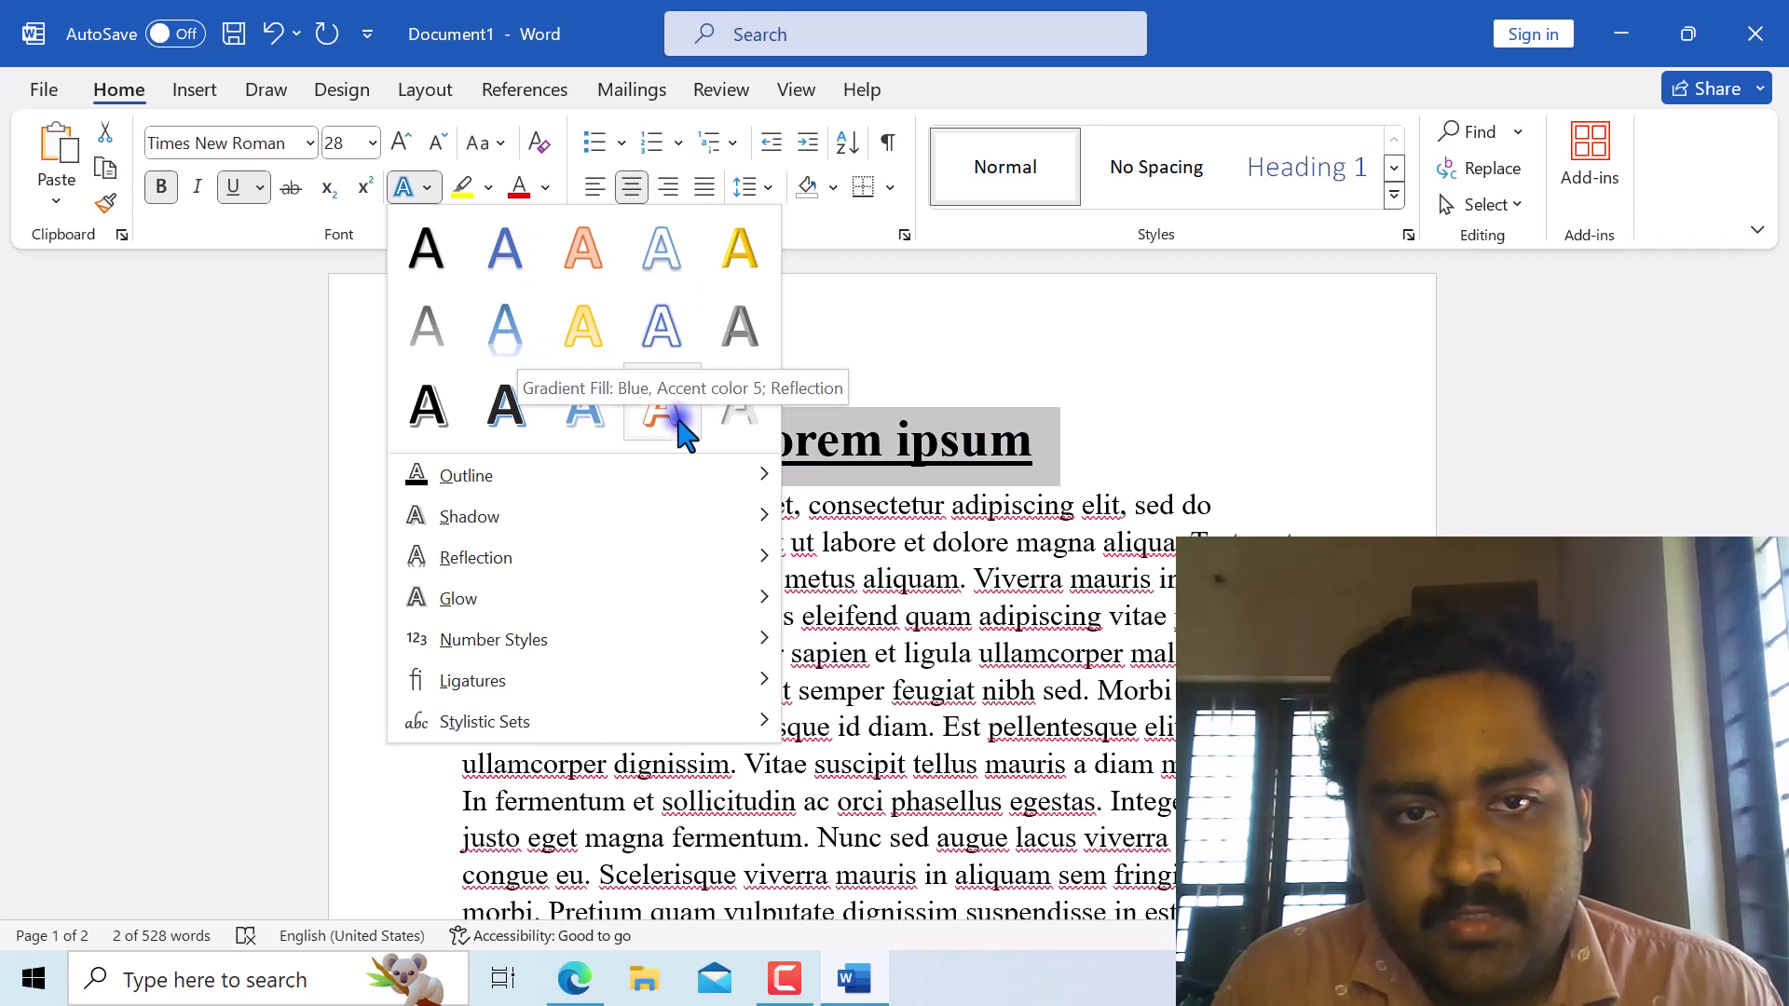
click(509, 338)
click(1323, 410)
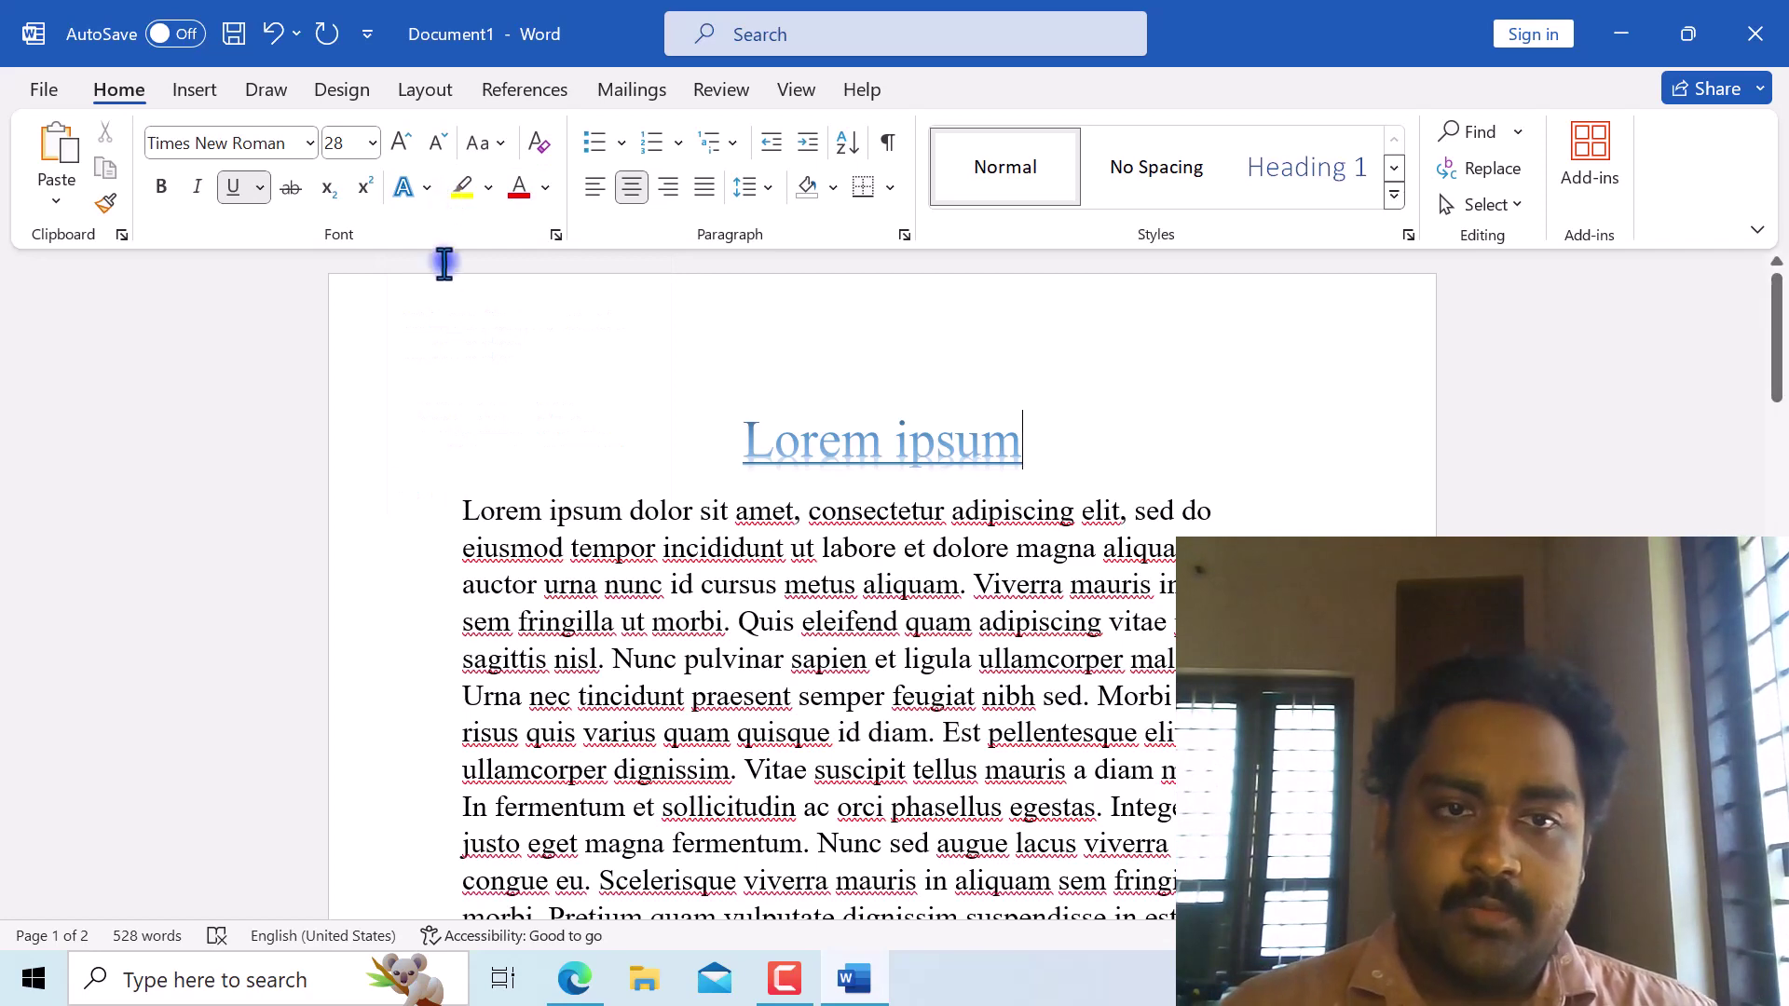
Highlight the first six lines of the body paragraph in yellow.
drag(454, 507, 1165, 697)
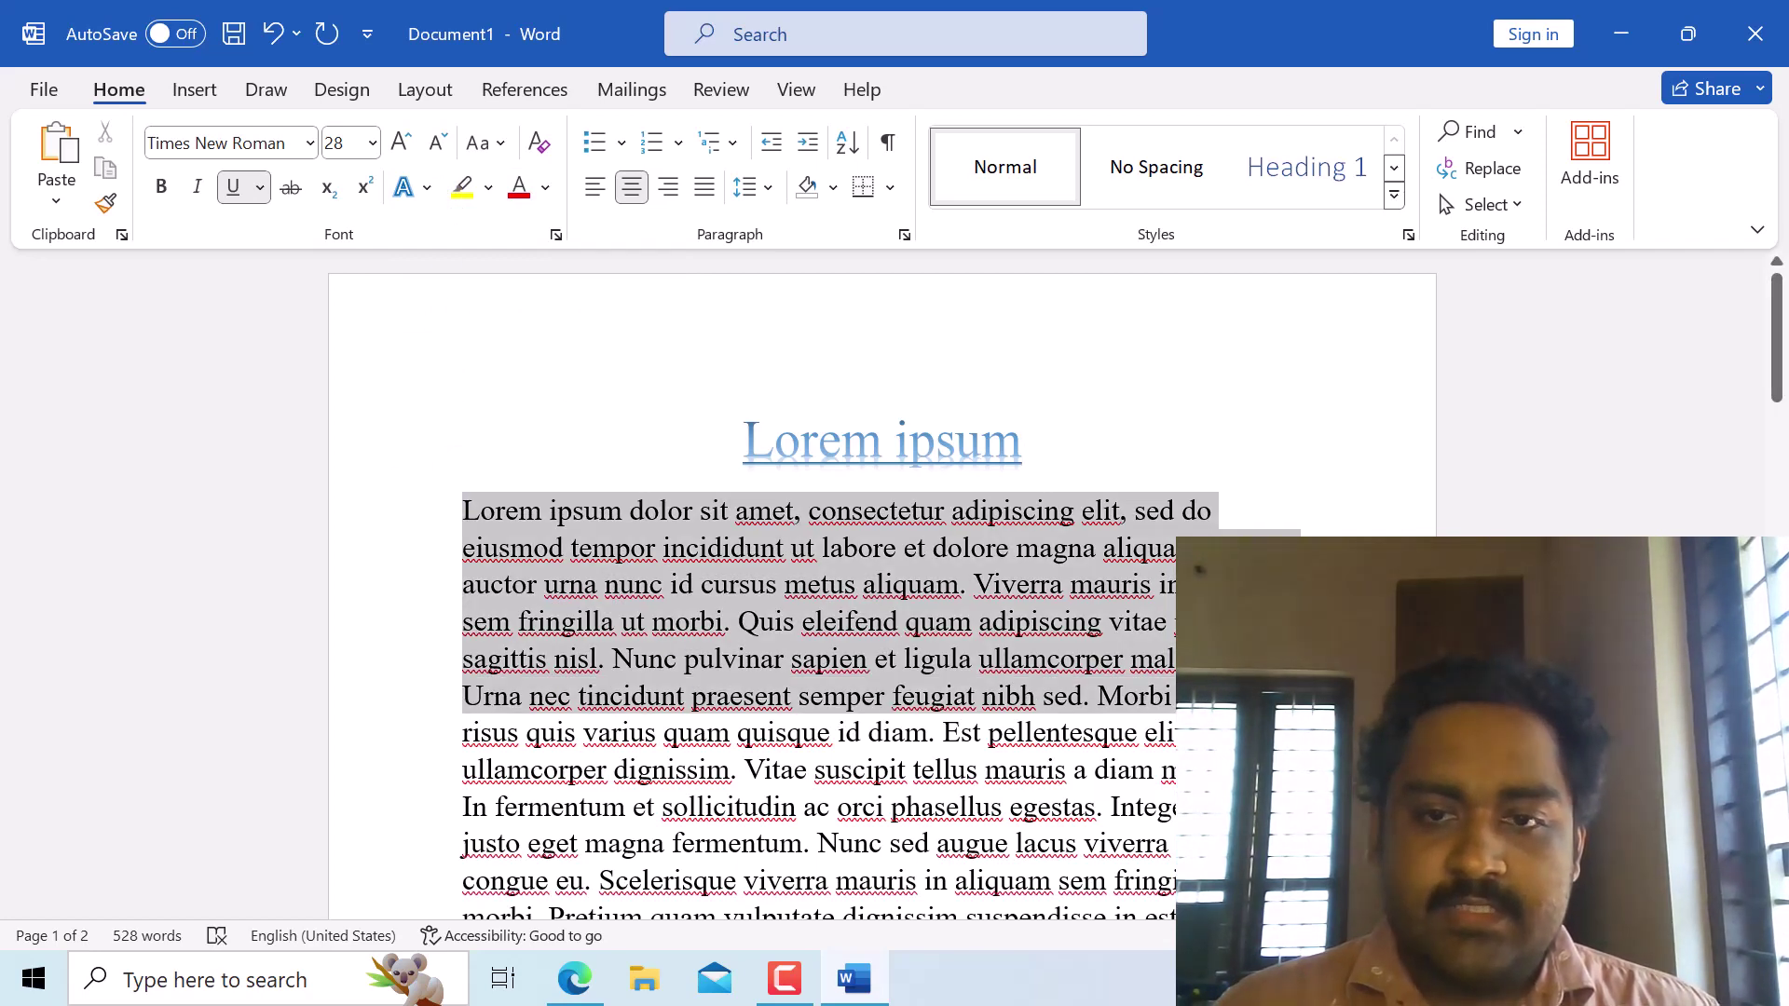
click(488, 189)
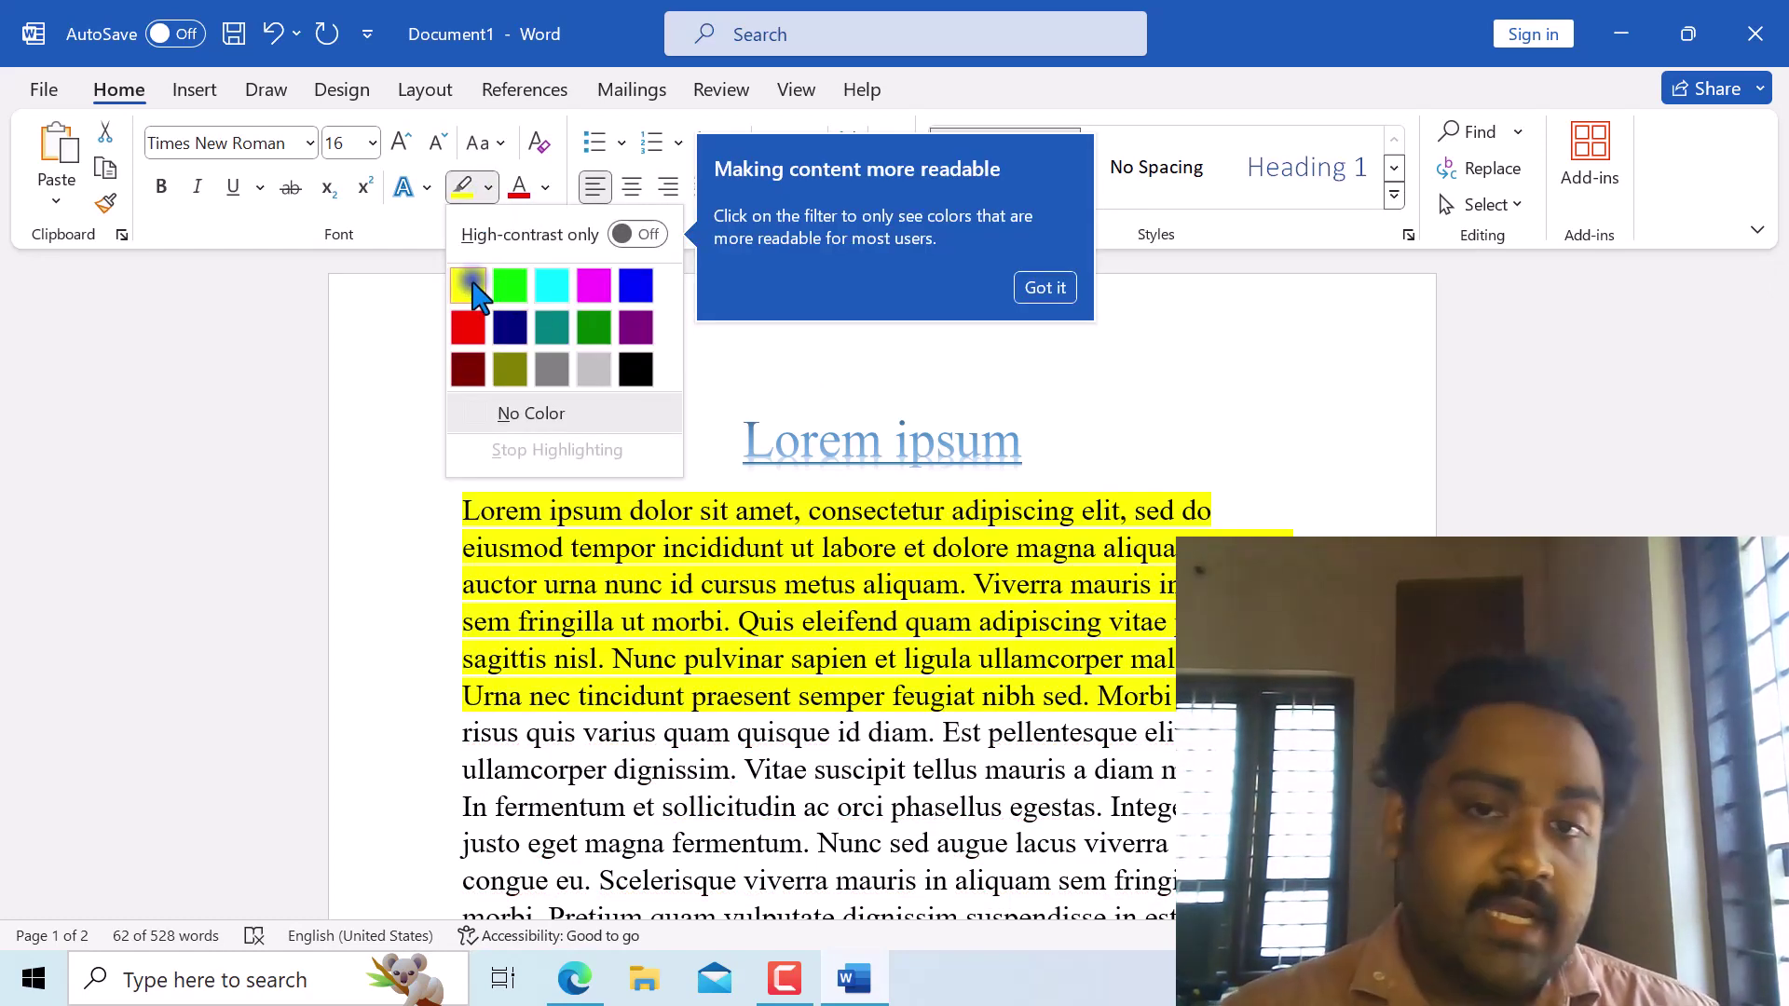
key(Right)
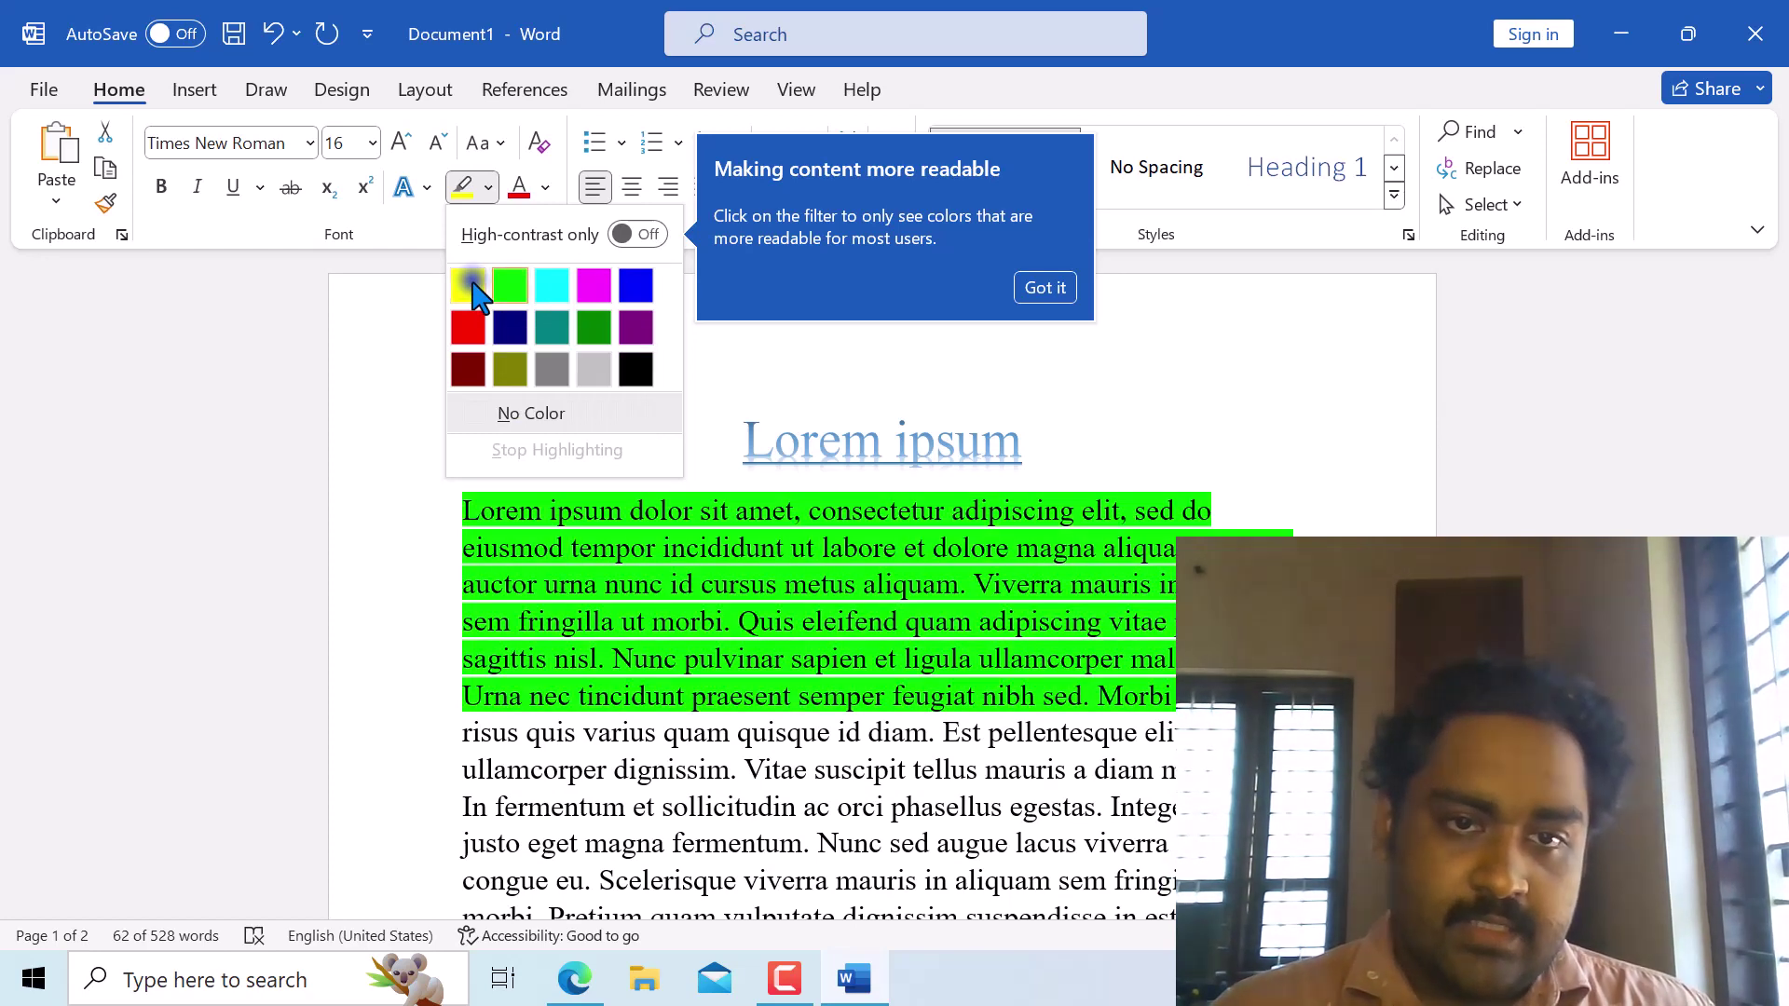
click(473, 290)
click(652, 399)
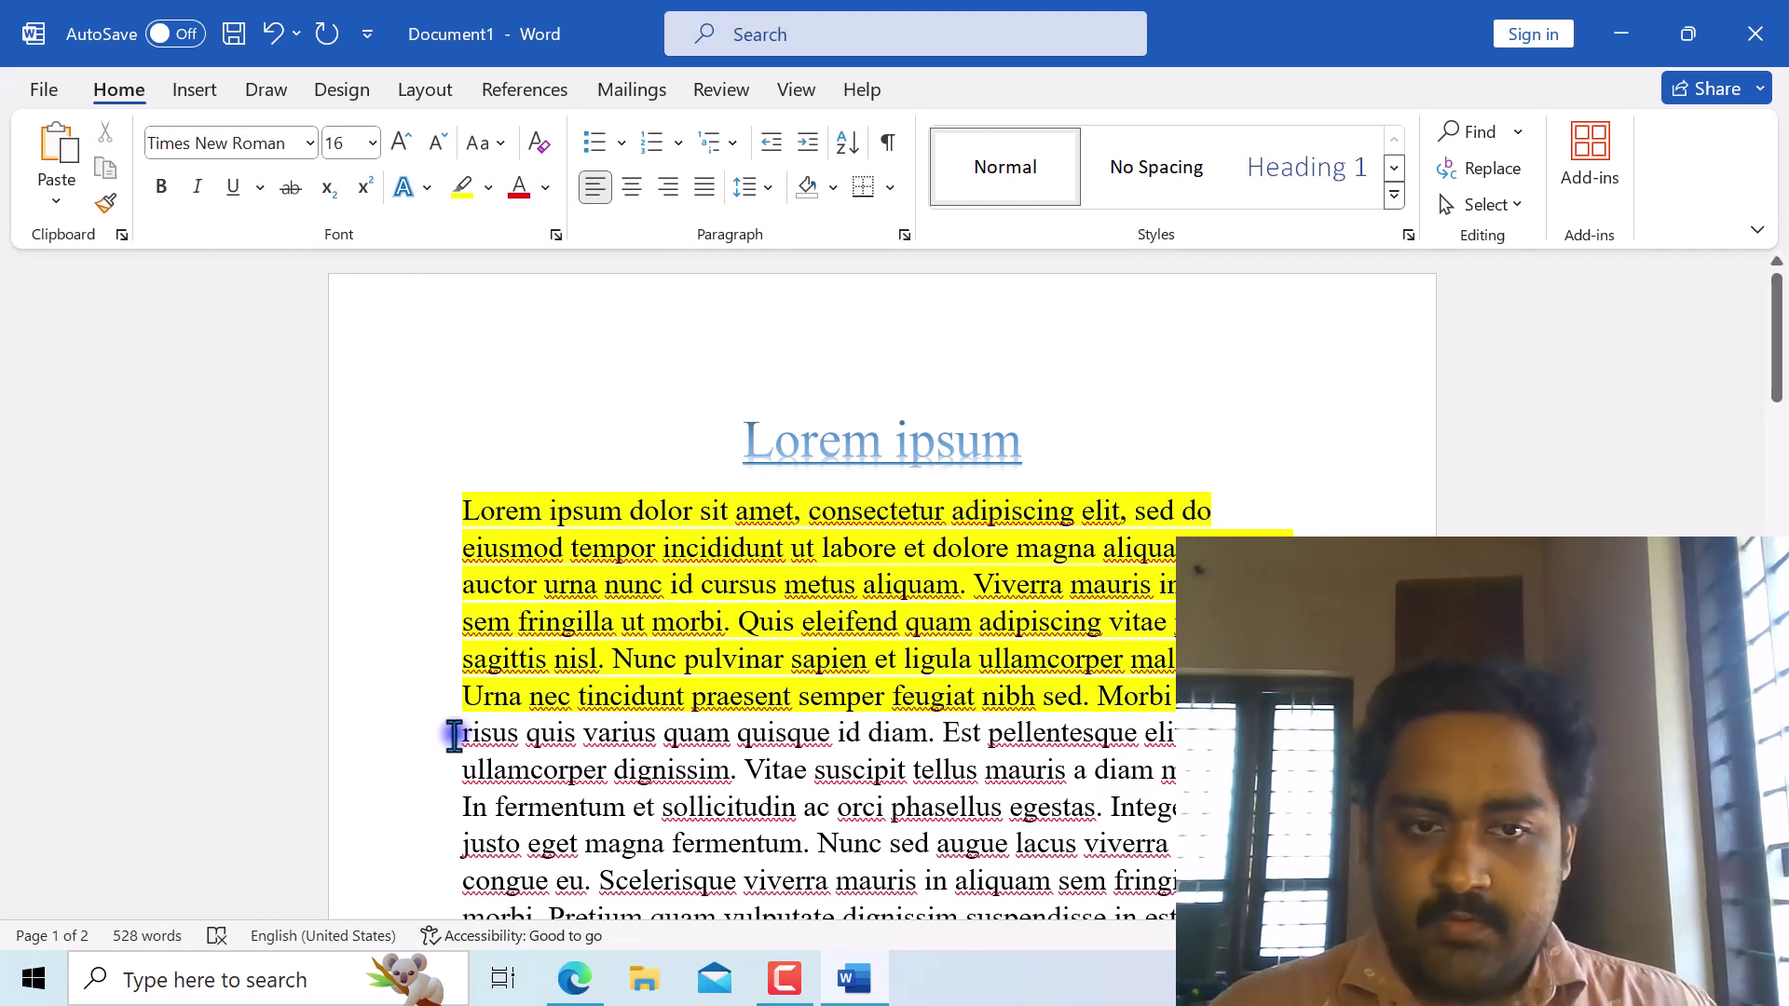
Set the font color of the two lines below the highlighted passage to standard red.
drag(463, 732, 1156, 770)
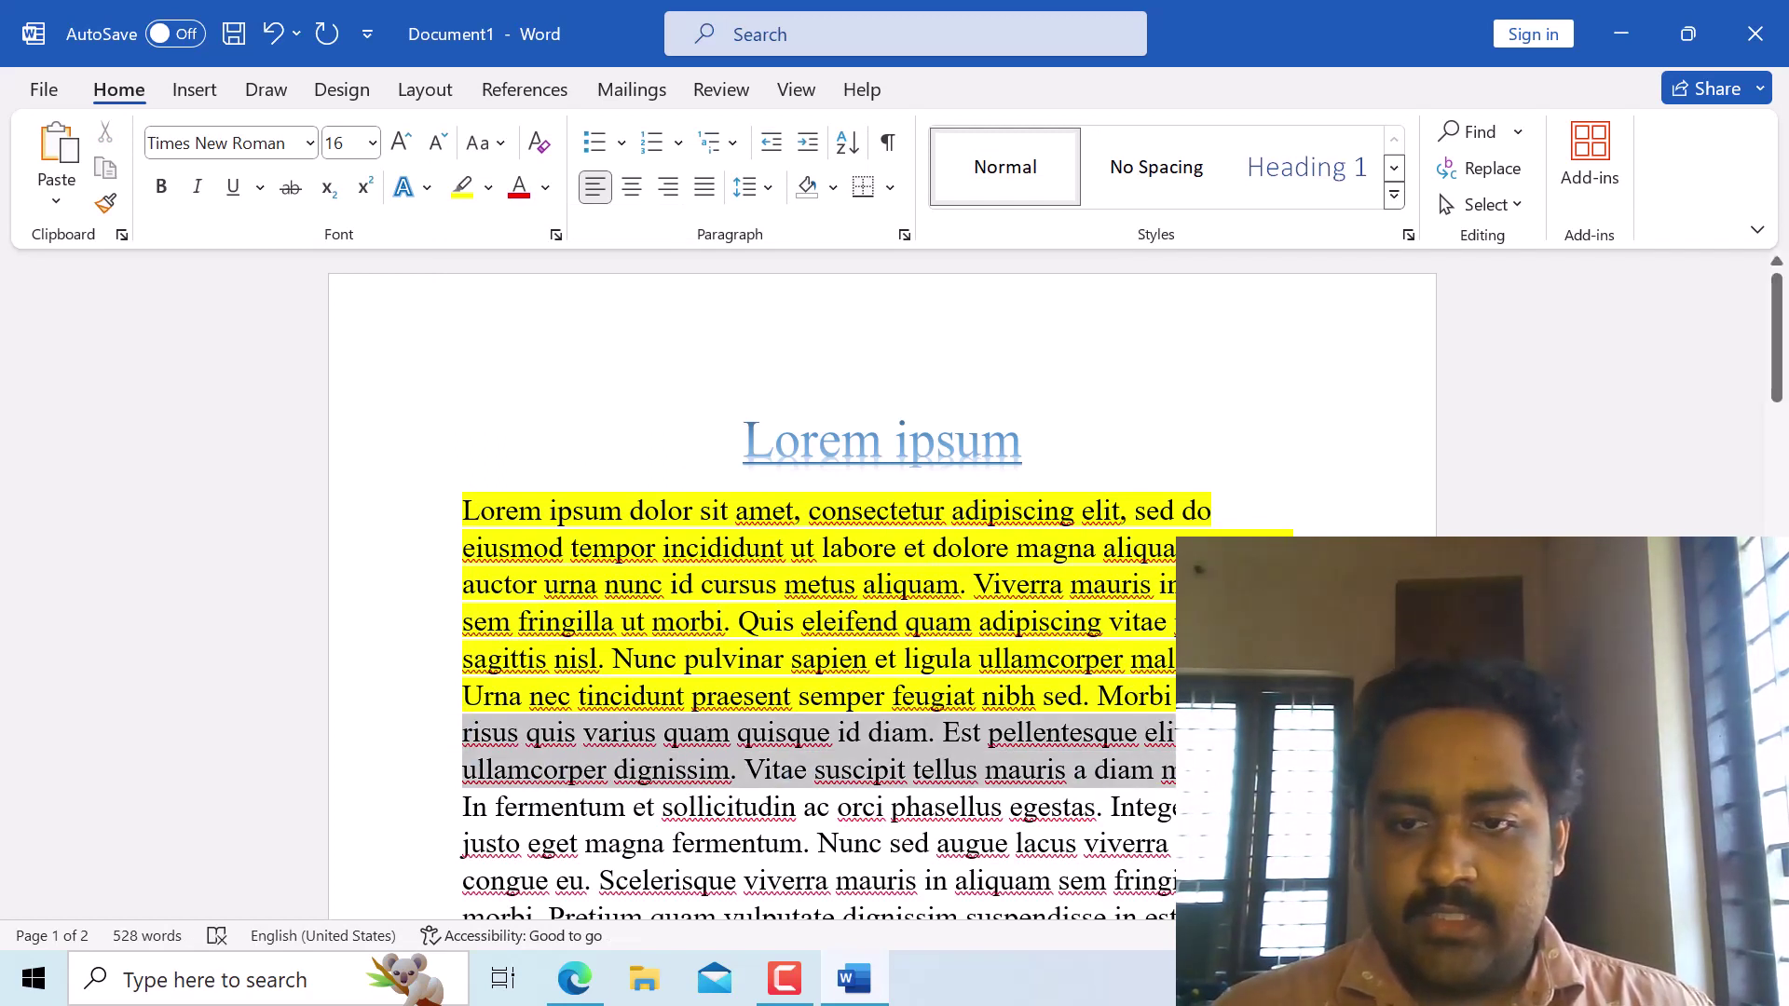
click(543, 187)
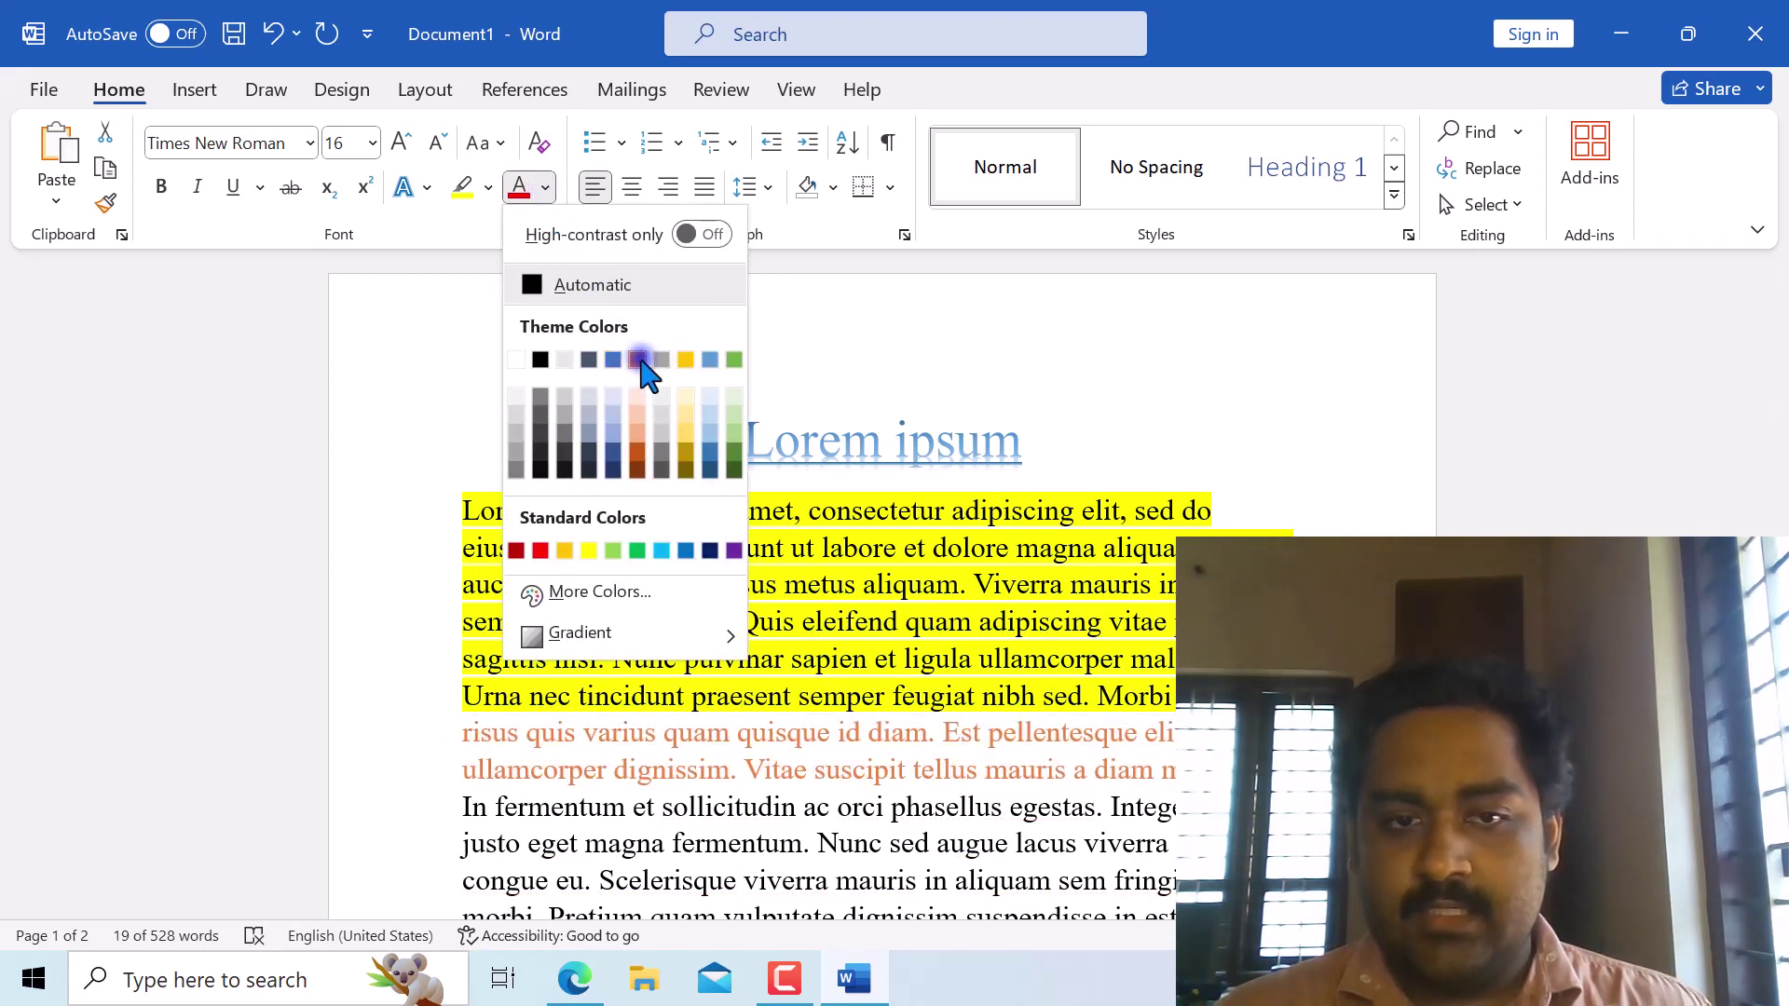
click(541, 551)
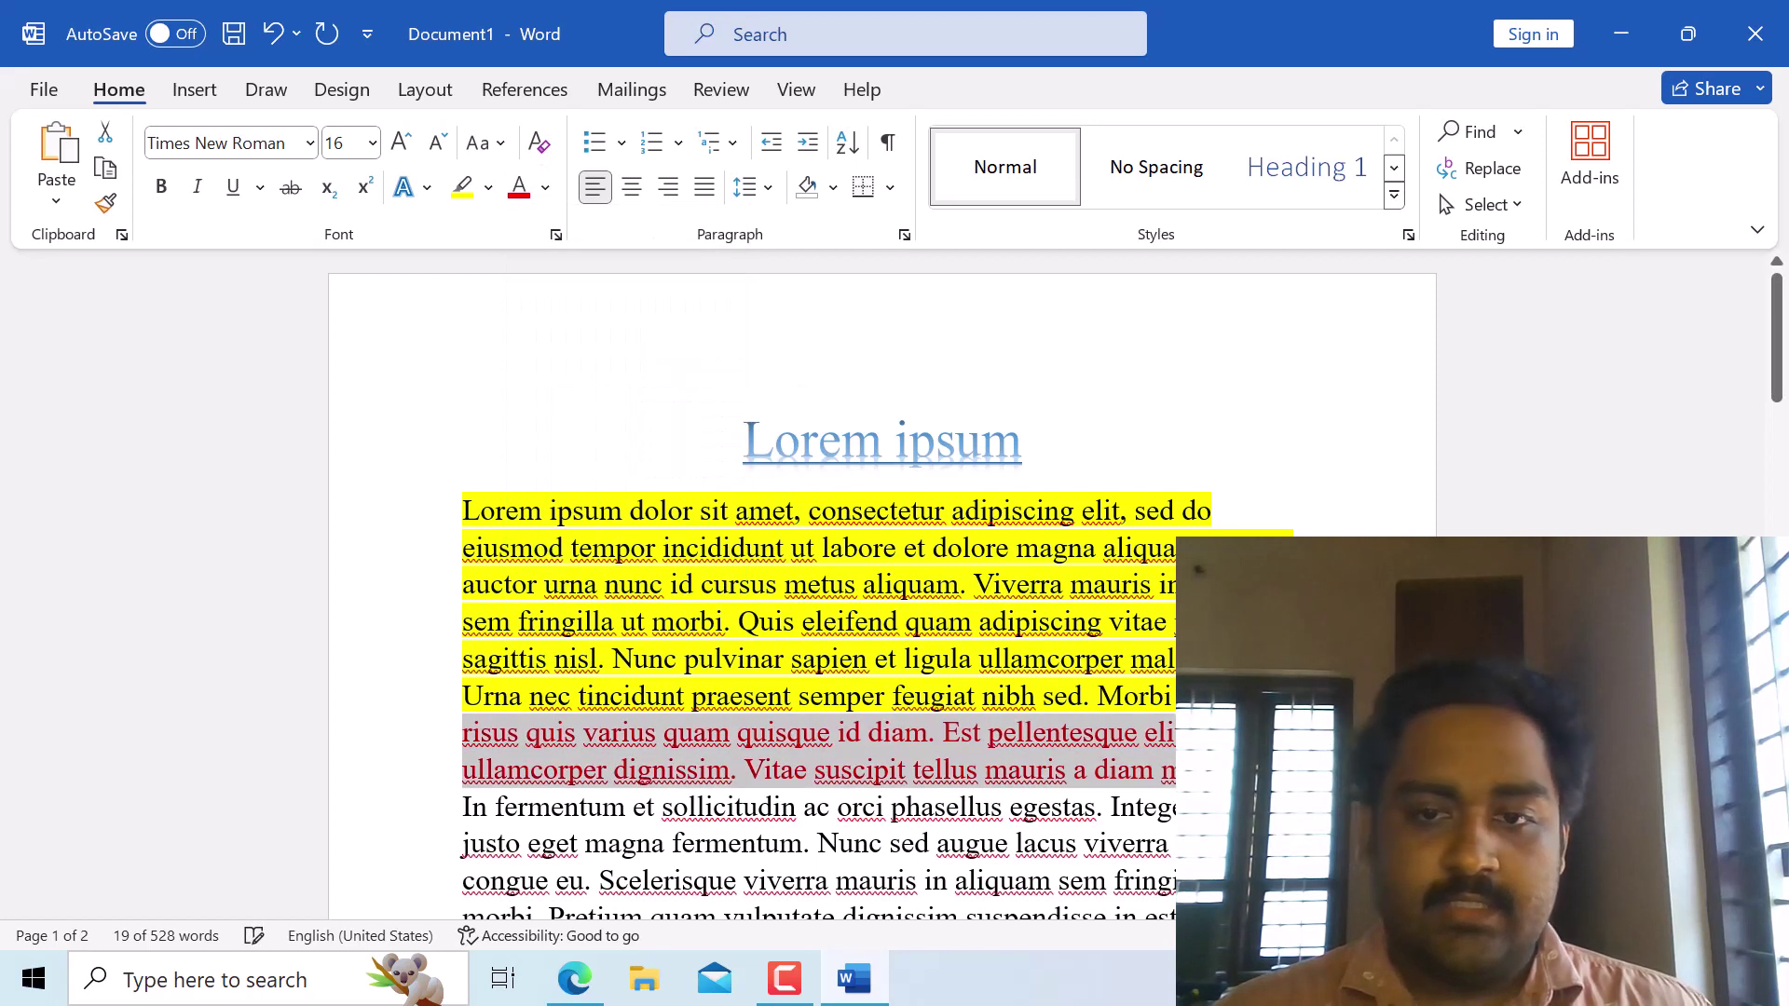
click(352, 650)
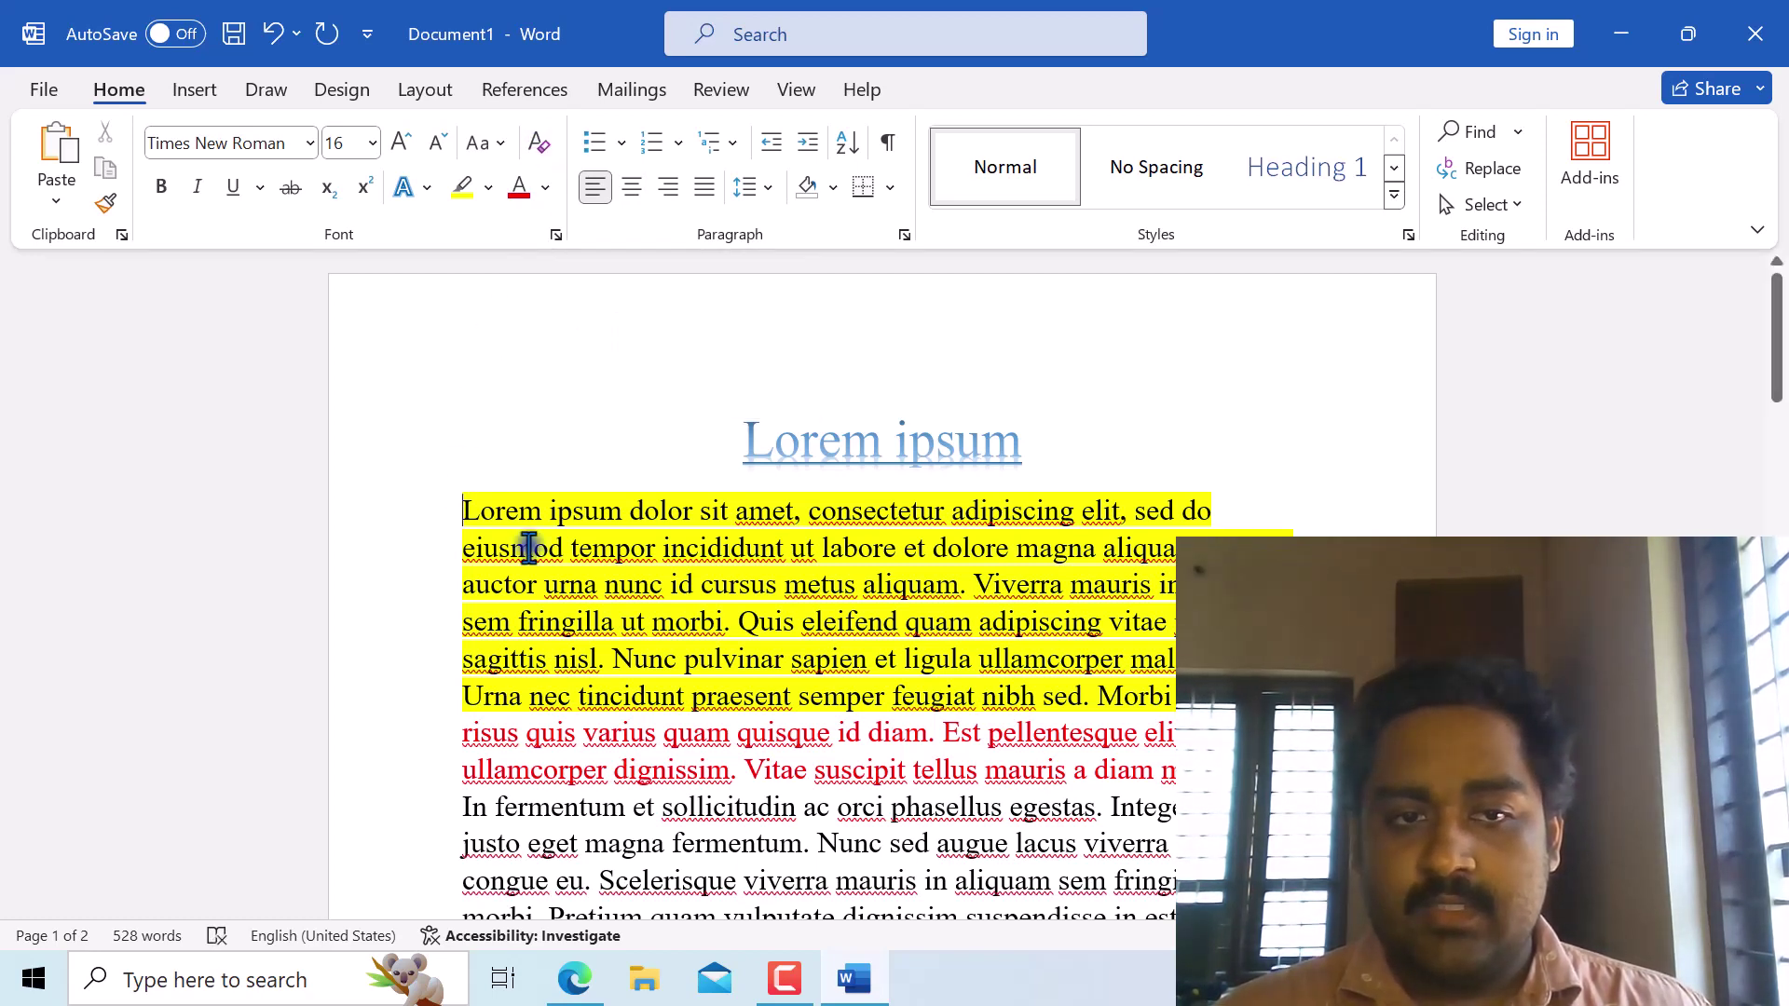
Clear all formatting from the highlighted and red lines of the first body paragraph, and undo the clearing.
drag(463, 510, 1170, 771)
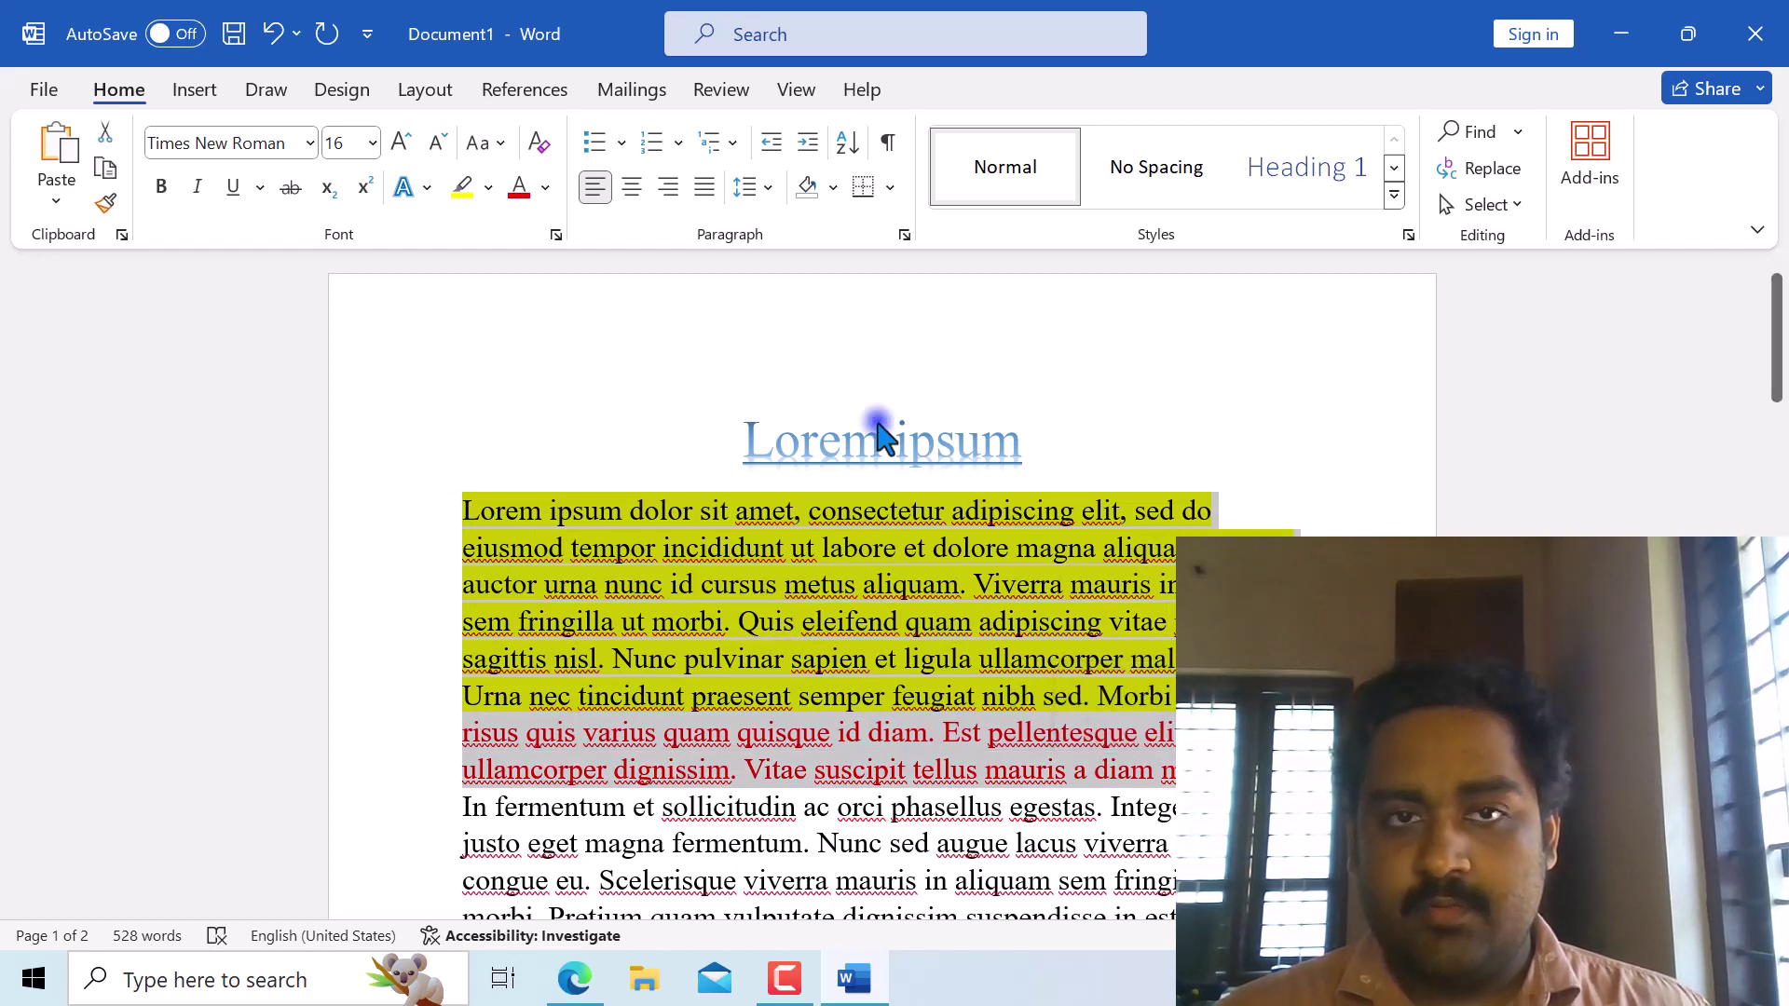
click(538, 141)
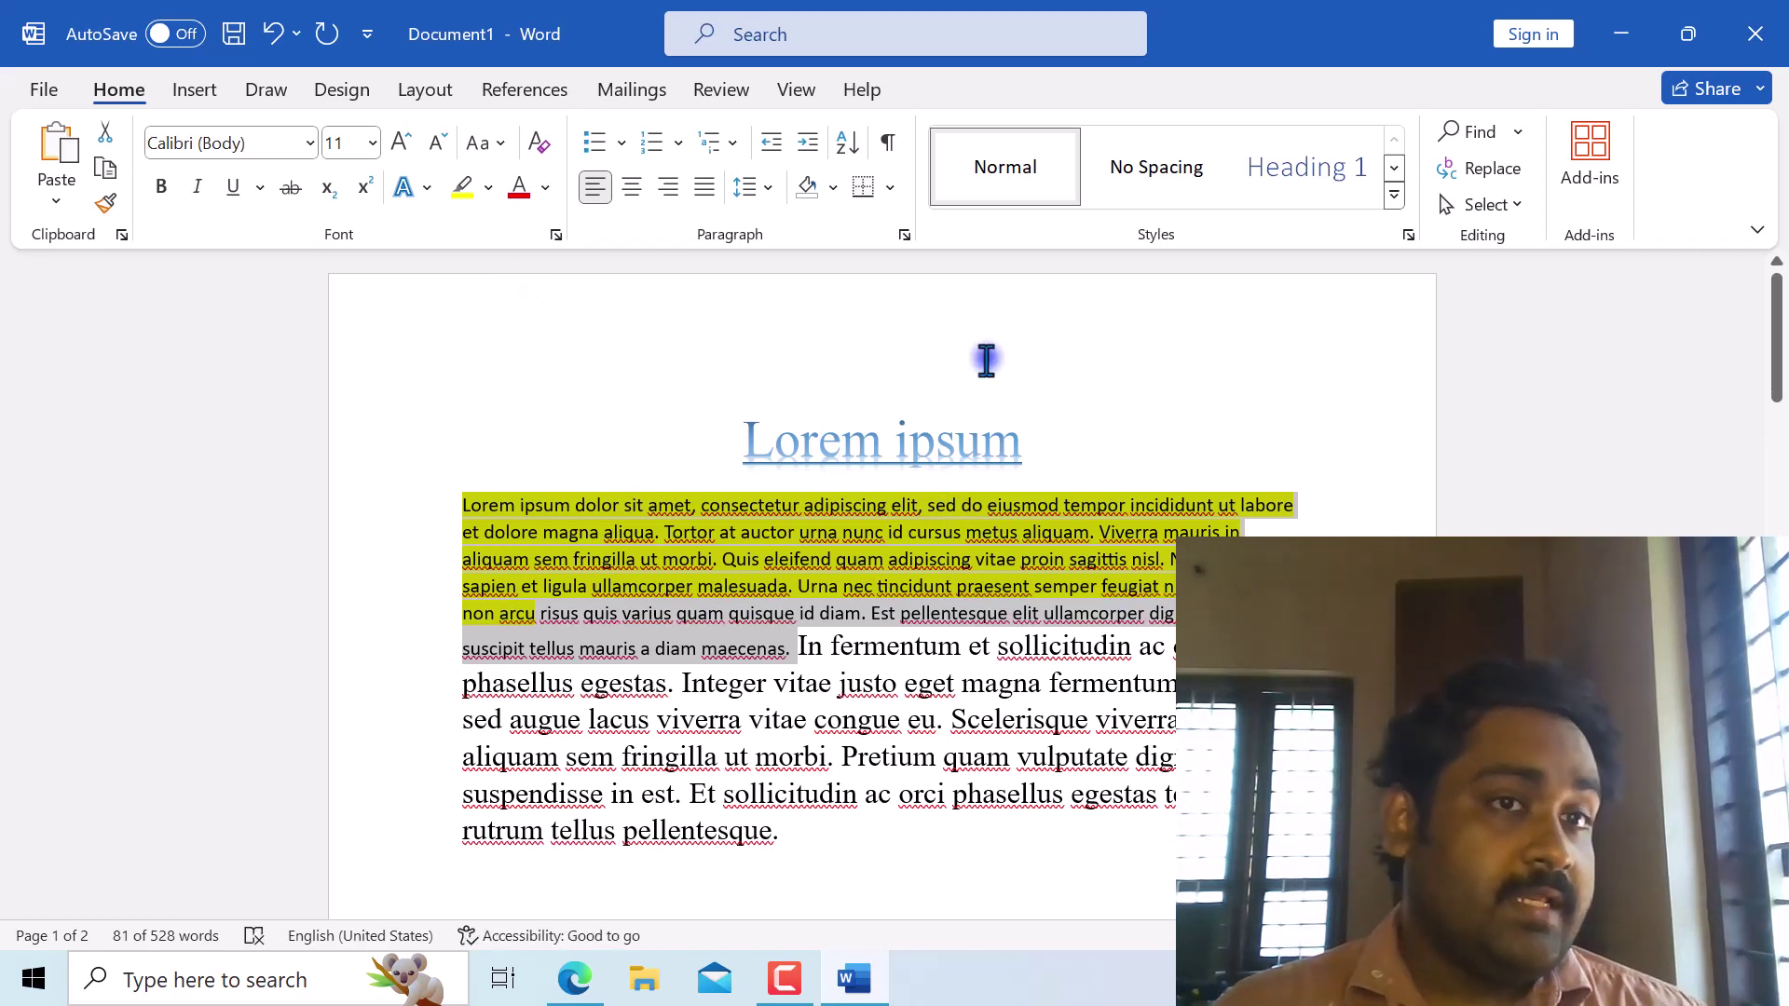
click(273, 35)
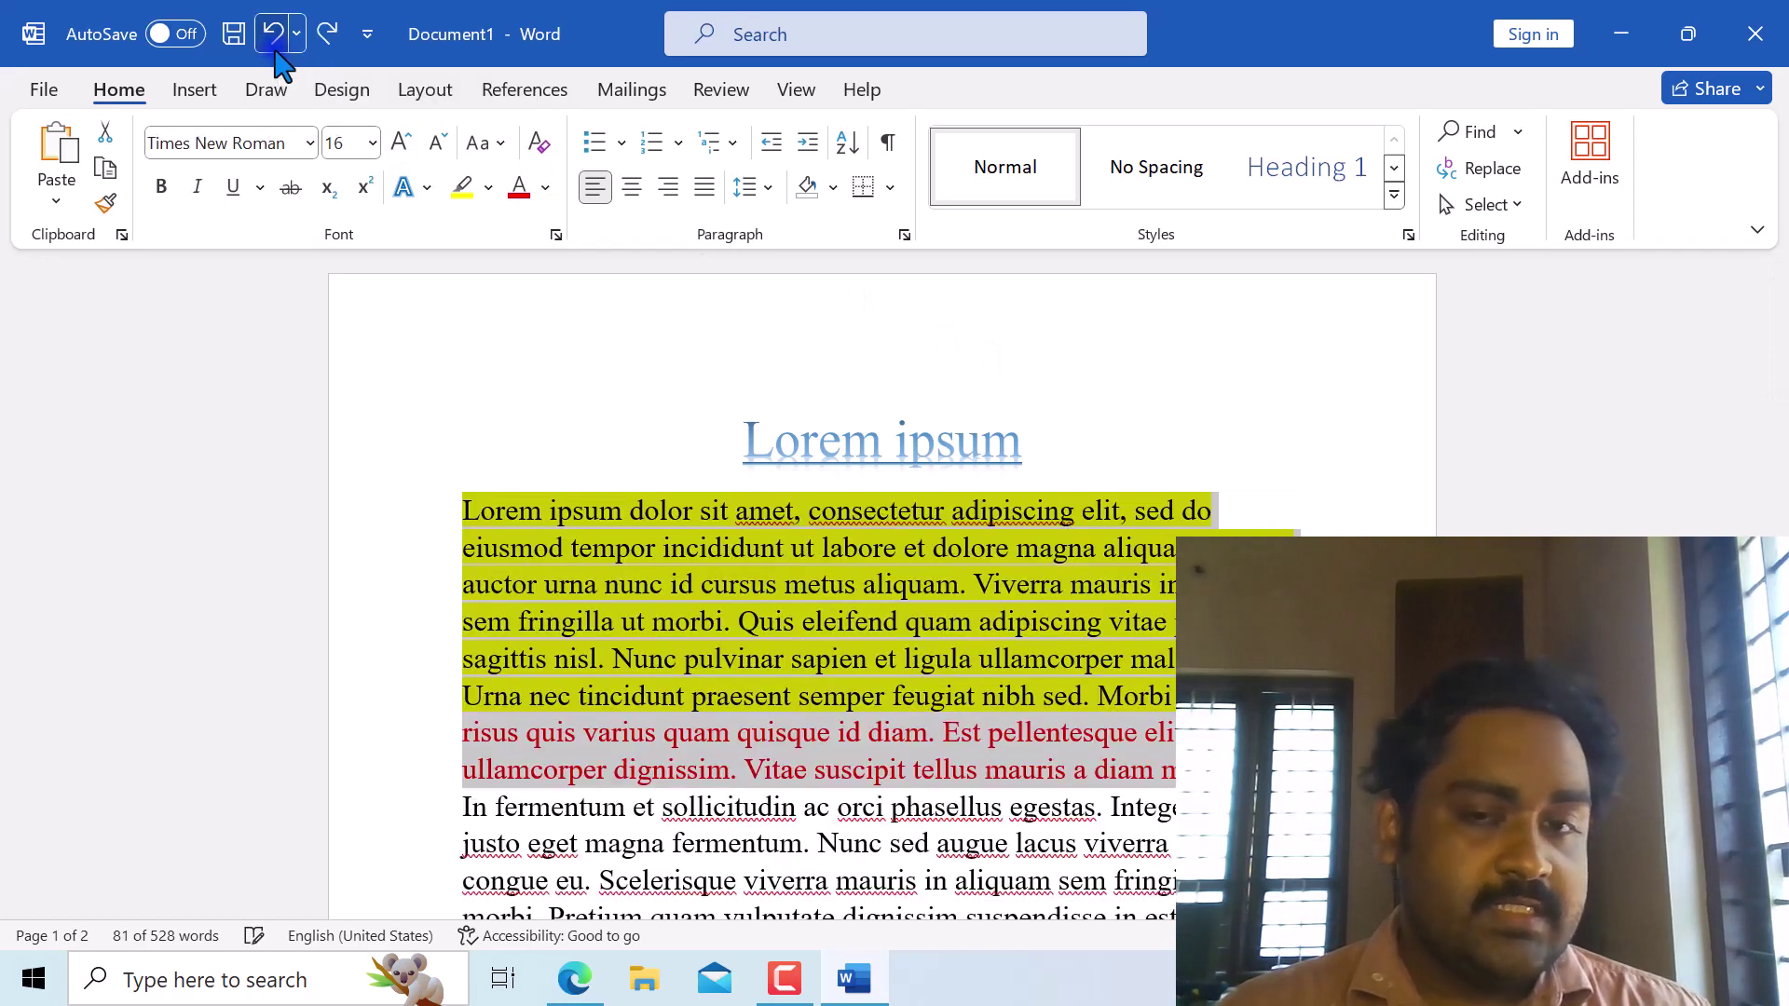
click(812, 890)
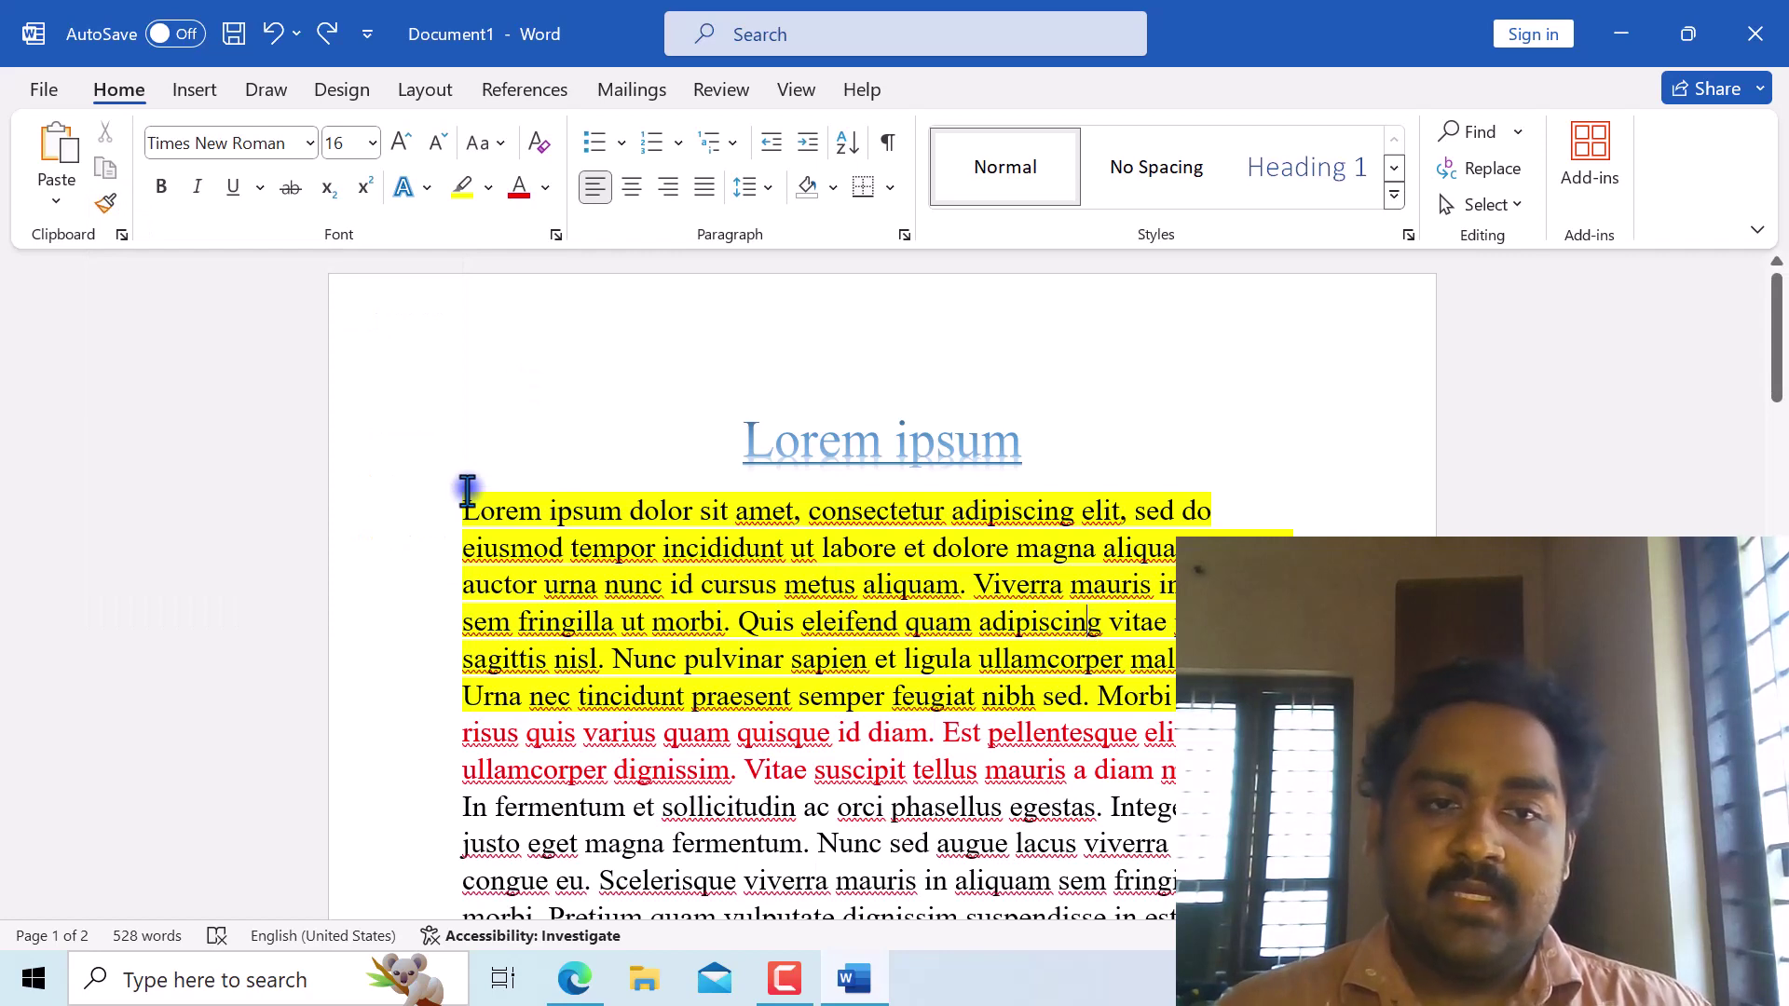
scroll(467, 489, down, 1)
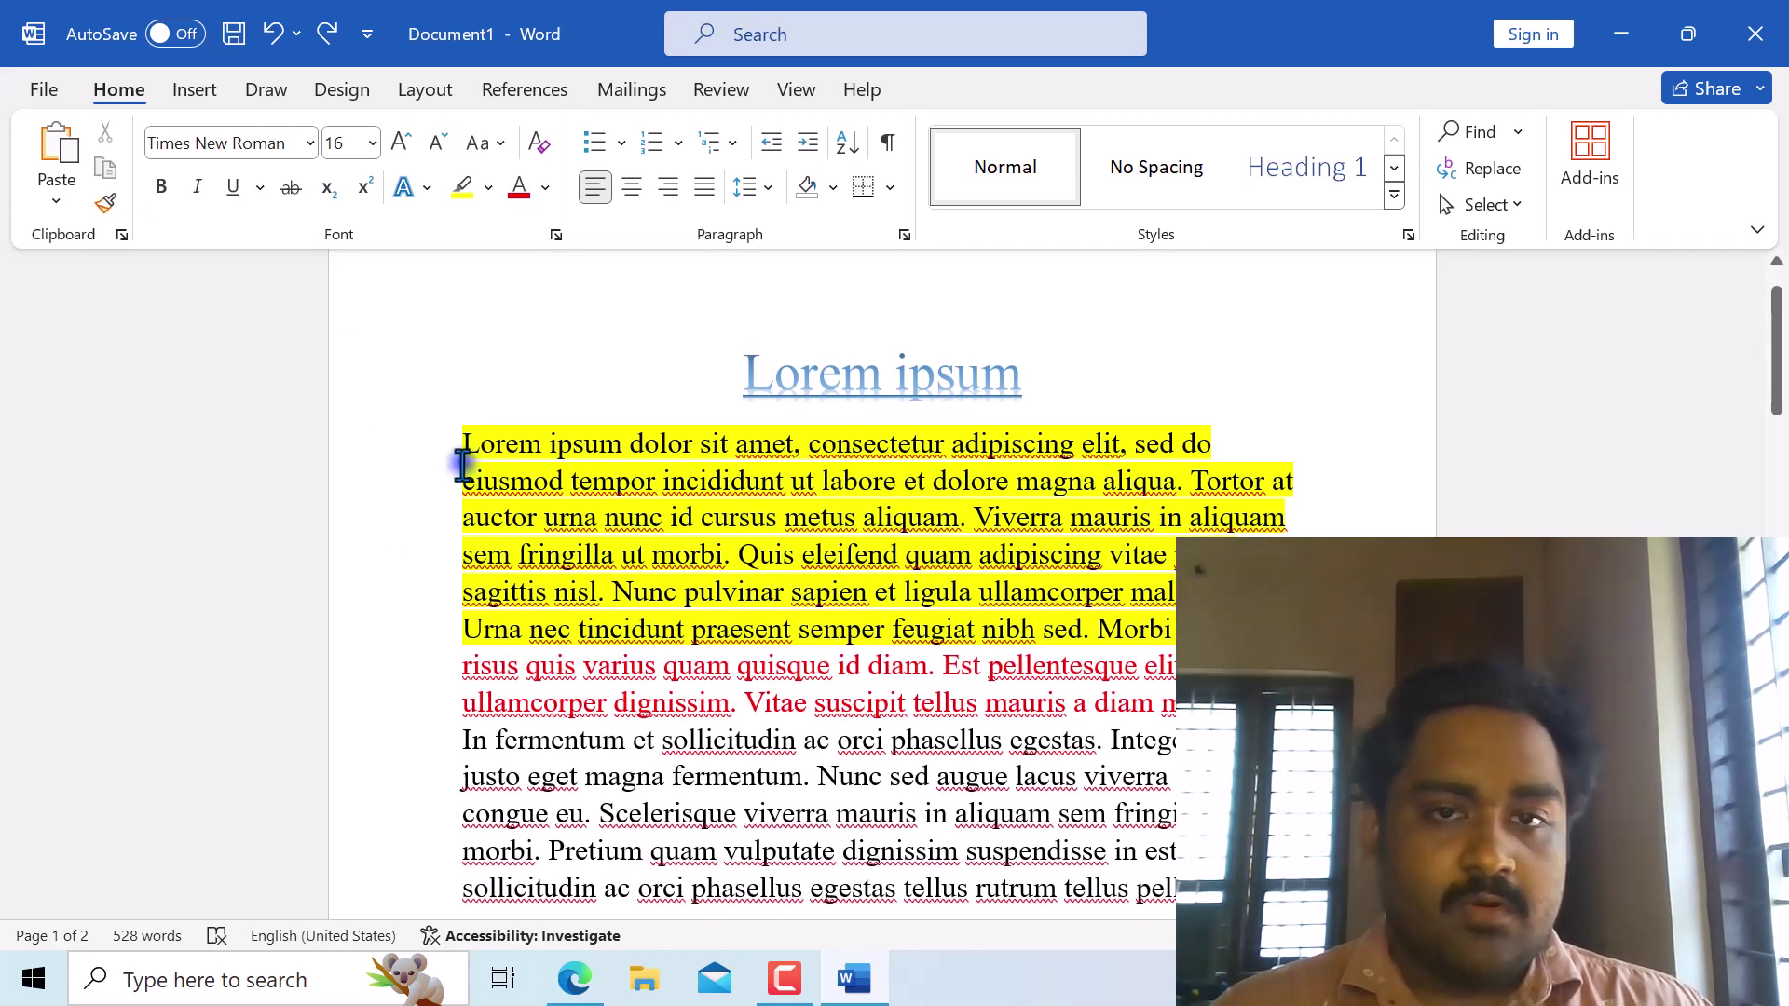
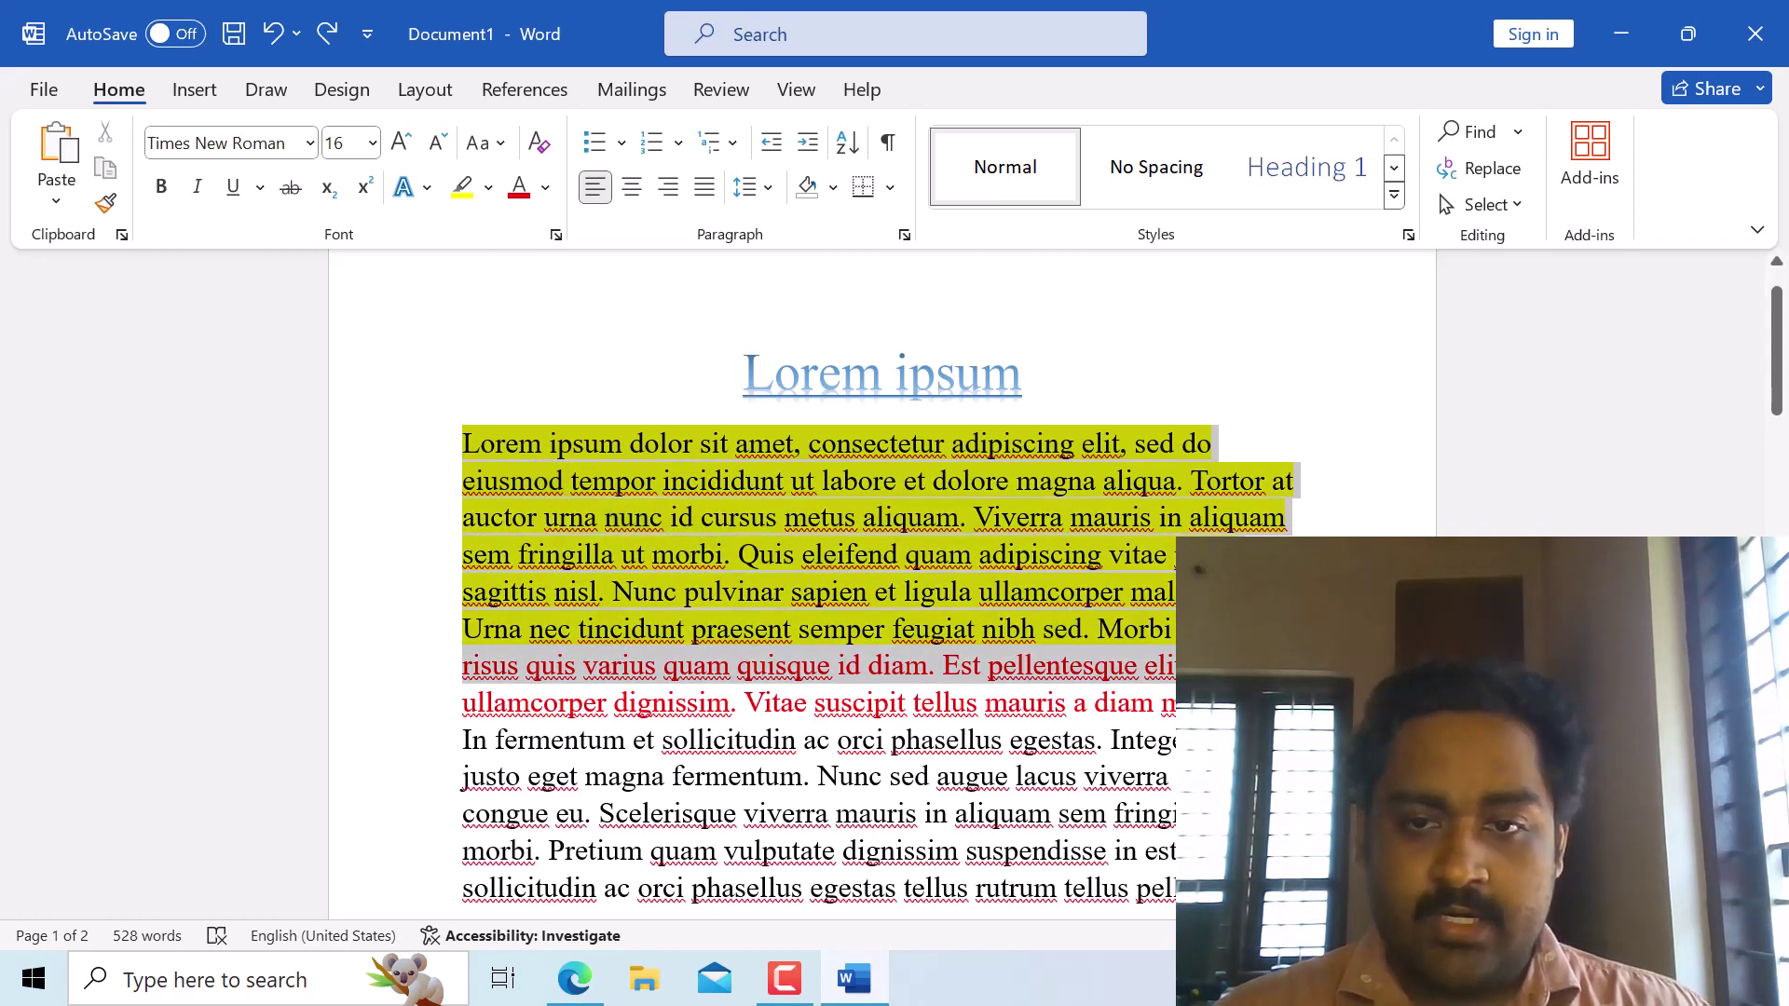
drag(1177, 665, 1105, 655)
click(888, 594)
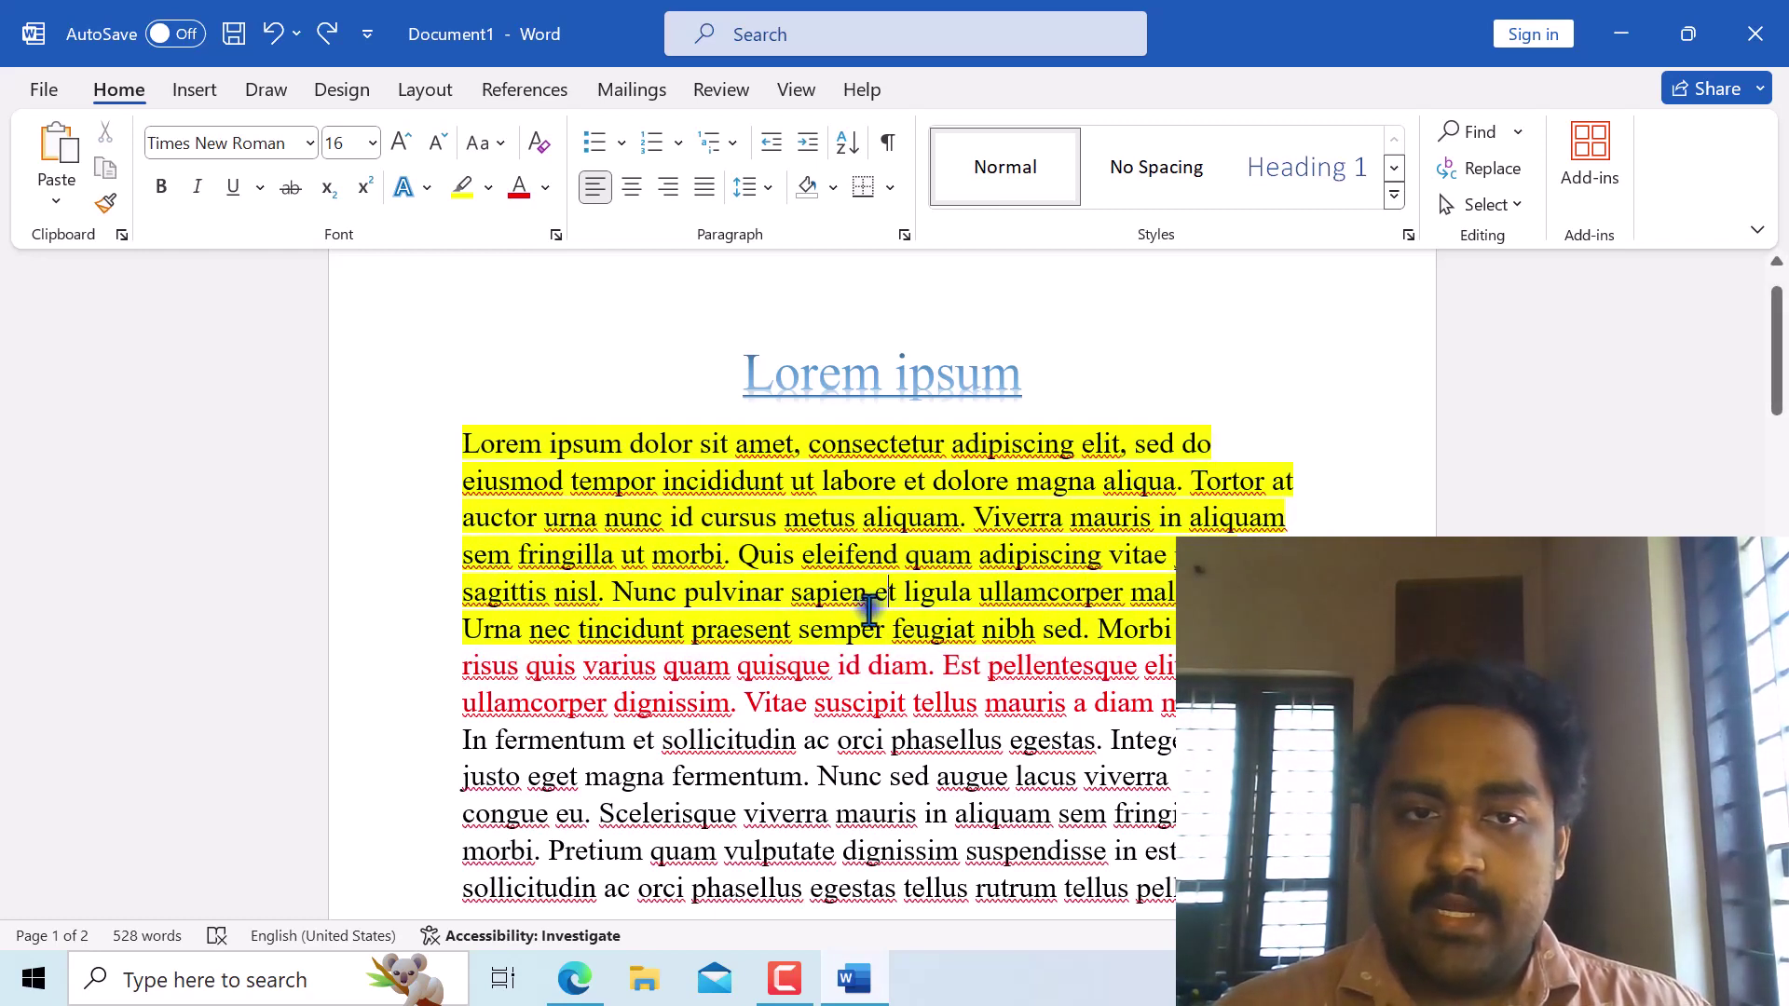
scroll(708, 718, down, 1)
scroll(704, 725, down, 6)
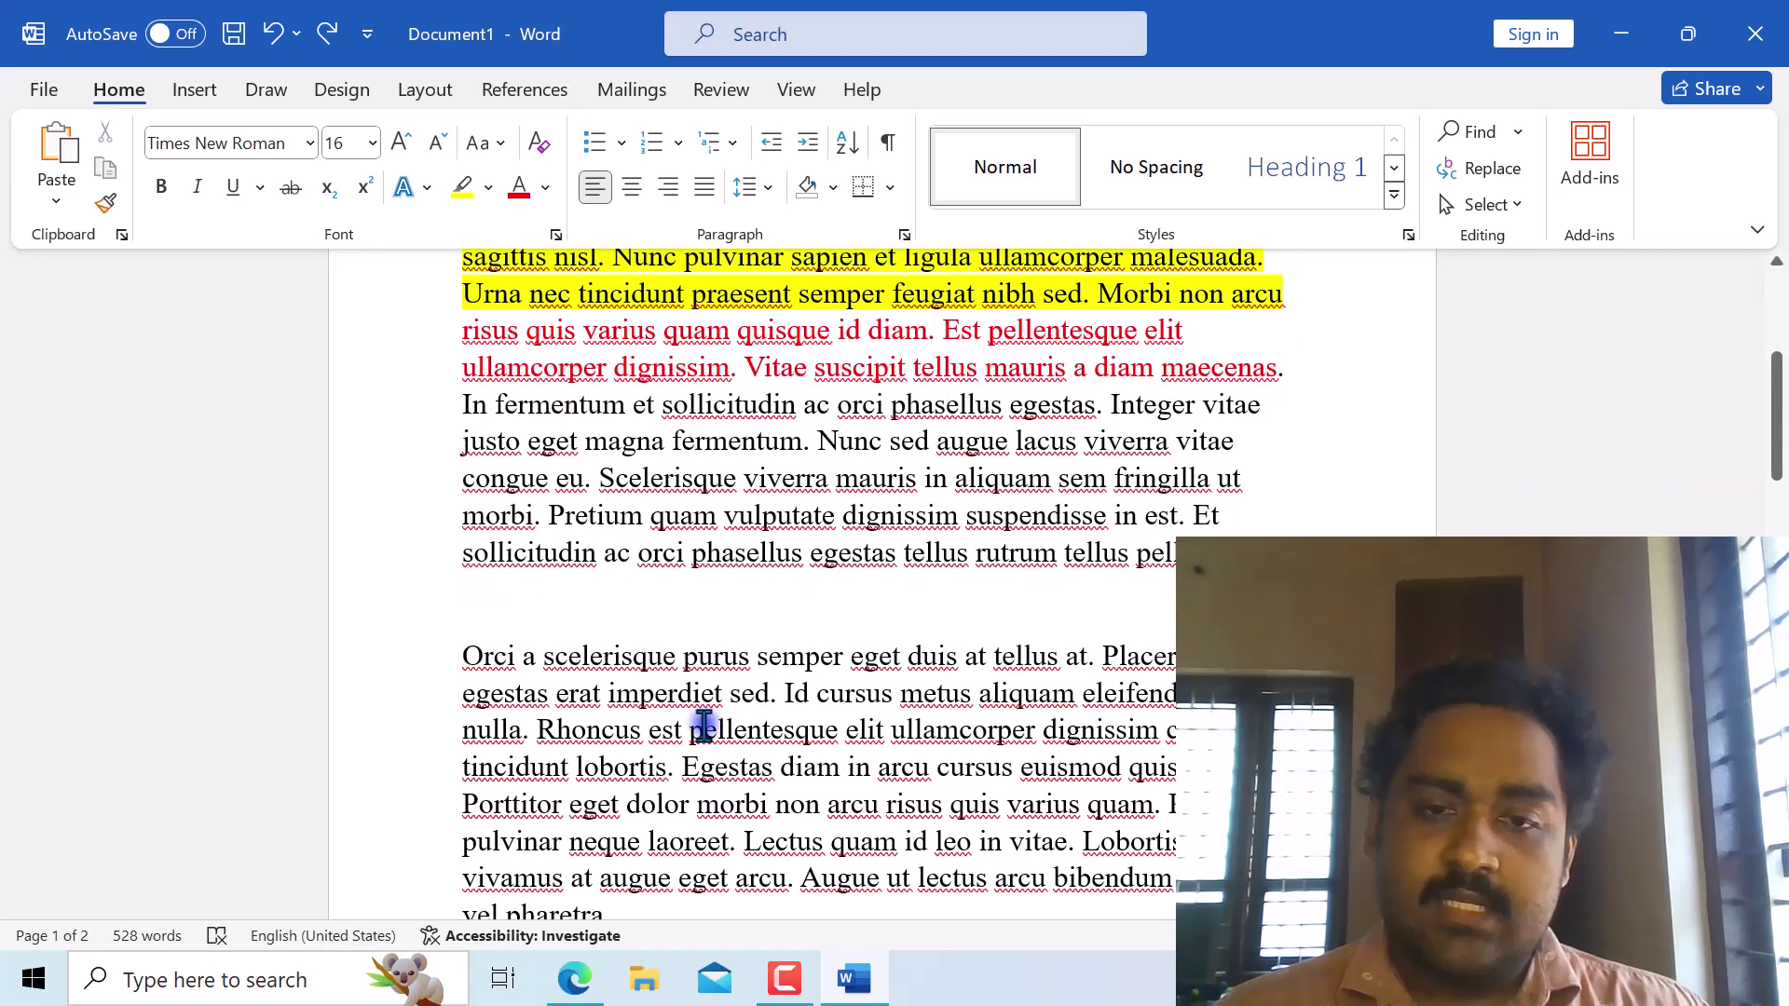
scroll(657, 673, up, 1)
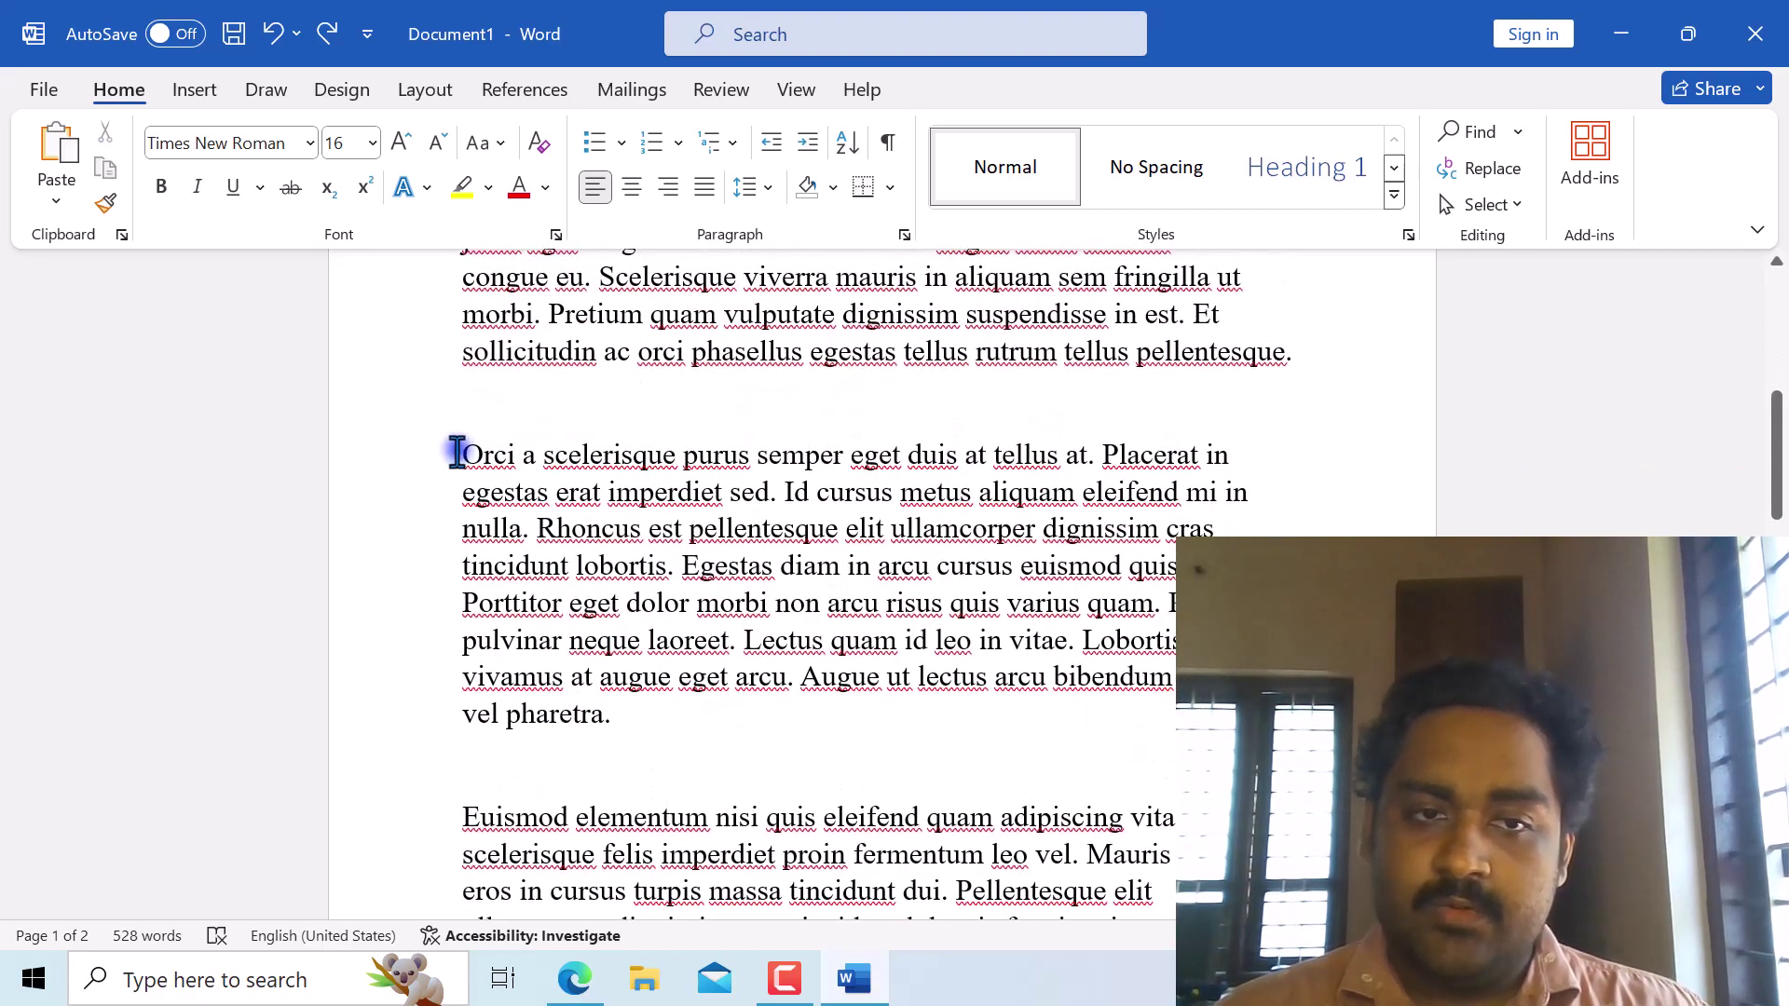
drag(455, 451, 662, 701)
scroll(657, 602, up, 7)
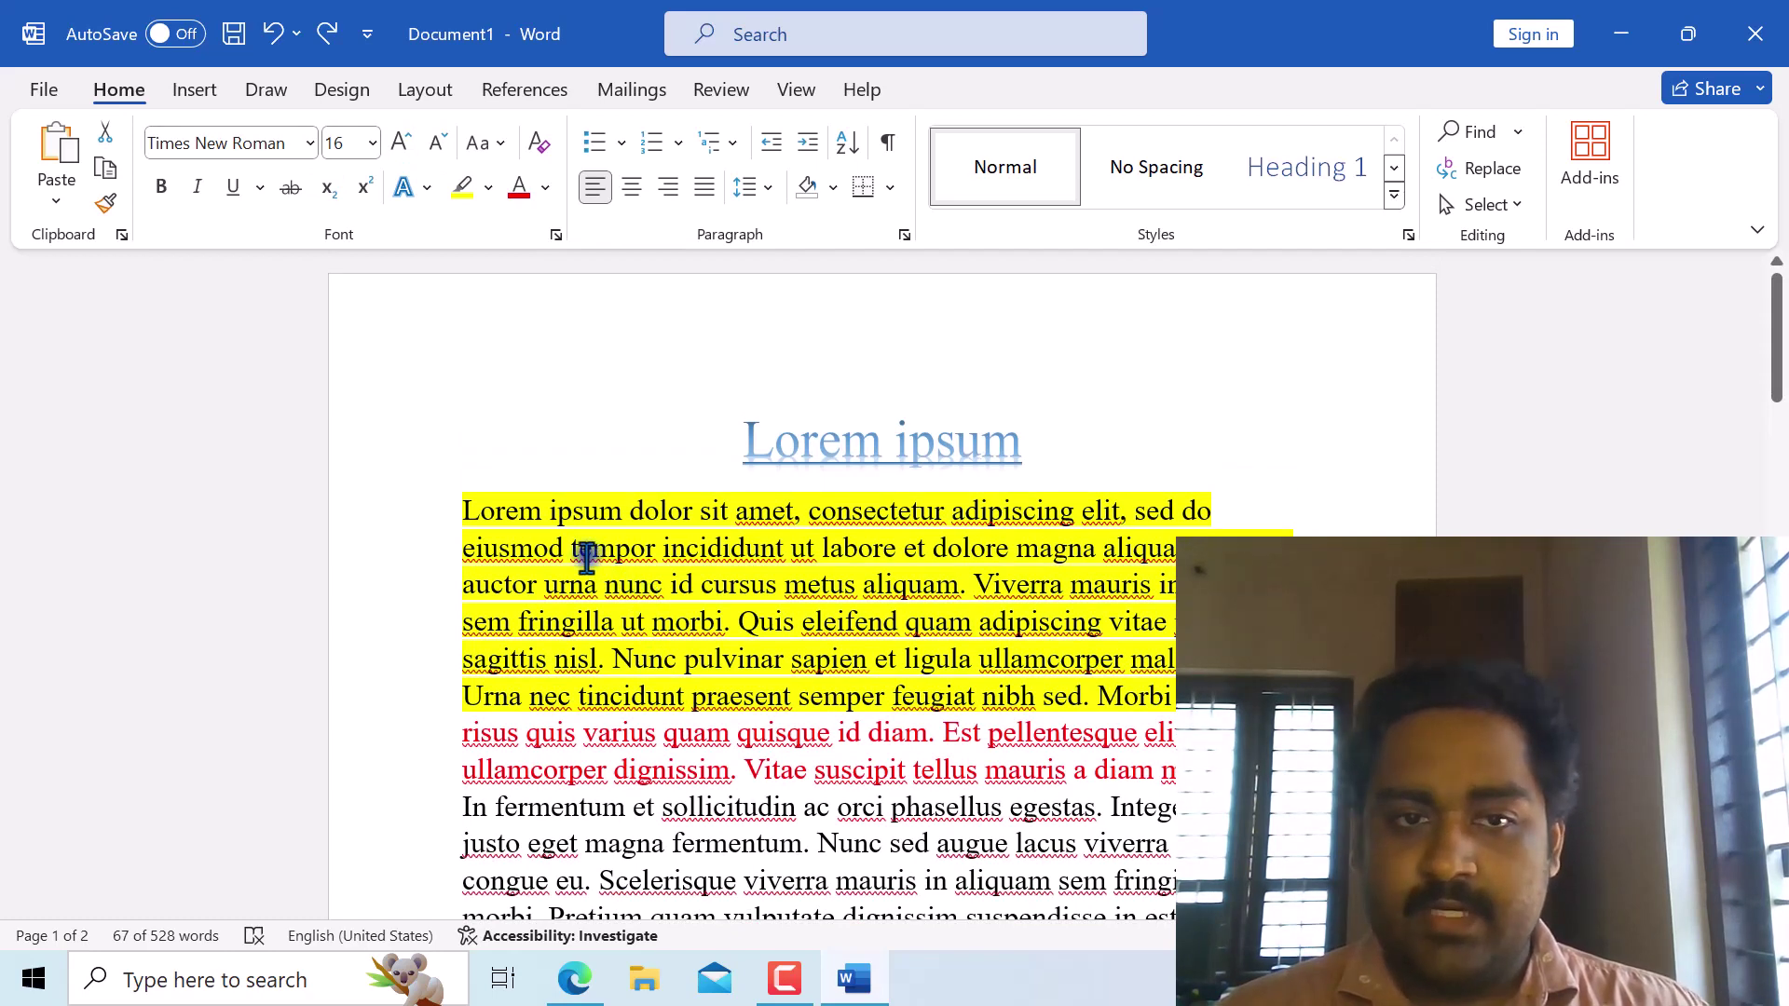
Copy the formatting of the six yellow-highlighted lines with Format Painter onto "Orci", the first word of the second paragraph.
drag(464, 512, 1193, 699)
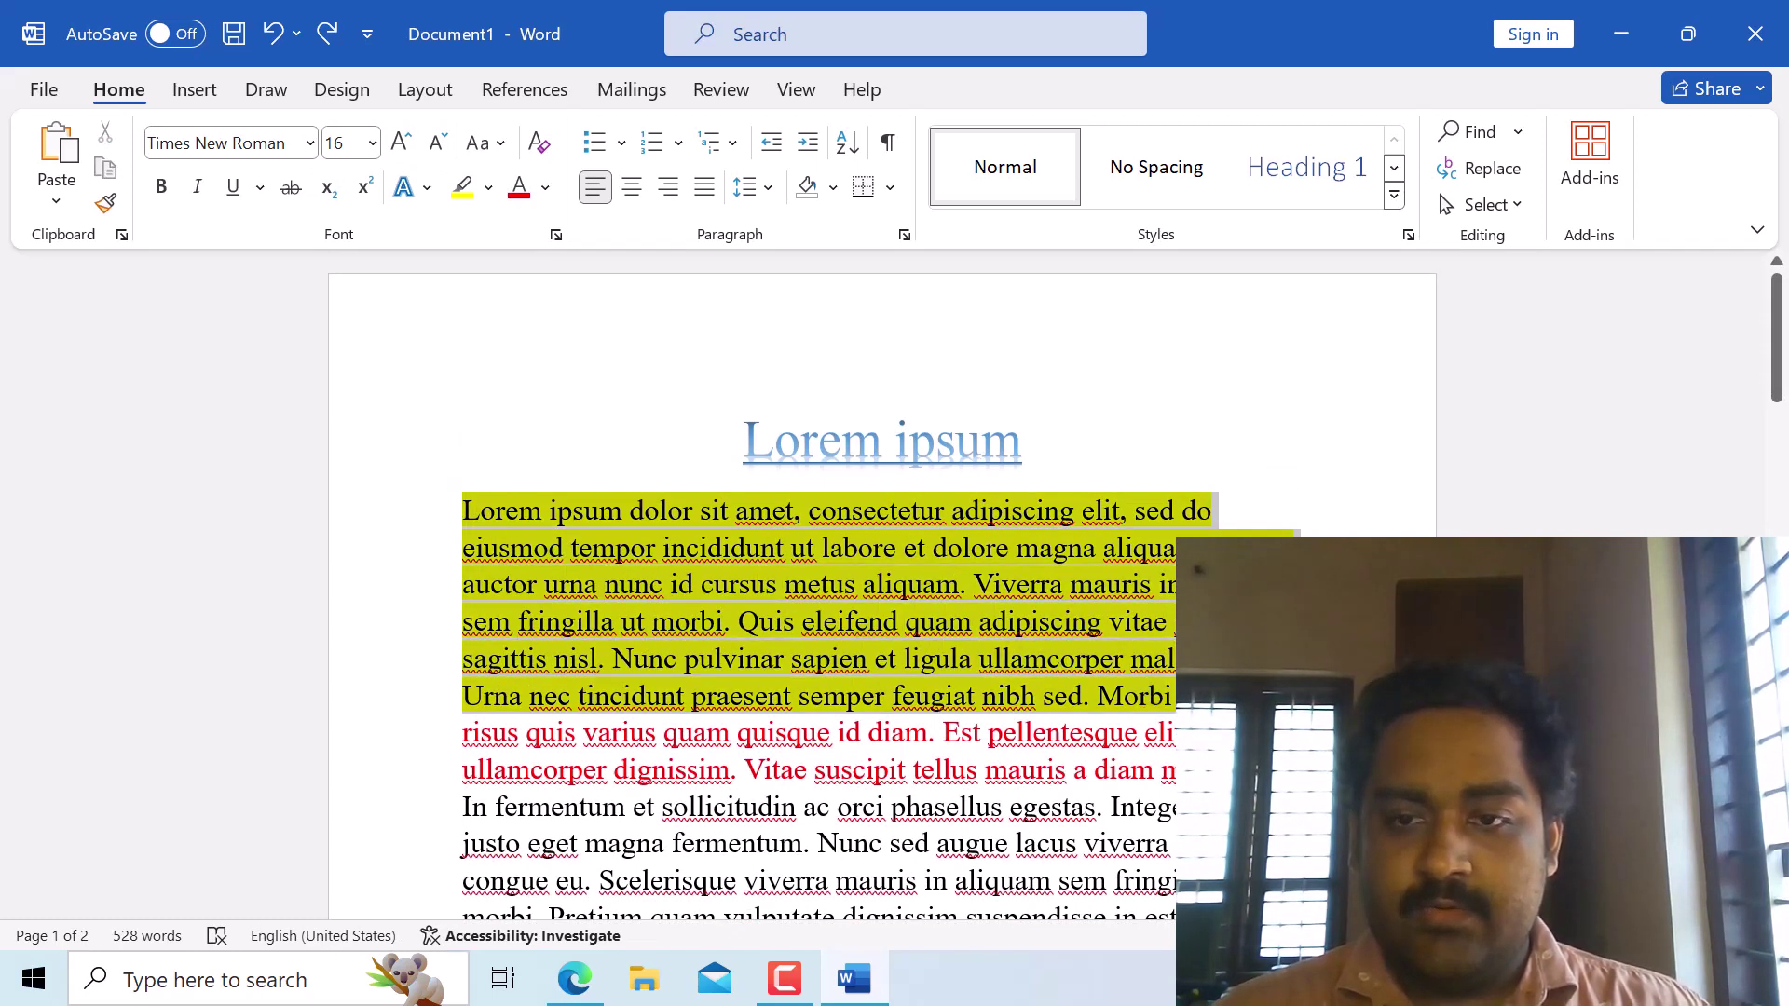
click(106, 202)
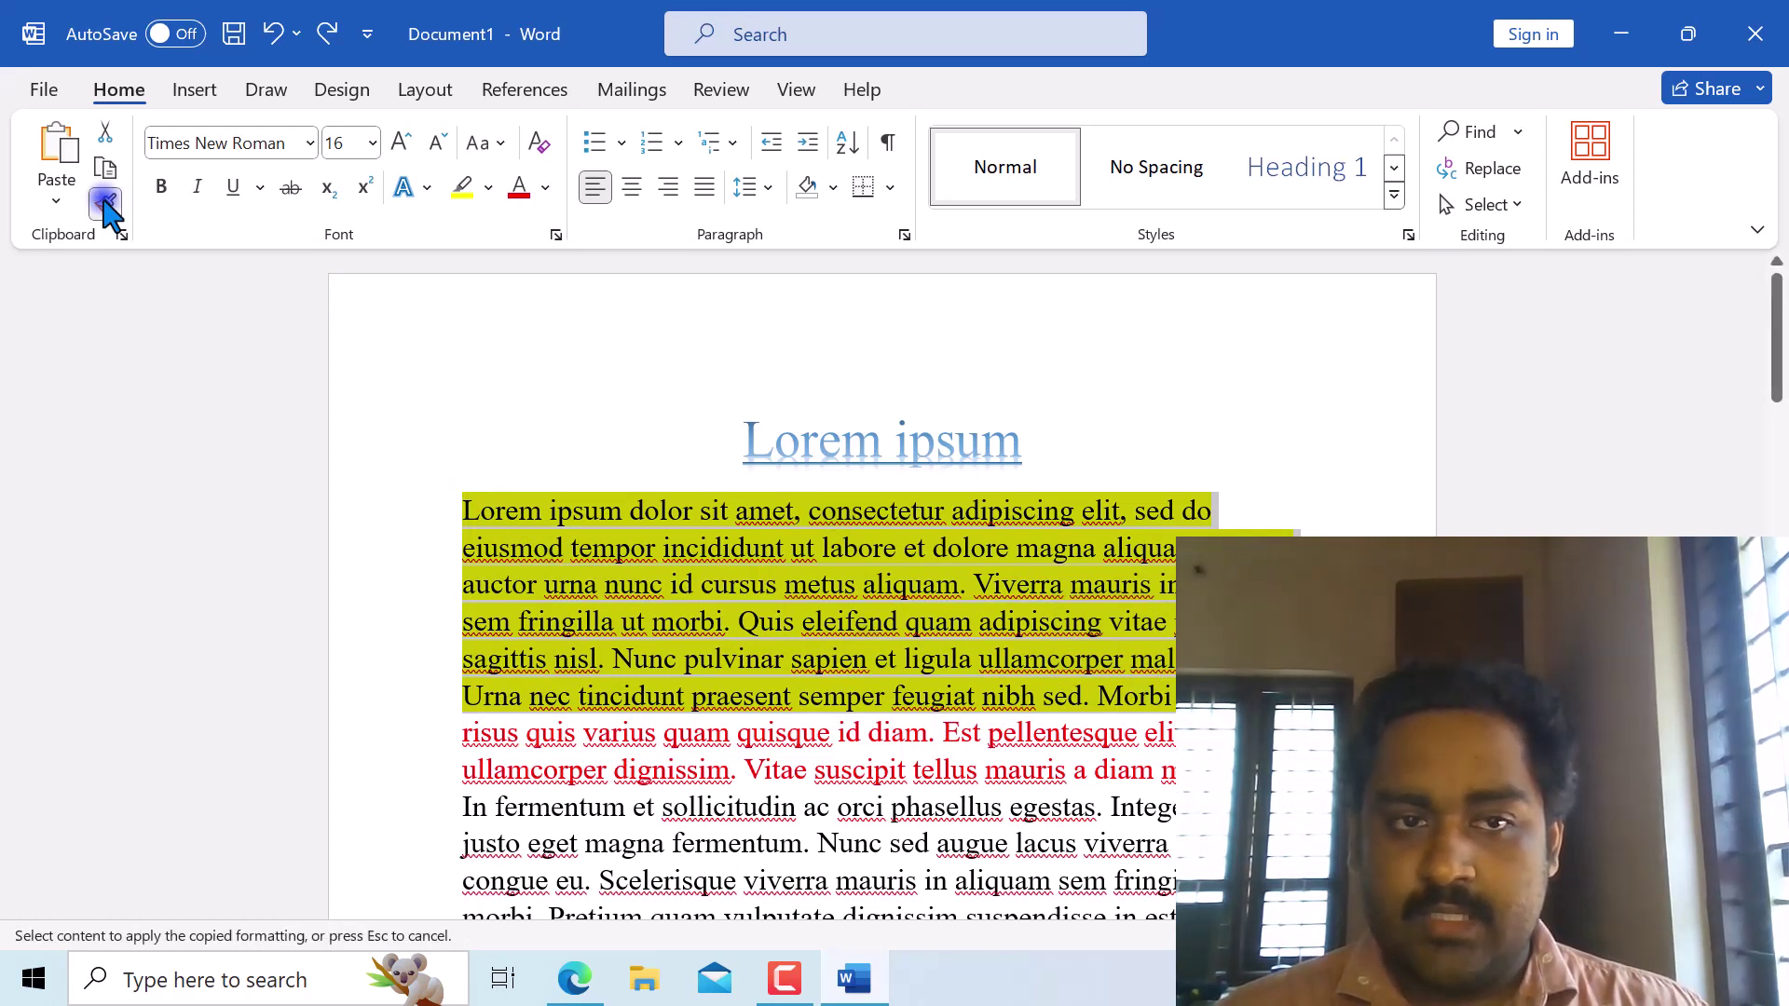
scroll(367, 607, down, 5)
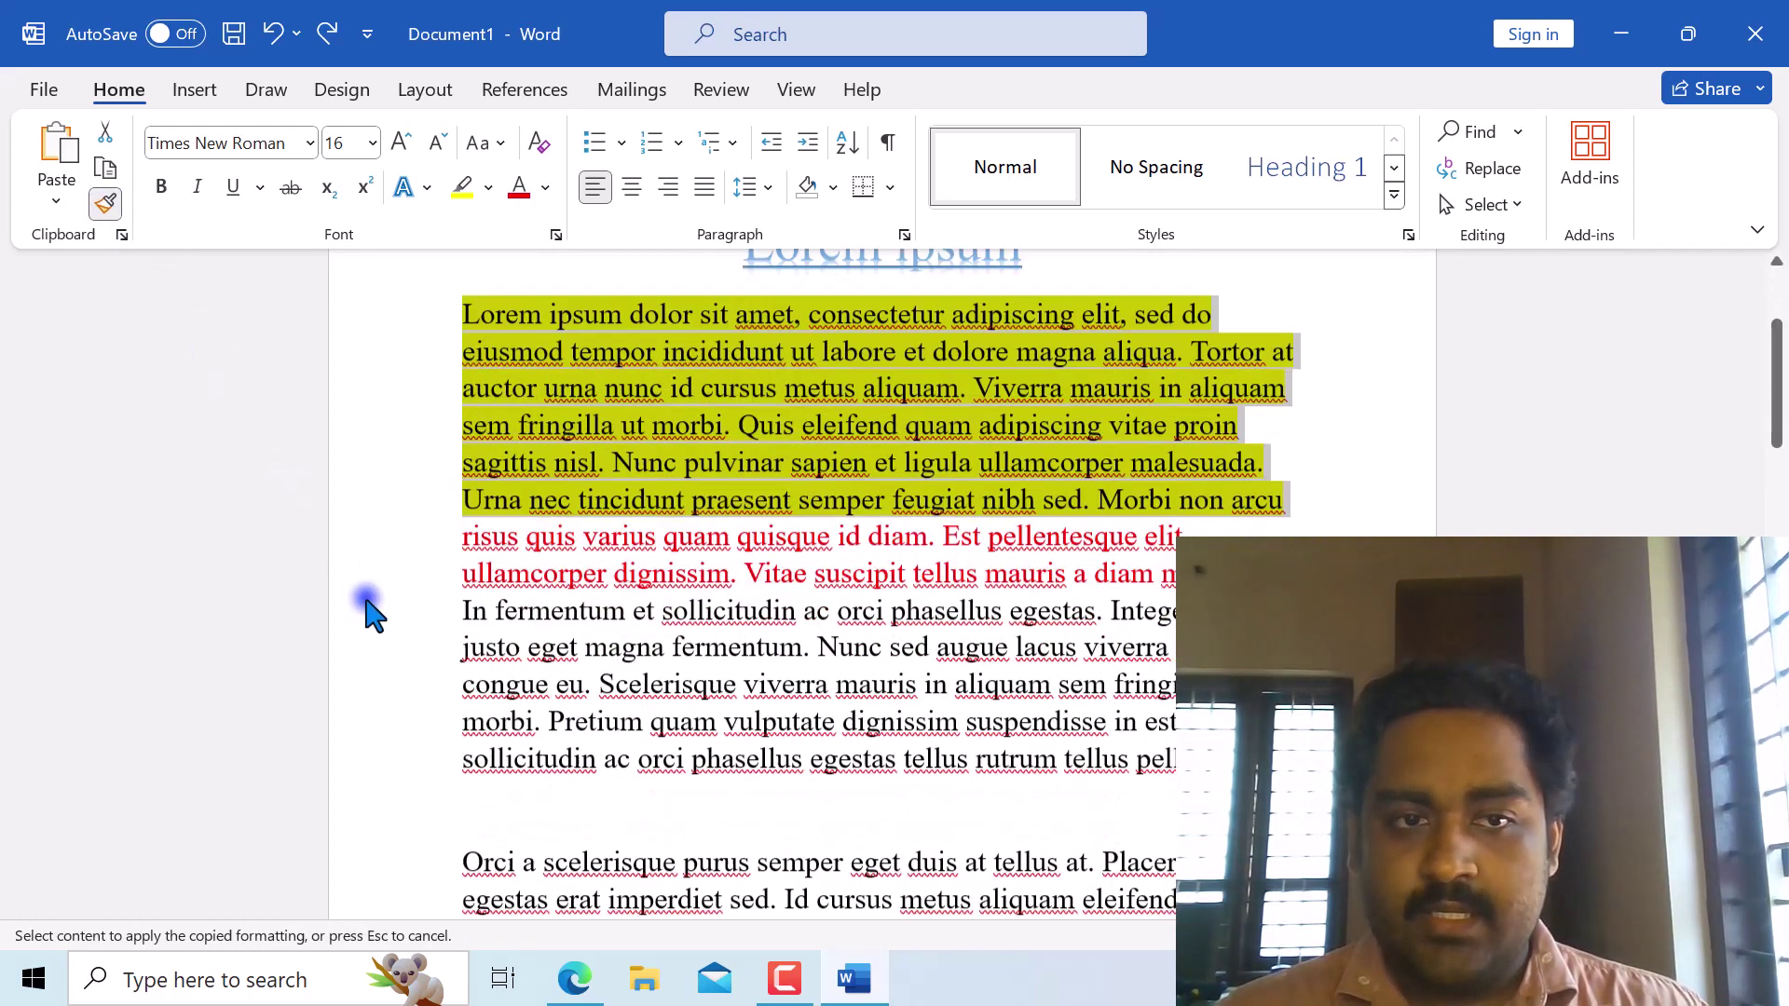
scroll(371, 610, down, 1)
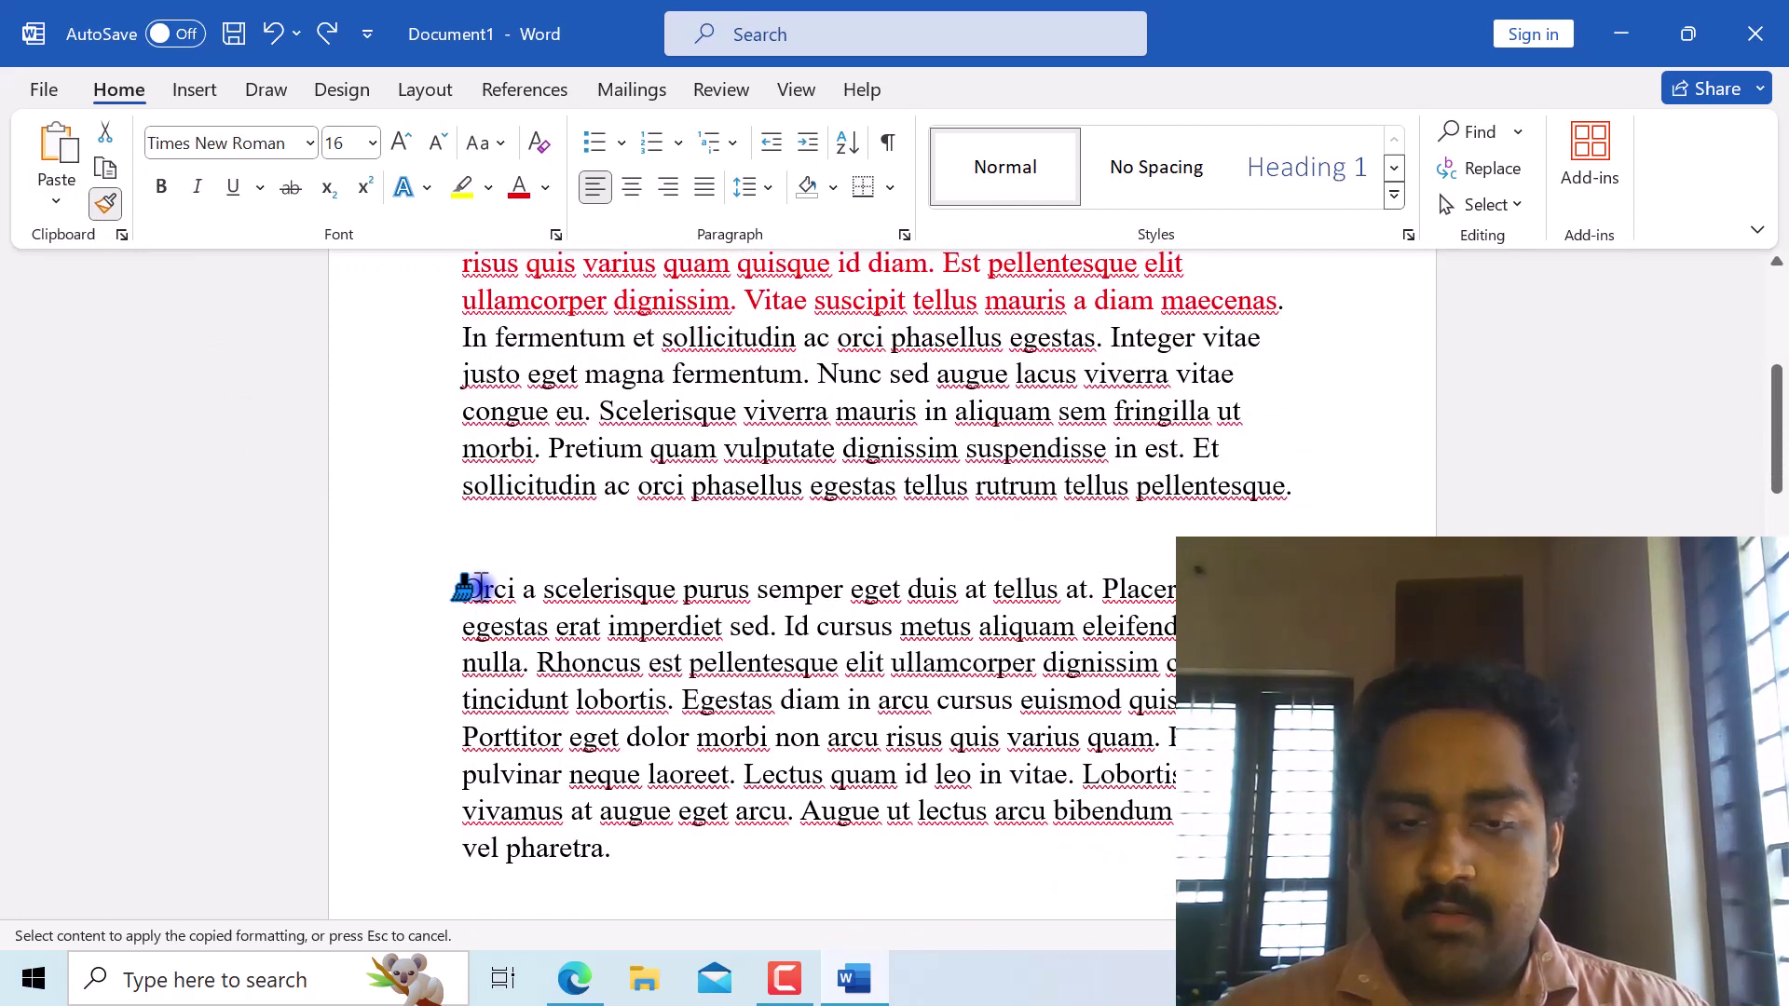
click(471, 588)
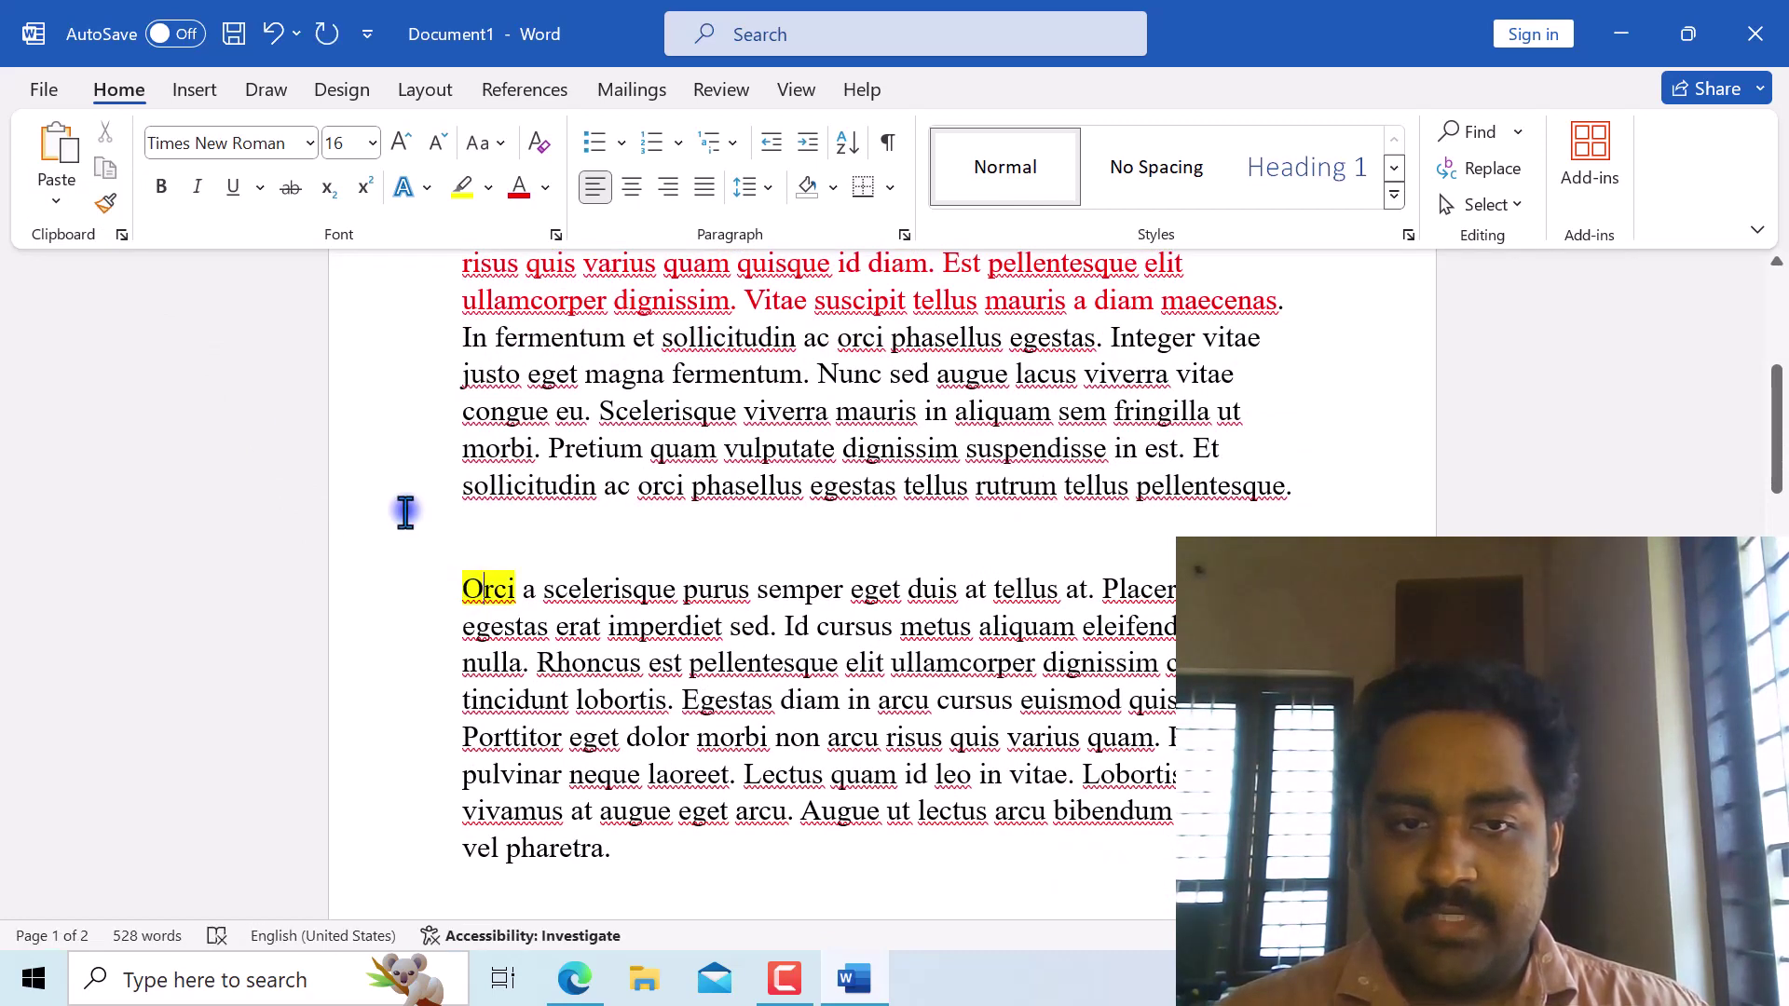
Copy the formatting of "Orci" with Format Painter to the rest of the second paragraph, up to "at varius".
click(105, 203)
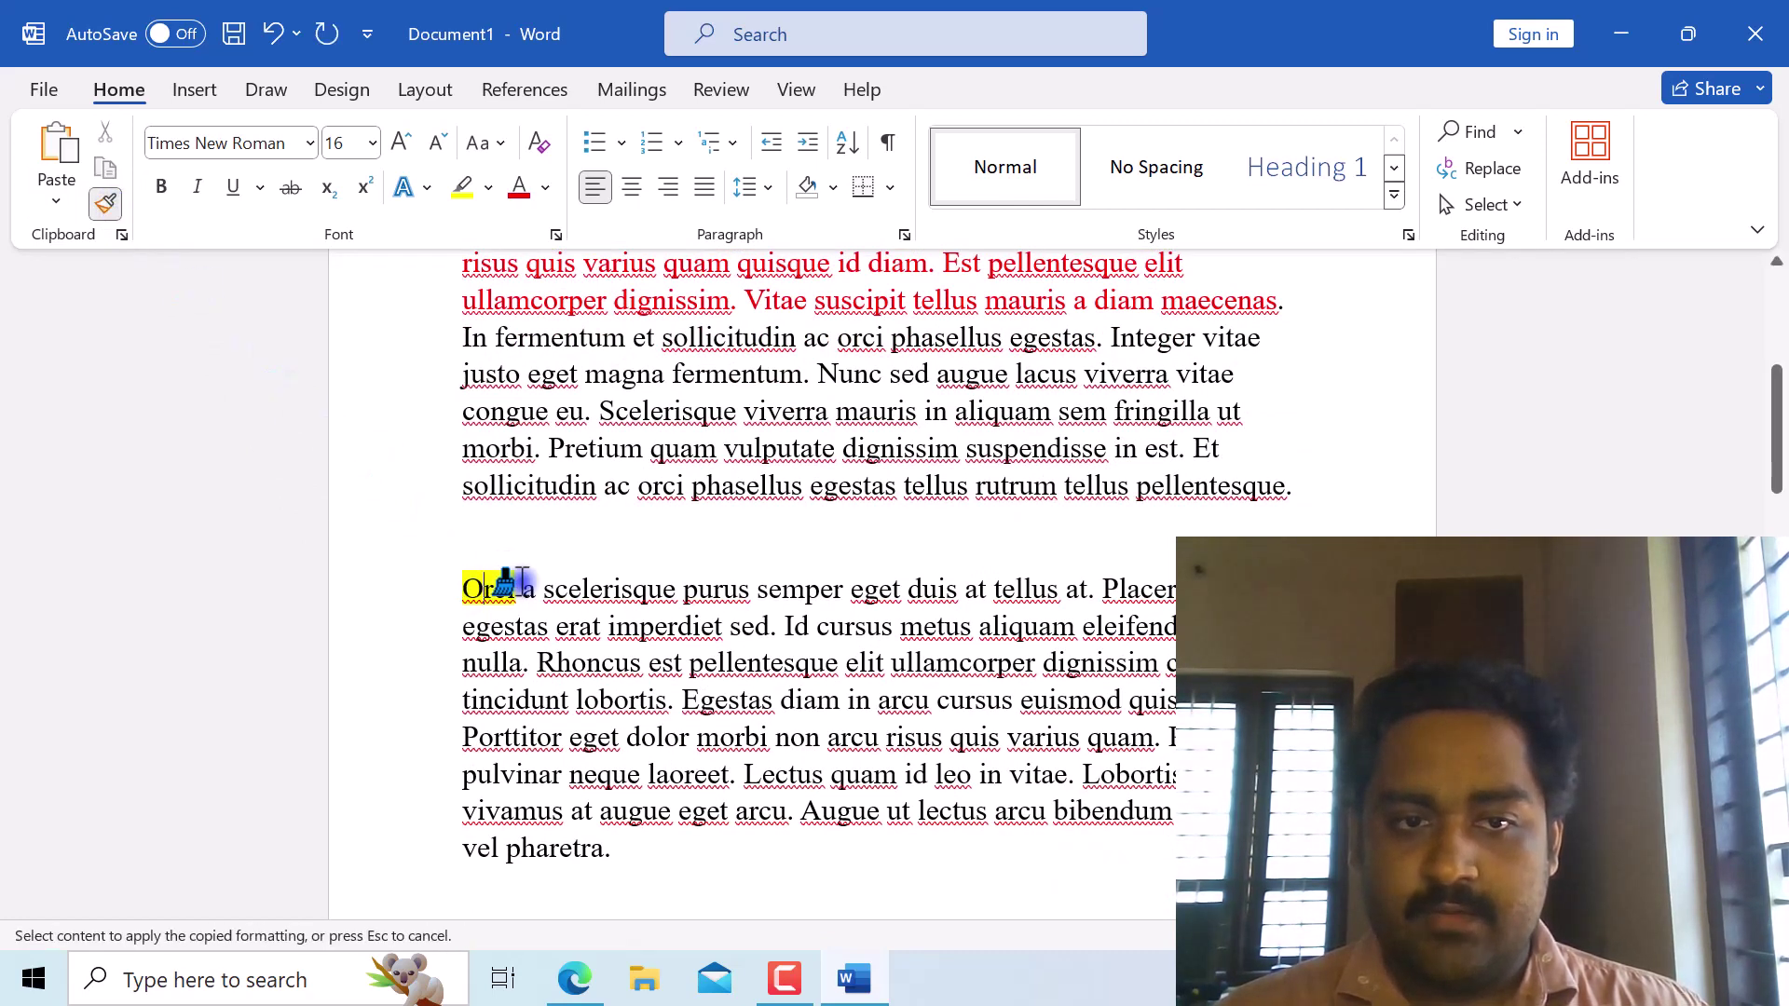
mouse_move(522, 588)
mouse_down()
mouse_move(1150, 785)
mouse_move(1152, 820)
mouse_up()
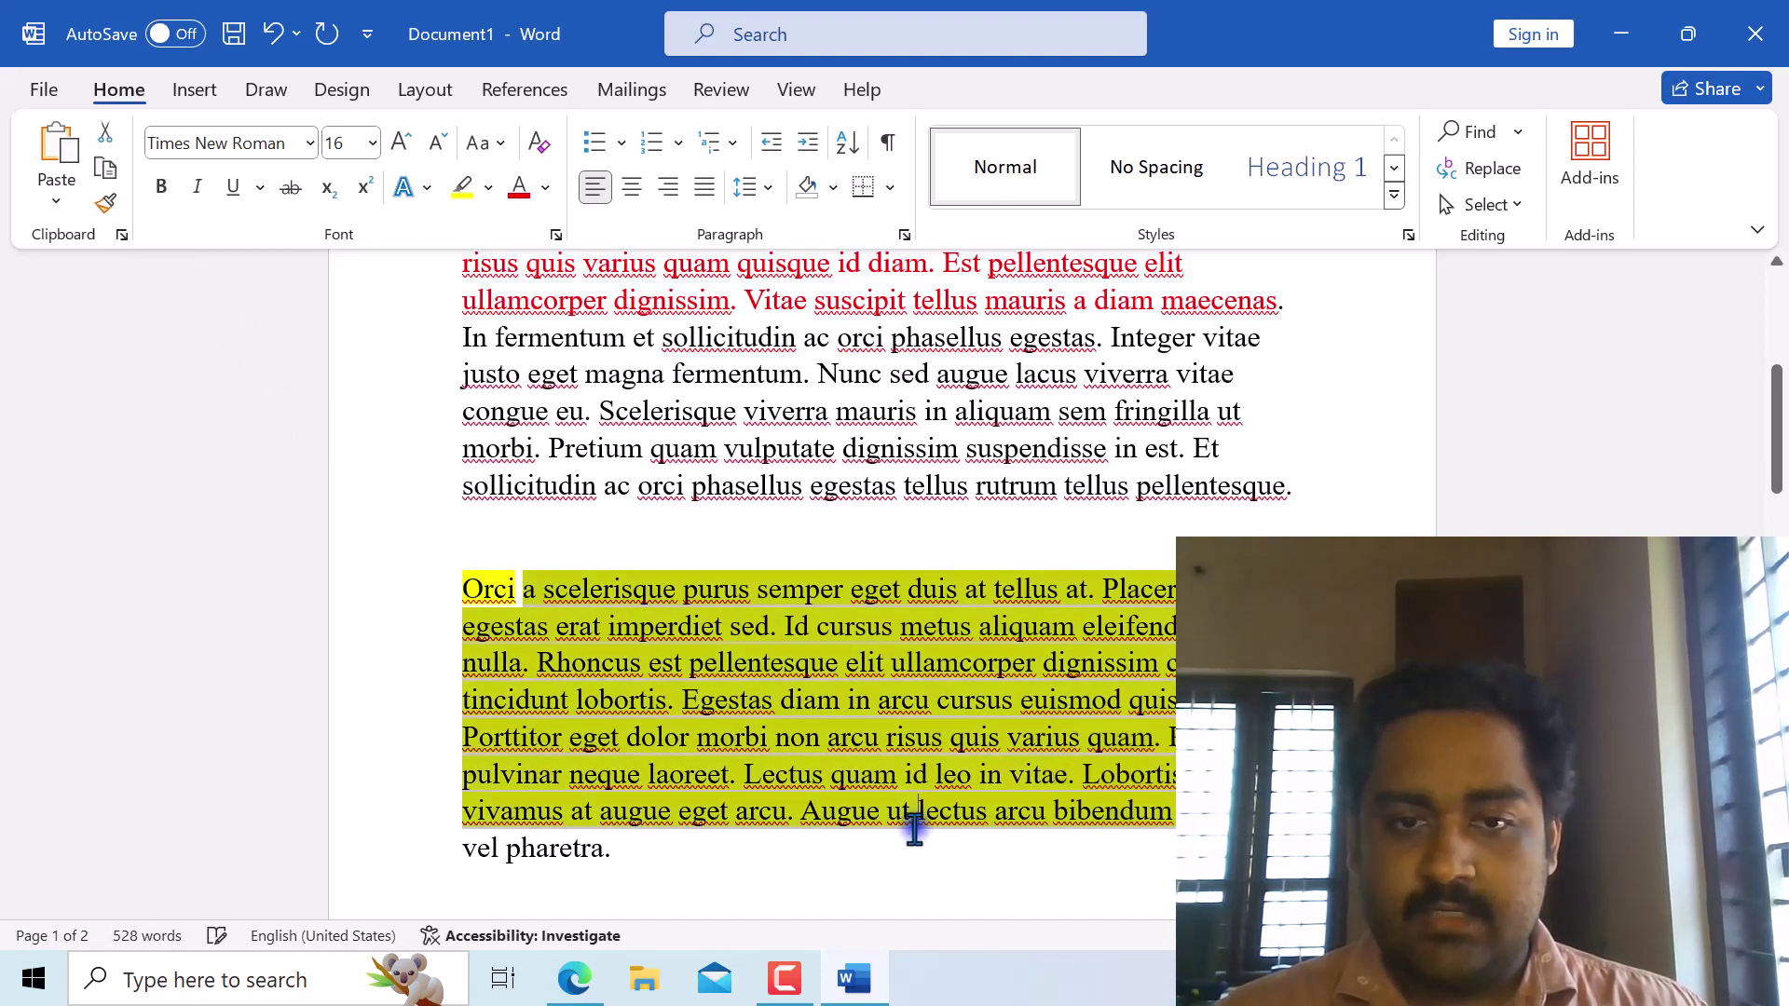
click(917, 817)
scroll(671, 735, up, 2)
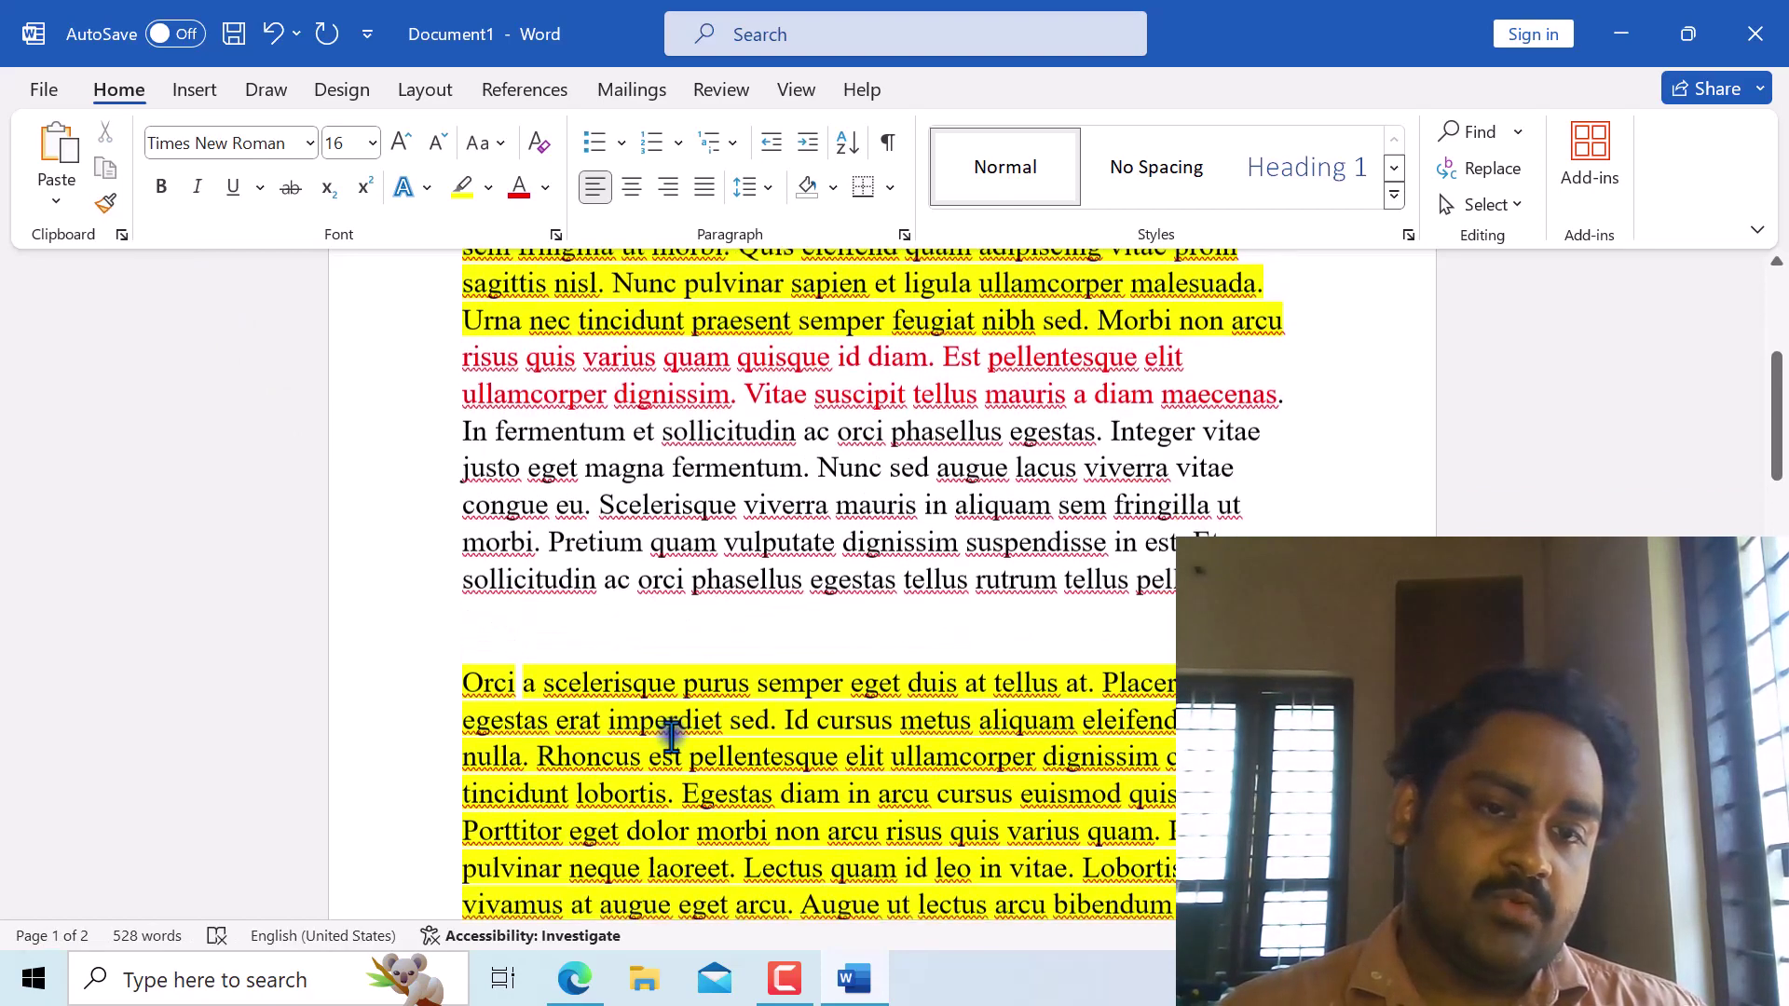
scroll(627, 627, down, 2)
scroll(580, 519, up, 4)
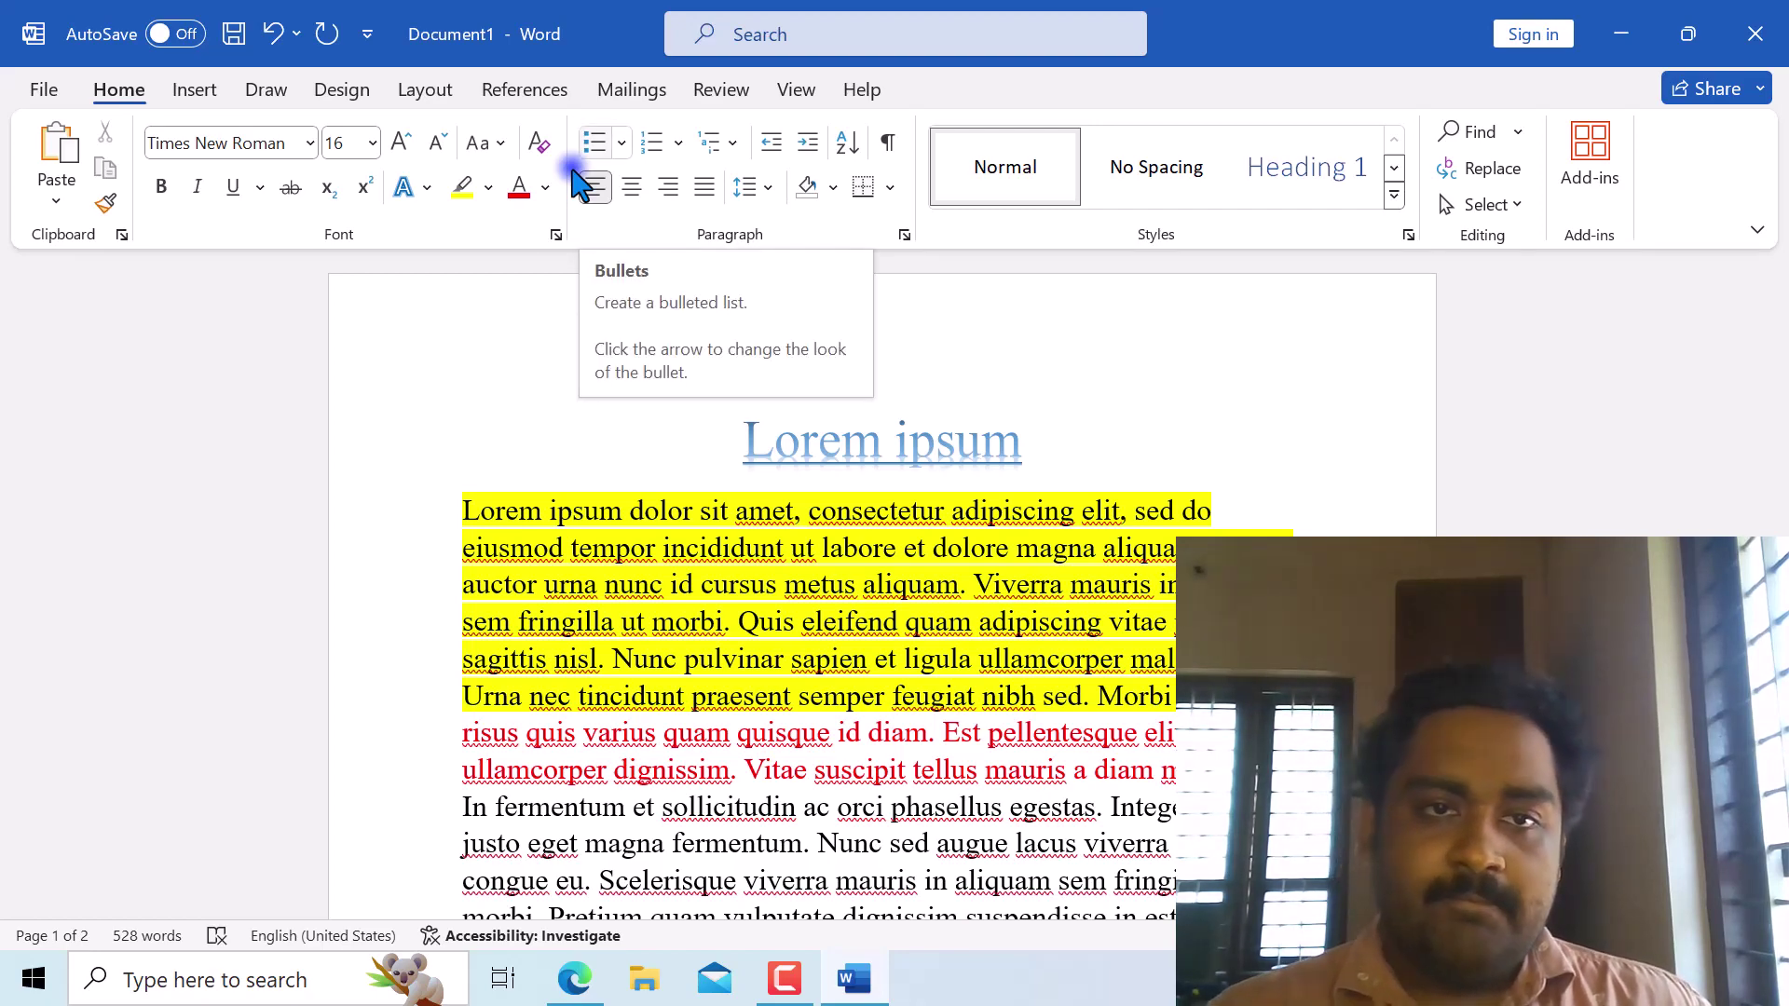
Turn the "Euismod elementum" paragraph into a bulleted item with a solid round bullet, toggling the bullet off and on.
scroll(558, 305, down, 1)
scroll(516, 687, down, 12)
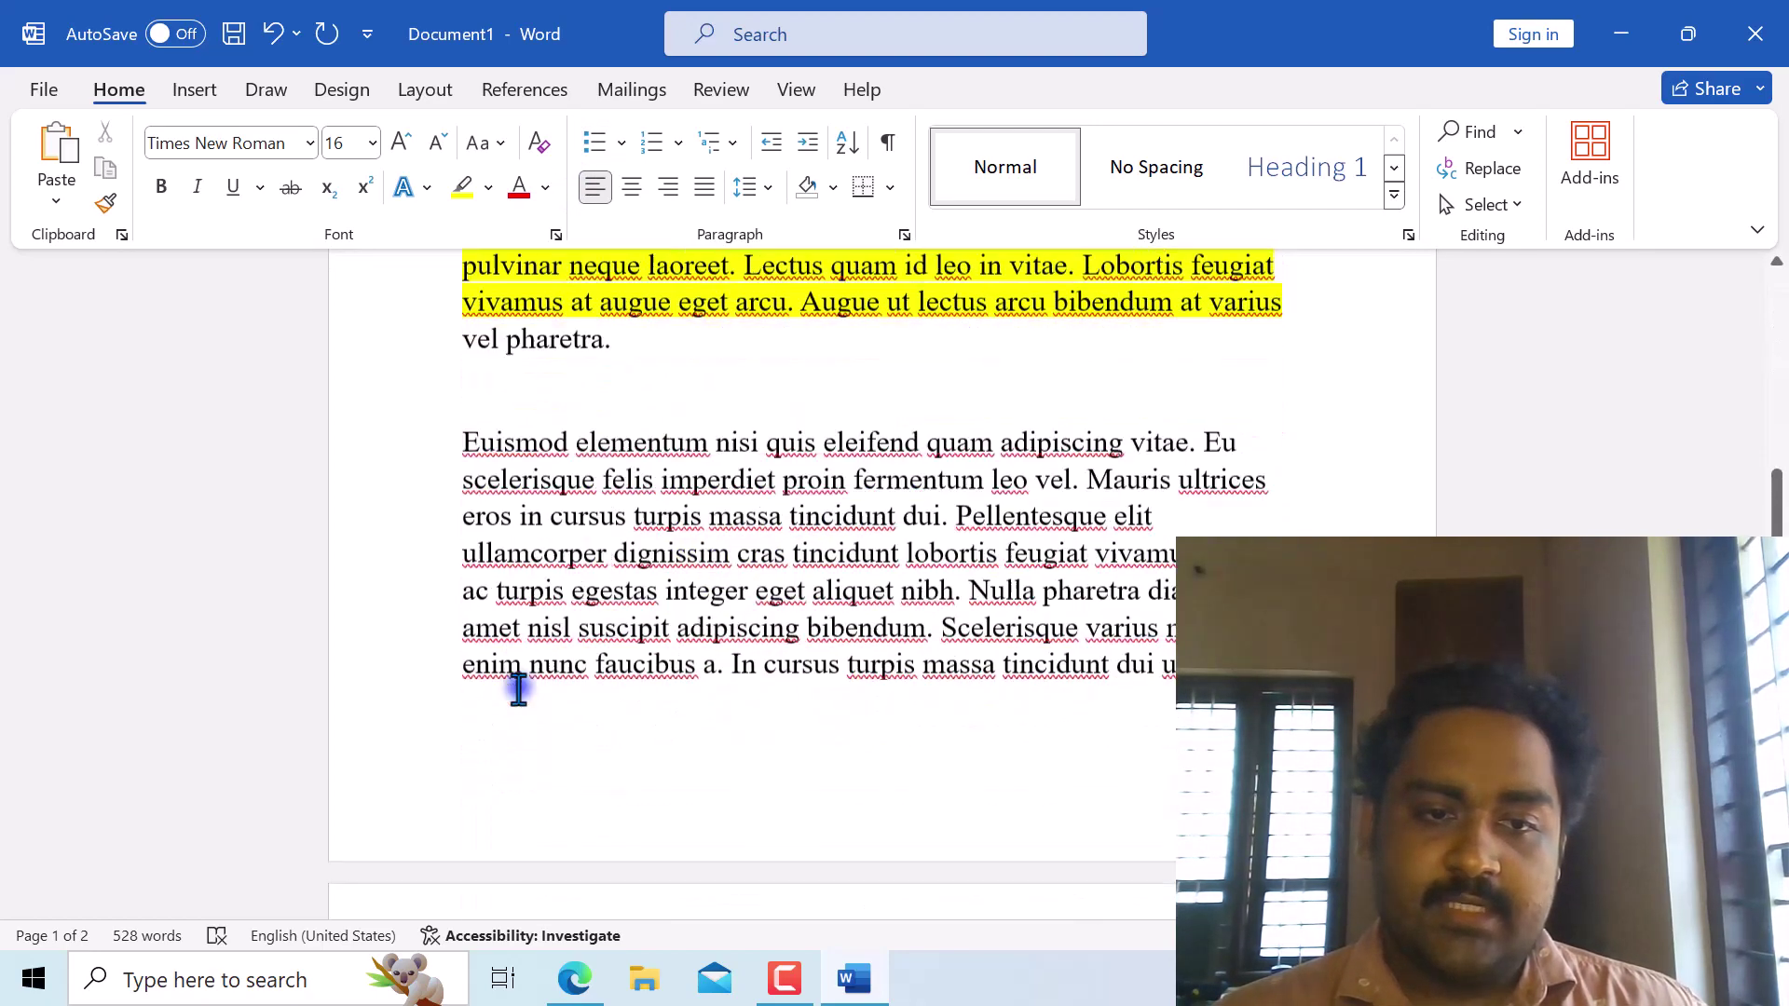
drag(461, 479, 1212, 707)
click(594, 145)
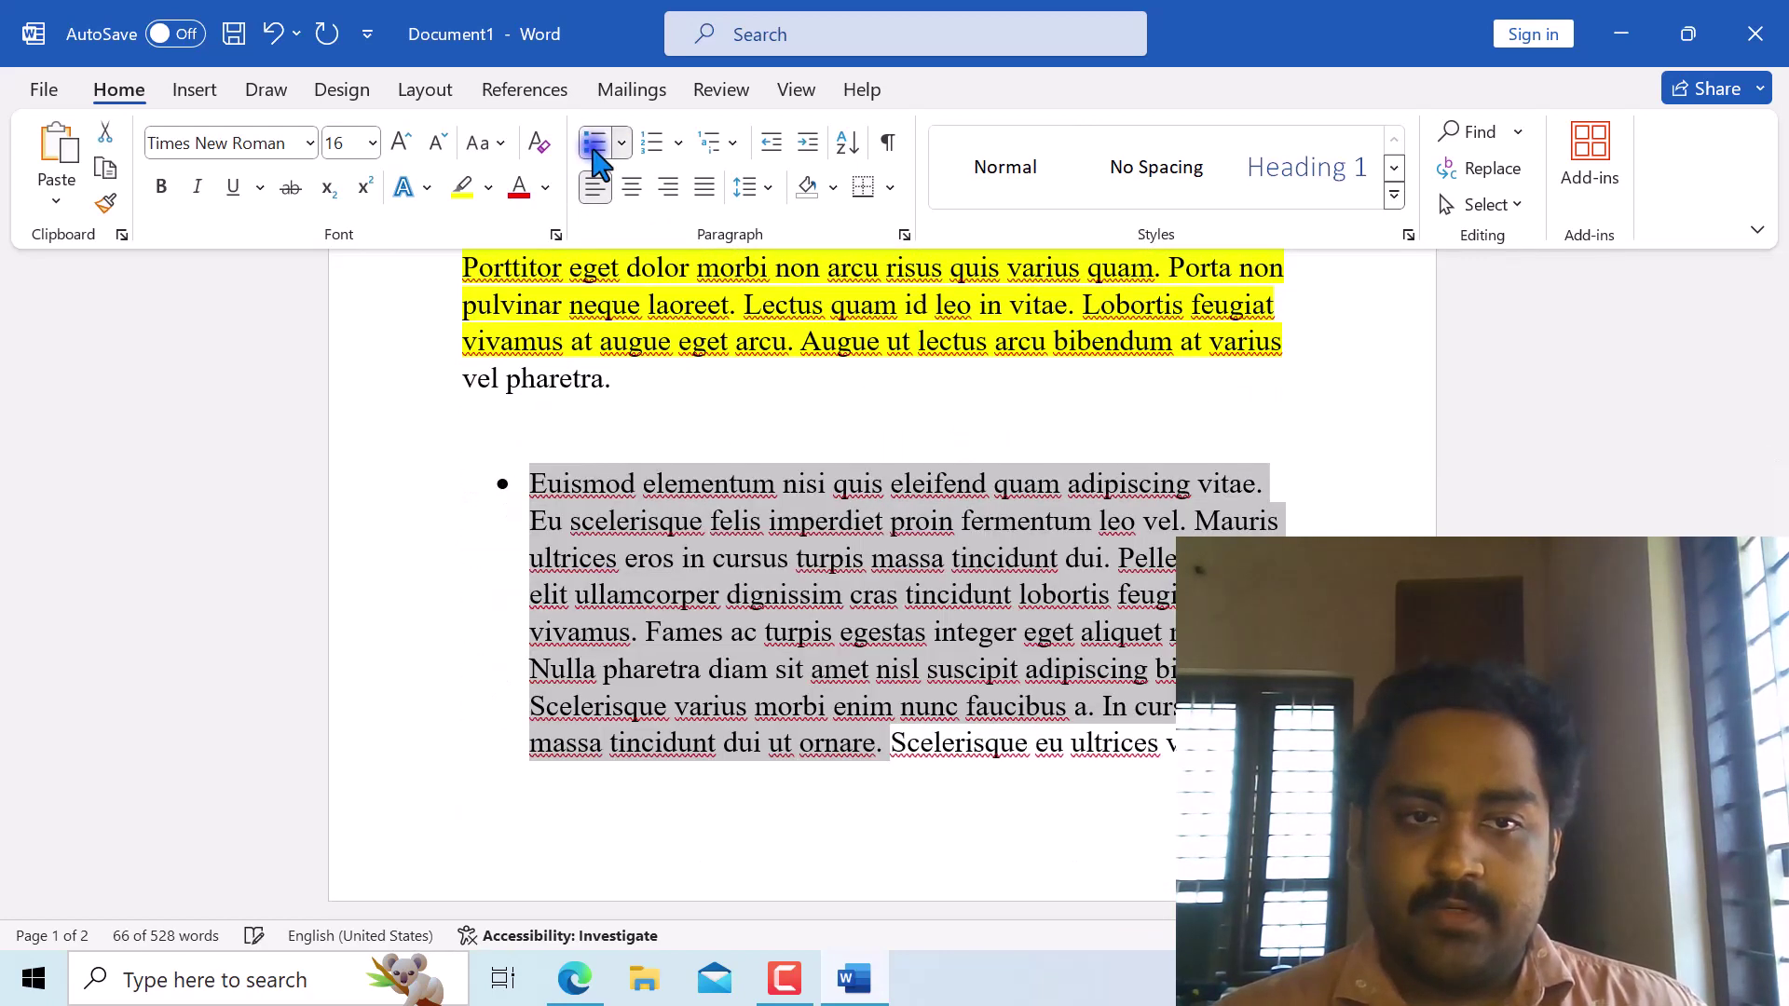
click(594, 147)
click(594, 148)
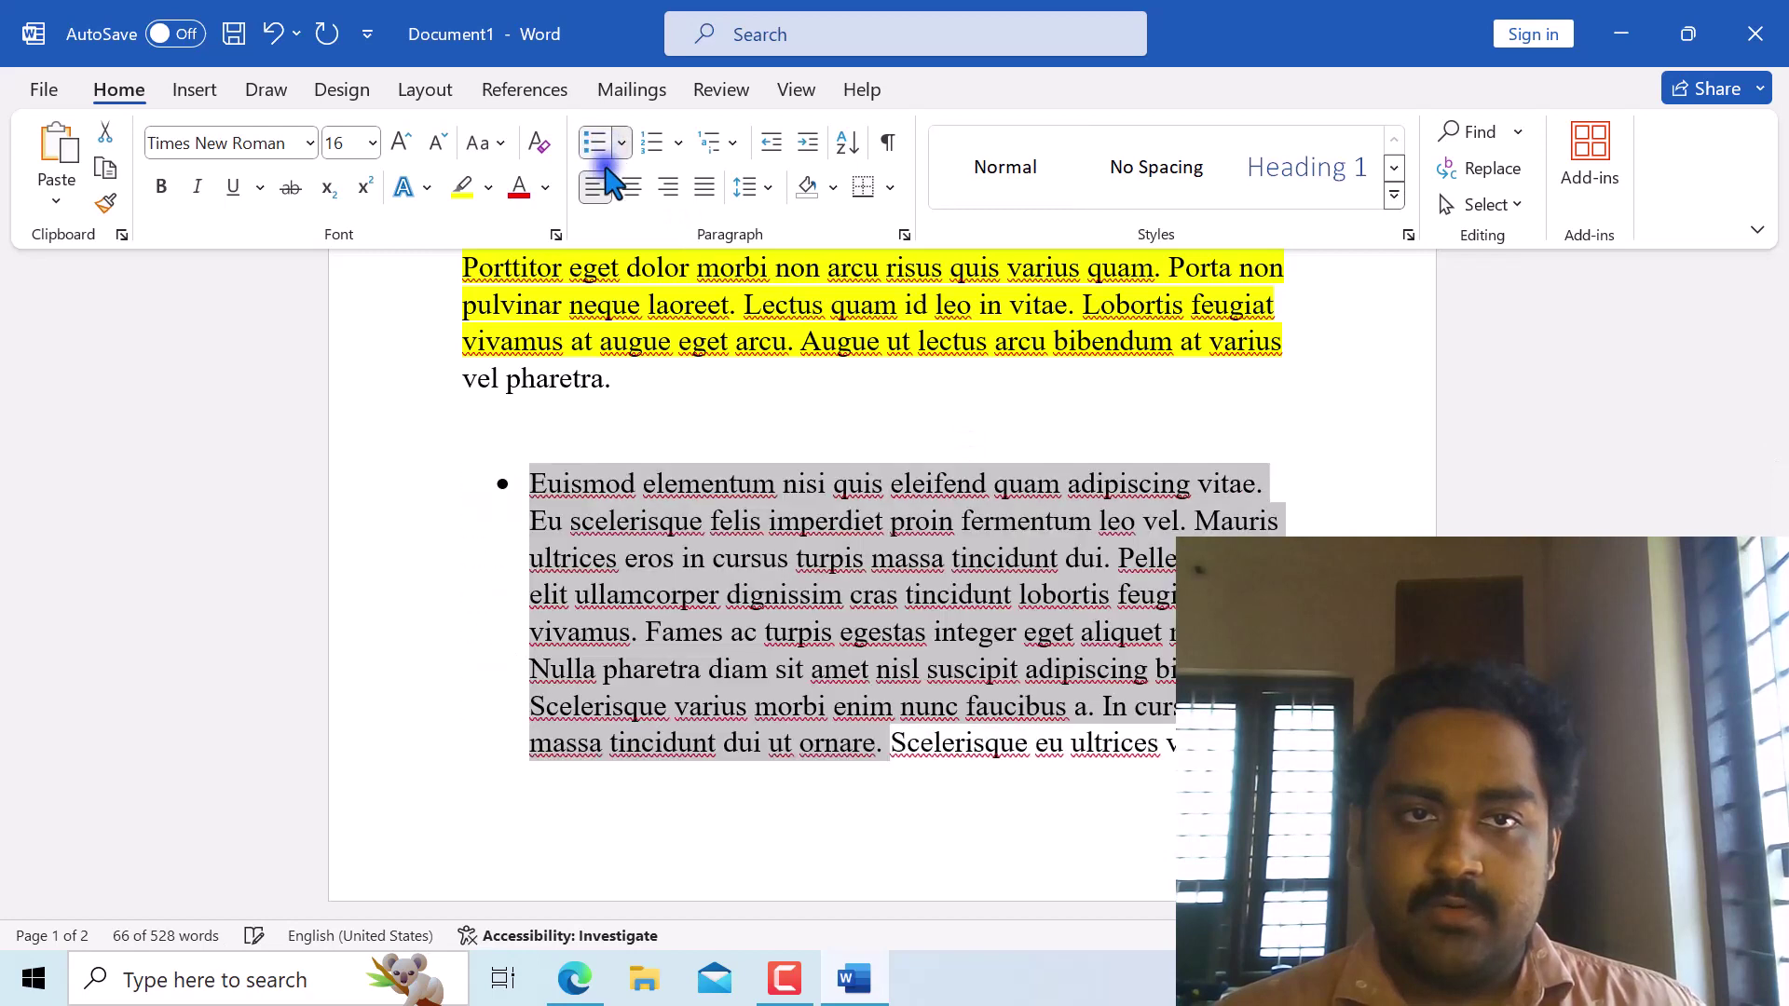
click(531, 503)
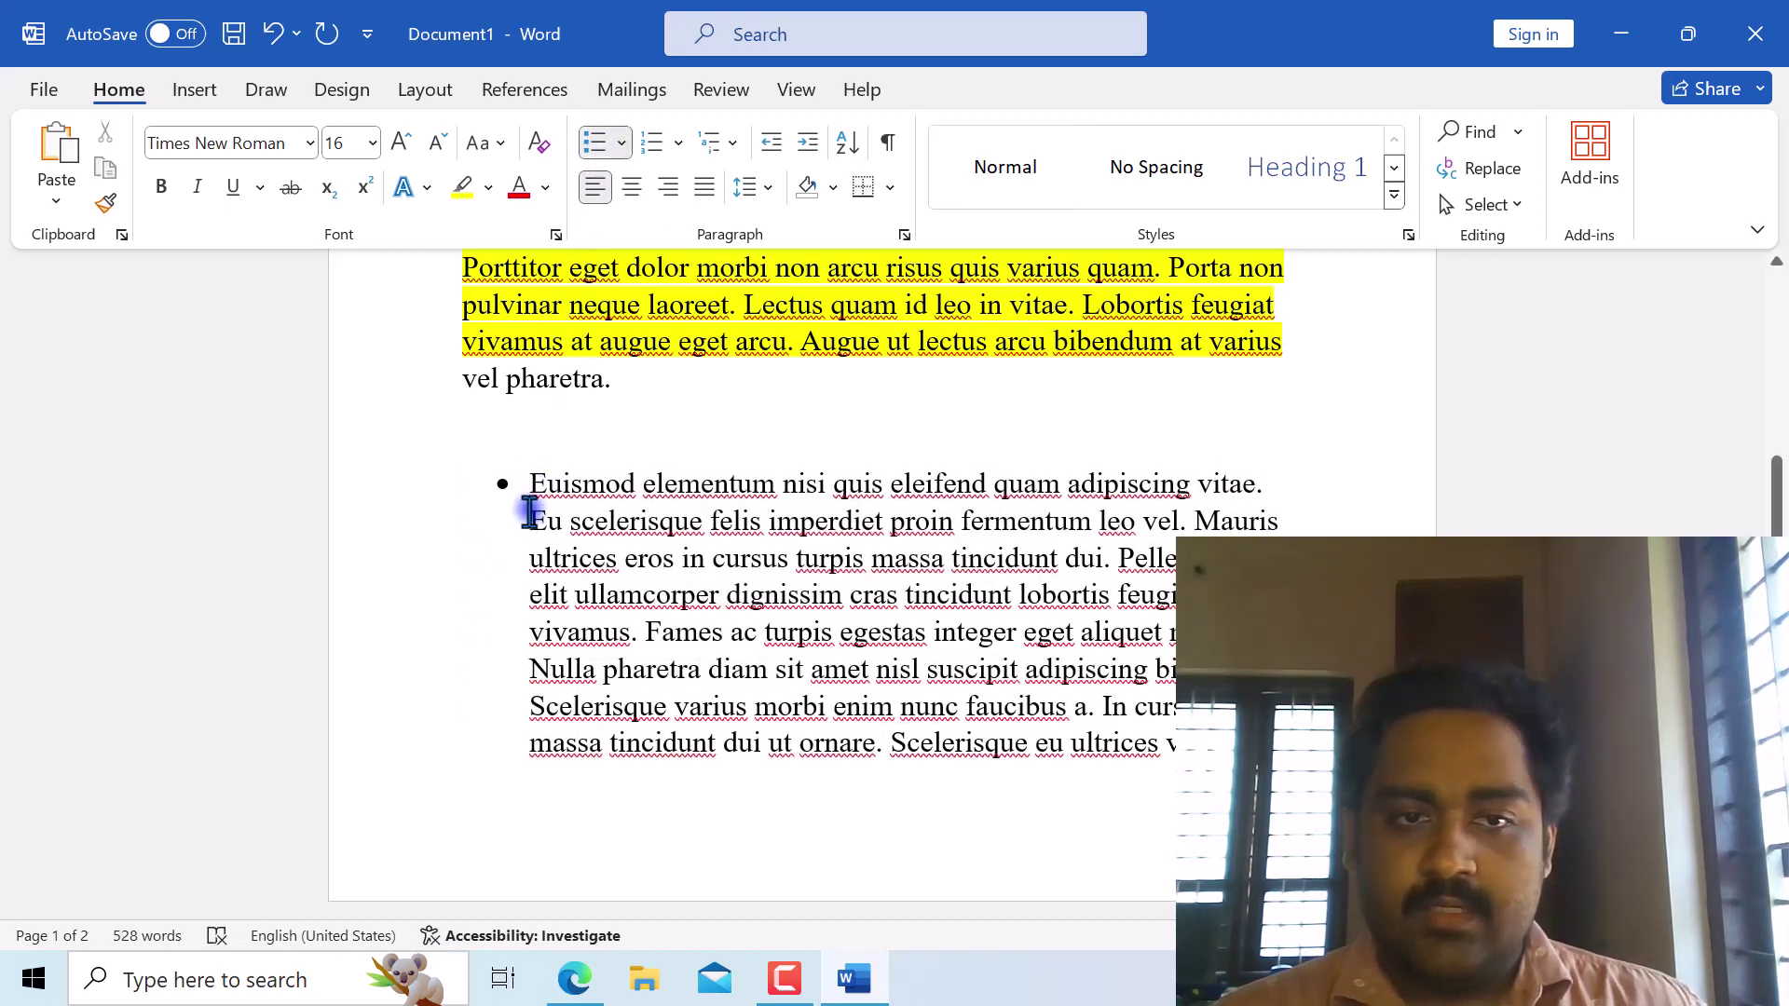
click(601, 147)
click(603, 151)
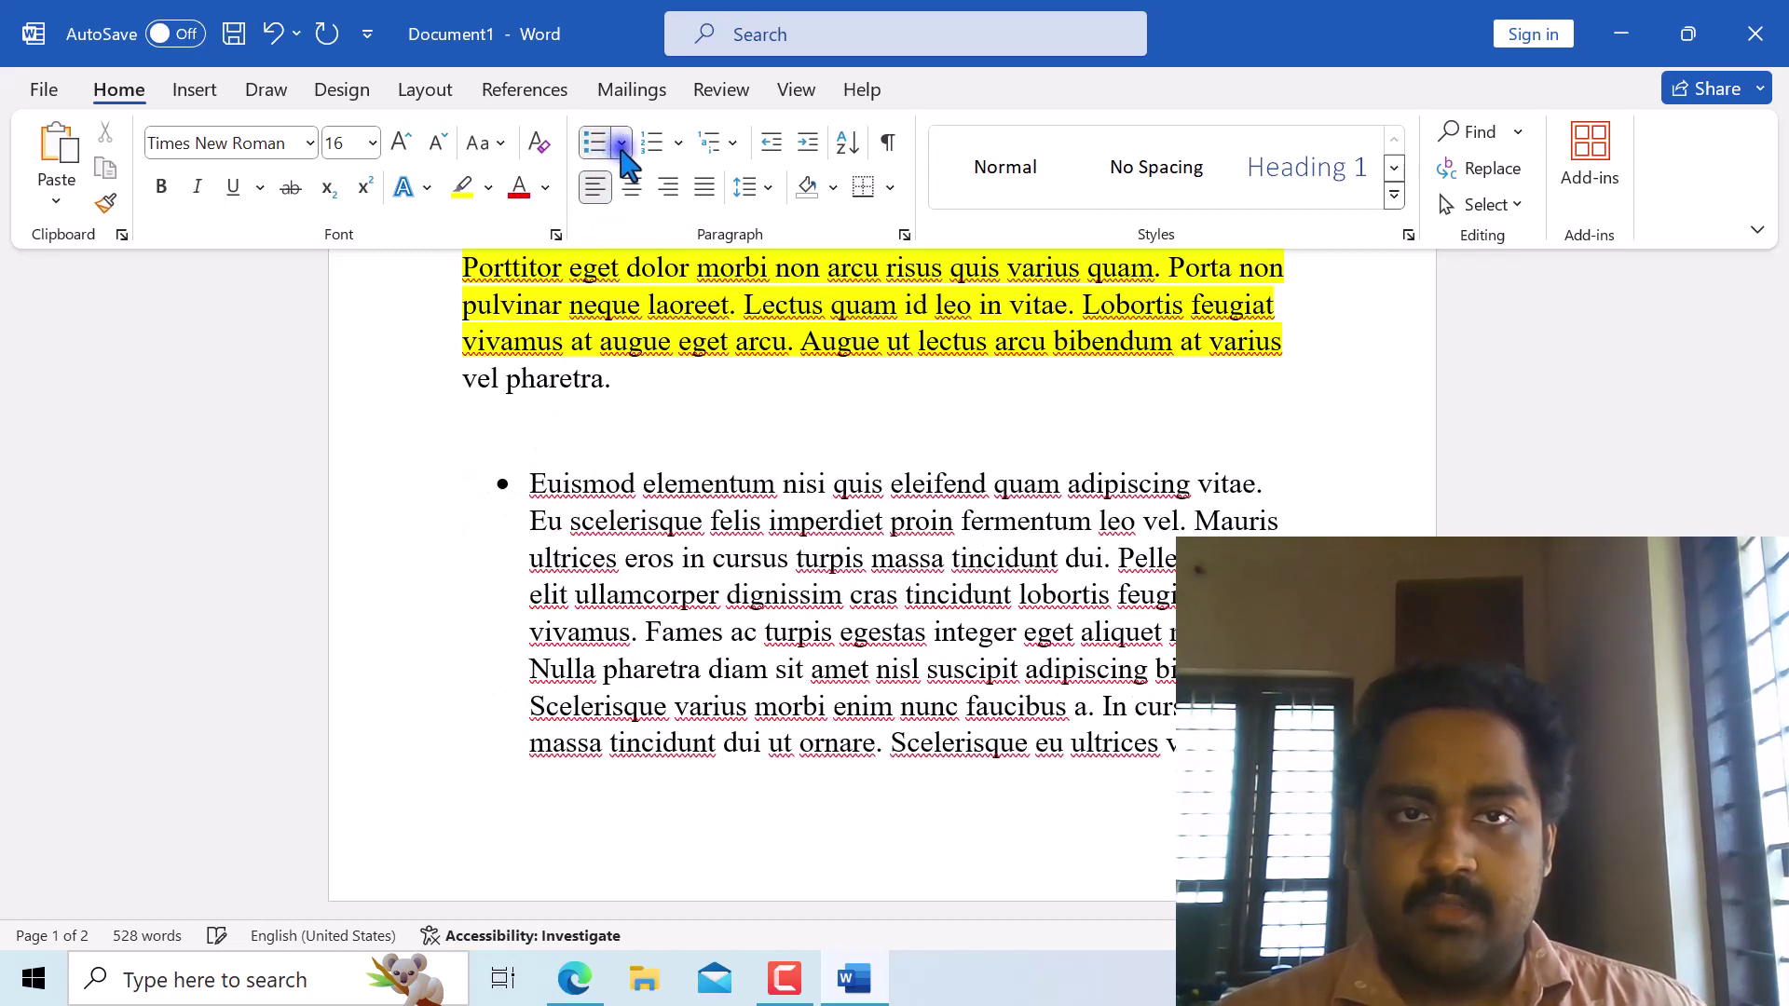
Change the bullet of the "Euismod elementum" paragraph to the arrowhead symbol from the bullet library, previewing the hollow circle first.
click(621, 146)
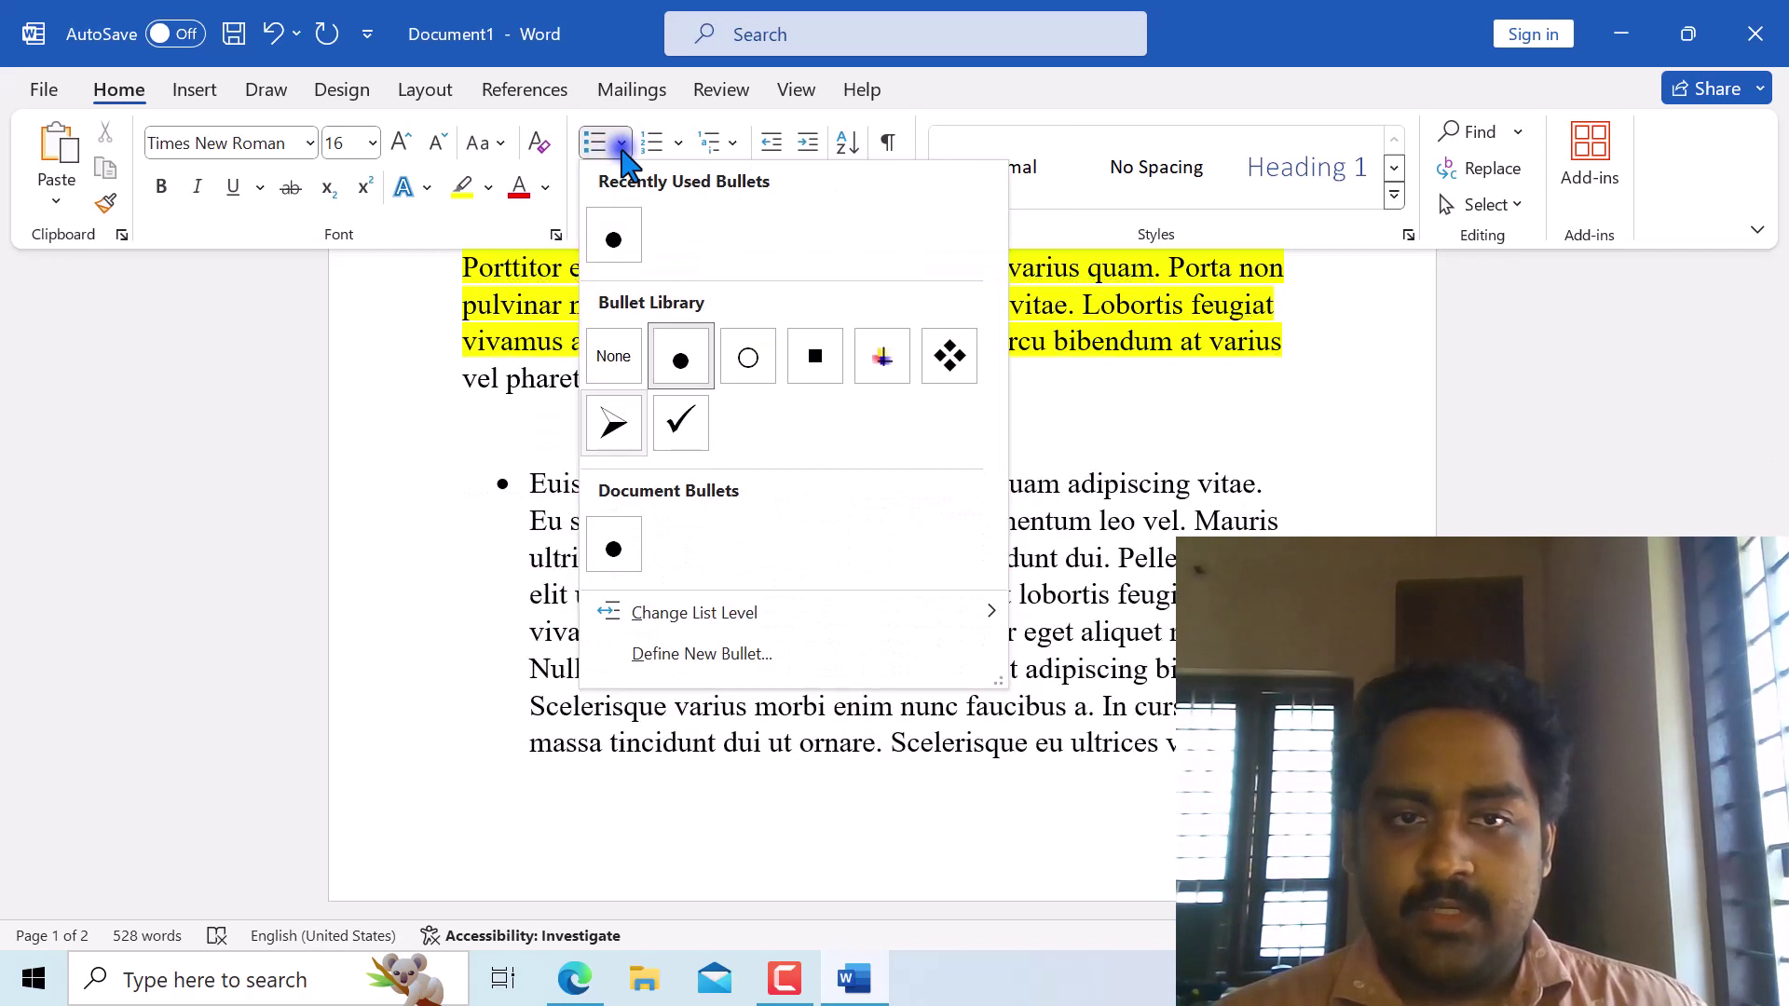
key(Down)
key(Right)
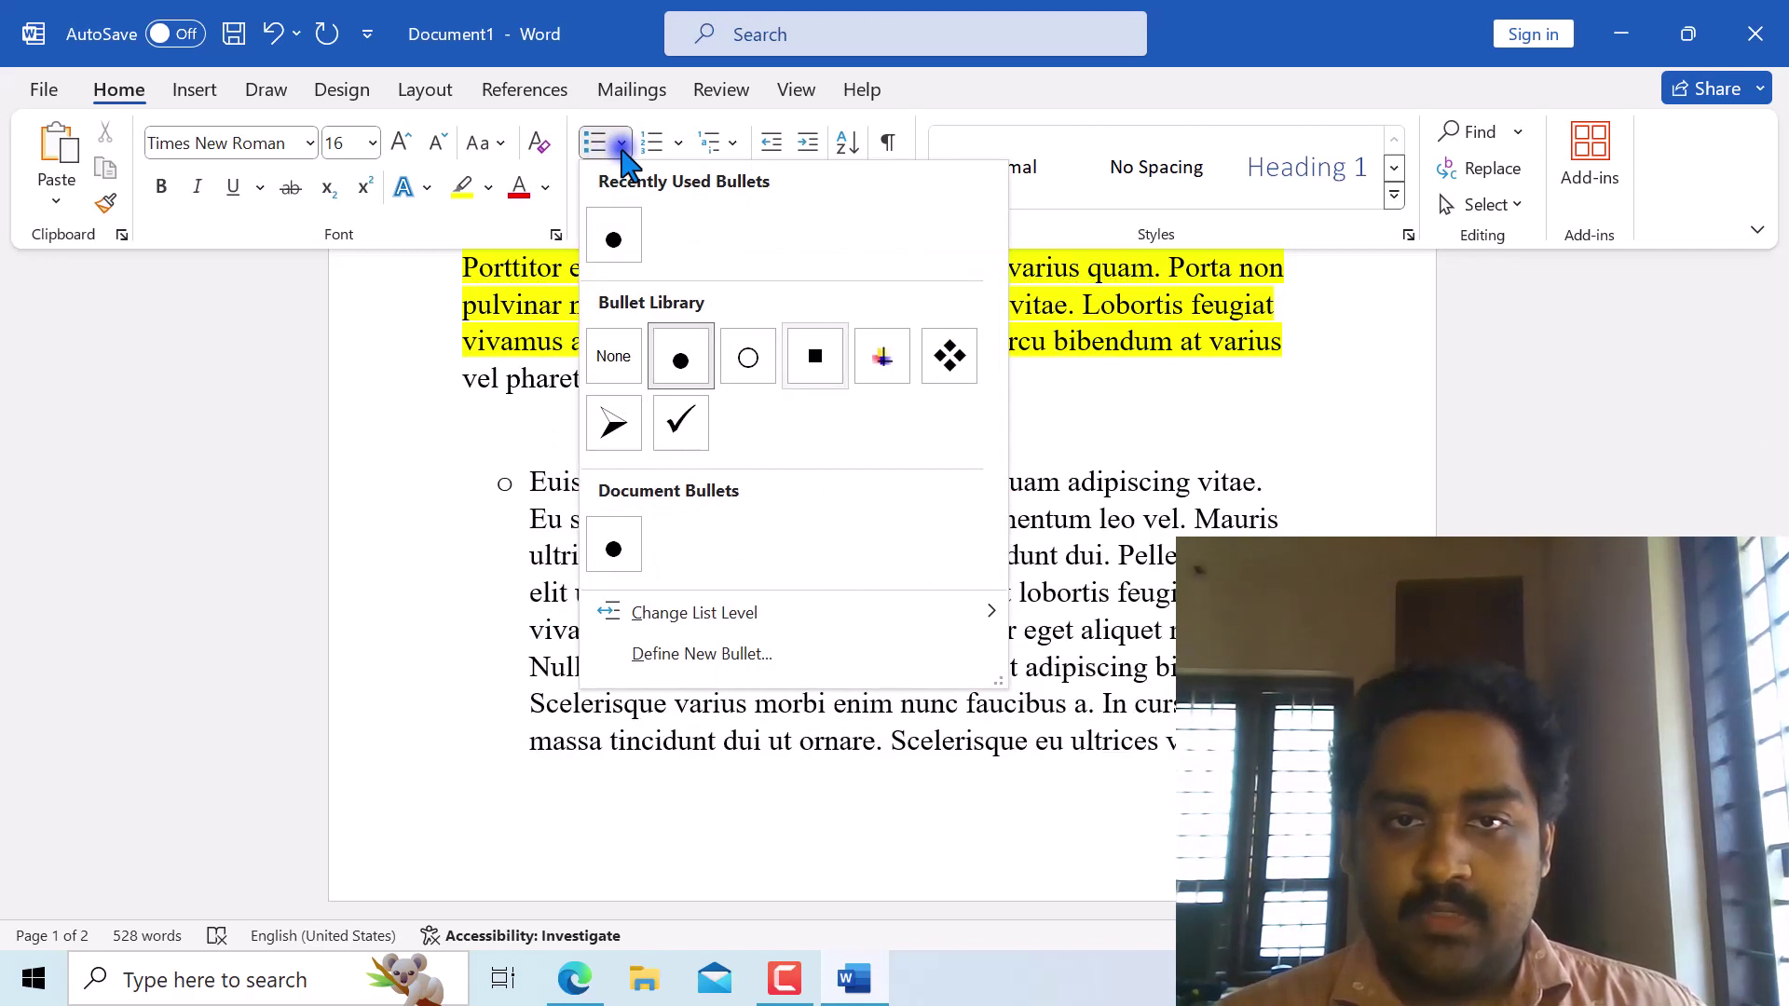
key(Right)
key(Right)
key(Left)
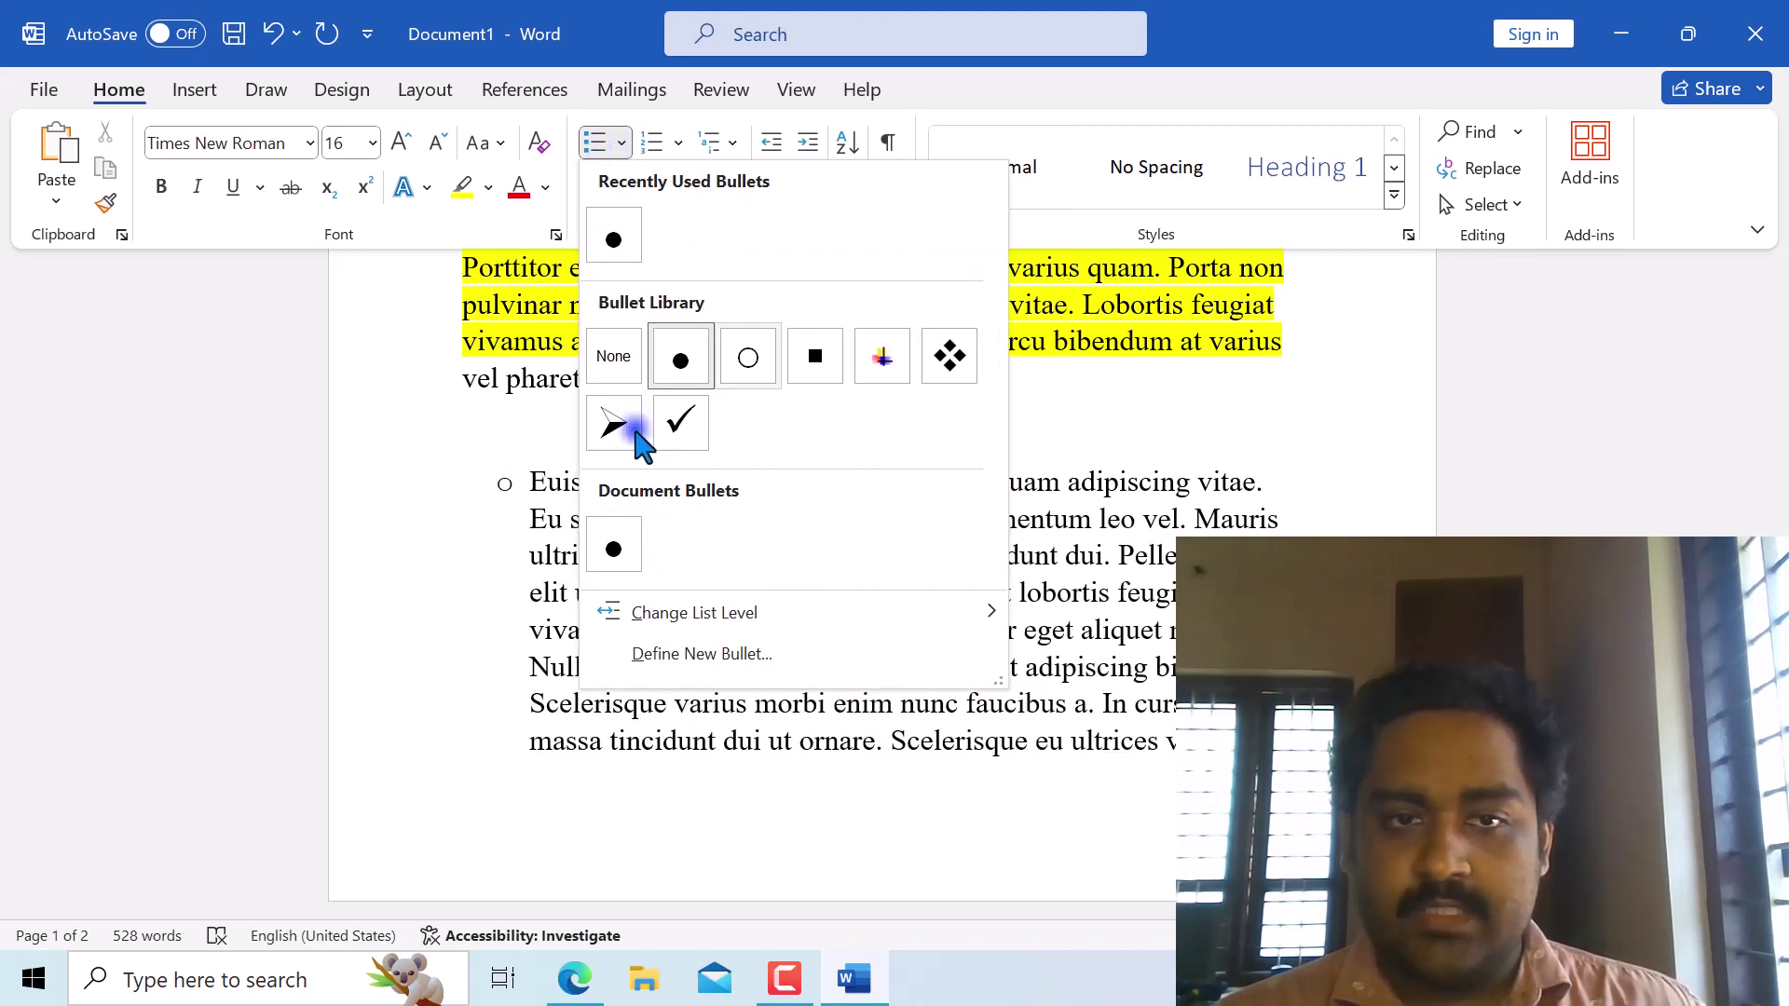
click(623, 427)
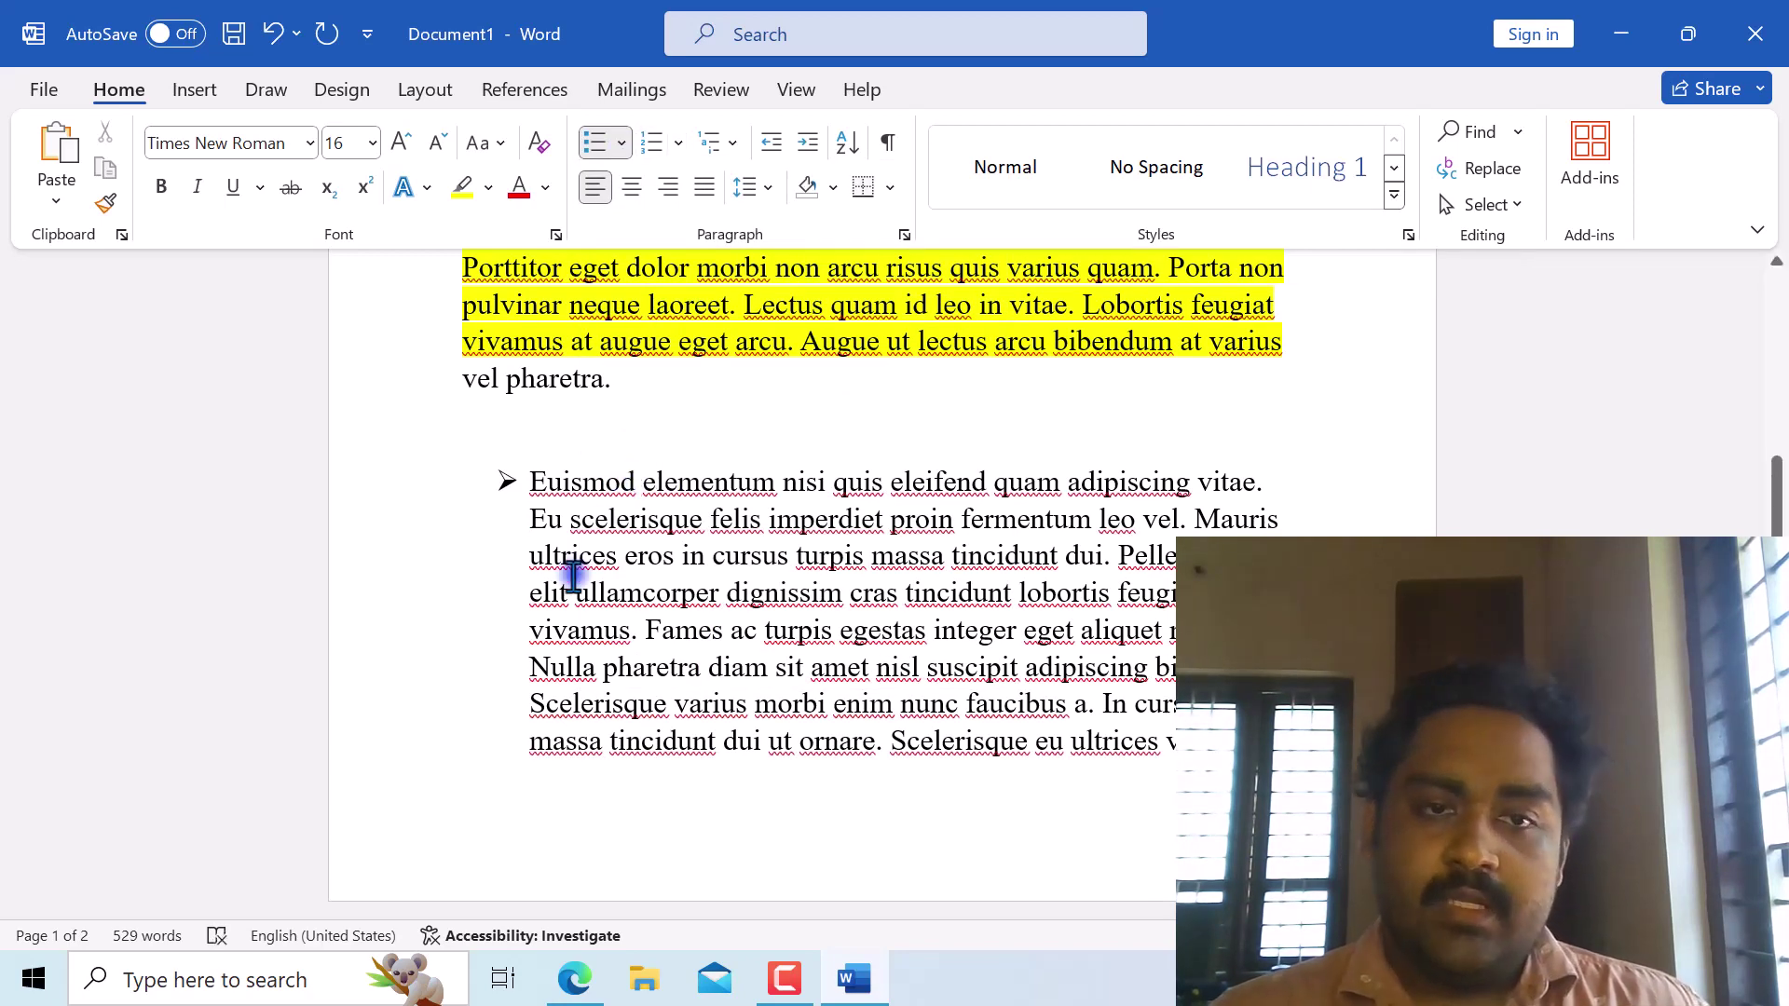
Replace the arrowhead bullet of the "Euismod elementum" paragraph with the "1. 2. 3." numbering format.
drag(522, 667, 1165, 746)
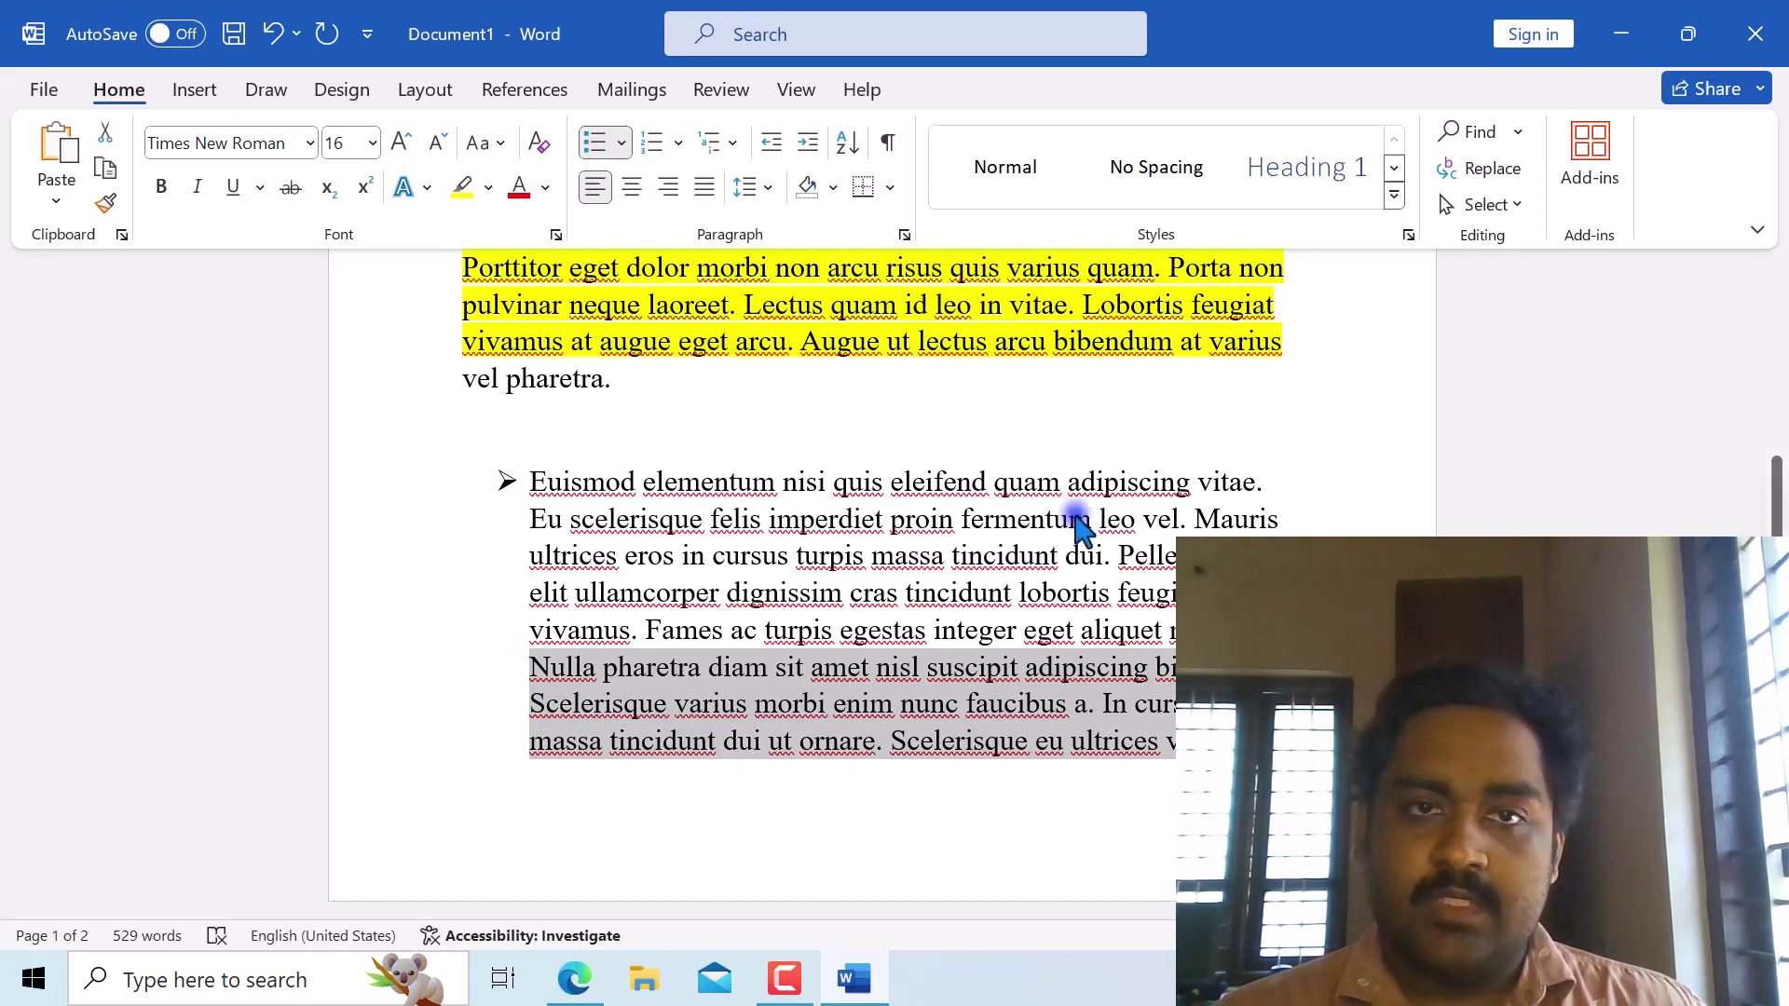
click(679, 149)
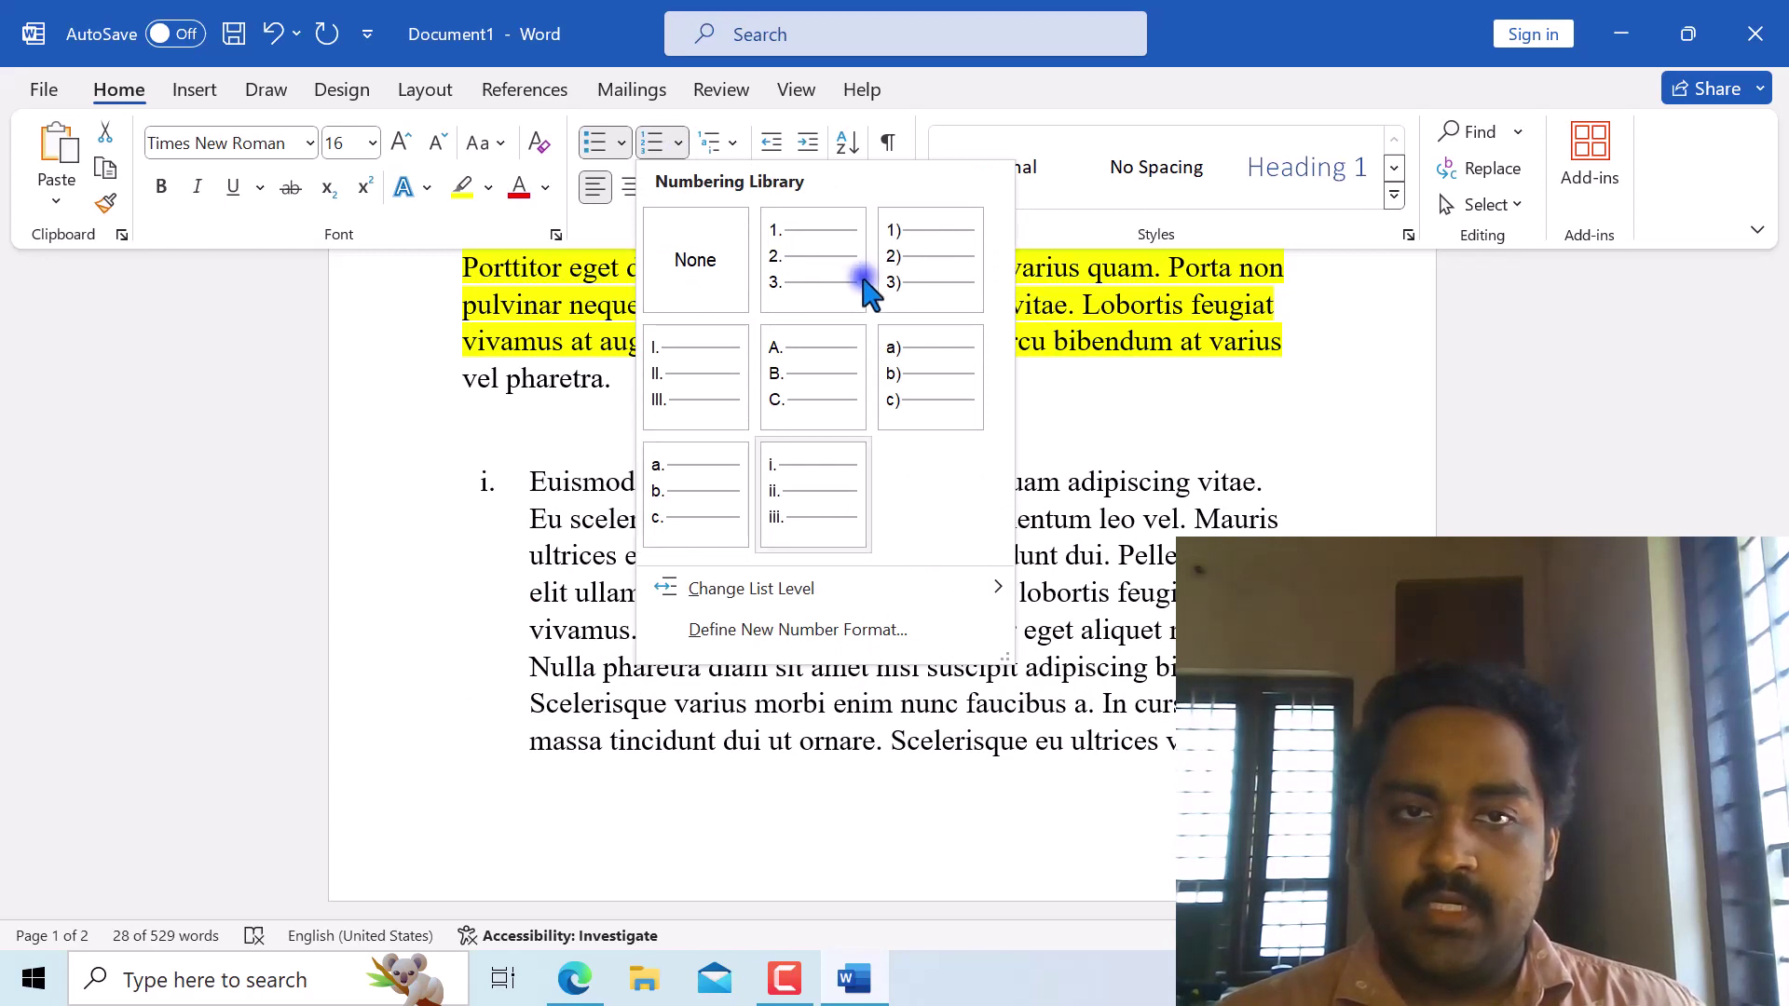
click(807, 296)
click(665, 418)
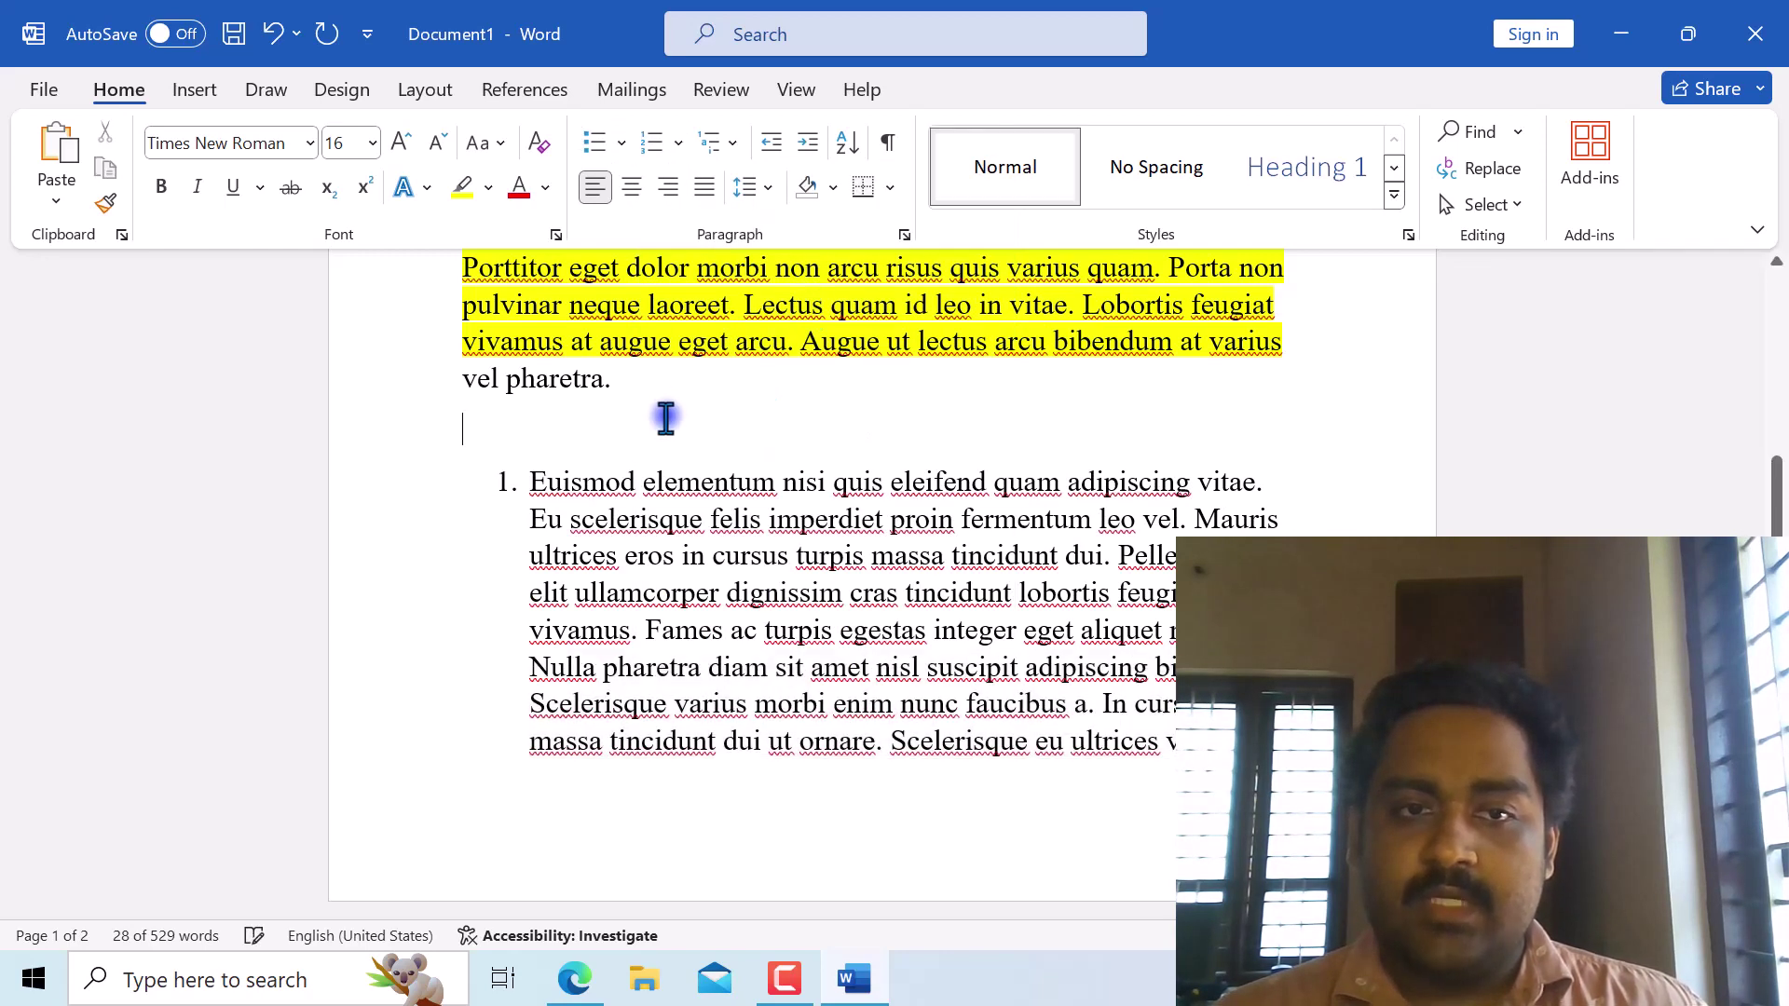
Try the "1 Heading 1, 1.1 Heading 2" multilevel list on the "Vitae aliquet" paragraph and undo it.
scroll(667, 417, down, 7)
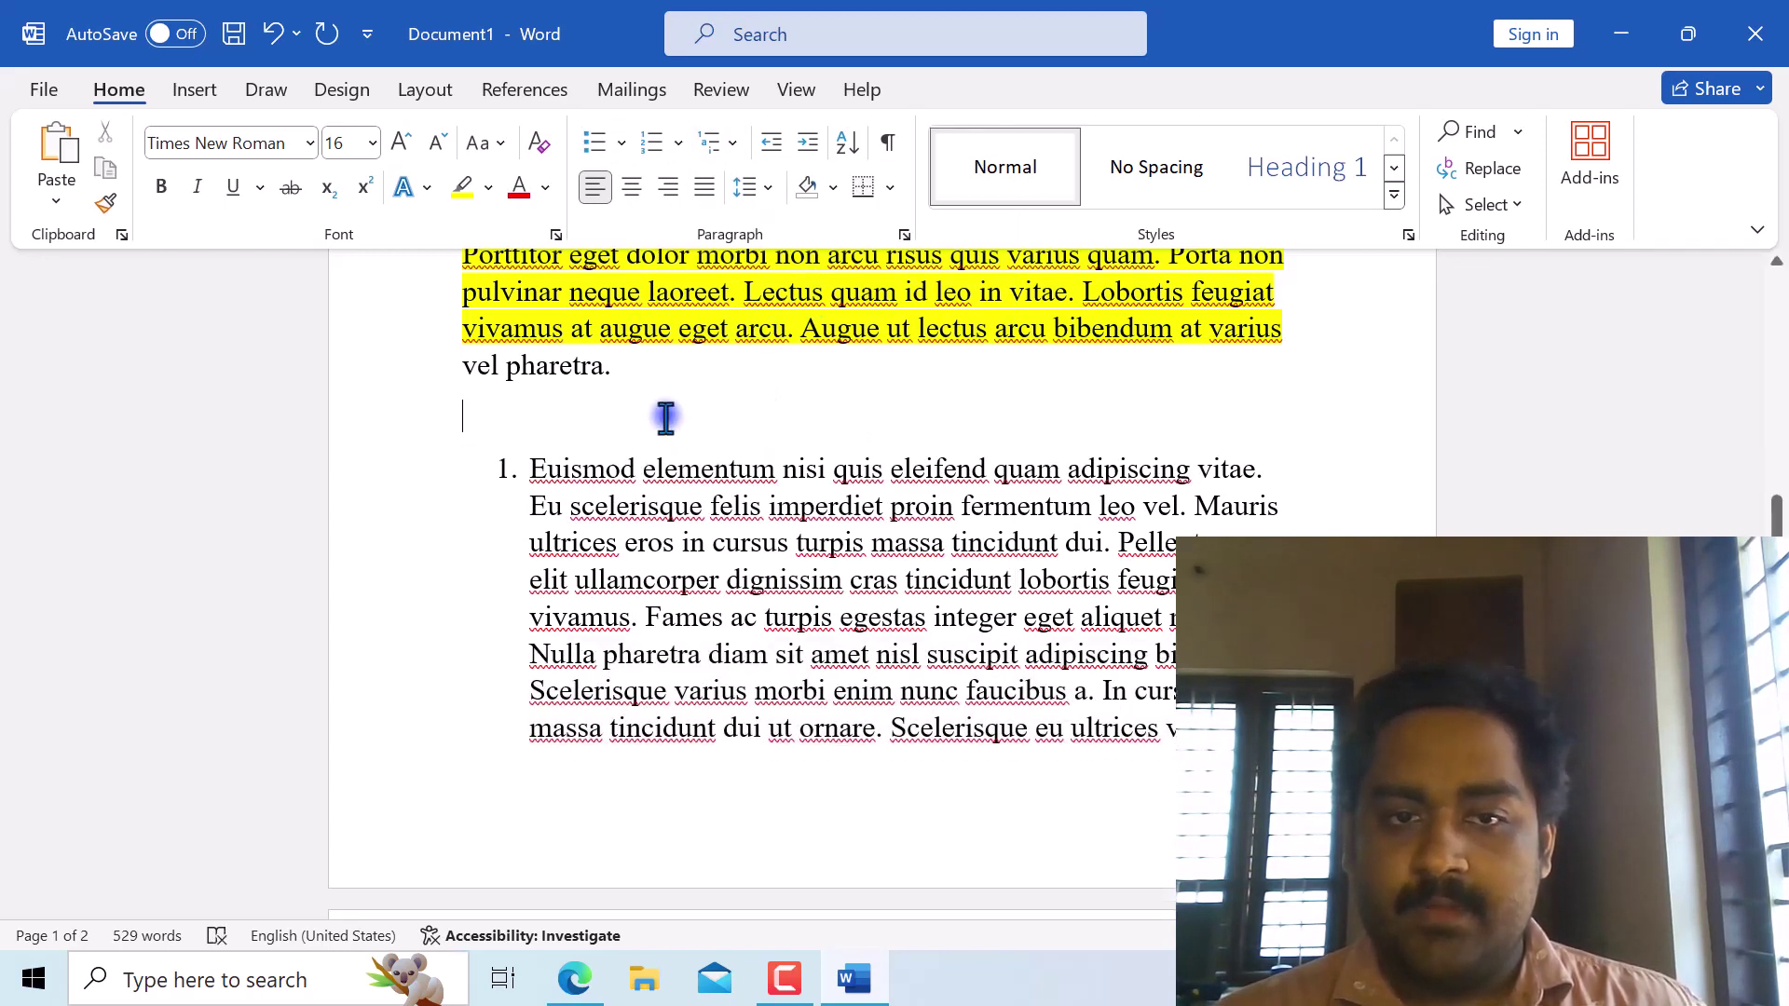
click(463, 545)
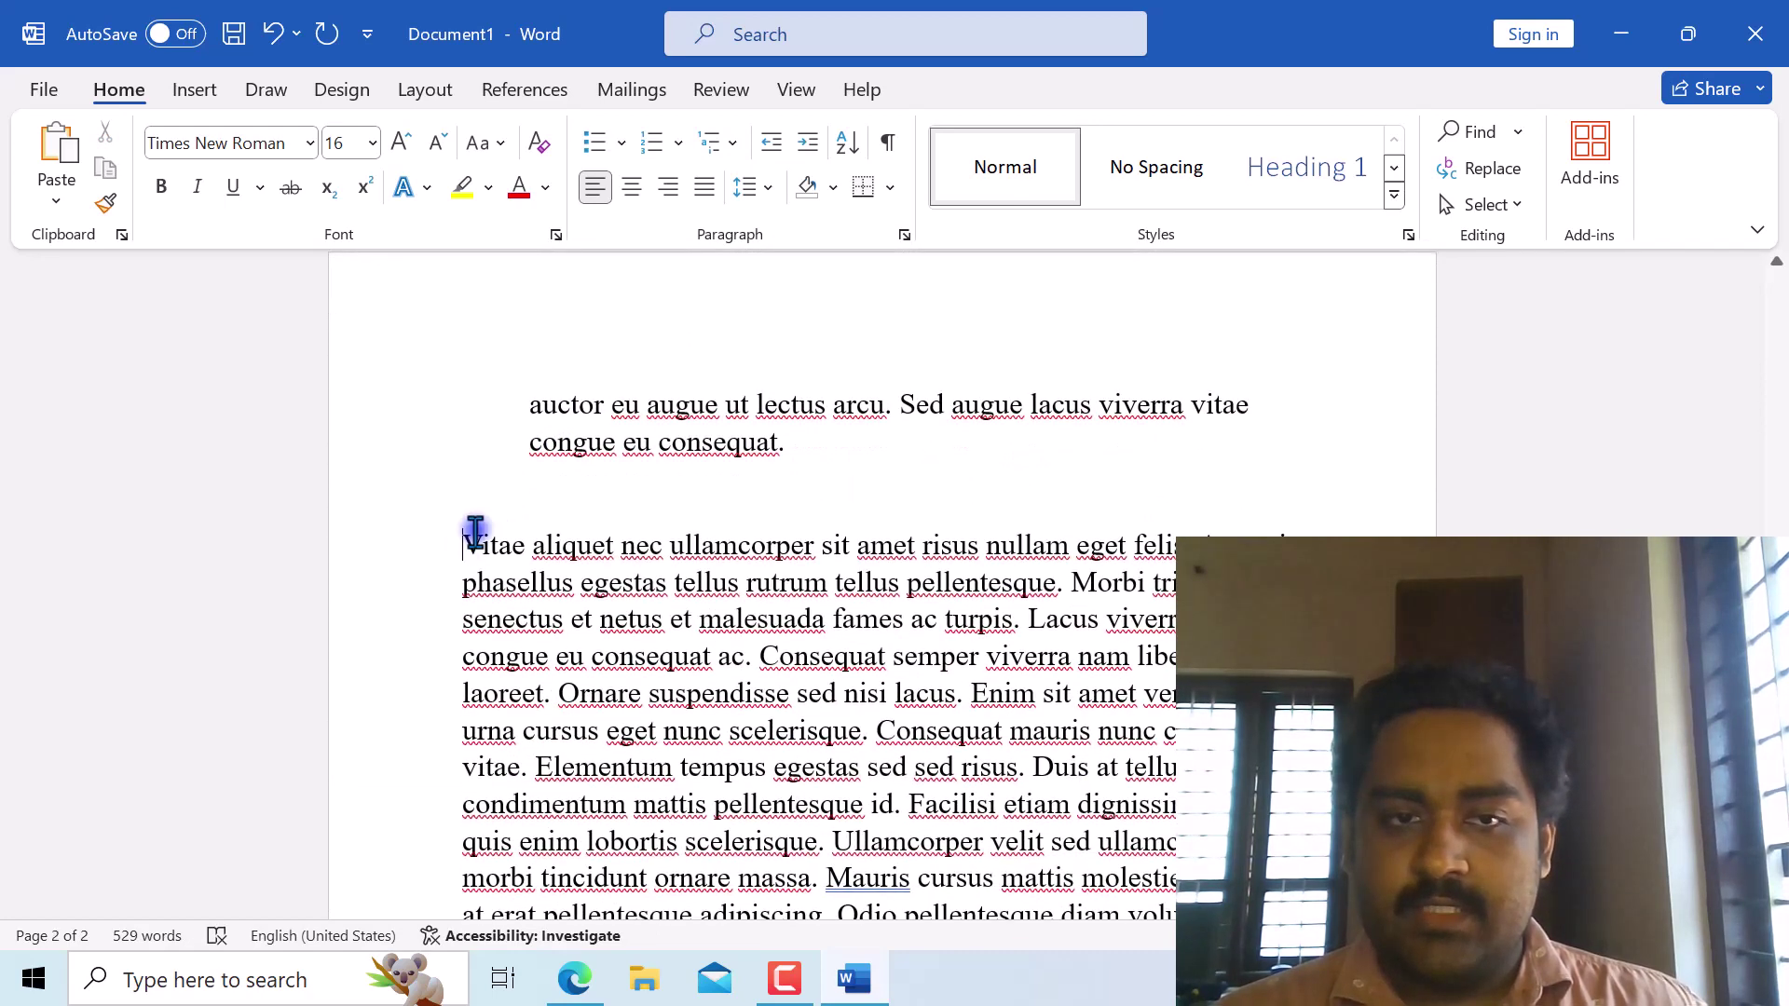
click(729, 148)
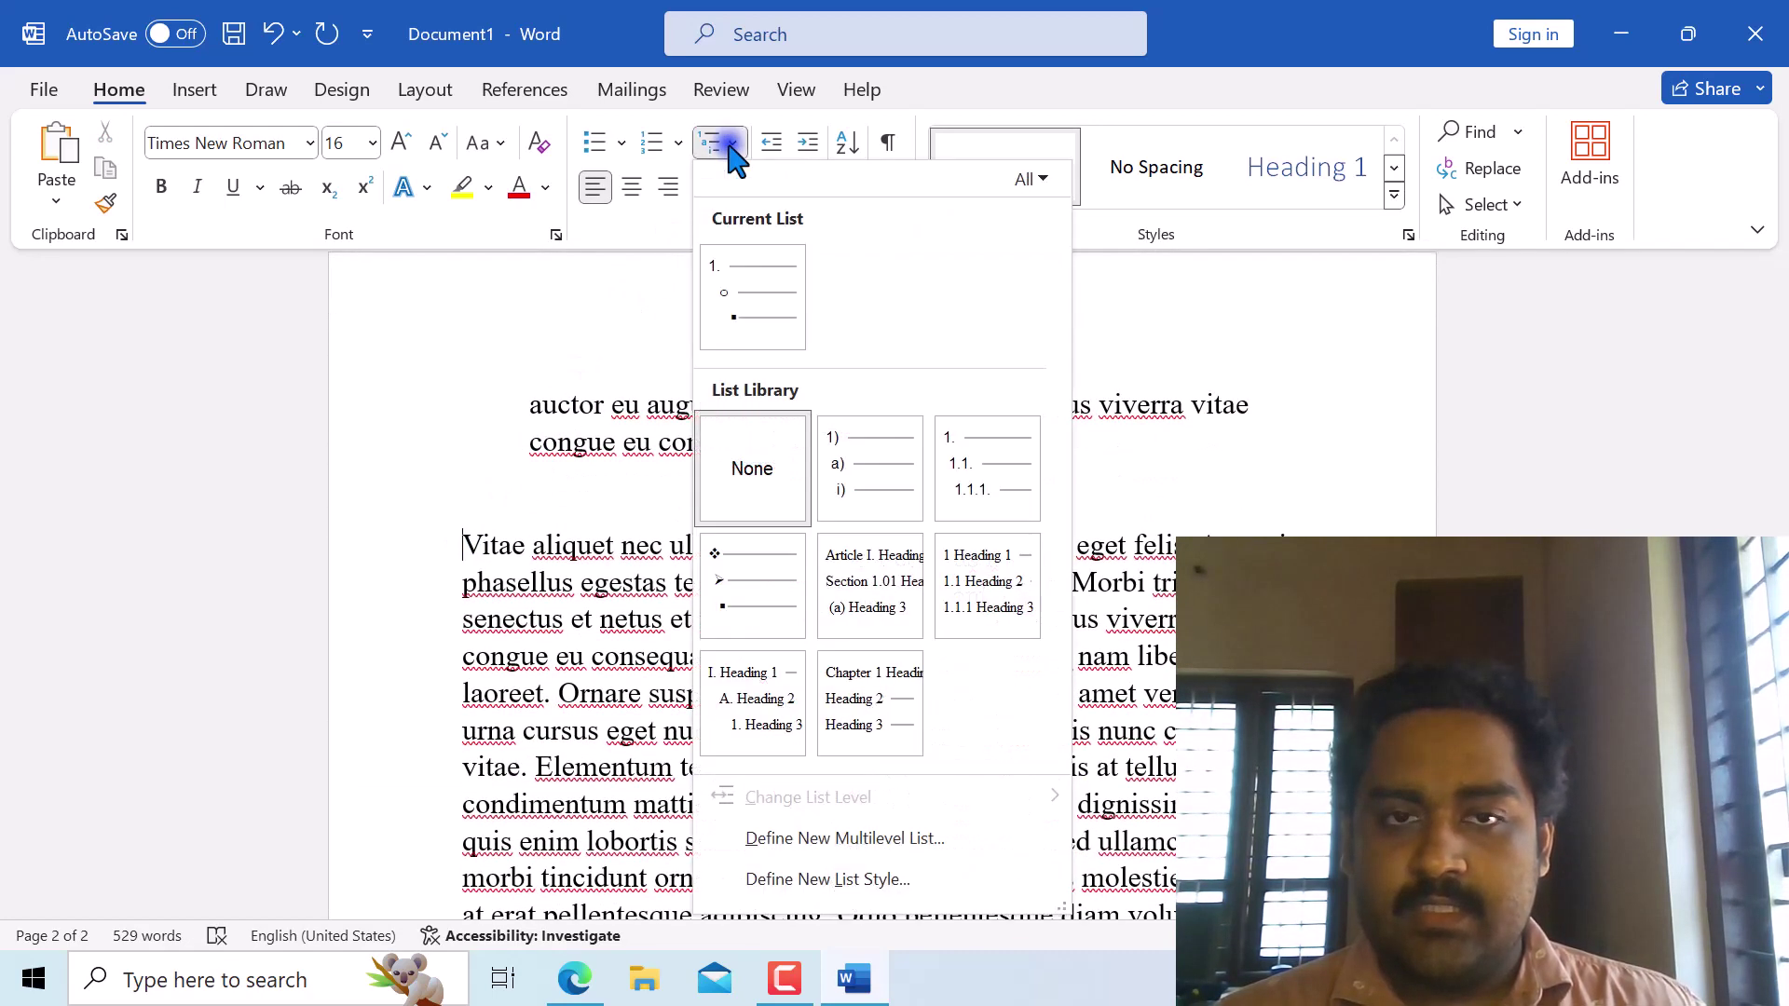
mouse_move(1006, 601)
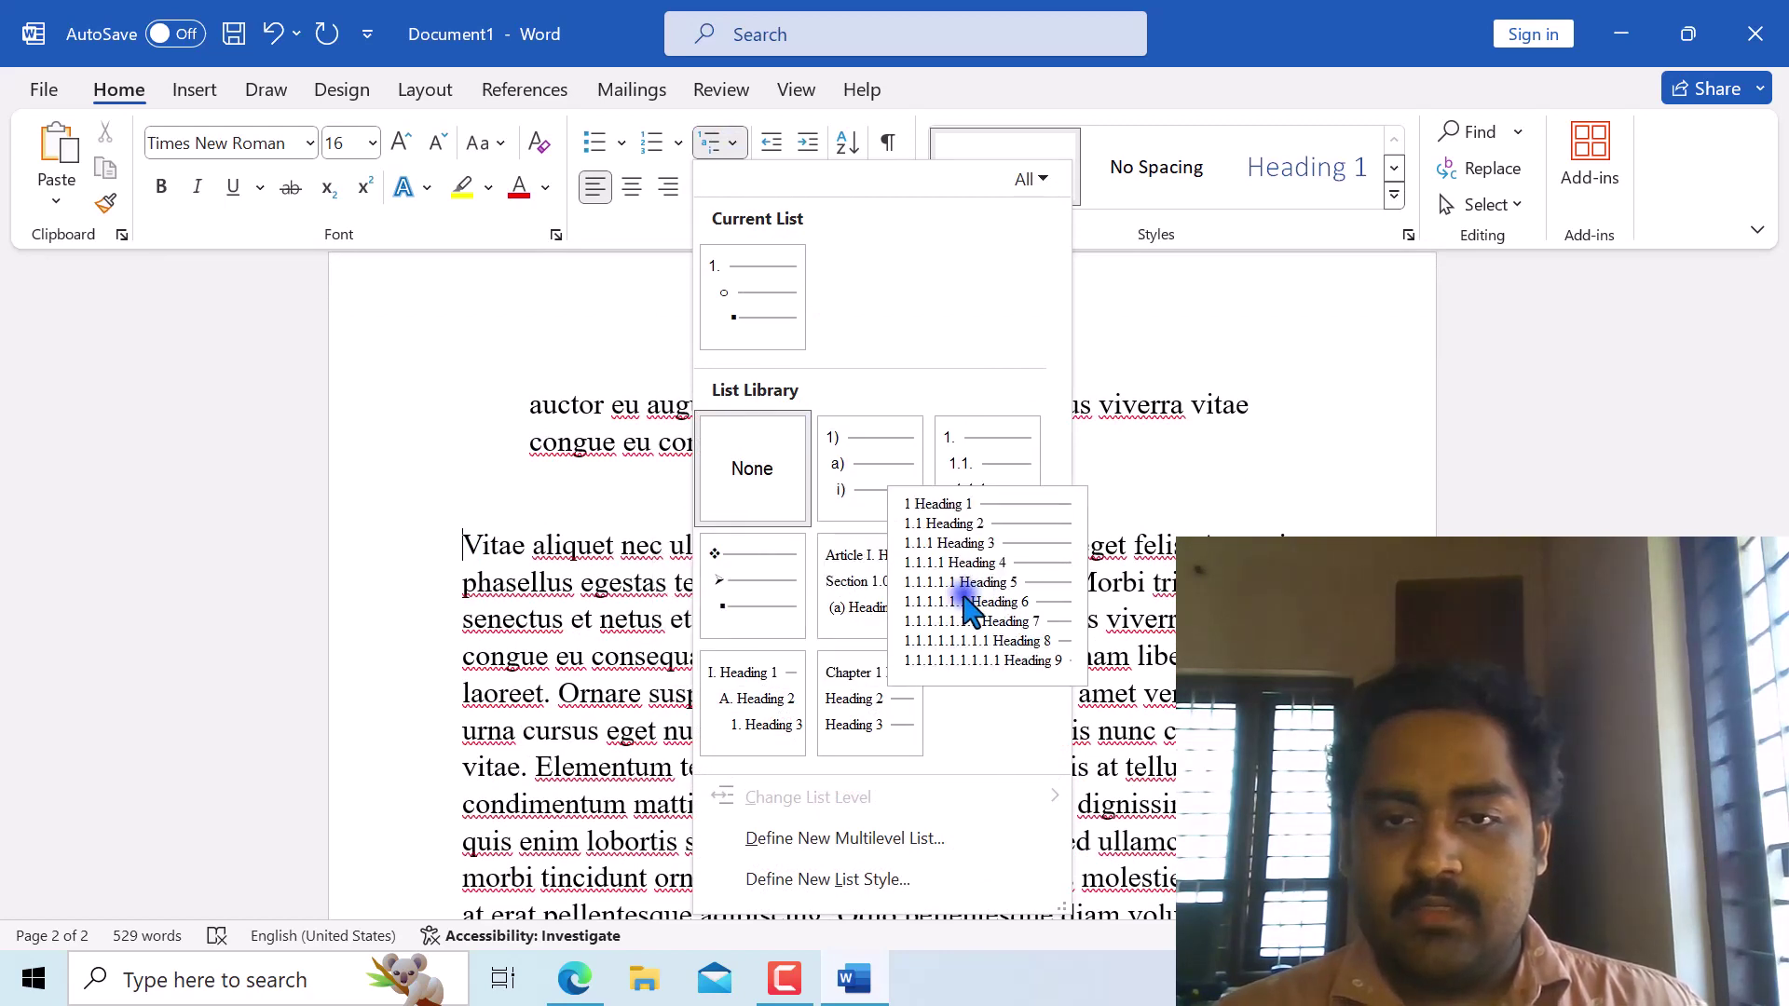
key(Escape)
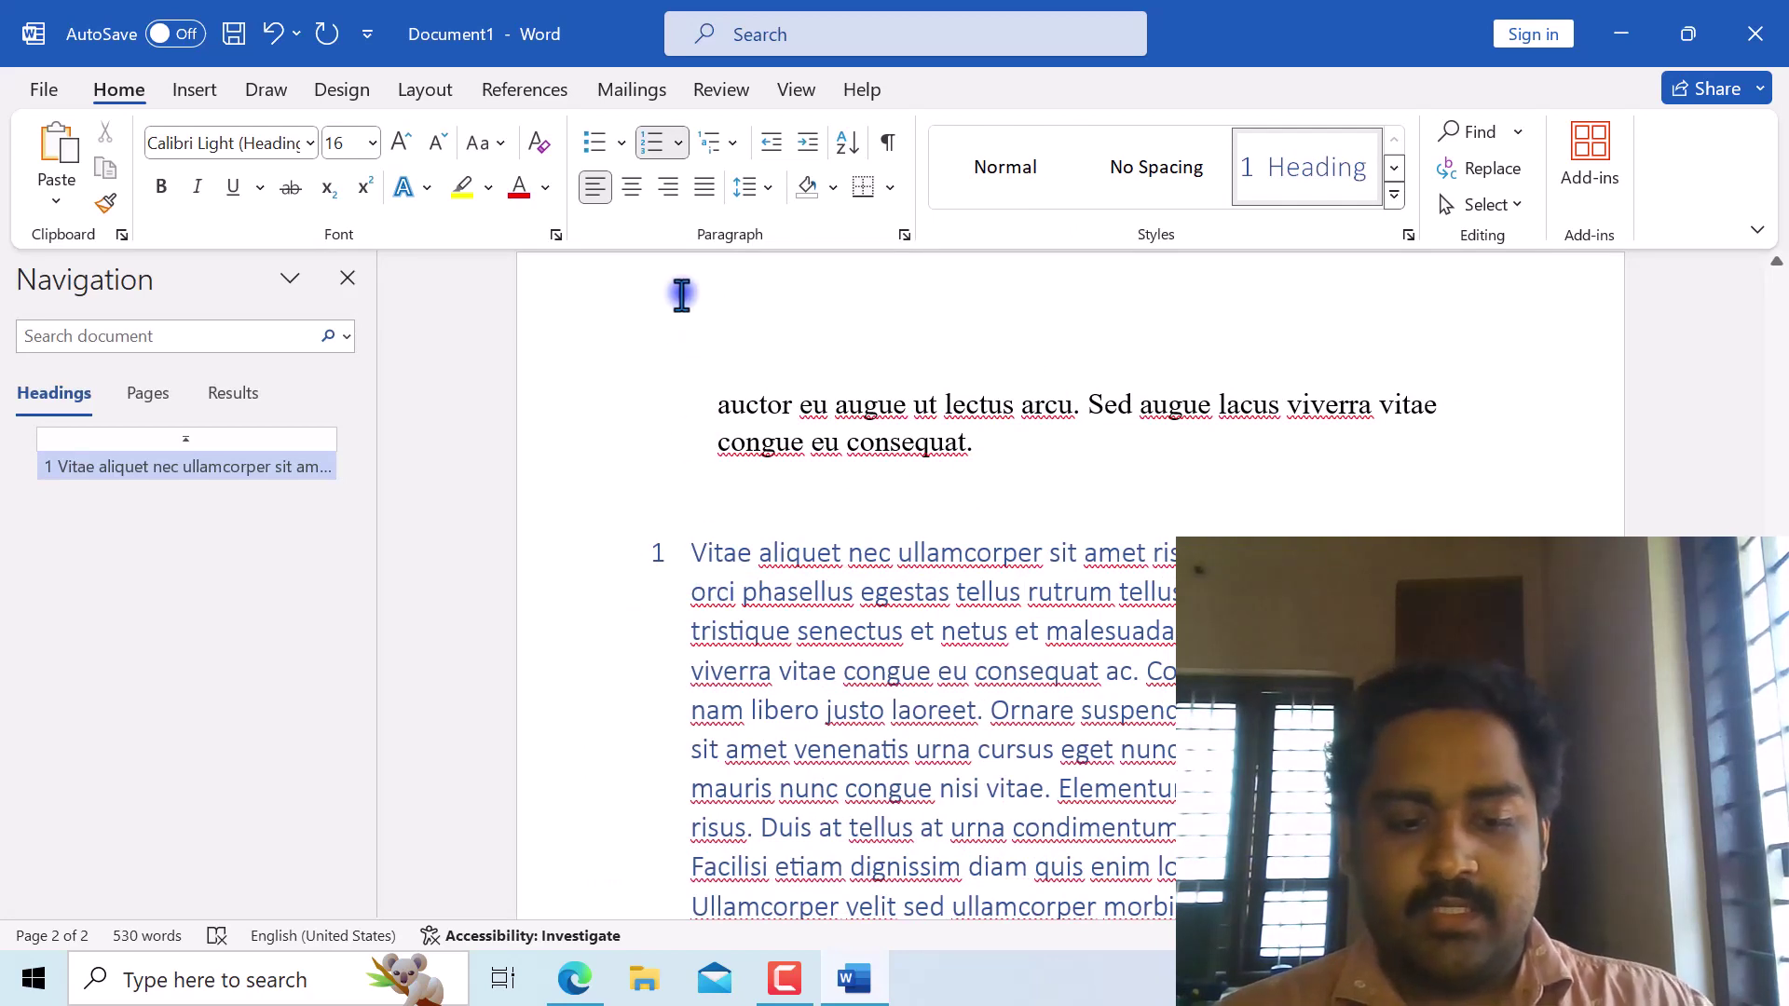
key(ctrl+z)
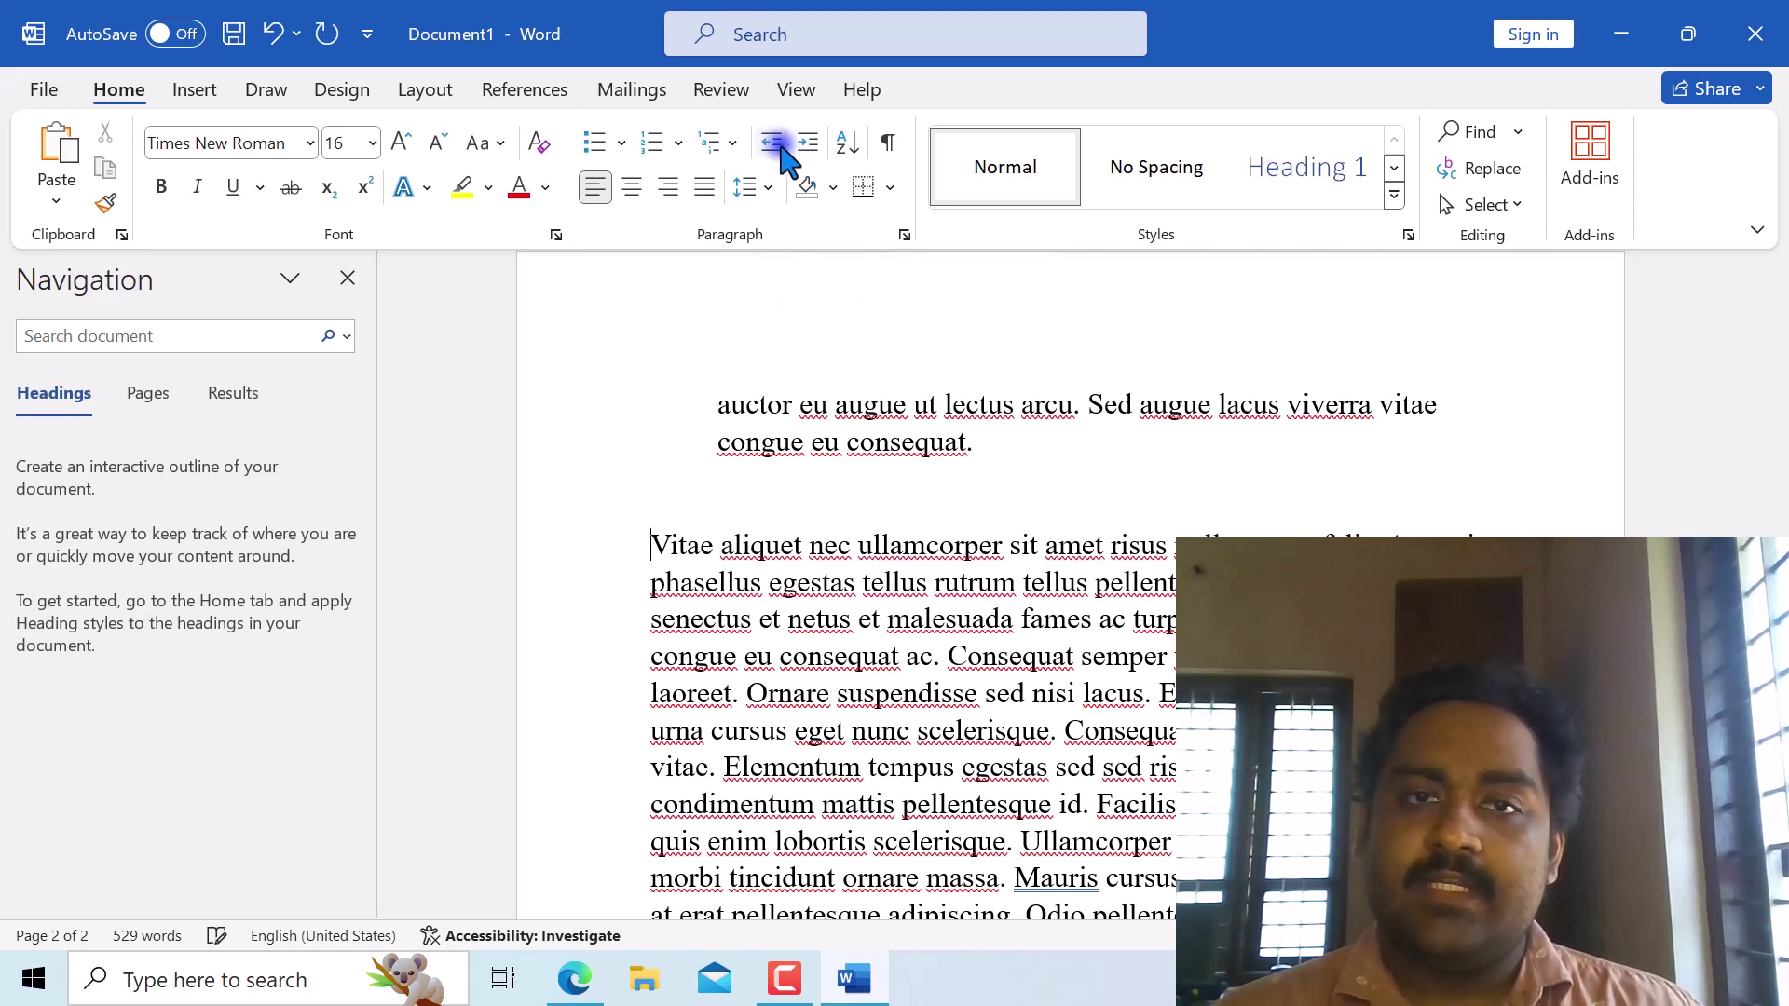
Increase the indent of the "Vitae aliquet" paragraph by several levels and decrease it back to the margin.
click(781, 149)
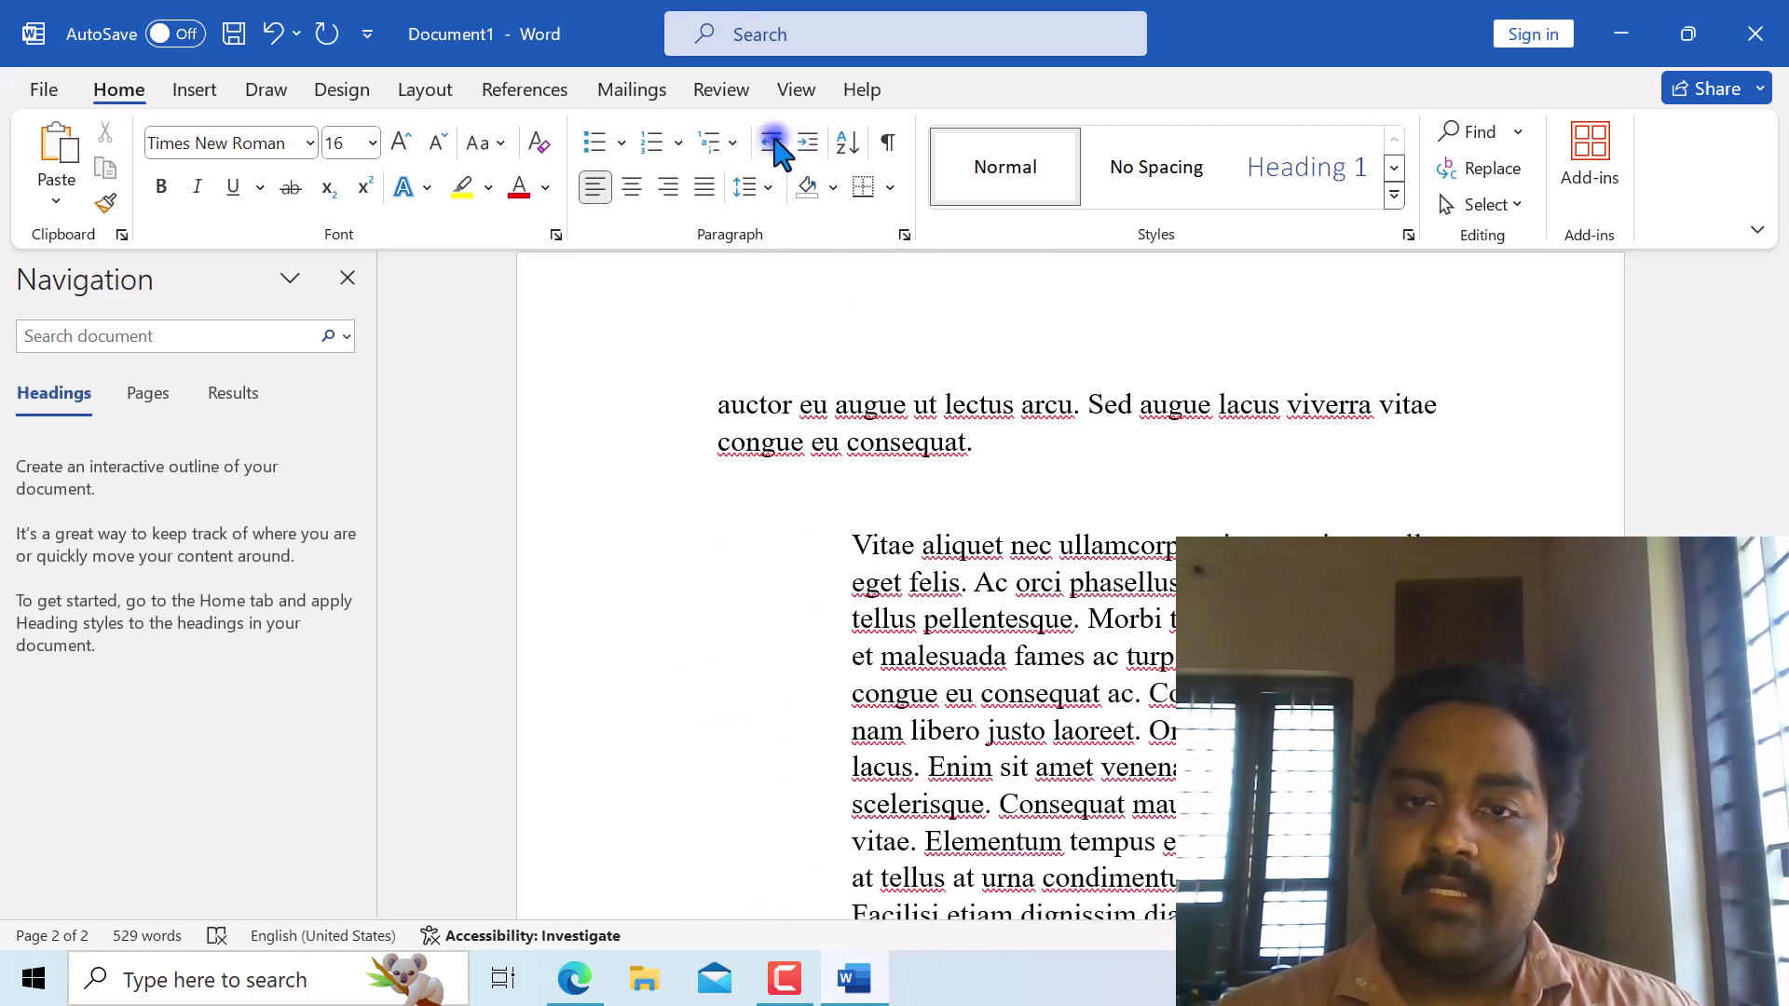
click(774, 140)
click(794, 146)
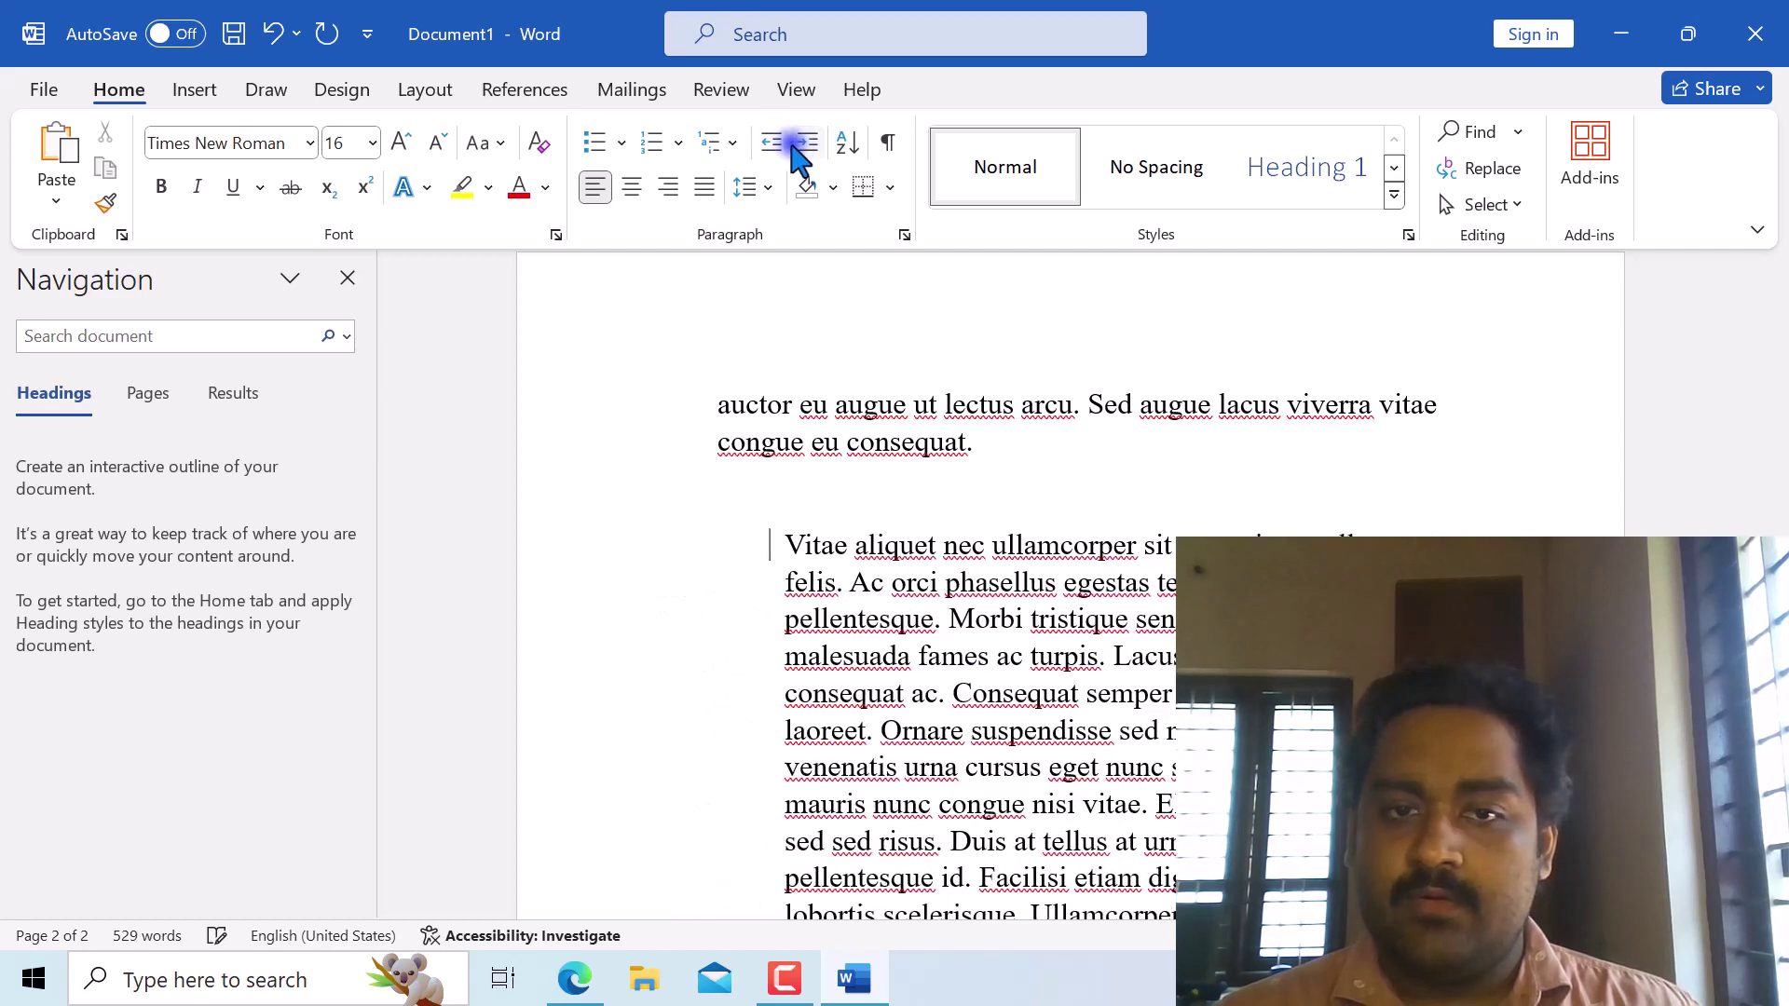
click(773, 143)
scroll(748, 368, up, 1)
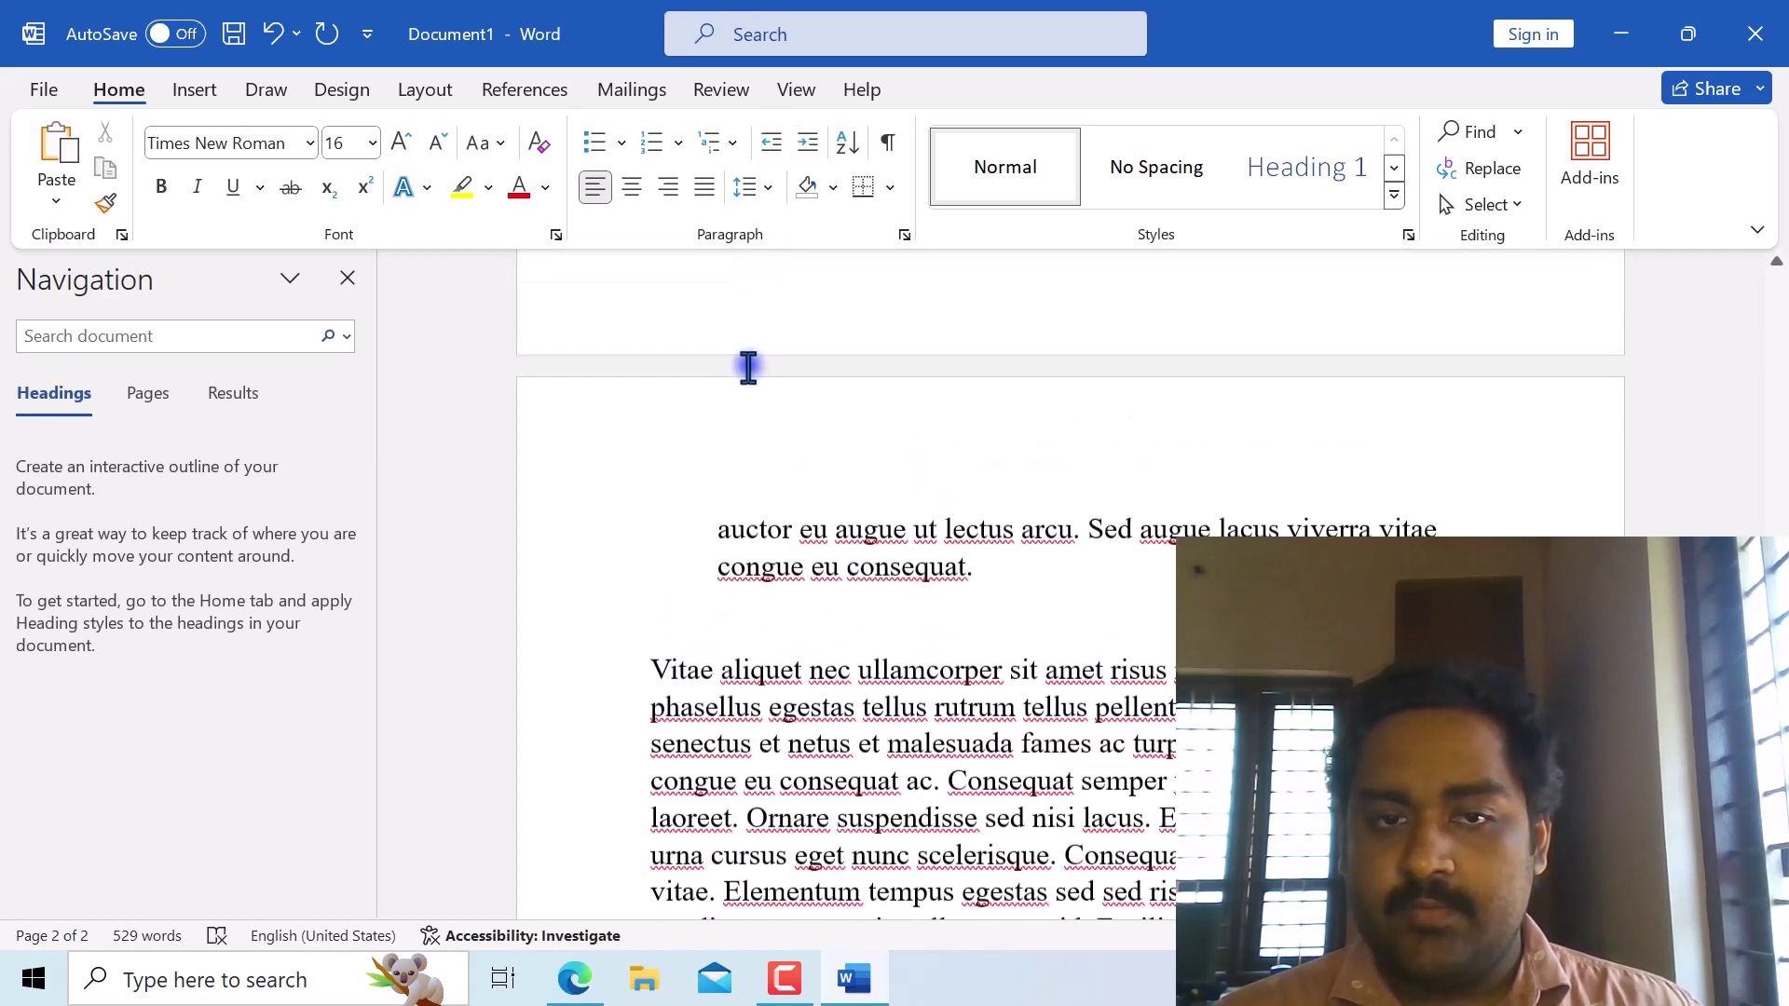
Decrease the indent of the numbered "Euismod elementum" paragraph, and increase it by several levels.
scroll(748, 369, up, 1)
click(713, 615)
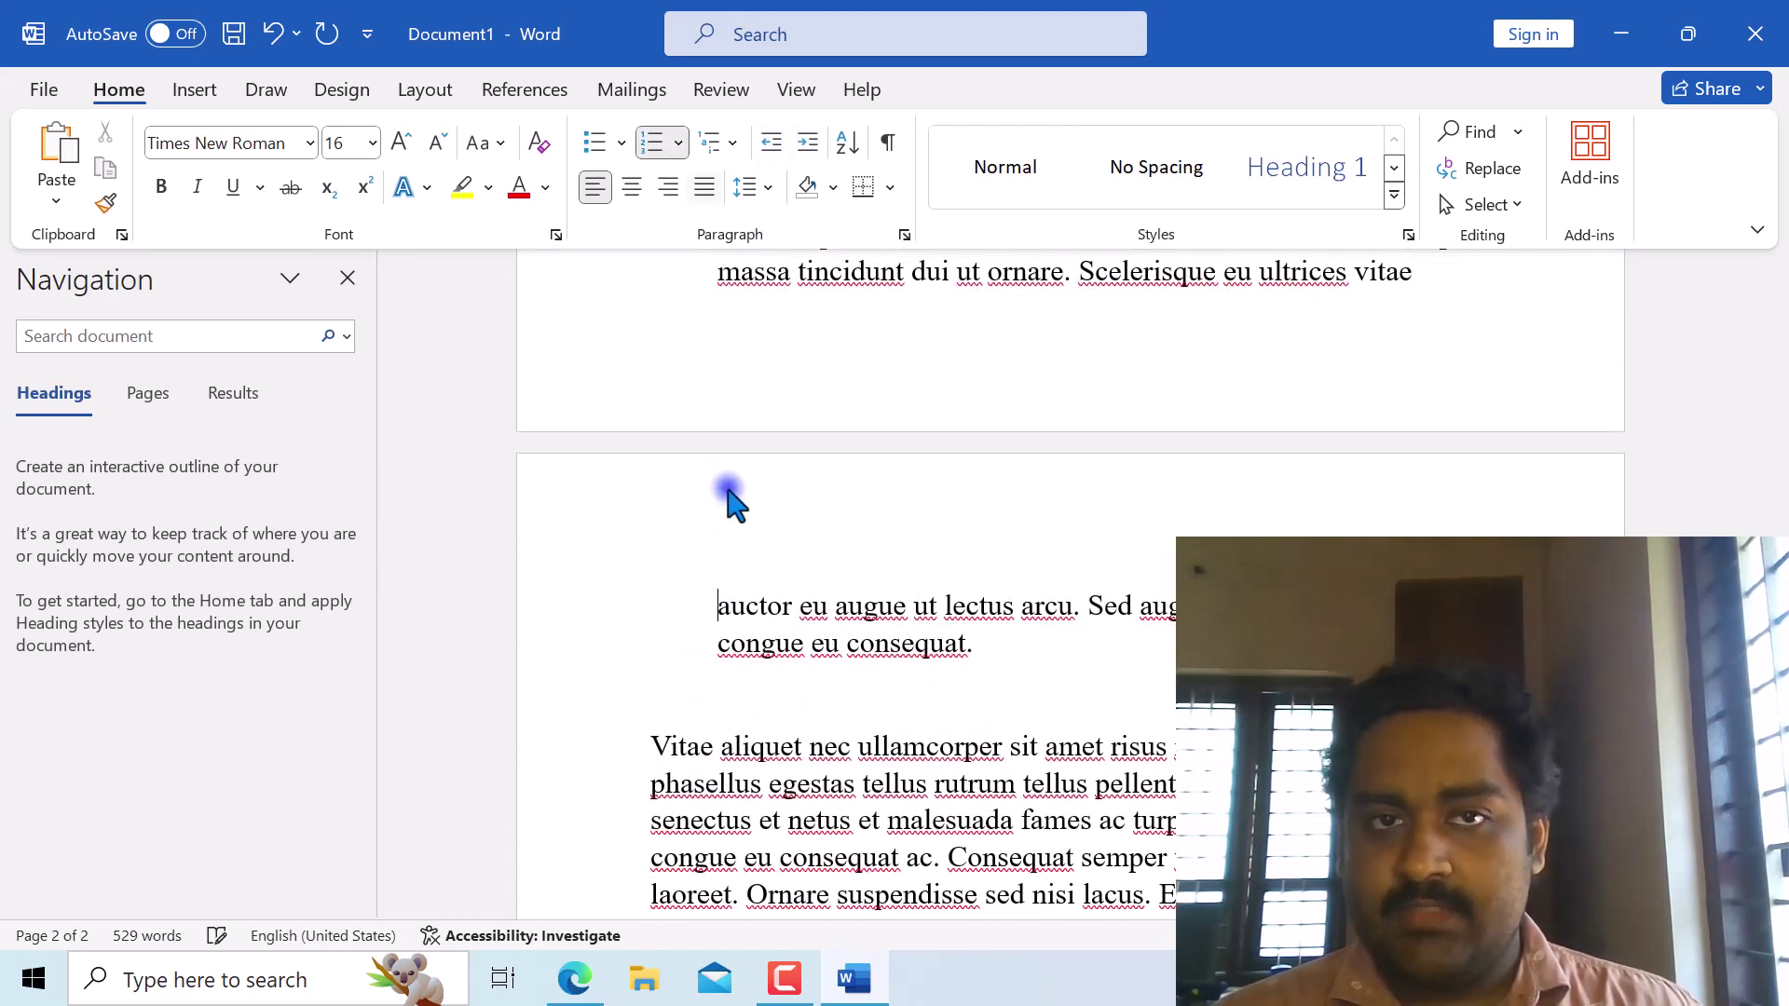
click(771, 142)
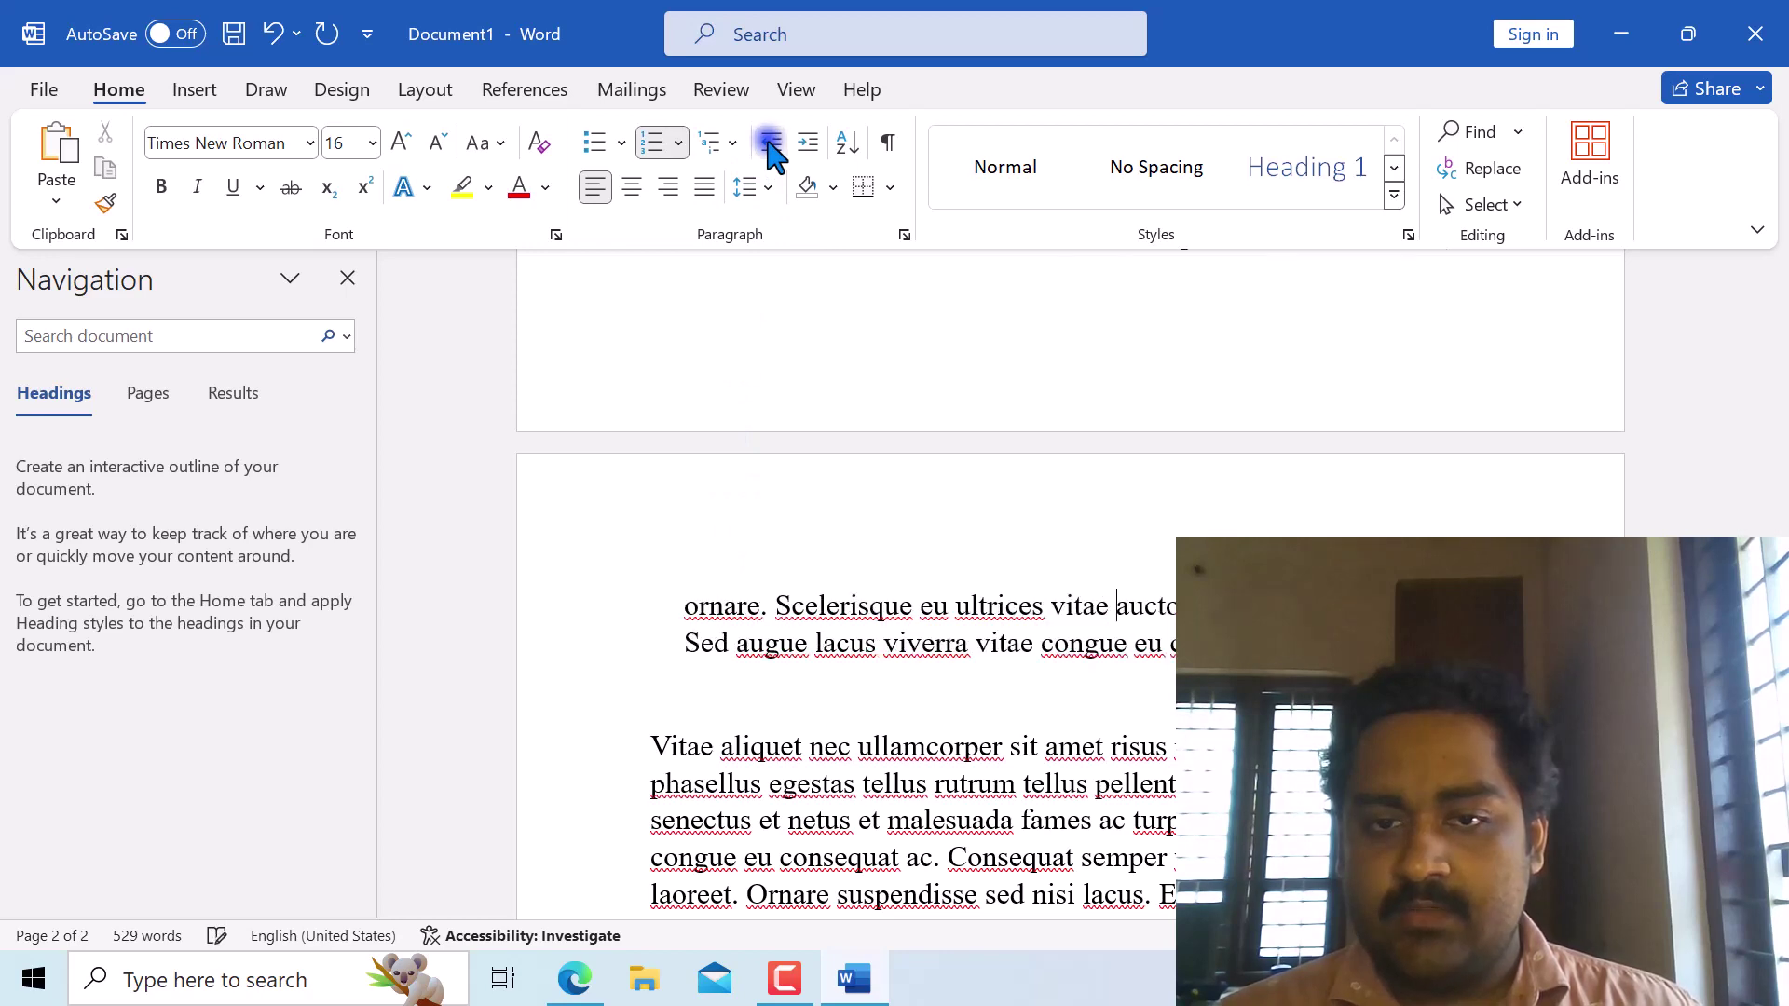
click(804, 142)
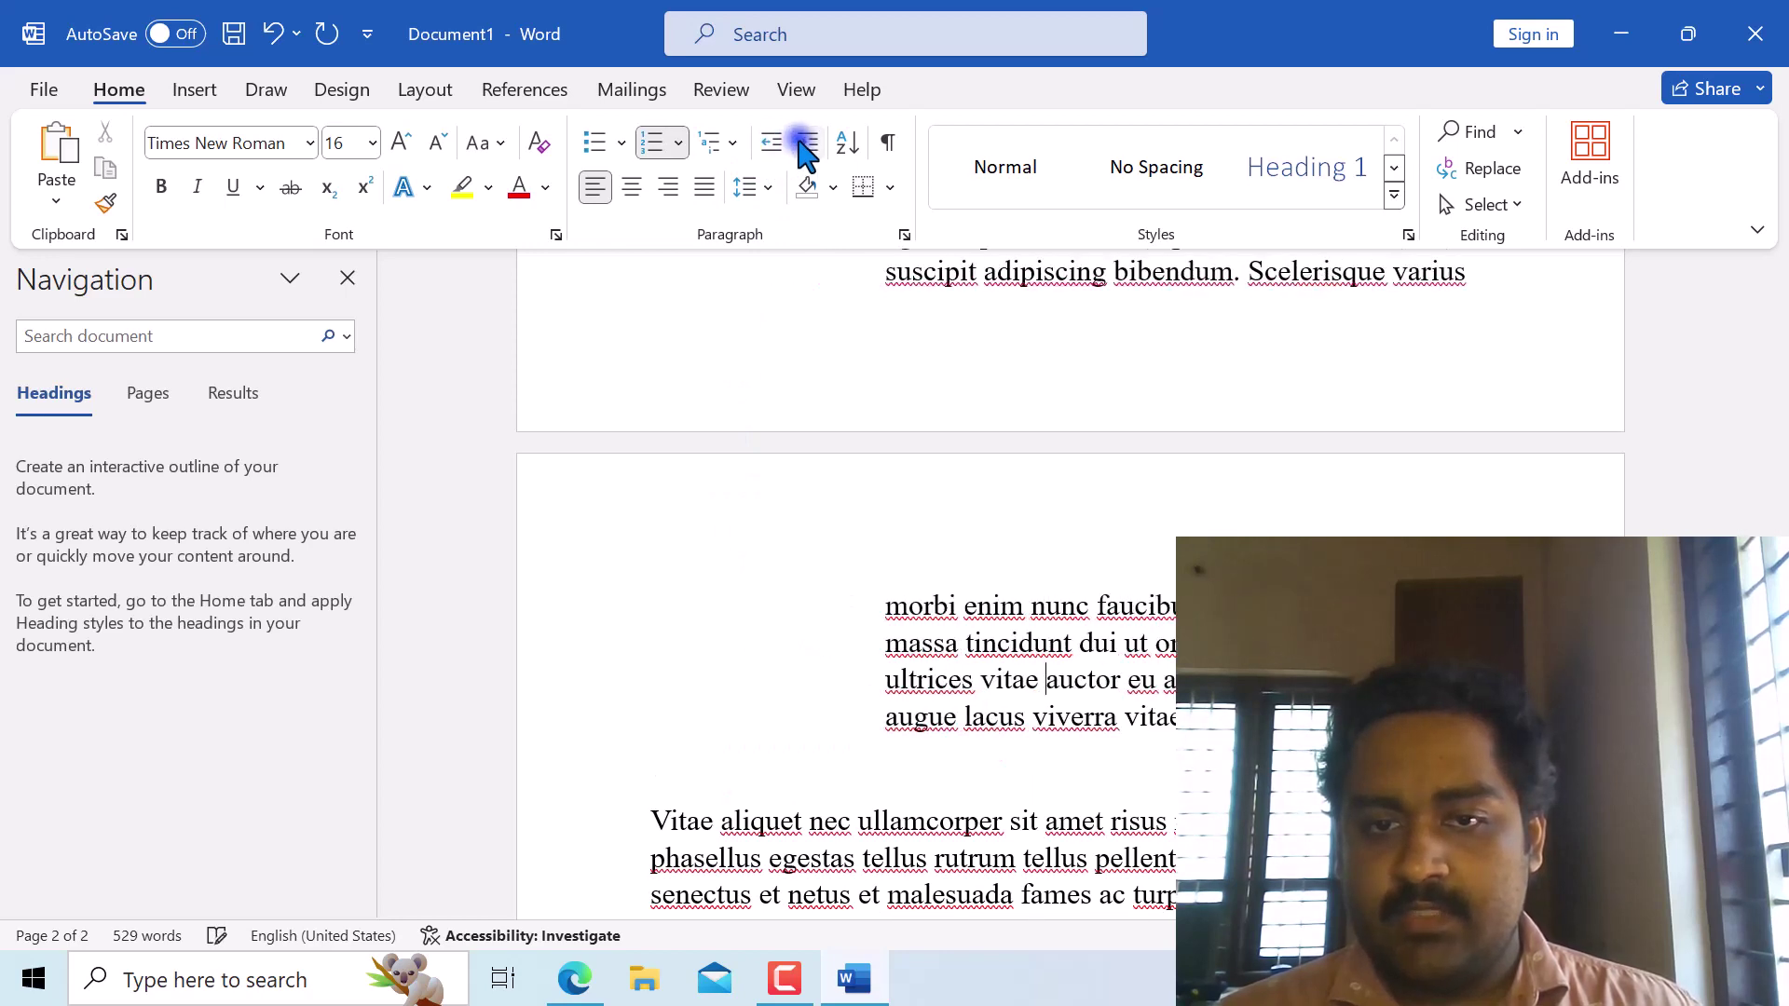
click(805, 142)
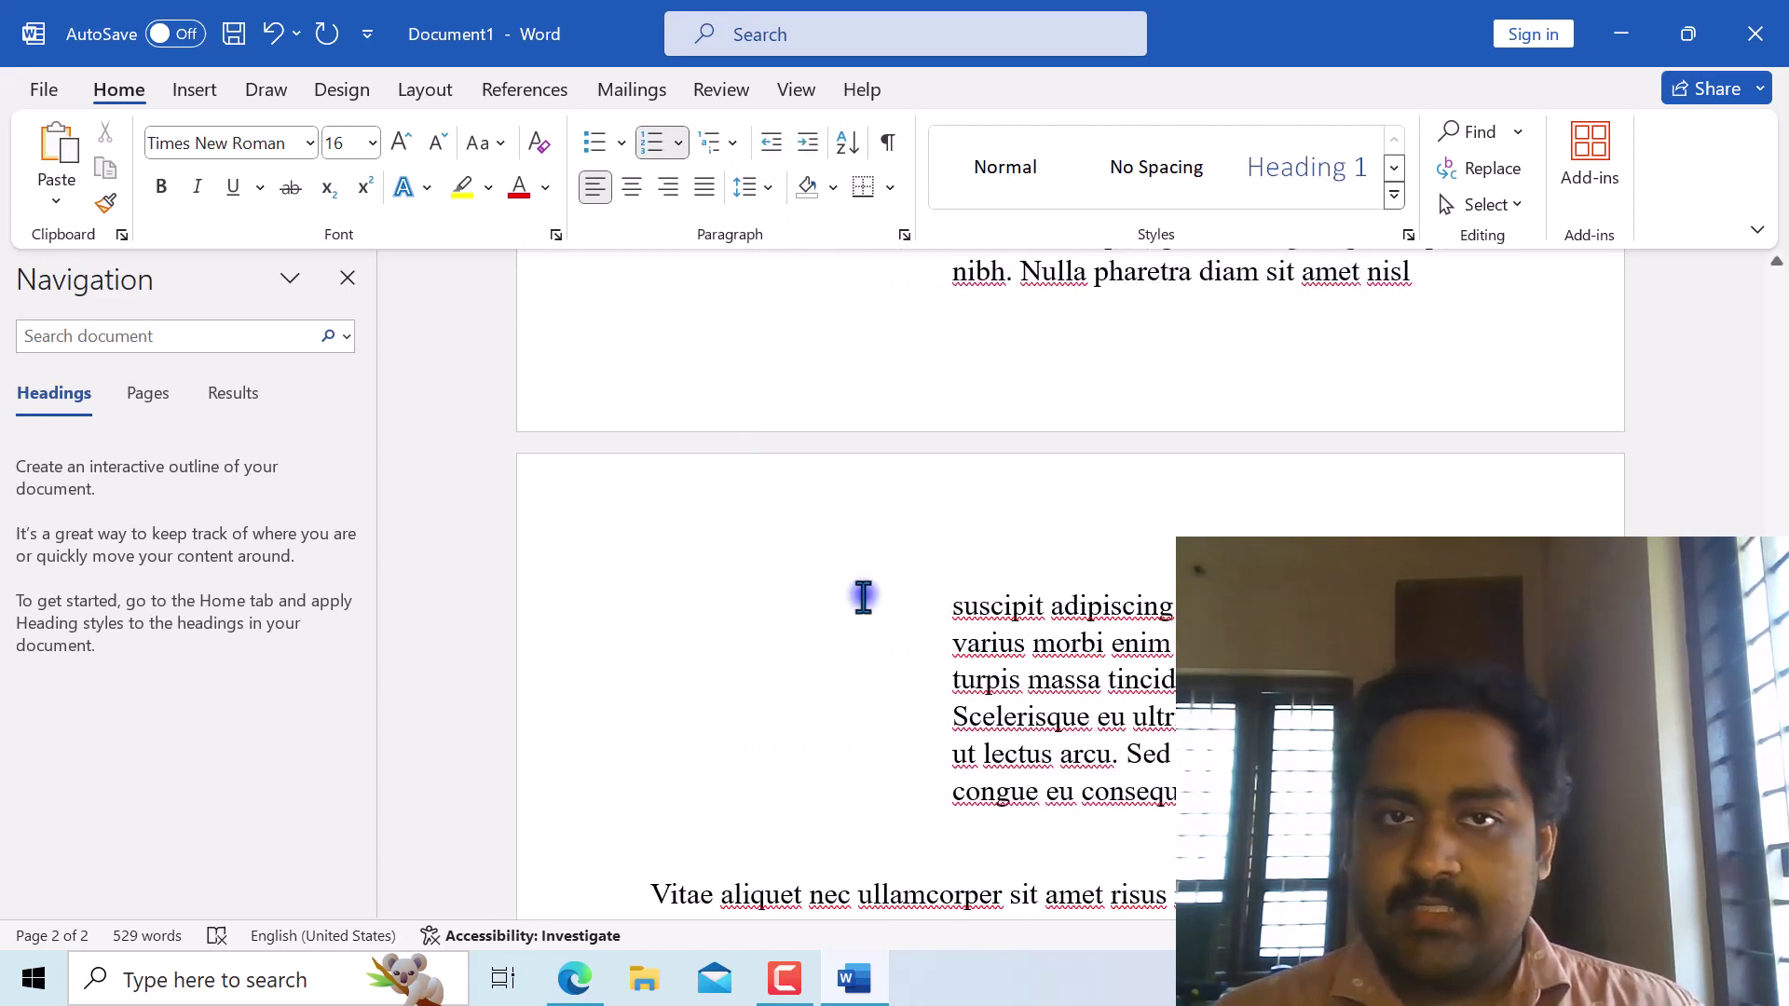
Justify the whole "Vitae aliquet" paragraph, trying centered and right alignment first.
scroll(863, 597, down, 5)
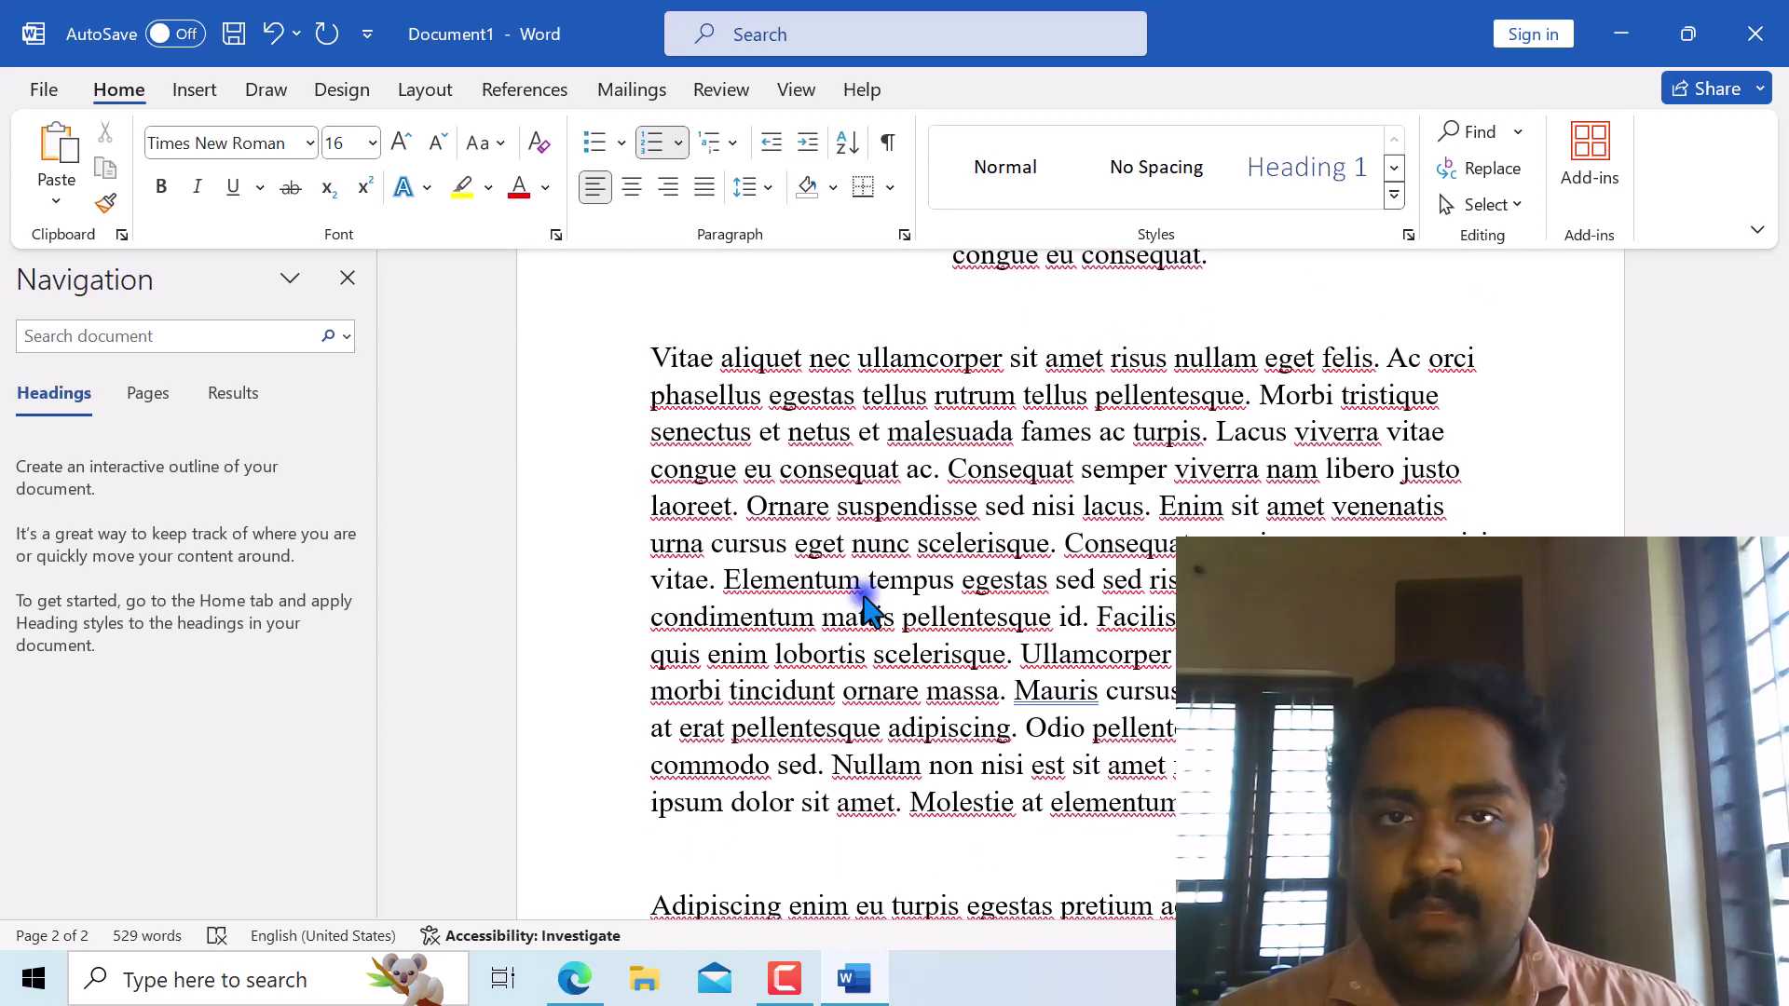
drag(651, 358, 1211, 803)
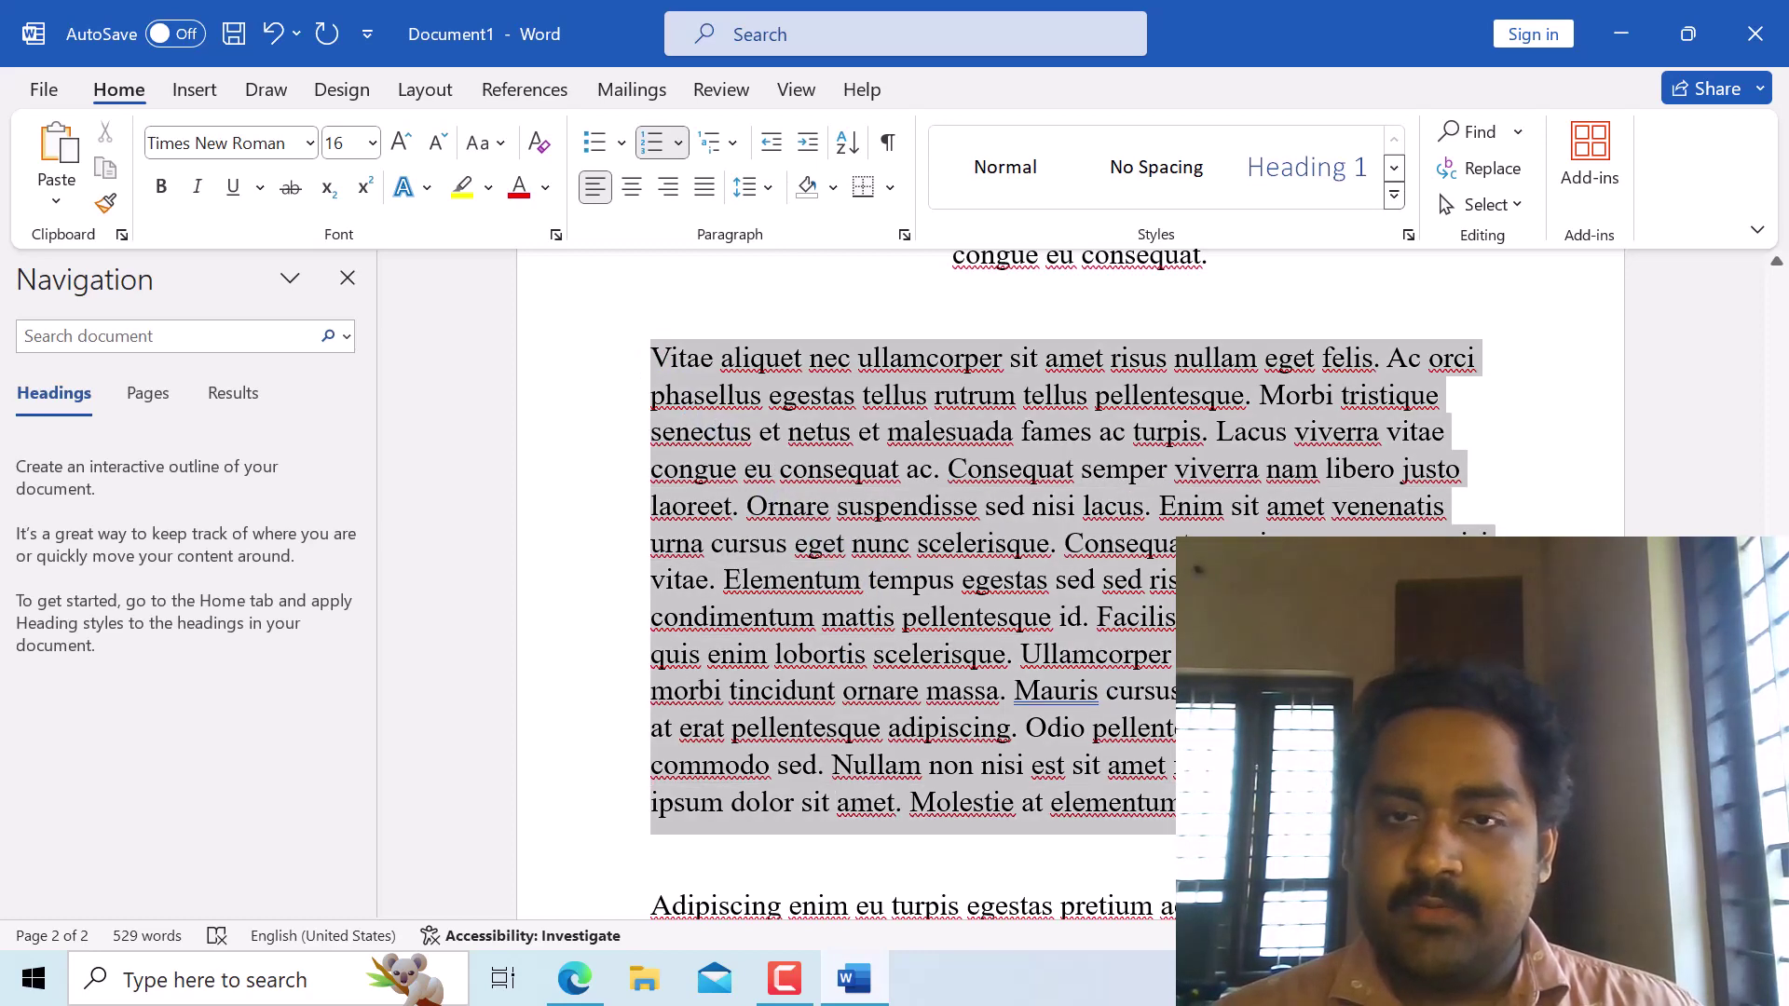
click(628, 191)
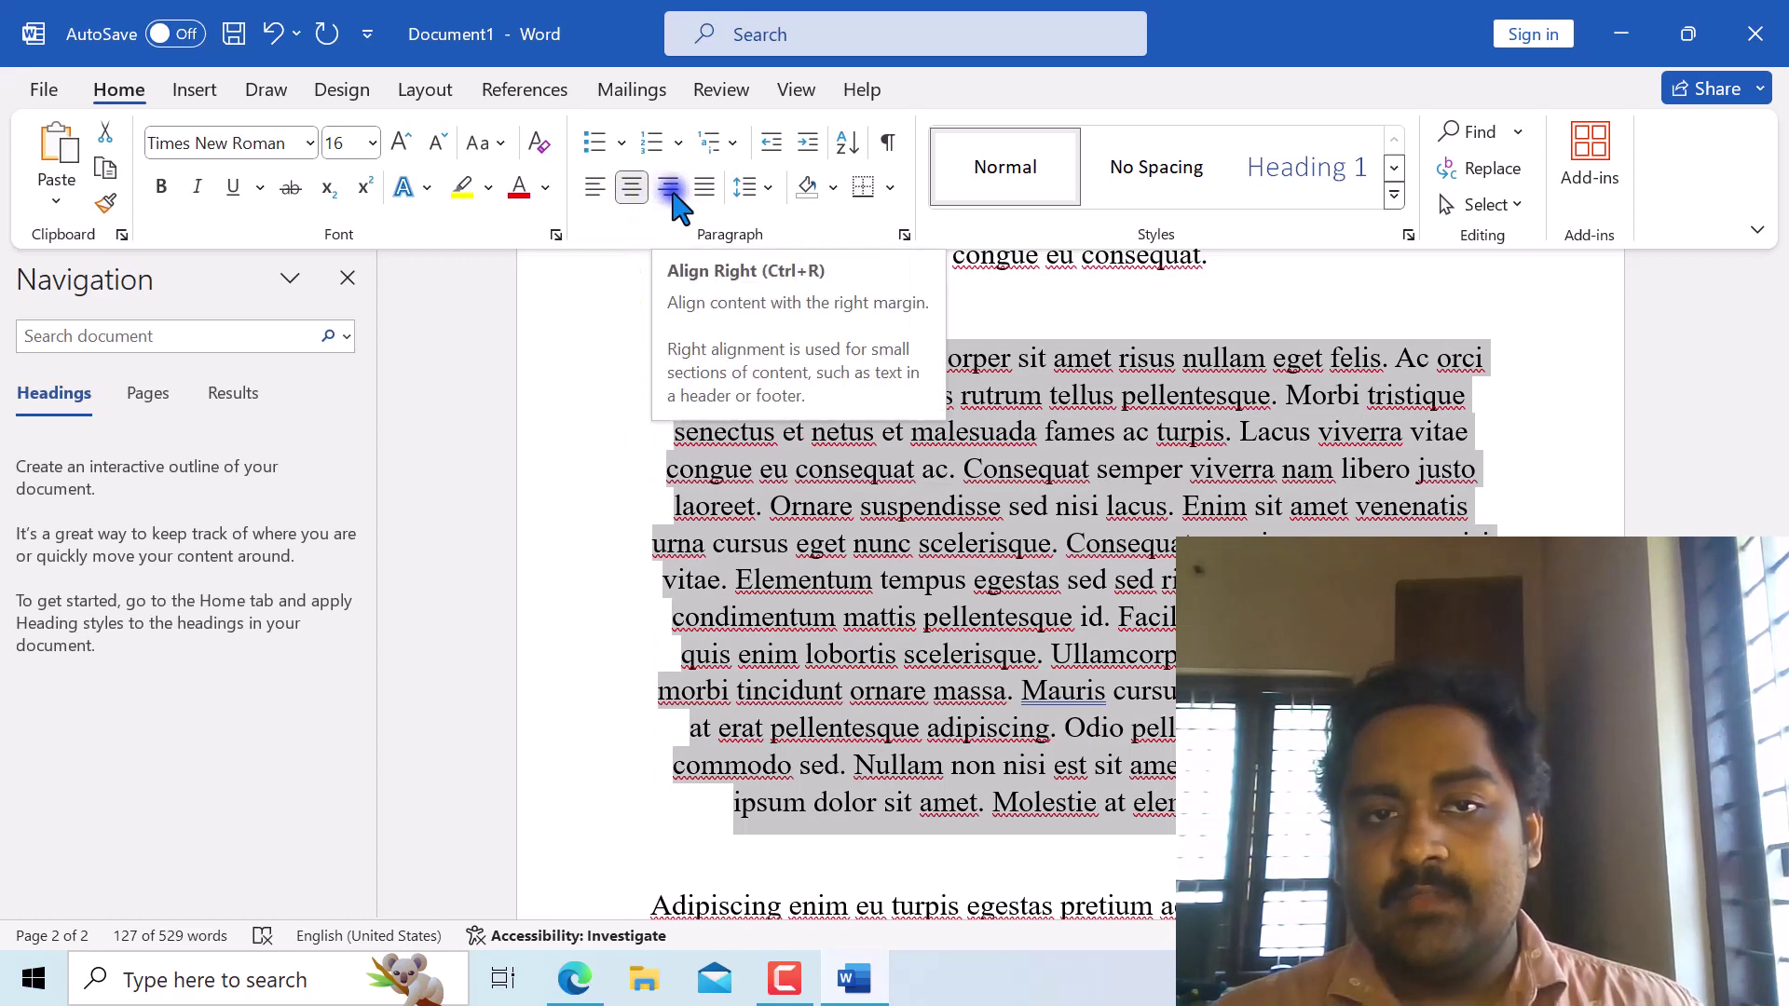
click(669, 189)
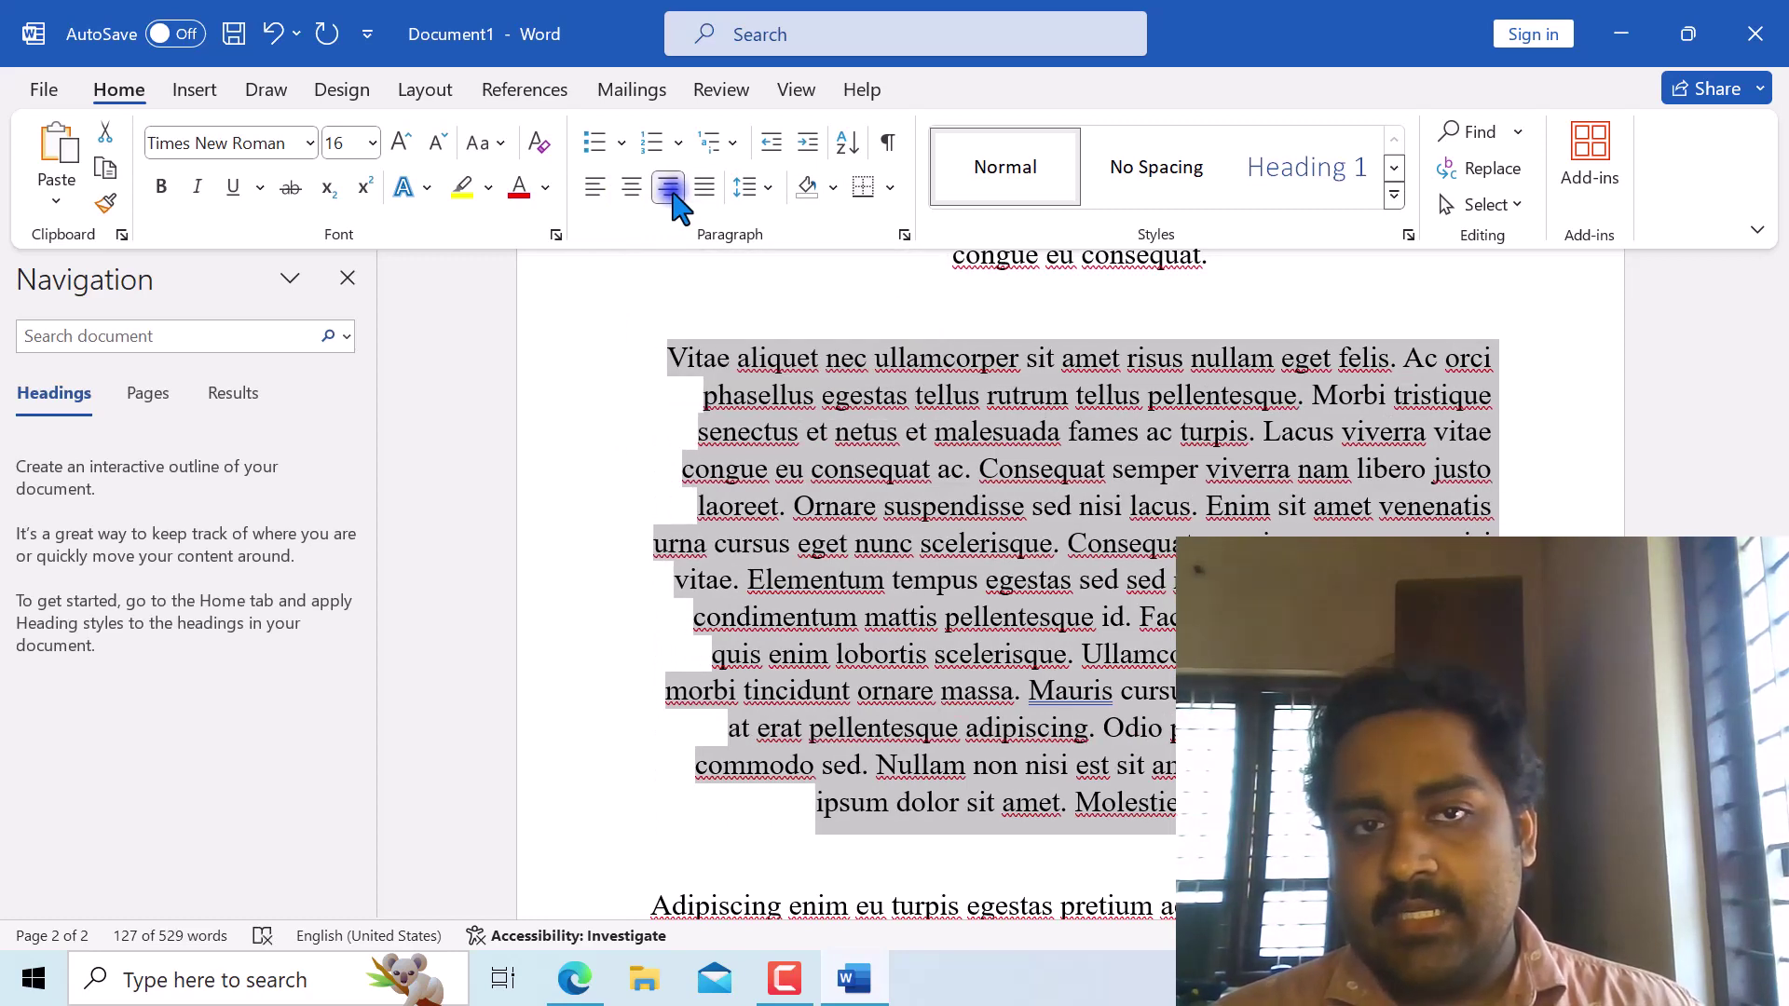
click(708, 191)
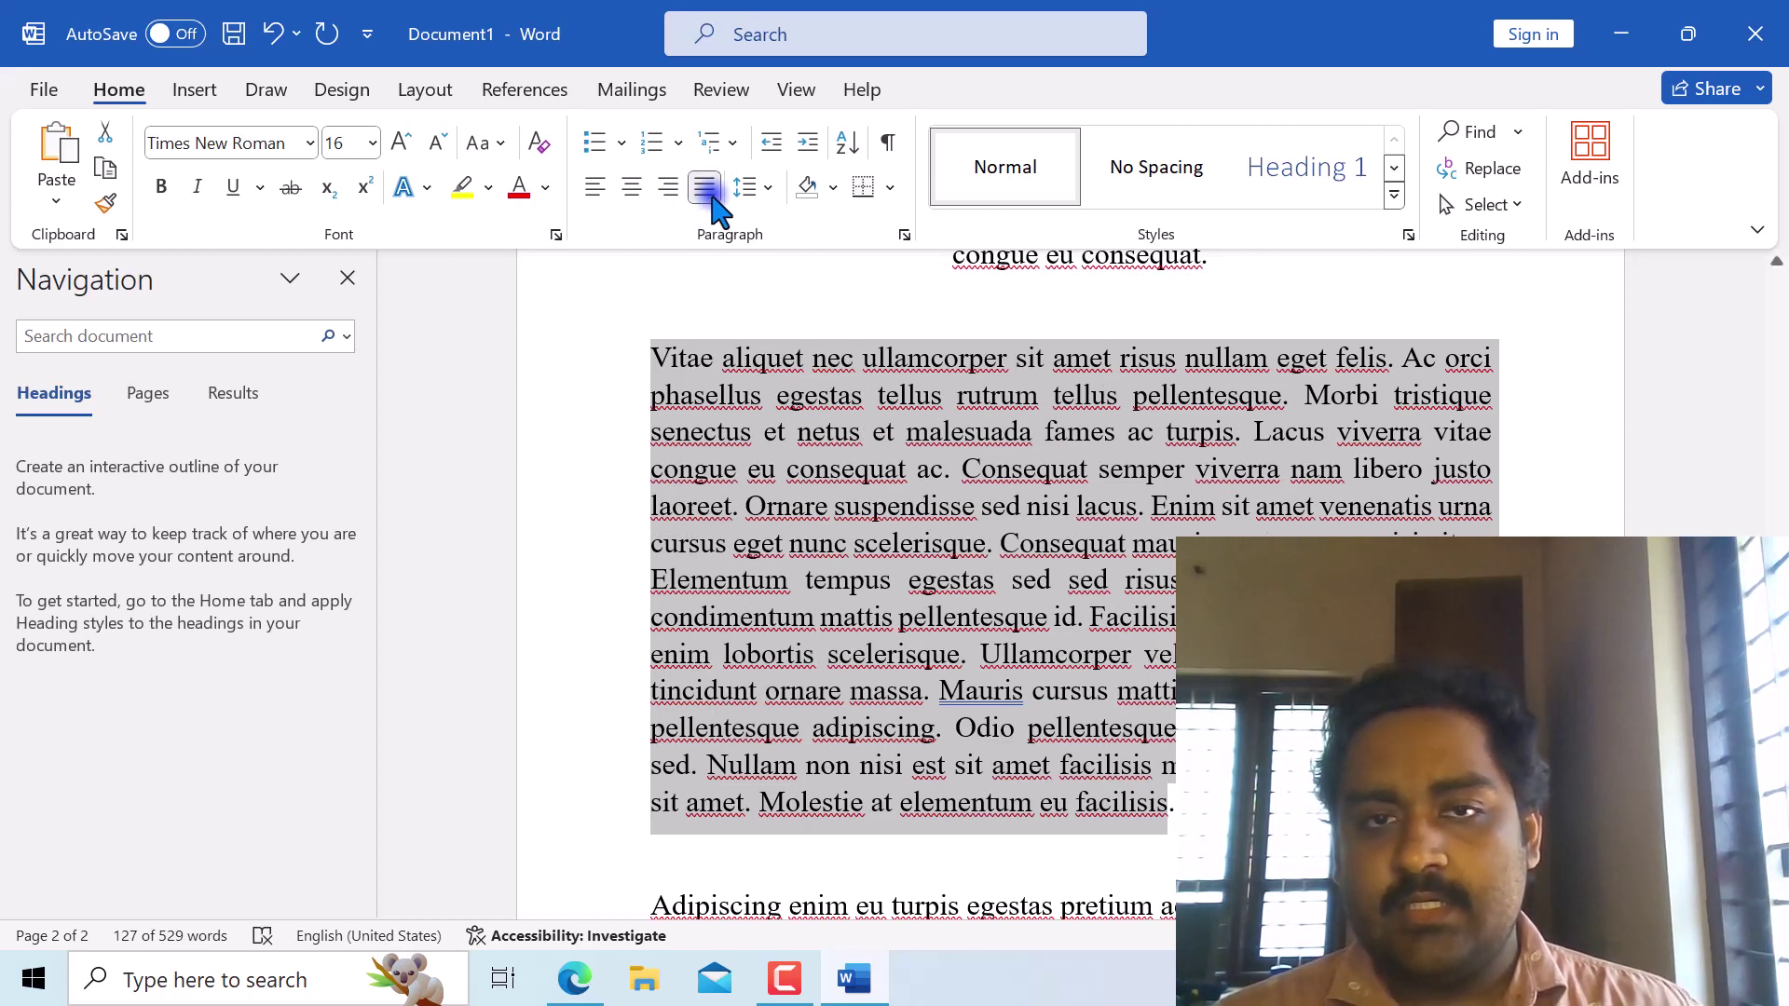
Set the line spacing of the selected "Vitae aliquet" paragraph to 1.5, previewing the options from 1.0 to 3.0.
click(764, 193)
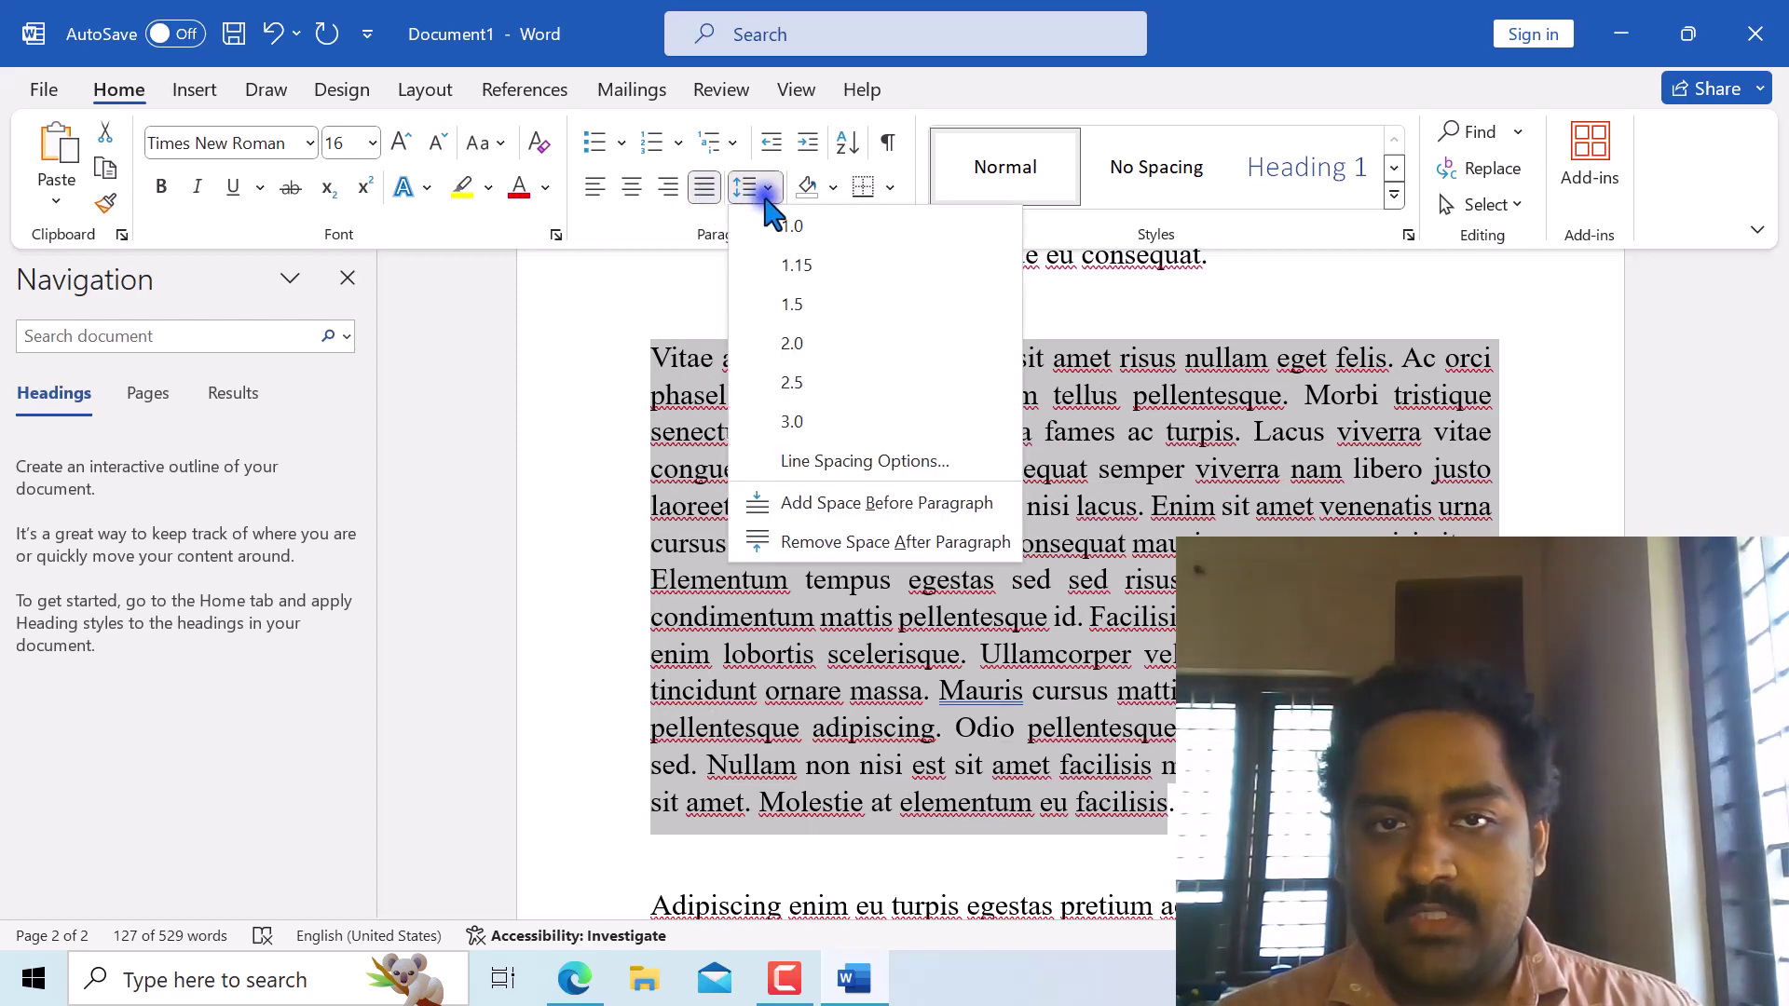
key(Down)
key(Down)
key(Down)
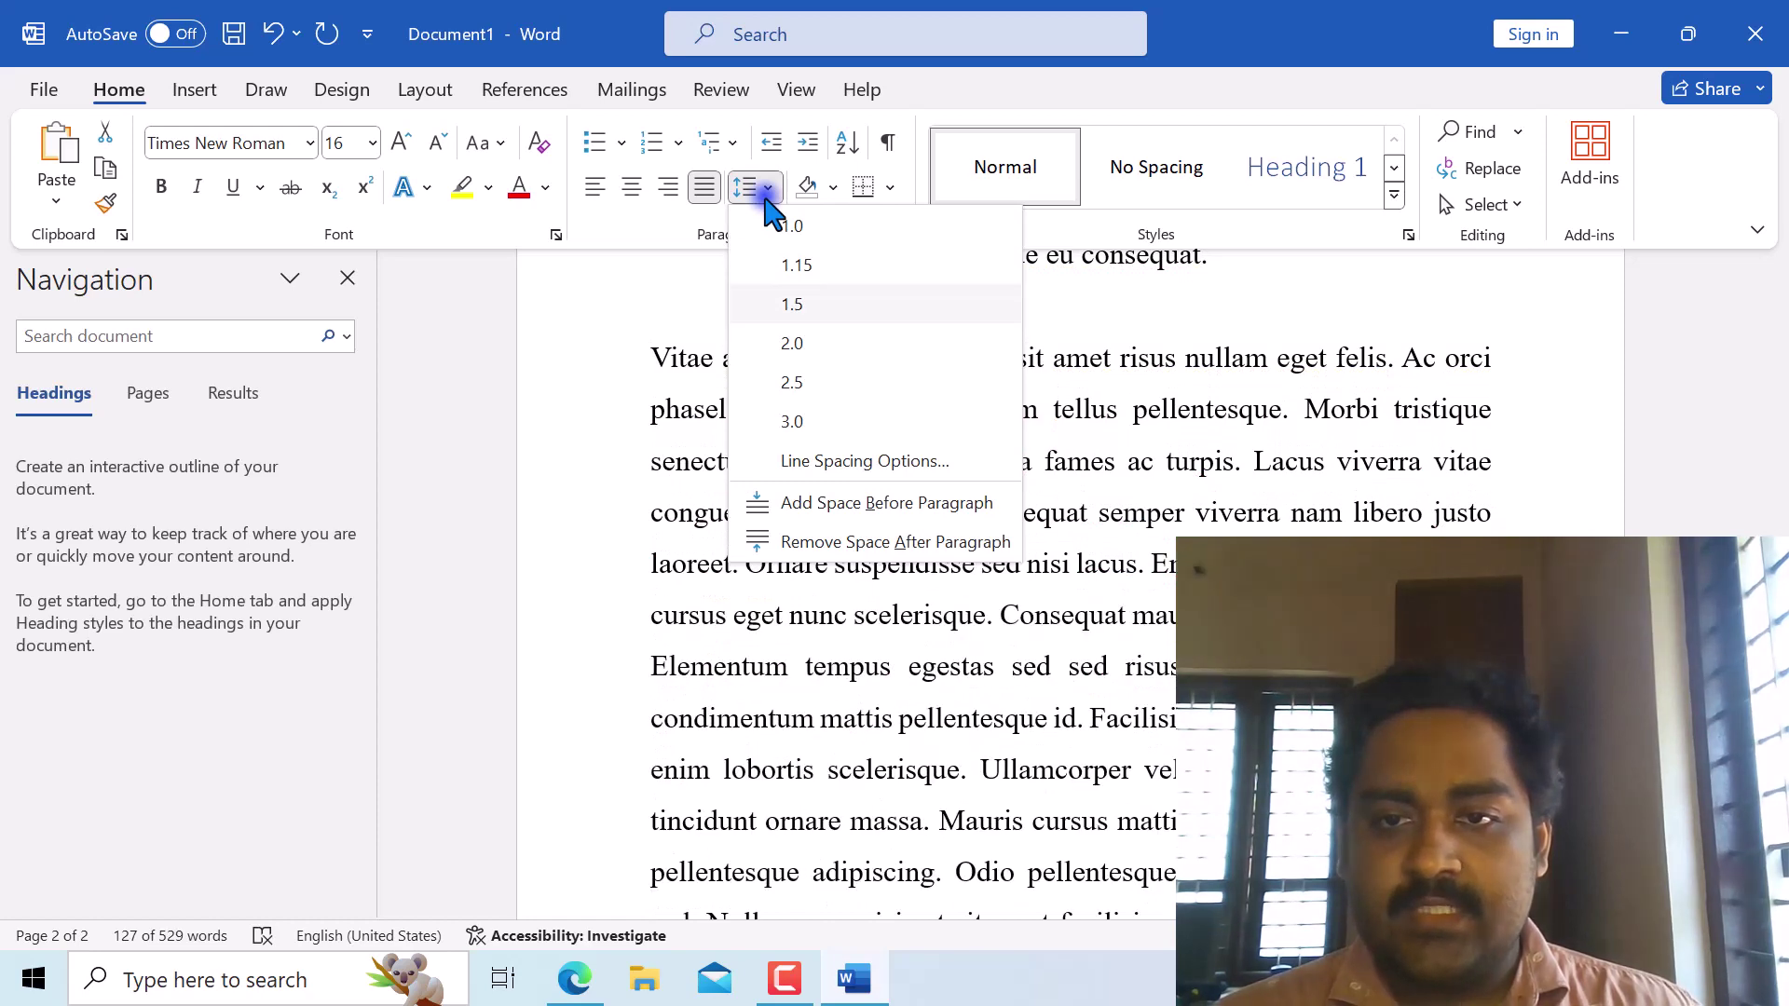
key(Down)
key(Down)
key(Down)
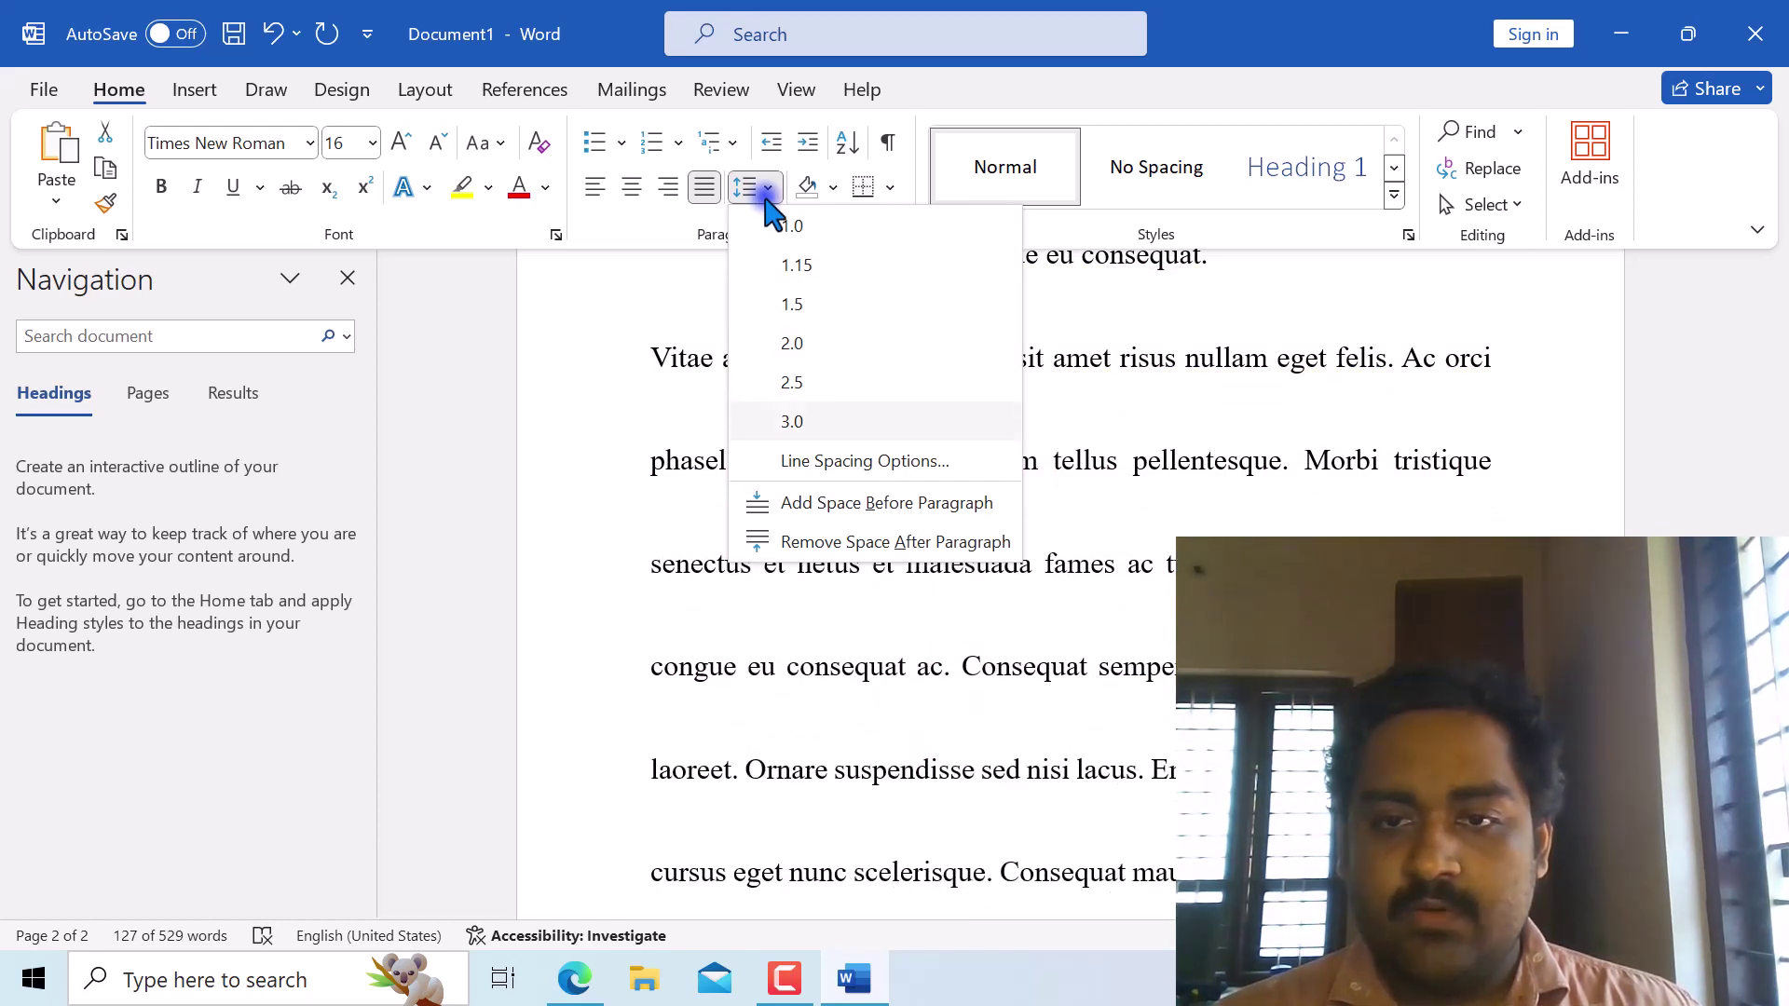
key(Up)
key(Up)
key(Up)
key(Up)
key(Up)
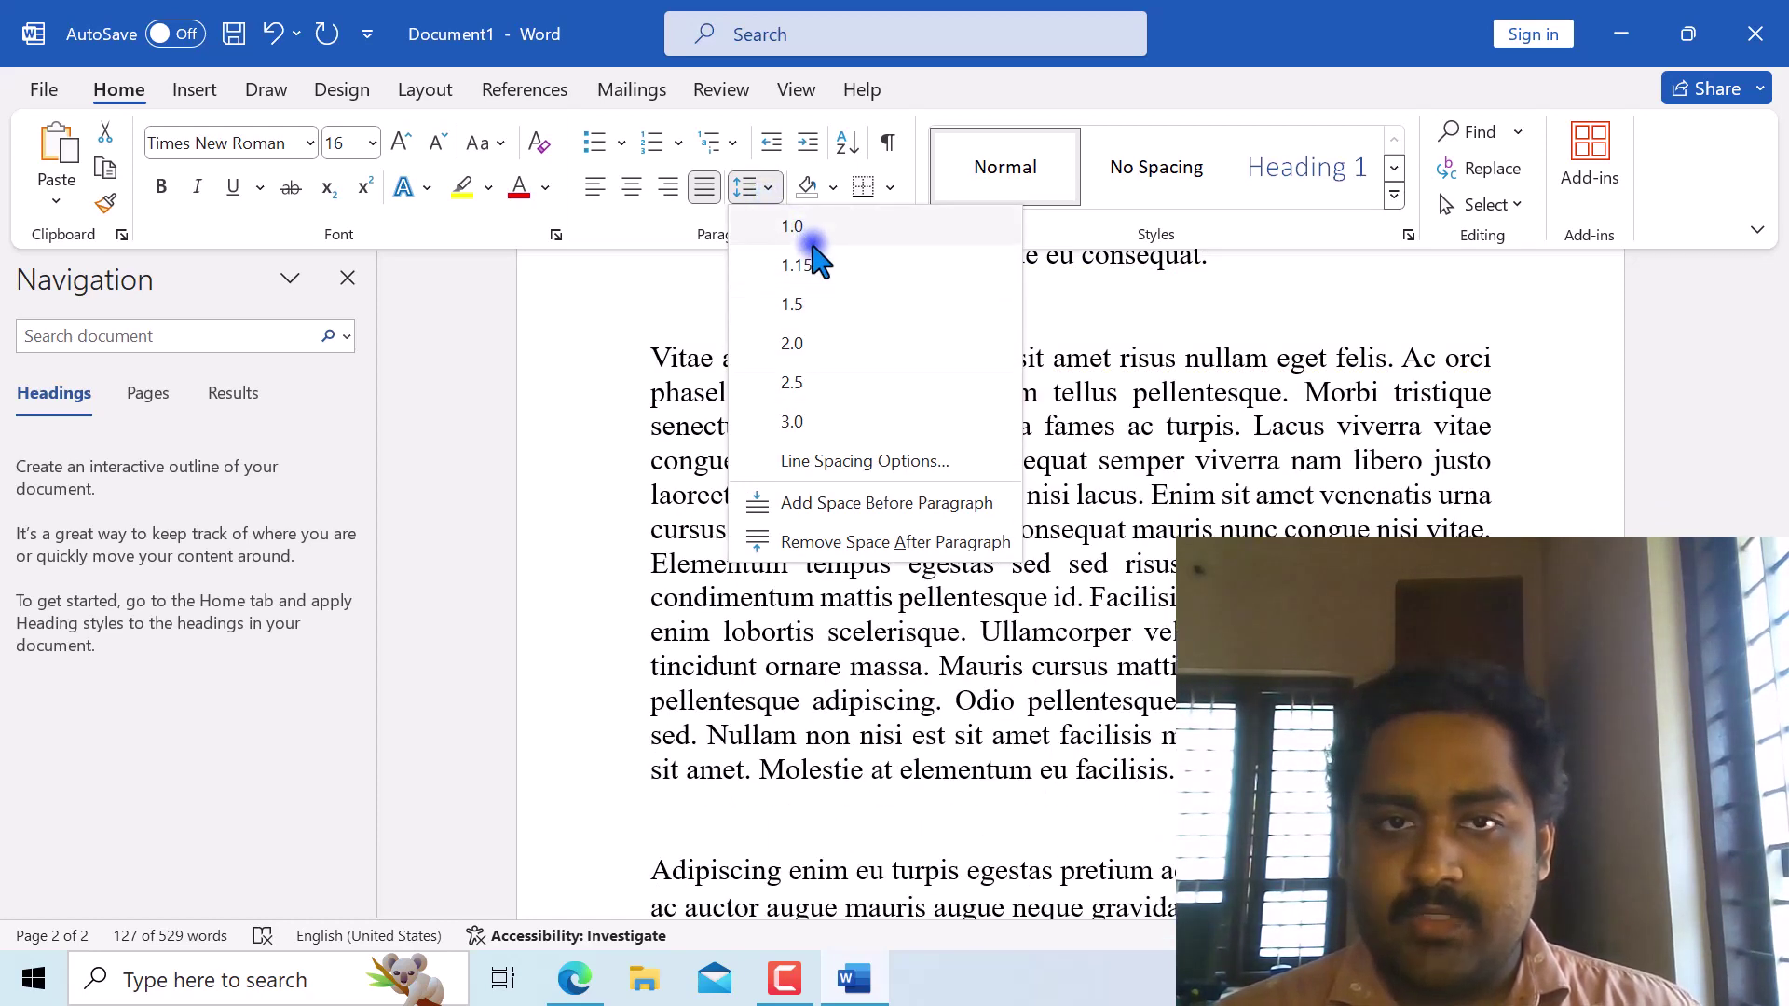
key(Down)
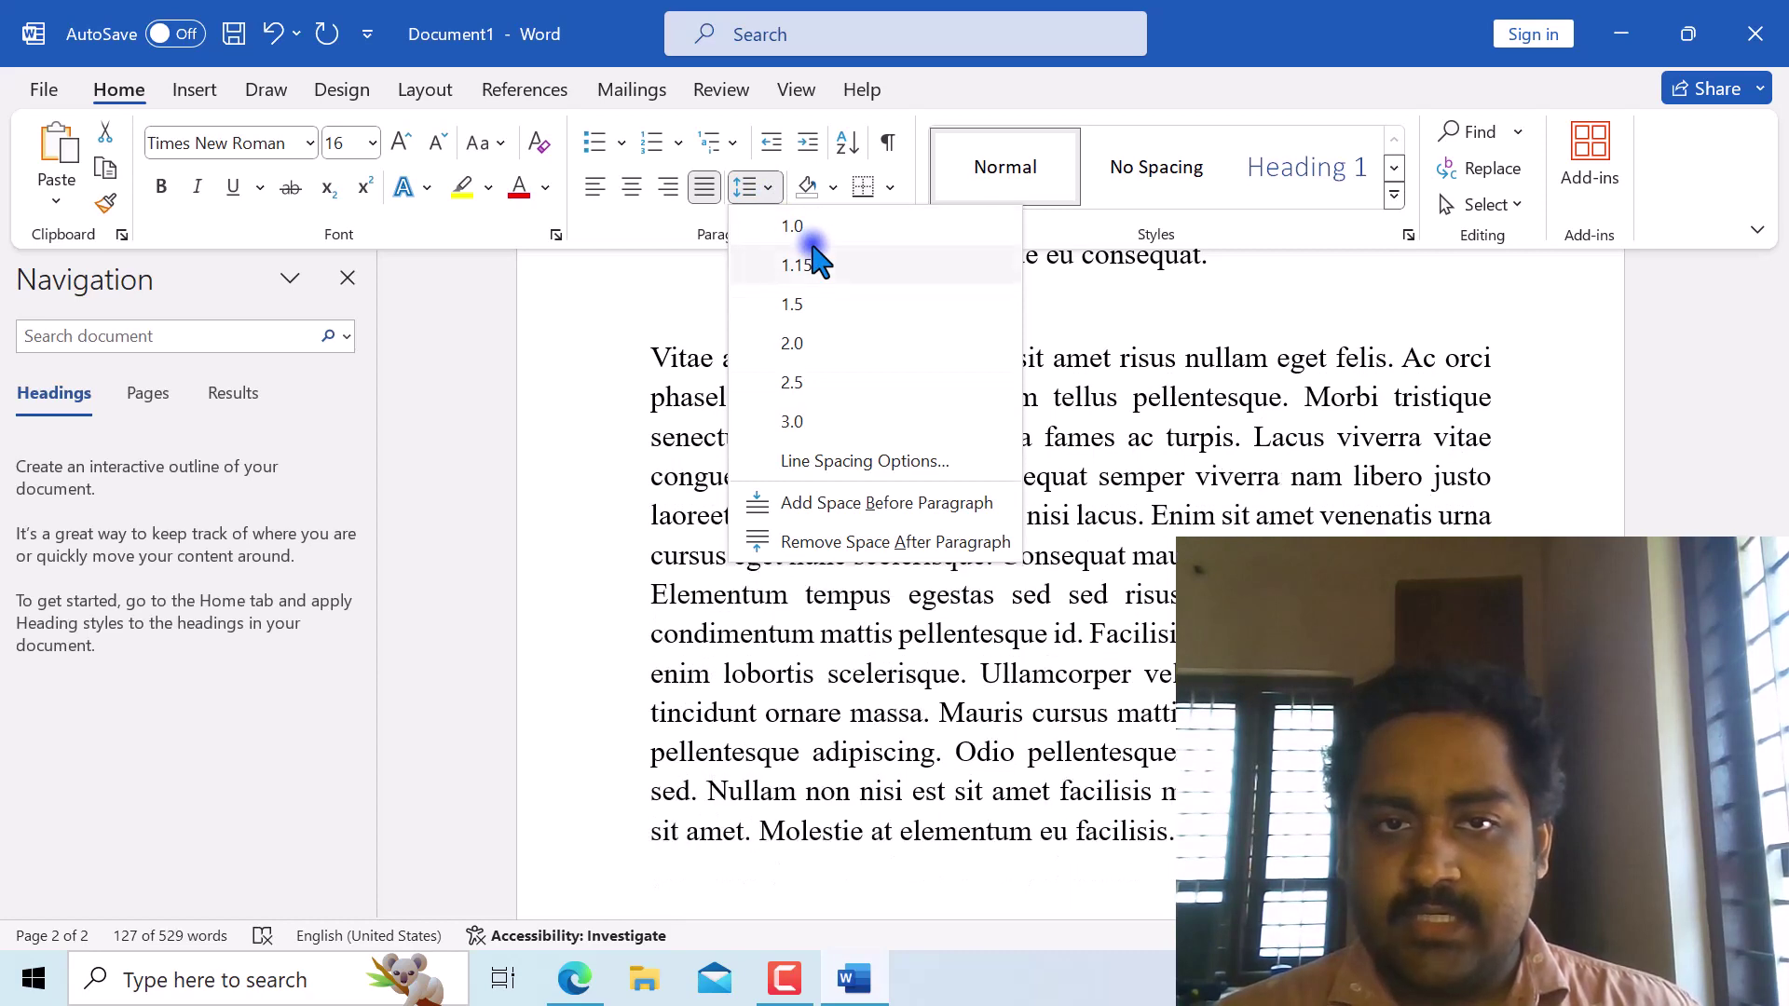
key(Down)
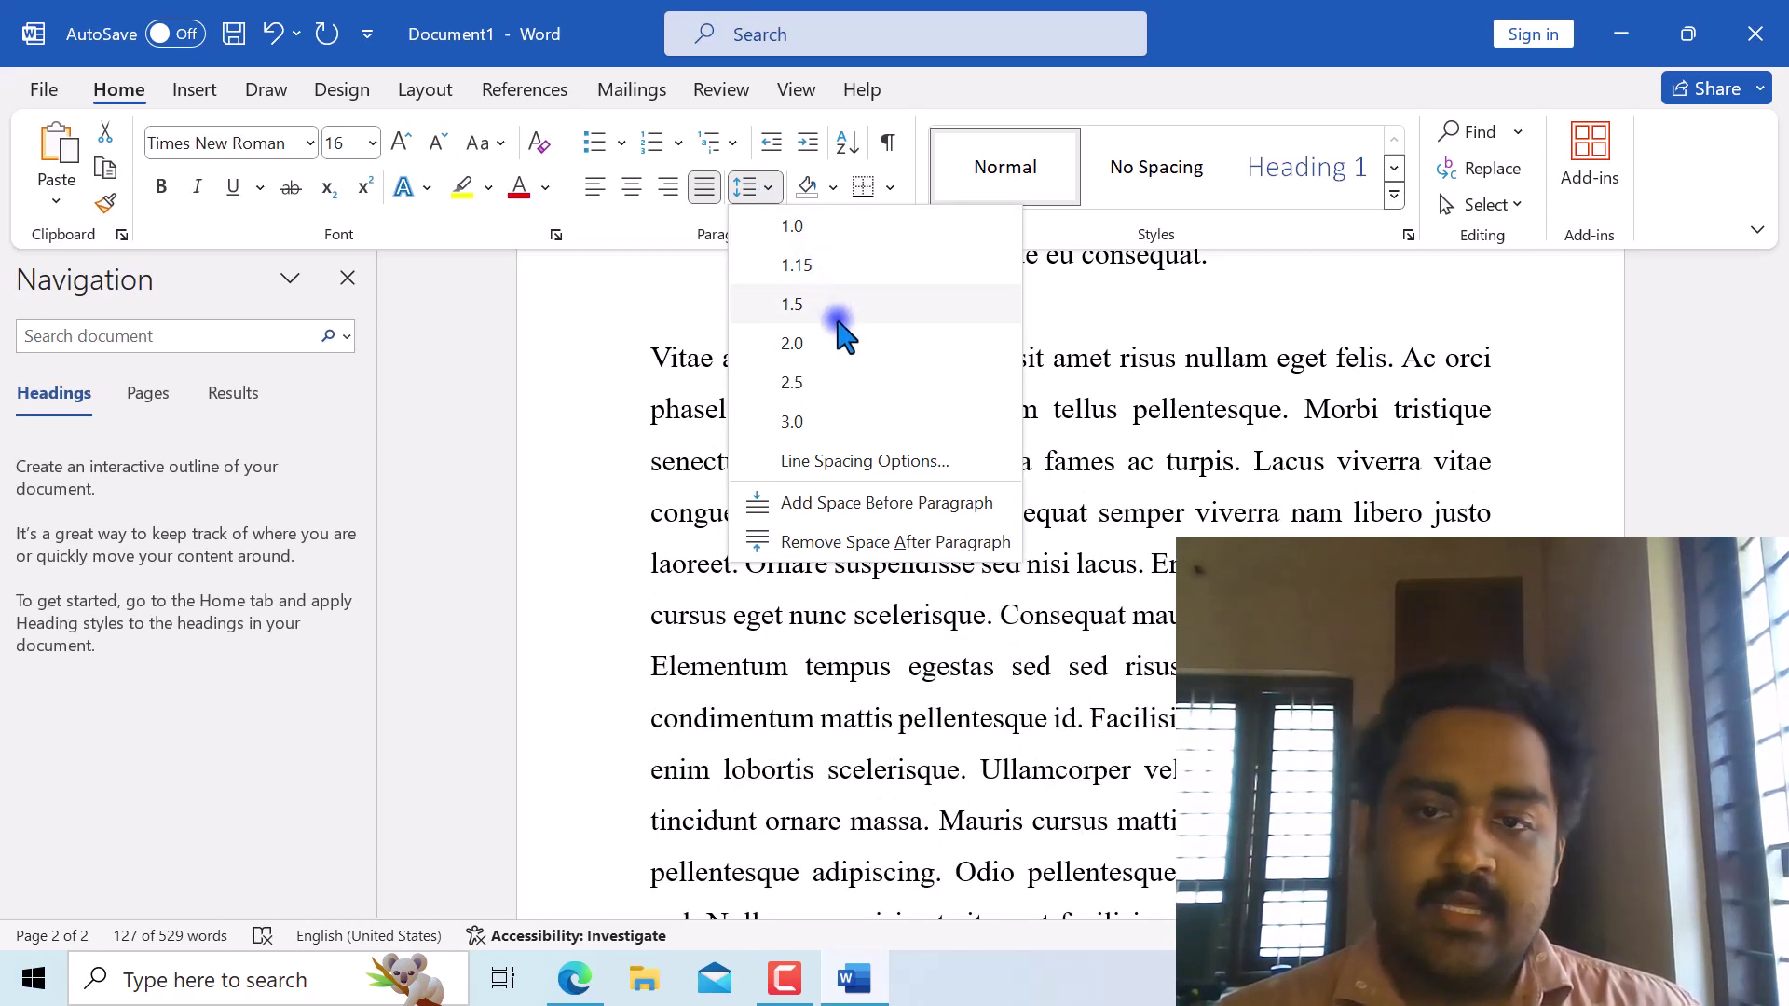
key(Escape)
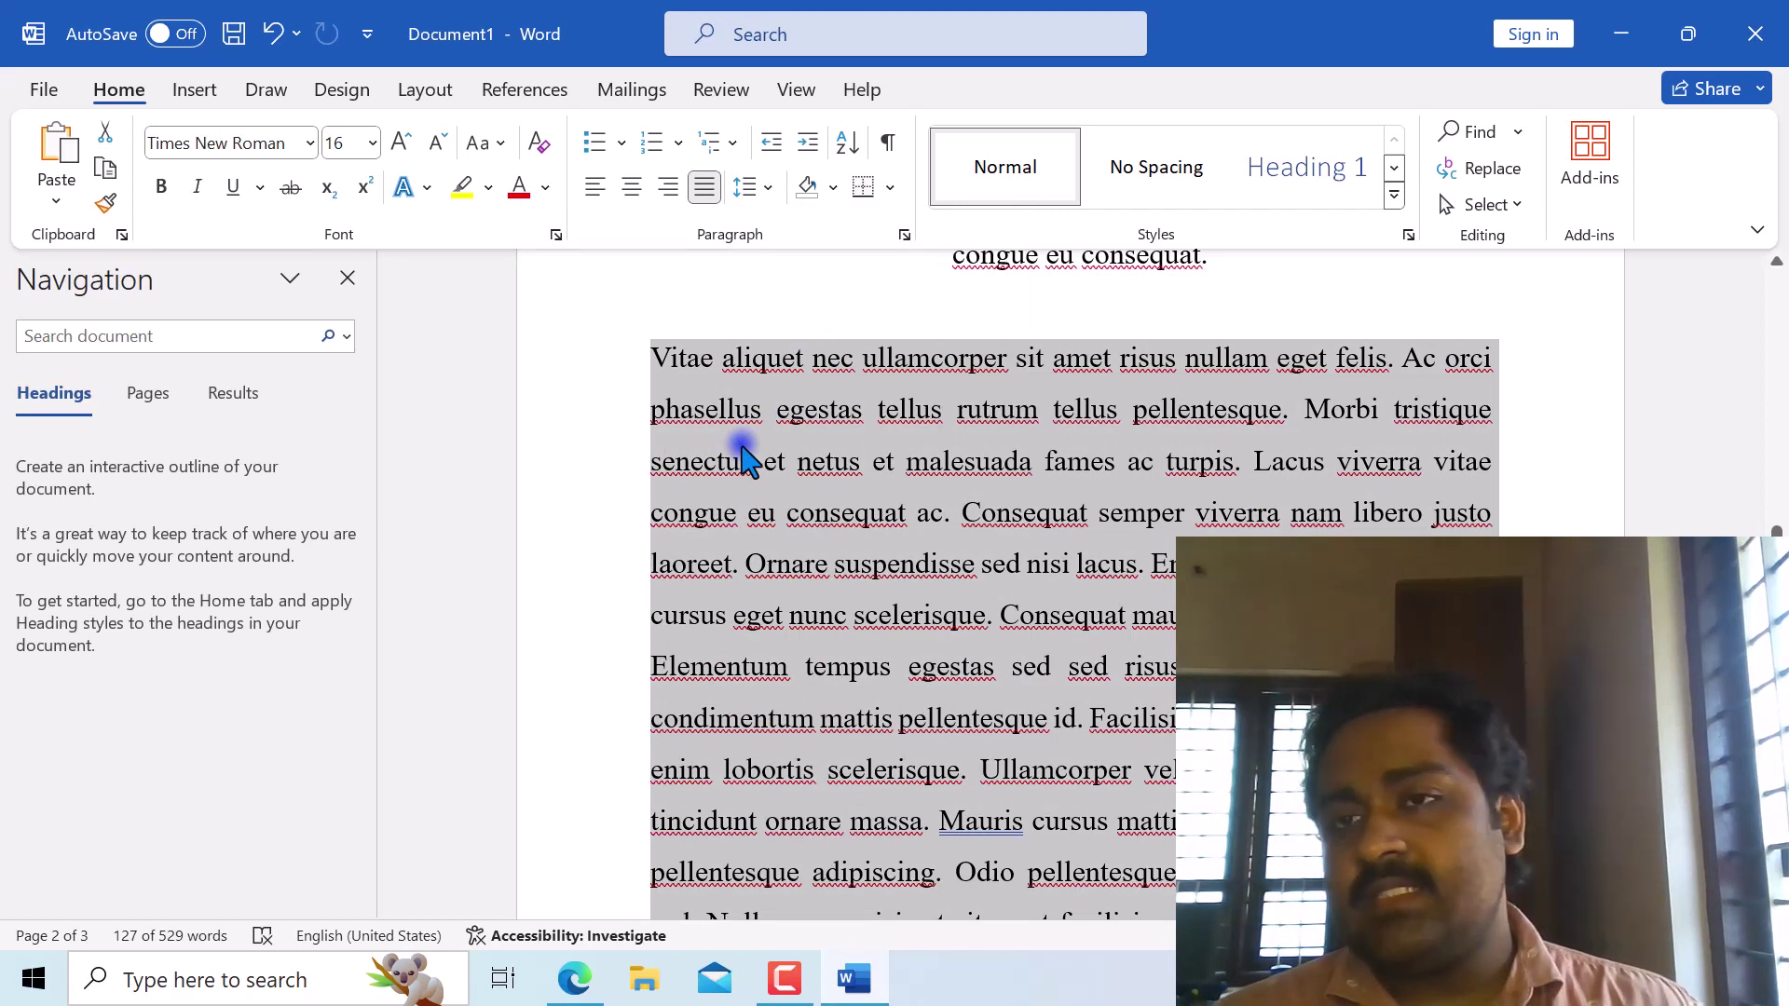
Apply a light gray shading behind the text of the "Vitae aliquet" paragraph and deselect it.
click(829, 197)
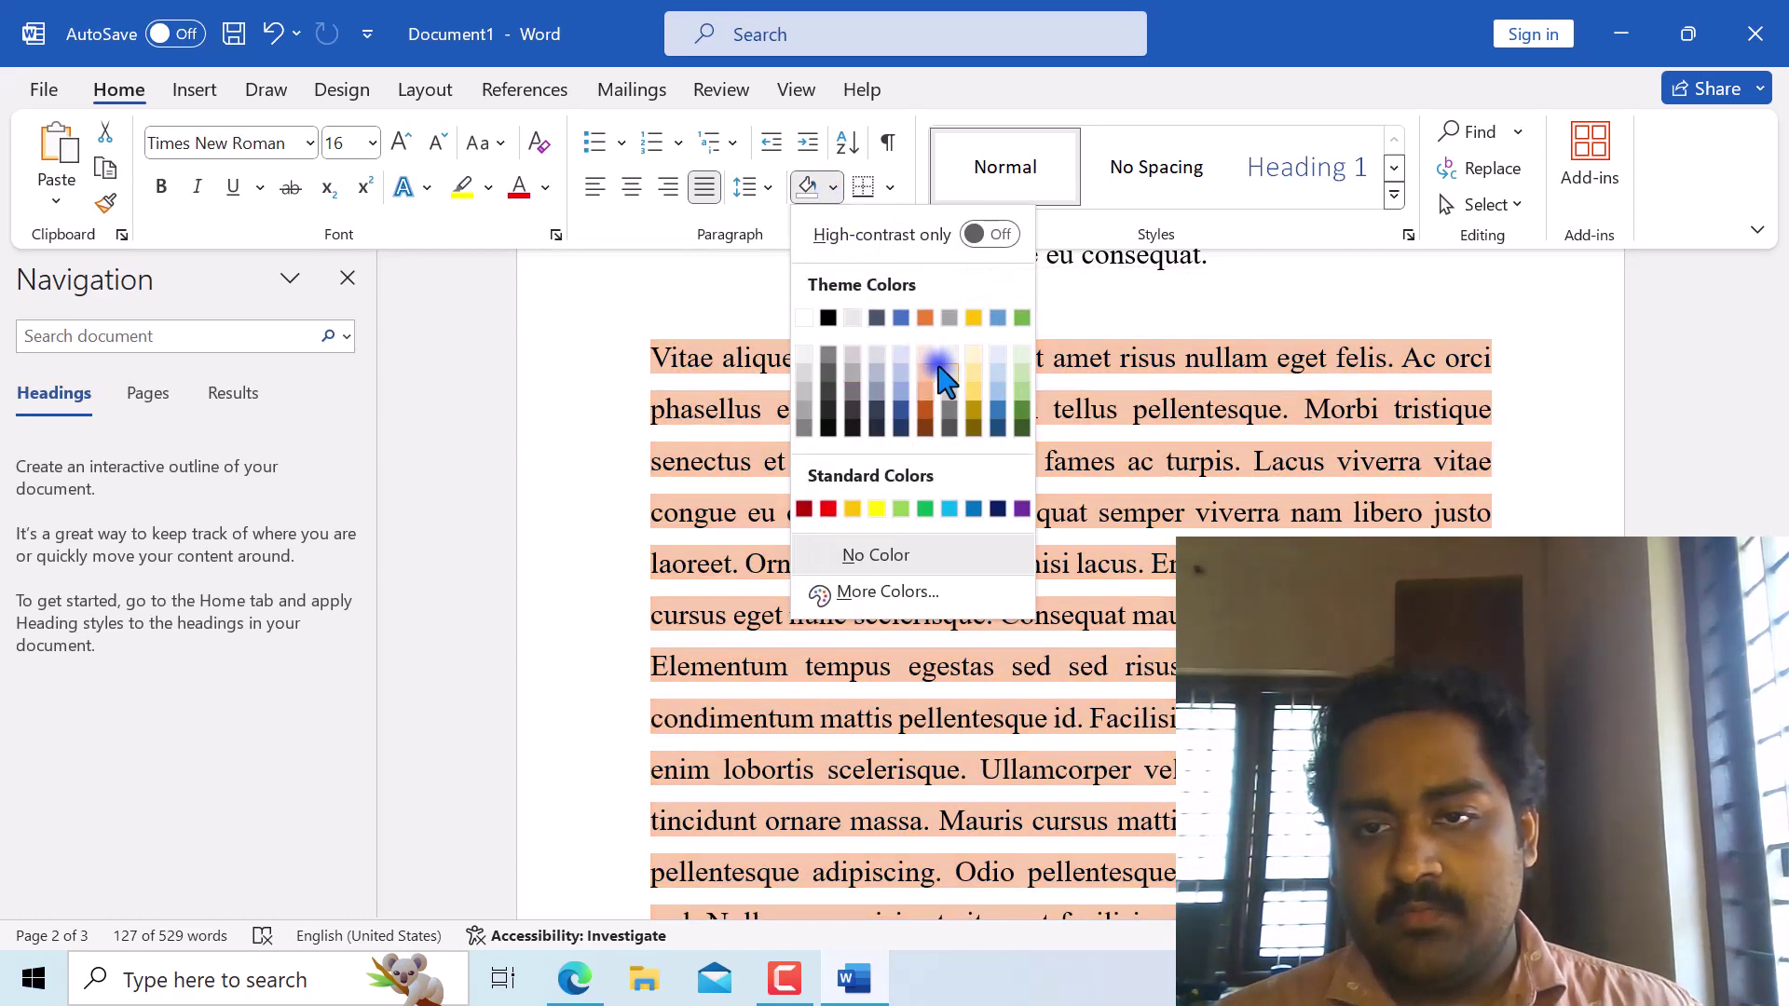
click(939, 368)
click(690, 461)
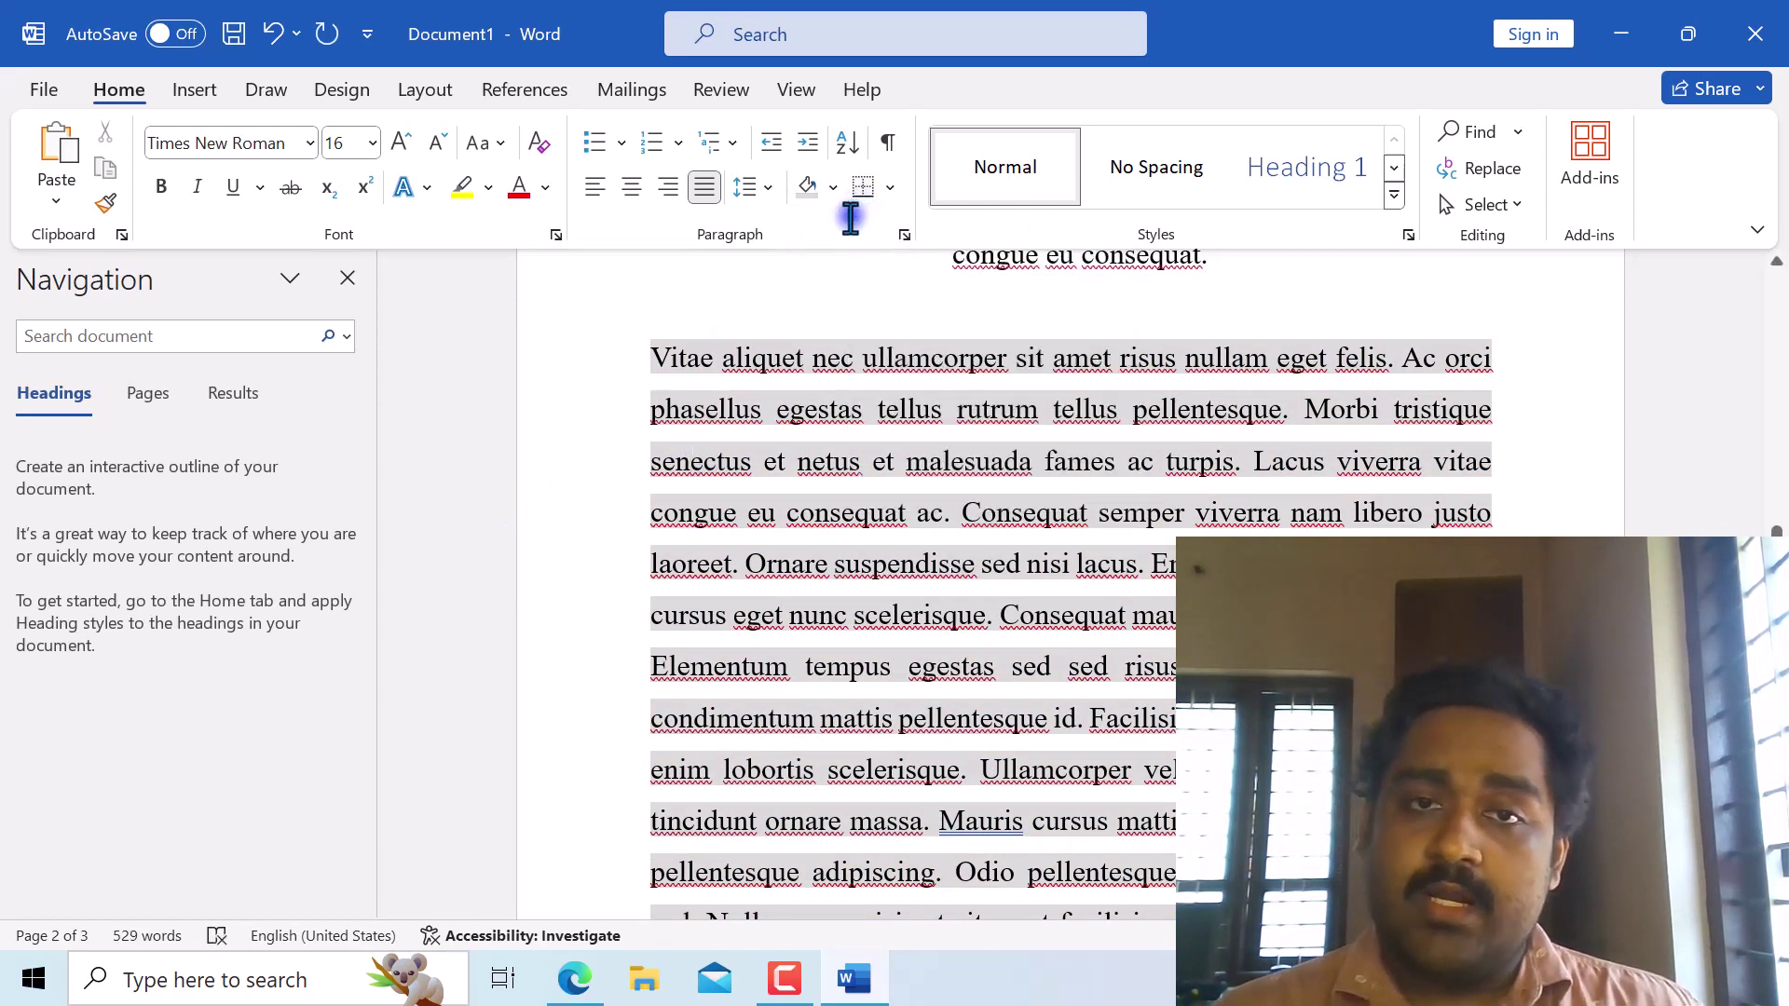
Try the Heading 2 style on the shaded "Vitae aliquet" paragraph and undo the style change.
scroll(843, 233, down, 3)
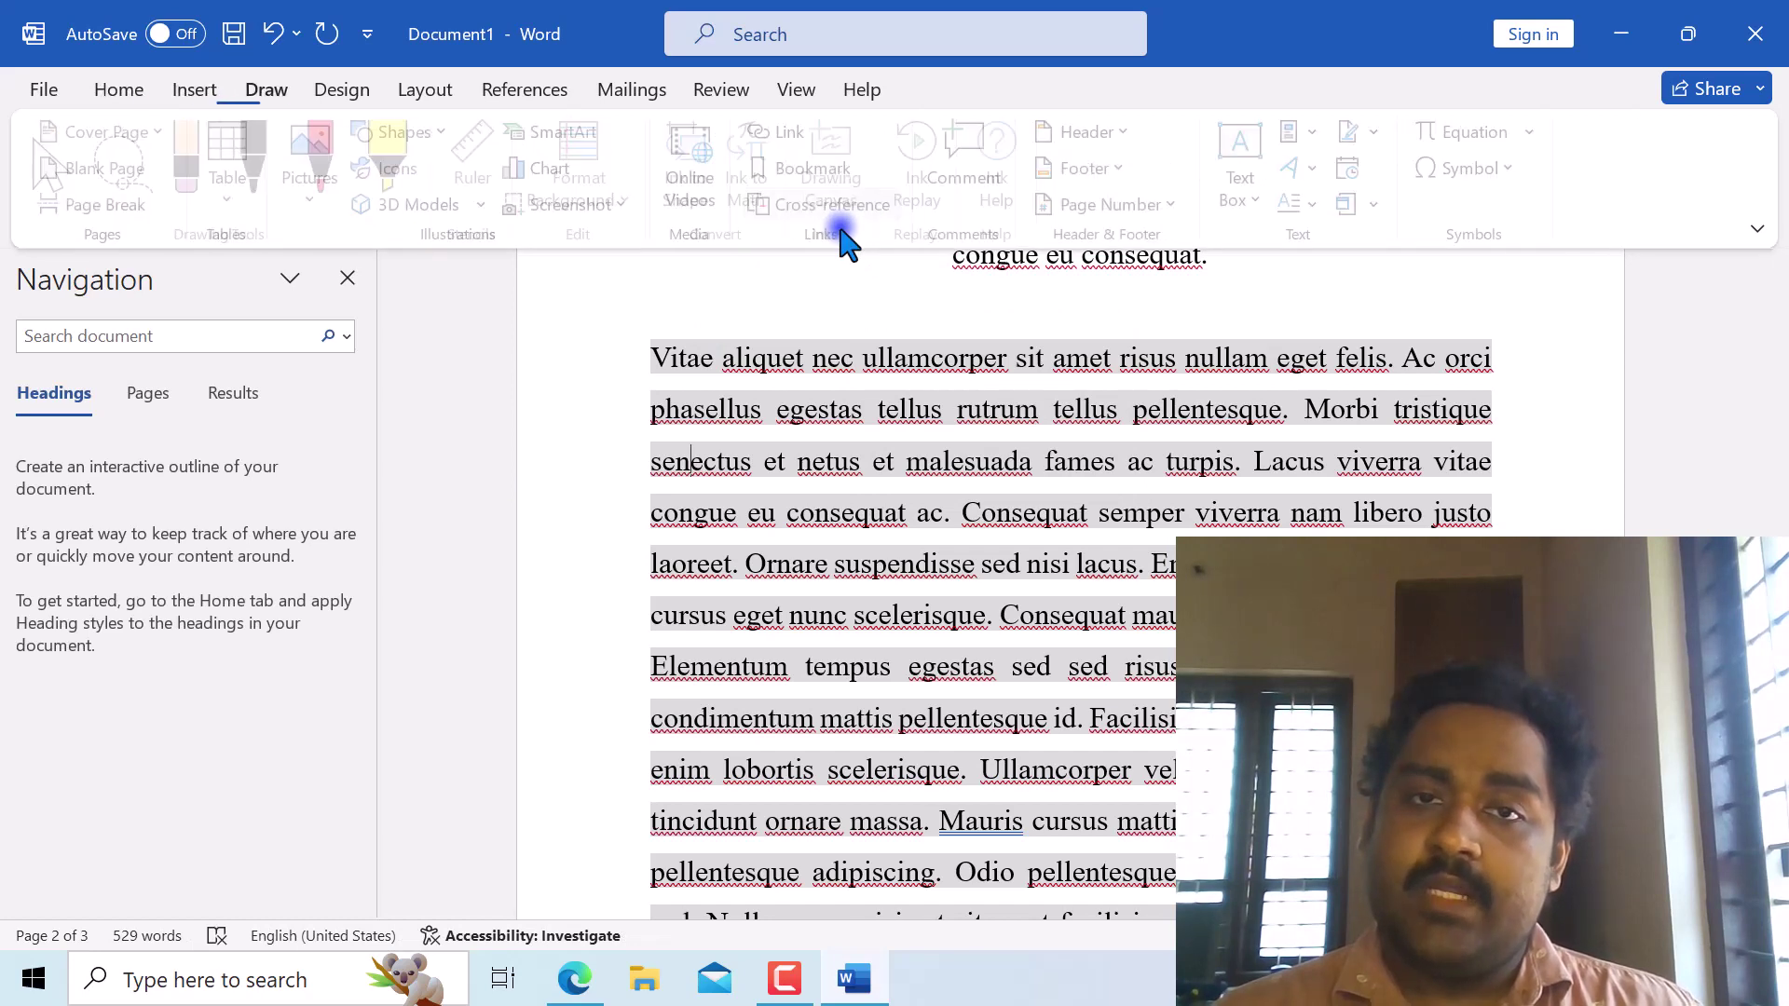
click(191, 89)
click(119, 90)
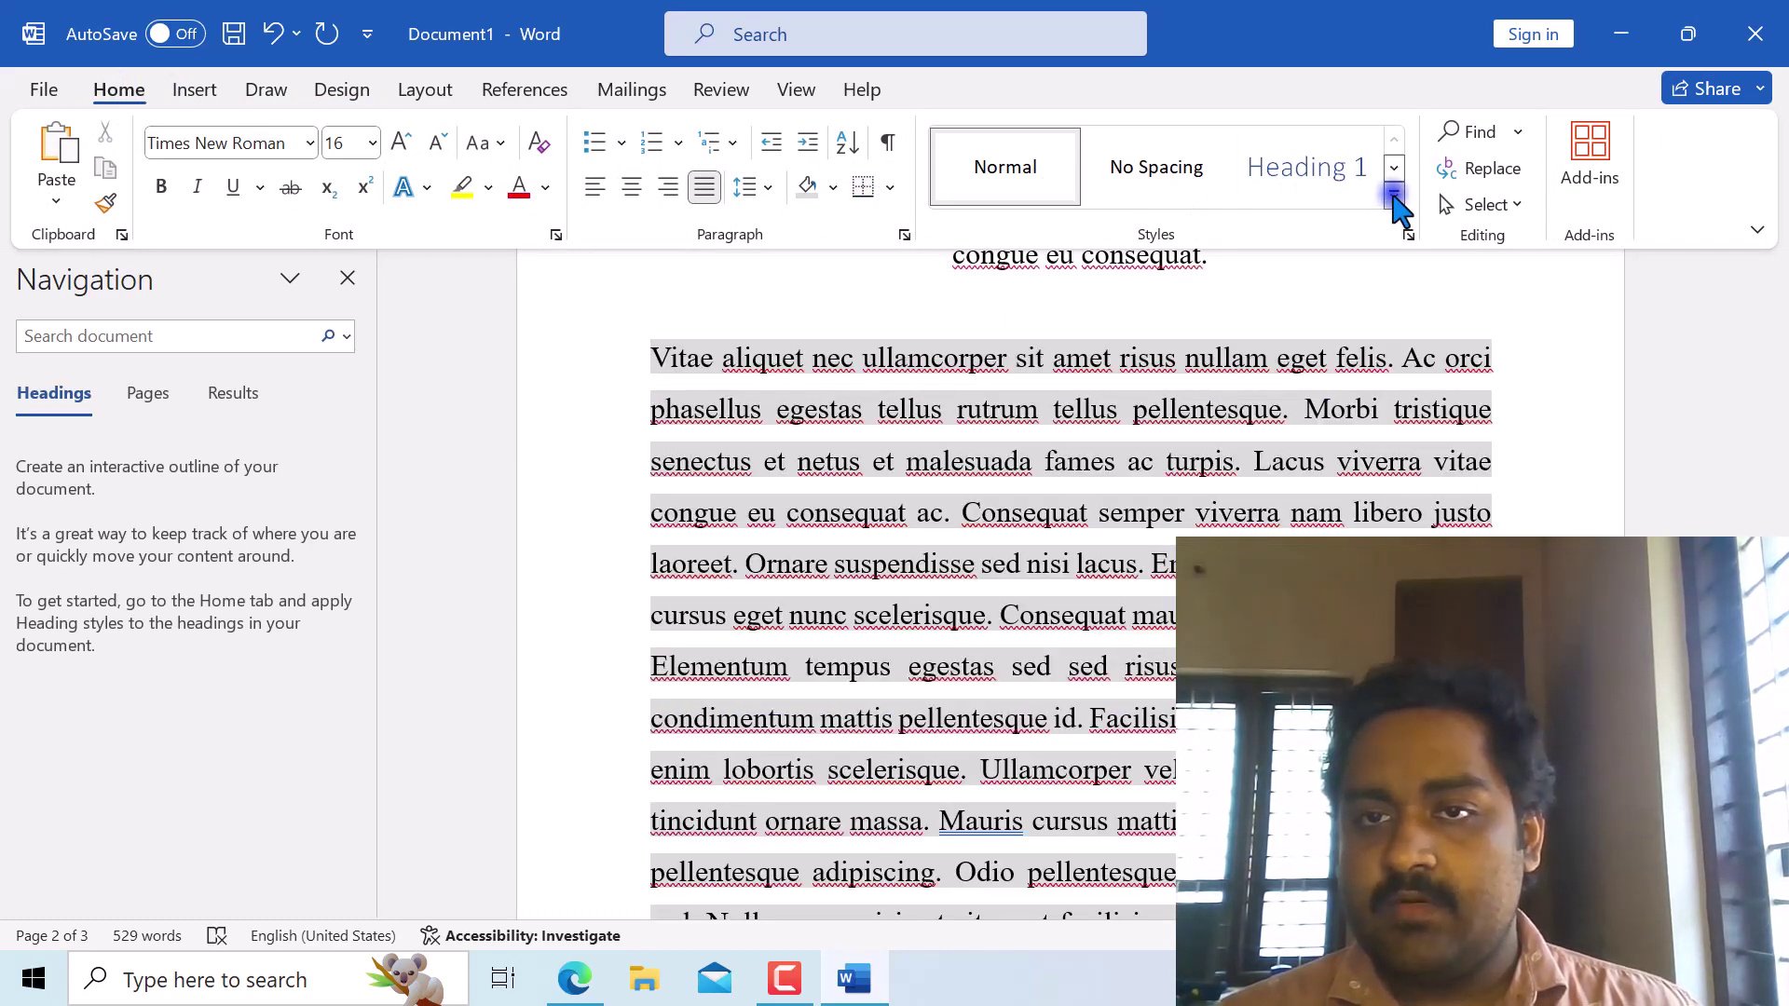
click(1393, 195)
click(1393, 195)
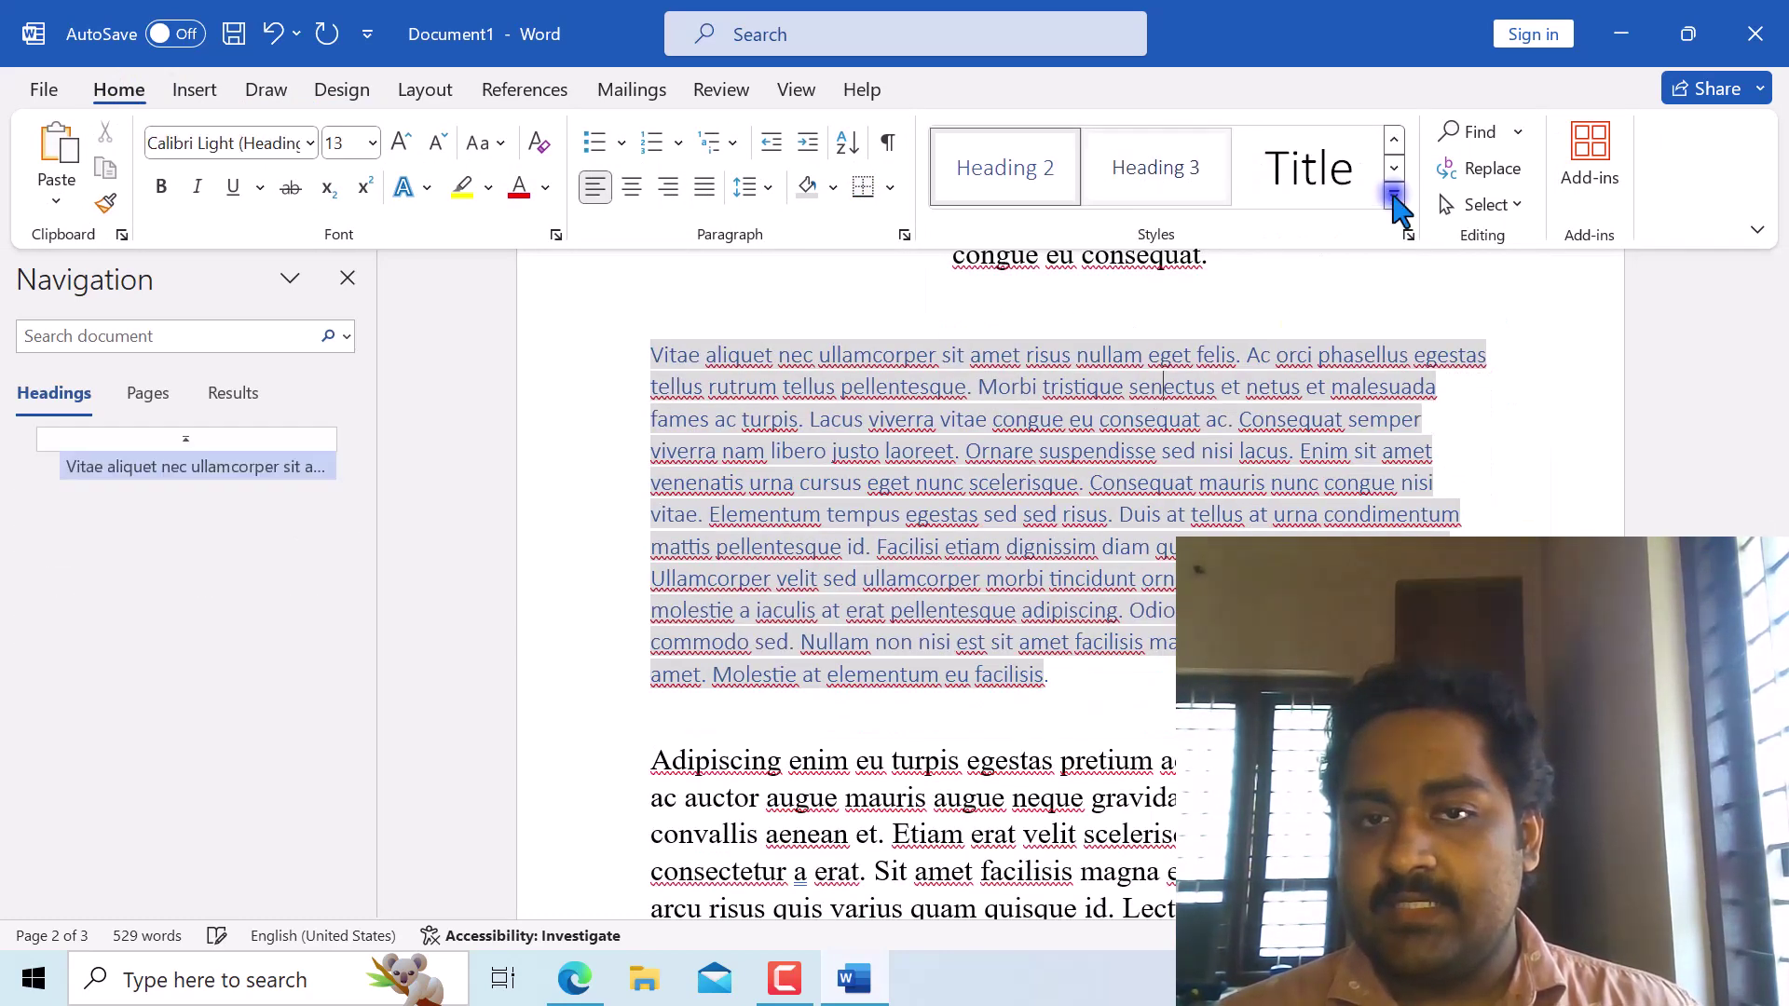
click(274, 35)
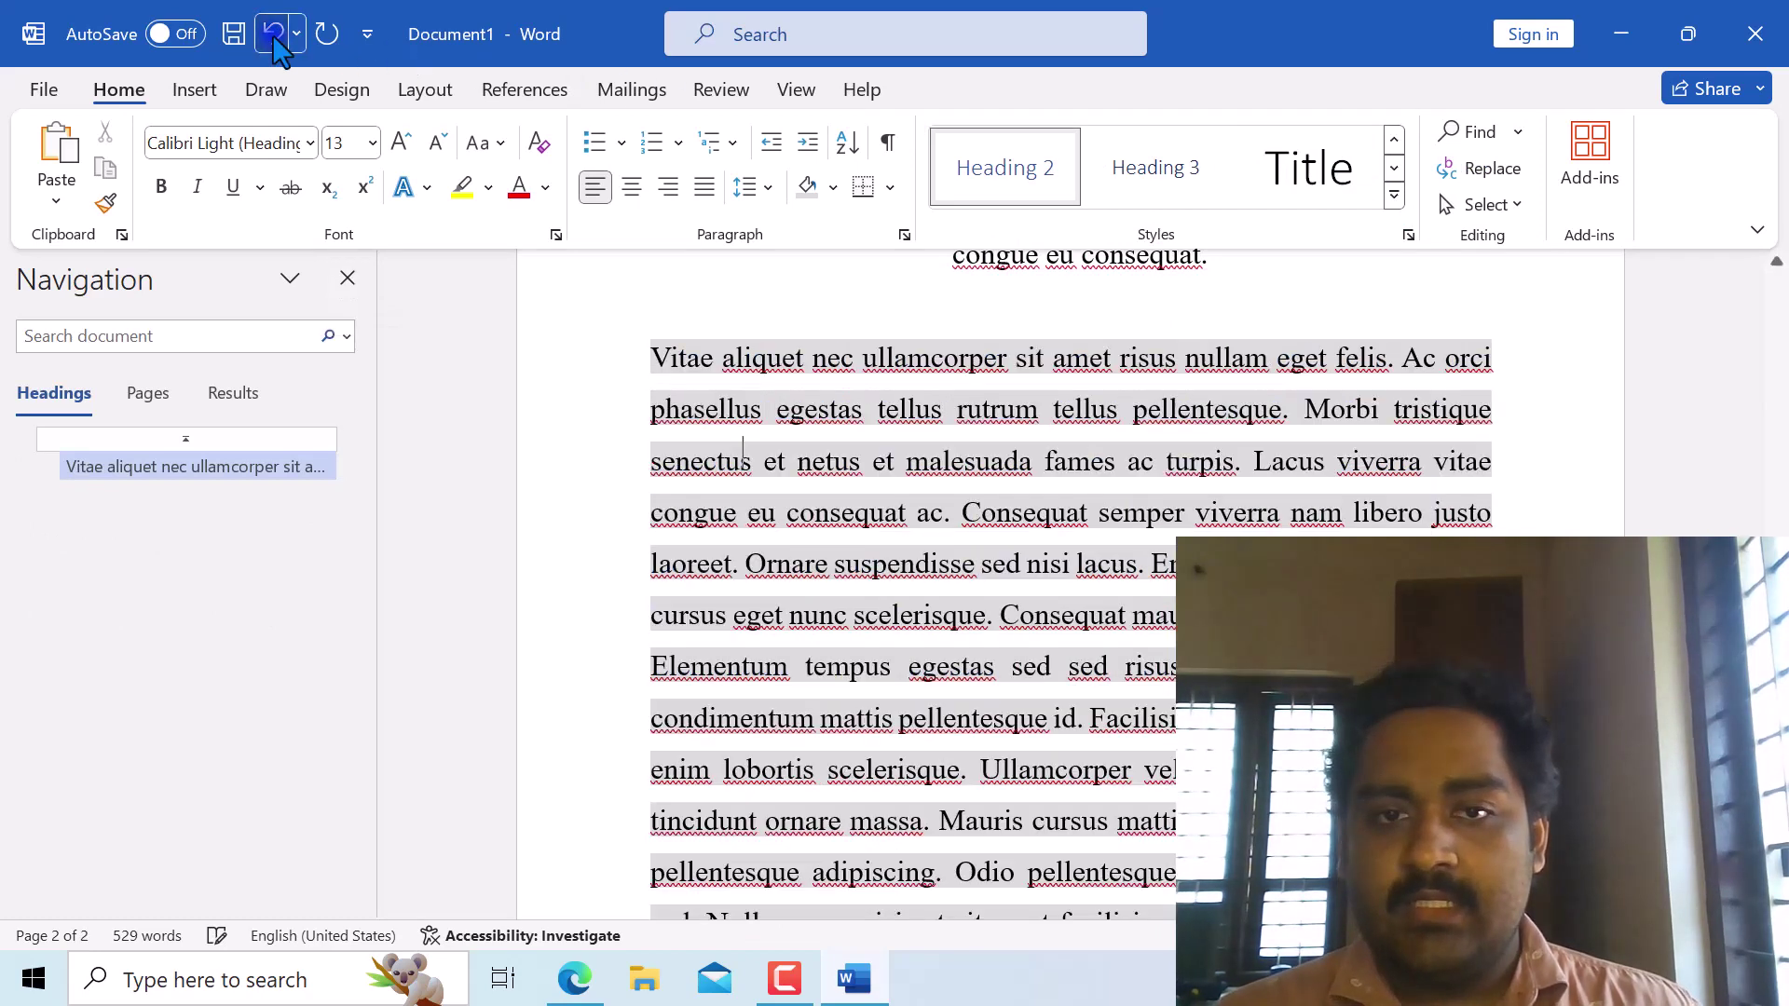
click(1697, 338)
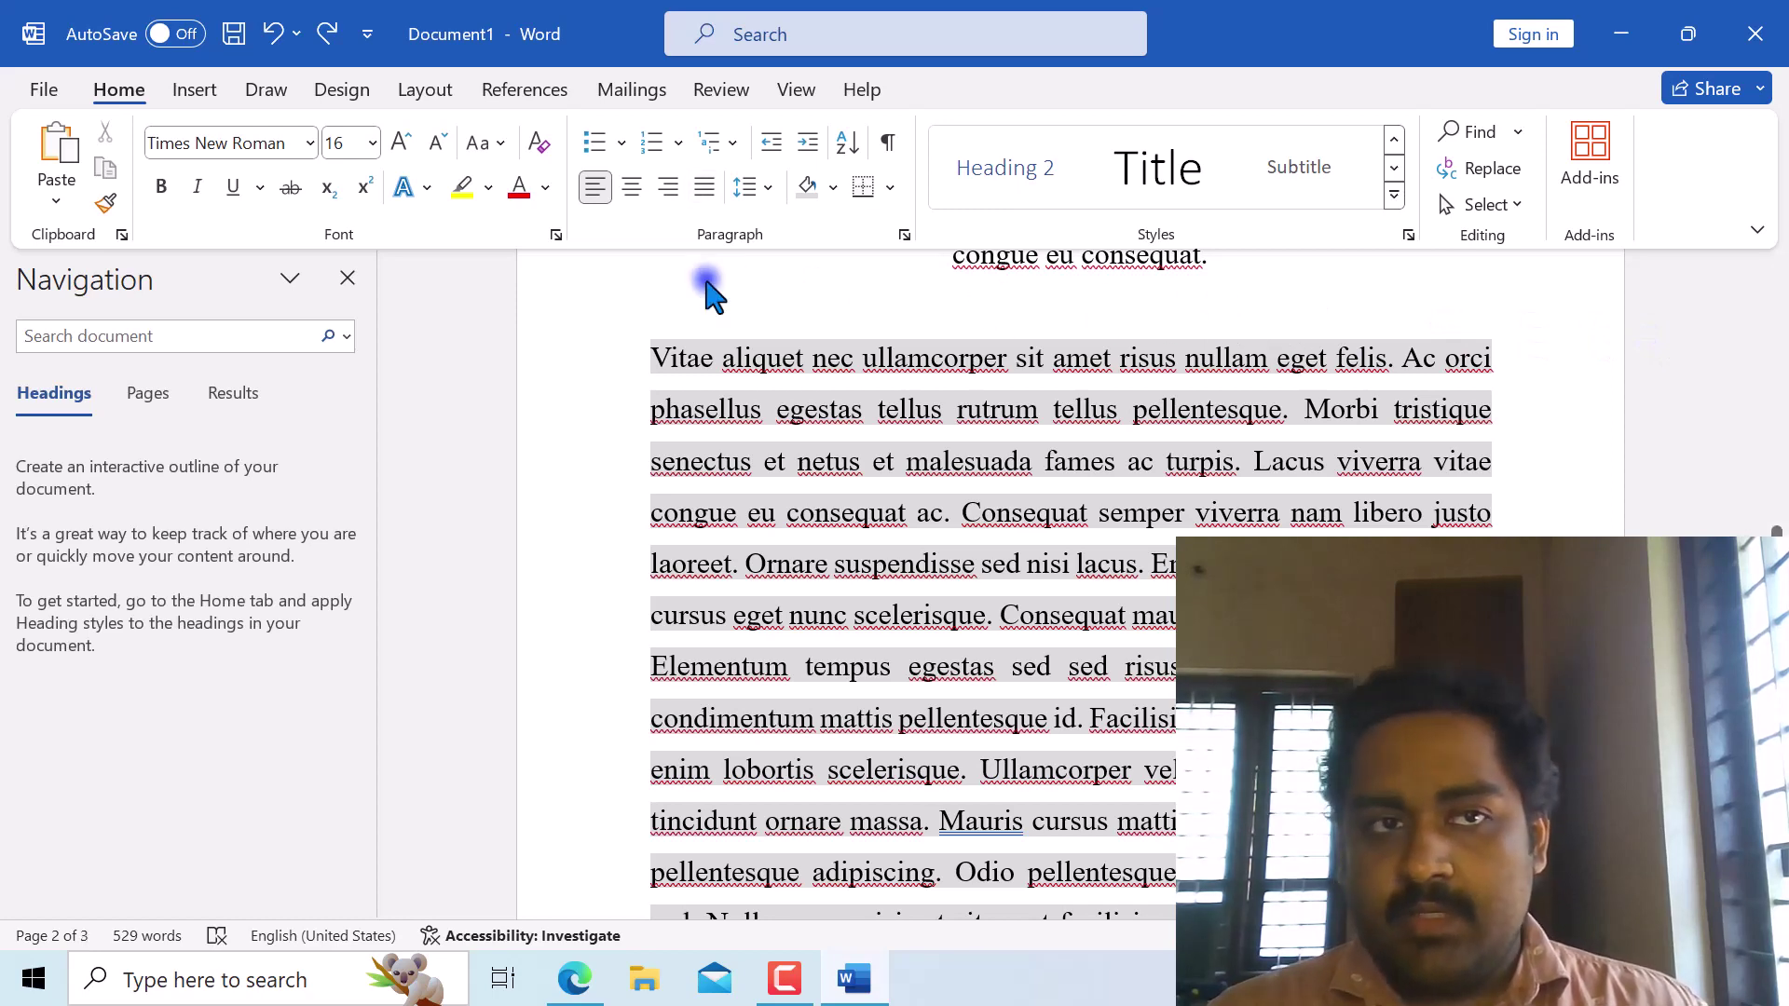
Insert a table of seven columns and six rows below the last paragraph on page 3.
scroll(841, 402, down, 5)
scroll(950, 466, down, 3)
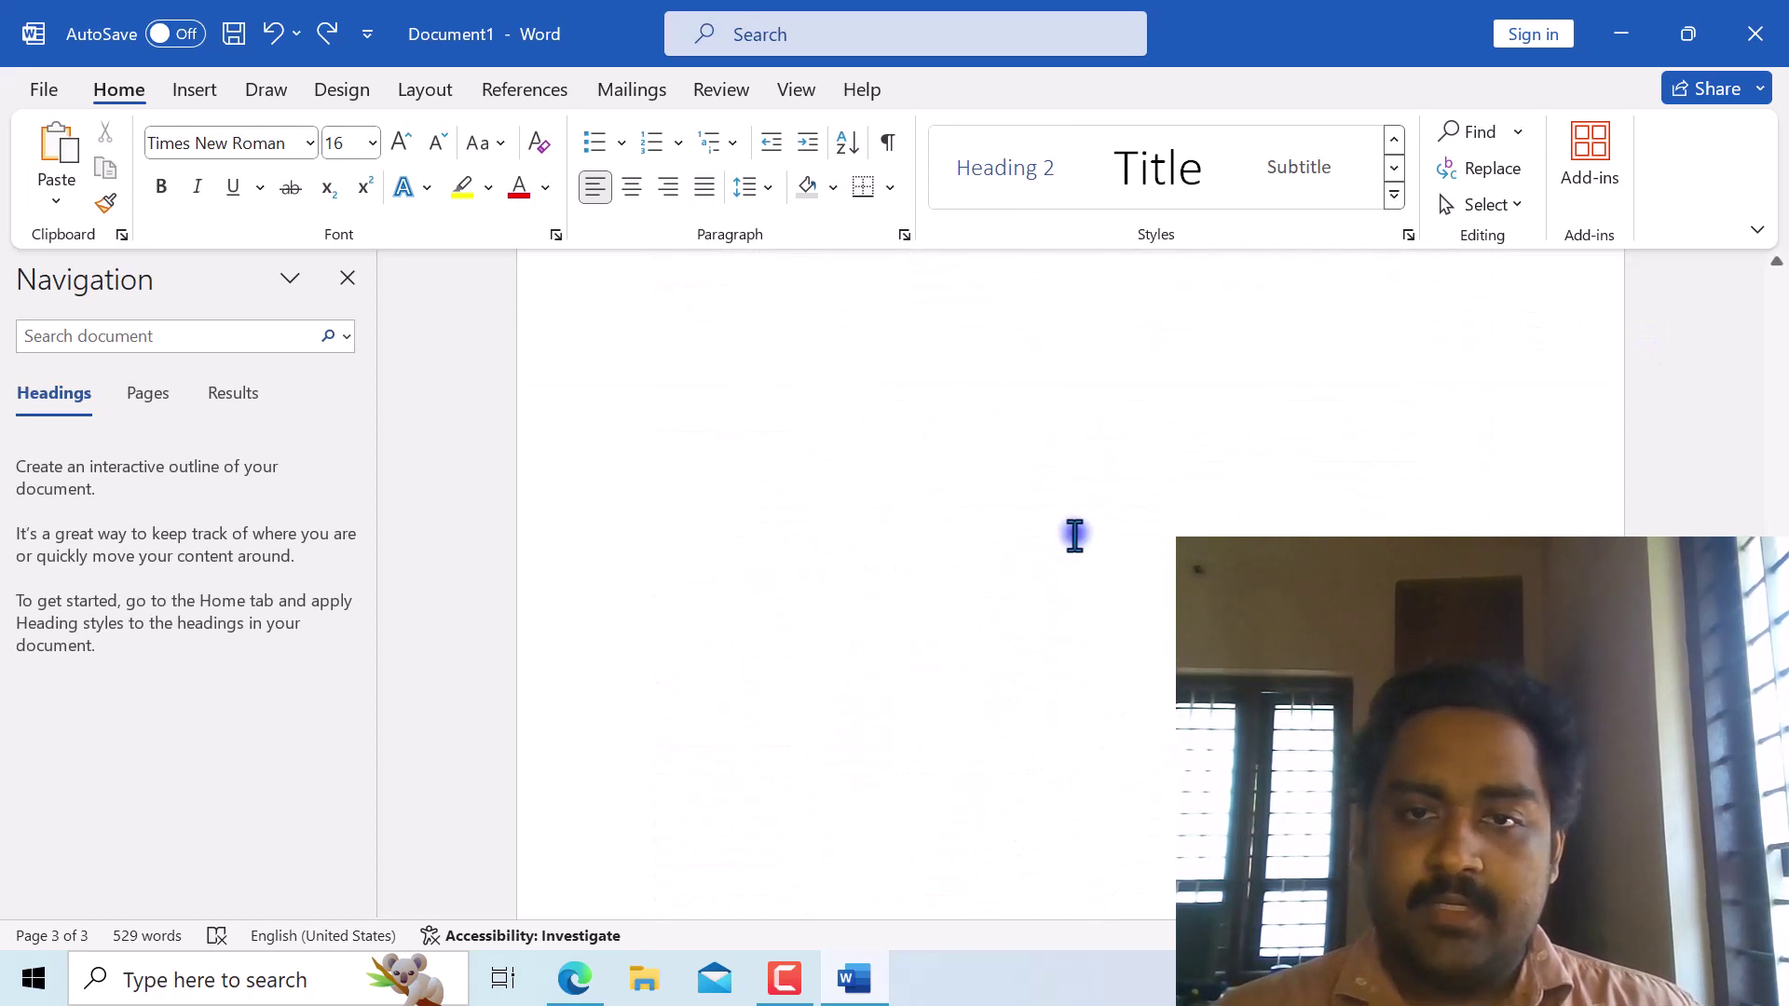
click(194, 90)
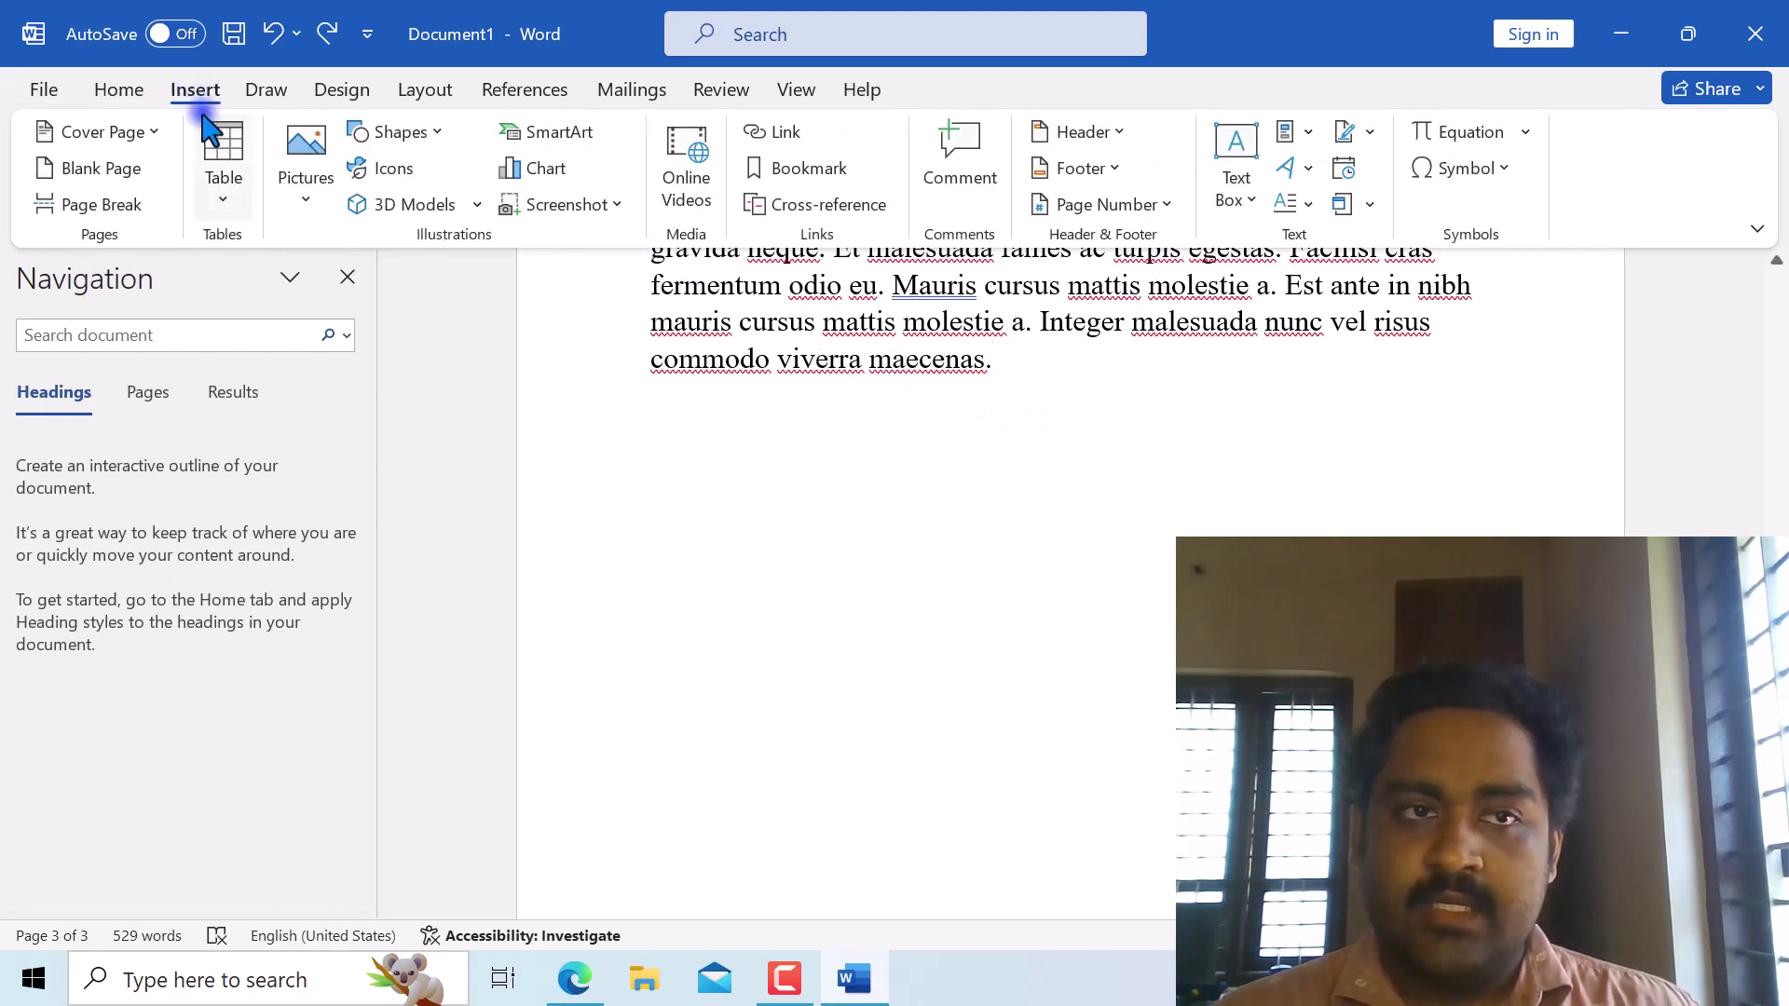
click(223, 166)
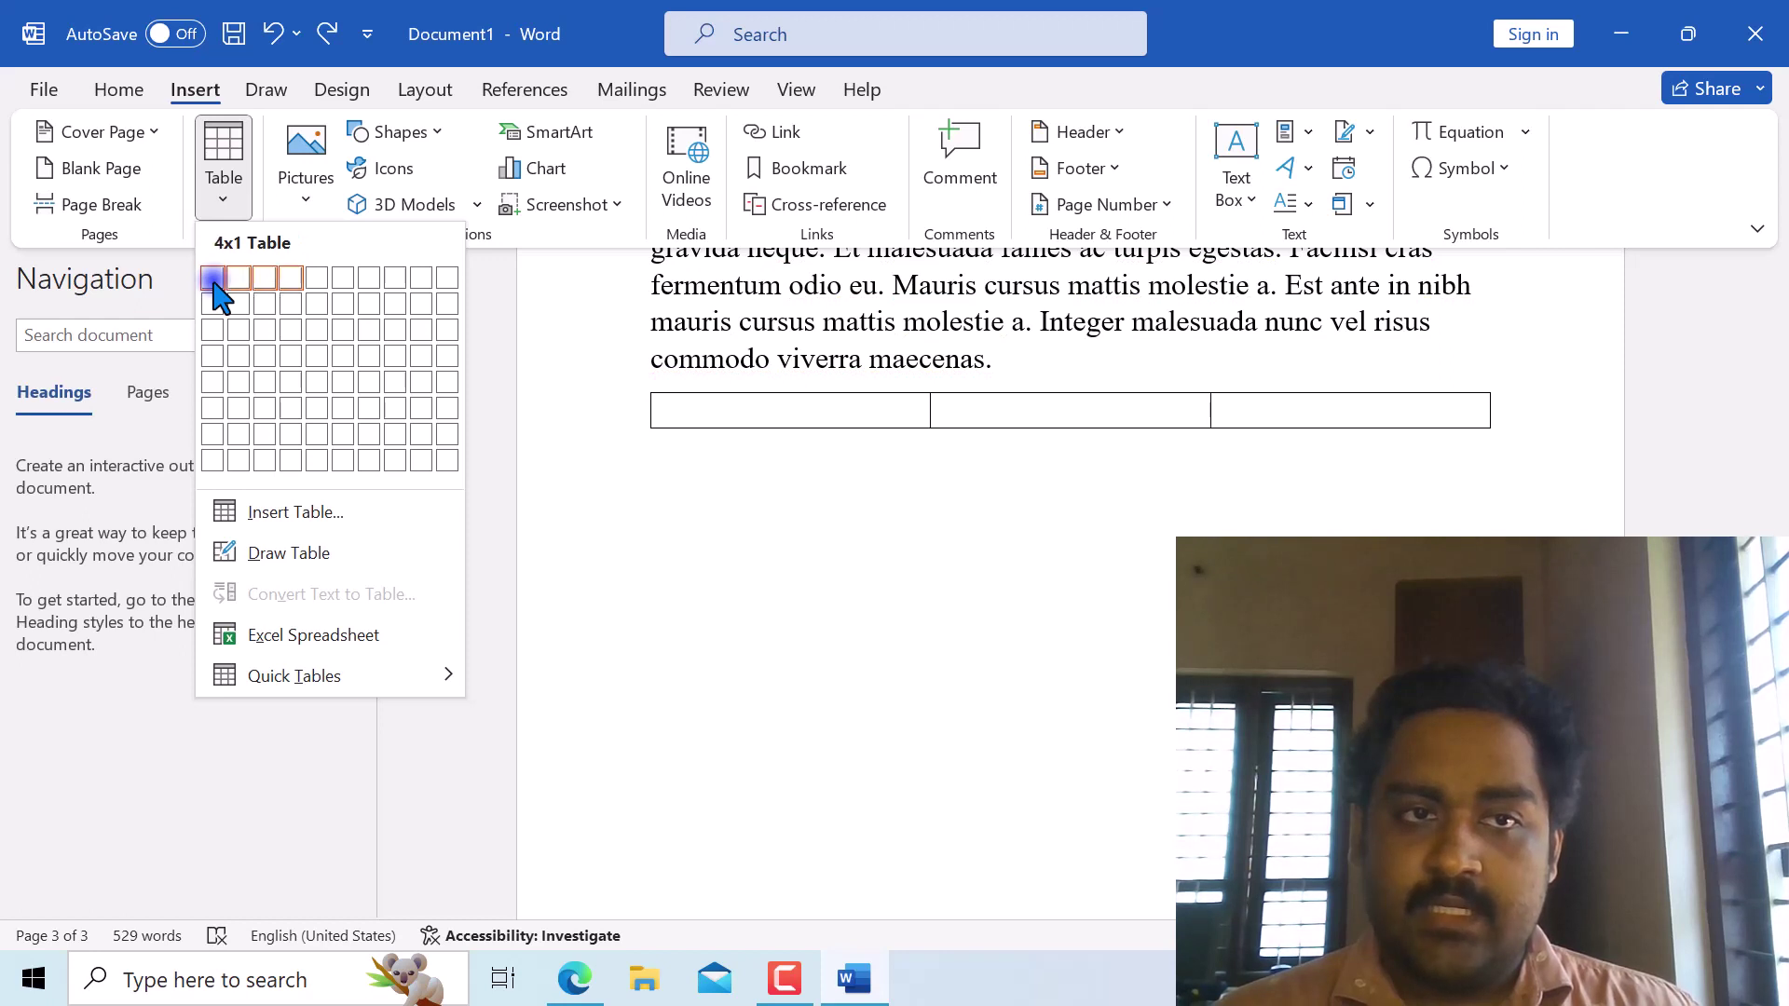
click(371, 410)
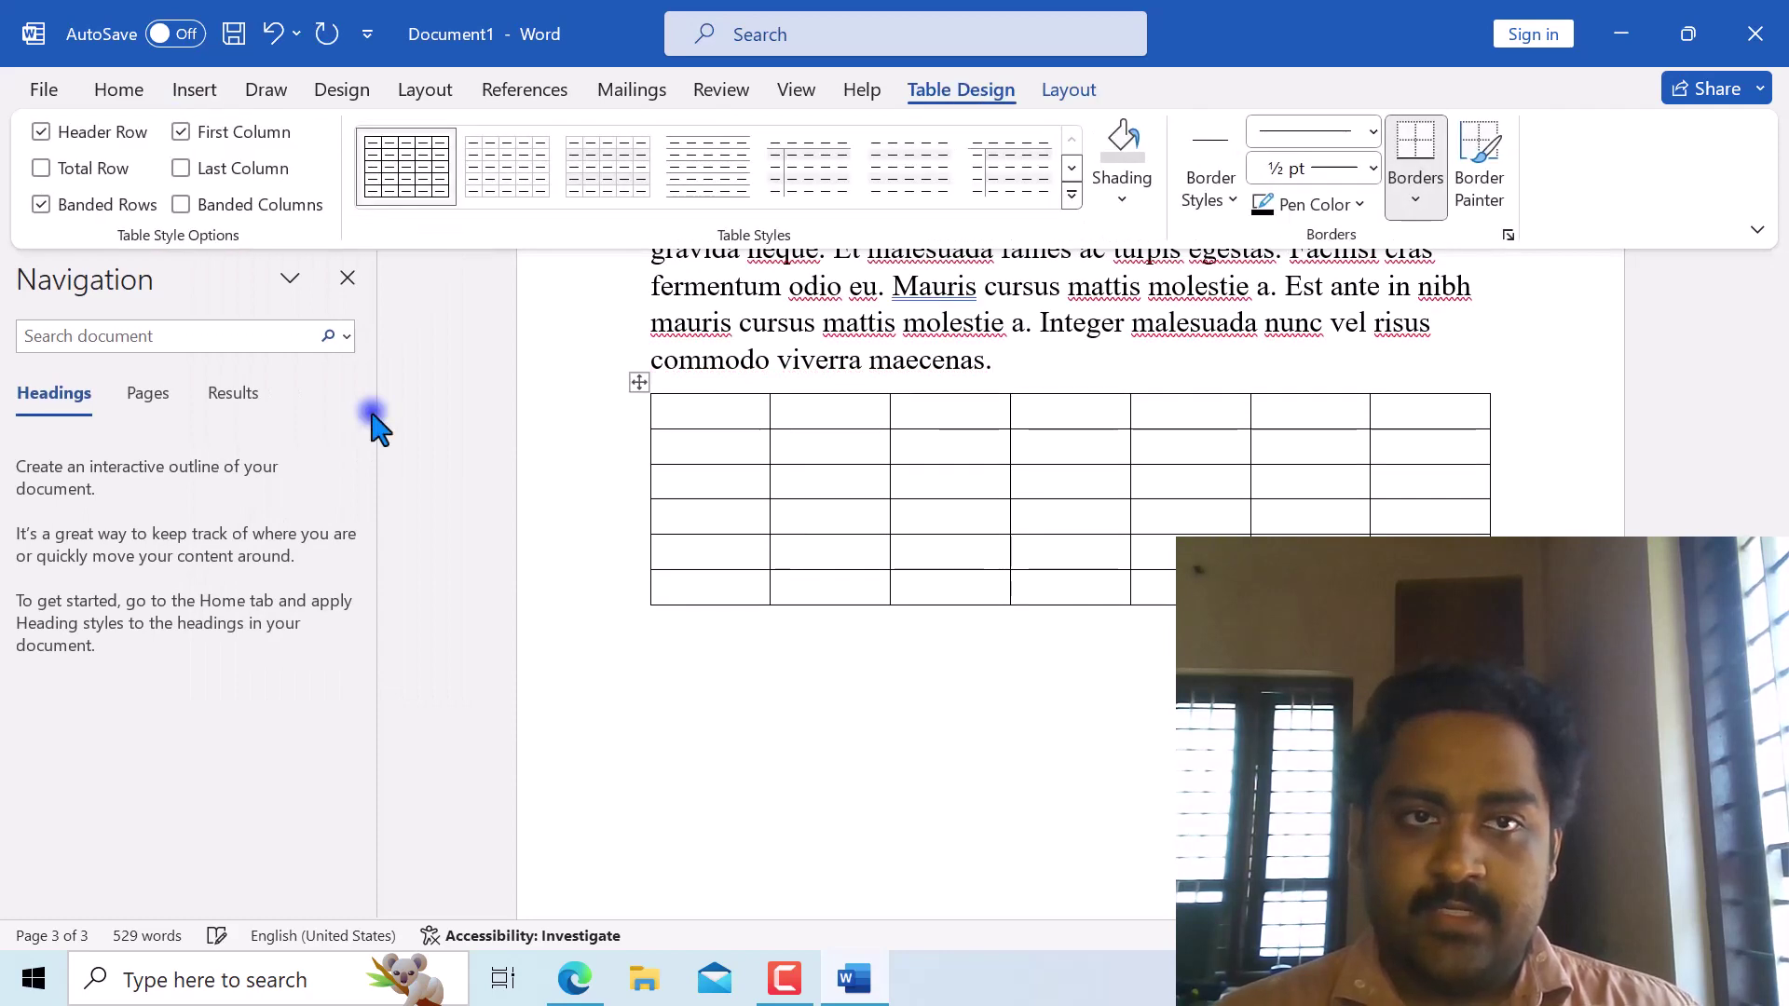
Apply the blue banded grid style with a solid header row to the table and choose a thicker solid line for its borders.
click(1073, 196)
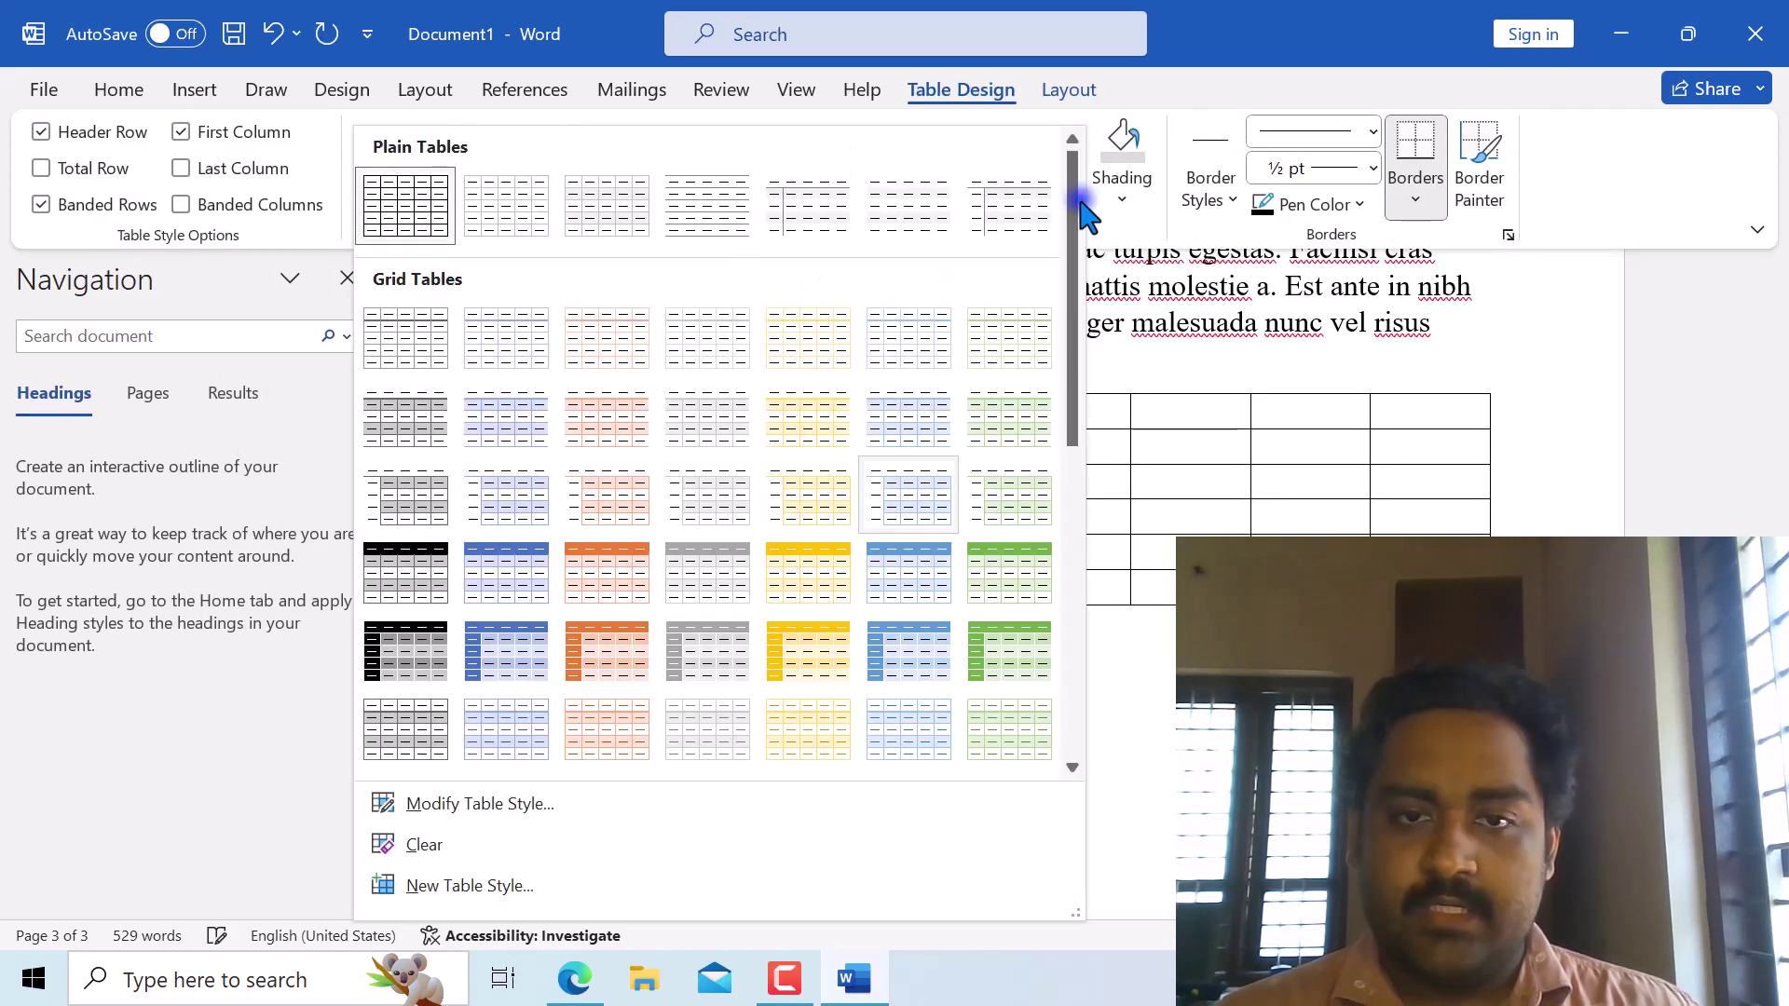
click(517, 583)
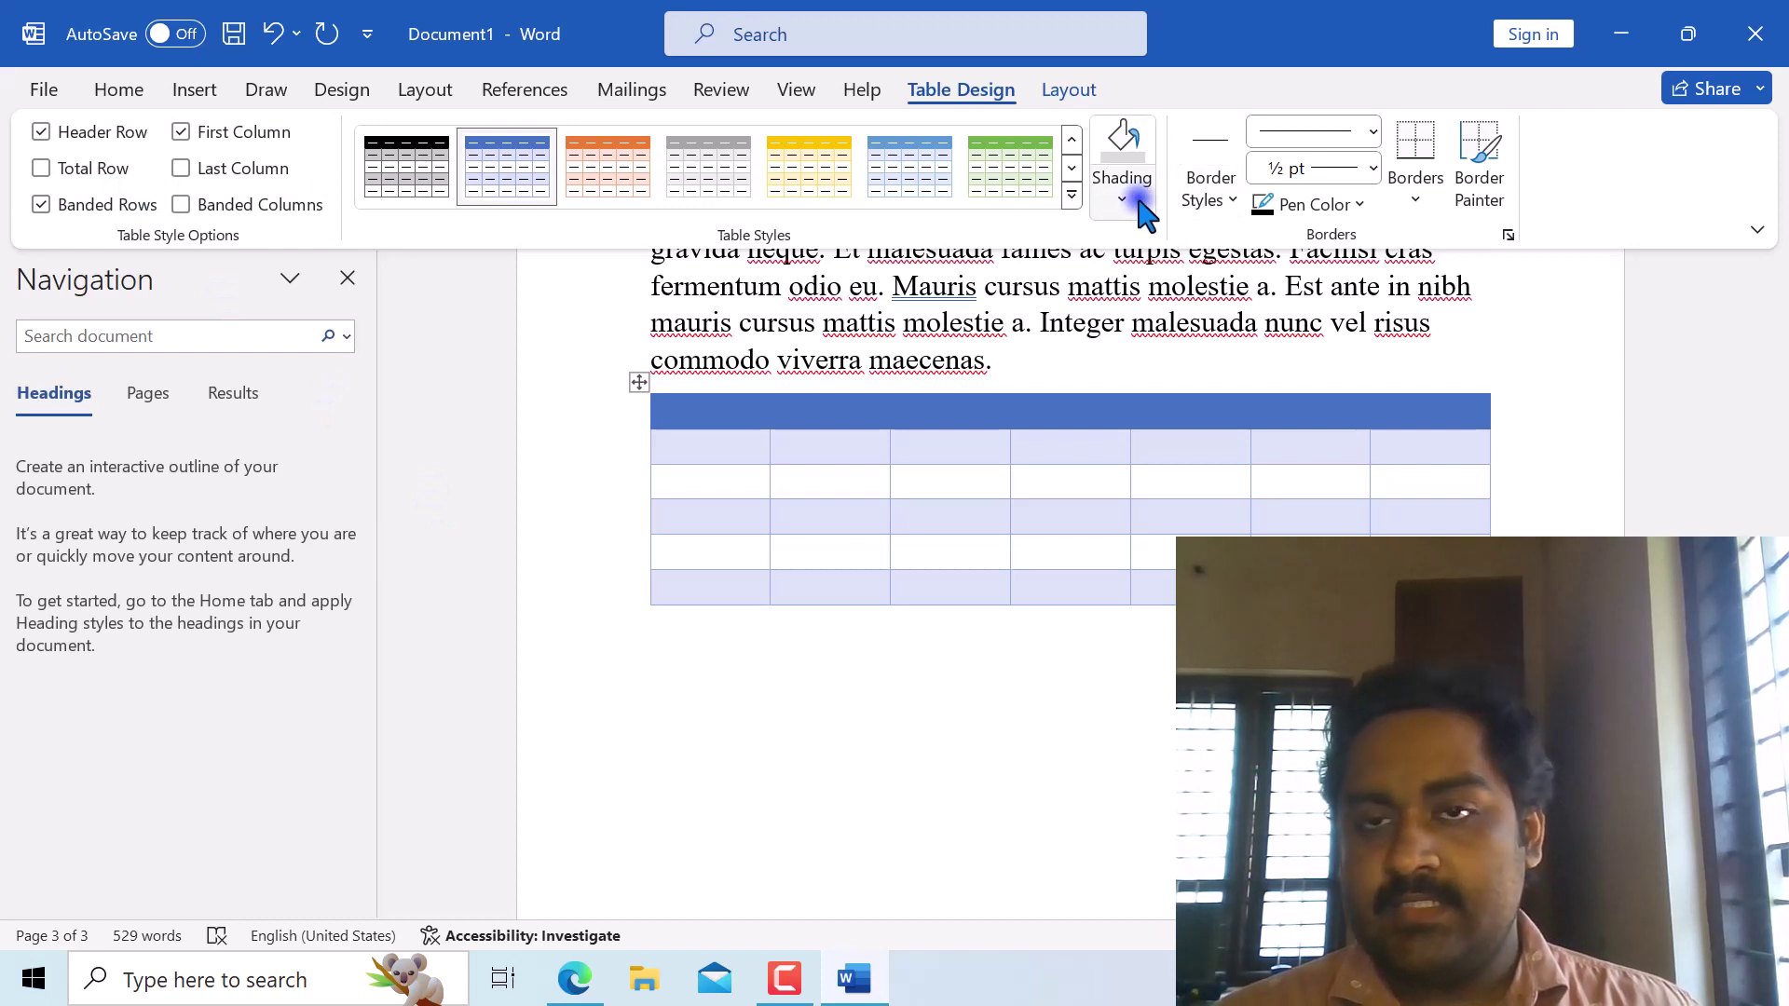
click(1373, 131)
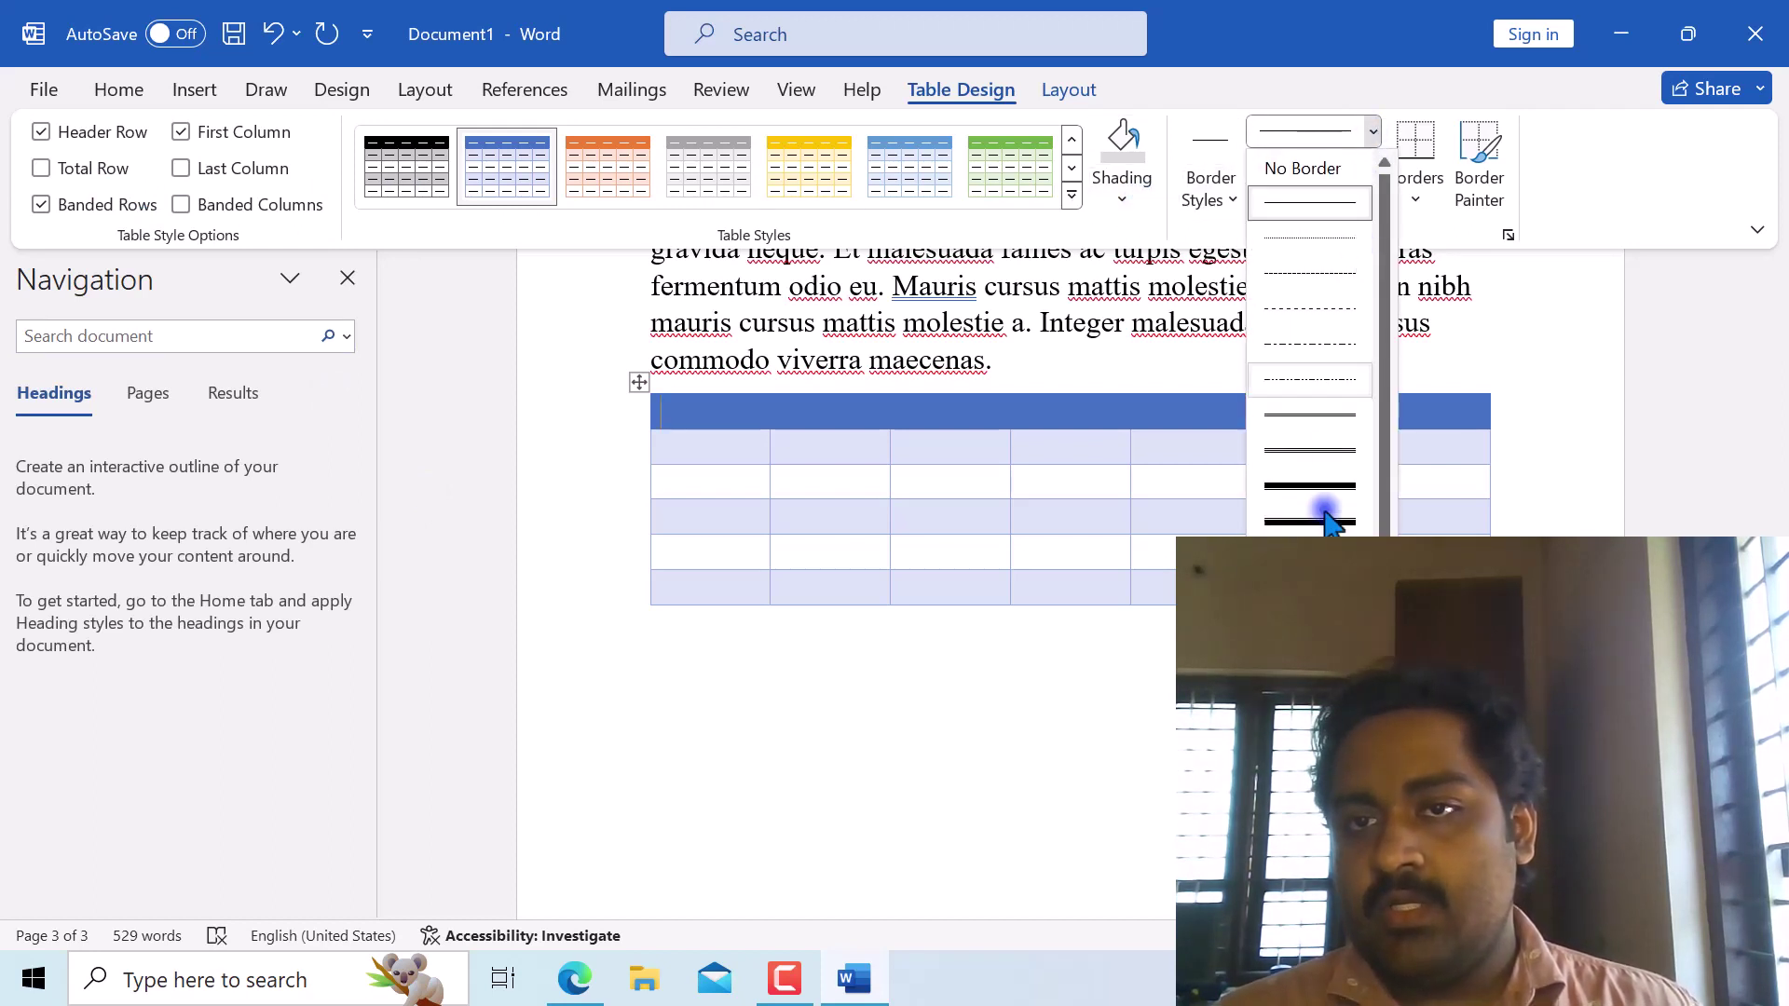
click(1309, 450)
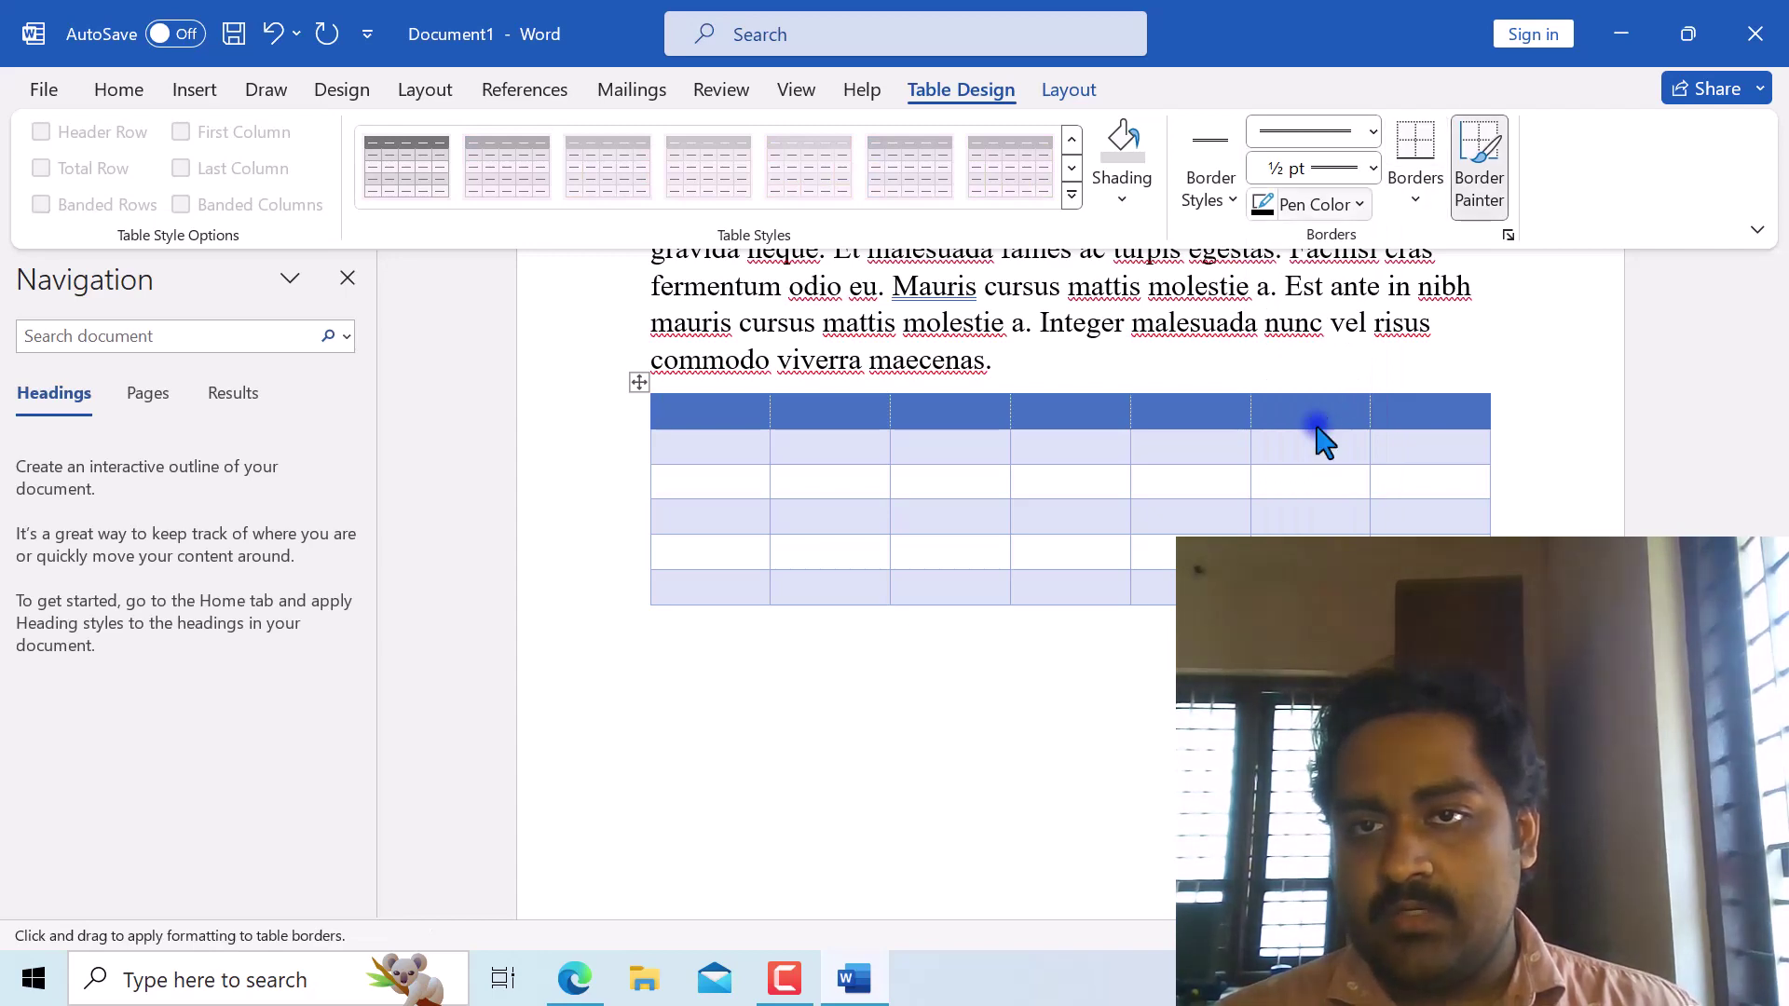
Draw a circle about 1.29" high and 1.26" wide below the table, using the oval shape.
click(140, 88)
click(200, 90)
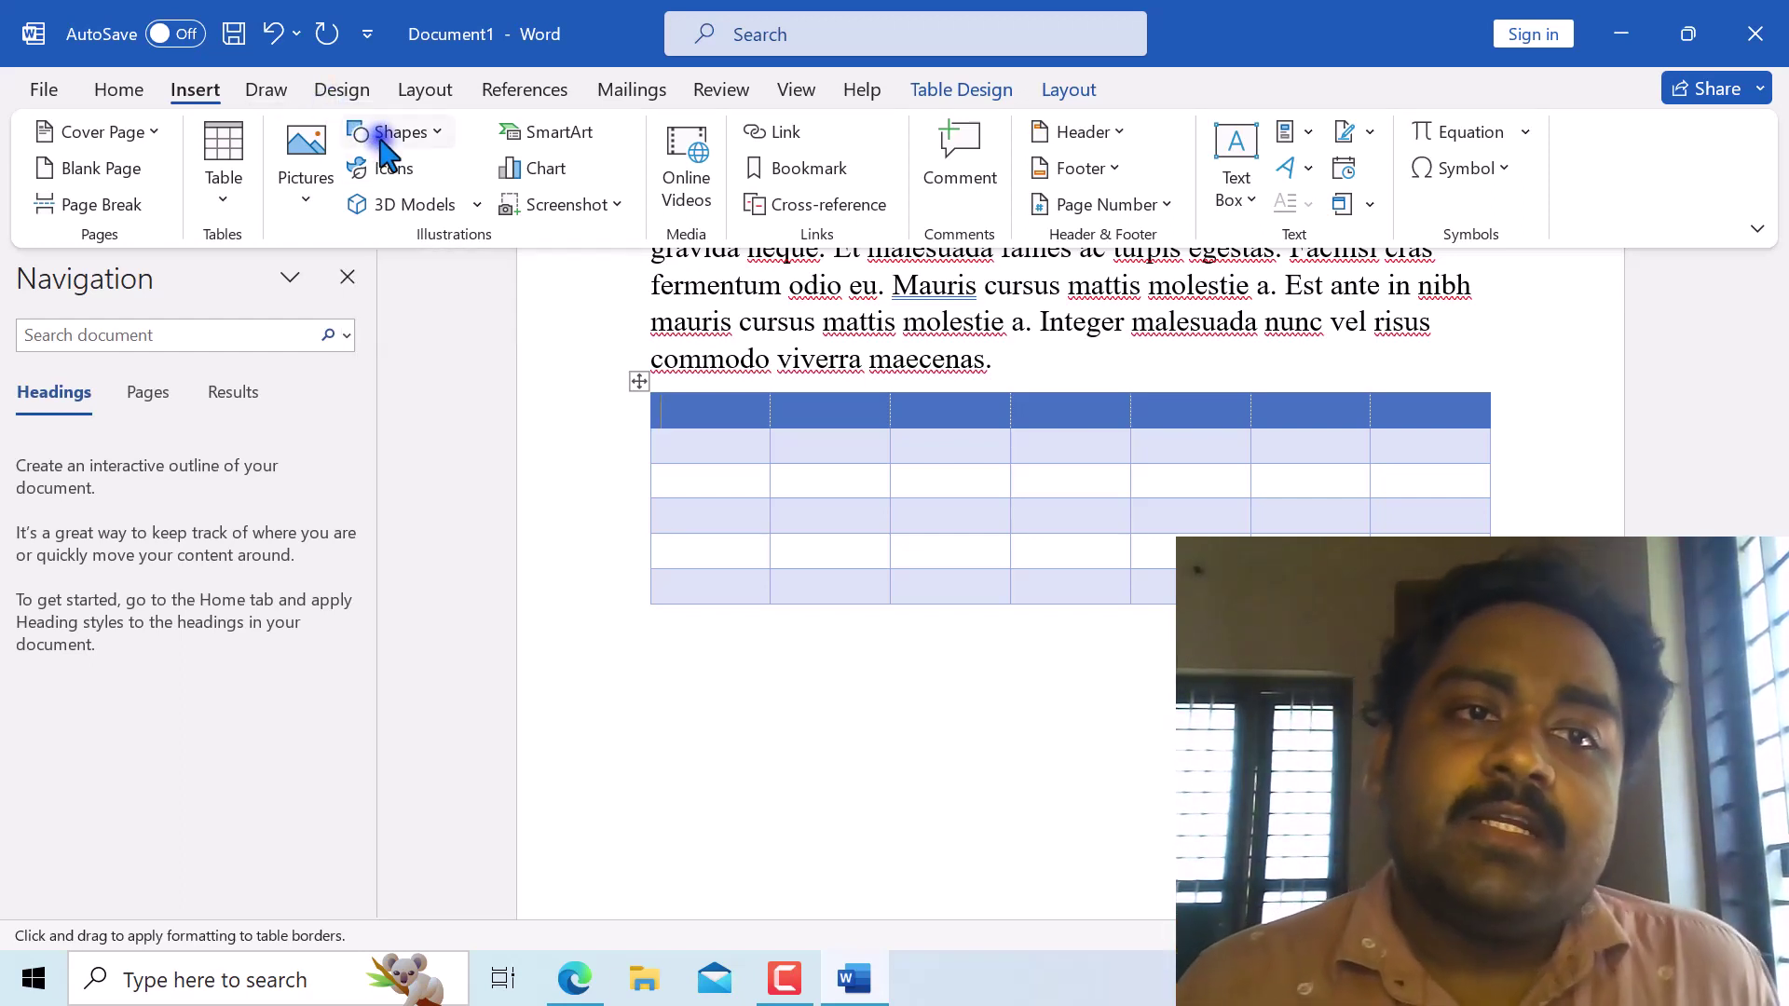
click(382, 142)
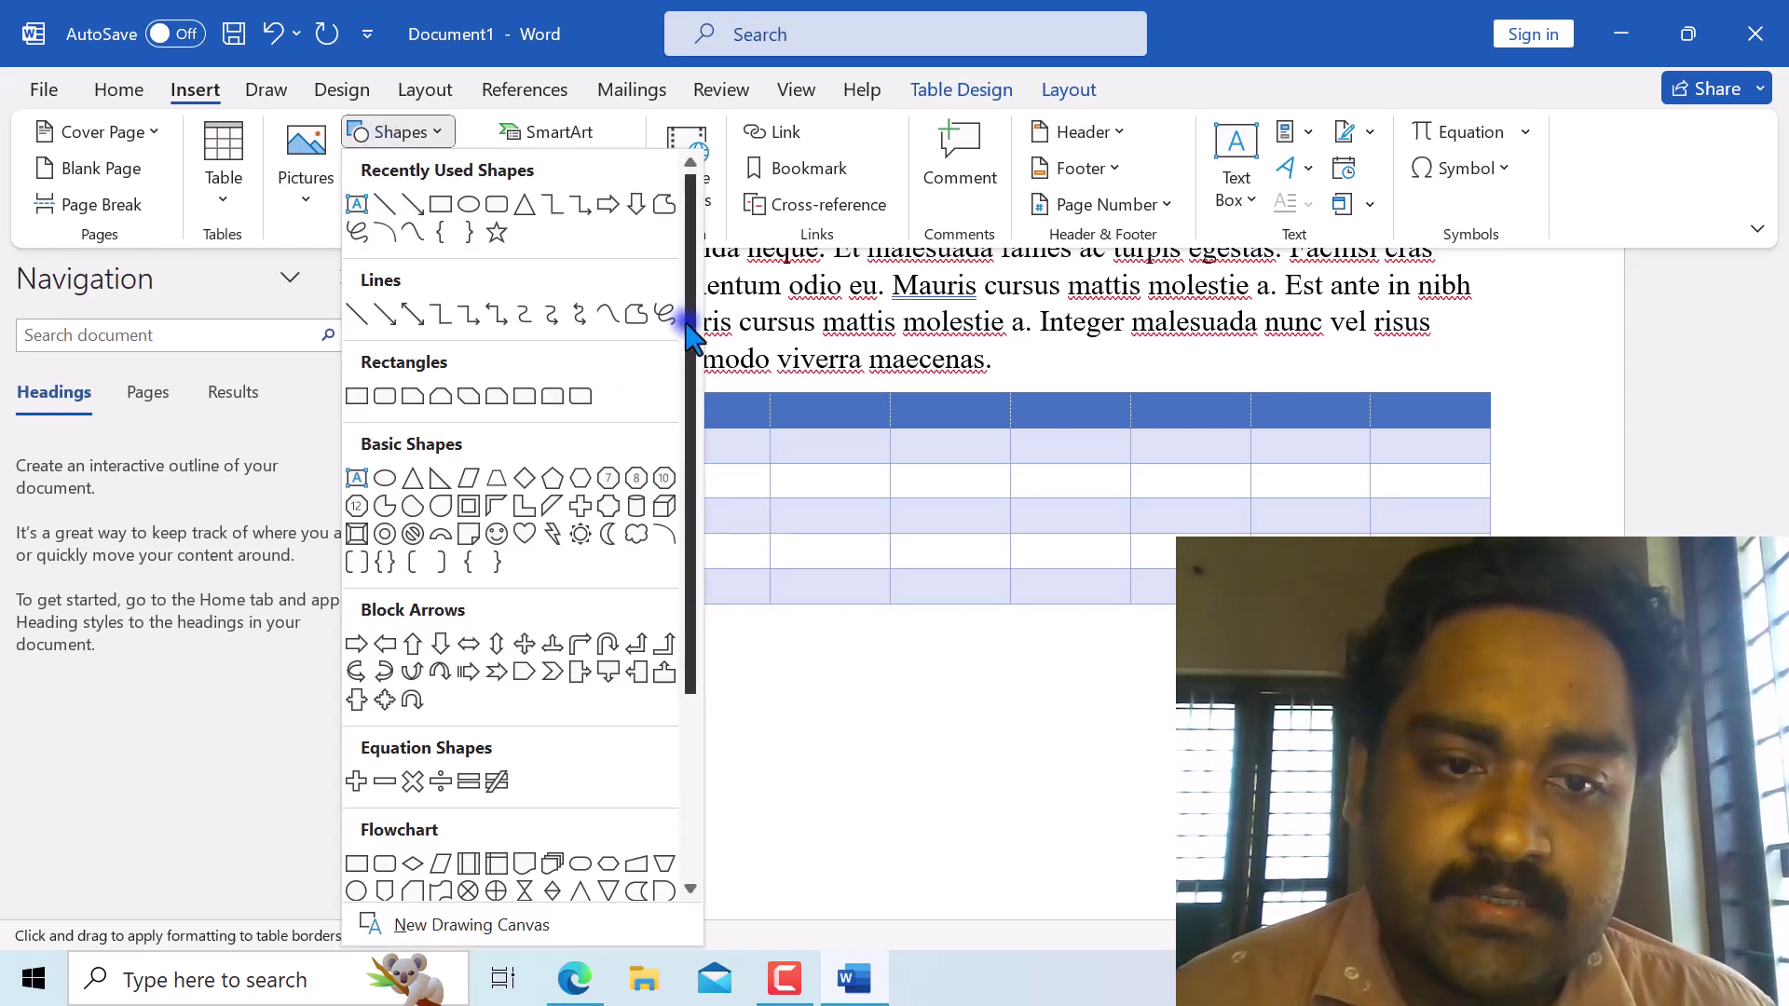
scroll(692, 335, down, 4)
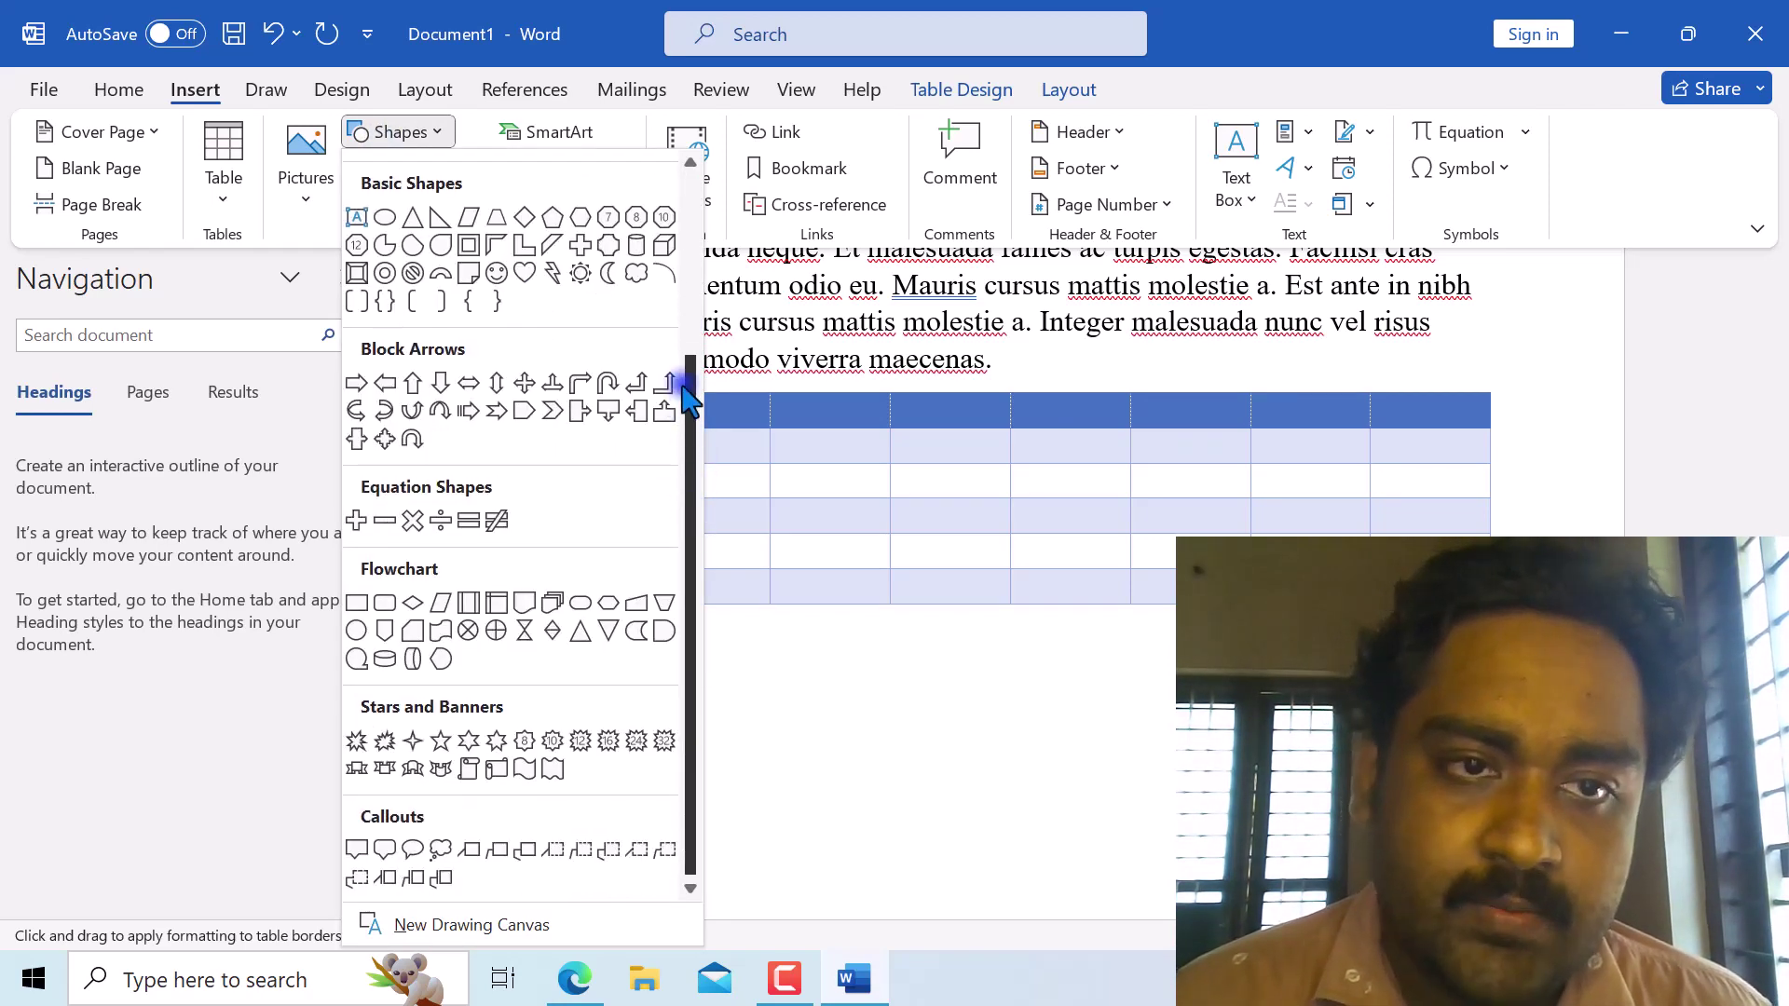
scroll(690, 401, up, 3)
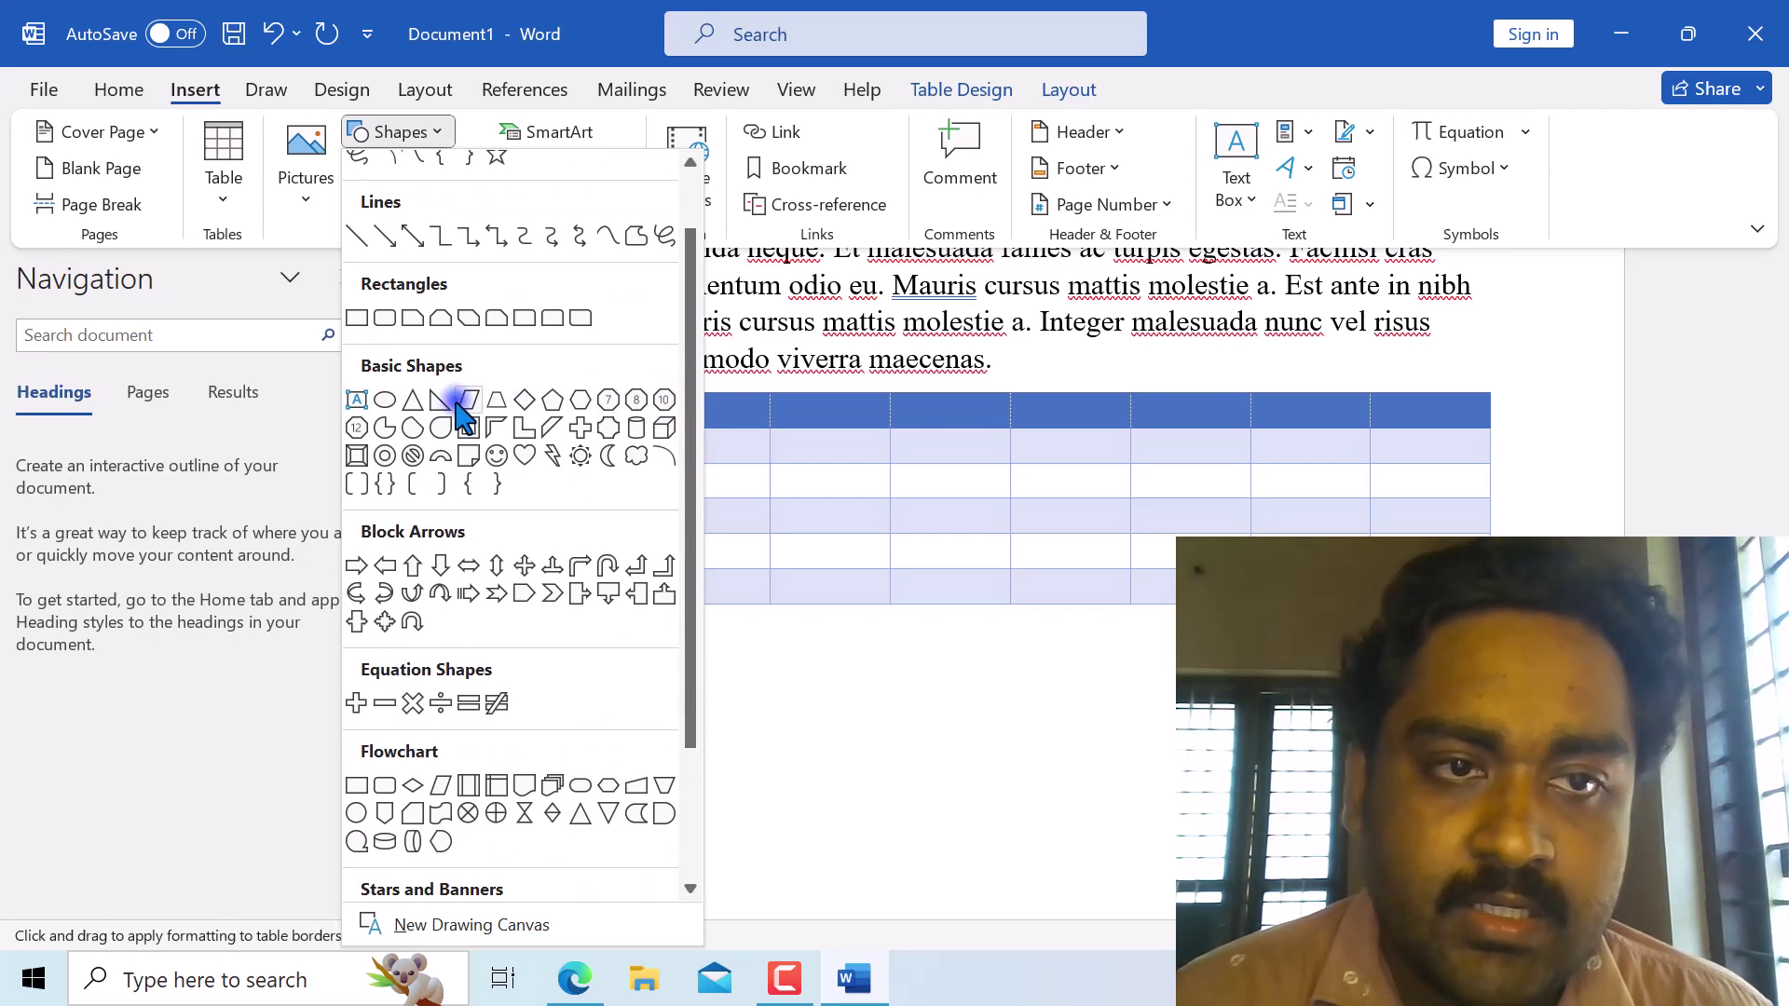
scroll(464, 410, up, 1)
click(462, 205)
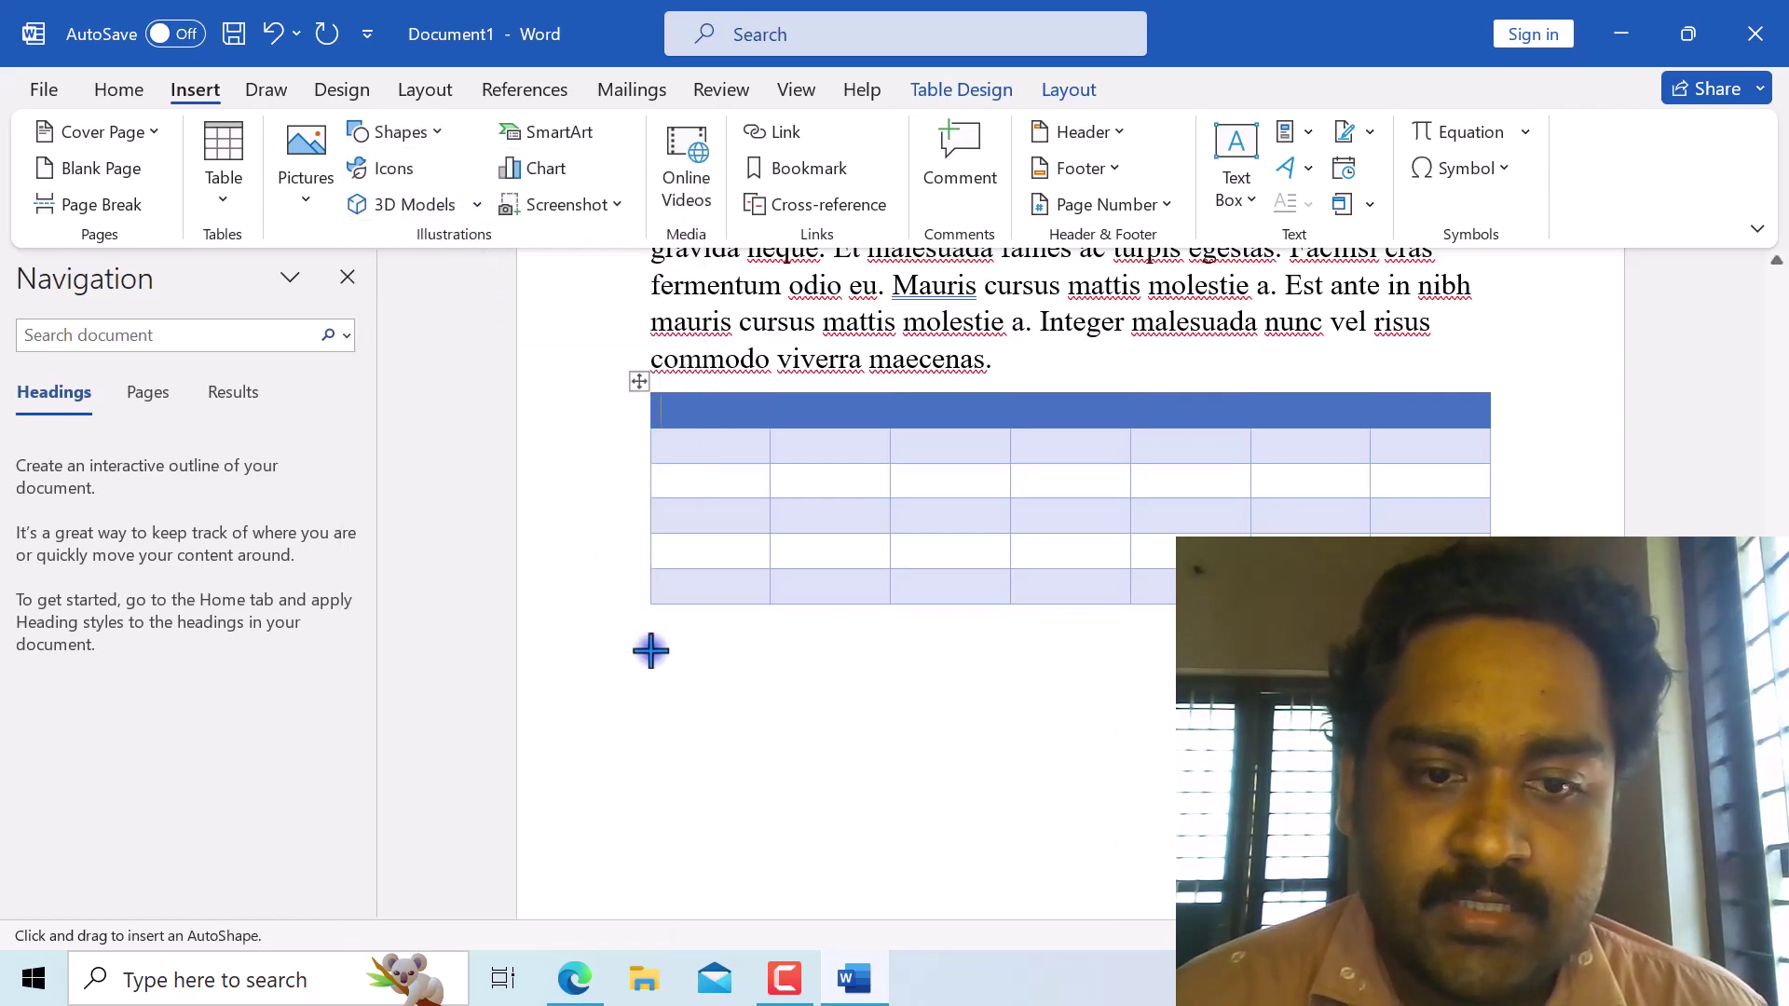
drag(658, 667, 831, 847)
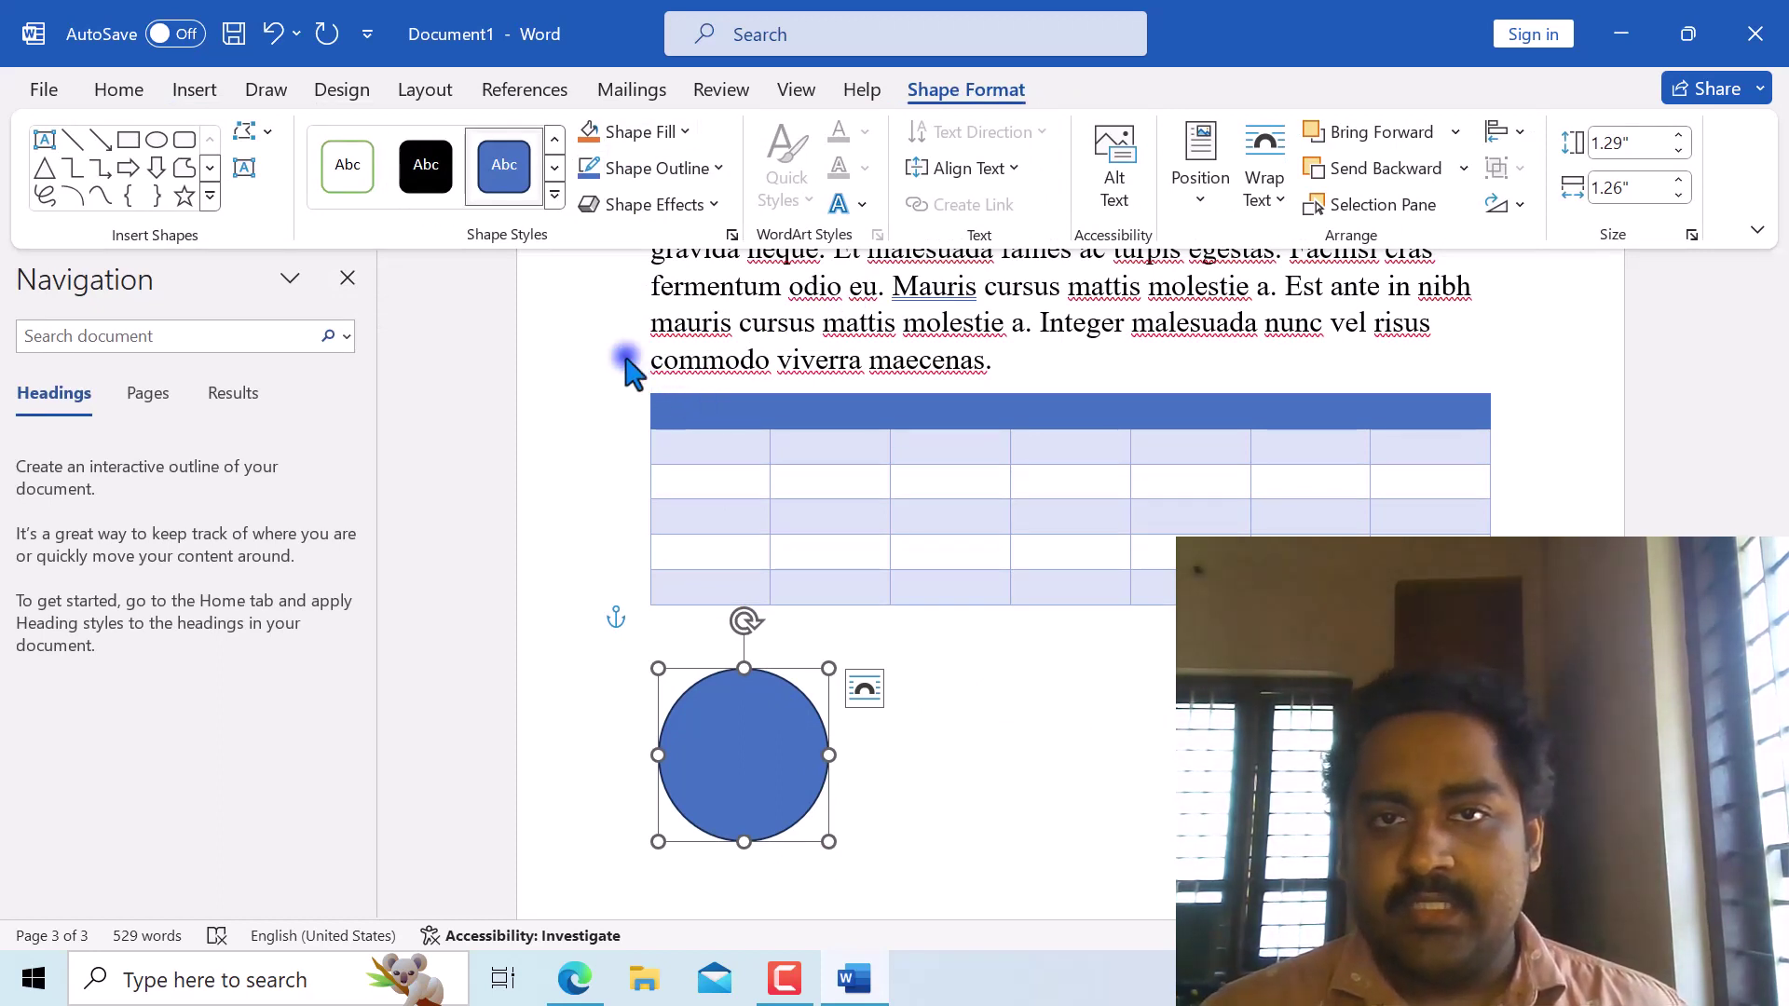
click(216, 90)
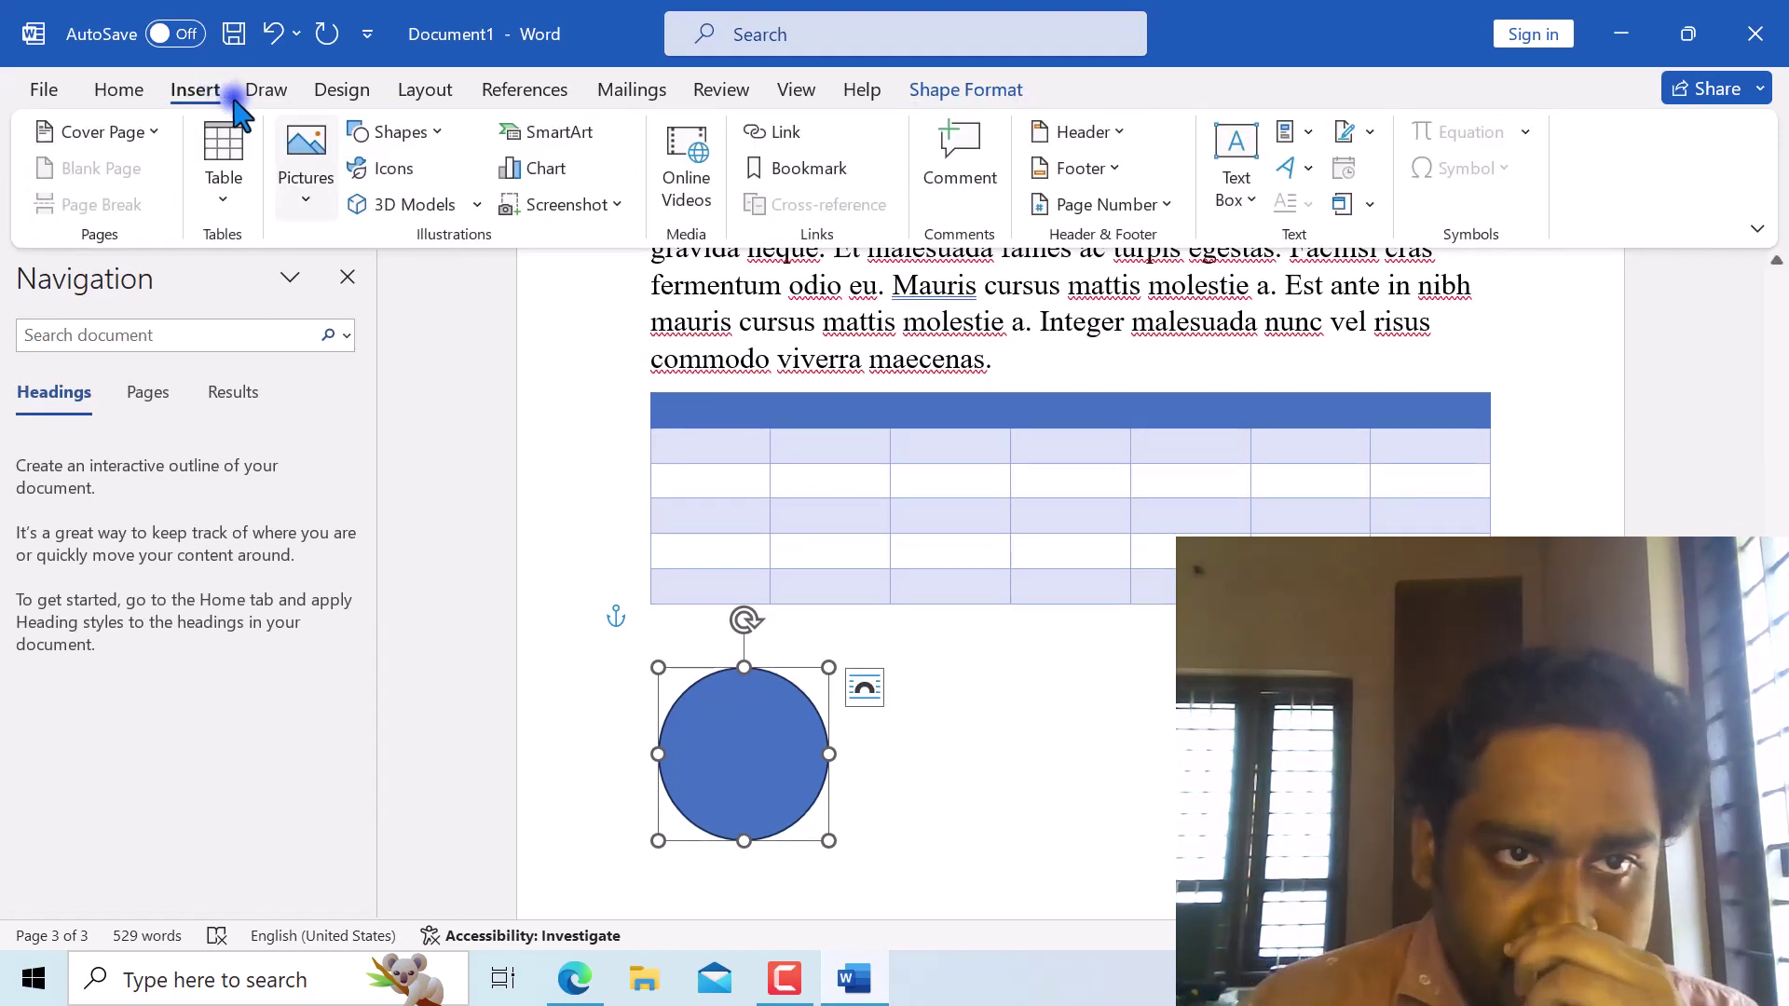
click(357, 180)
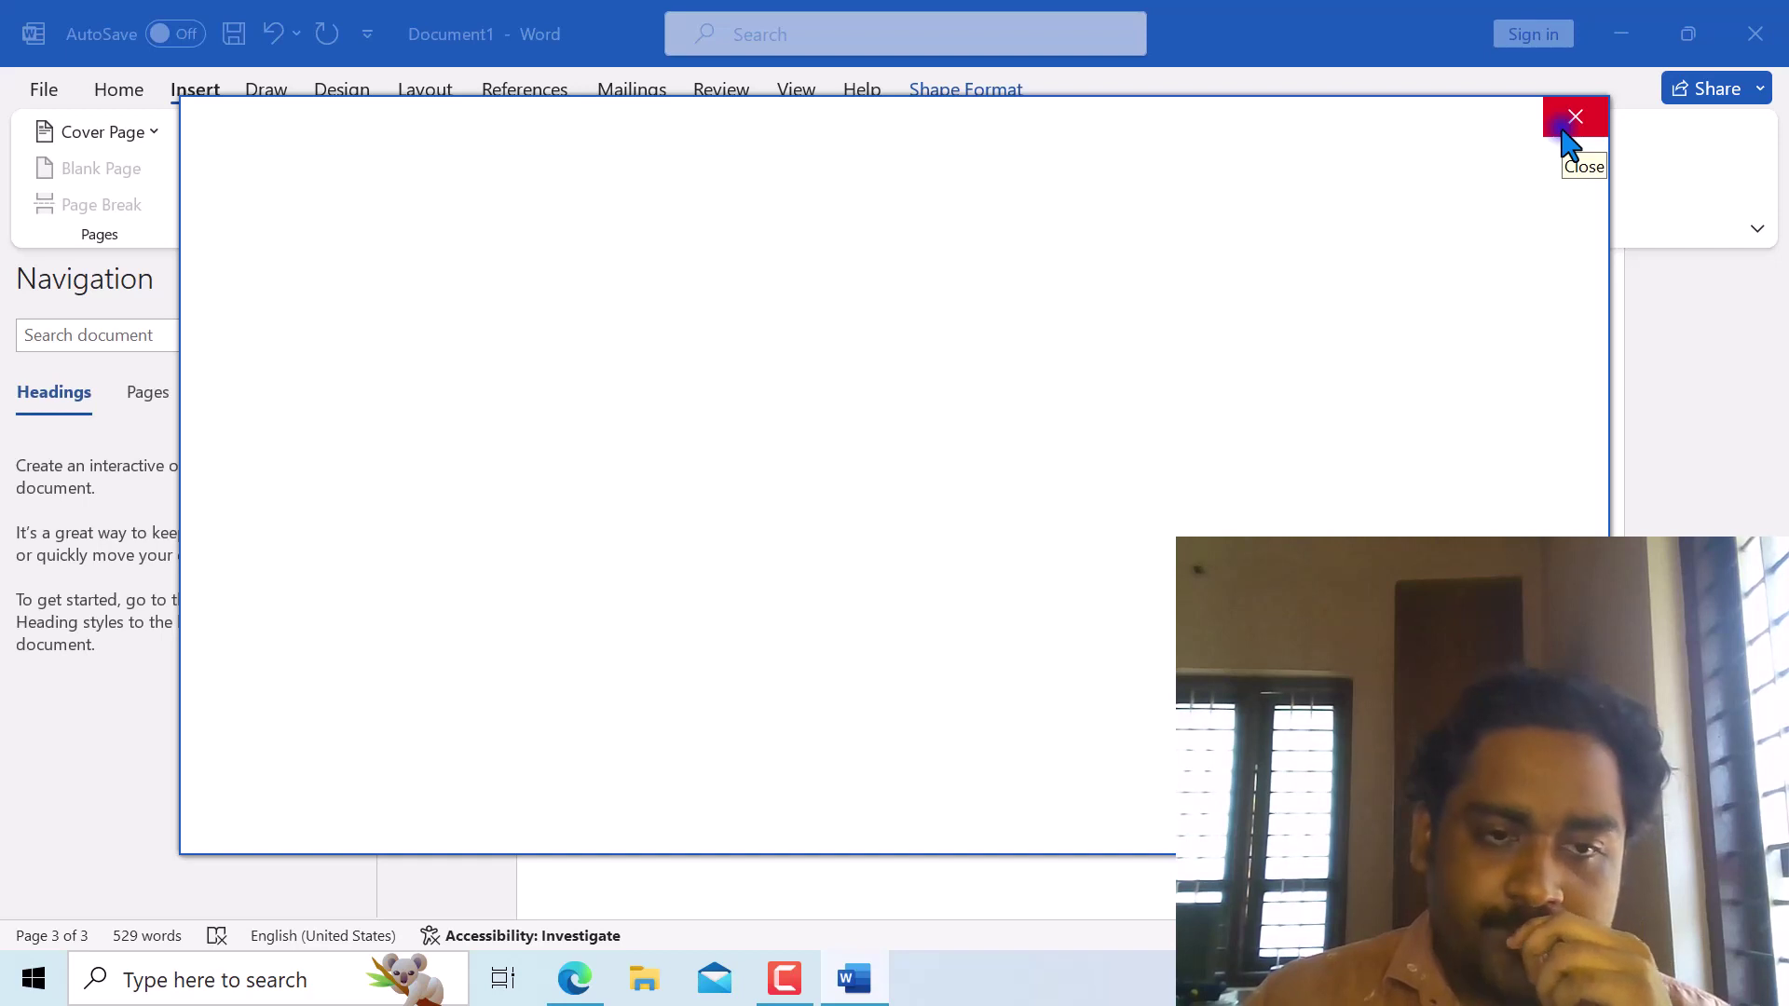
click(1567, 130)
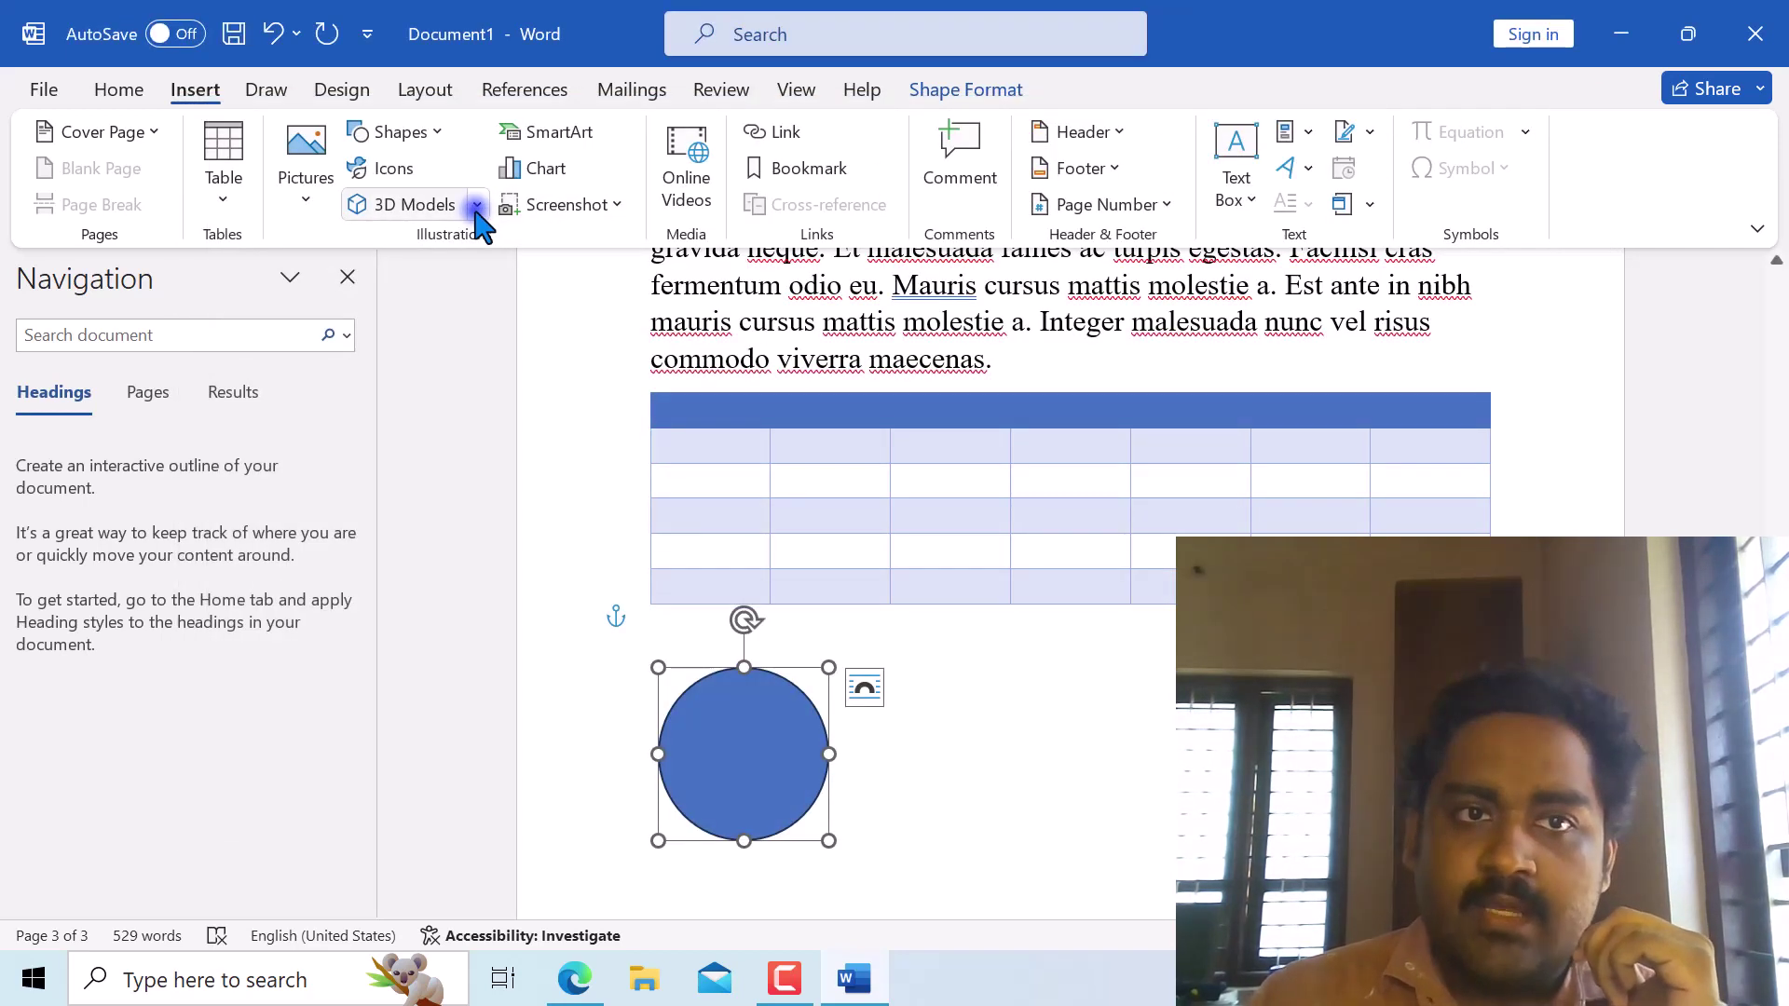
Examine the column, pie and bar chart types available for insertion, leave without inserting a chart, and deselect the circle.
click(556, 172)
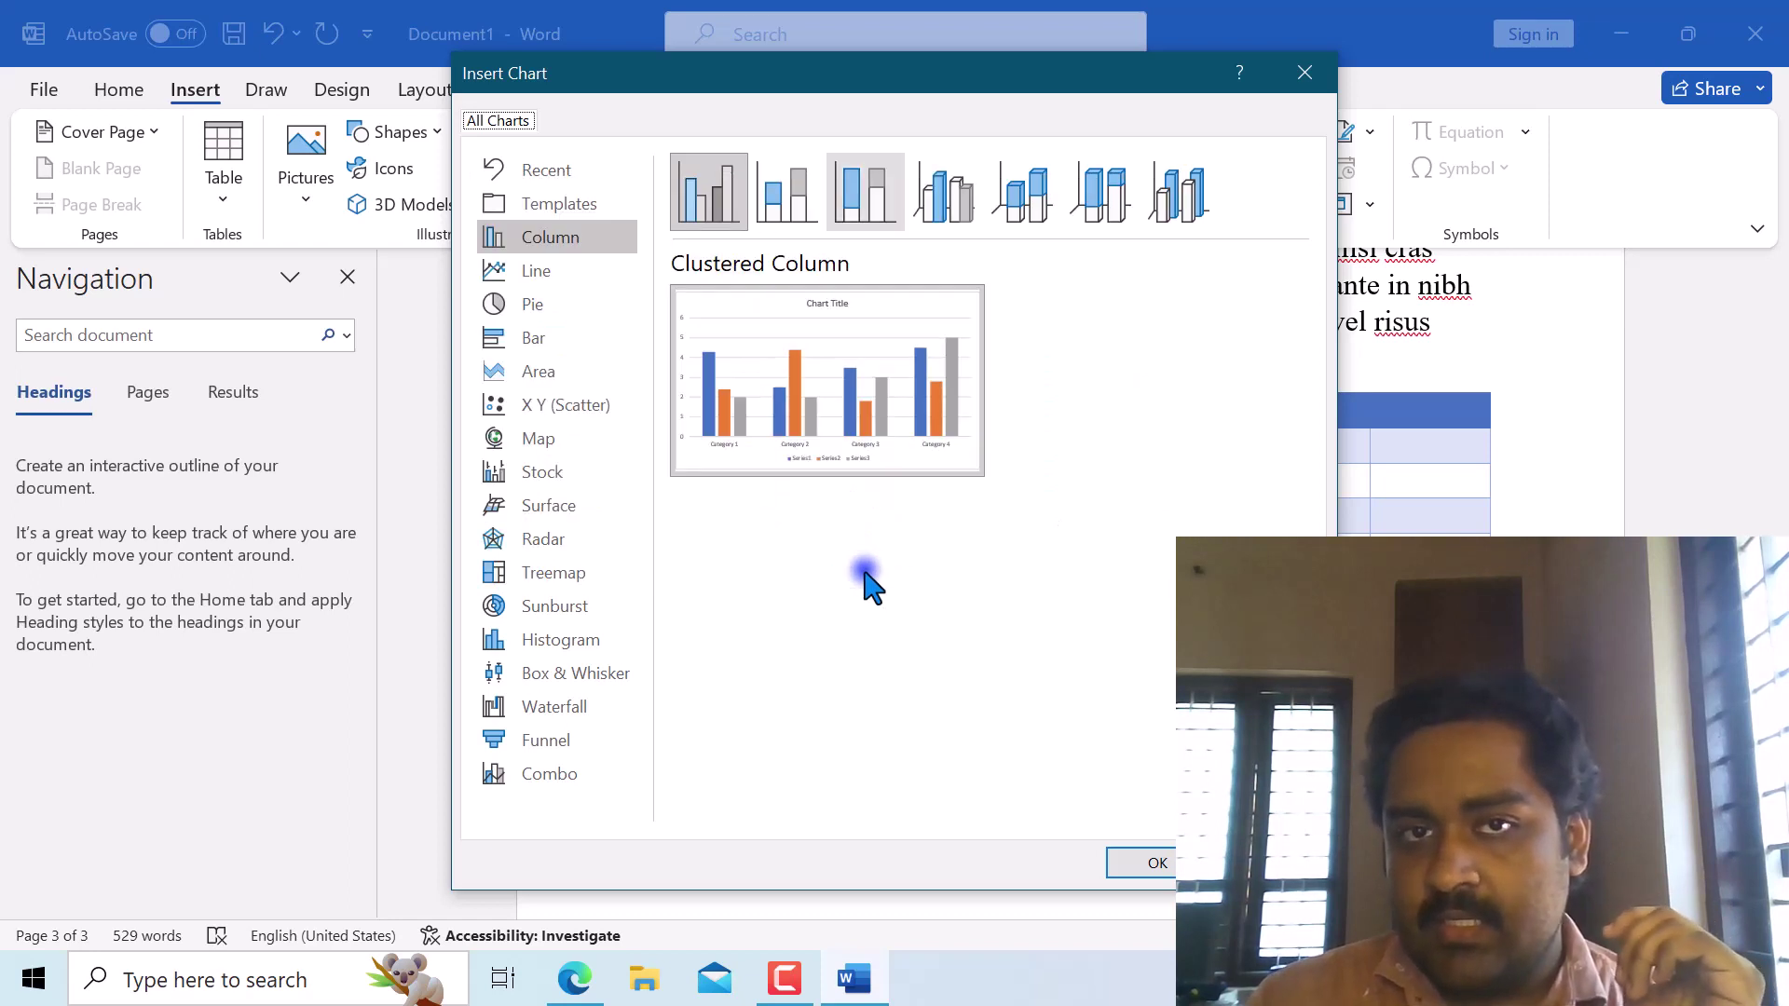
click(576, 315)
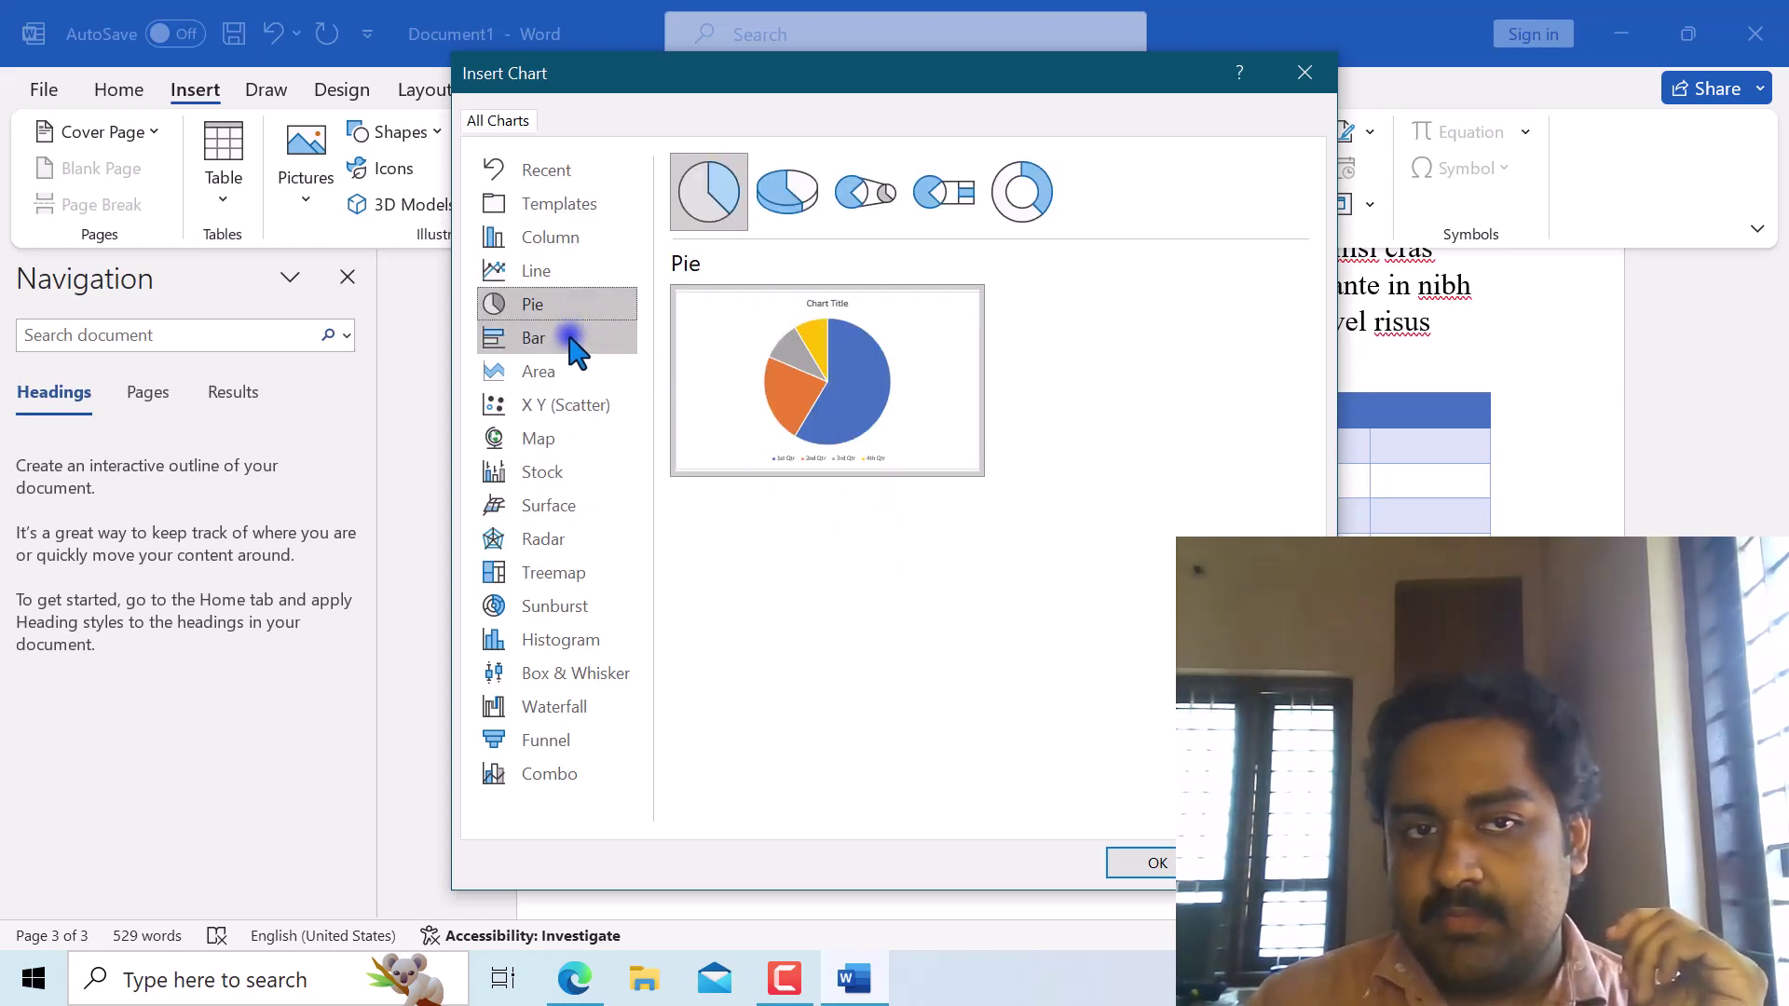
click(579, 339)
key(Escape)
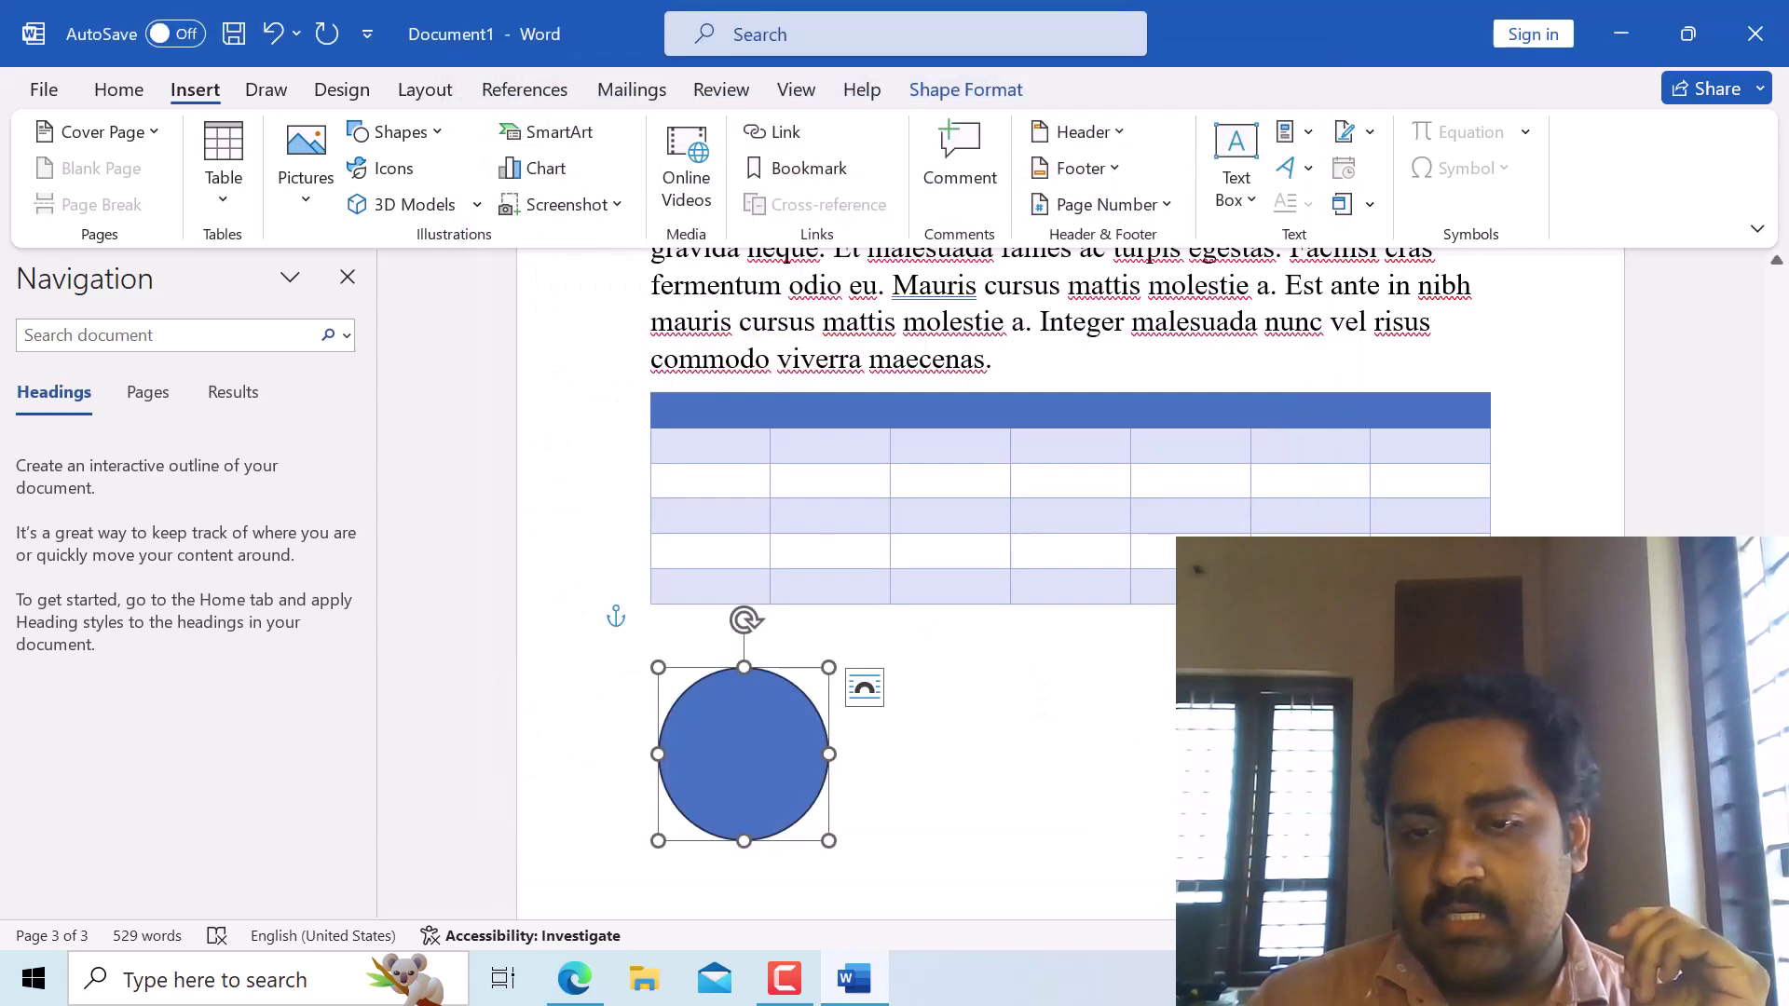
click(1131, 803)
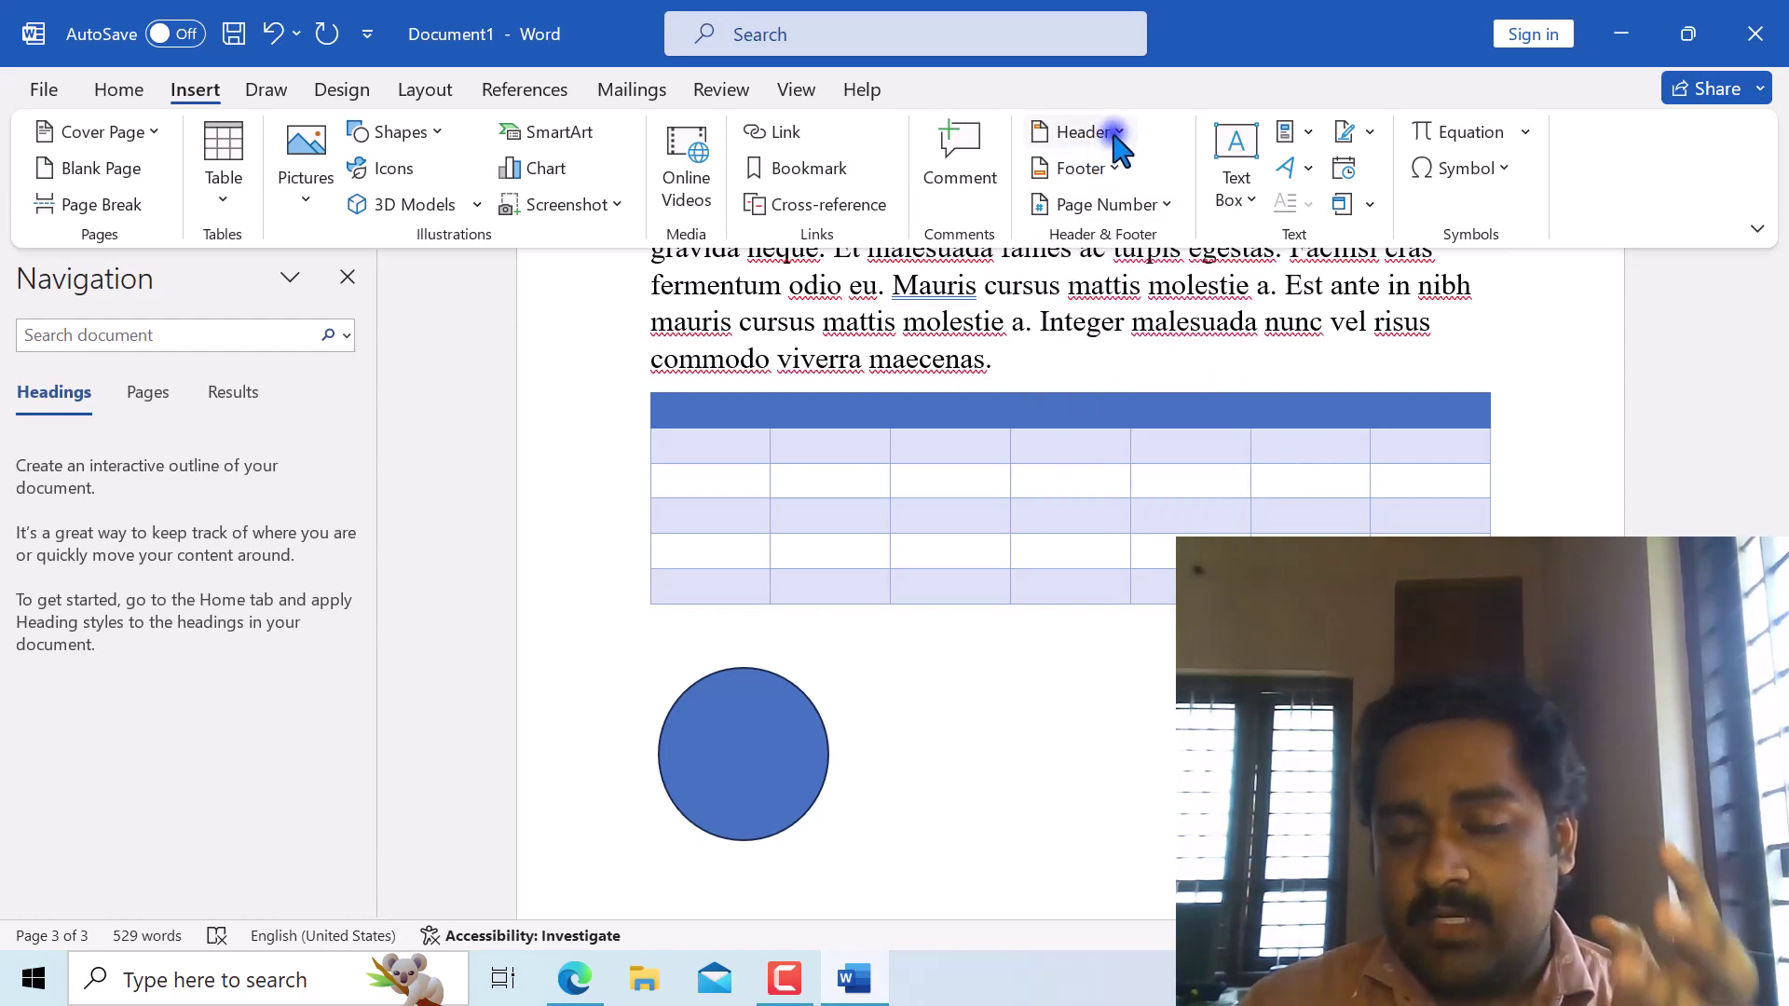
Insert the built-in Blank header on the pages, keep its placeholder text, and close header editing.
key(alt+h)
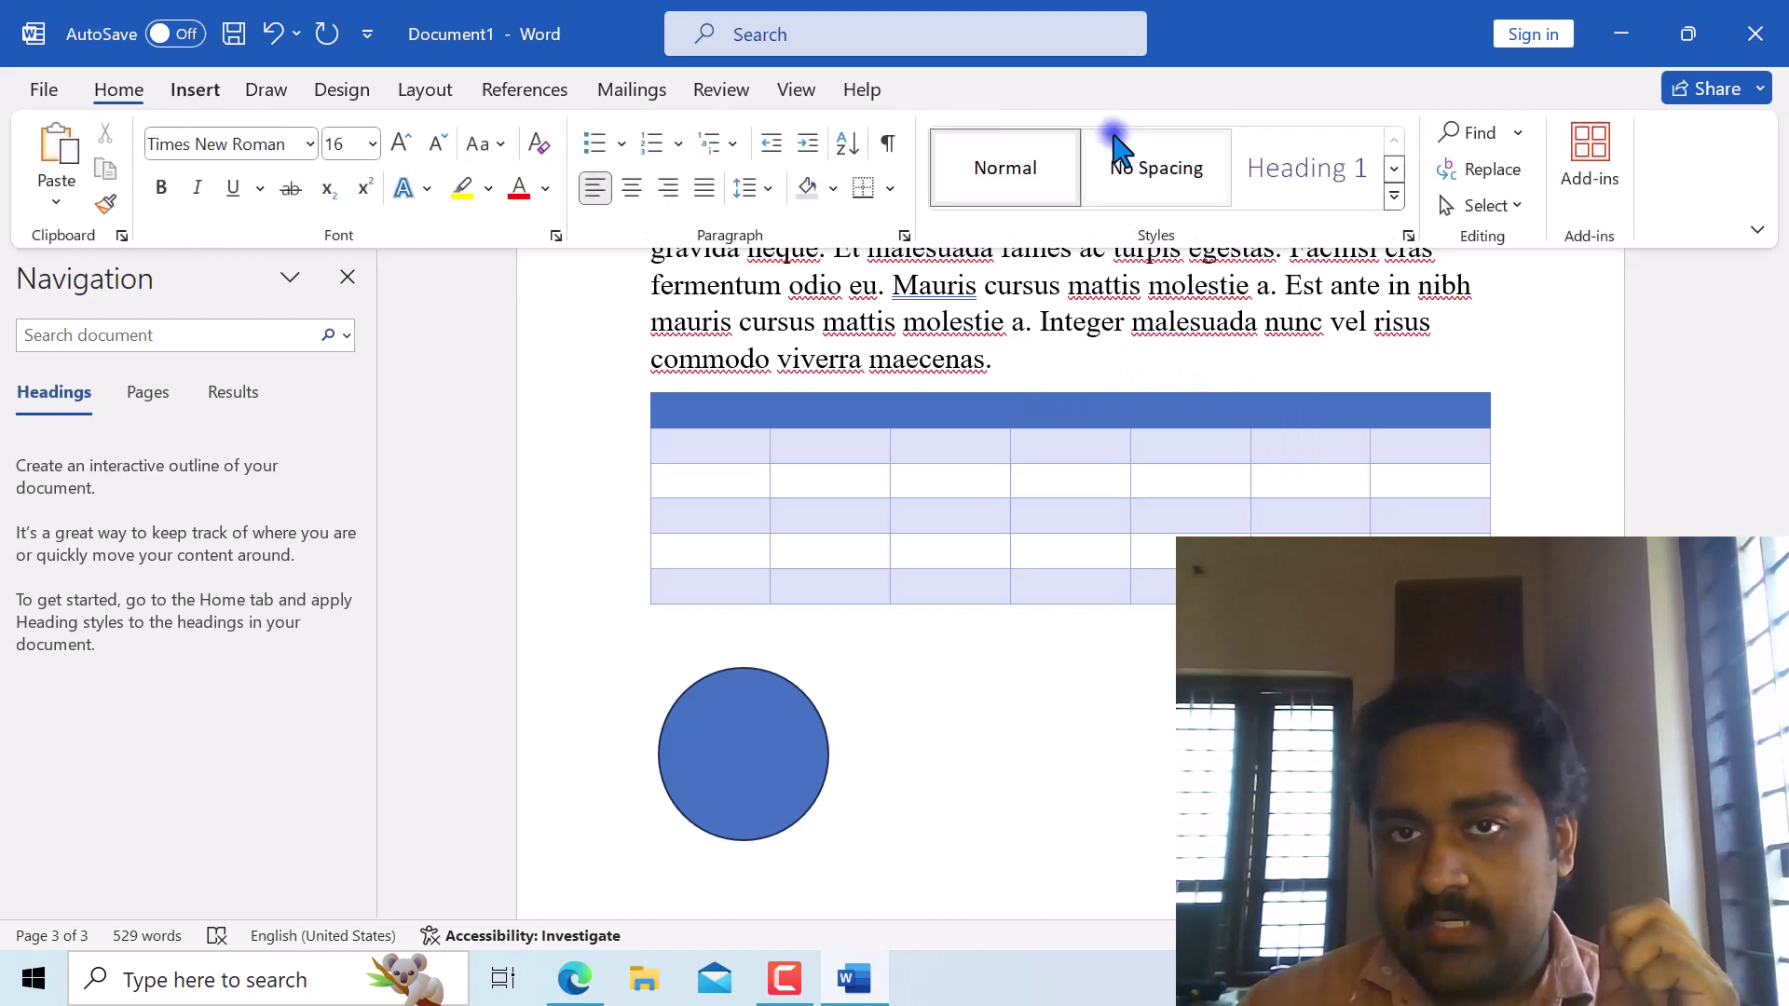
click(193, 90)
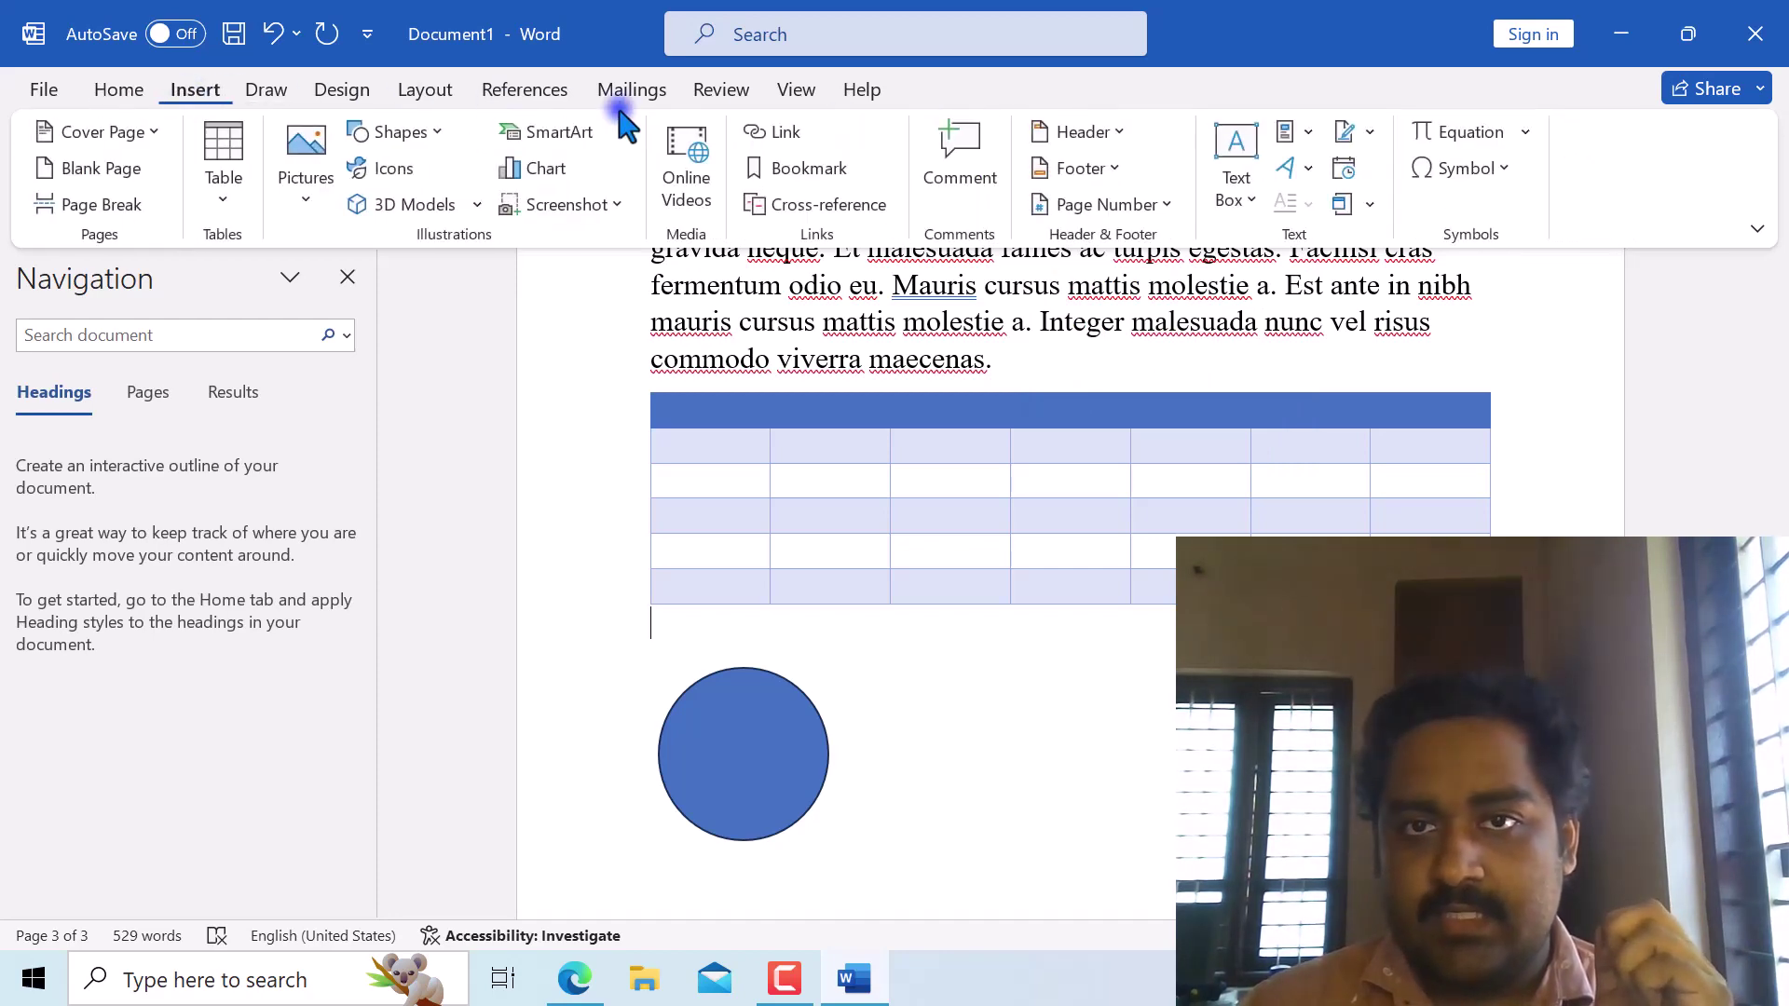
click(1098, 130)
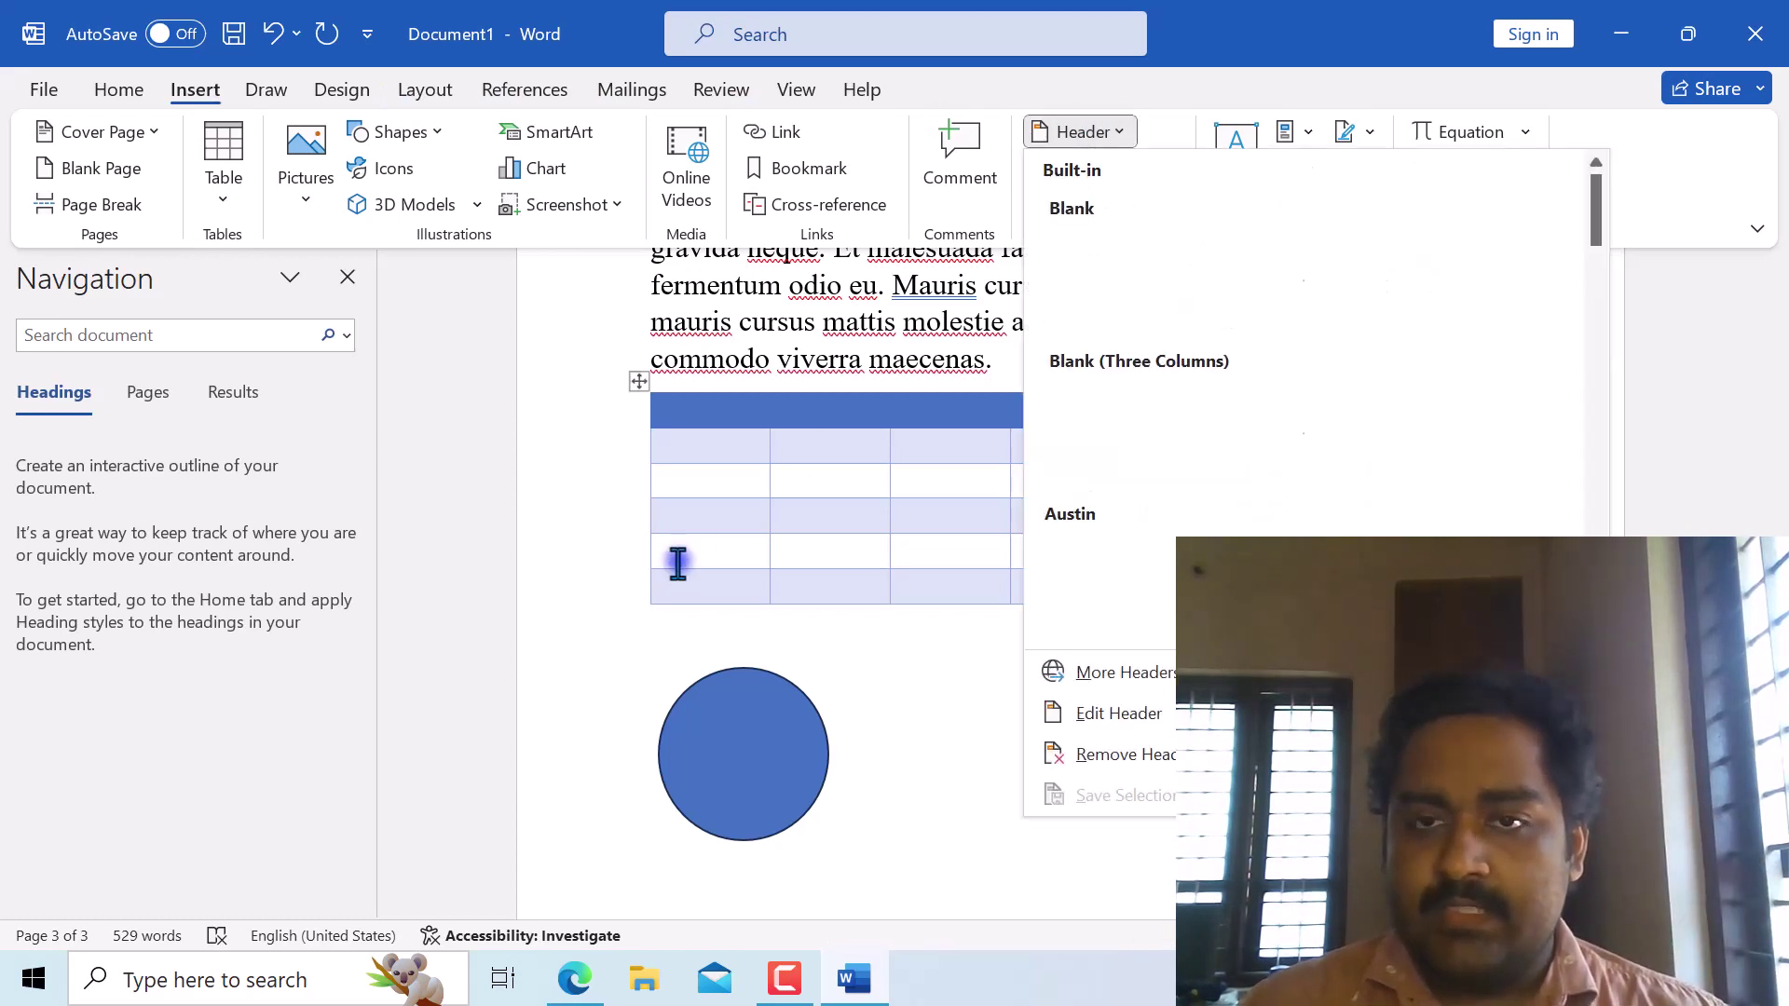
click(1154, 256)
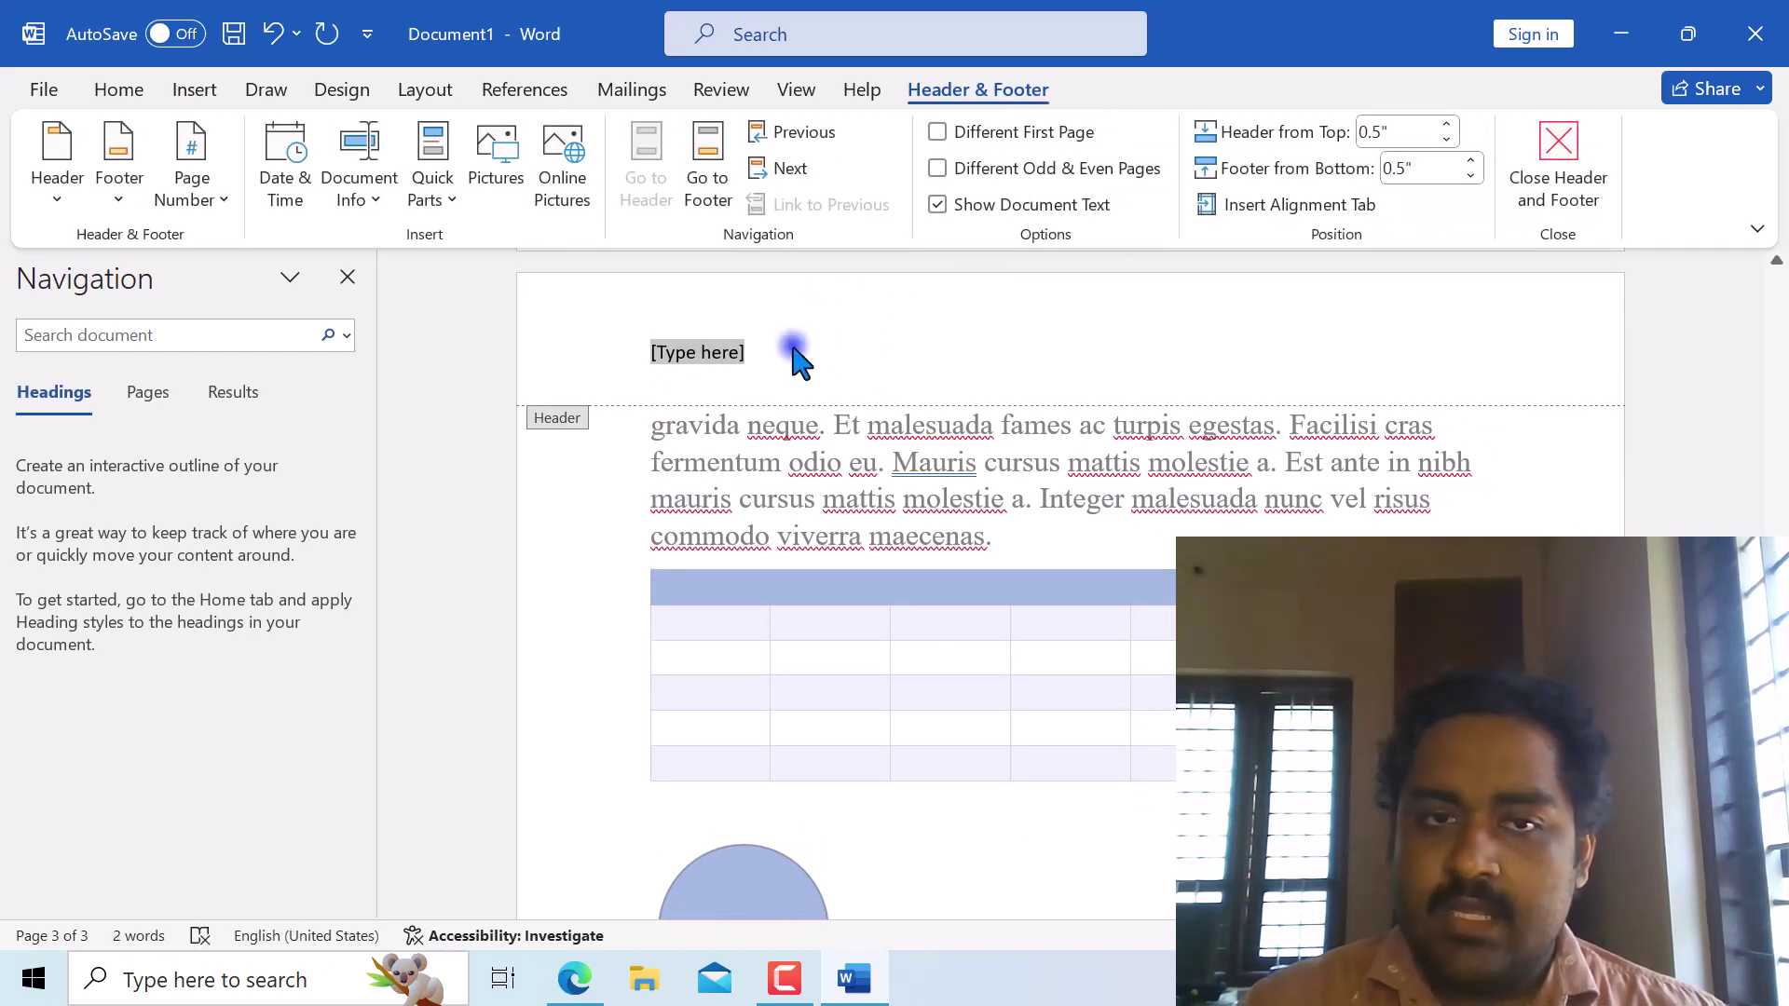
scroll(794, 354, down, 10)
scroll(801, 407, up, 5)
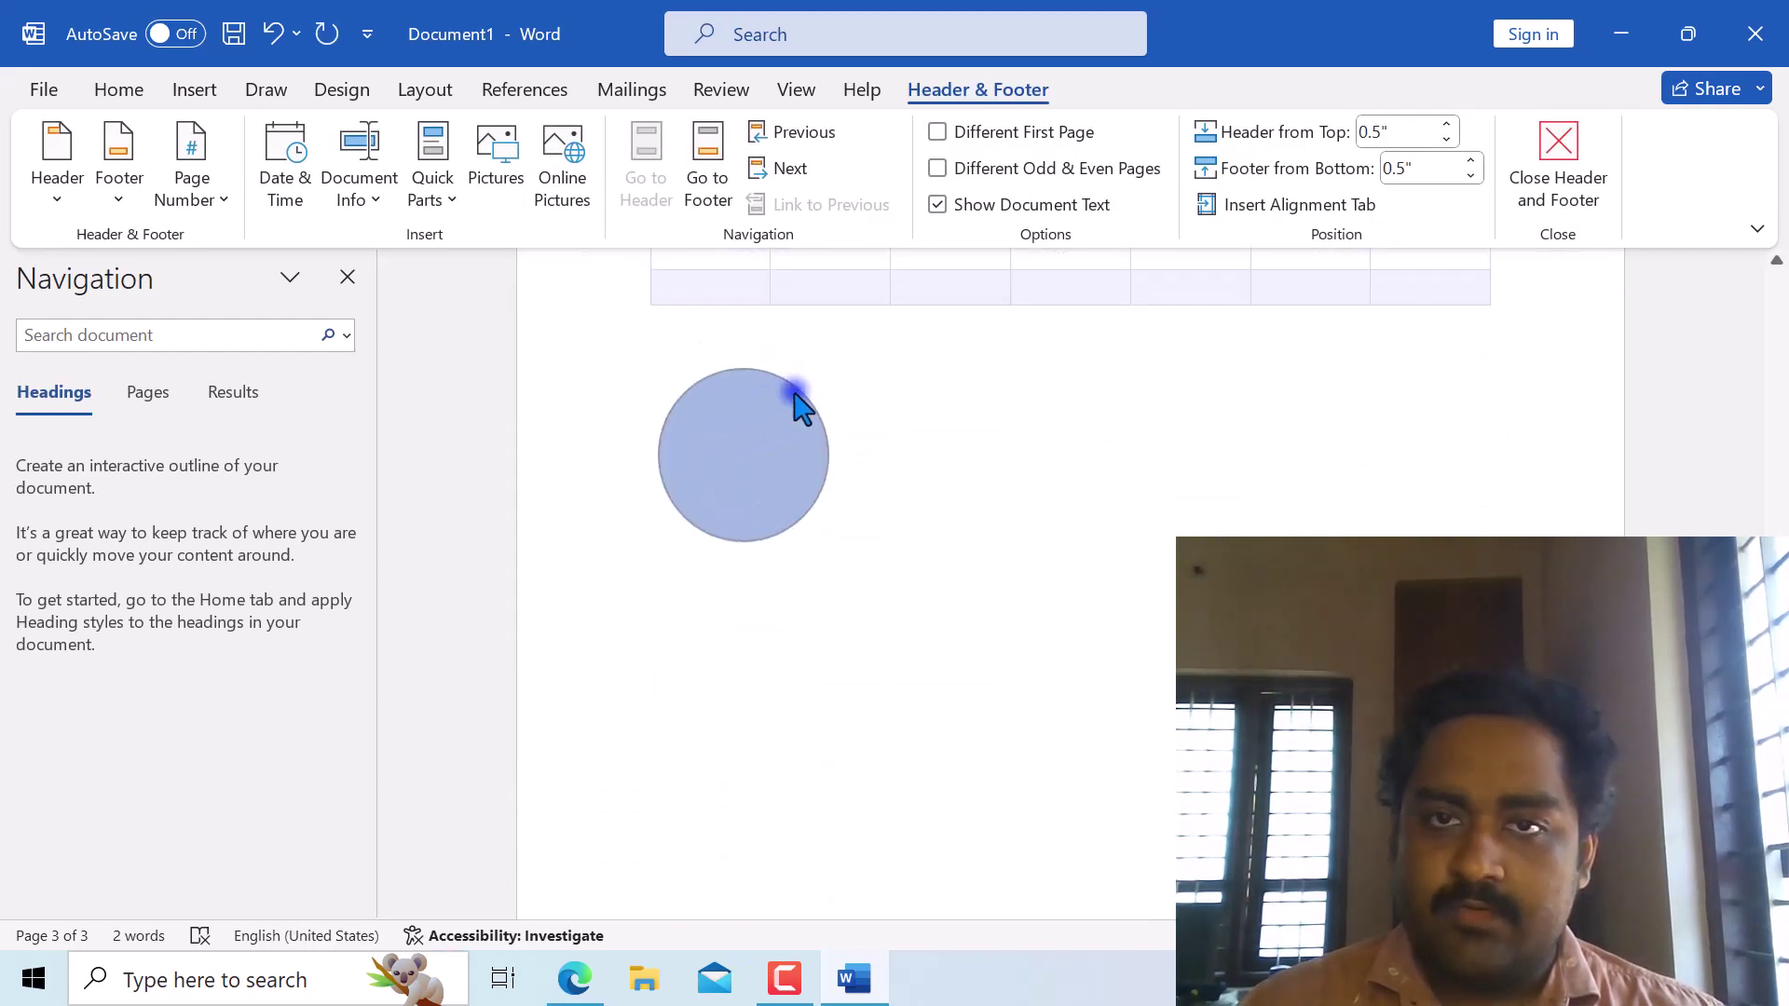
scroll(800, 406, up, 4)
click(1558, 160)
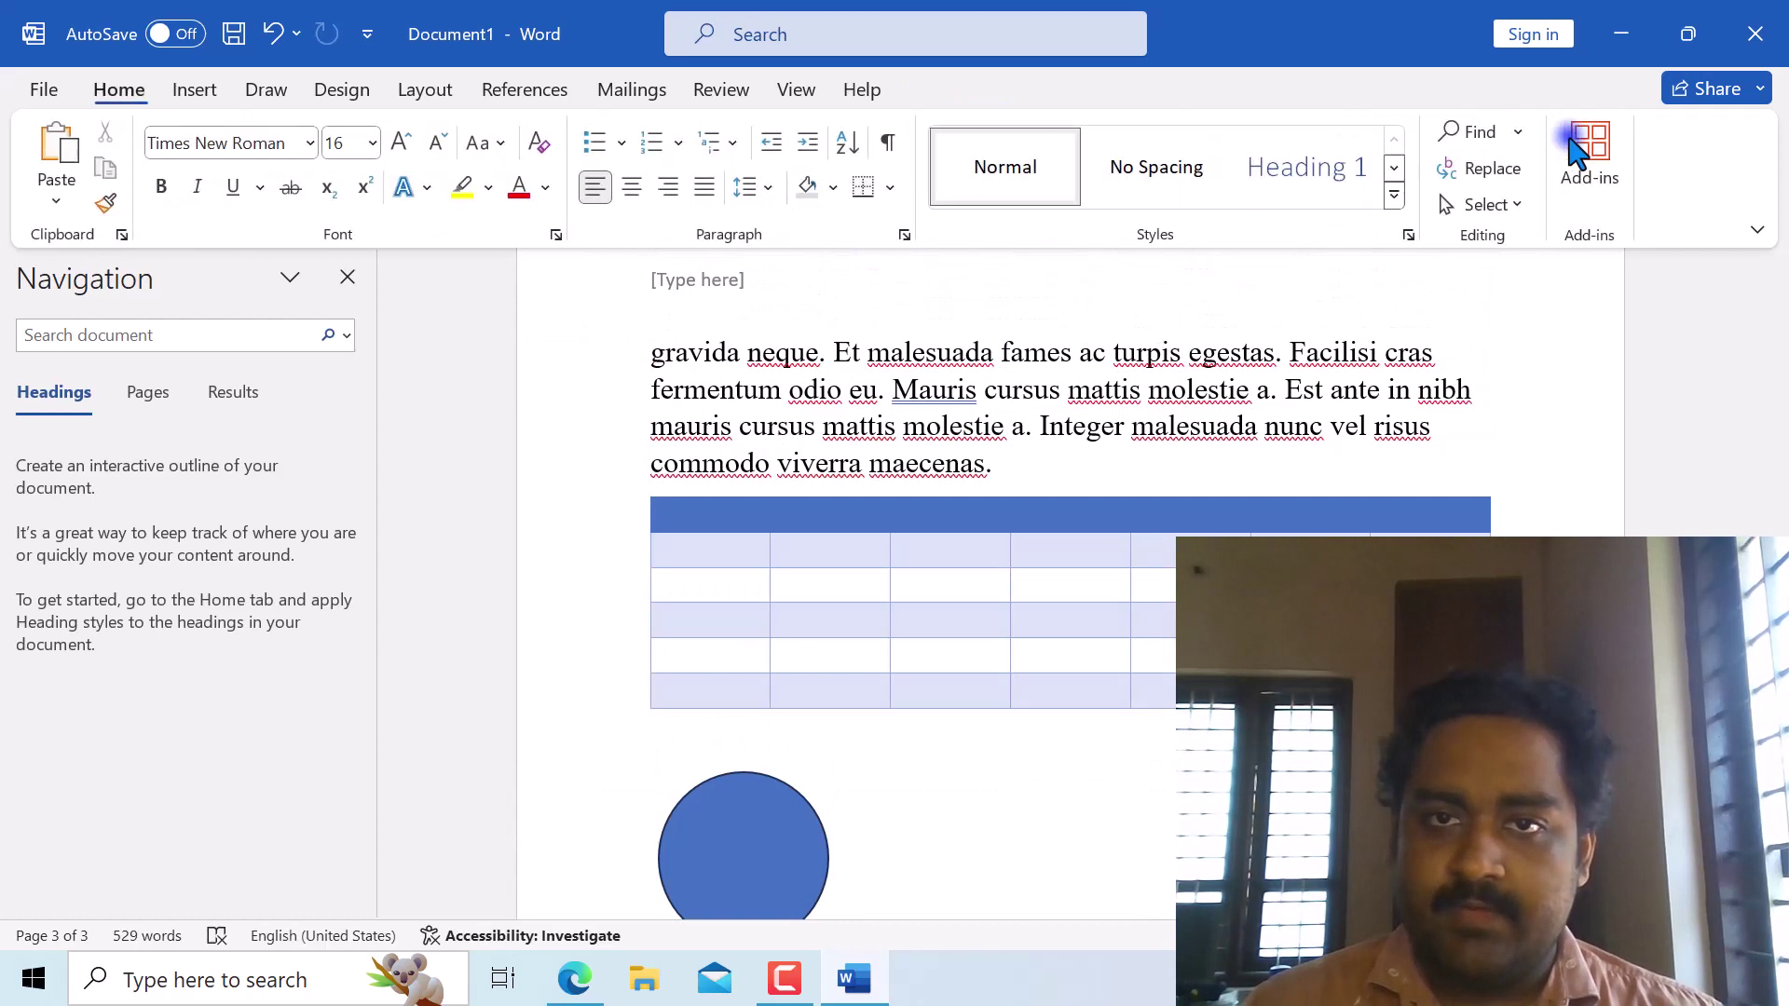
Add centered Plain Number 2 page numbers at the bottom of the pages, check them across the document, and close footer editing.
click(189, 93)
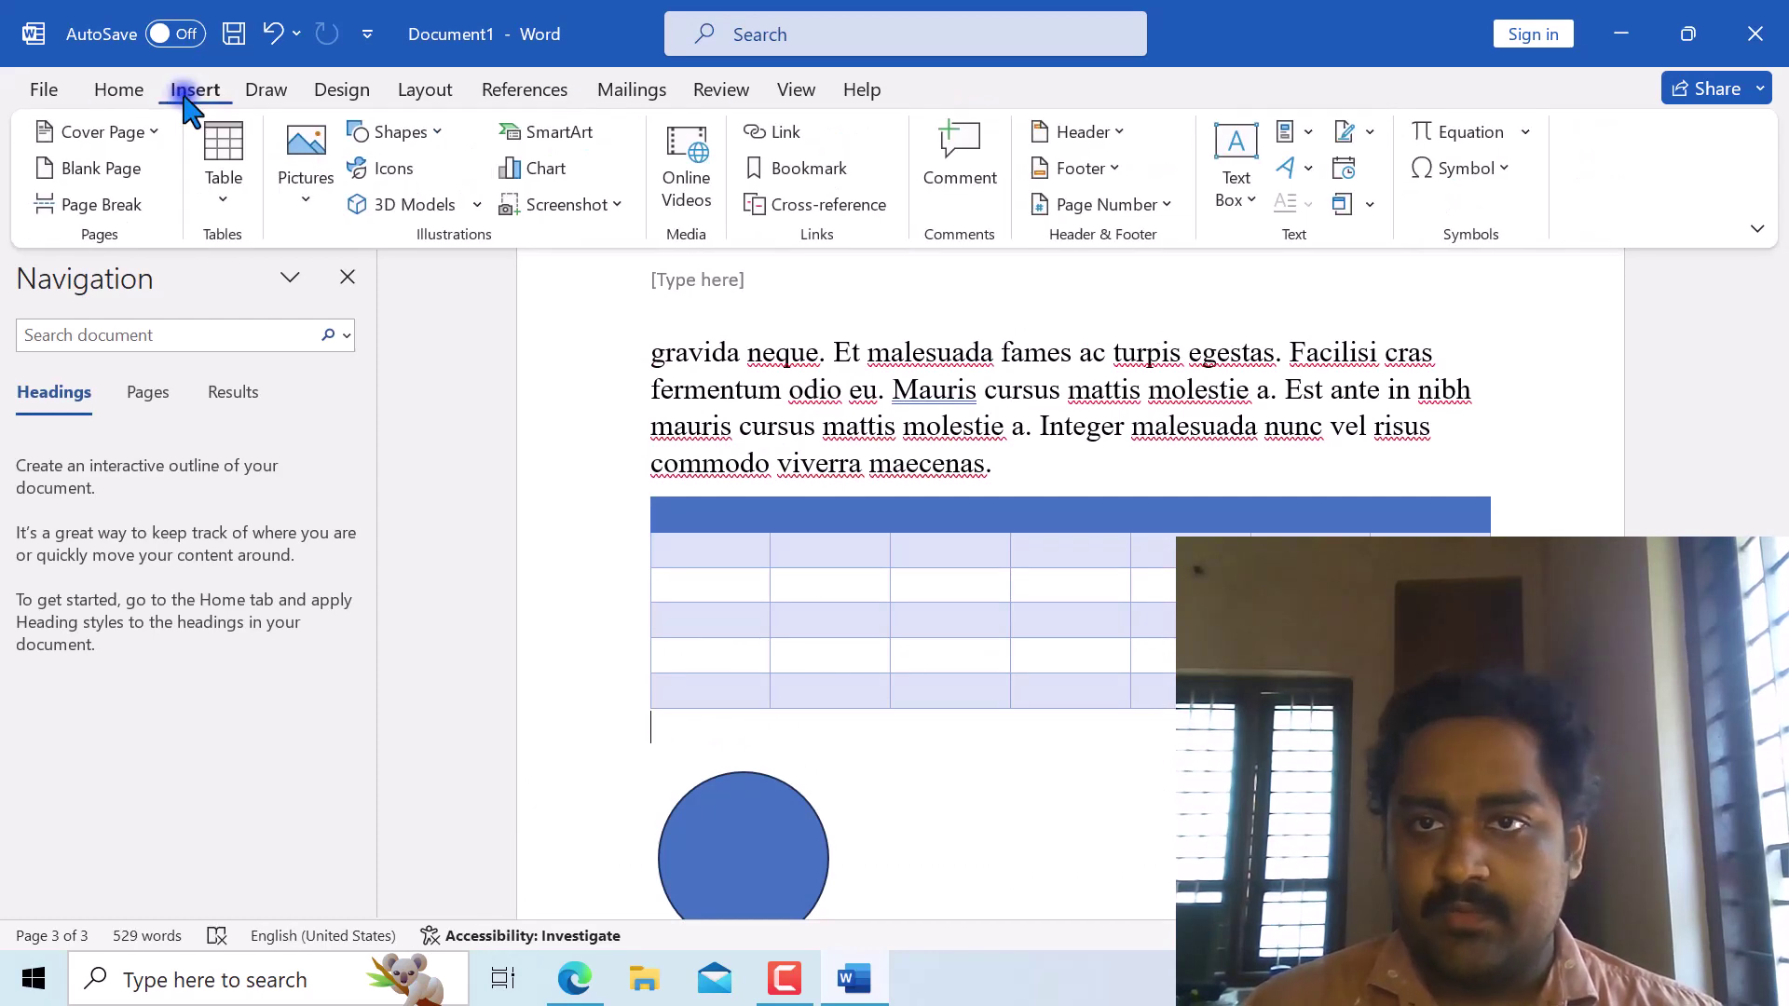
click(1156, 212)
mouse_move(1160, 250)
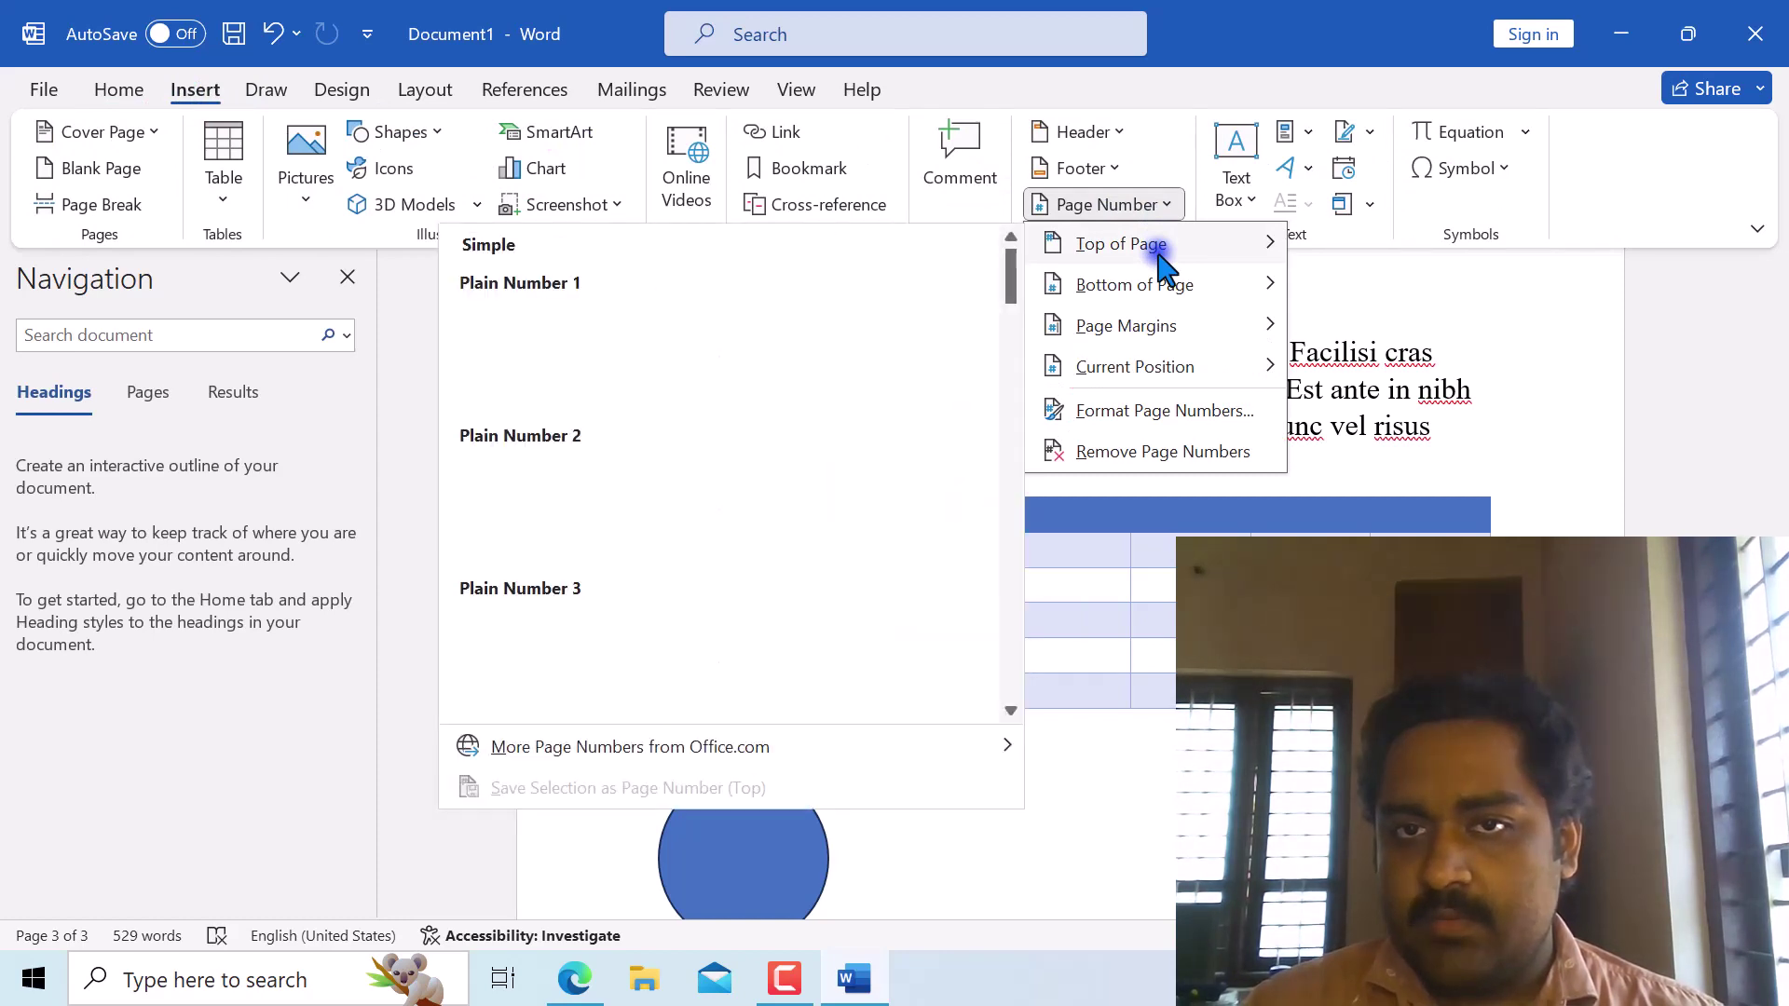
mouse_move(1152, 315)
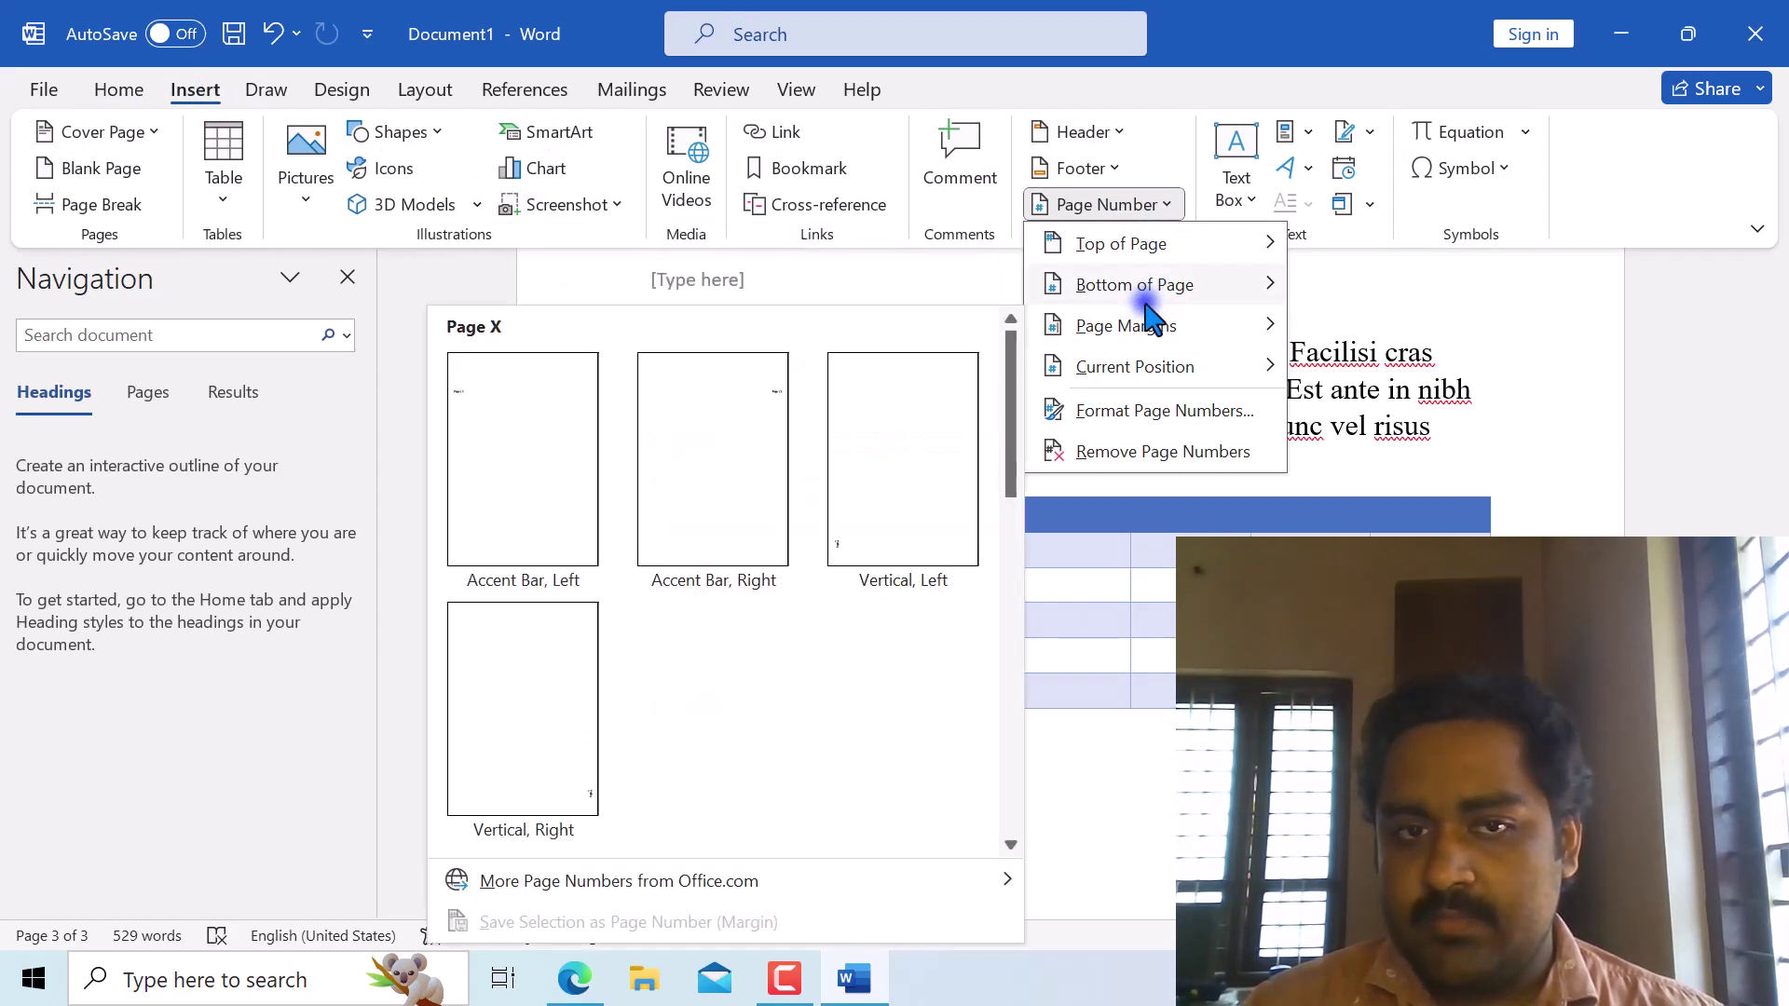
mouse_move(1140, 284)
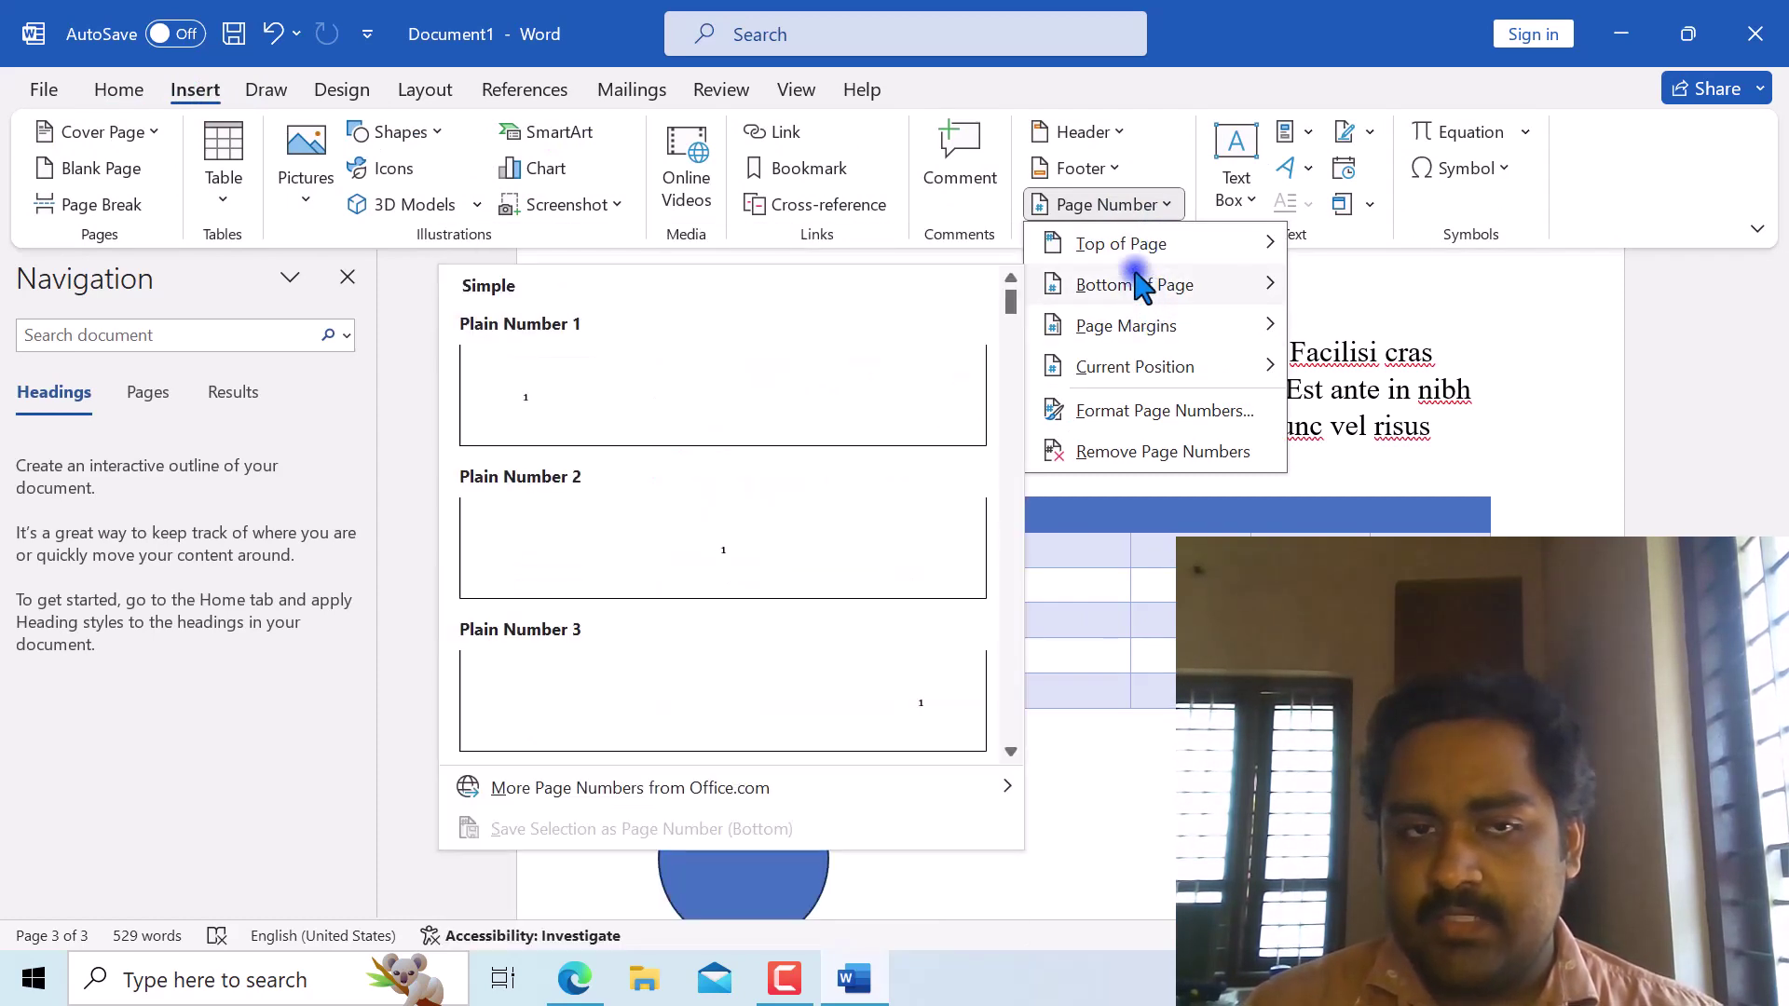
click(697, 533)
scroll(942, 627, up, 10)
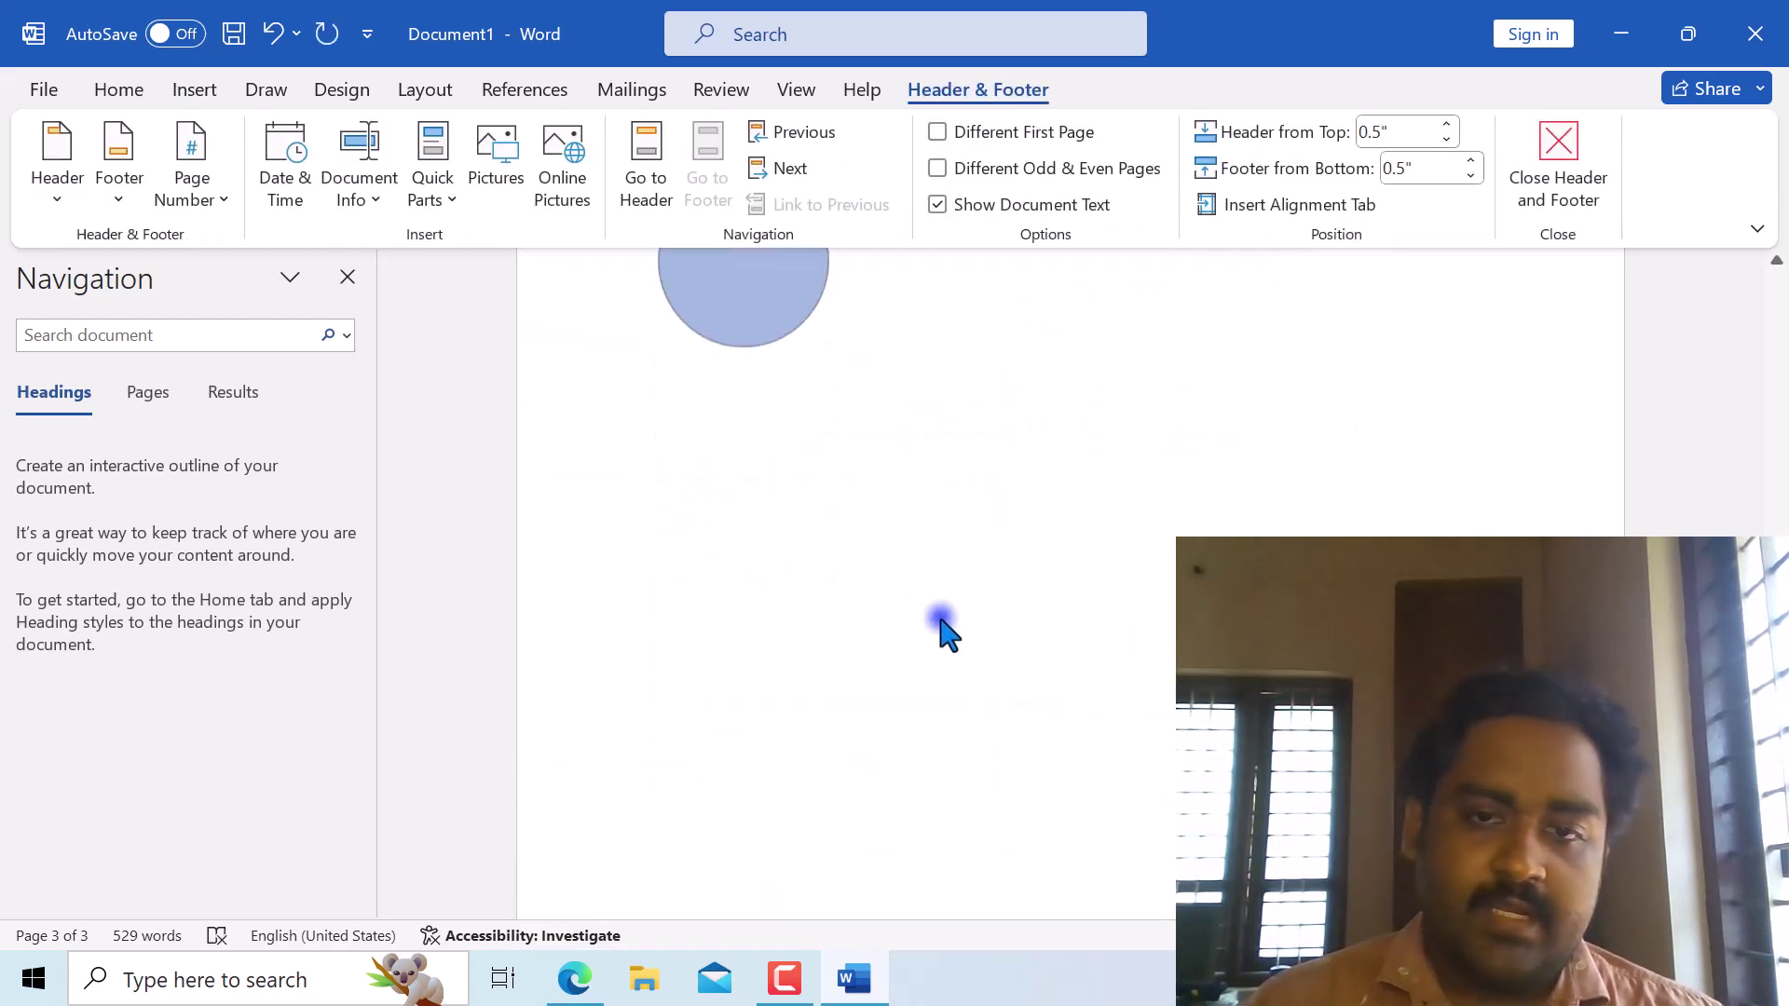
scroll(1069, 673, up, 10)
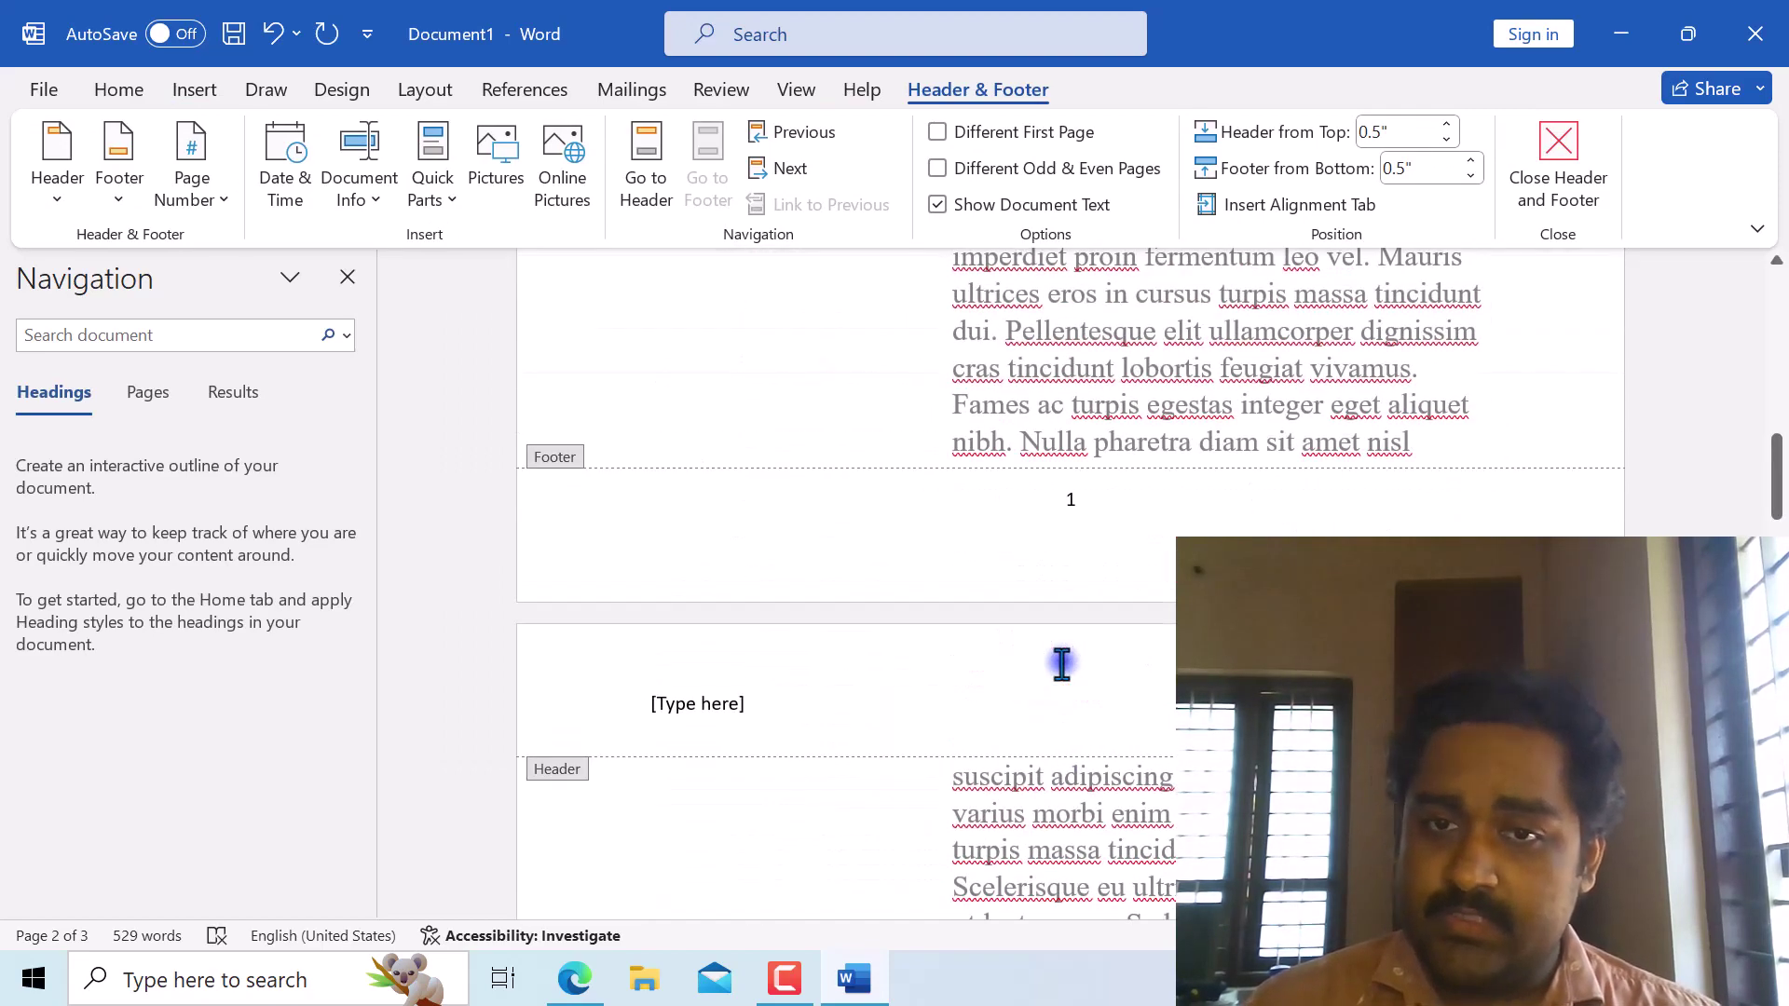
scroll(1061, 663, up, 4)
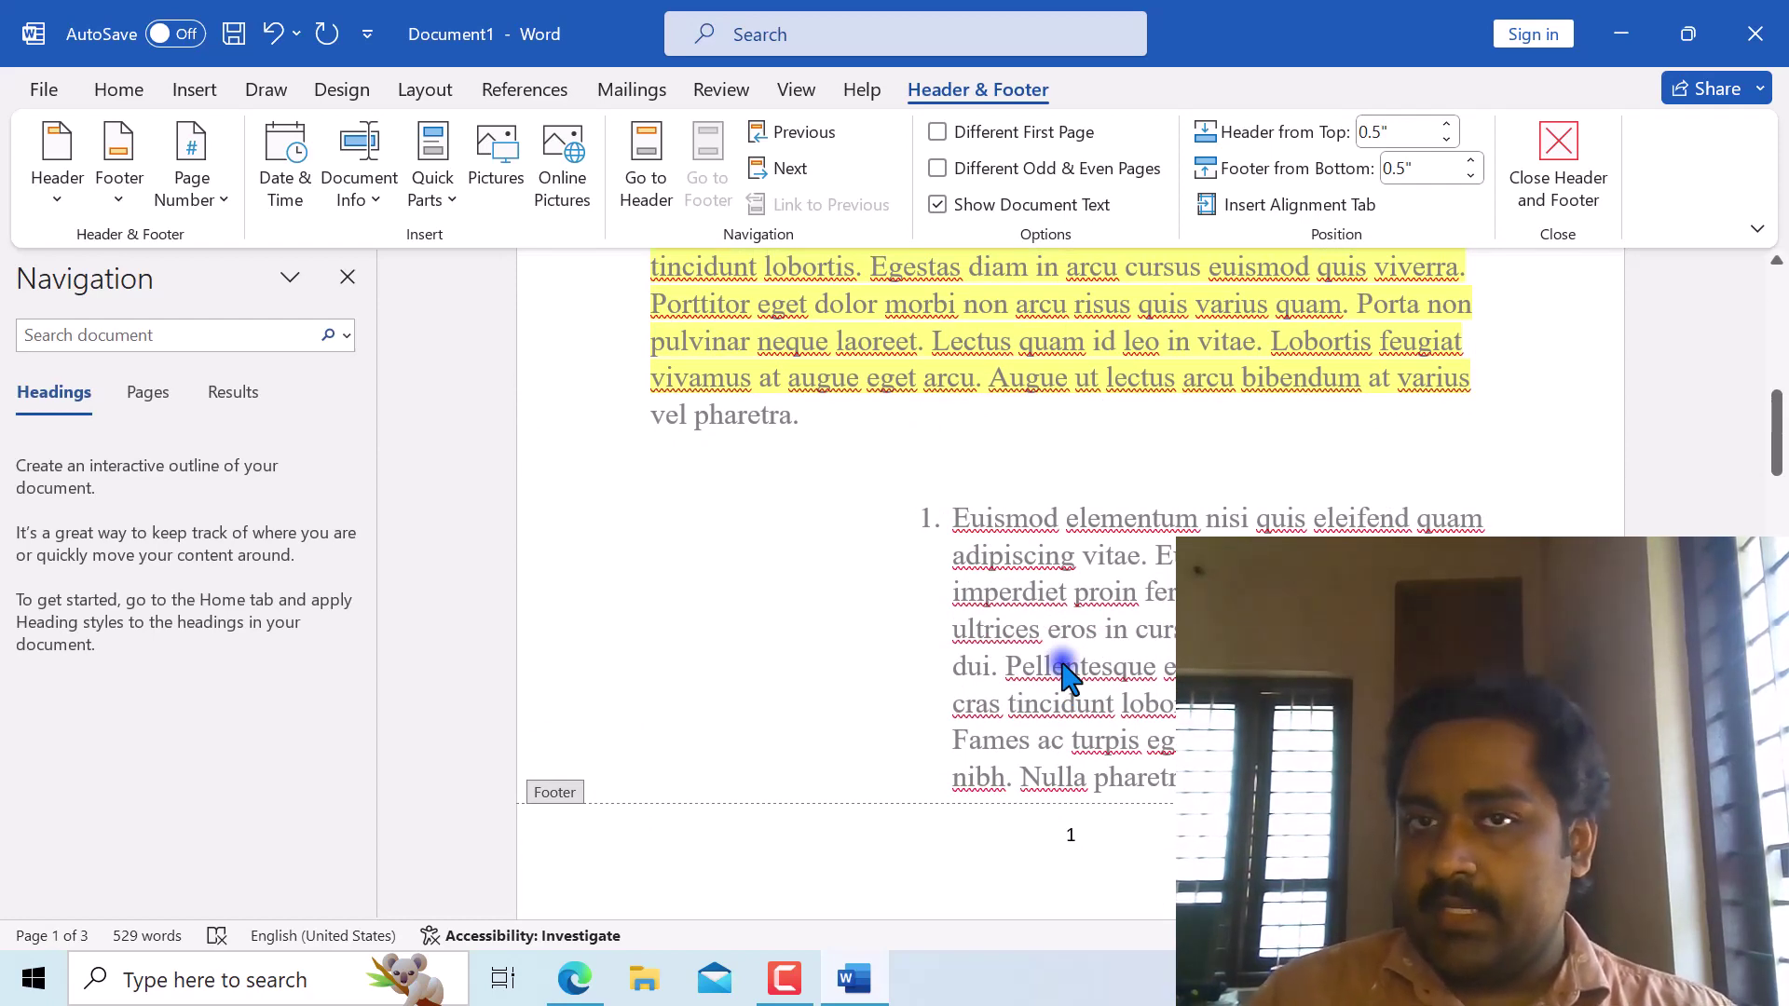
click(1542, 191)
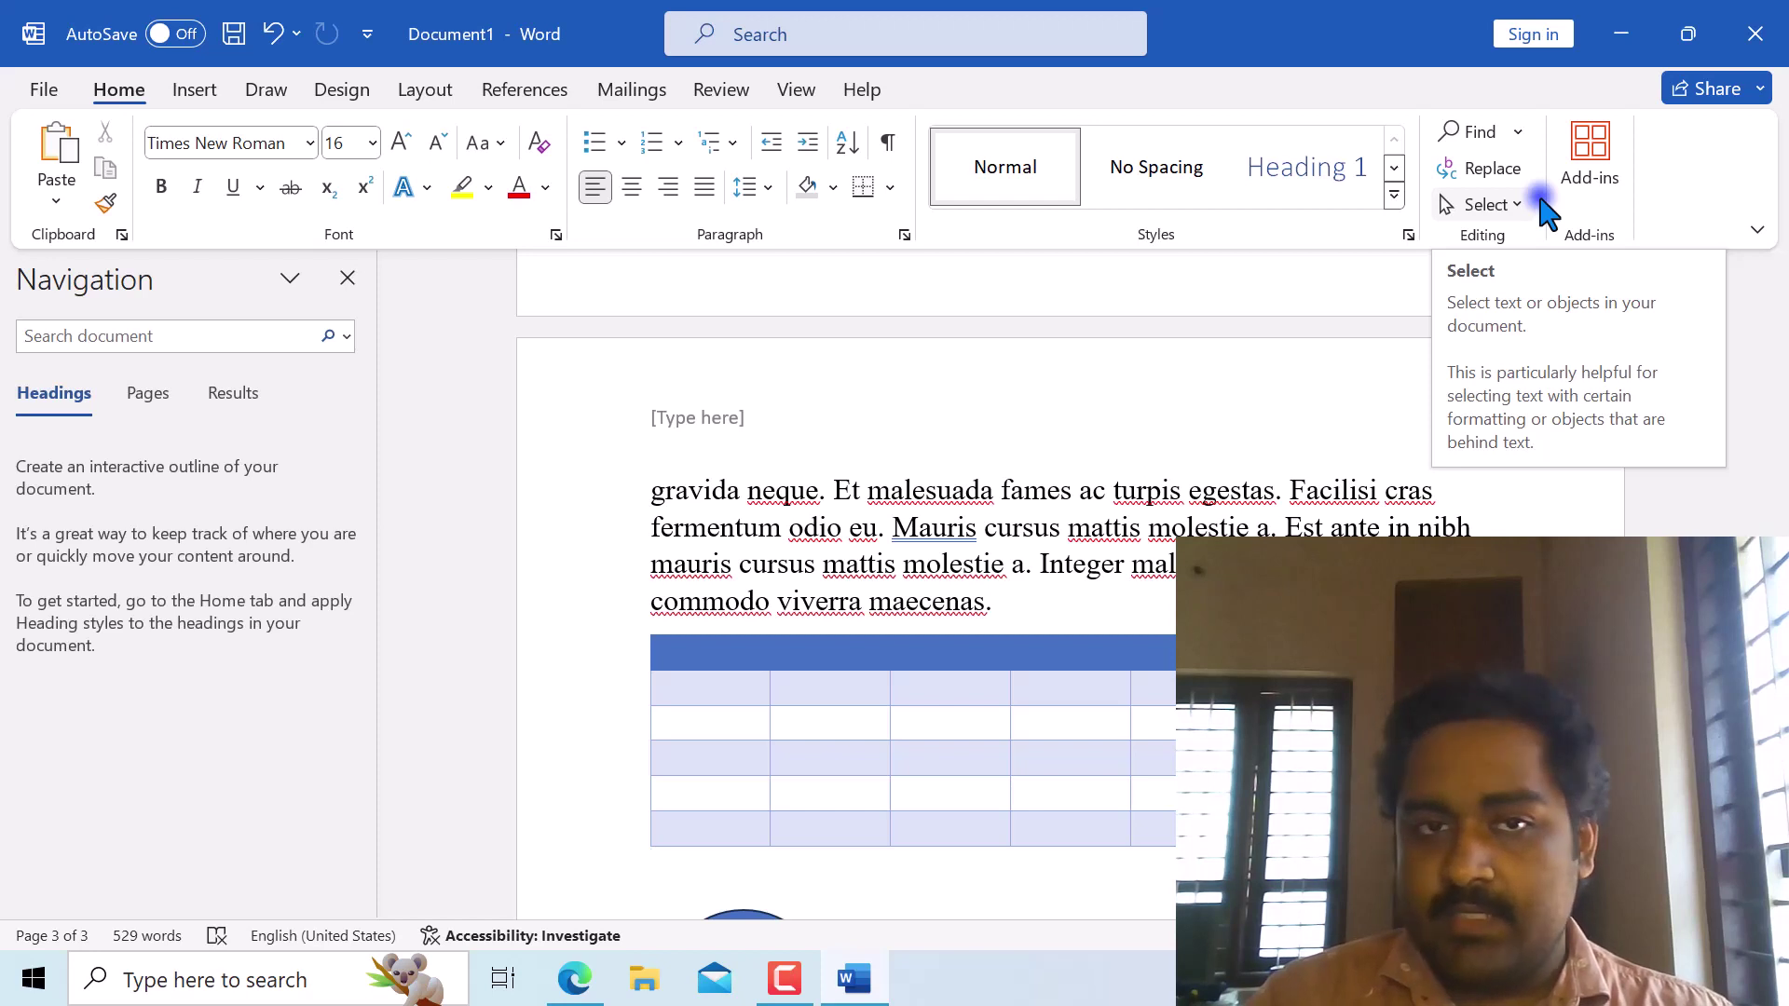
Examine the symbols available for insertion into the document.
click(198, 91)
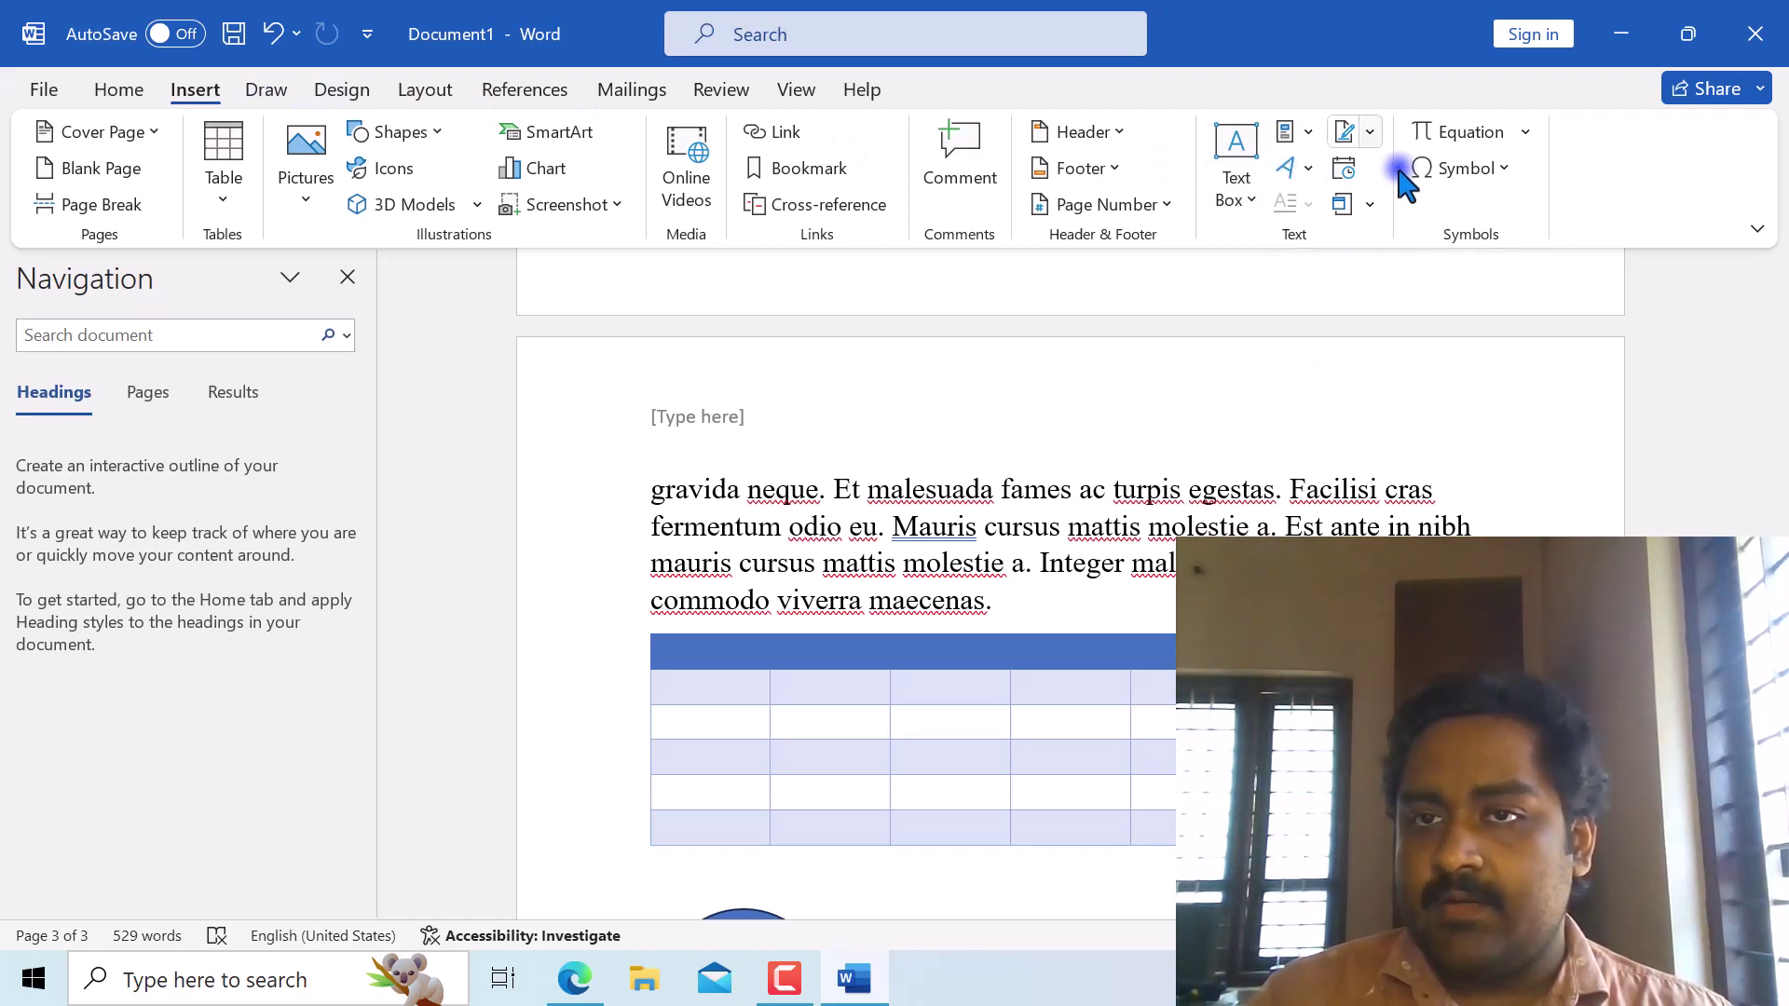
click(1501, 170)
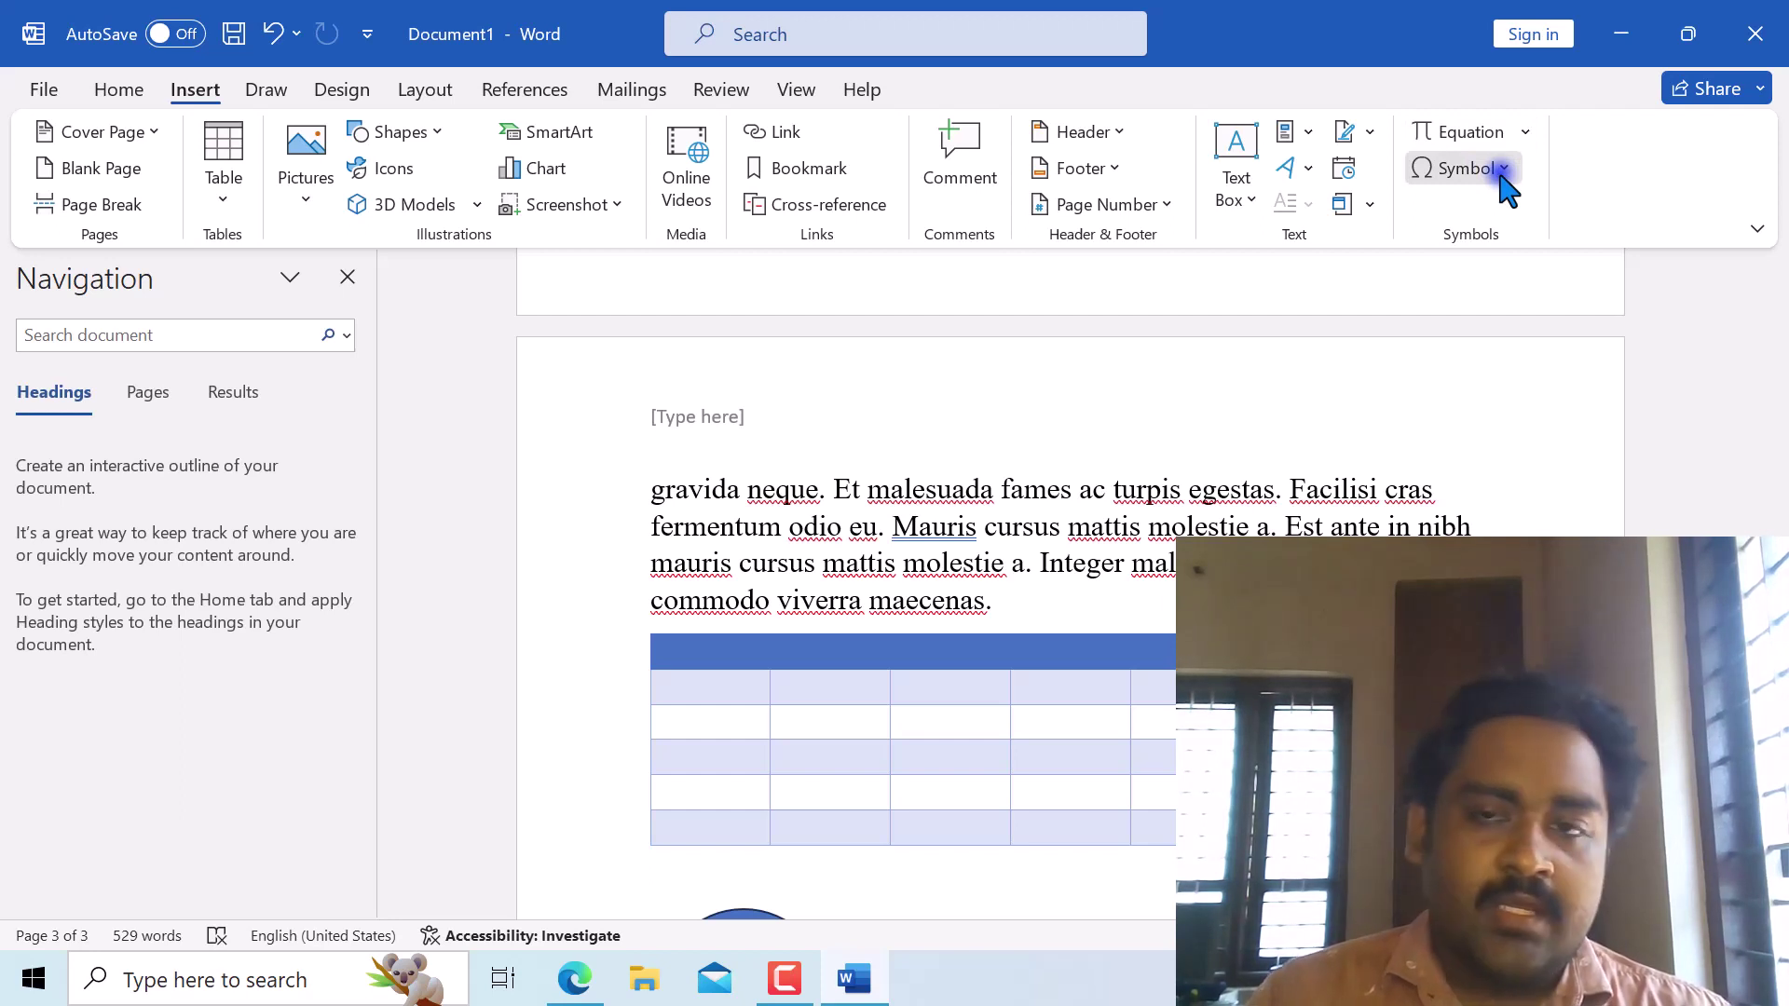
click(1504, 170)
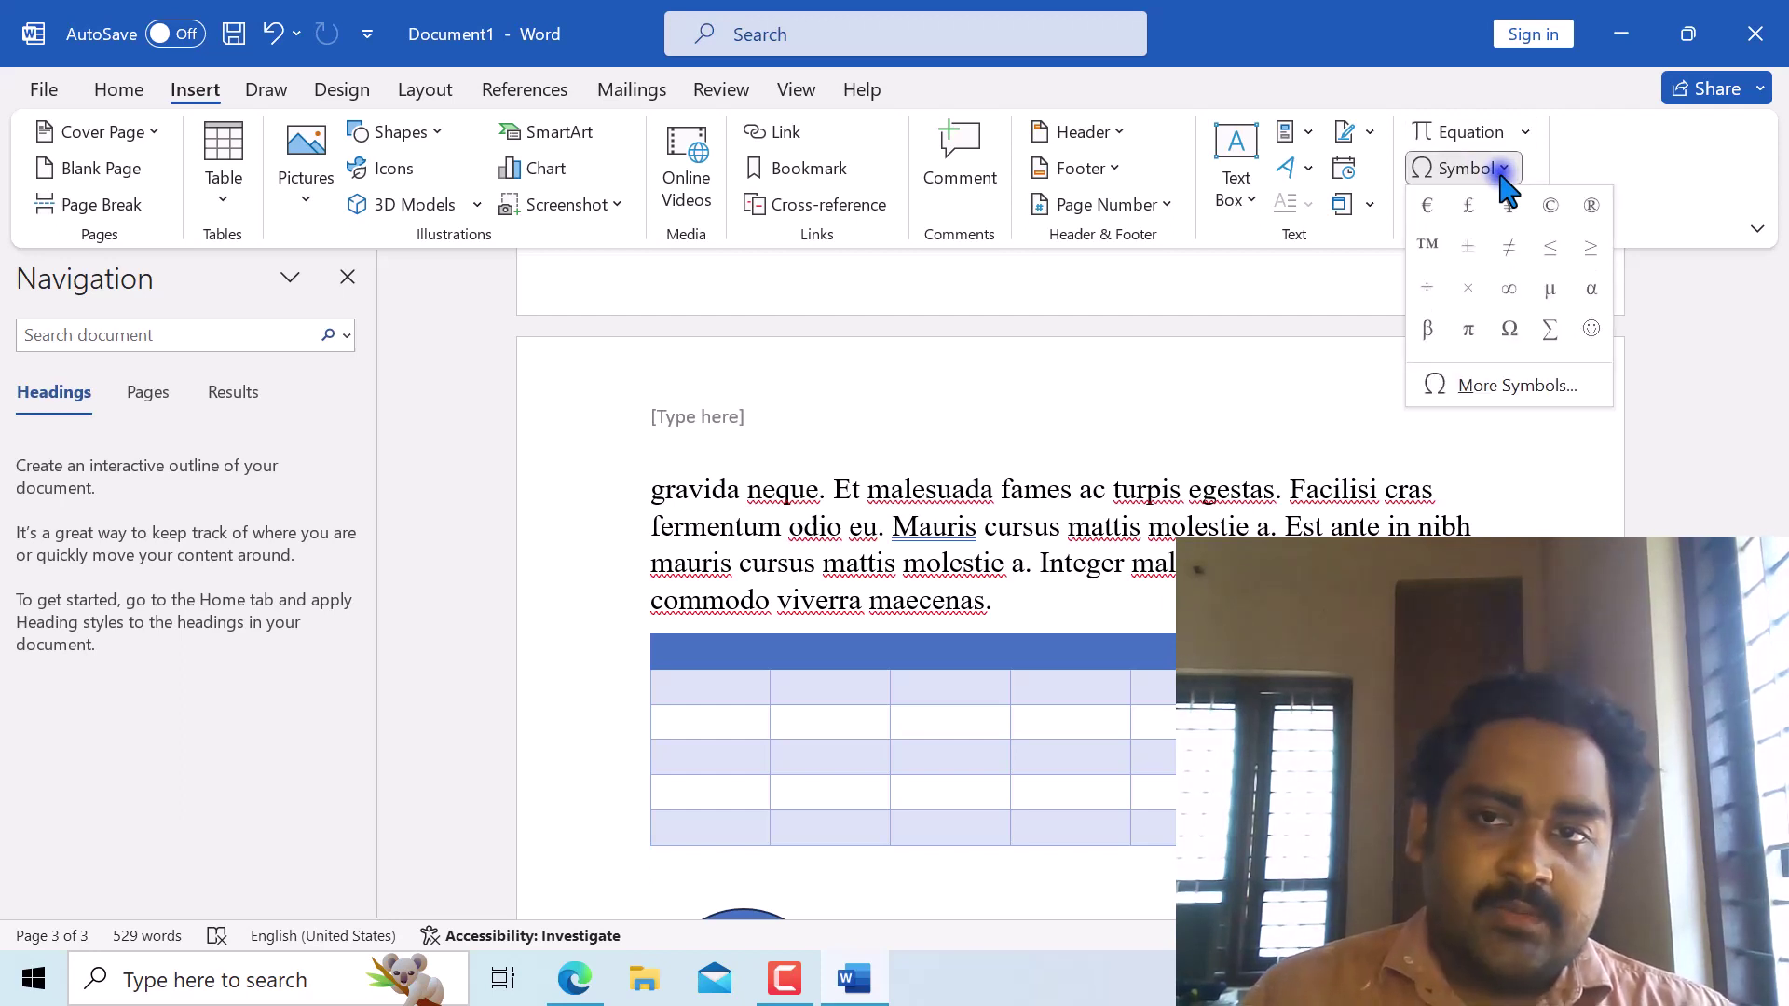
Draw freehand strokes on the blank lower part of page 3 with the black pen, the red pen and the yellow highlighter.
click(265, 93)
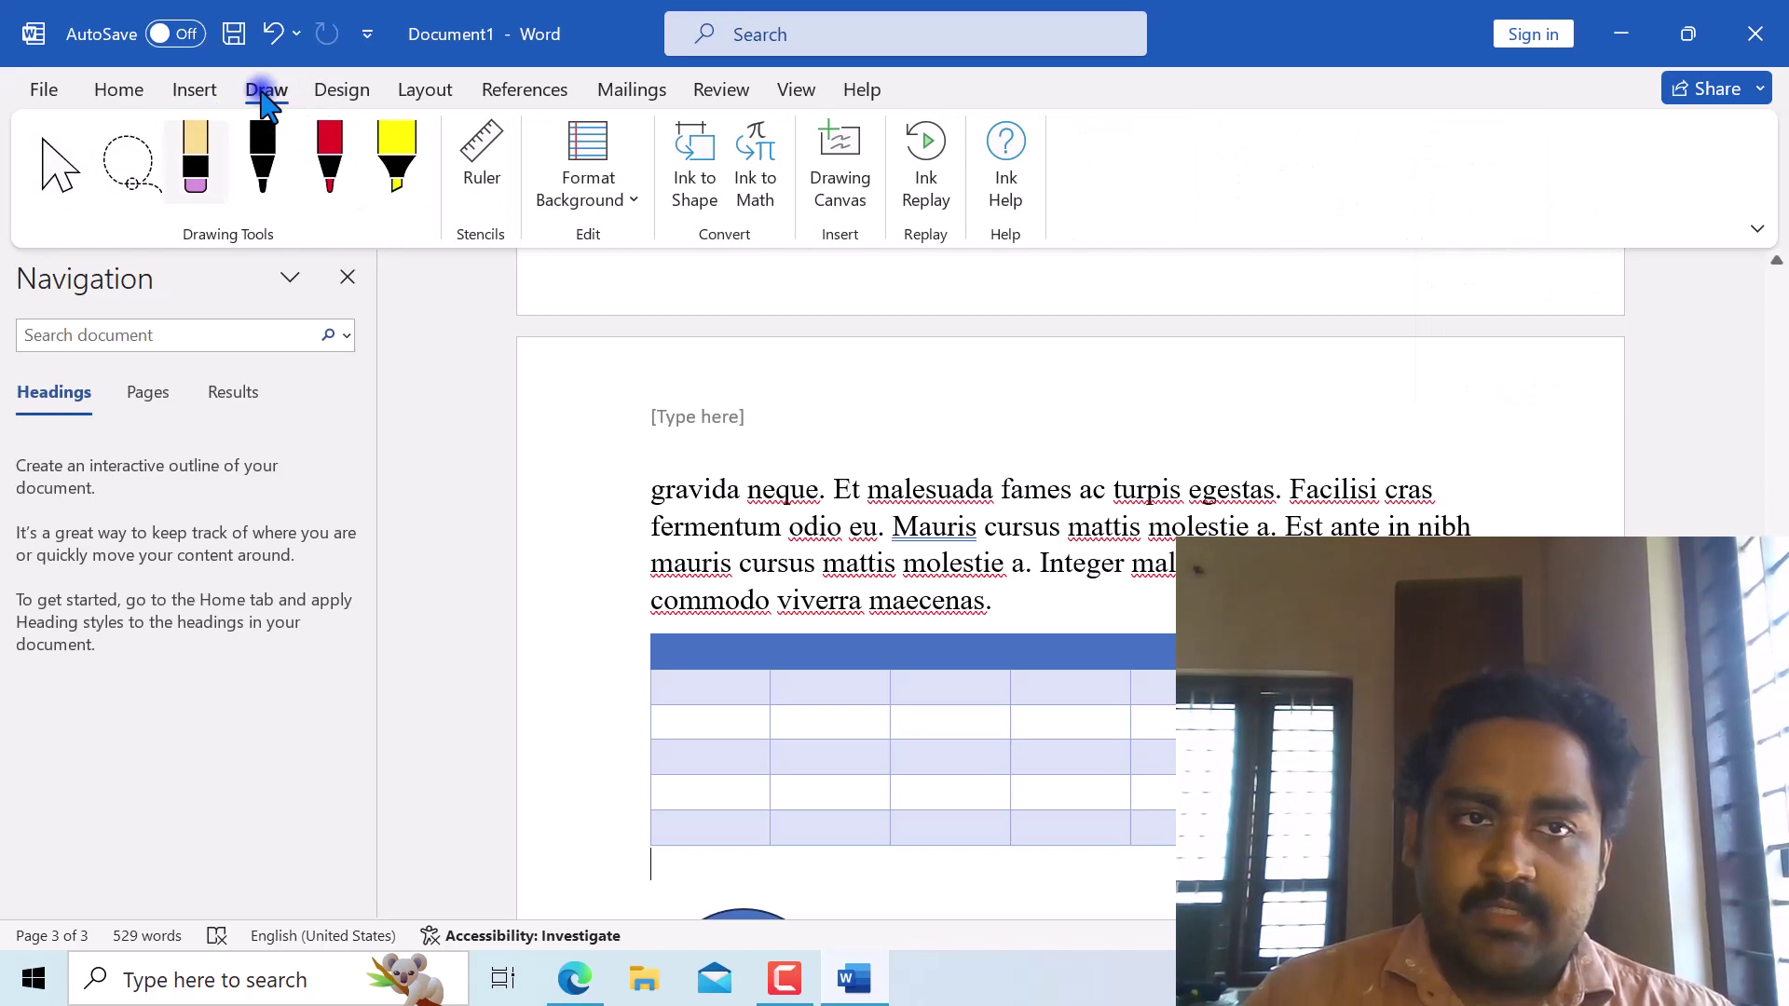
scroll(268, 103, down, 1)
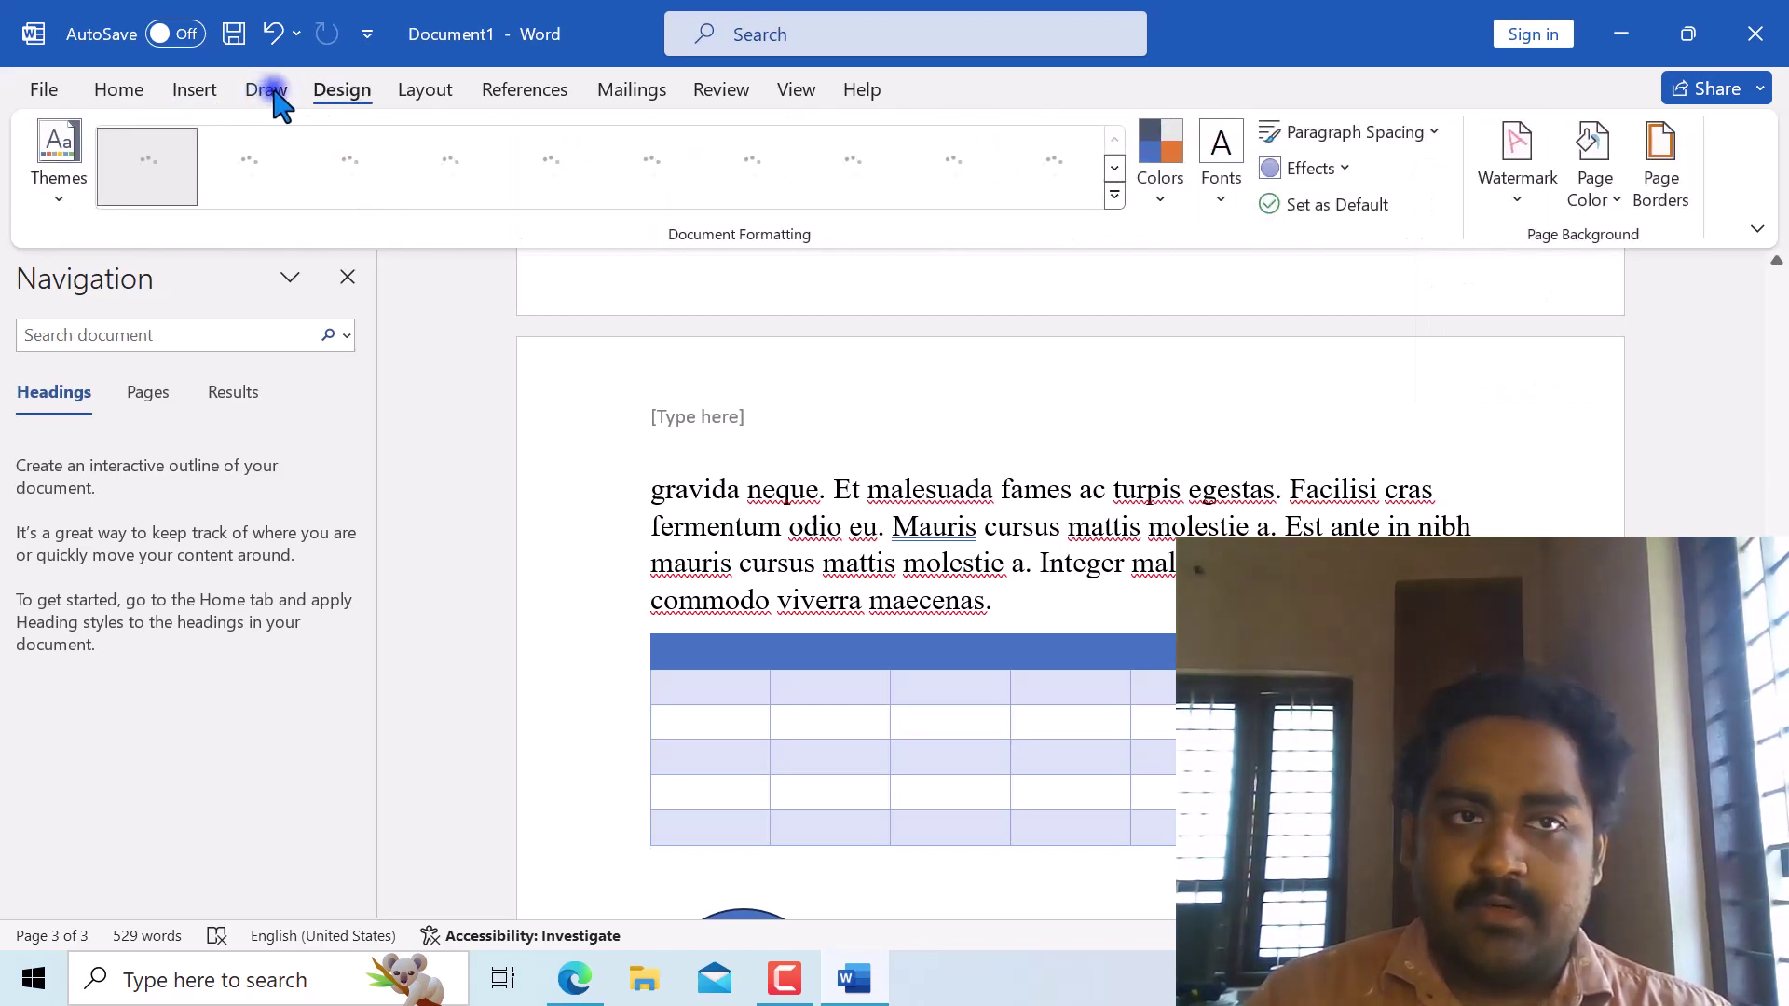
scroll(268, 97, down, 4)
scroll(268, 97, up, 5)
click(261, 191)
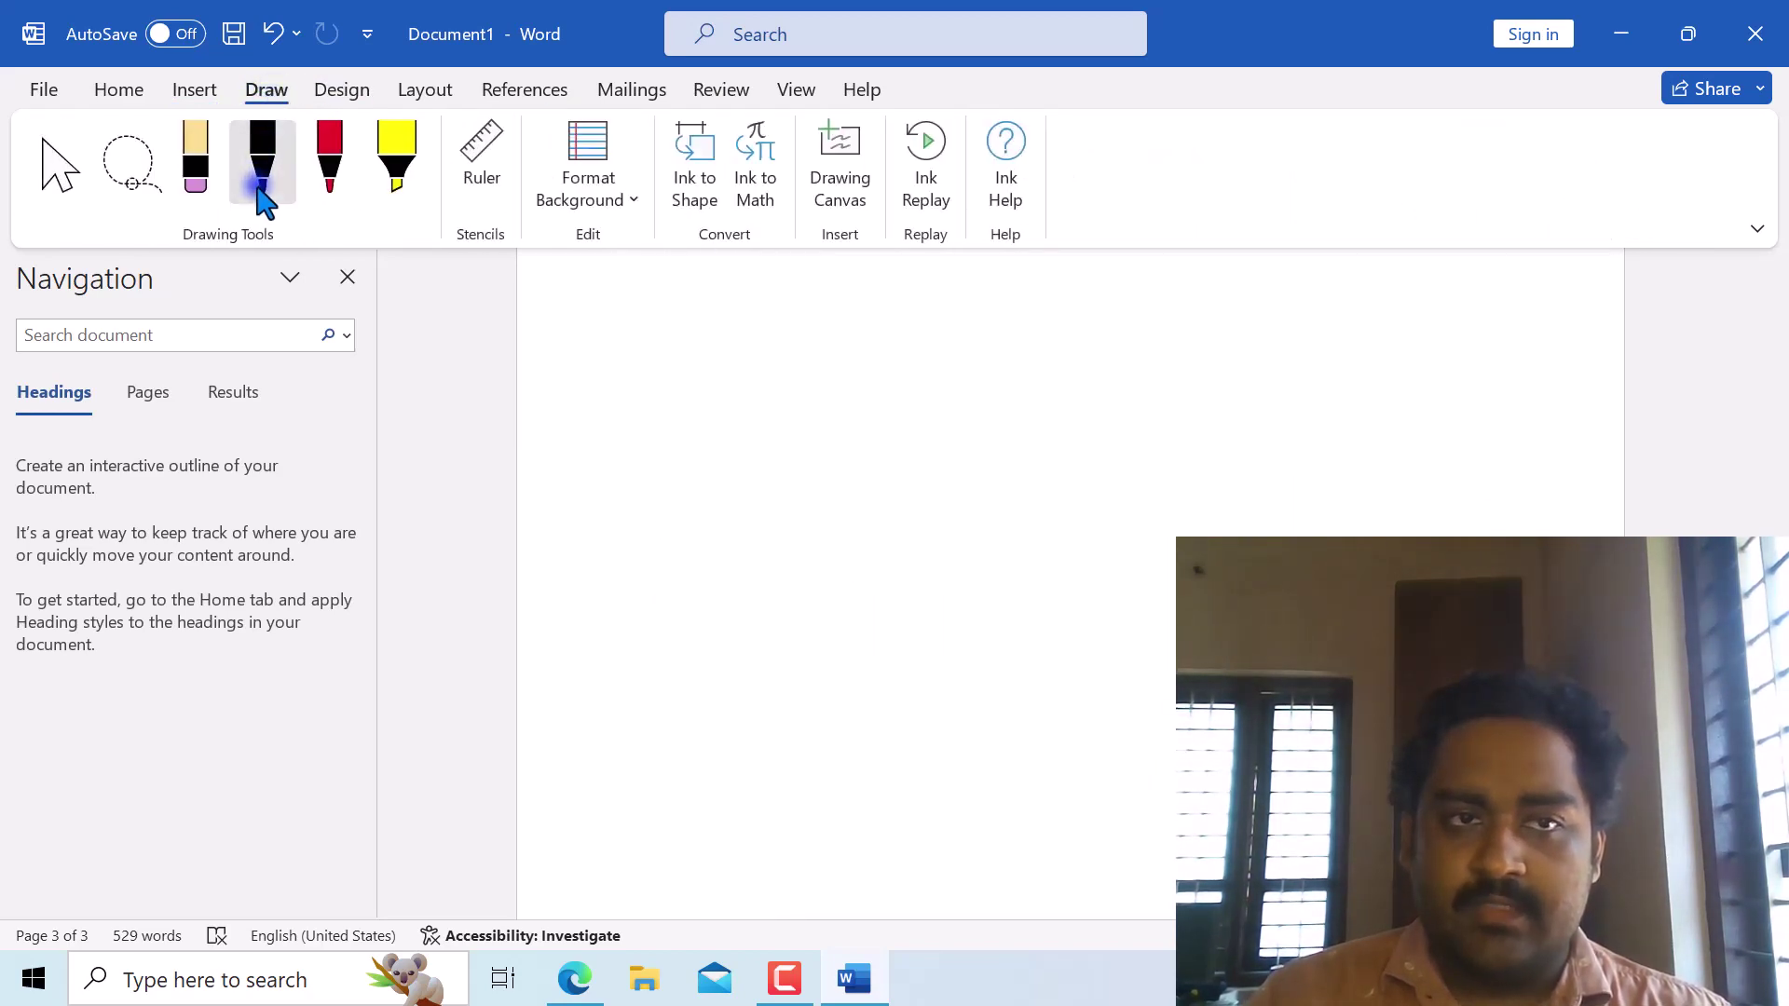
mouse_move(644, 392)
mouse_down()
mouse_move(875, 527)
mouse_move(951, 416)
mouse_up()
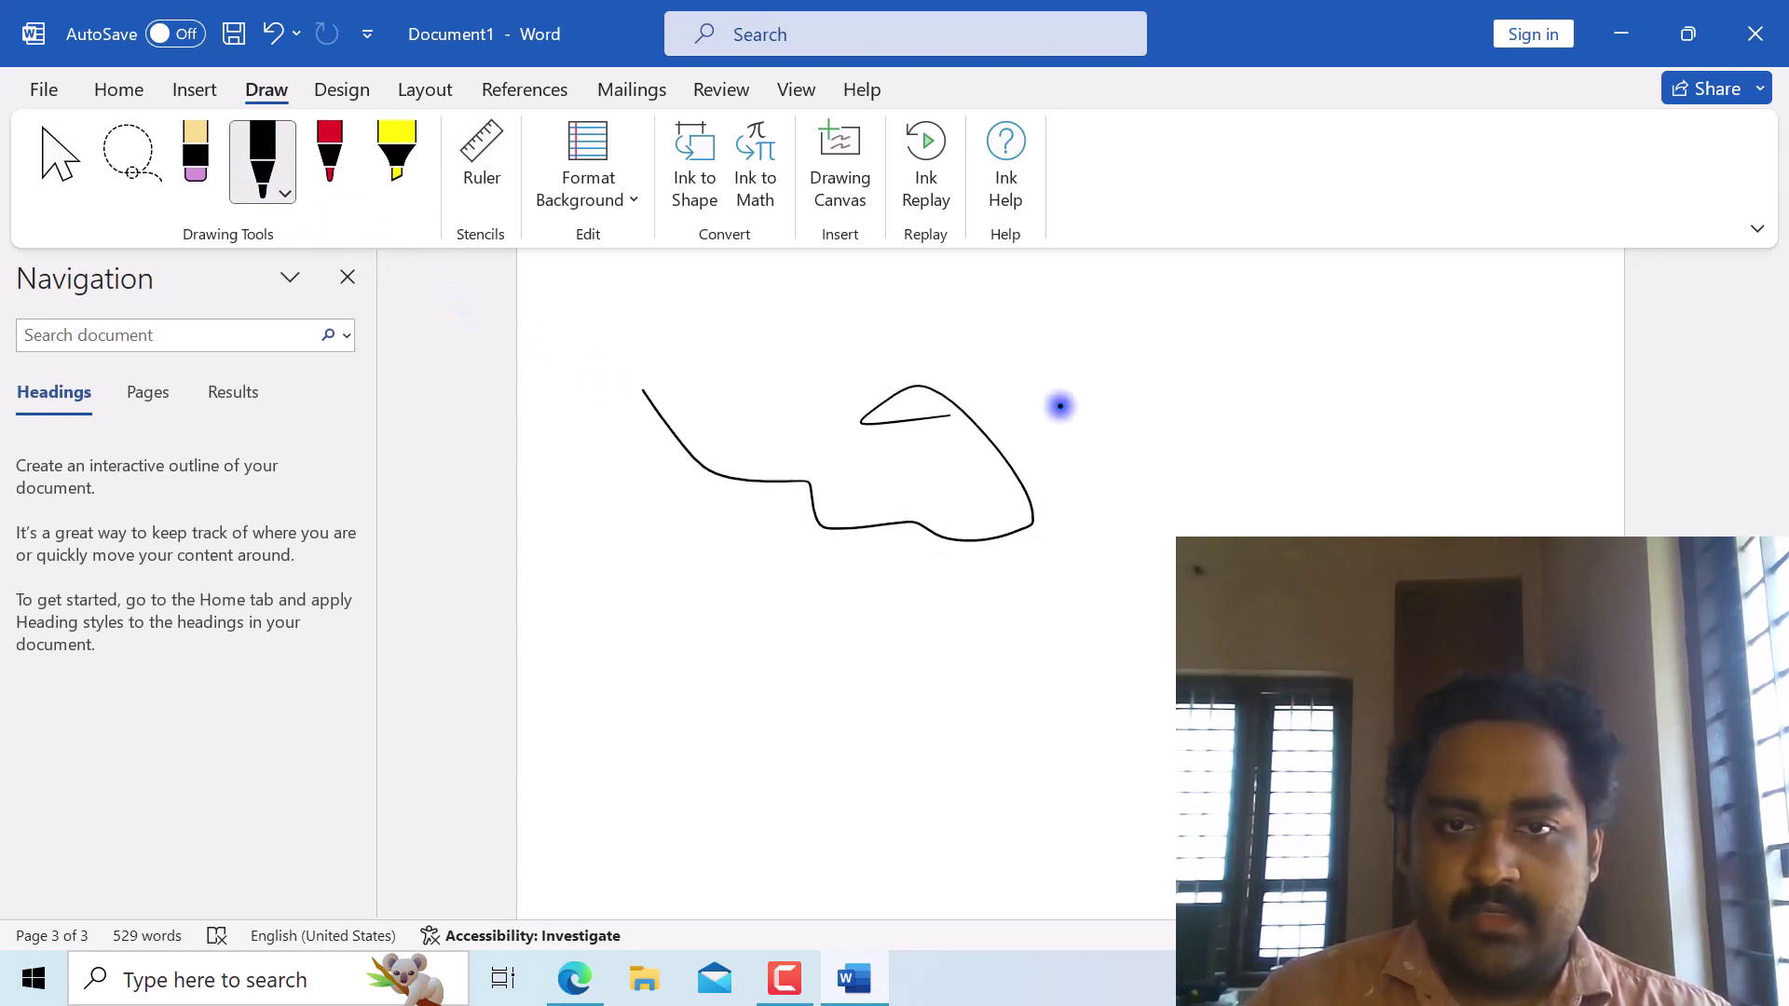
click(330, 160)
mouse_move(811, 337)
mouse_down()
mouse_move(1034, 383)
mouse_move(1342, 537)
mouse_move(1046, 606)
mouse_up()
click(410, 172)
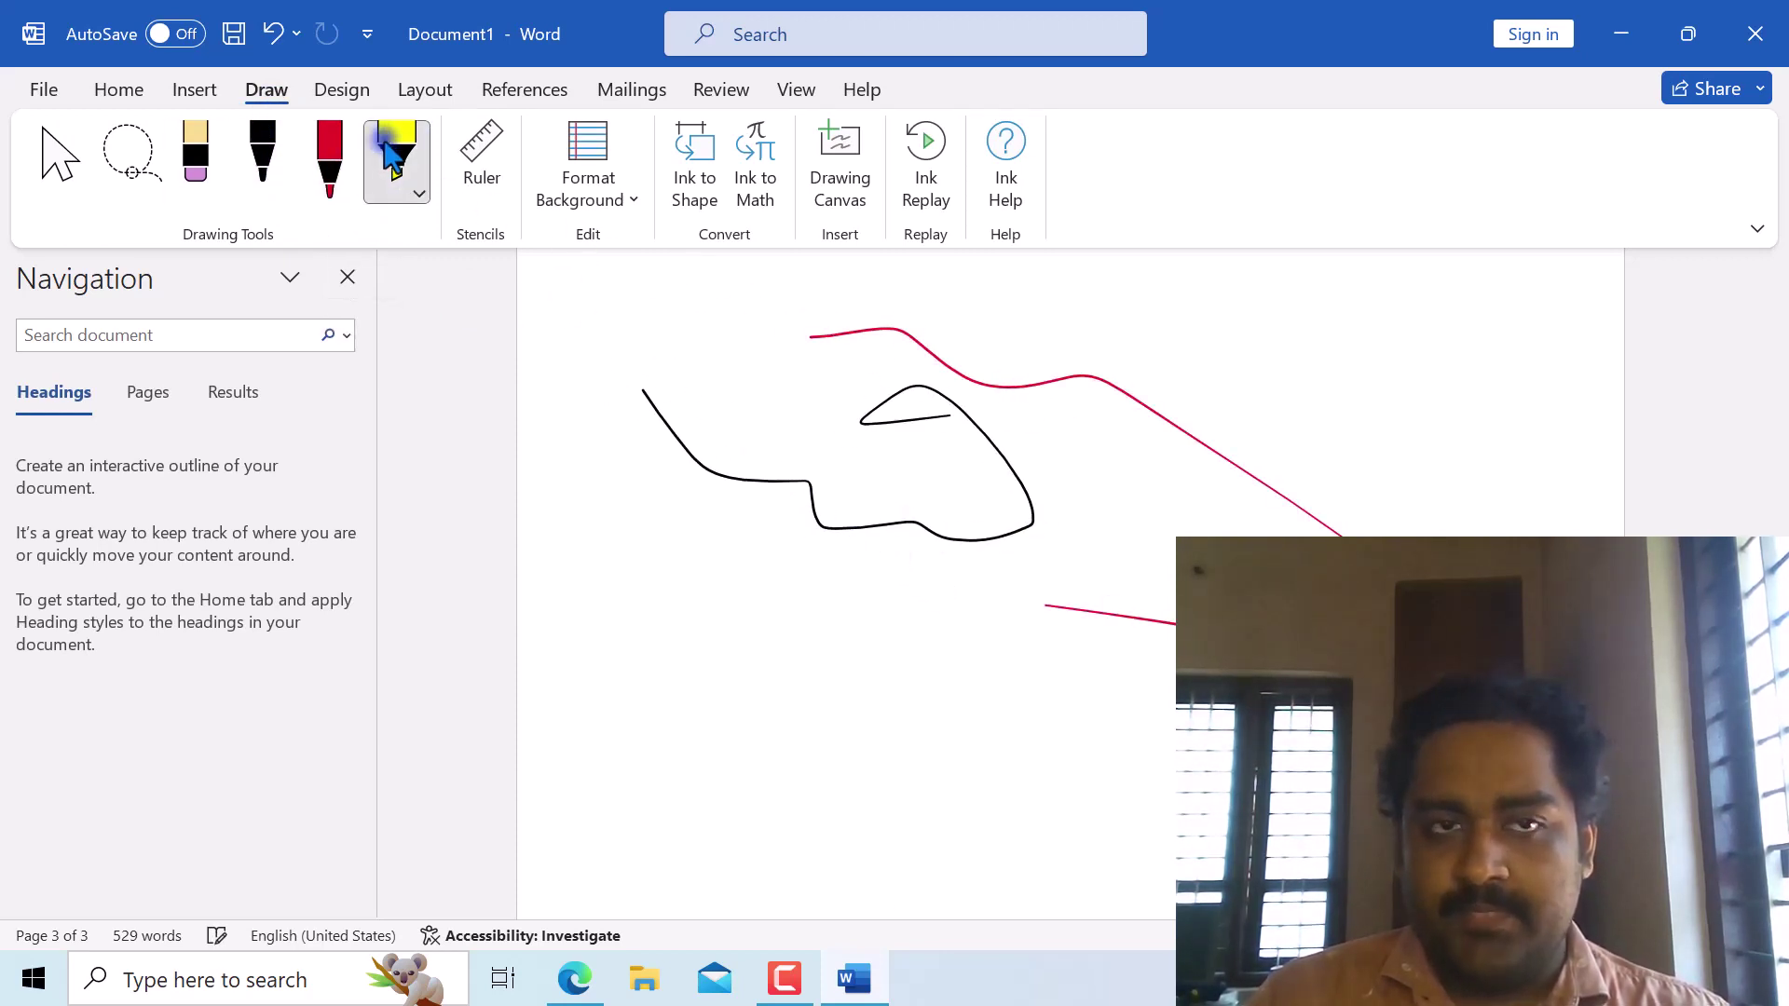
mouse_move(843, 425)
mouse_down()
mouse_move(1267, 428)
mouse_move(1318, 472)
mouse_move(1413, 503)
mouse_up()
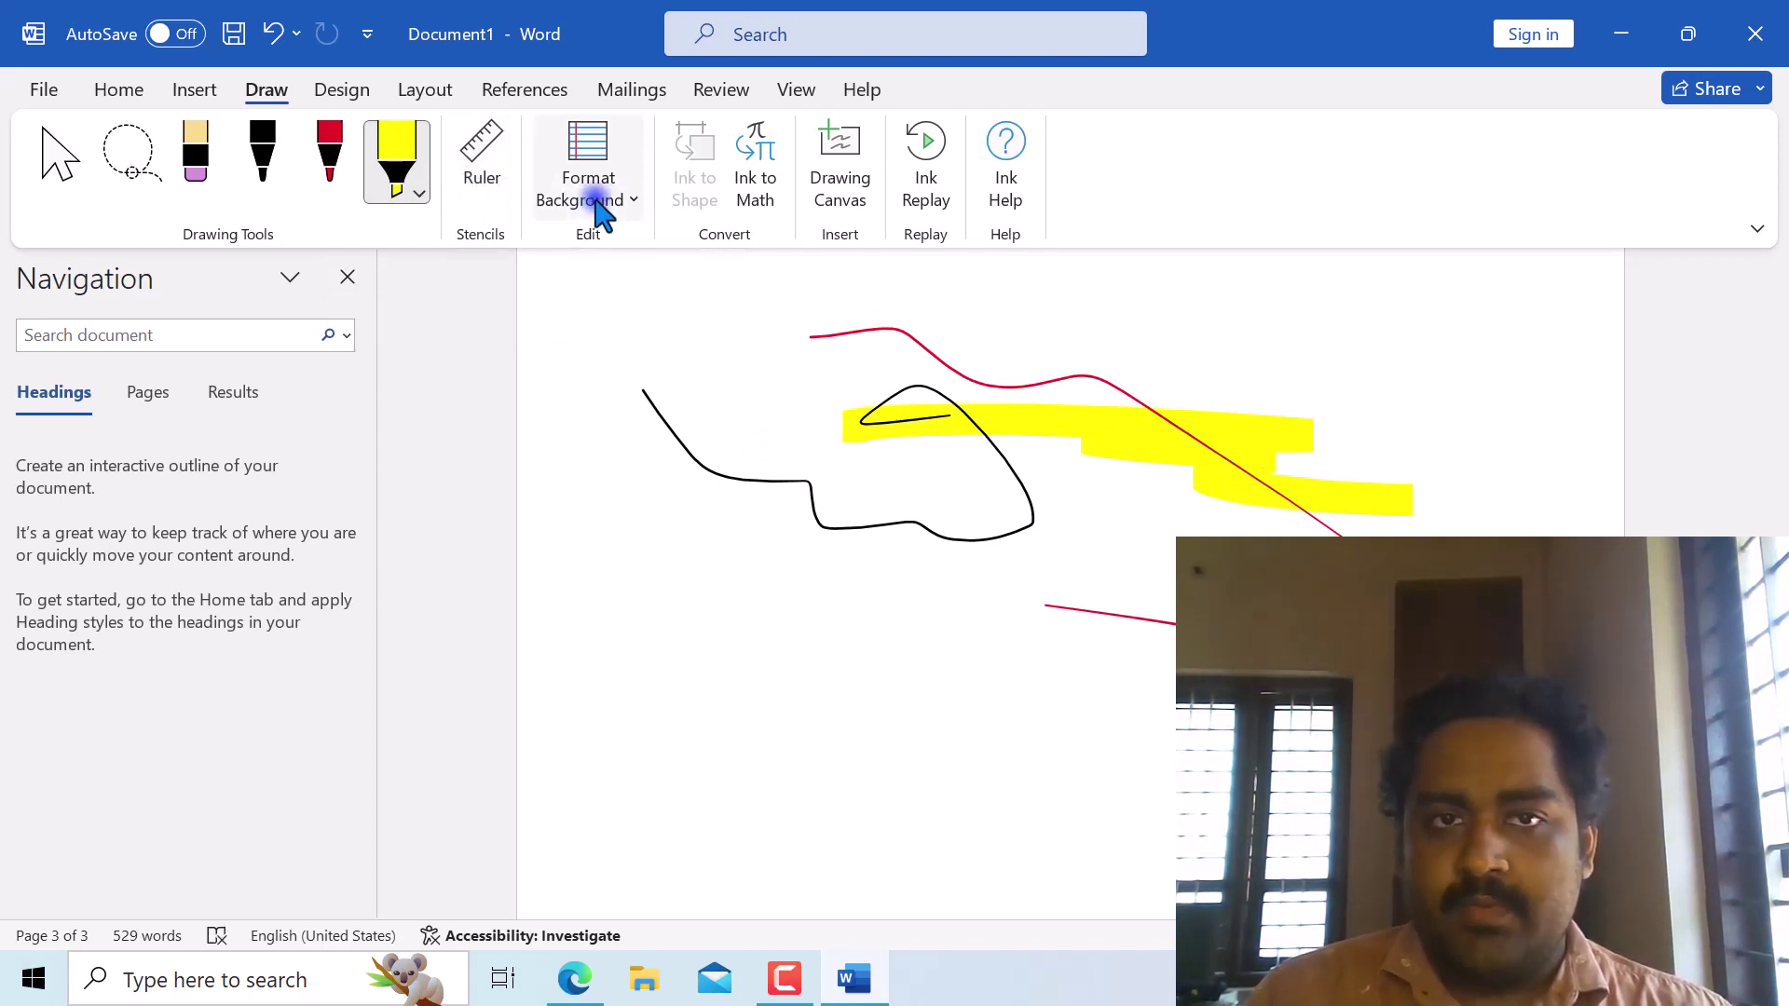
Try several rule-line backgrounds with different line spacing behind the ink strokes, and set the background back to None.
click(624, 211)
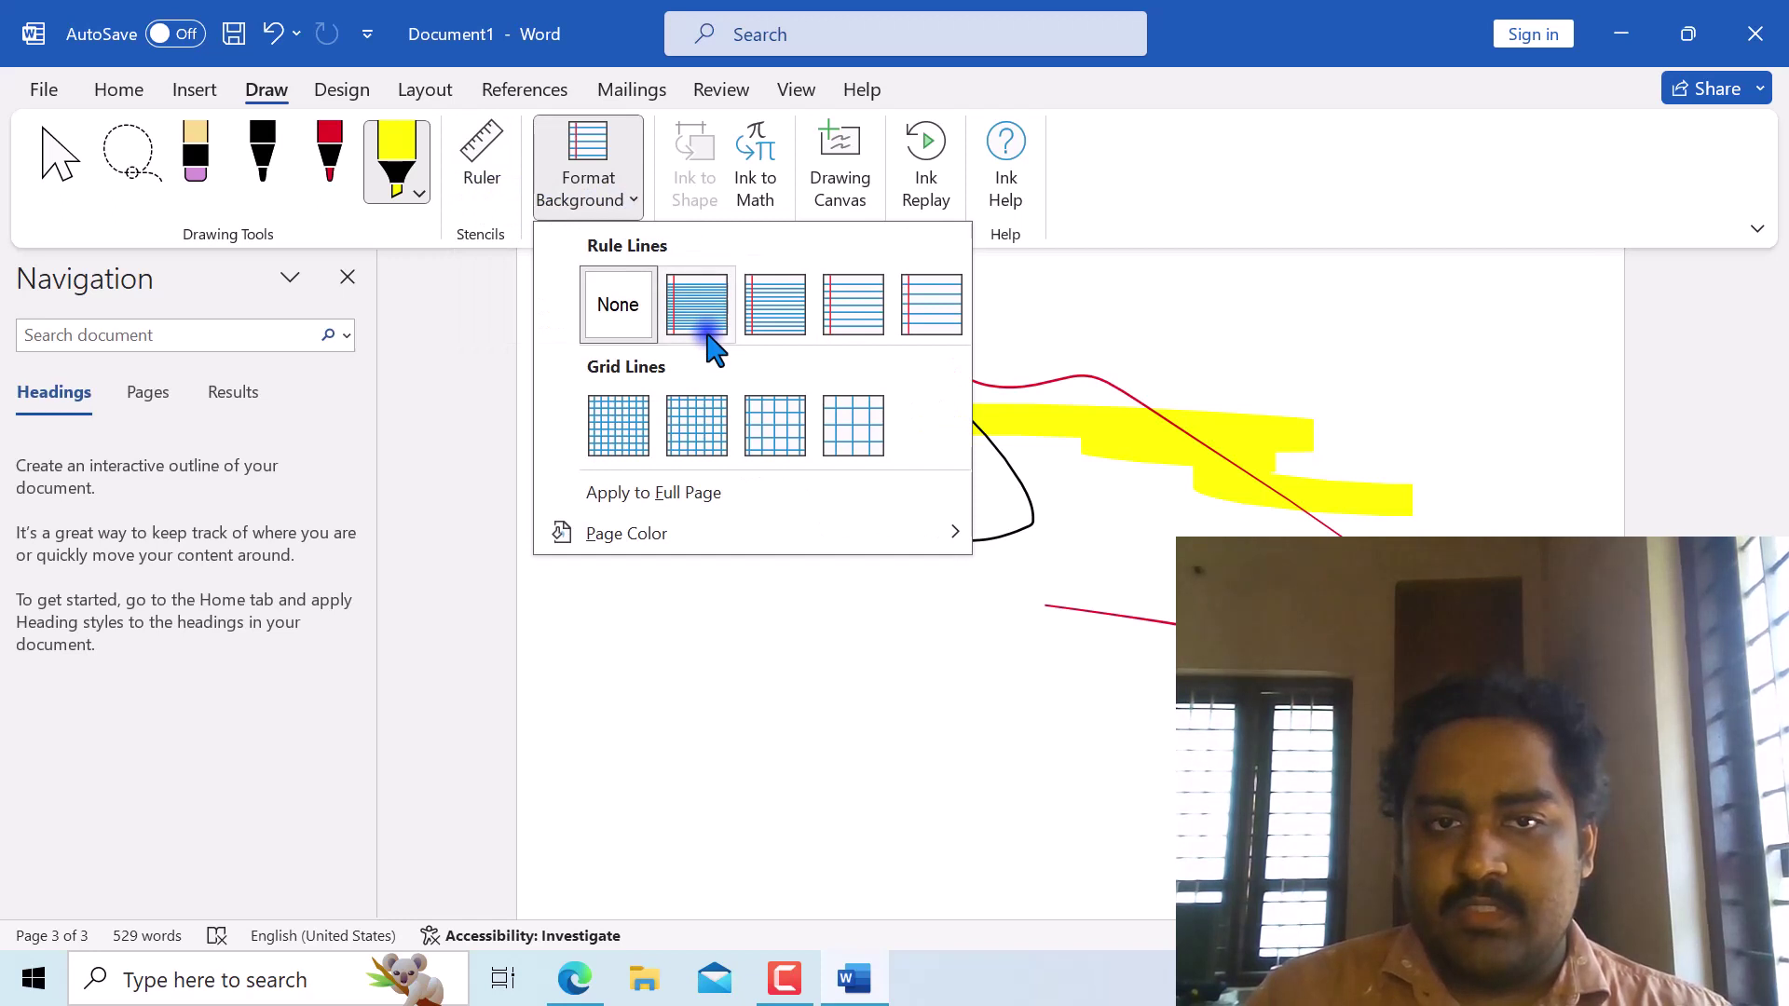
click(826, 341)
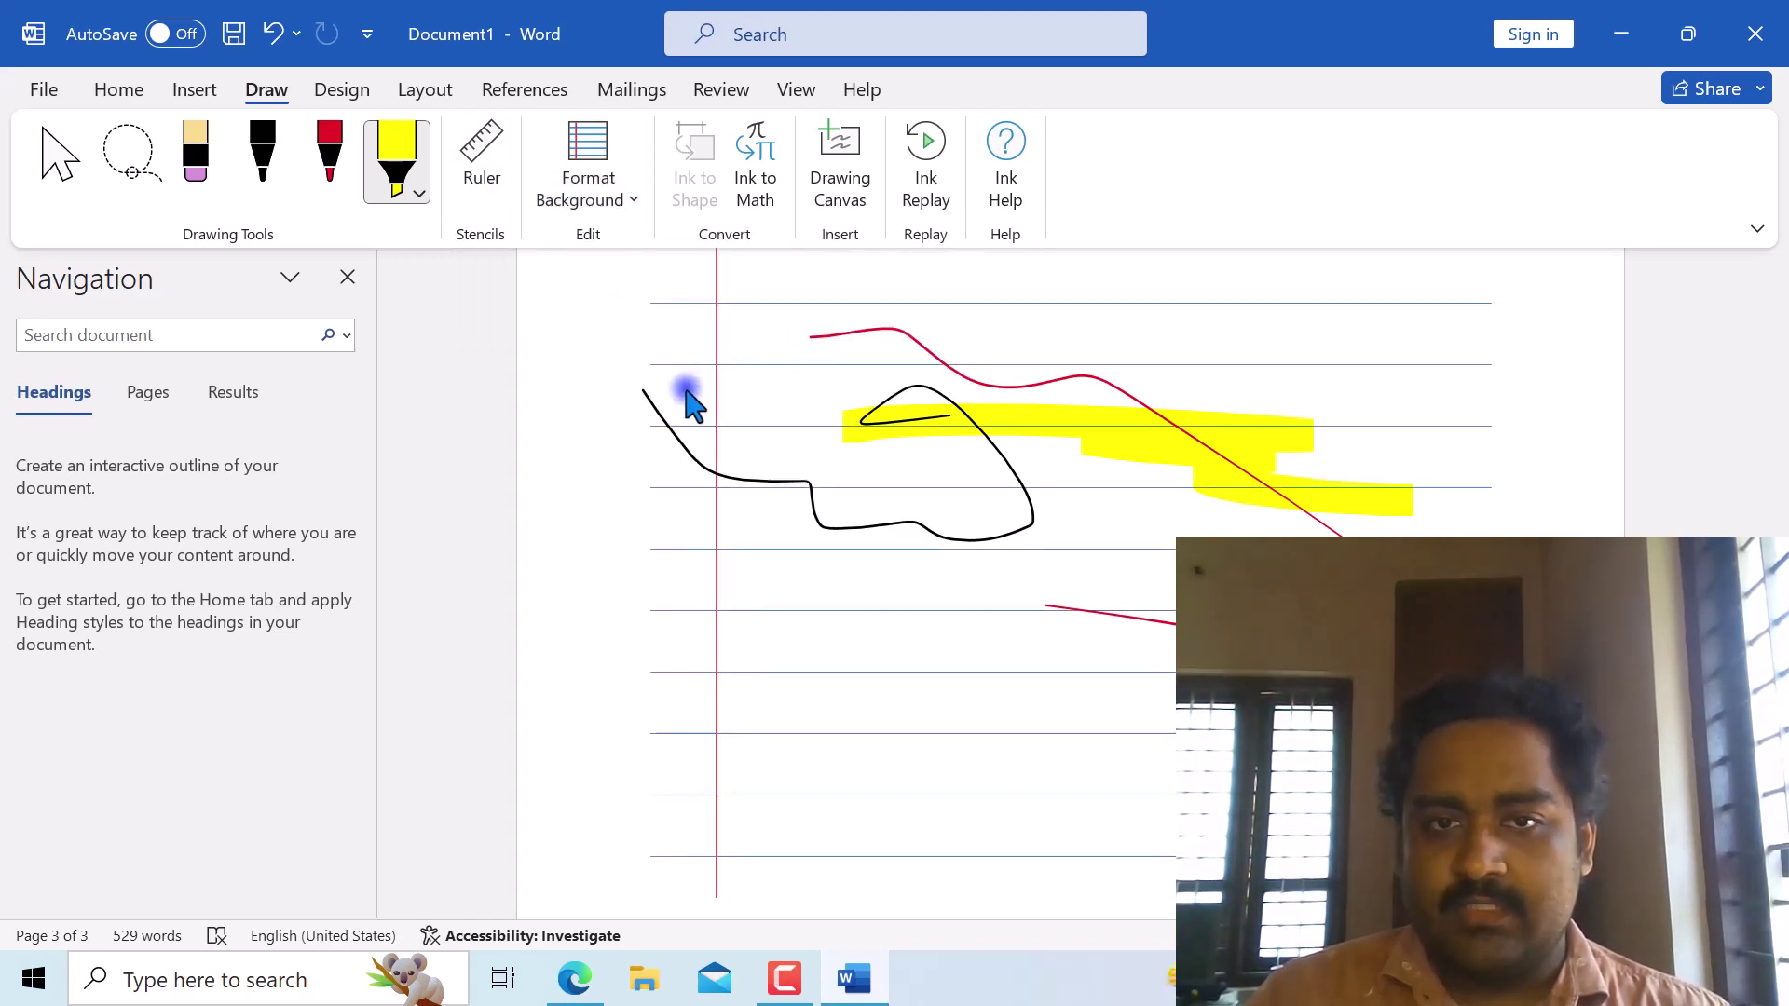
mouse_move(1778, 736)
mouse_down()
mouse_move(1780, 446)
mouse_move(1779, 737)
mouse_up()
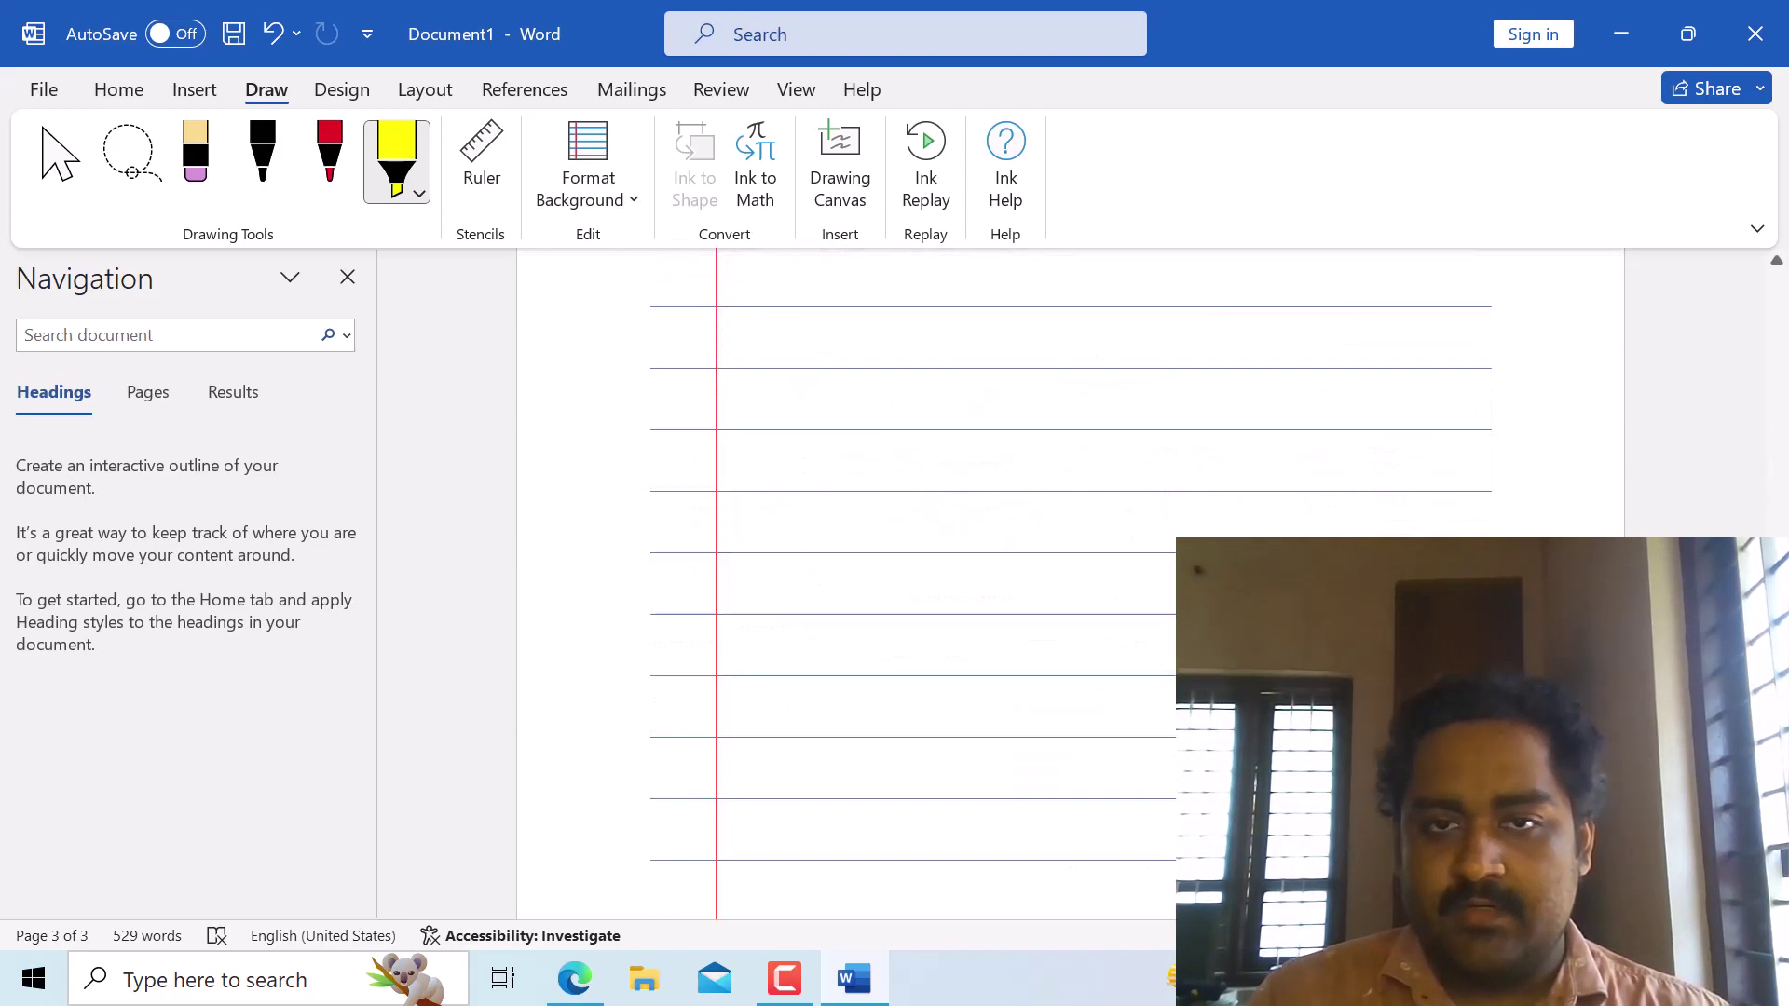
click(629, 199)
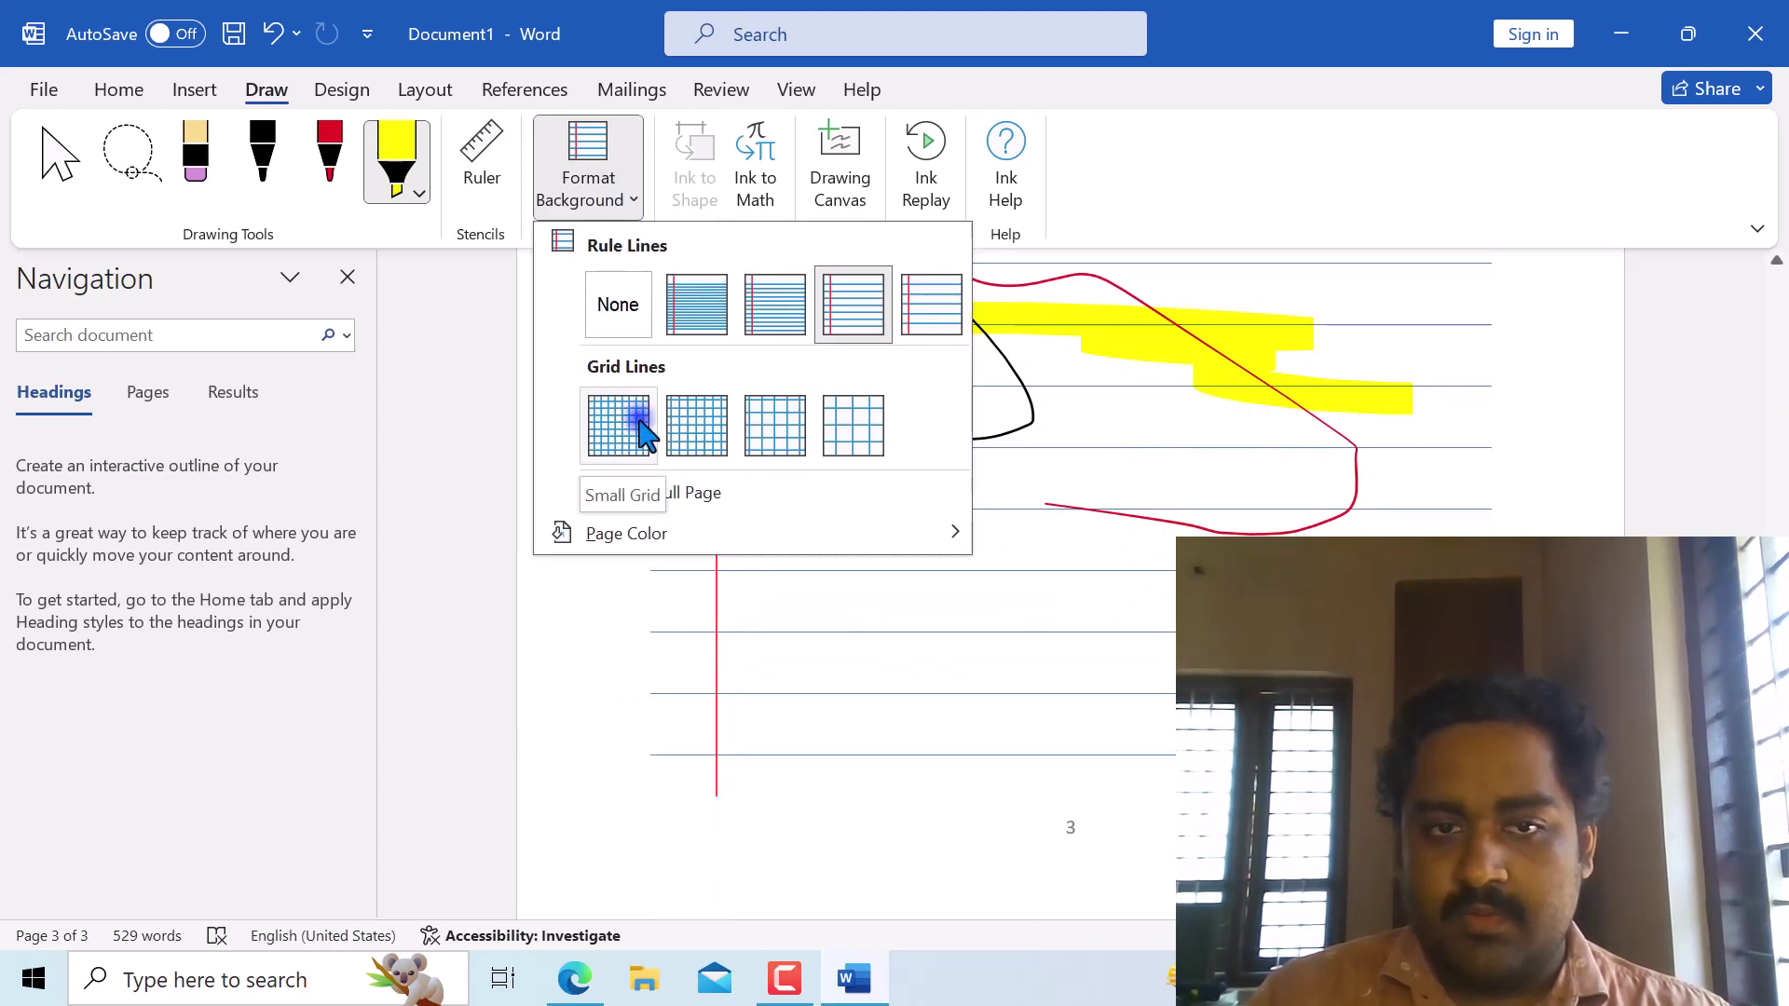
click(787, 303)
click(637, 222)
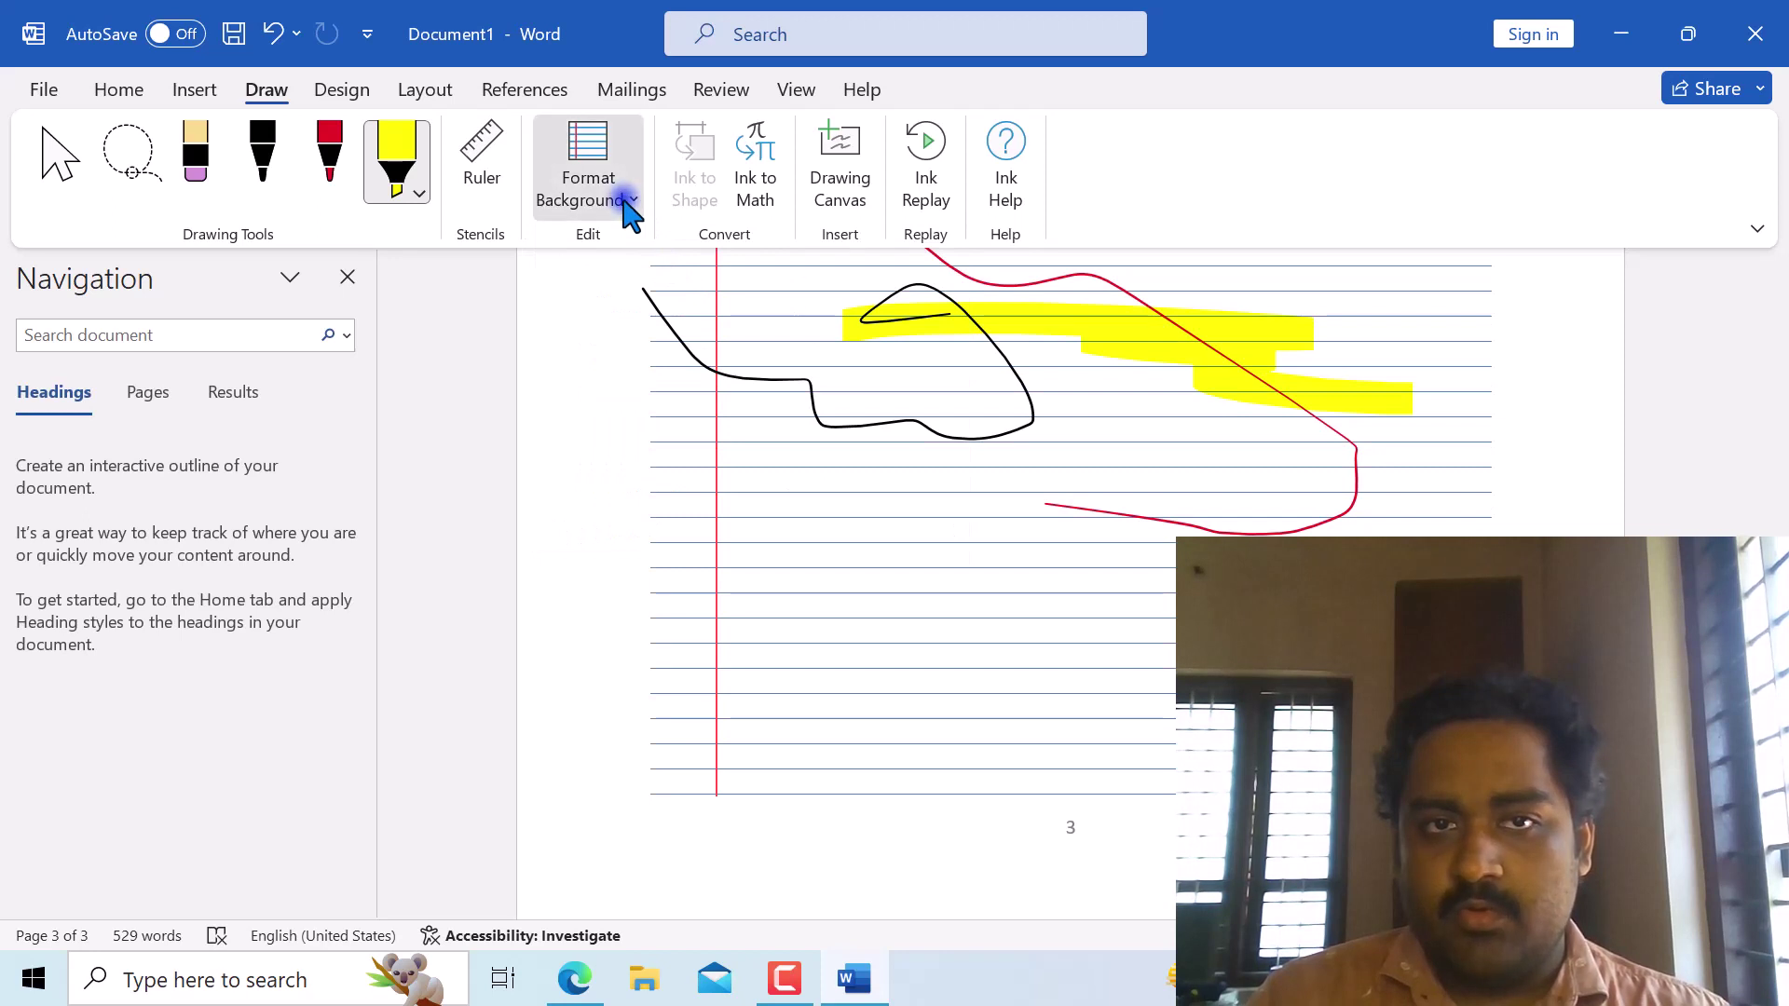
click(911, 317)
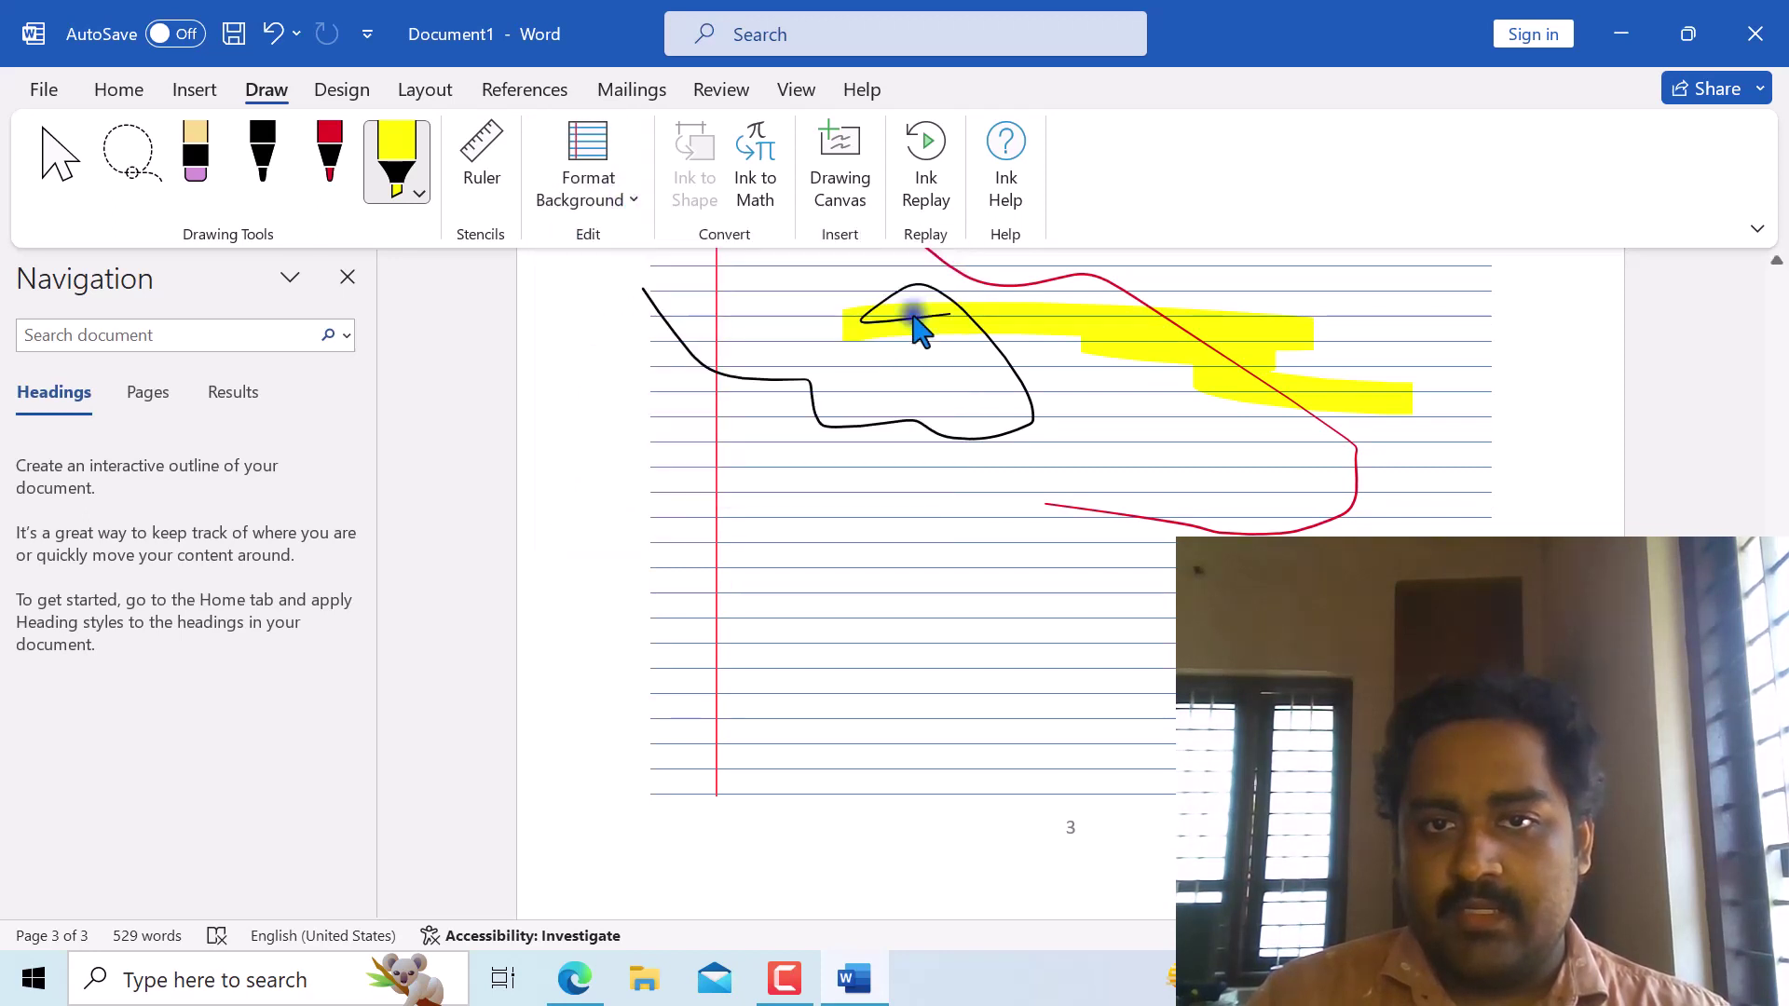
click(622, 191)
click(829, 321)
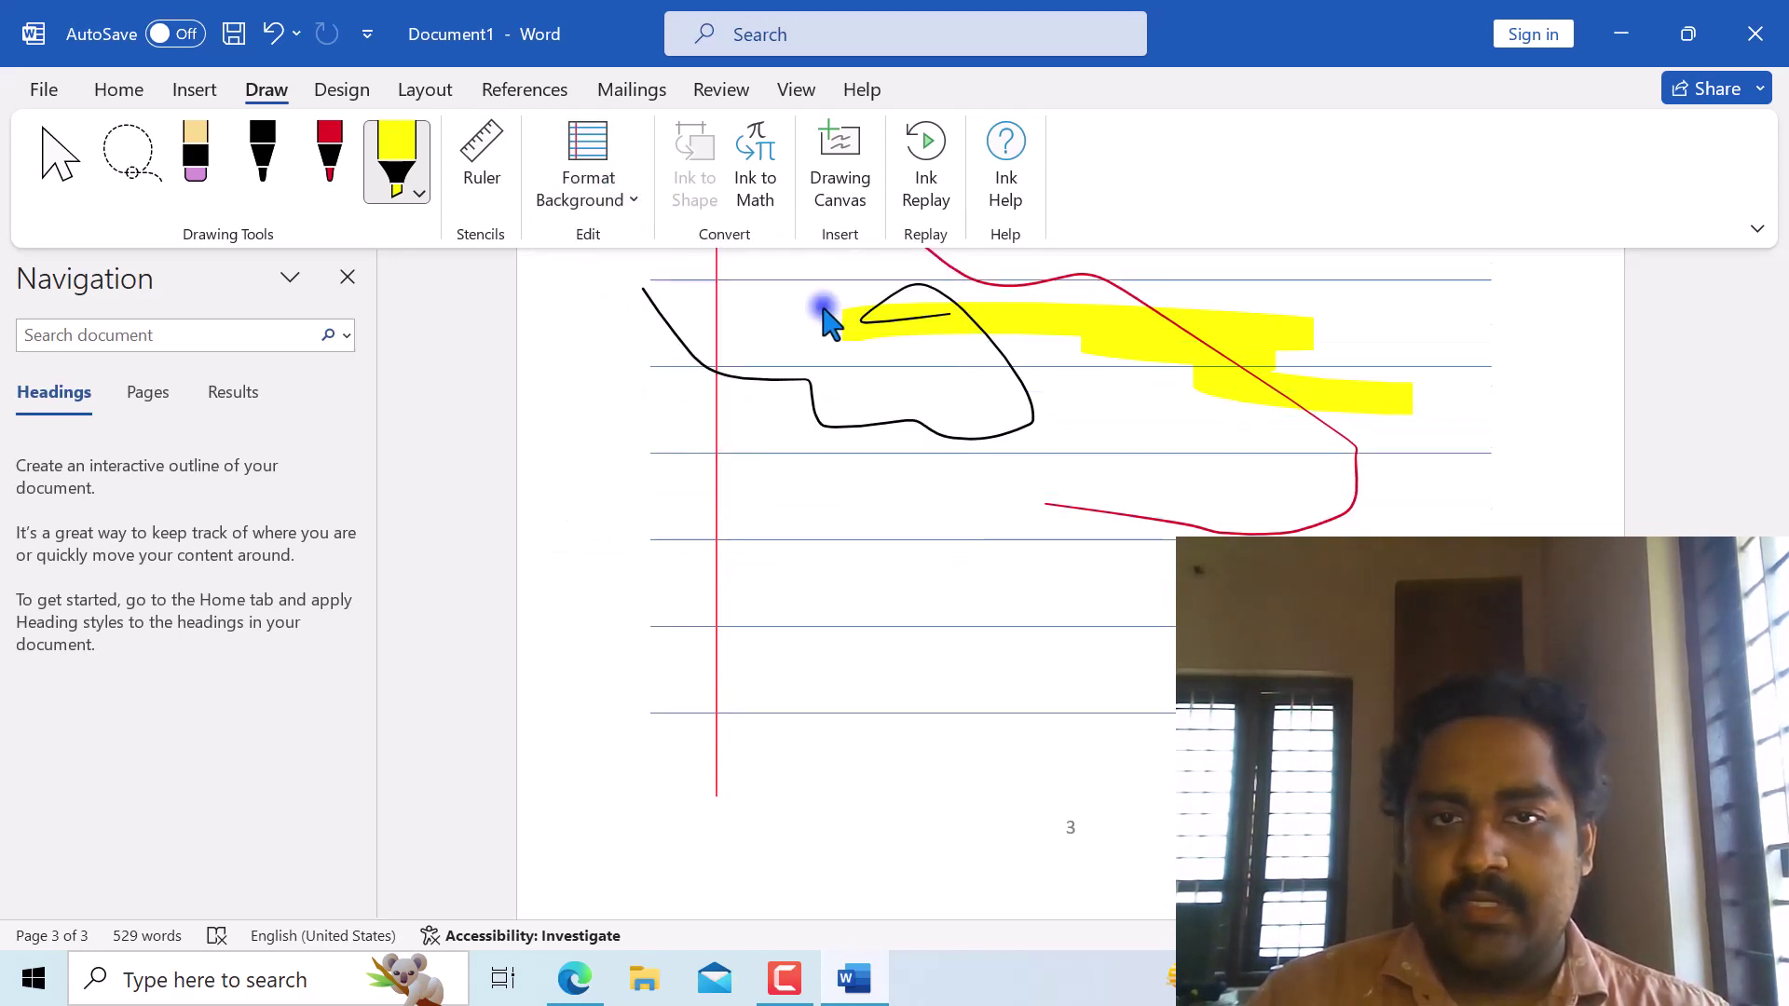
click(620, 214)
click(610, 297)
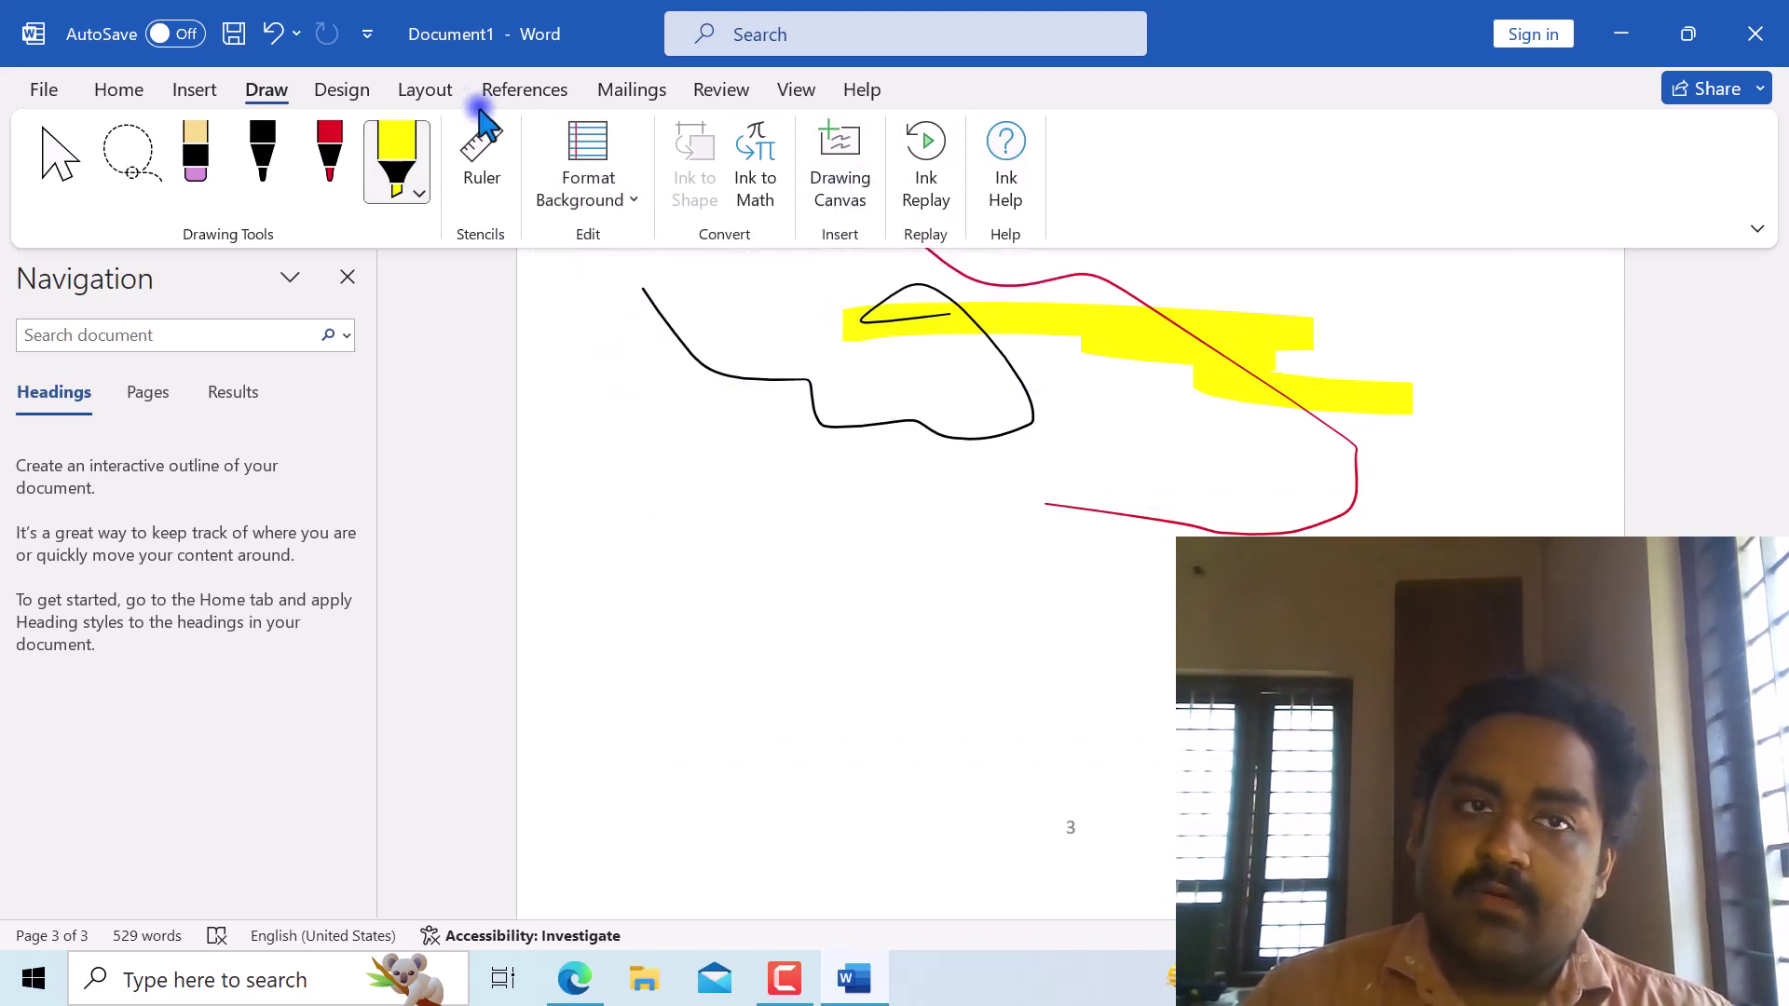
Set the page margins to Narrow, 0.5" on every side, and look at the page orientation setting without changing it.
click(354, 90)
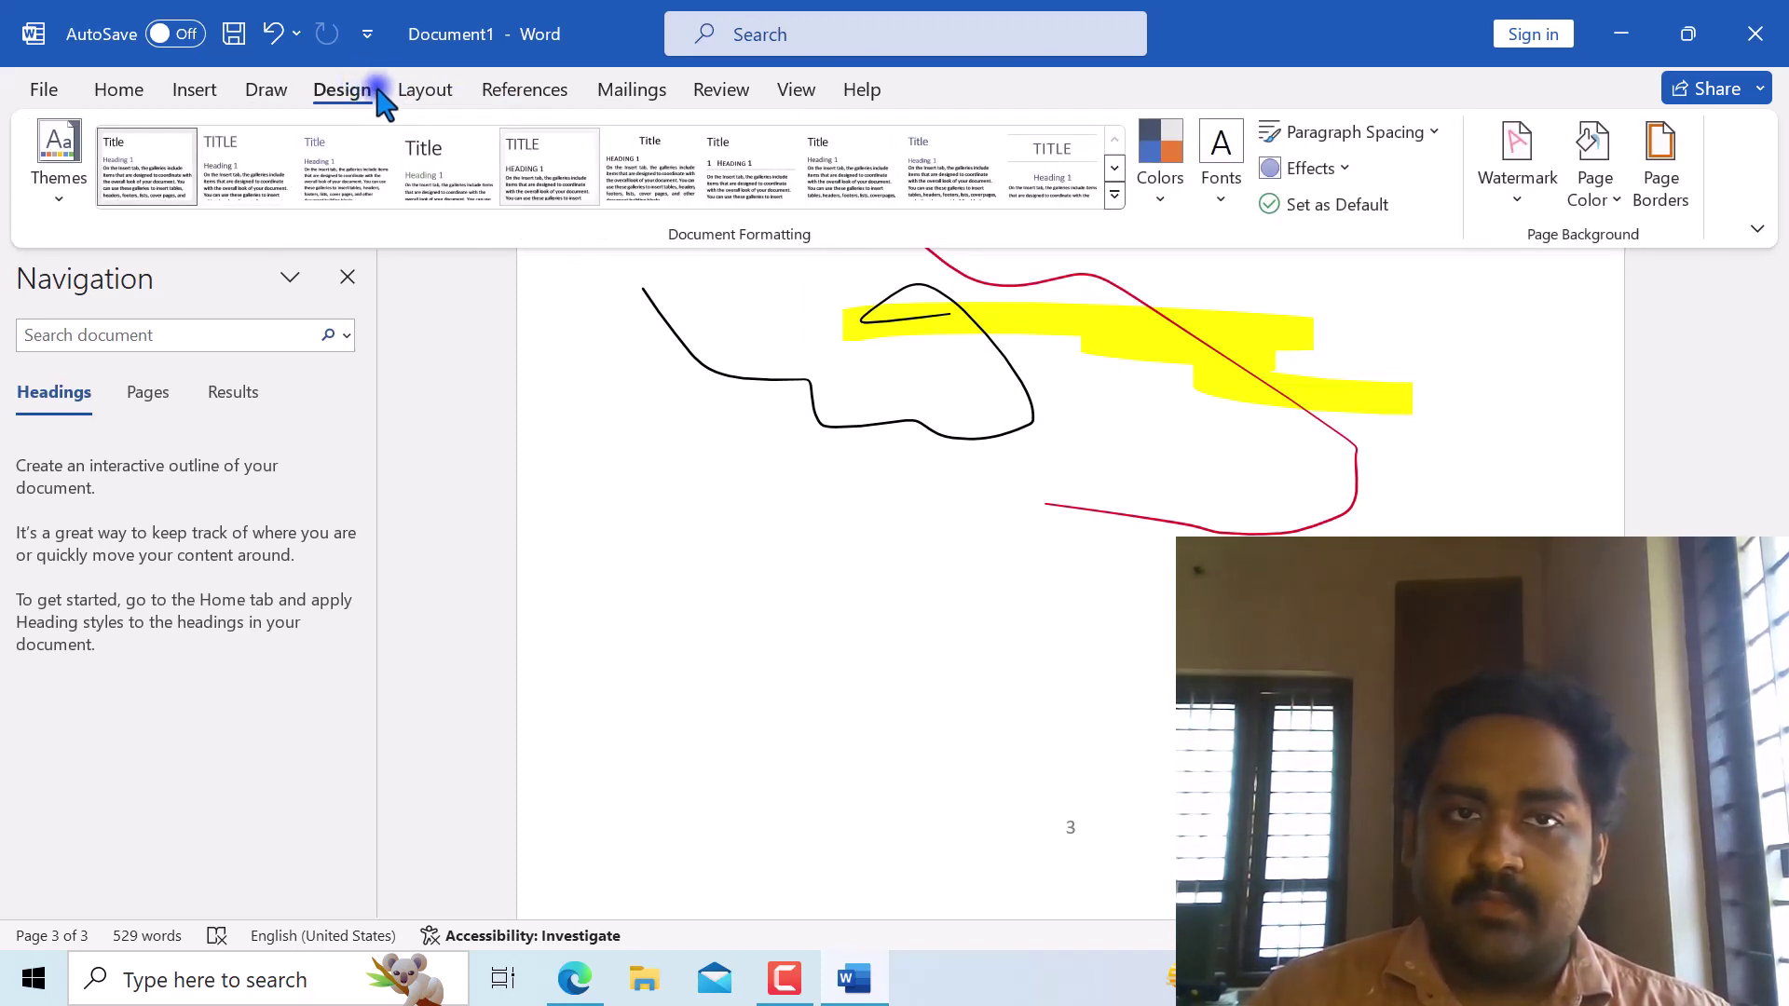
click(414, 93)
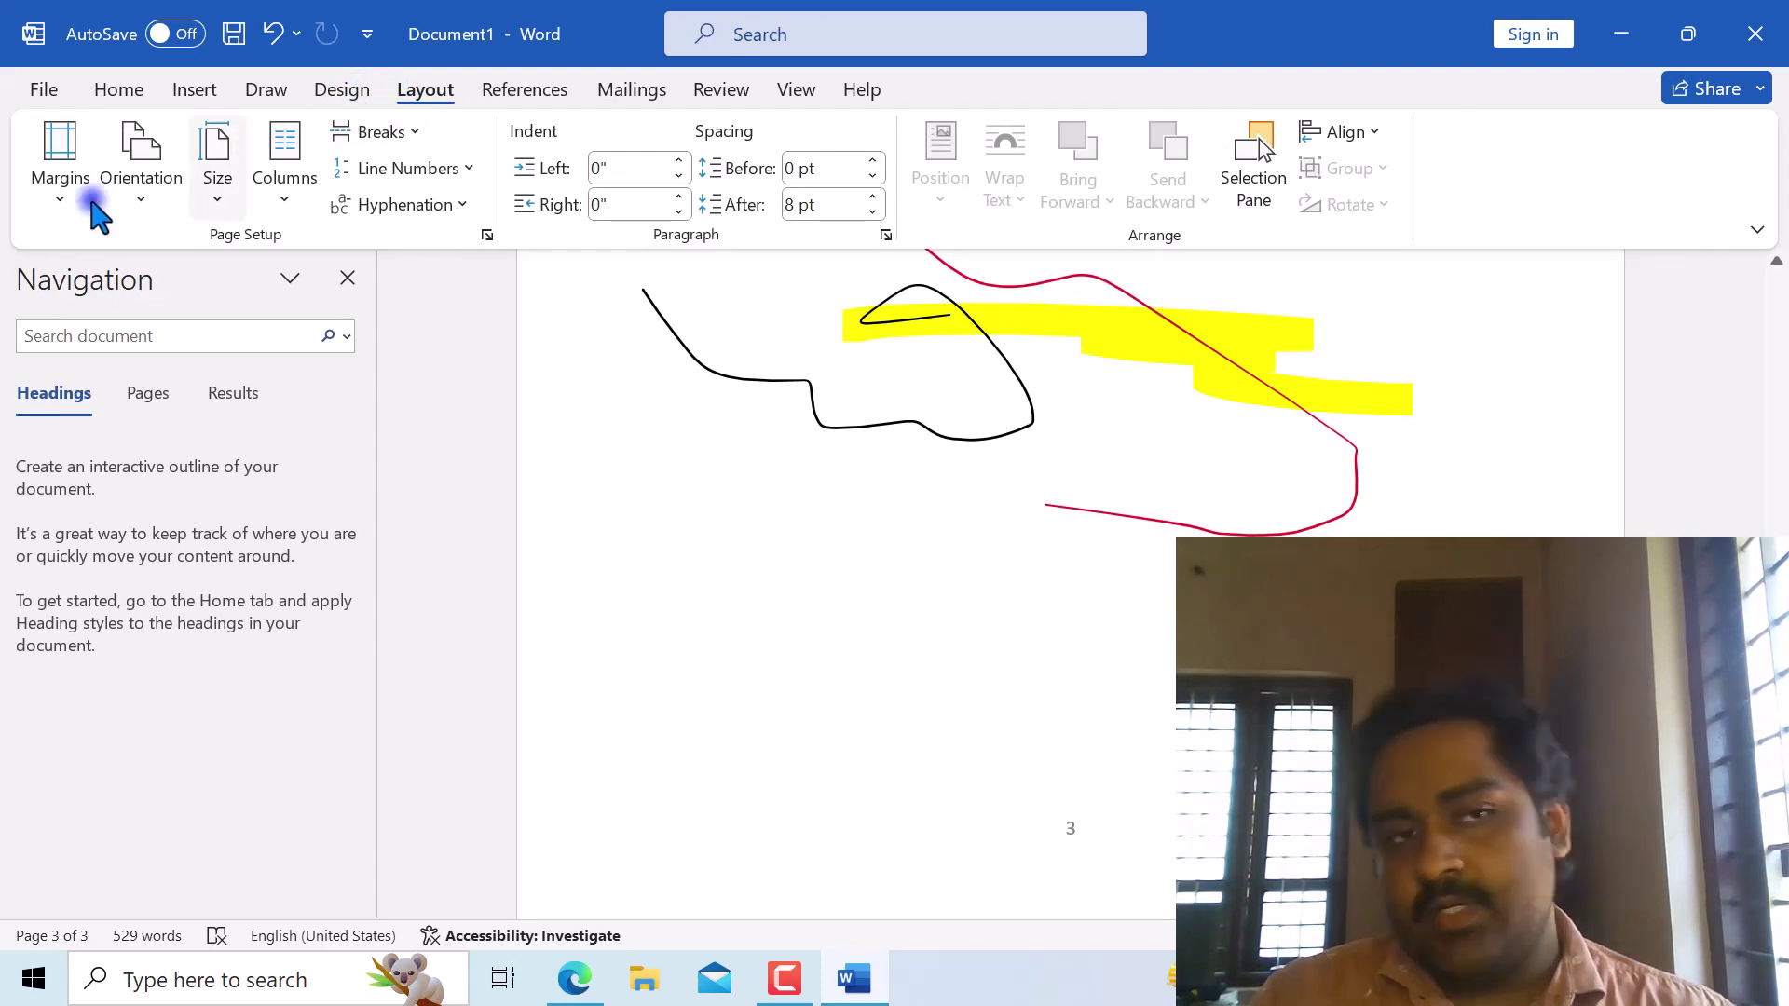
click(54, 216)
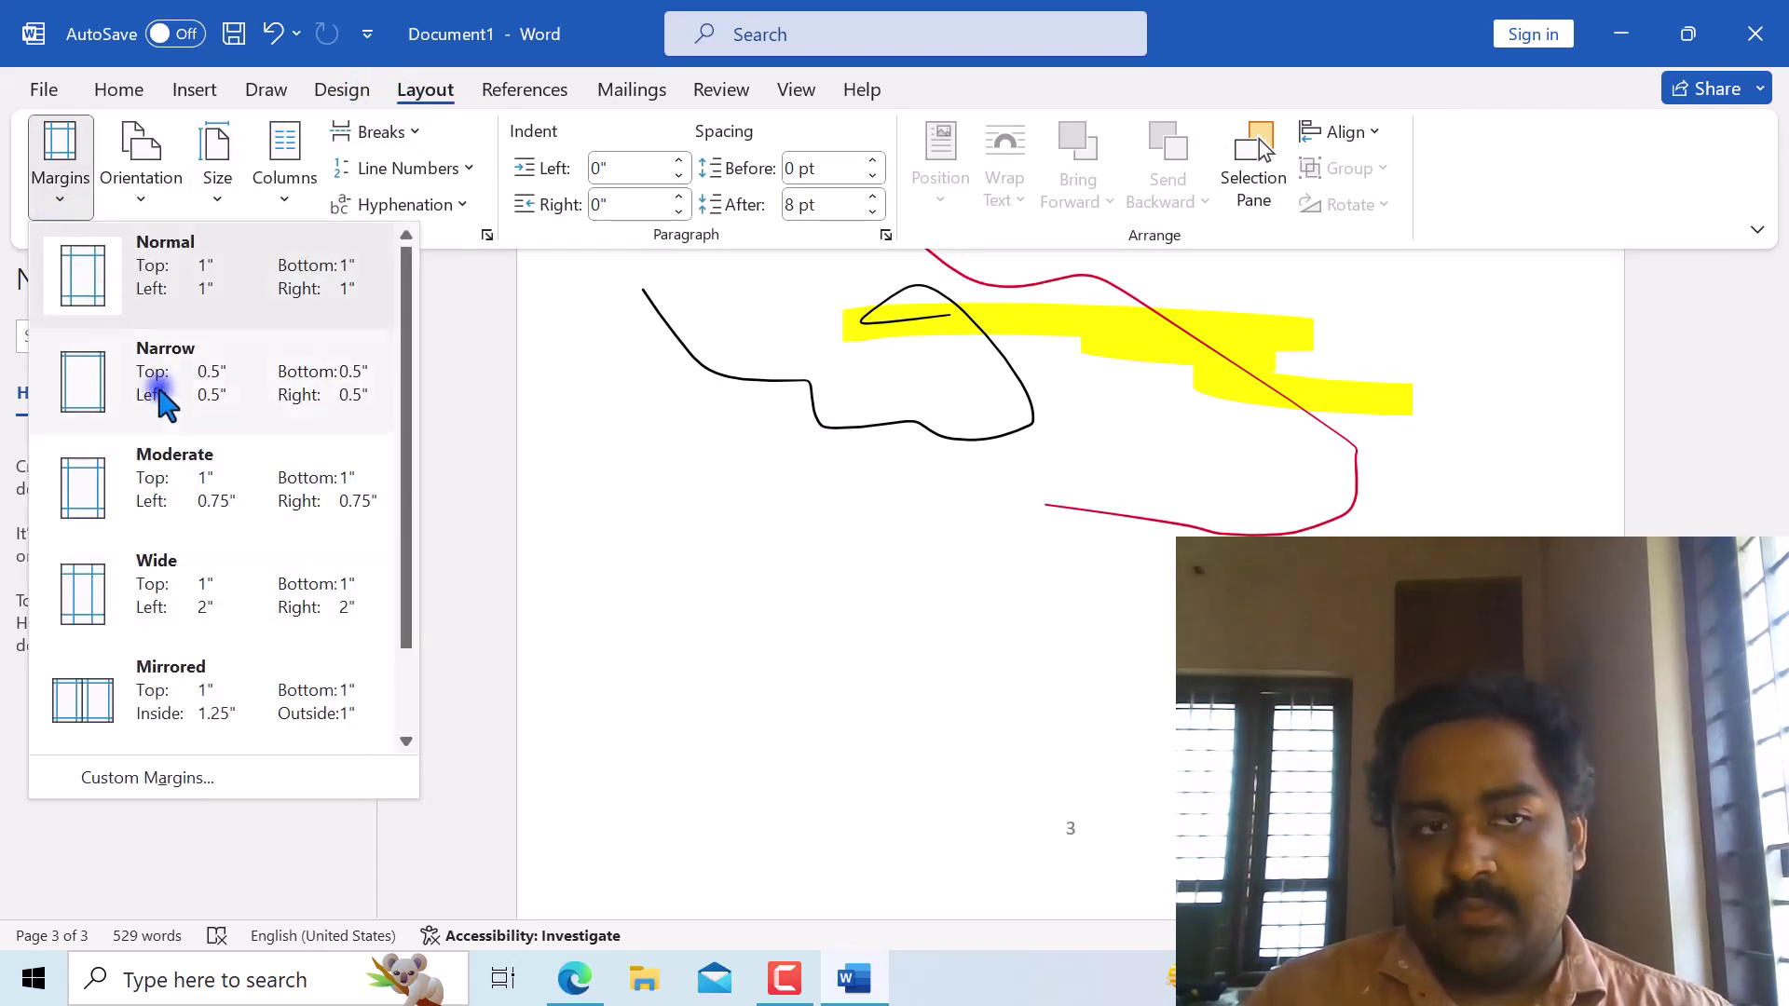
click(177, 417)
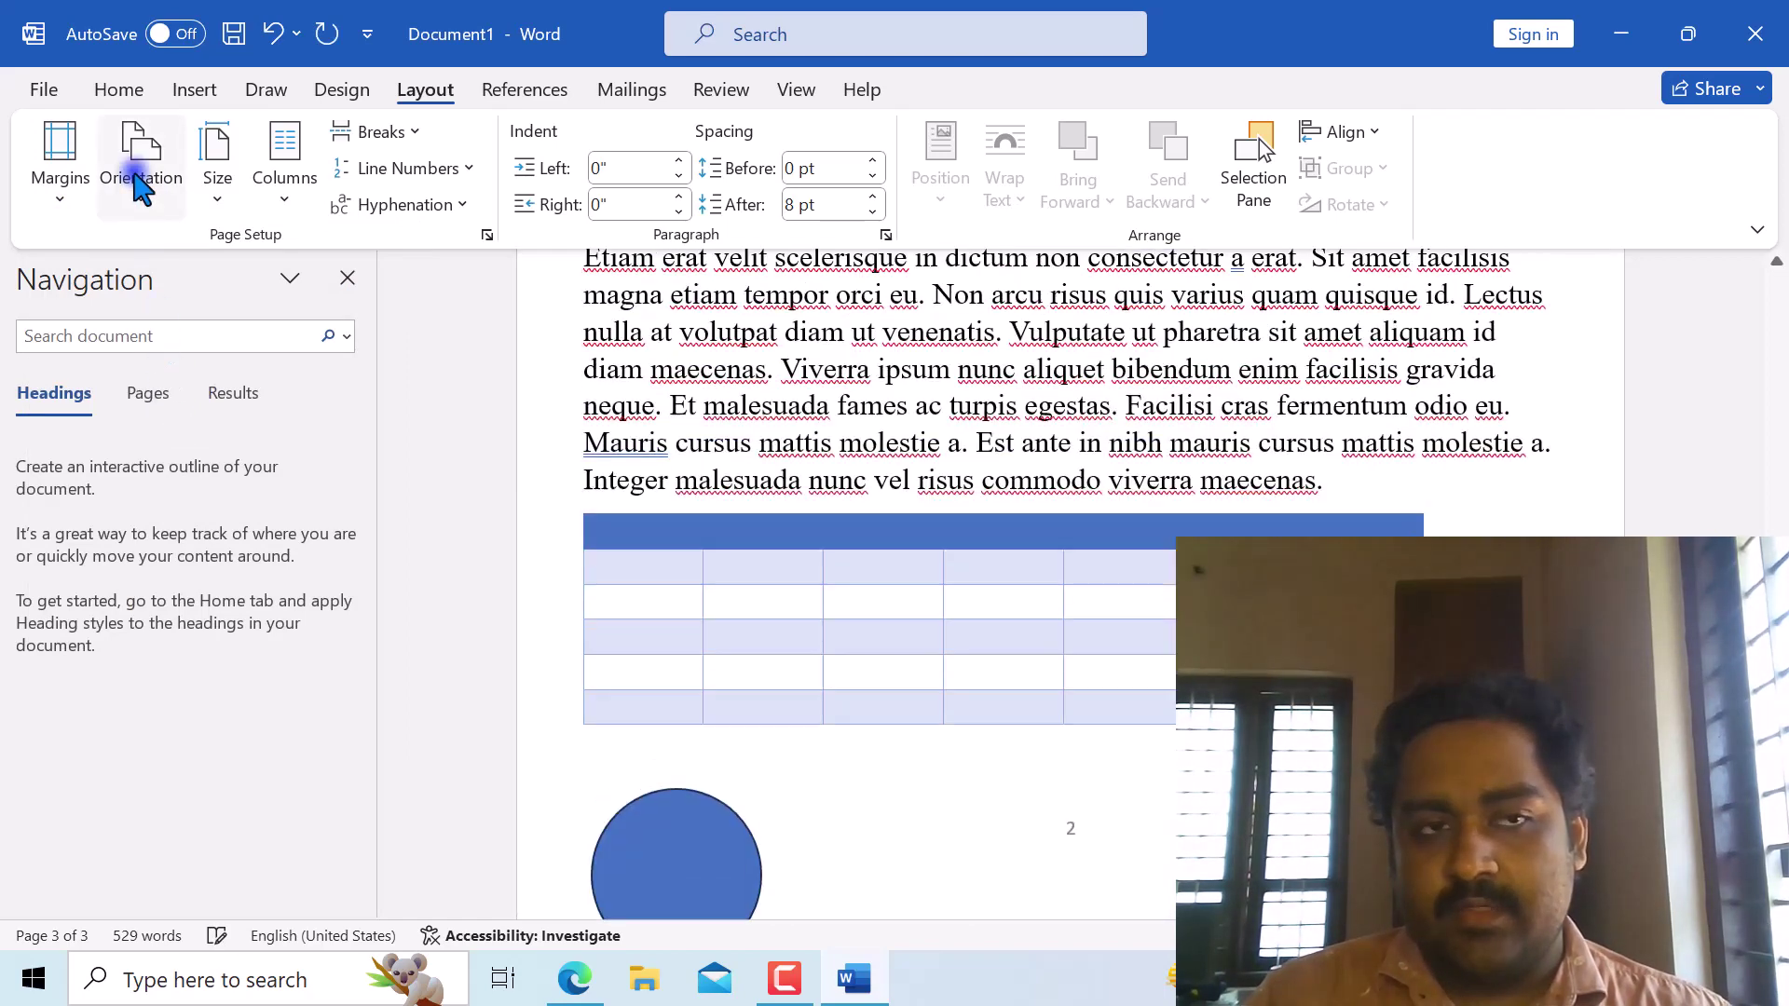
click(140, 182)
click(164, 191)
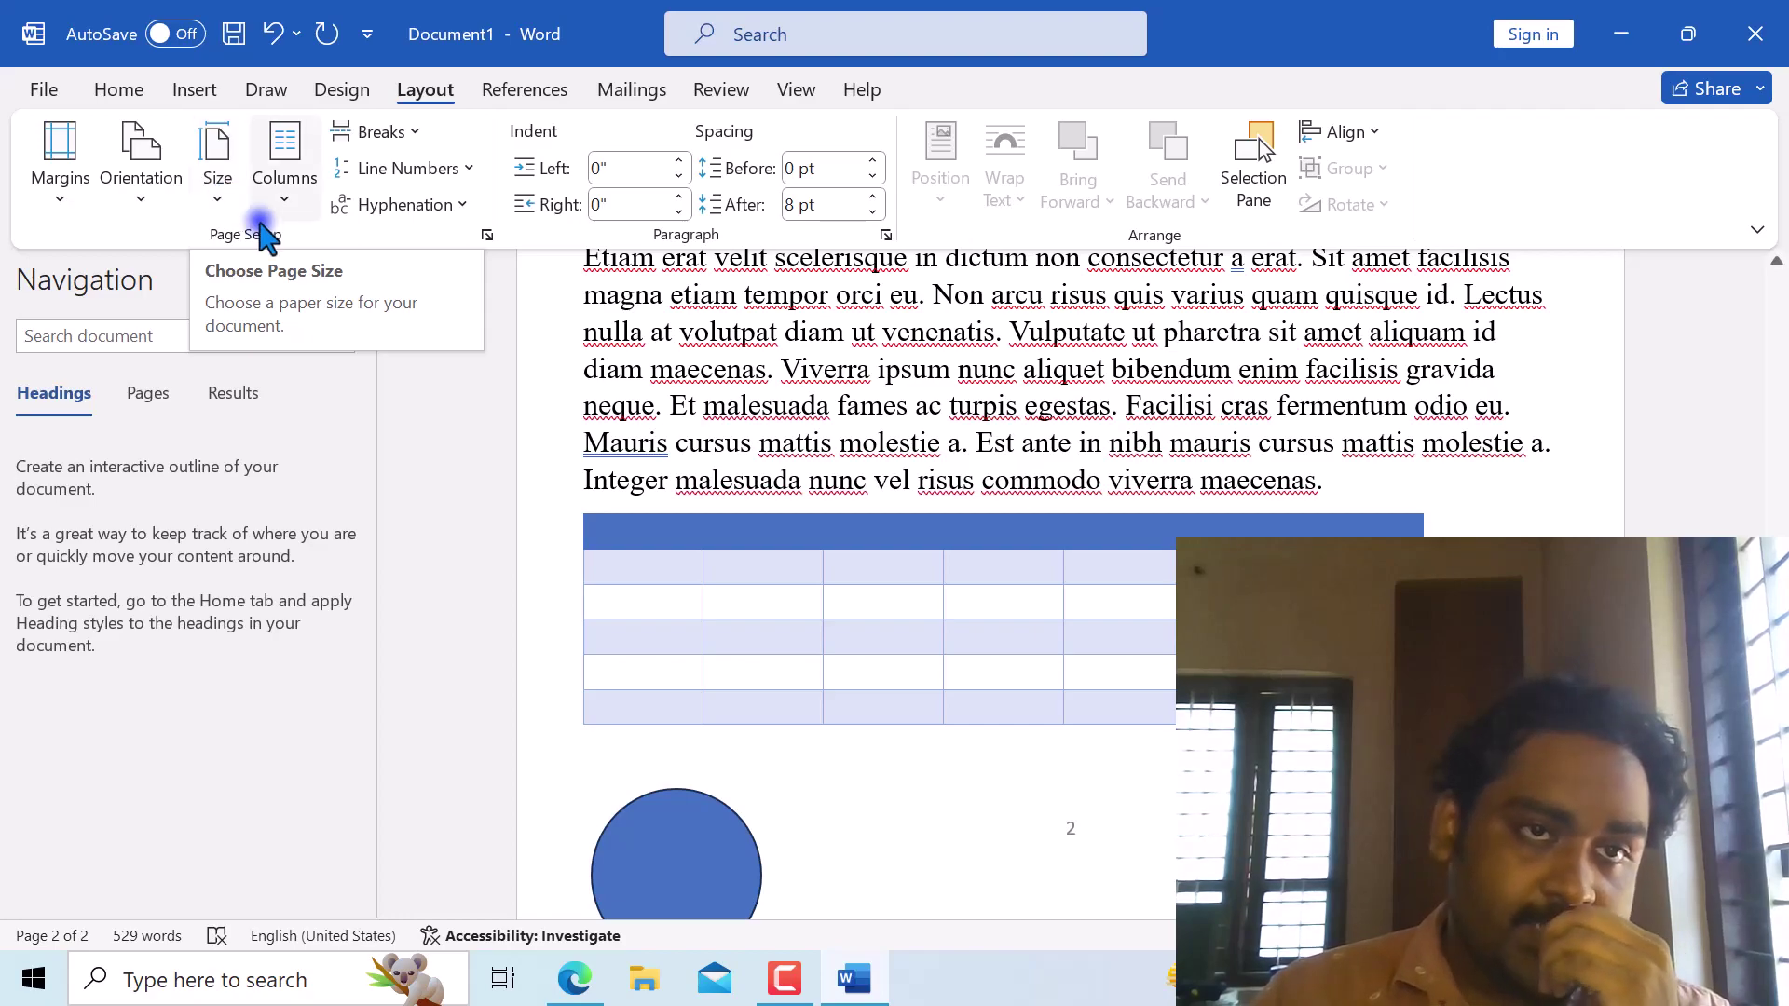
Lay out the paragraph beginning "Adipiscing enim" above the table in two columns and justify its text.
scroll(658, 519, up, 8)
scroll(659, 526, up, 12)
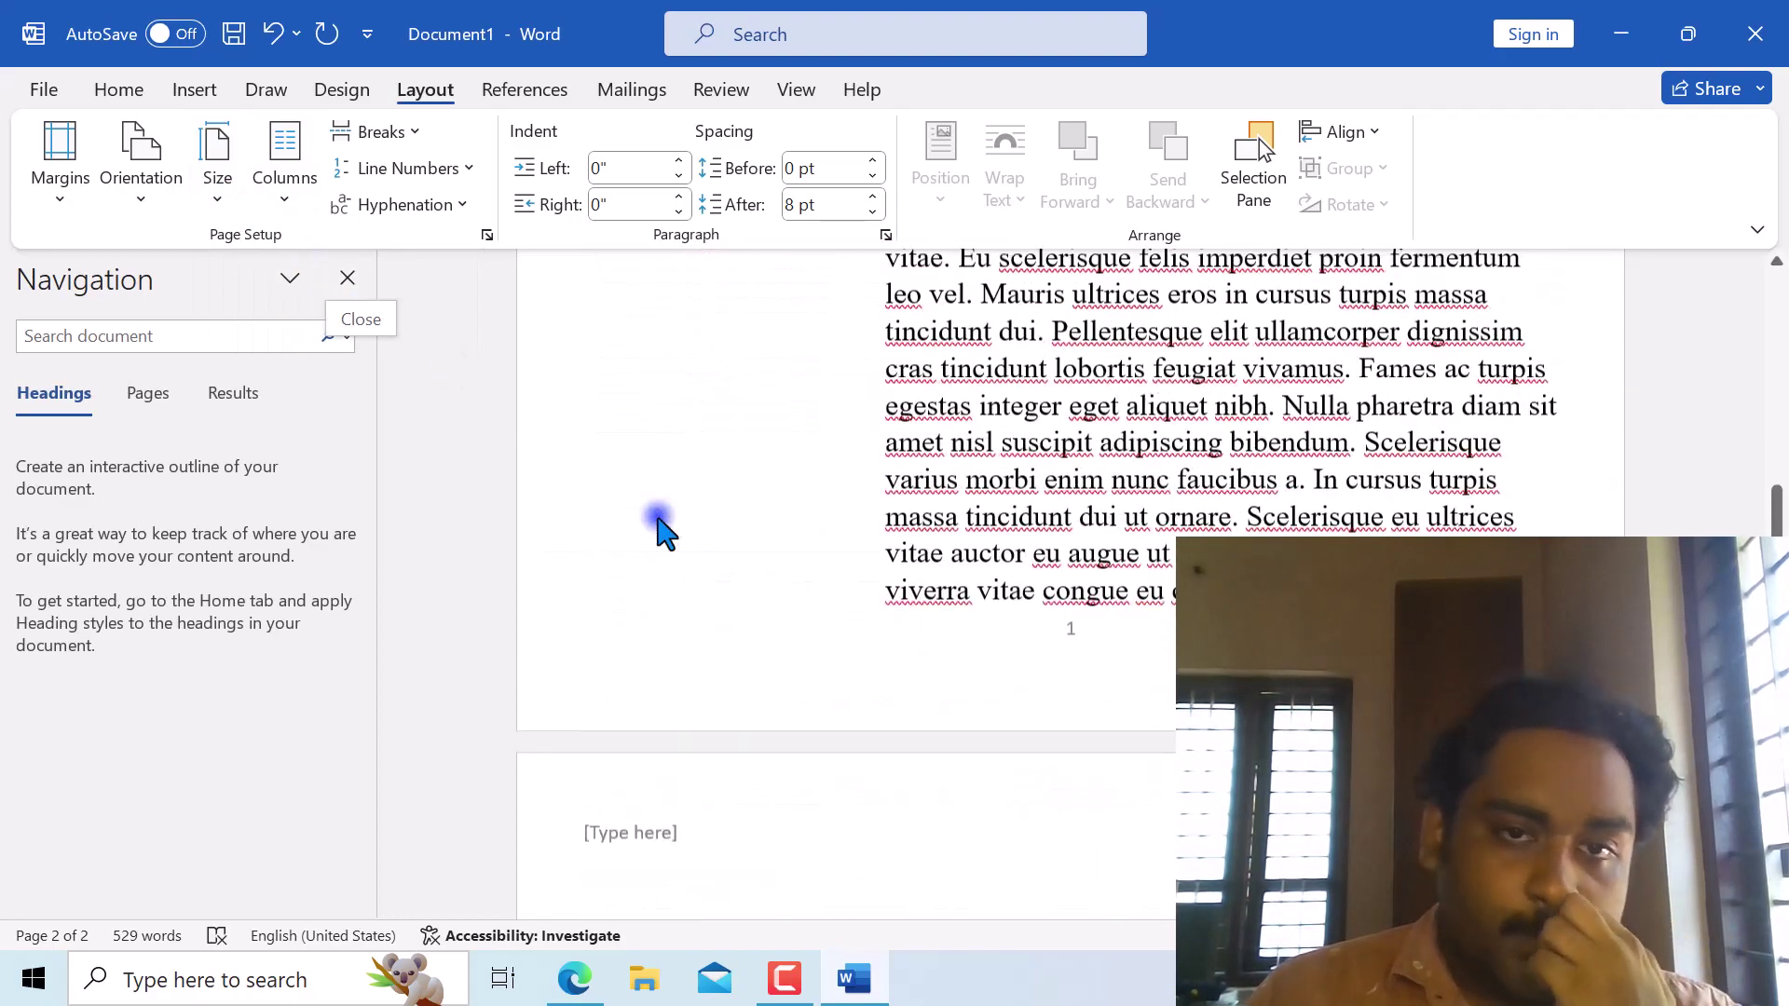
scroll(658, 527, down, 10)
scroll(659, 527, down, 10)
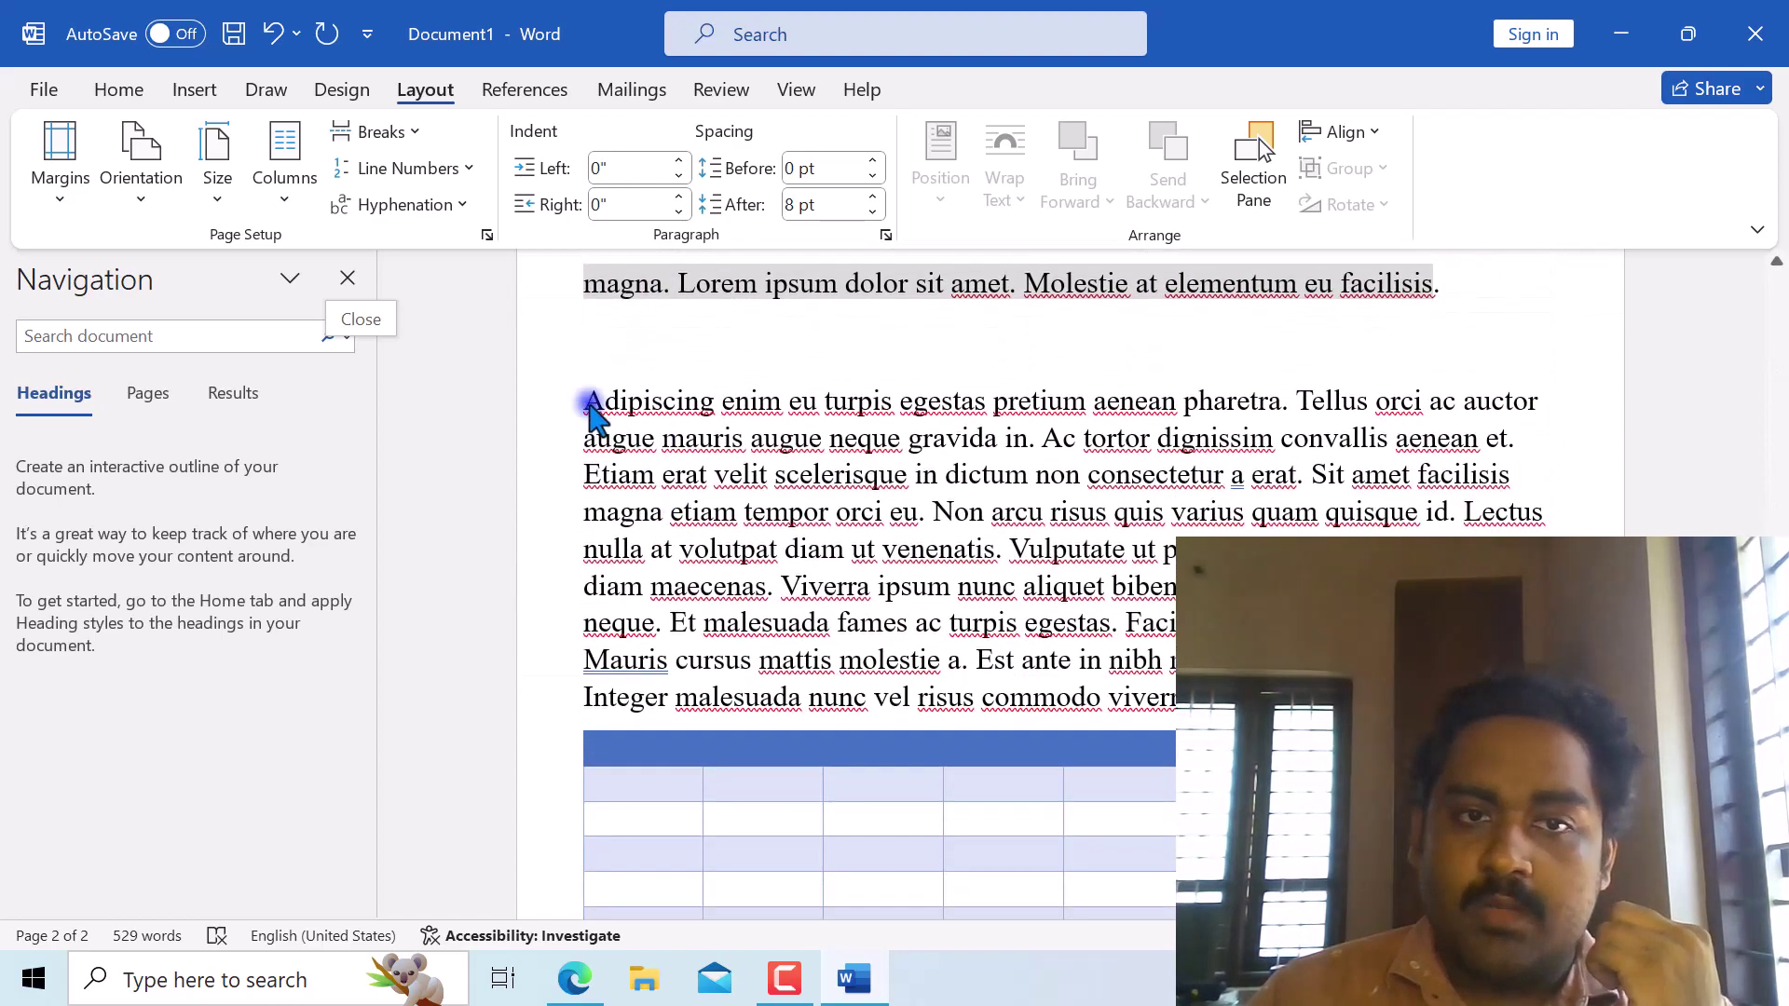
mouse_move(587, 401)
mouse_down()
mouse_move(1103, 695)
mouse_move(1230, 746)
mouse_move(1230, 708)
mouse_up()
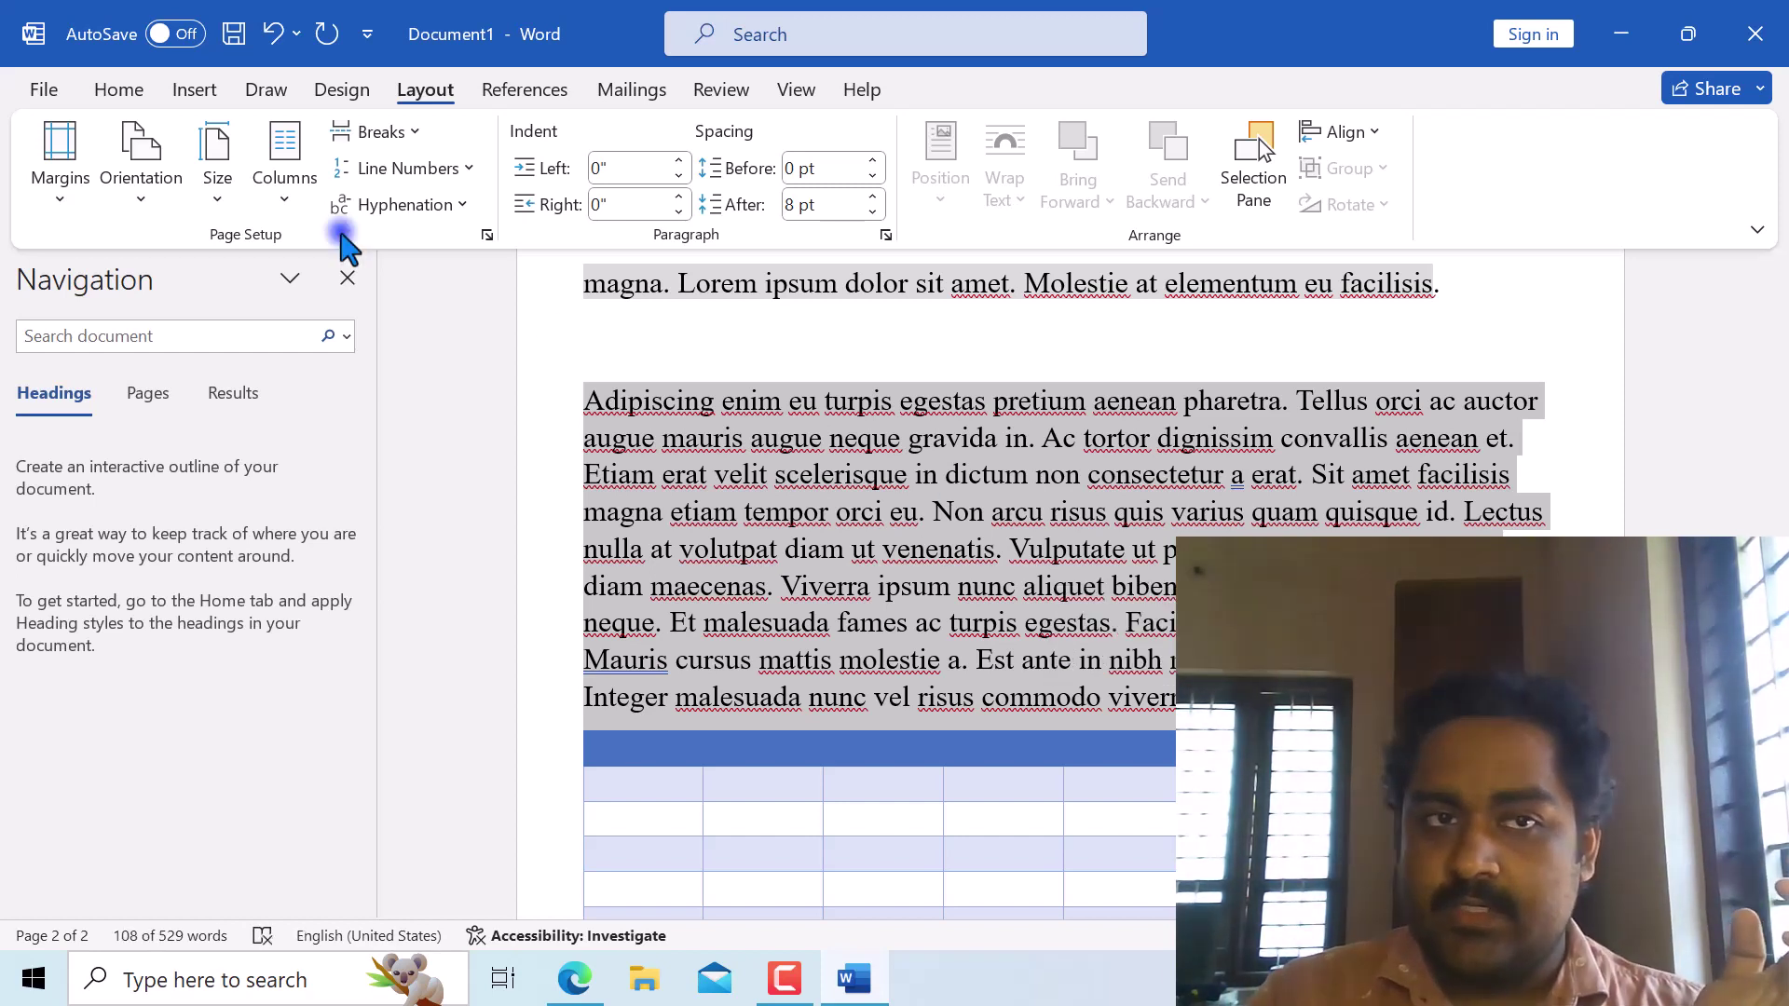
click(285, 186)
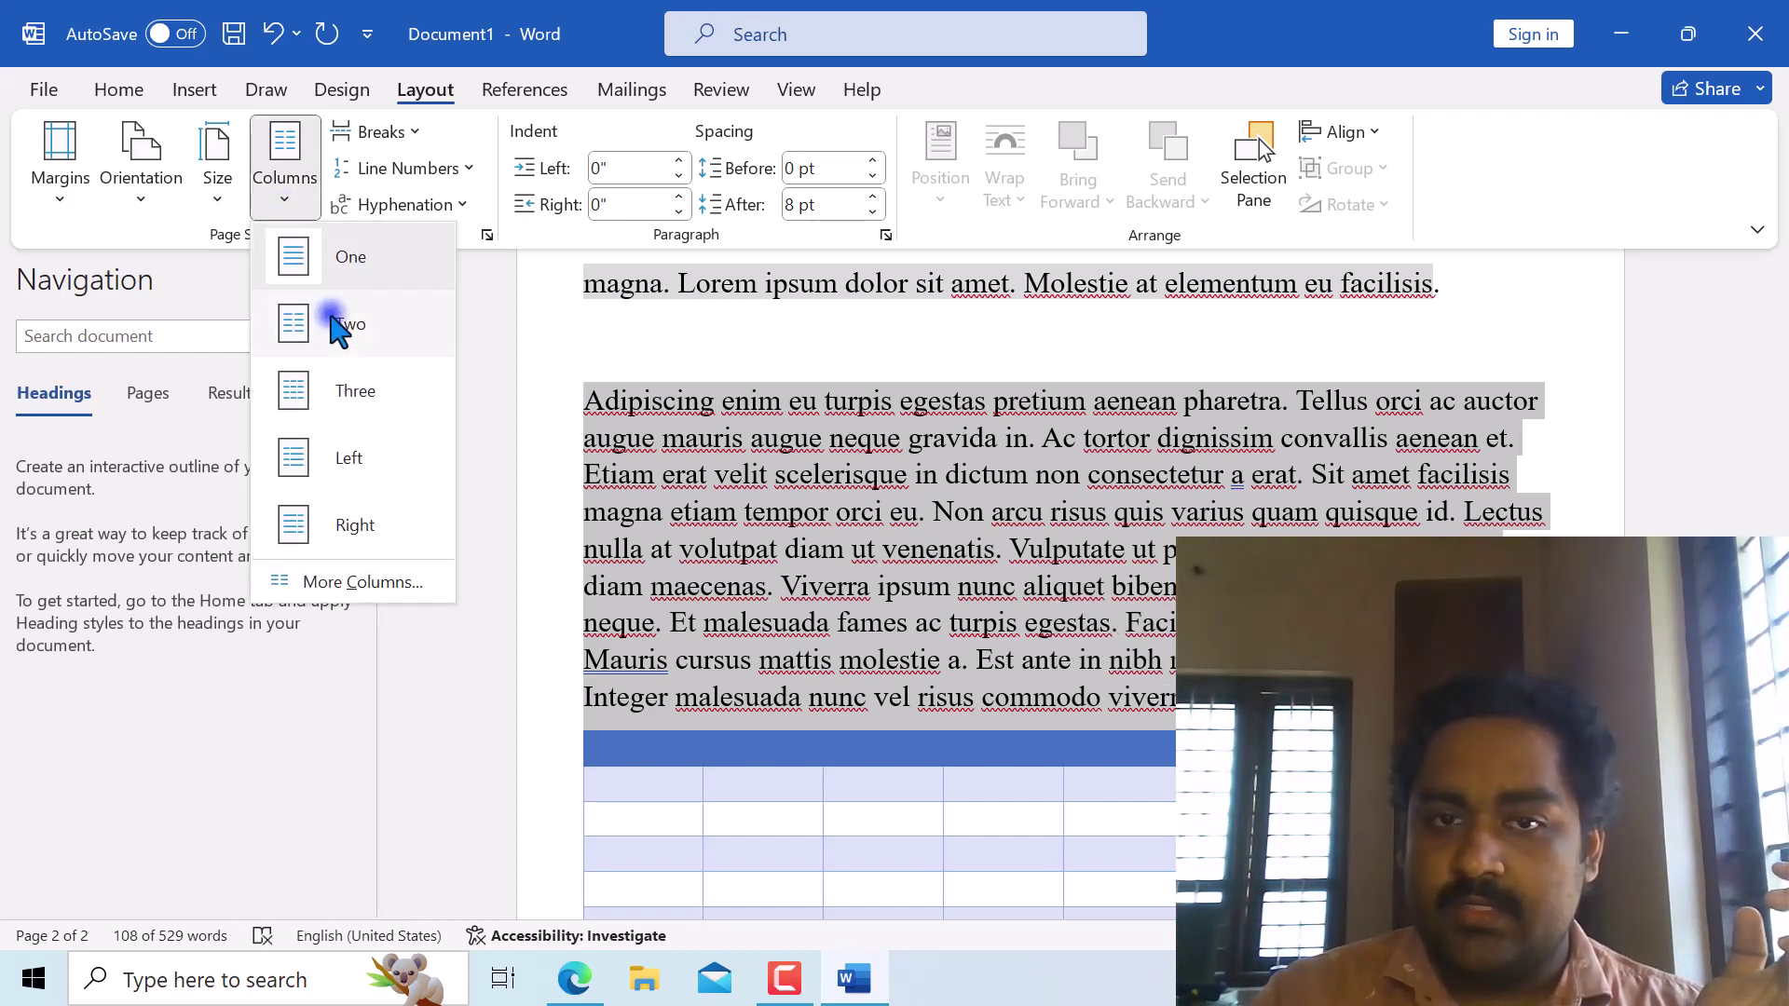
click(338, 326)
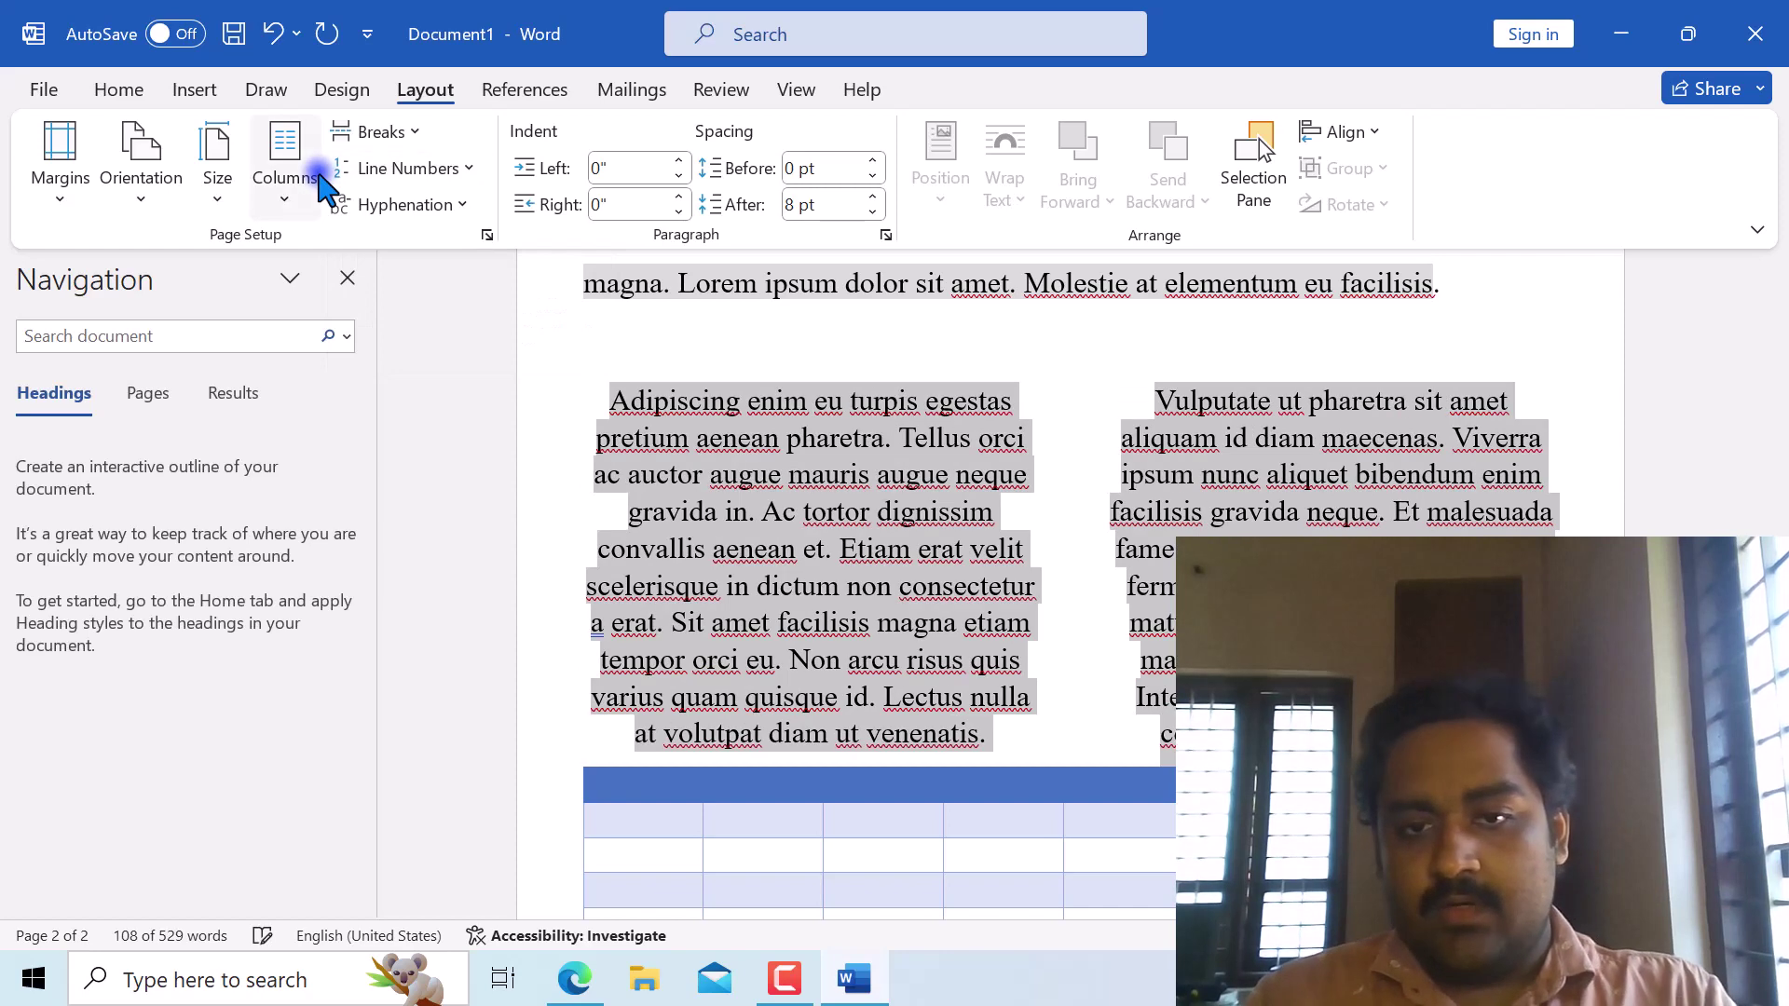
key(ctrl+e)
key(ctrl+j)
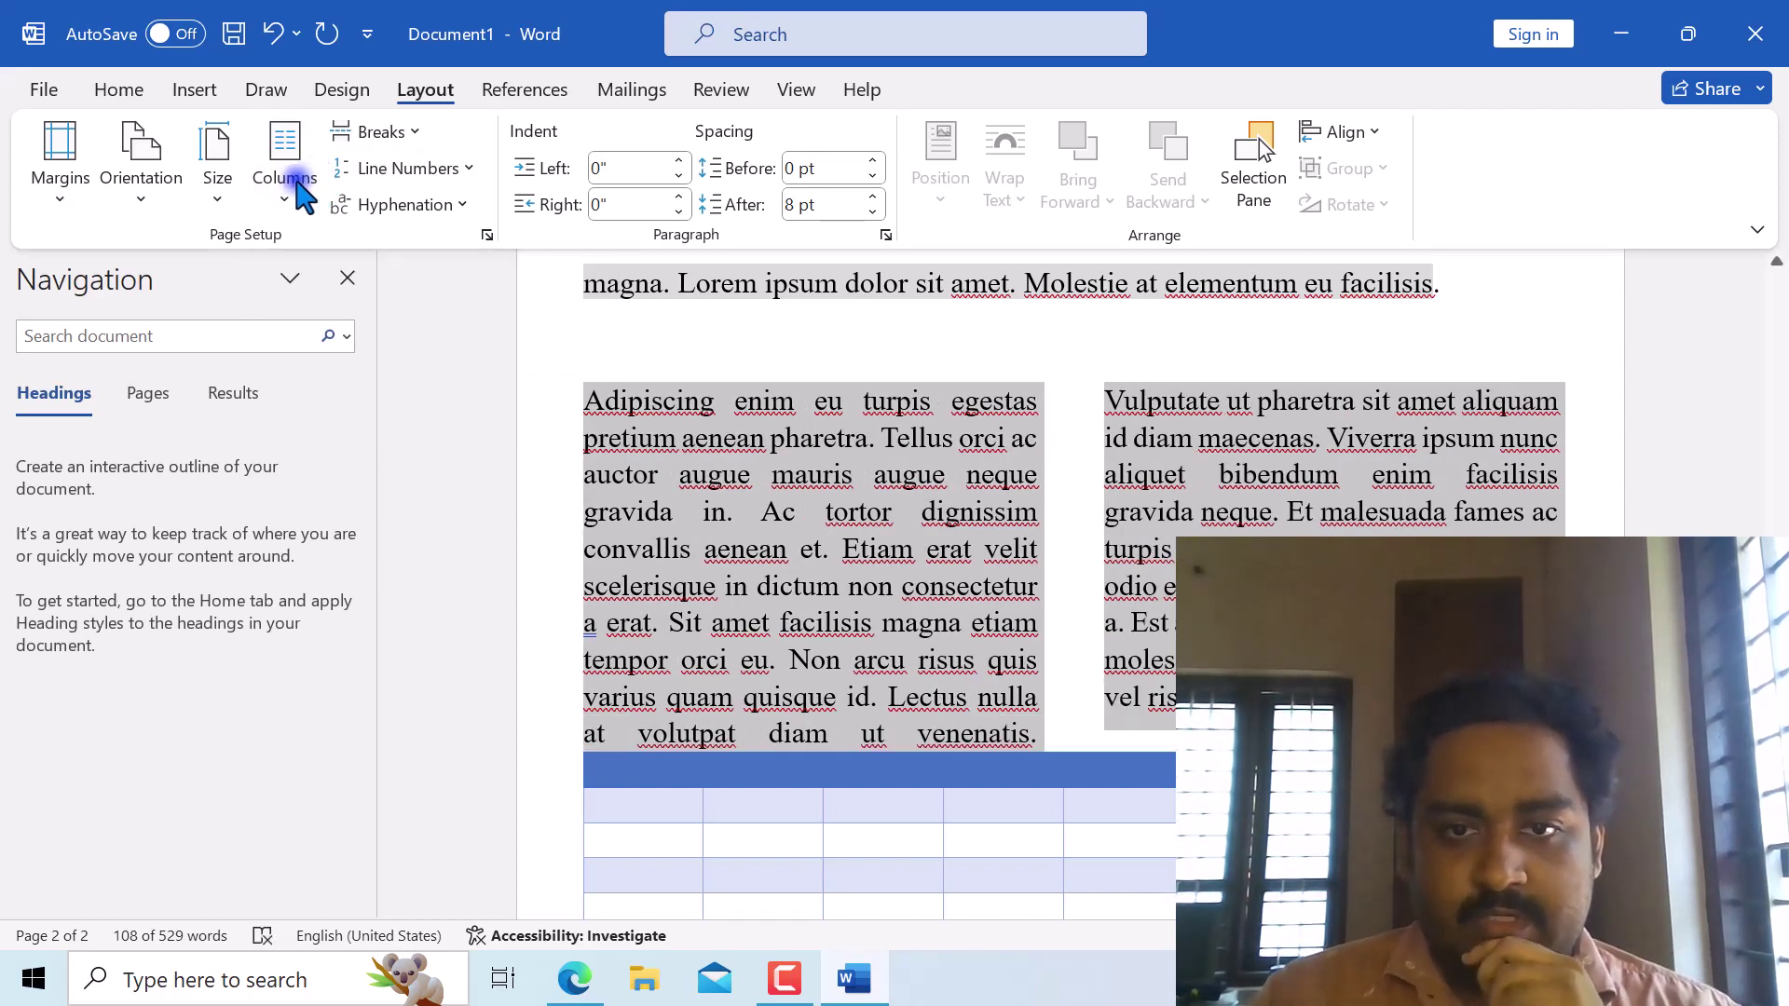
Change the selected "Adipiscing enim" paragraph to a three-column layout.
click(282, 175)
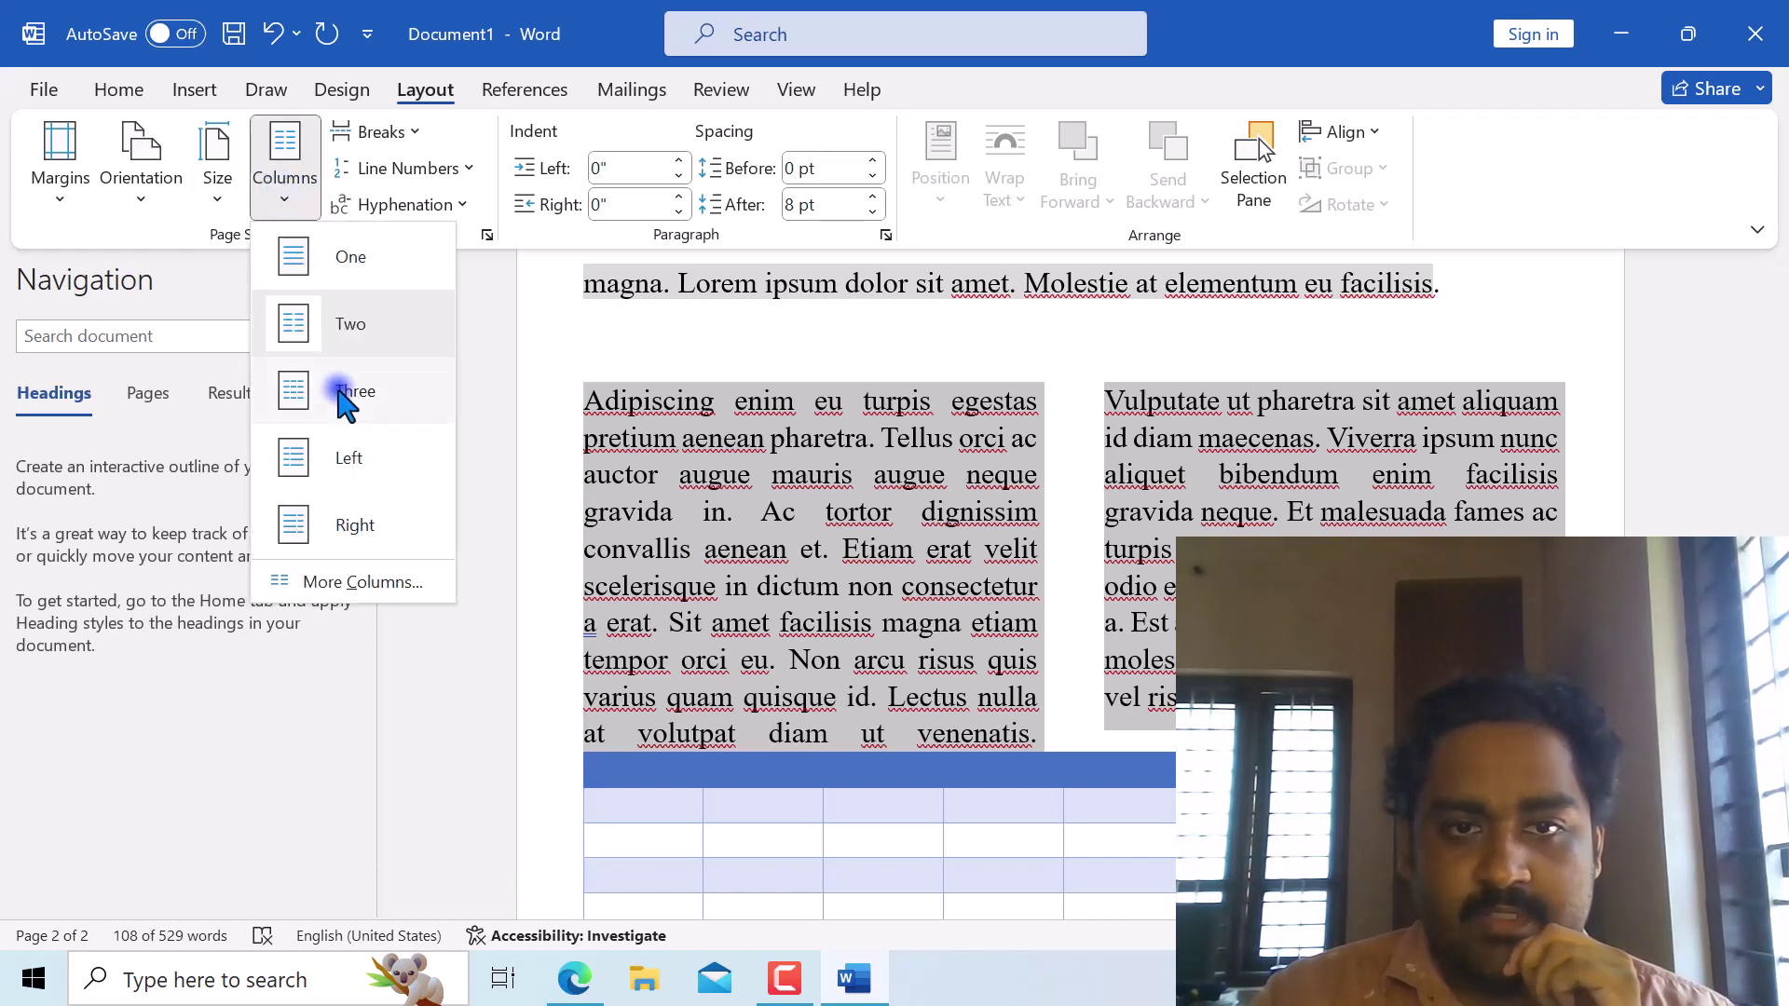
click(347, 403)
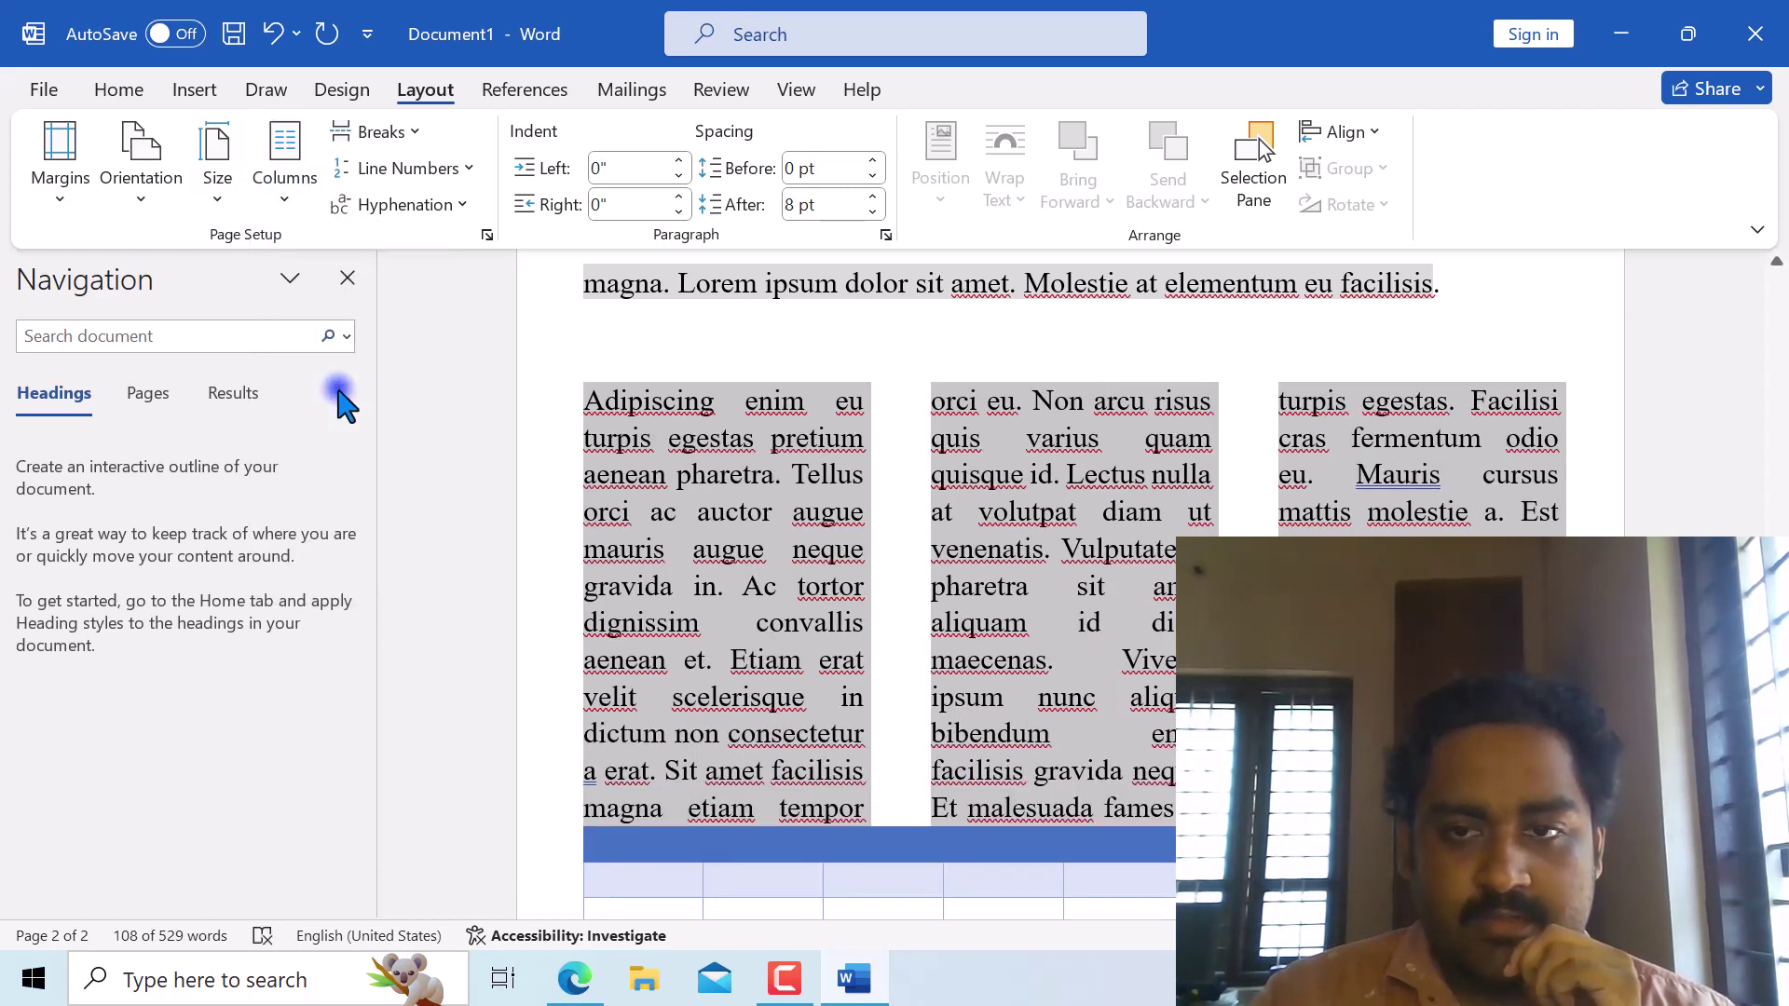
click(273, 199)
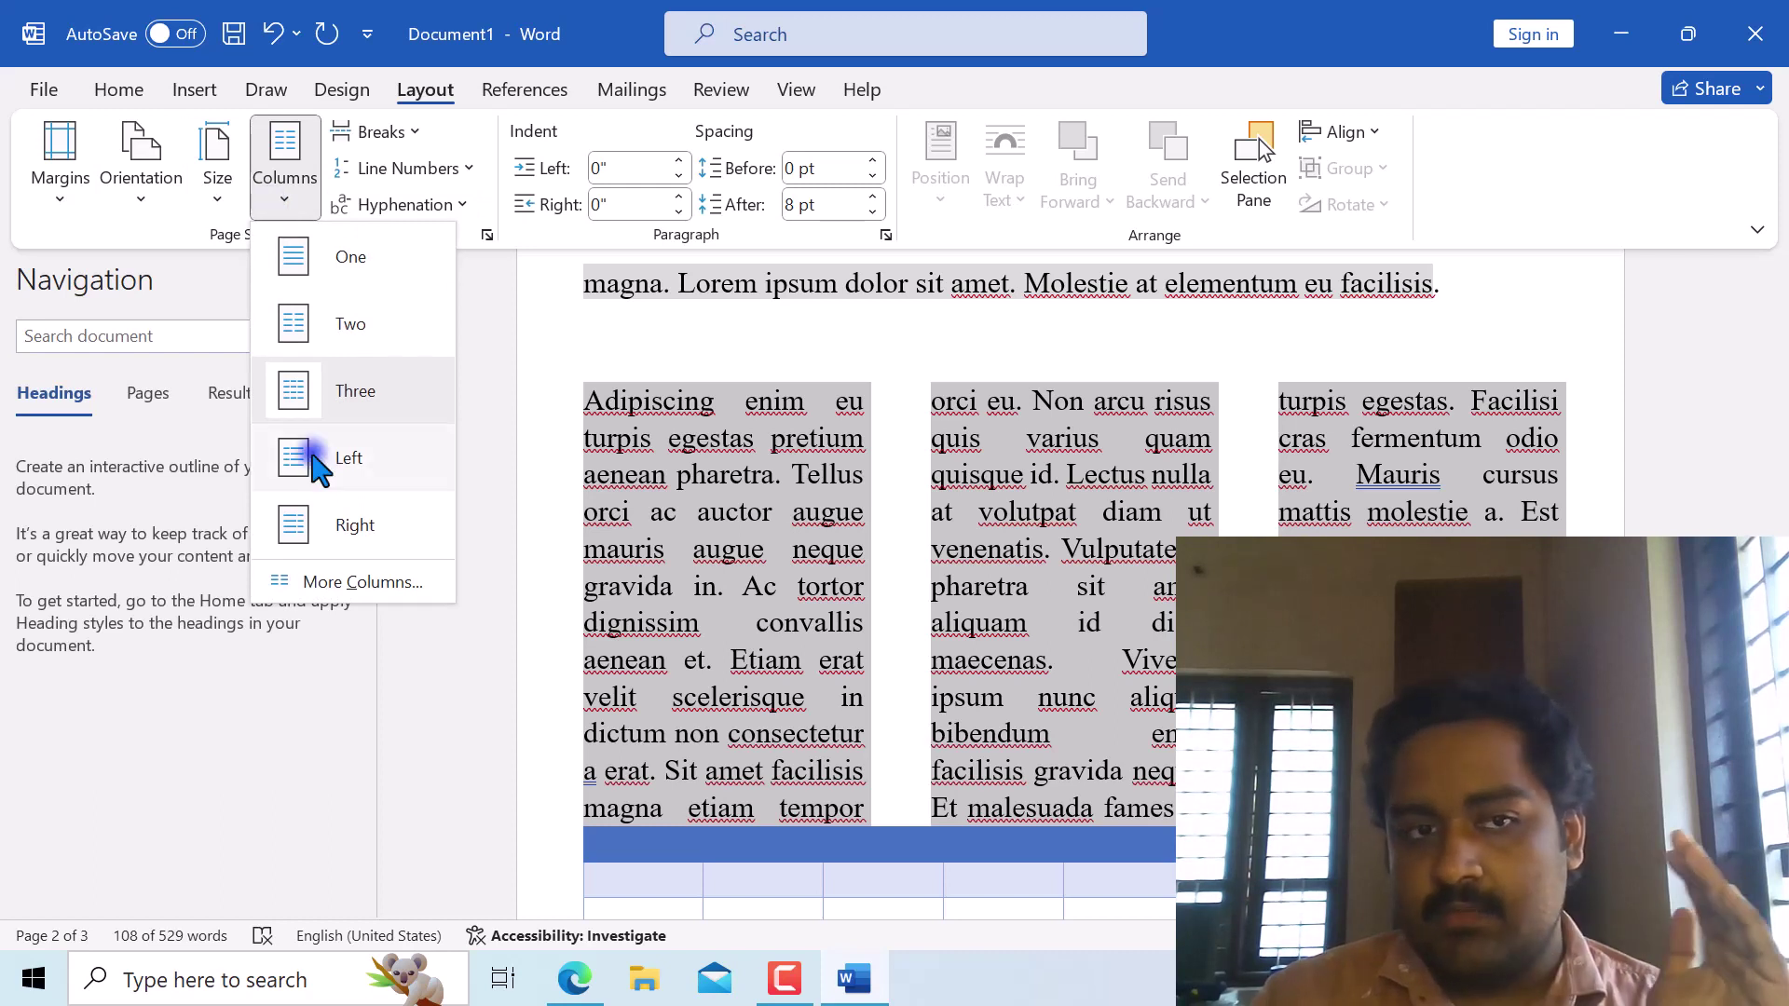
click(285, 172)
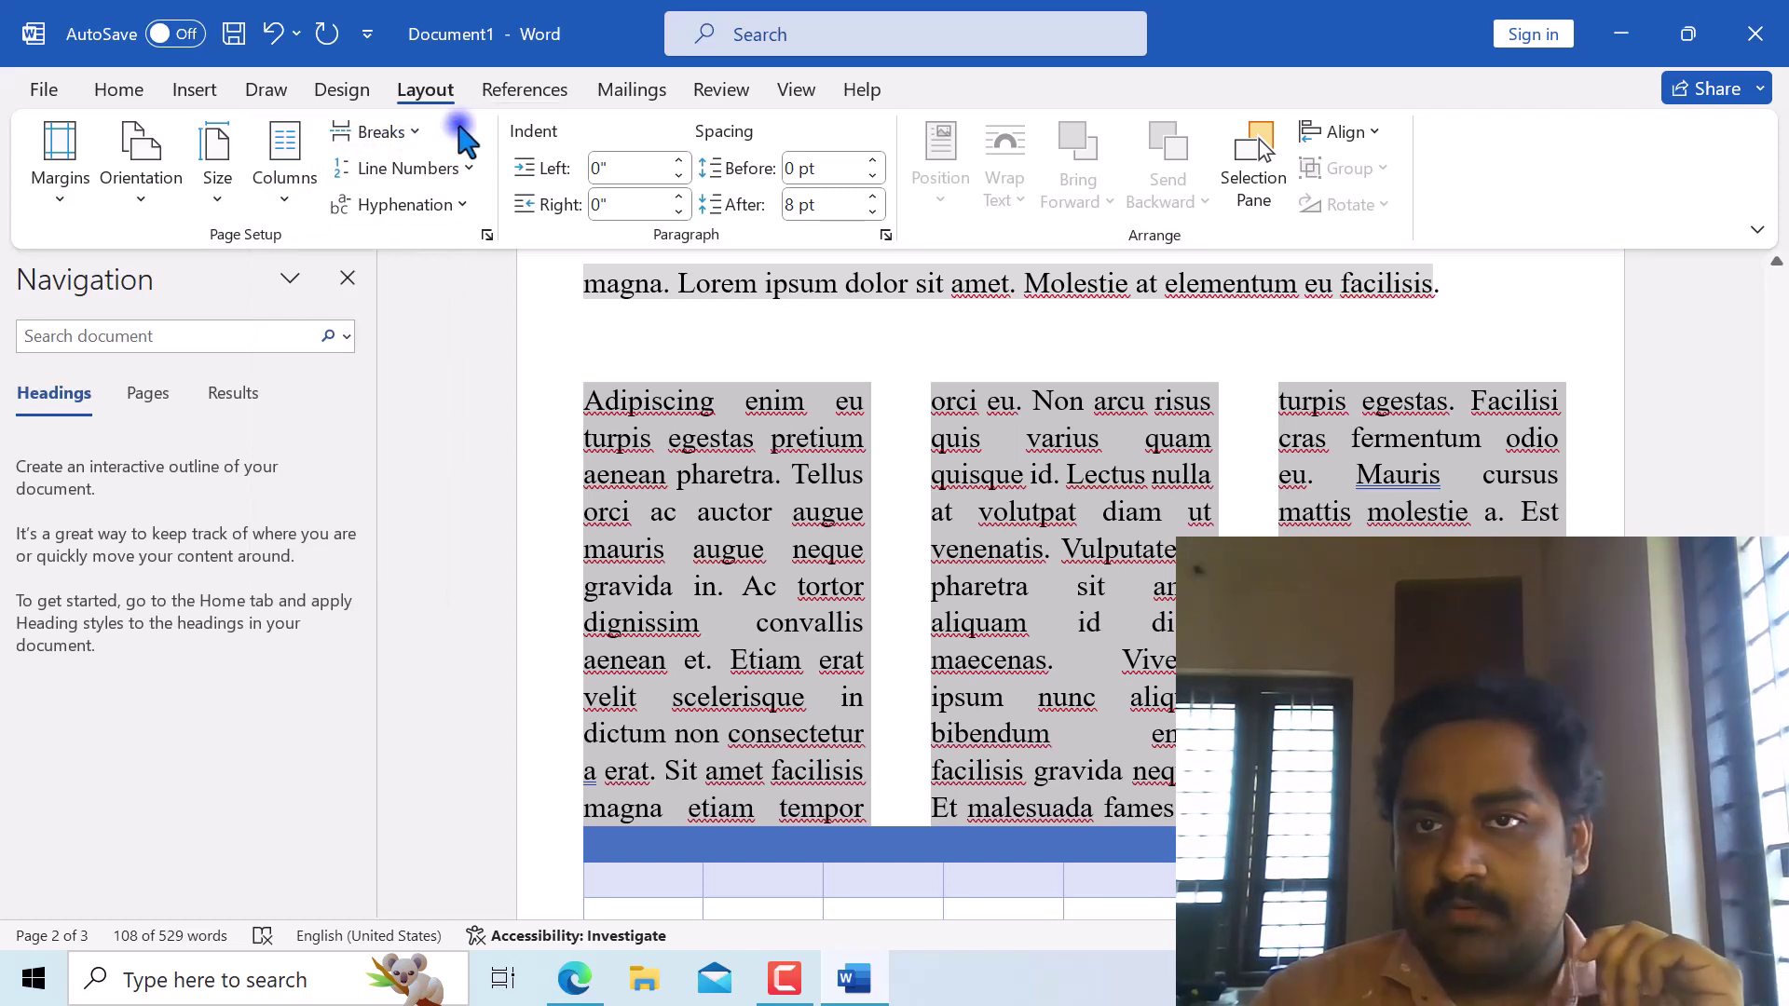
Start a spelling and grammar check on the selected three-column paragraph.
click(536, 97)
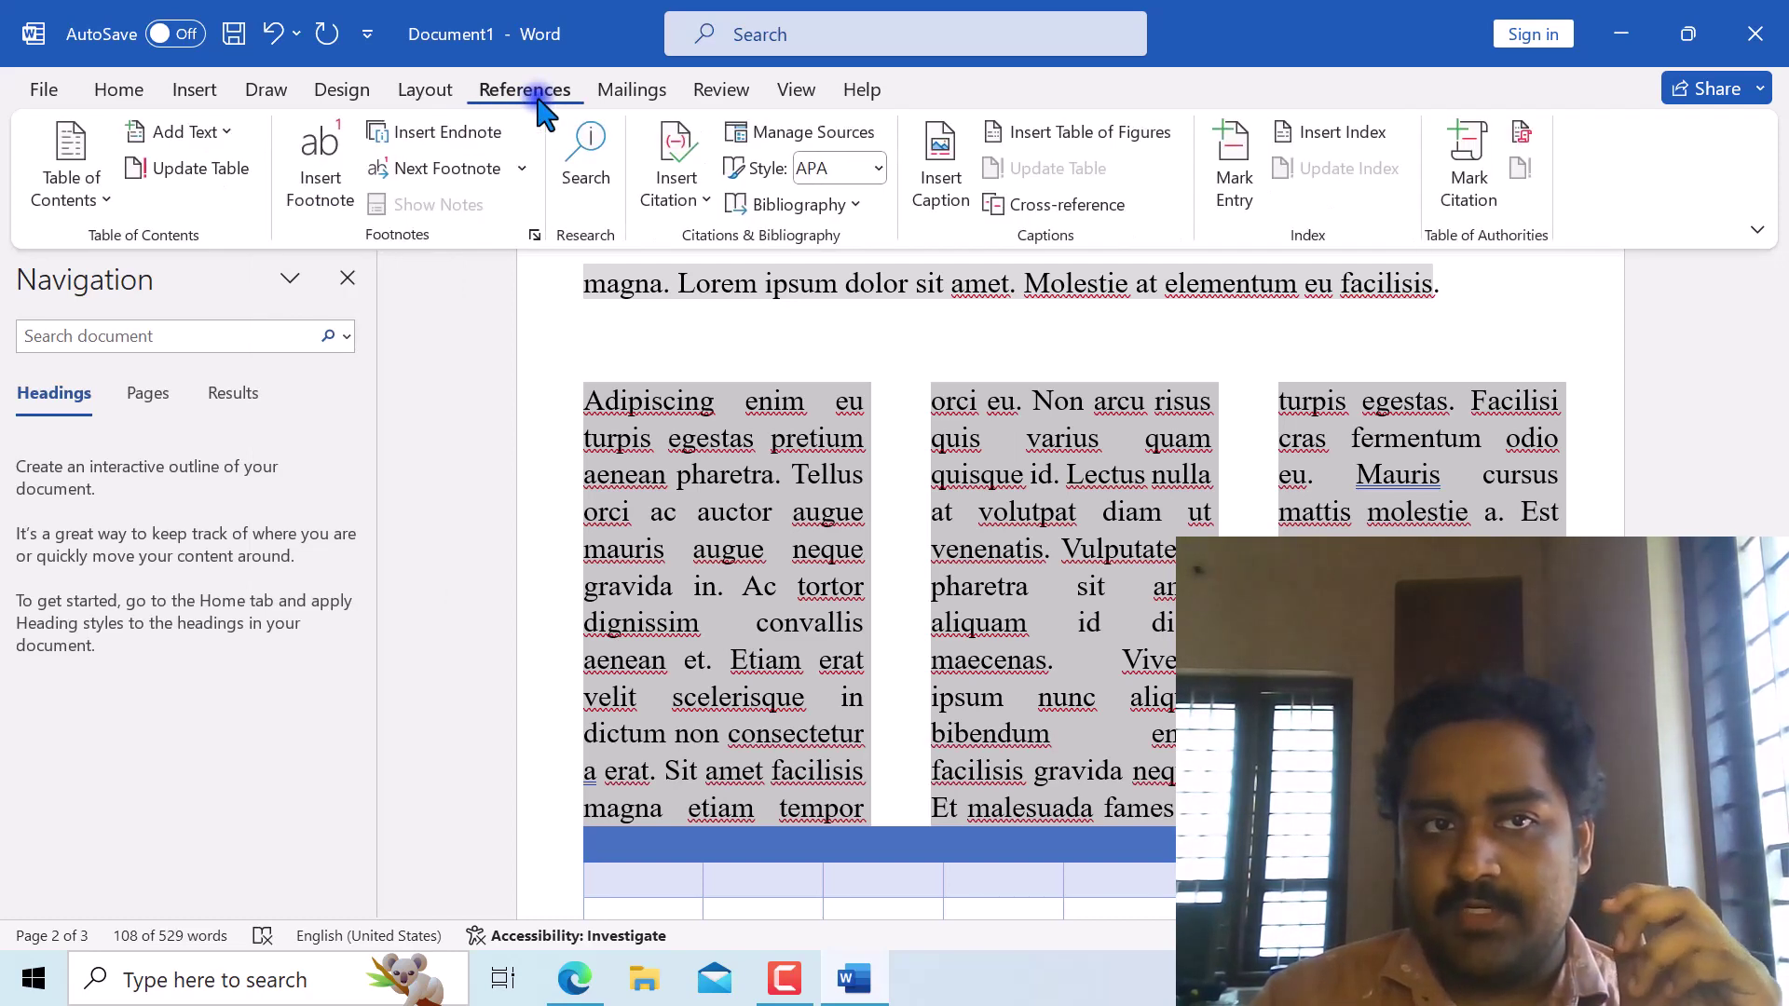
click(643, 90)
click(751, 90)
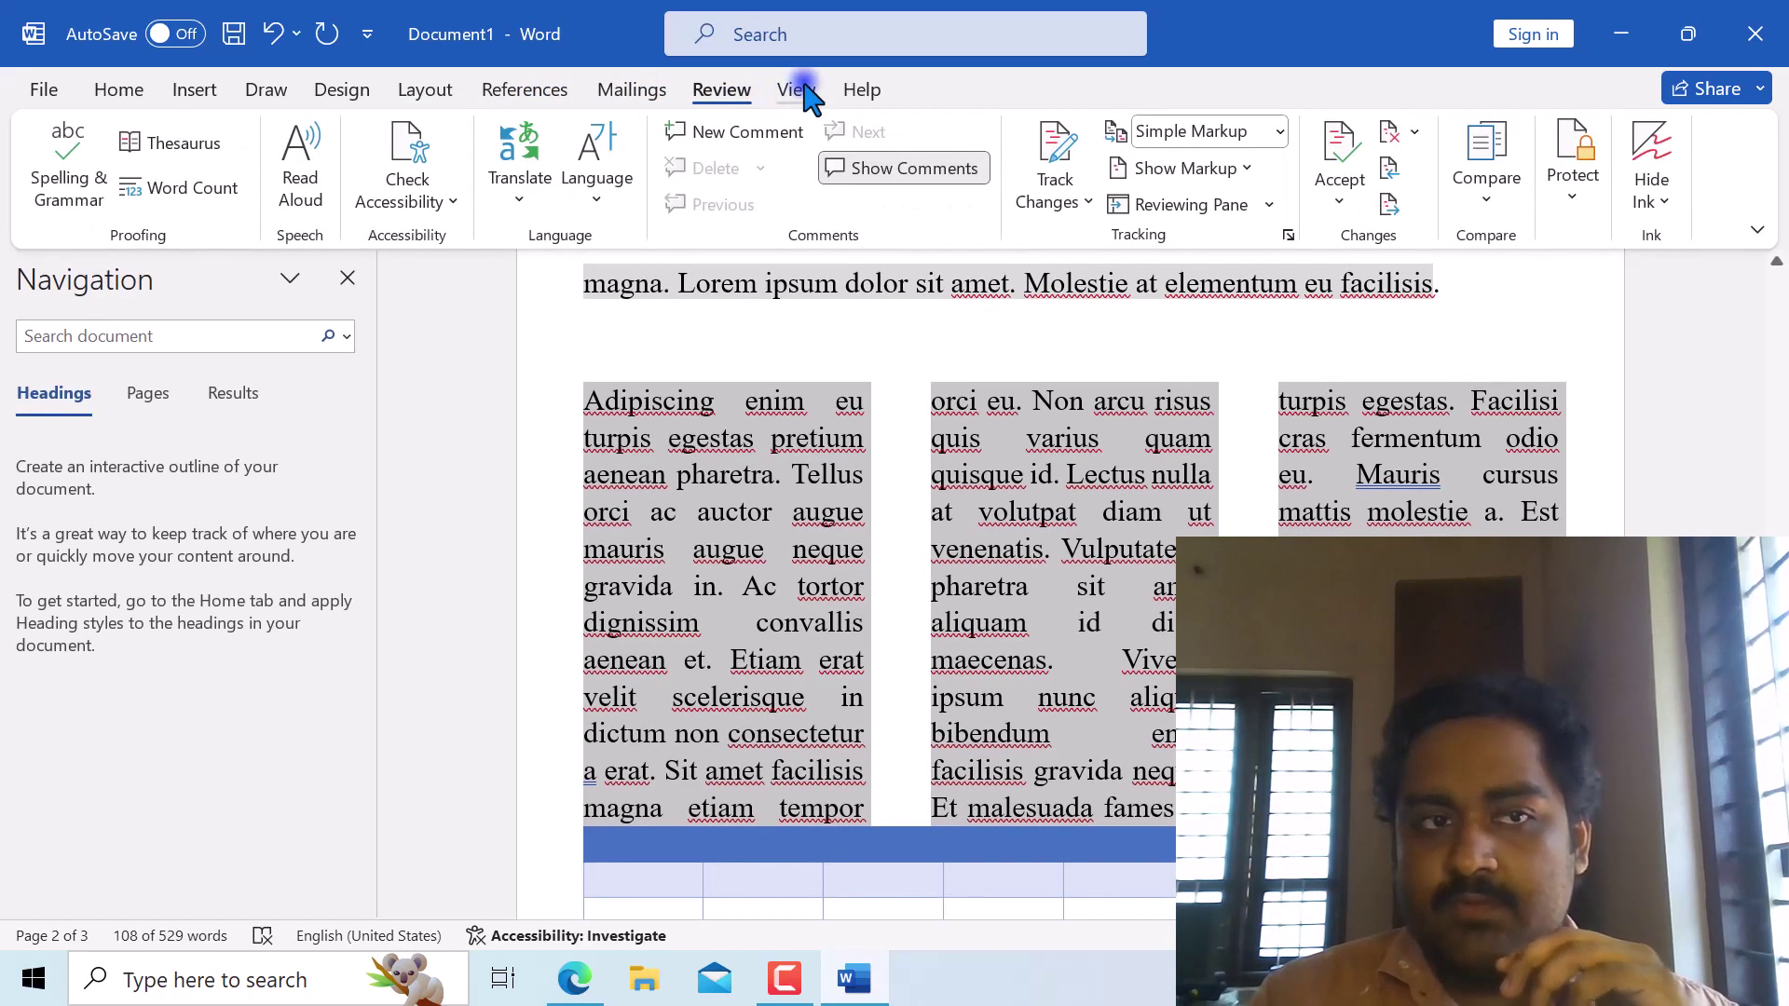
click(42, 163)
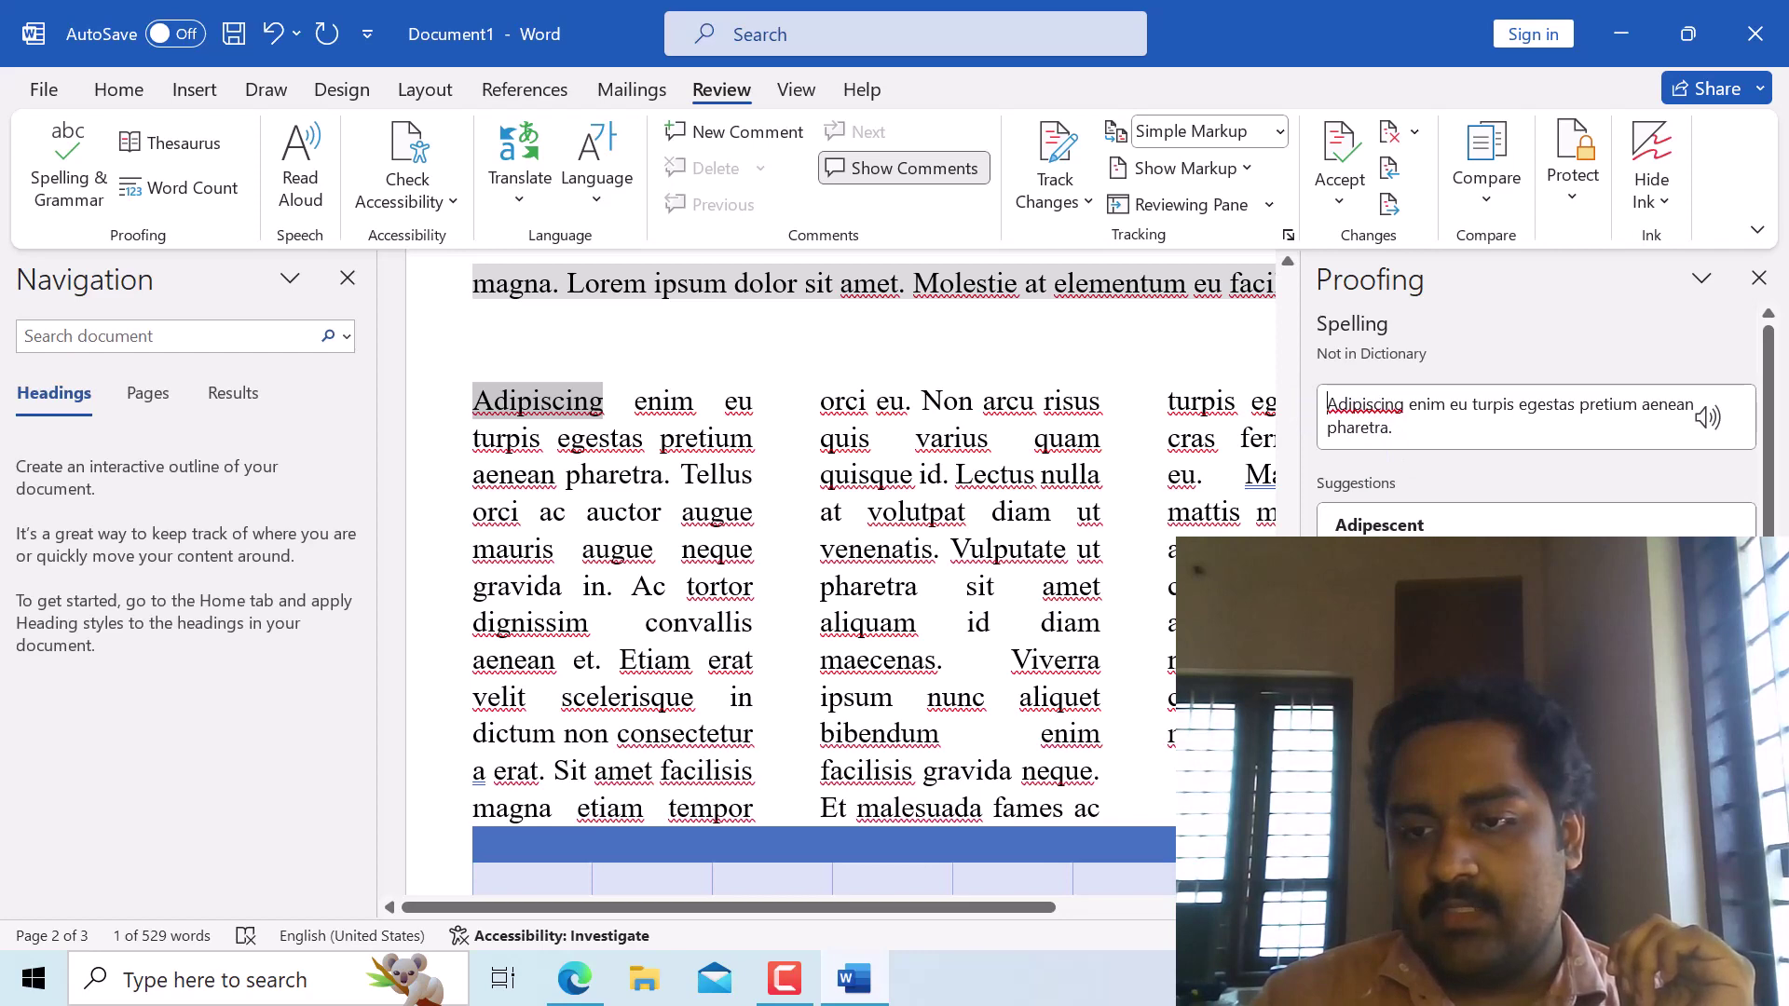
Leave "Adipiscing" uncorrected, replace "eu" with the suggested "EU" in the three-column paragraph, and end the spelling check.
click(665, 401)
click(738, 401)
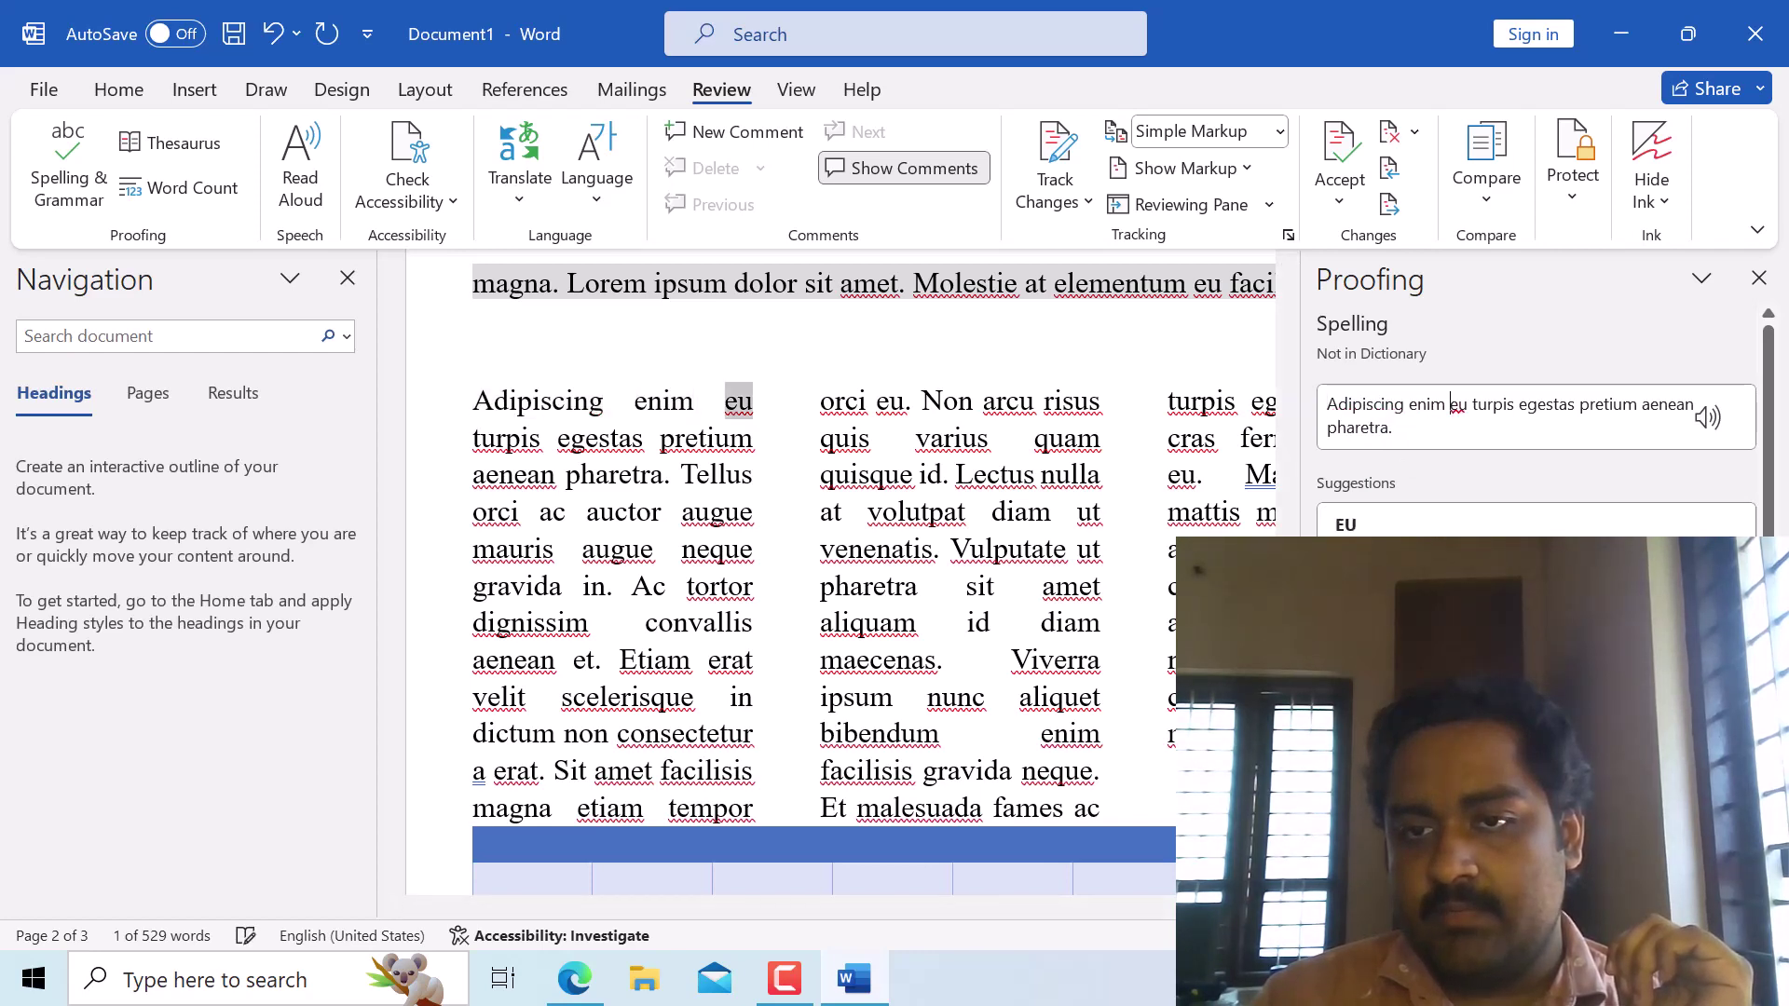
click(1460, 527)
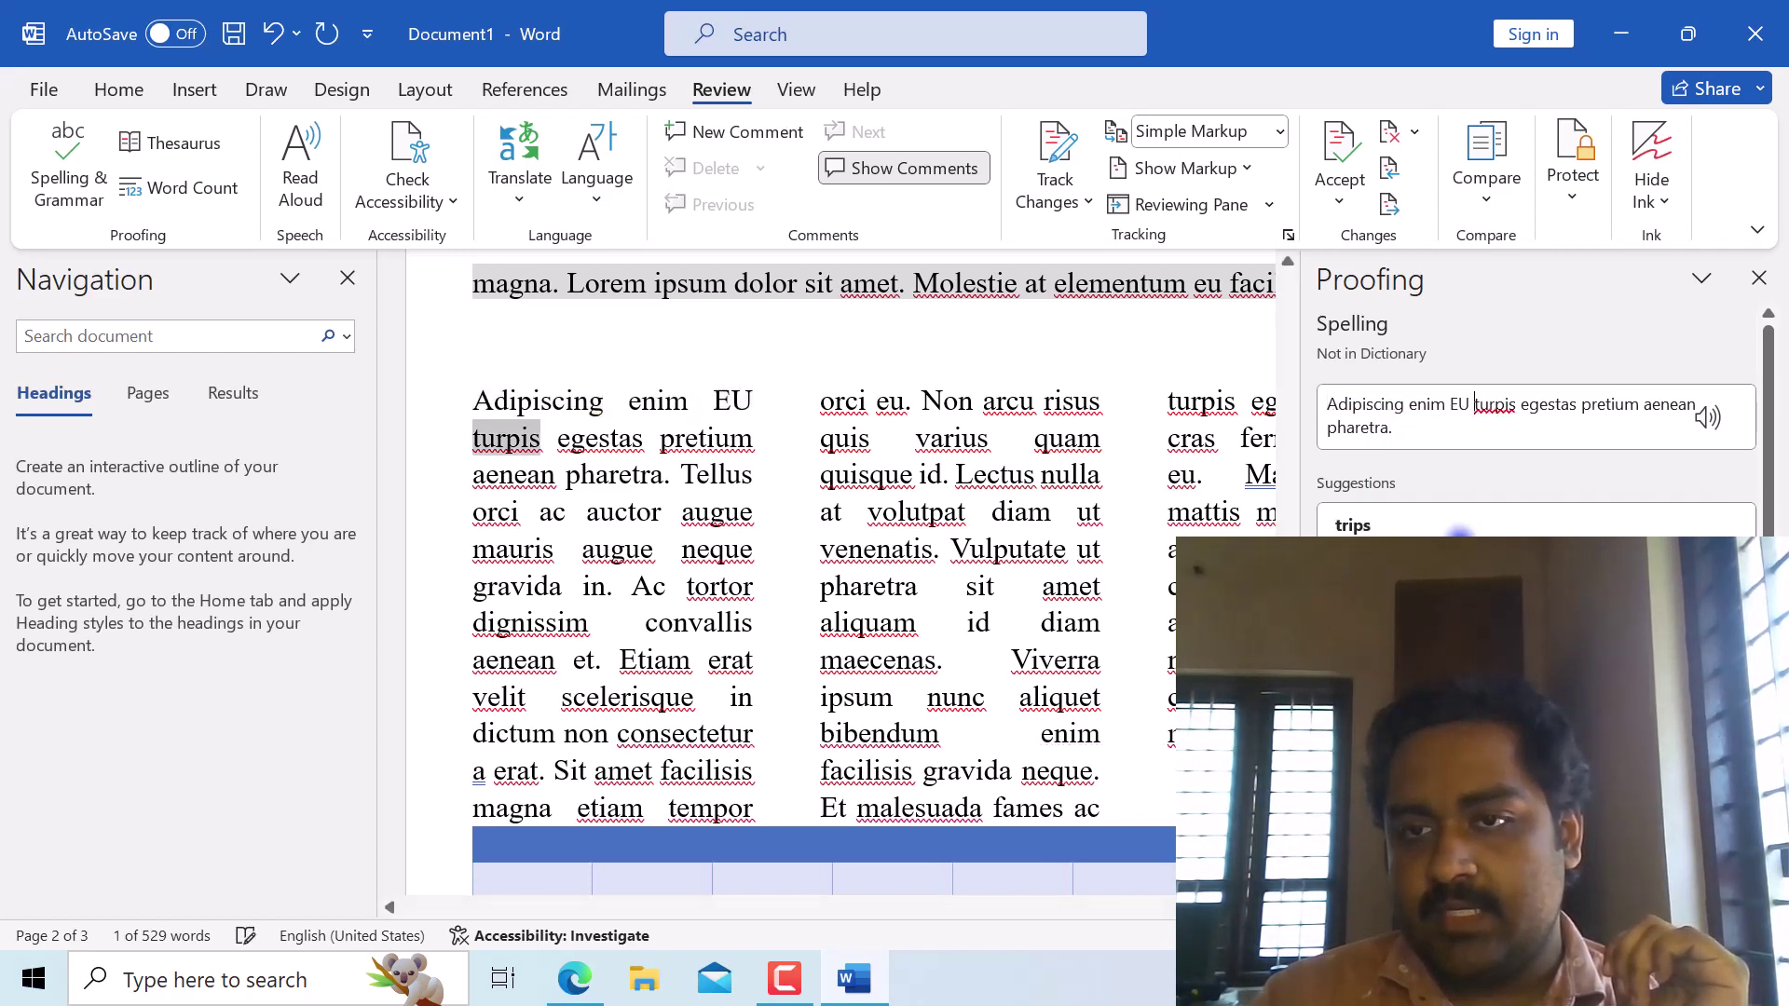
click(1759, 279)
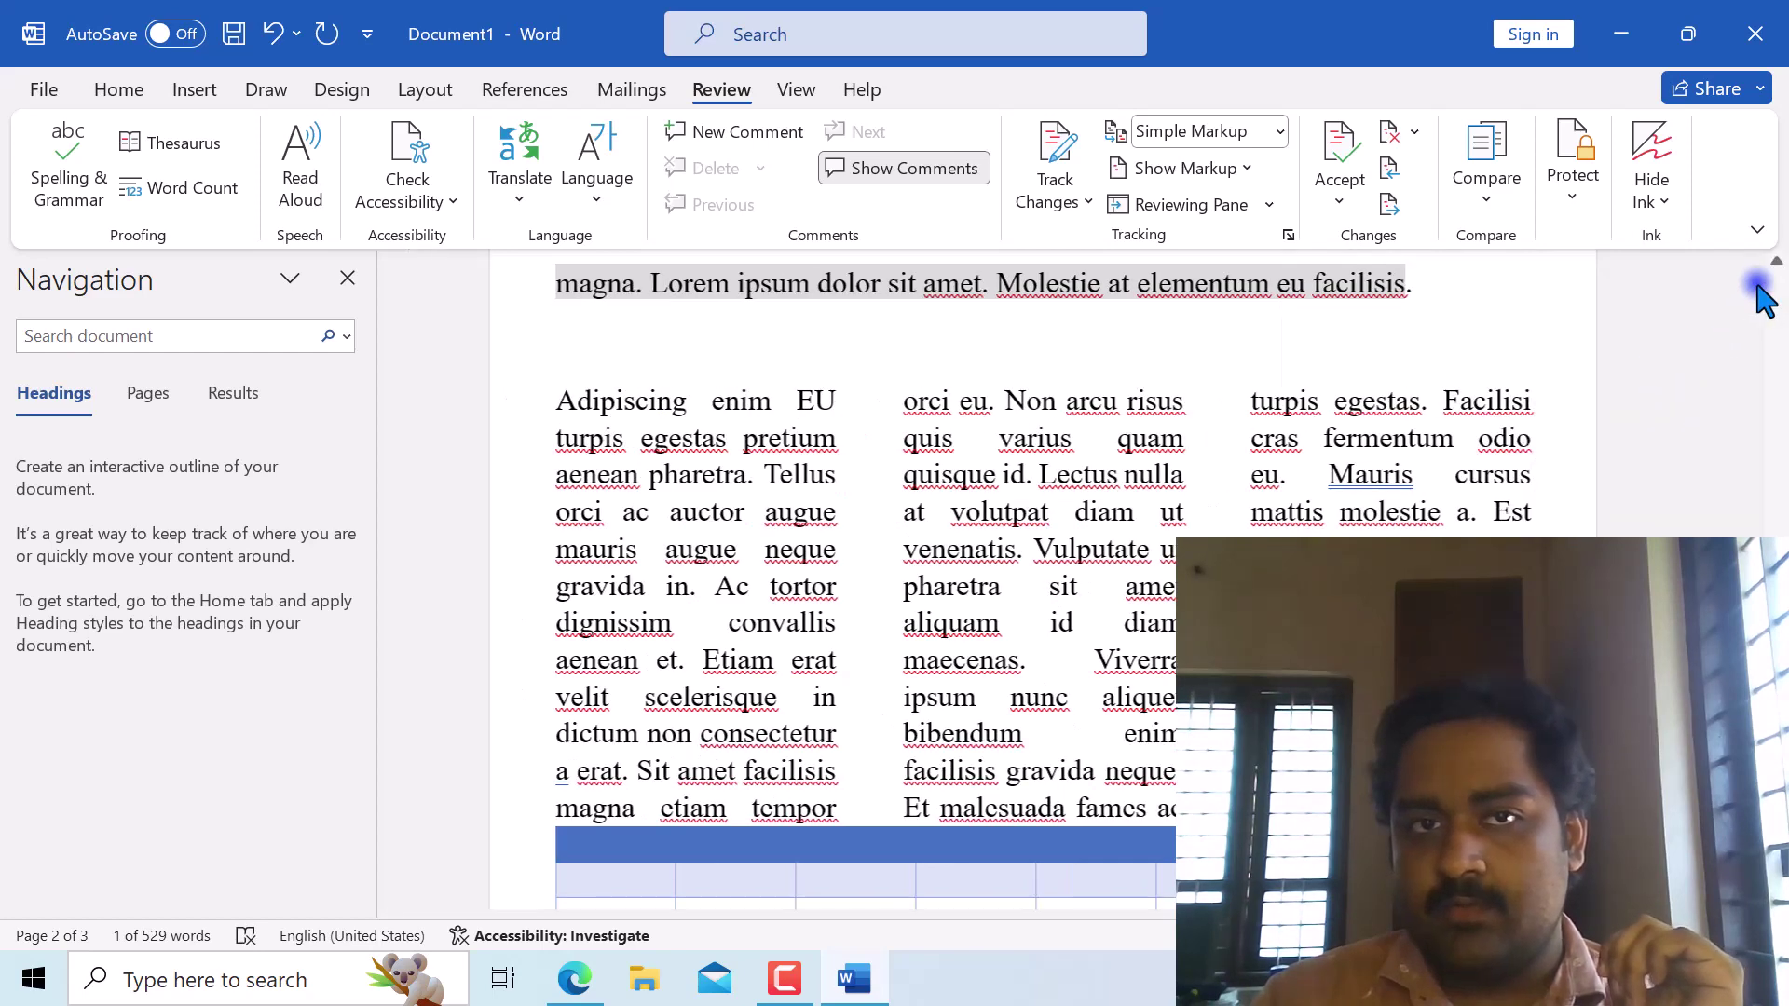
Look over the translation options, the document view settings and the help options, keeping the Print Layout view.
click(537, 213)
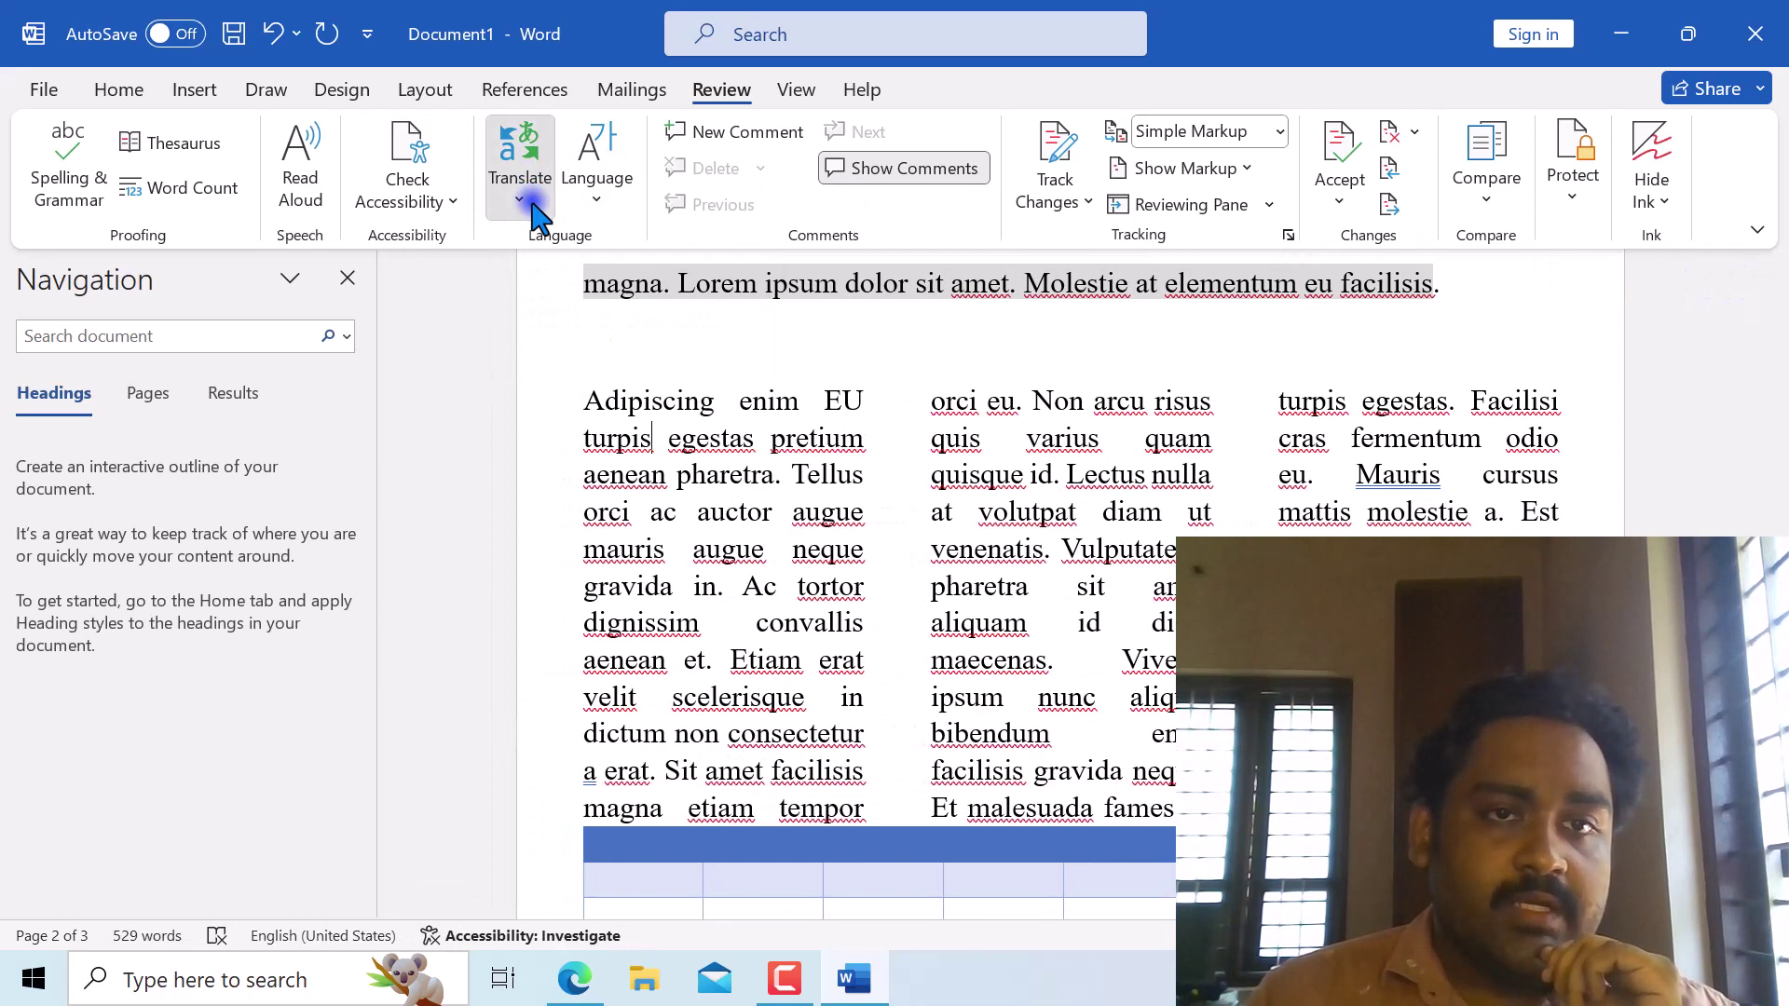
click(451, 510)
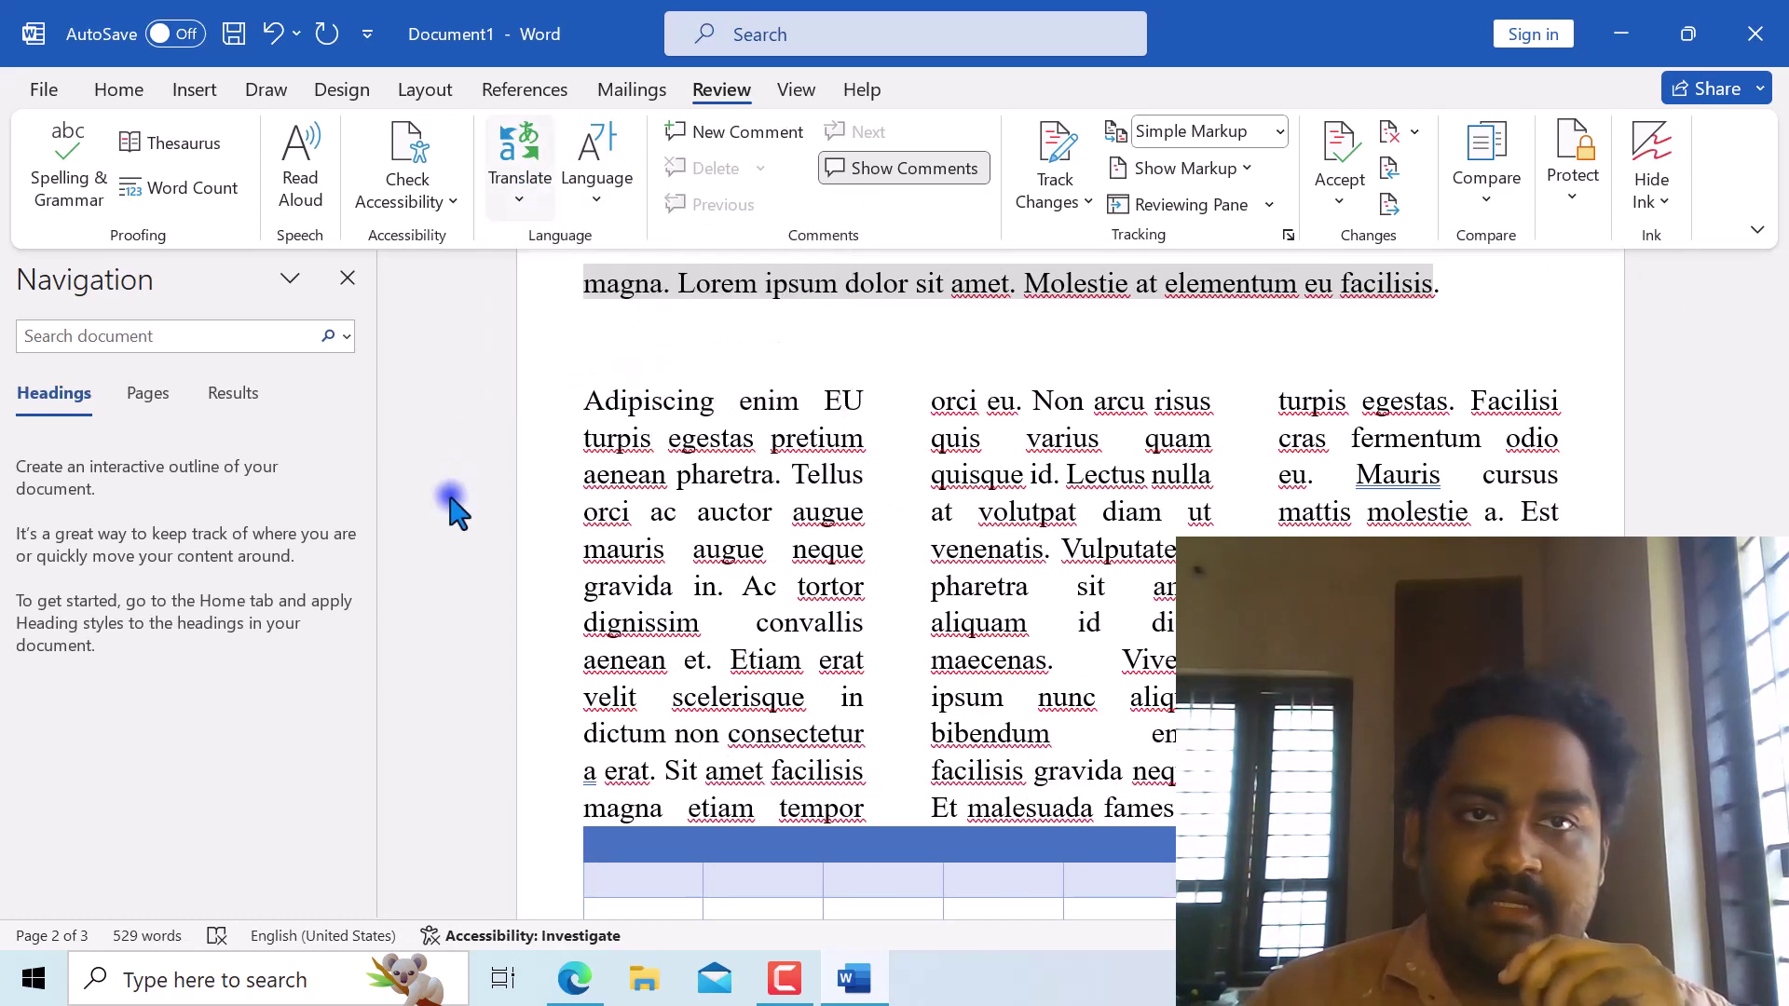
click(793, 90)
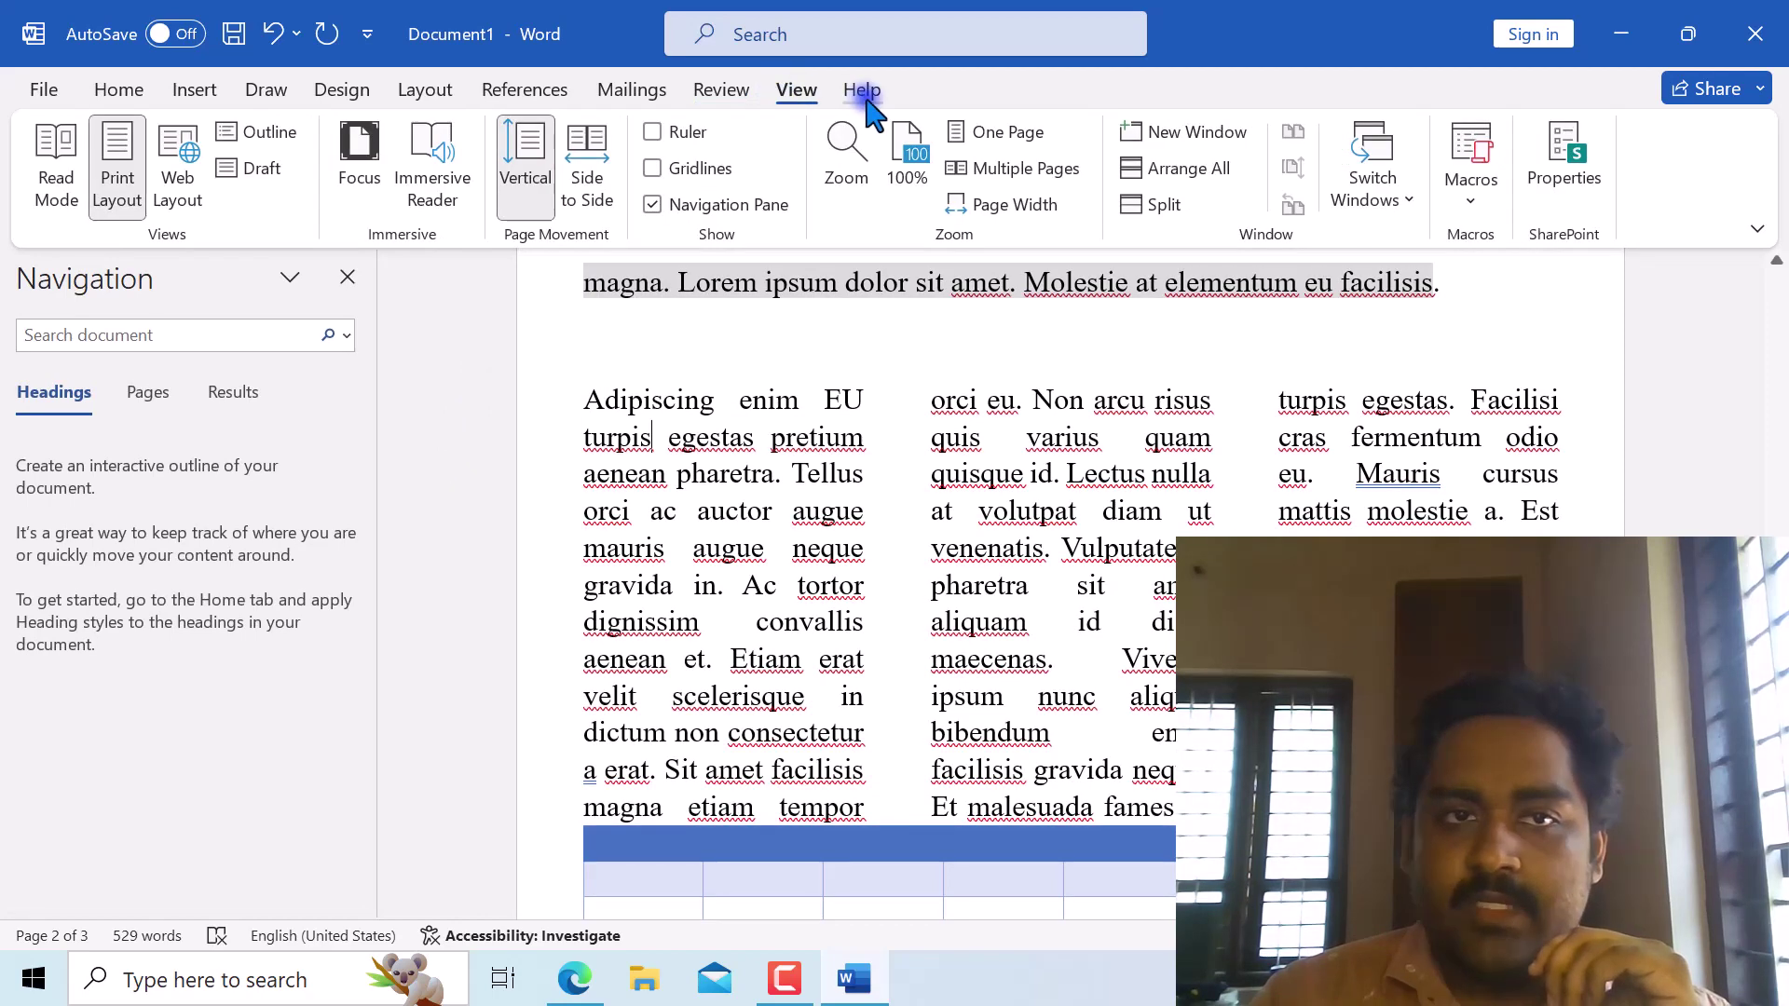
click(862, 90)
click(794, 90)
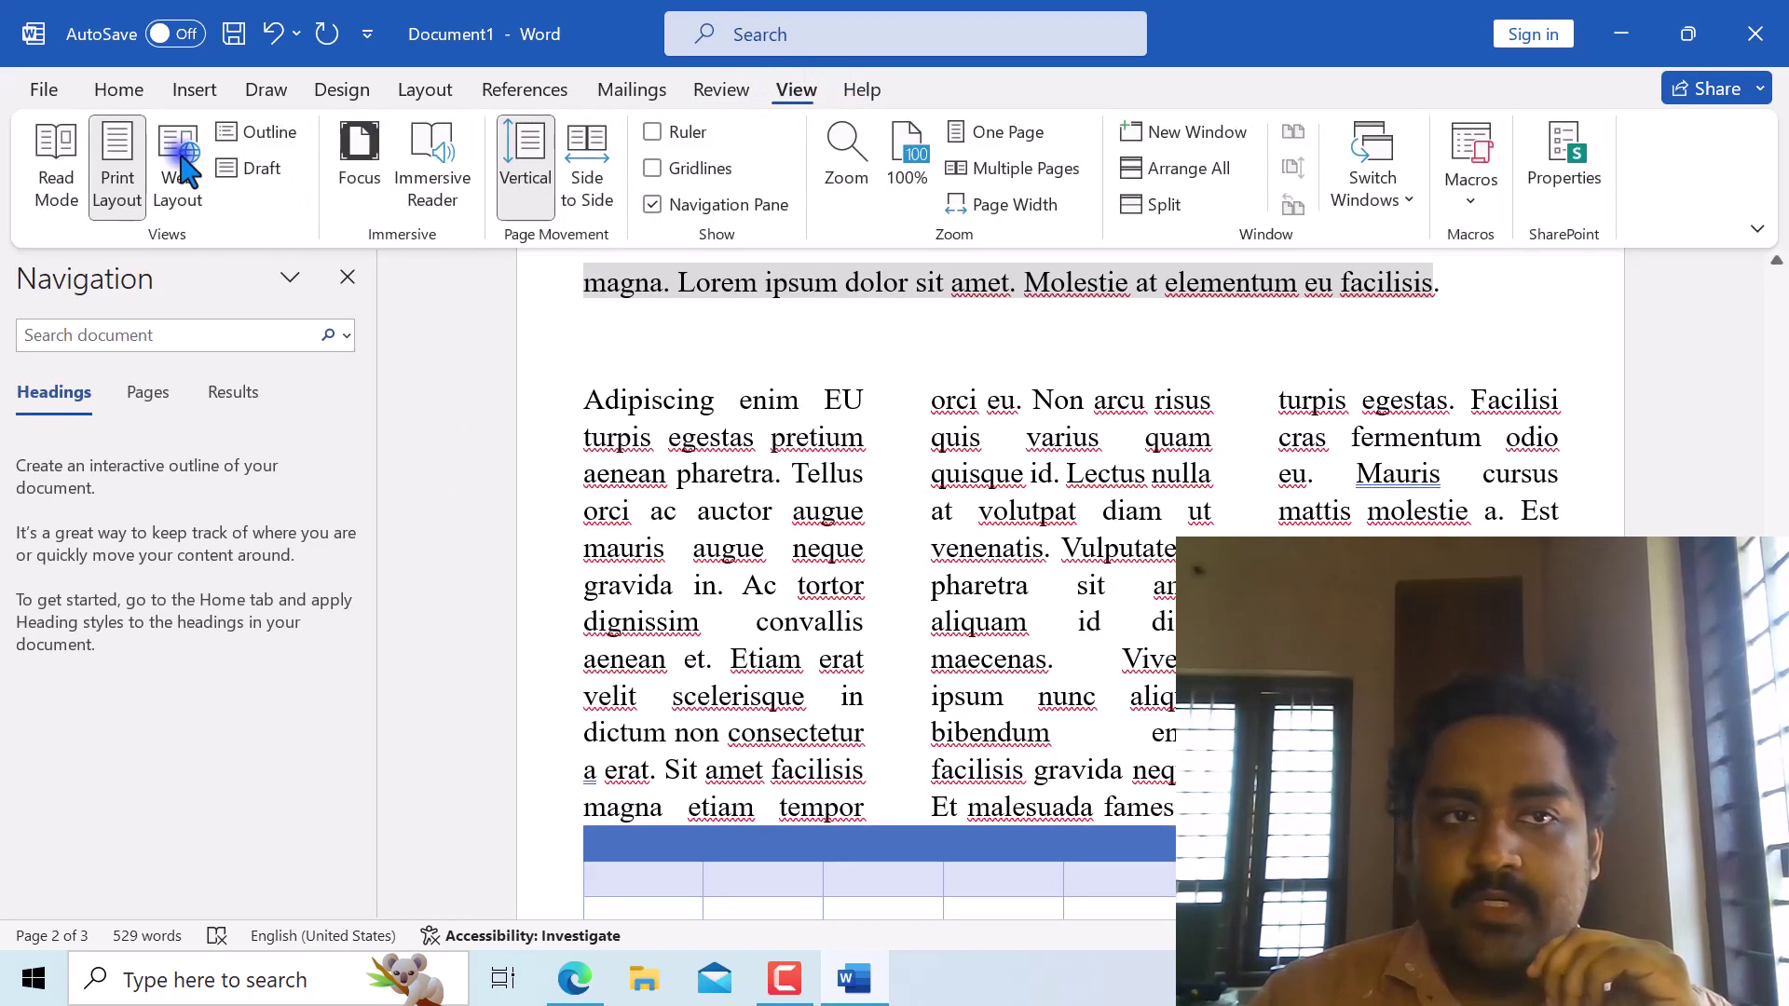
click(121, 172)
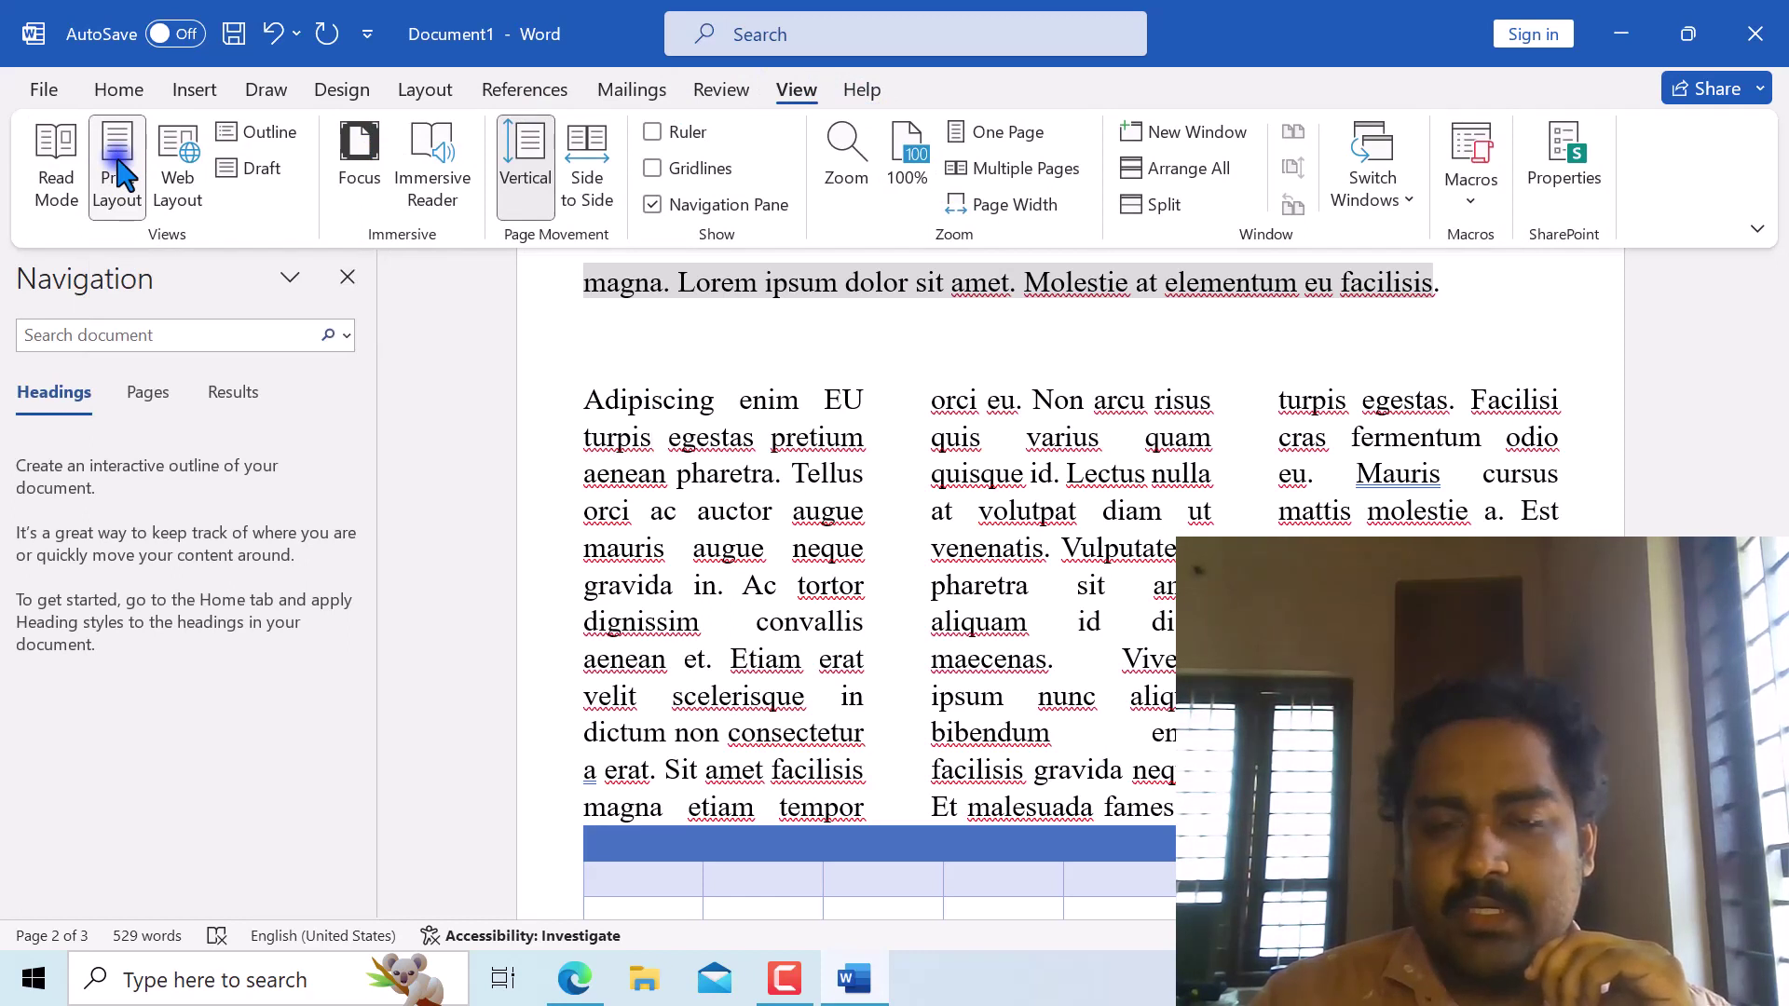
click(122, 173)
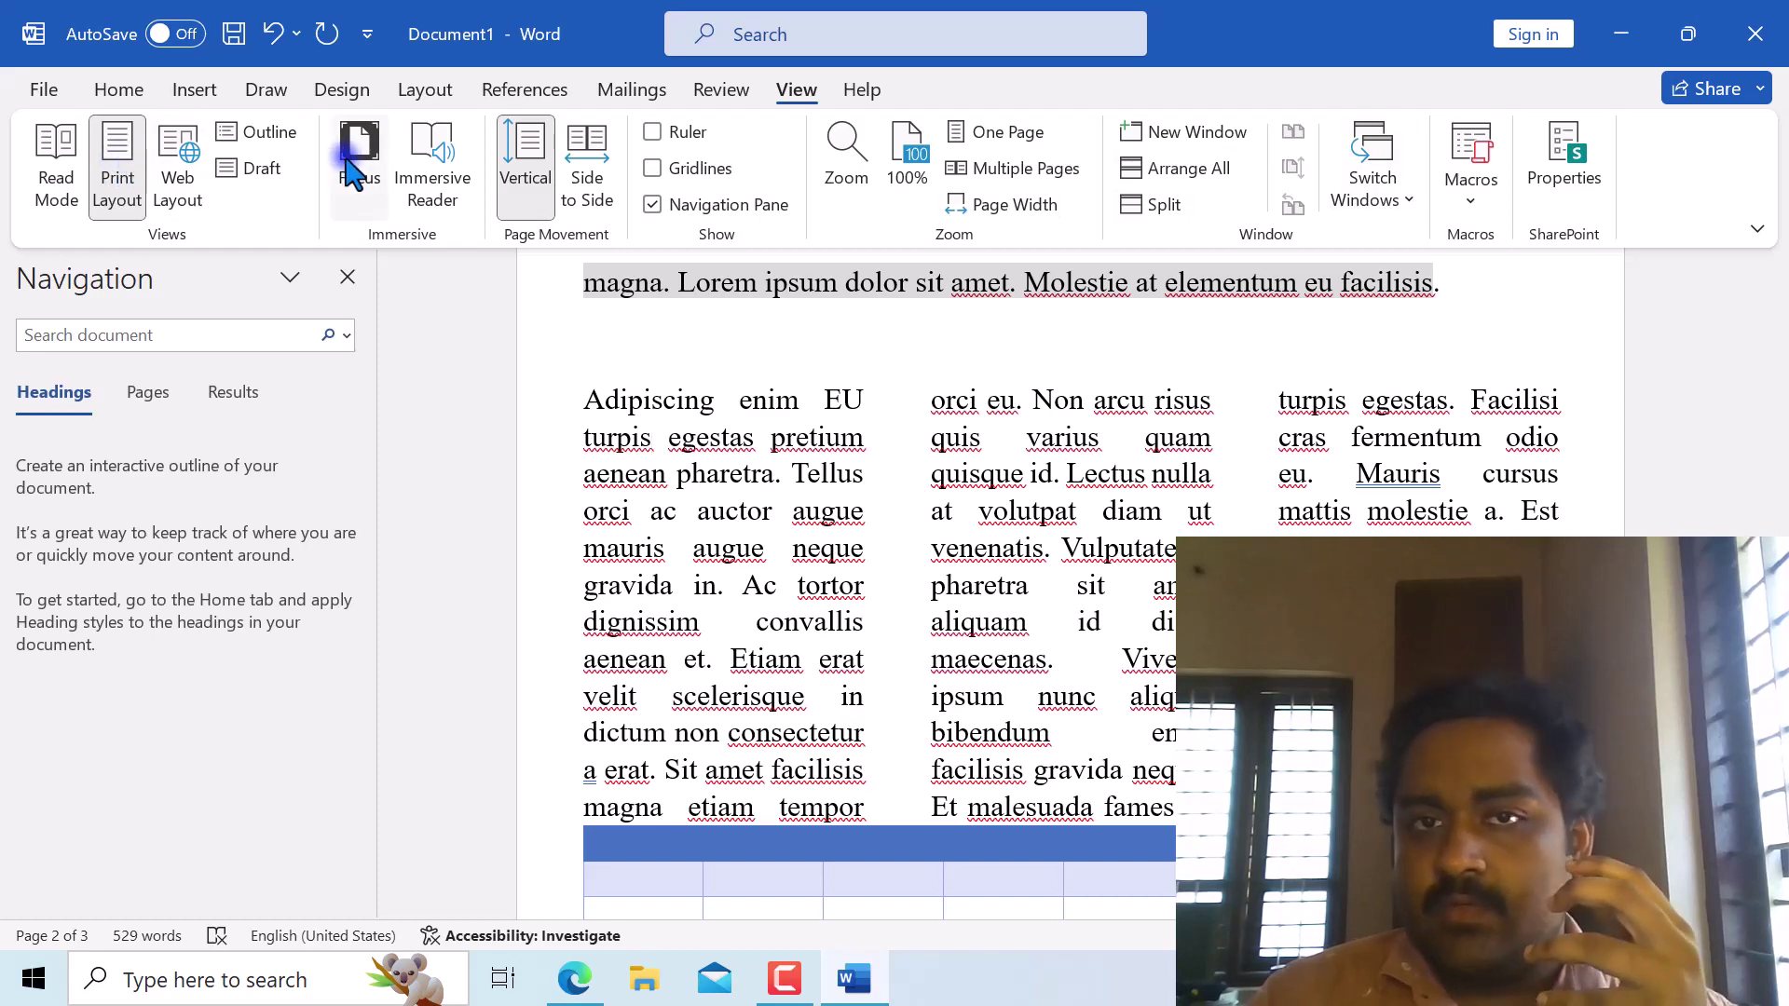
click(848, 103)
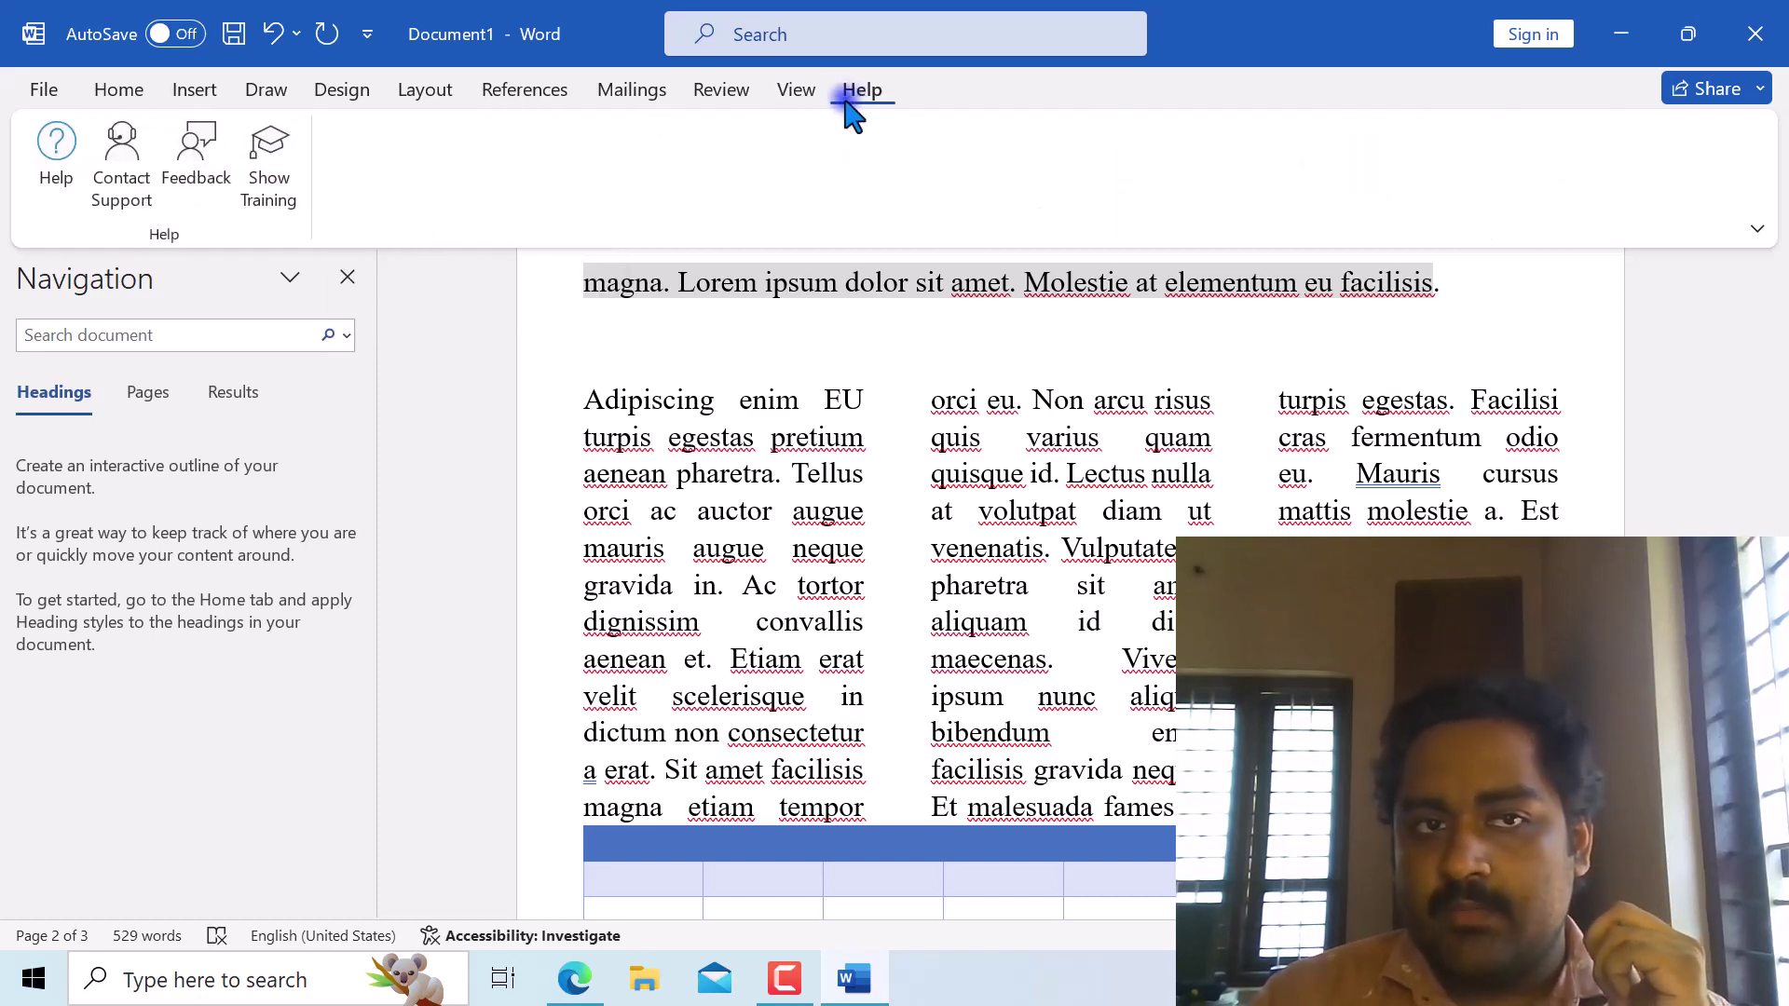
click(117, 100)
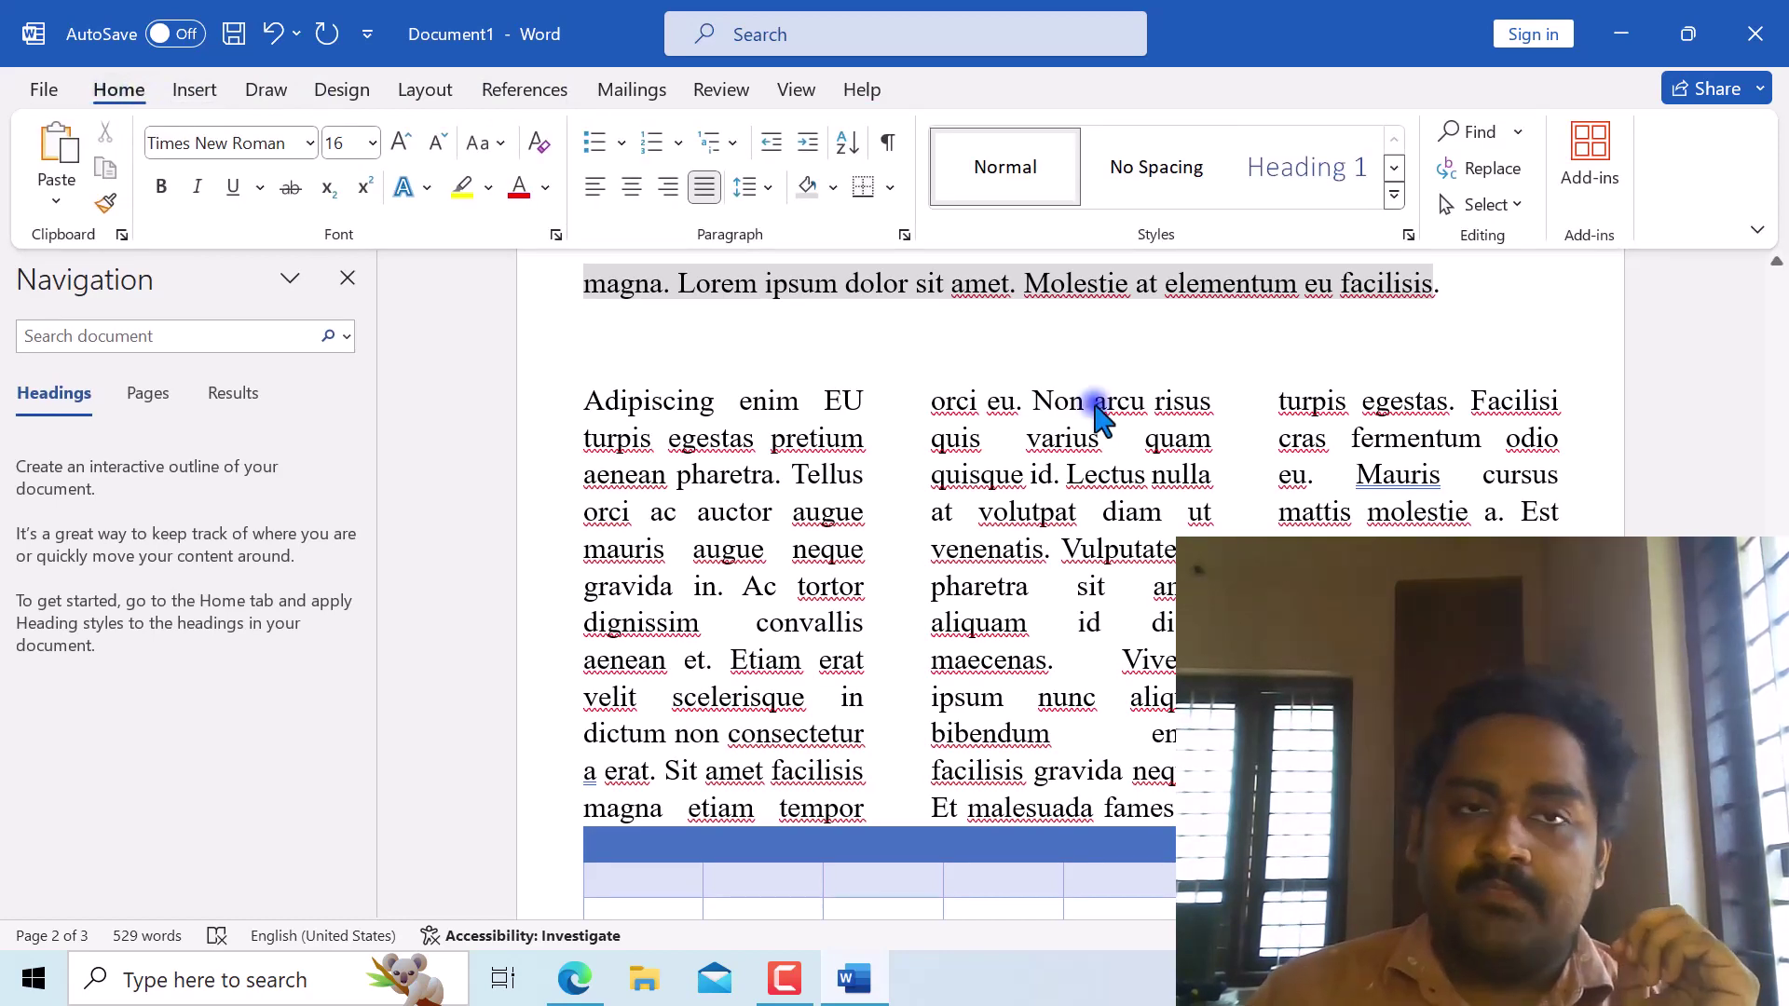
Try to turn on AutoSave for the document and dismiss the explanation.
click(160, 36)
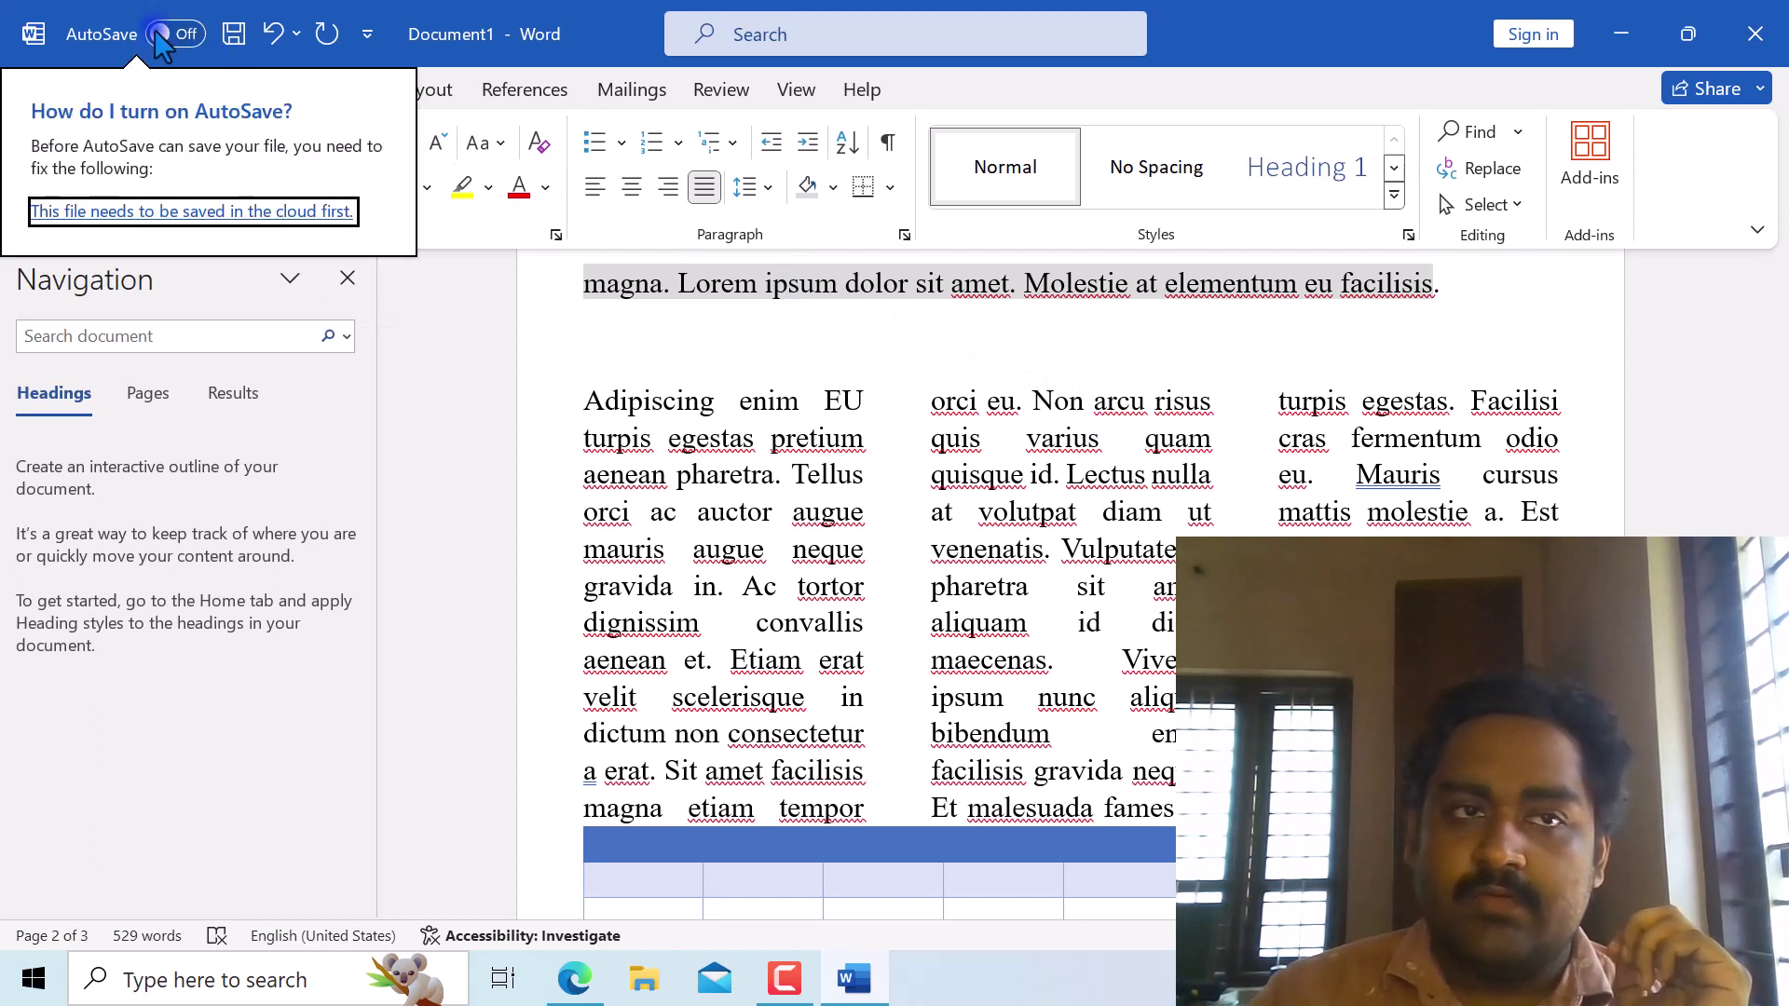
click(161, 35)
click(160, 36)
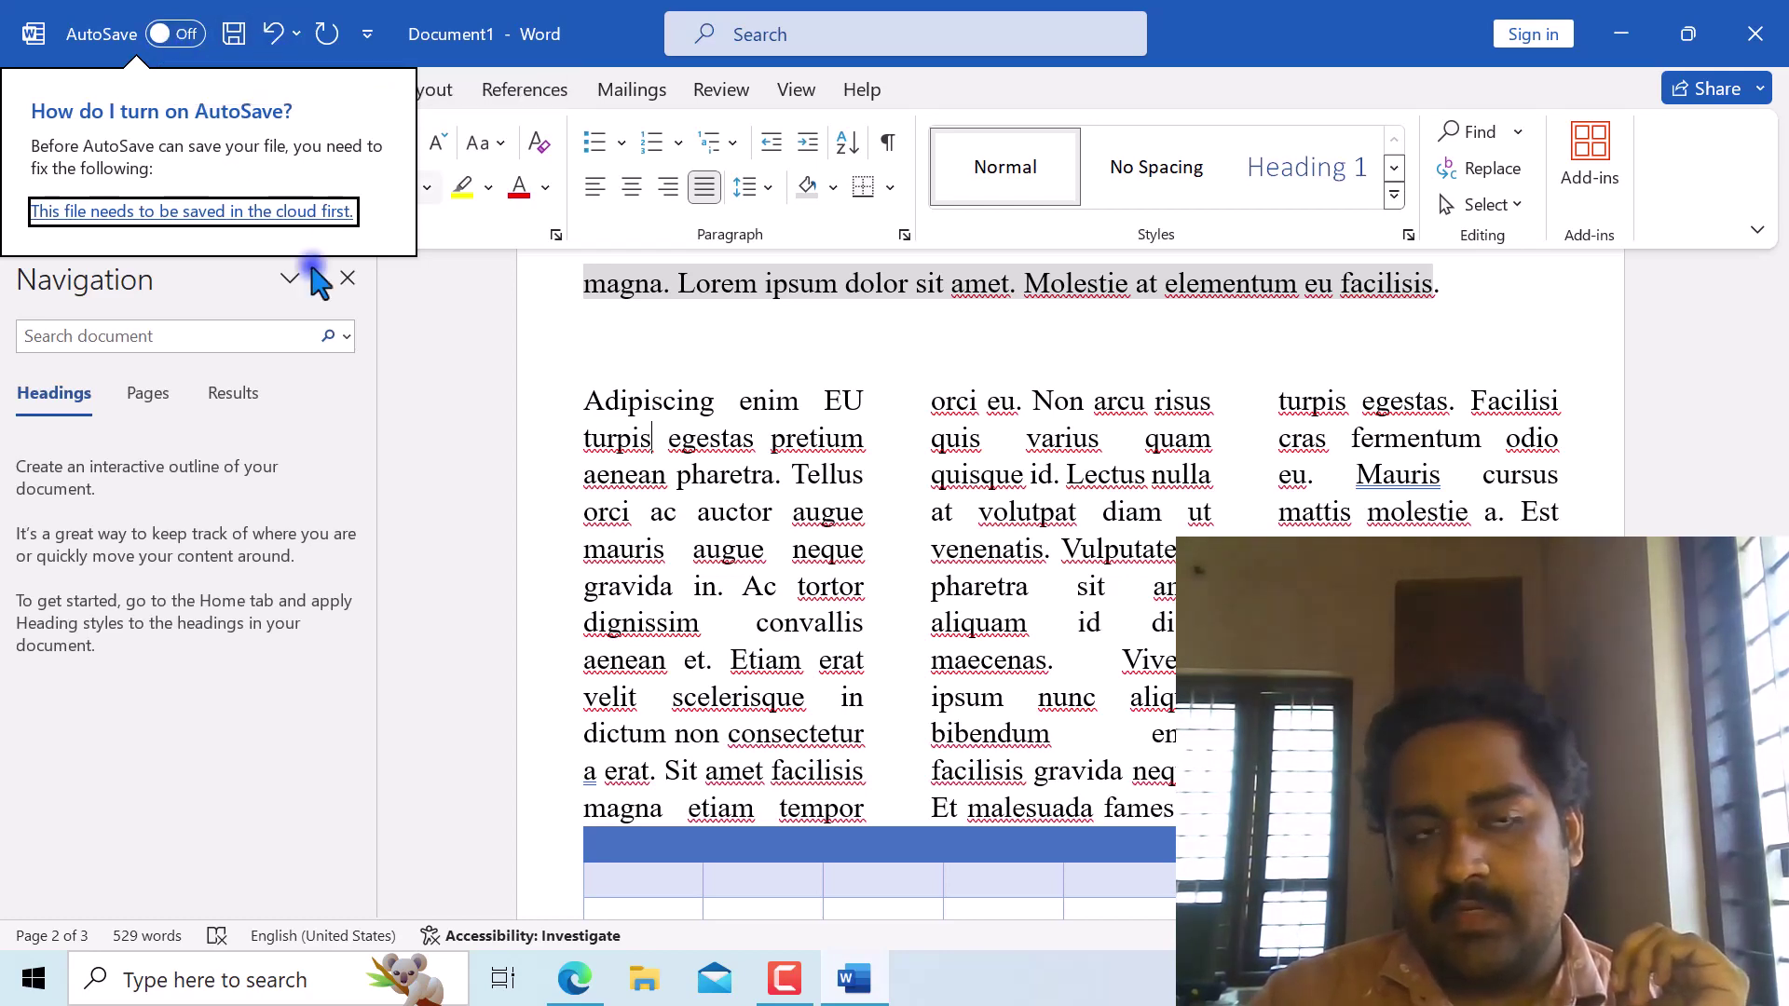
click(439, 479)
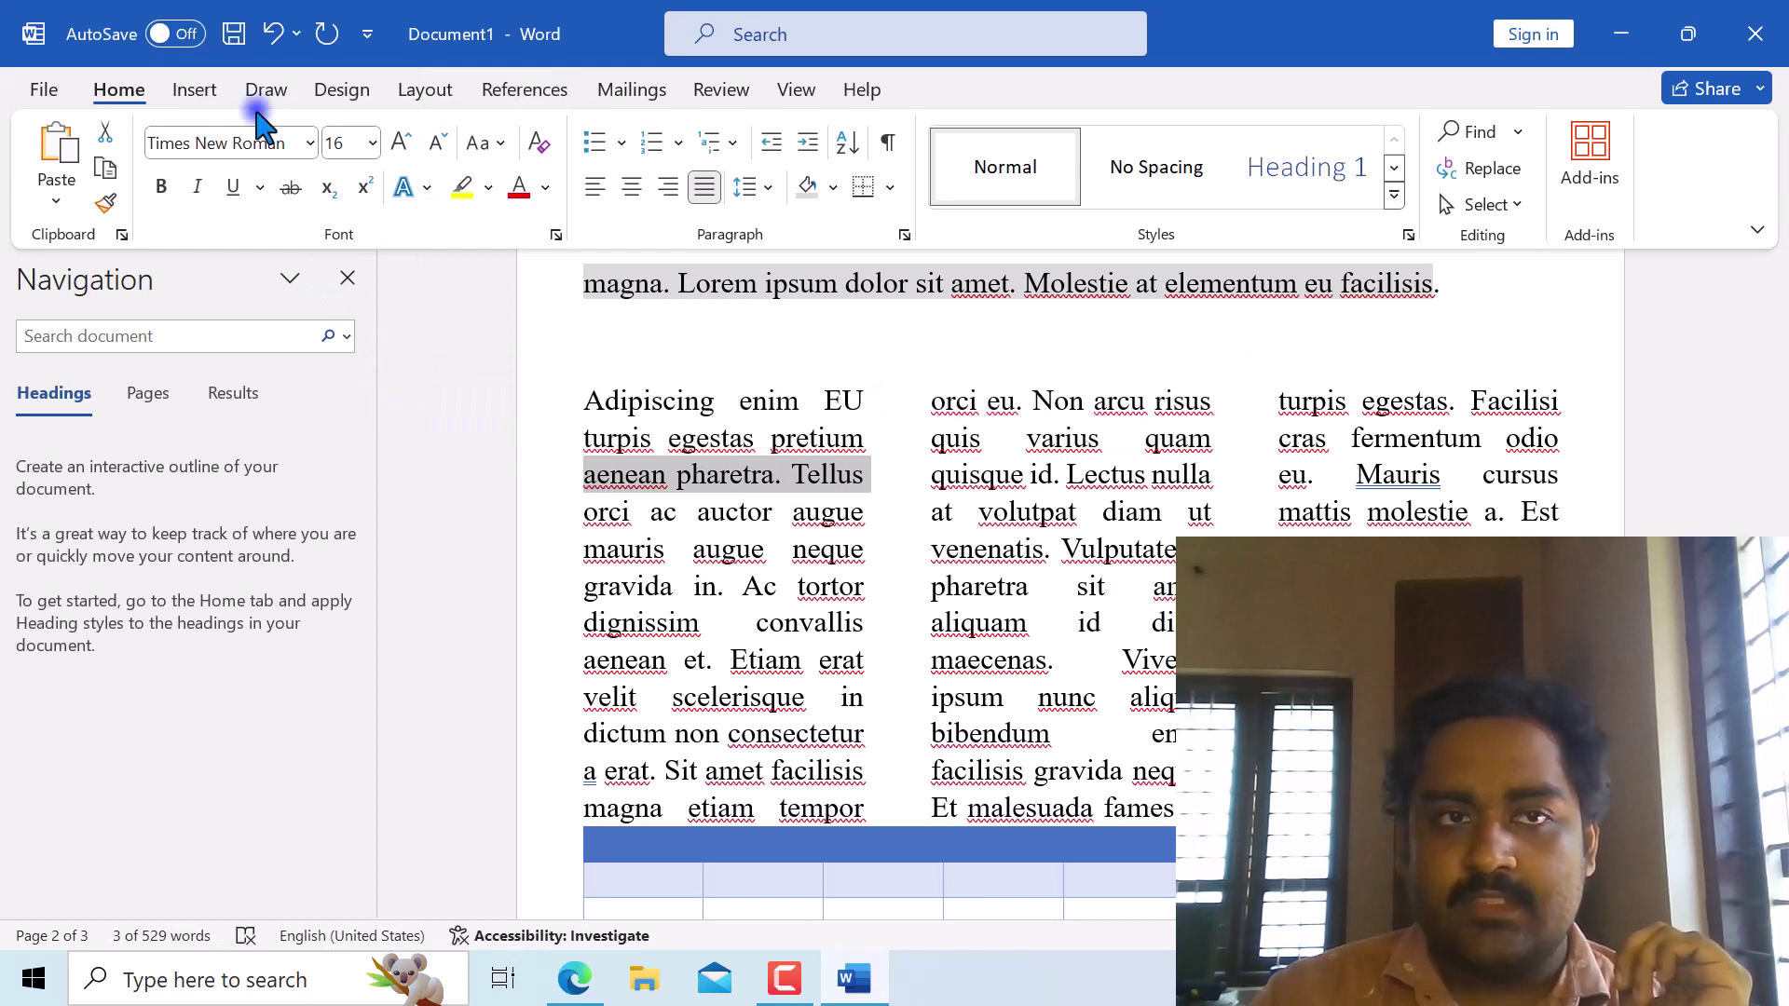
Save the document as a Word Document named "Lorem ipsum" in the Documents folder, and save it once more.
click(232, 34)
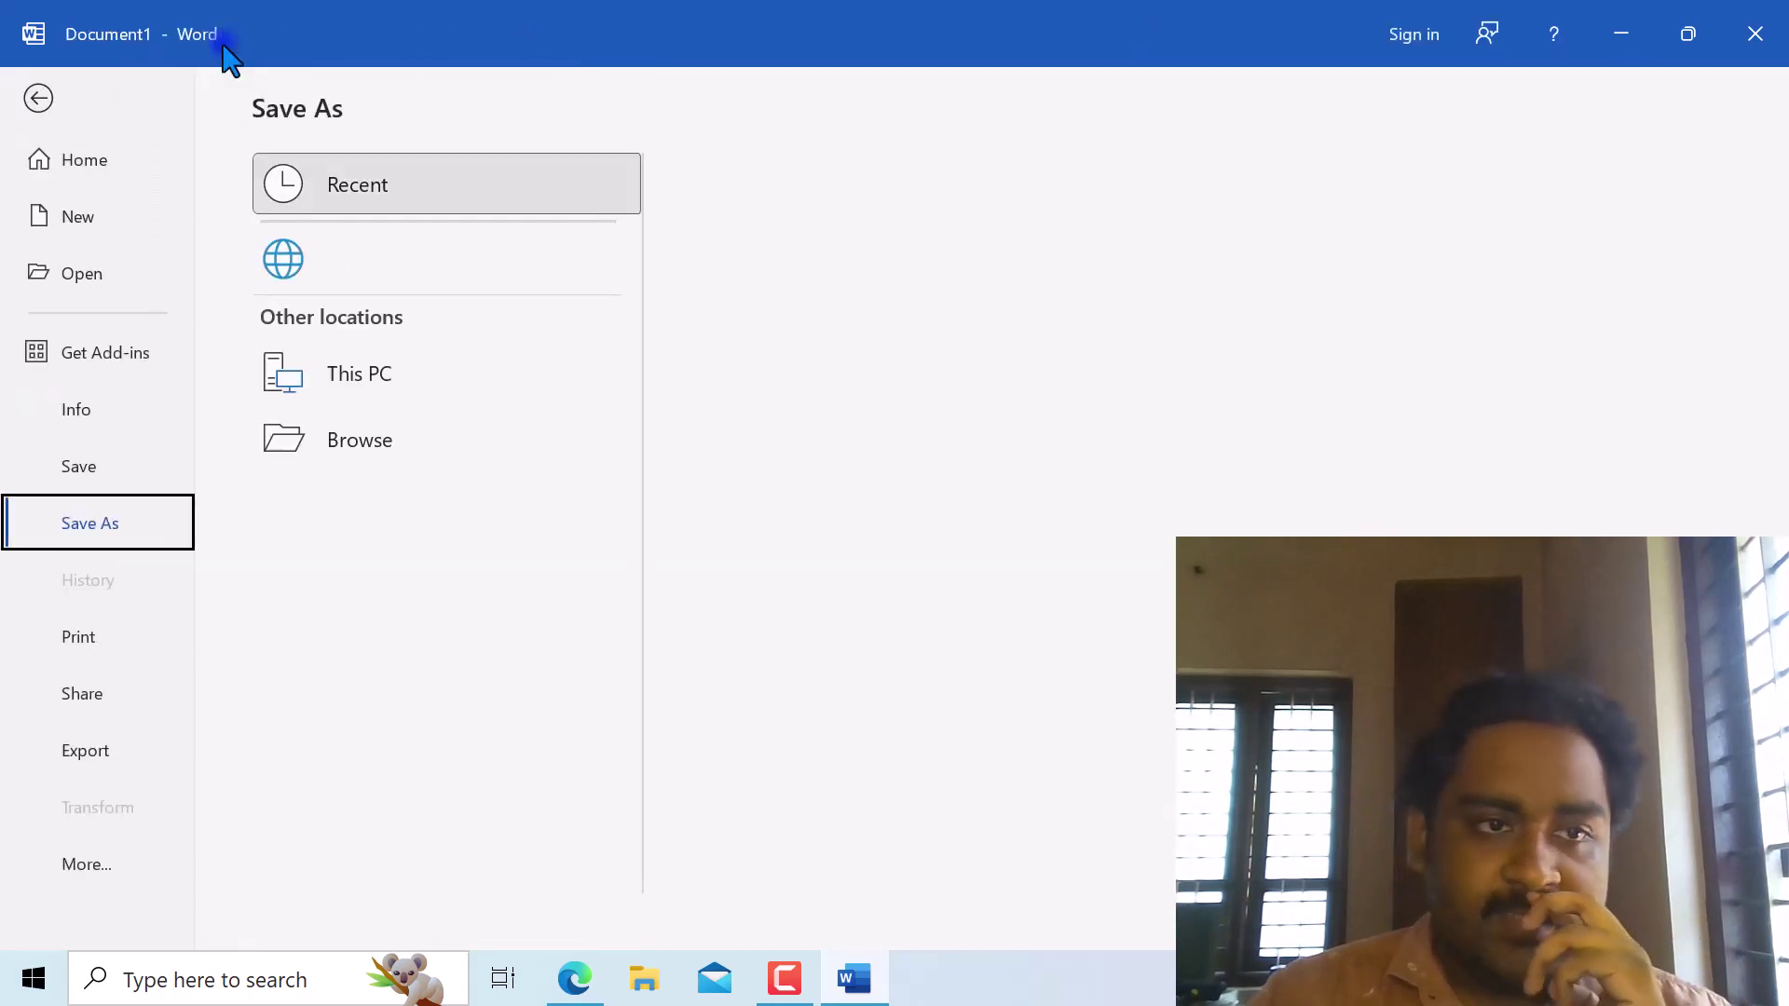
click(352, 520)
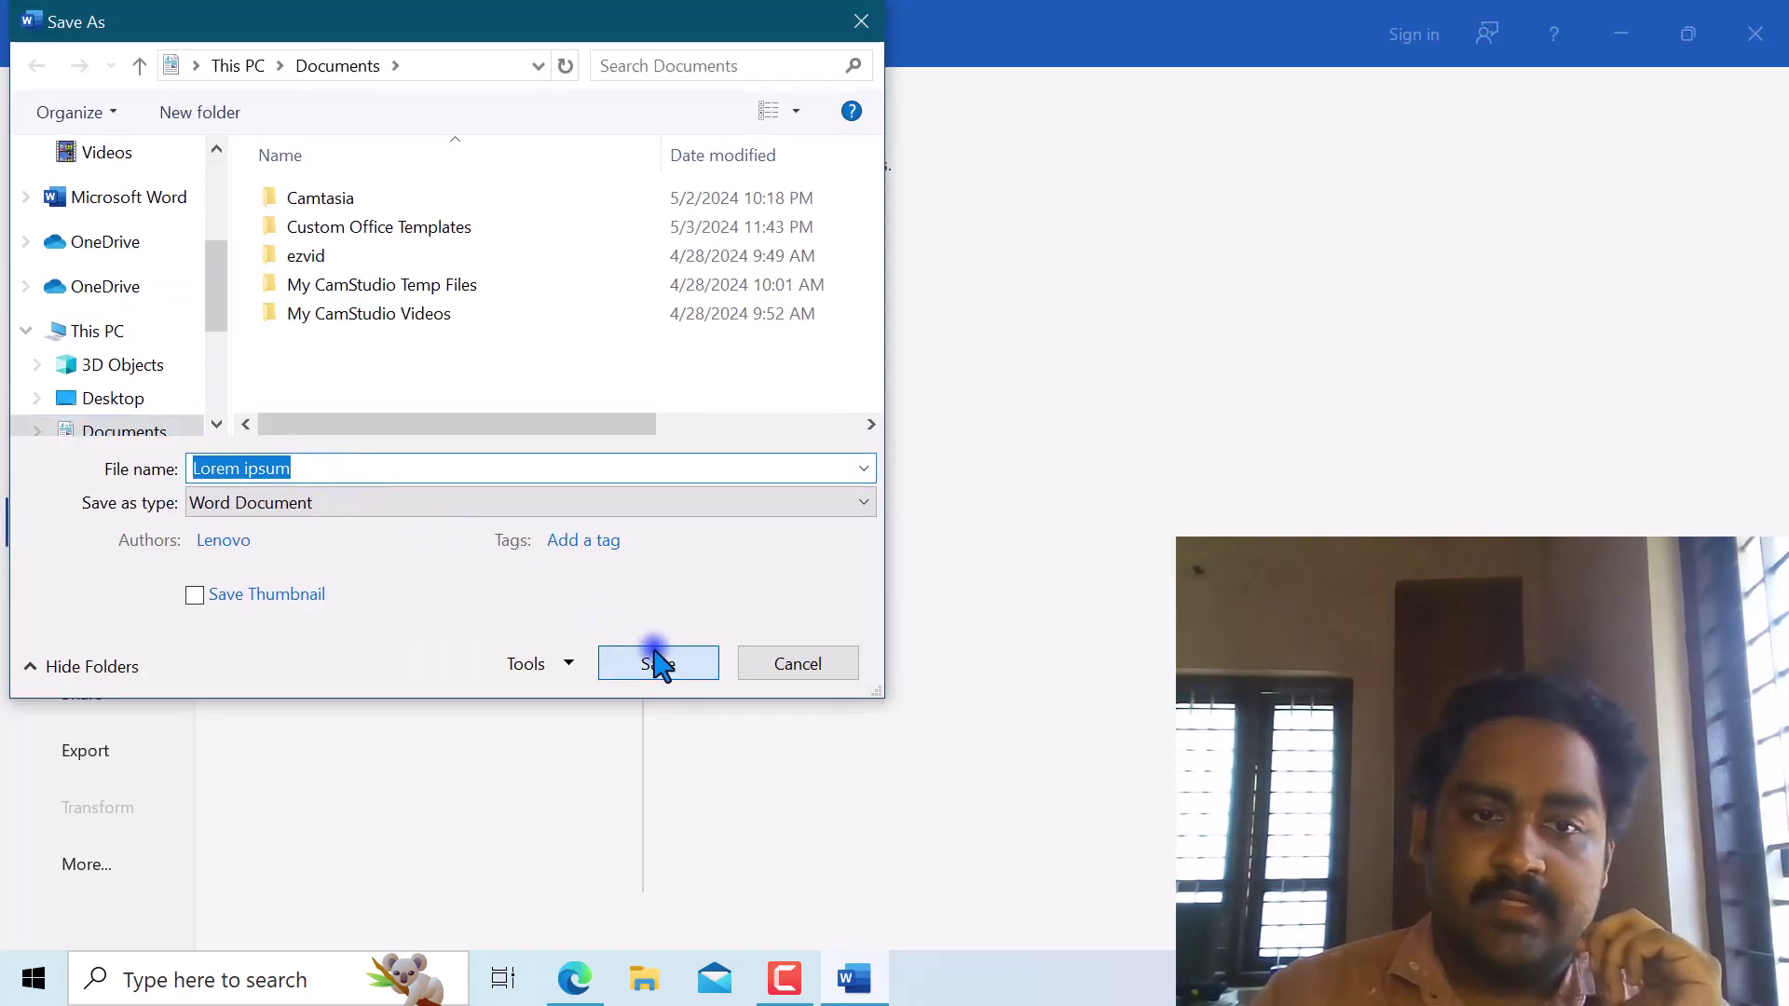
click(658, 663)
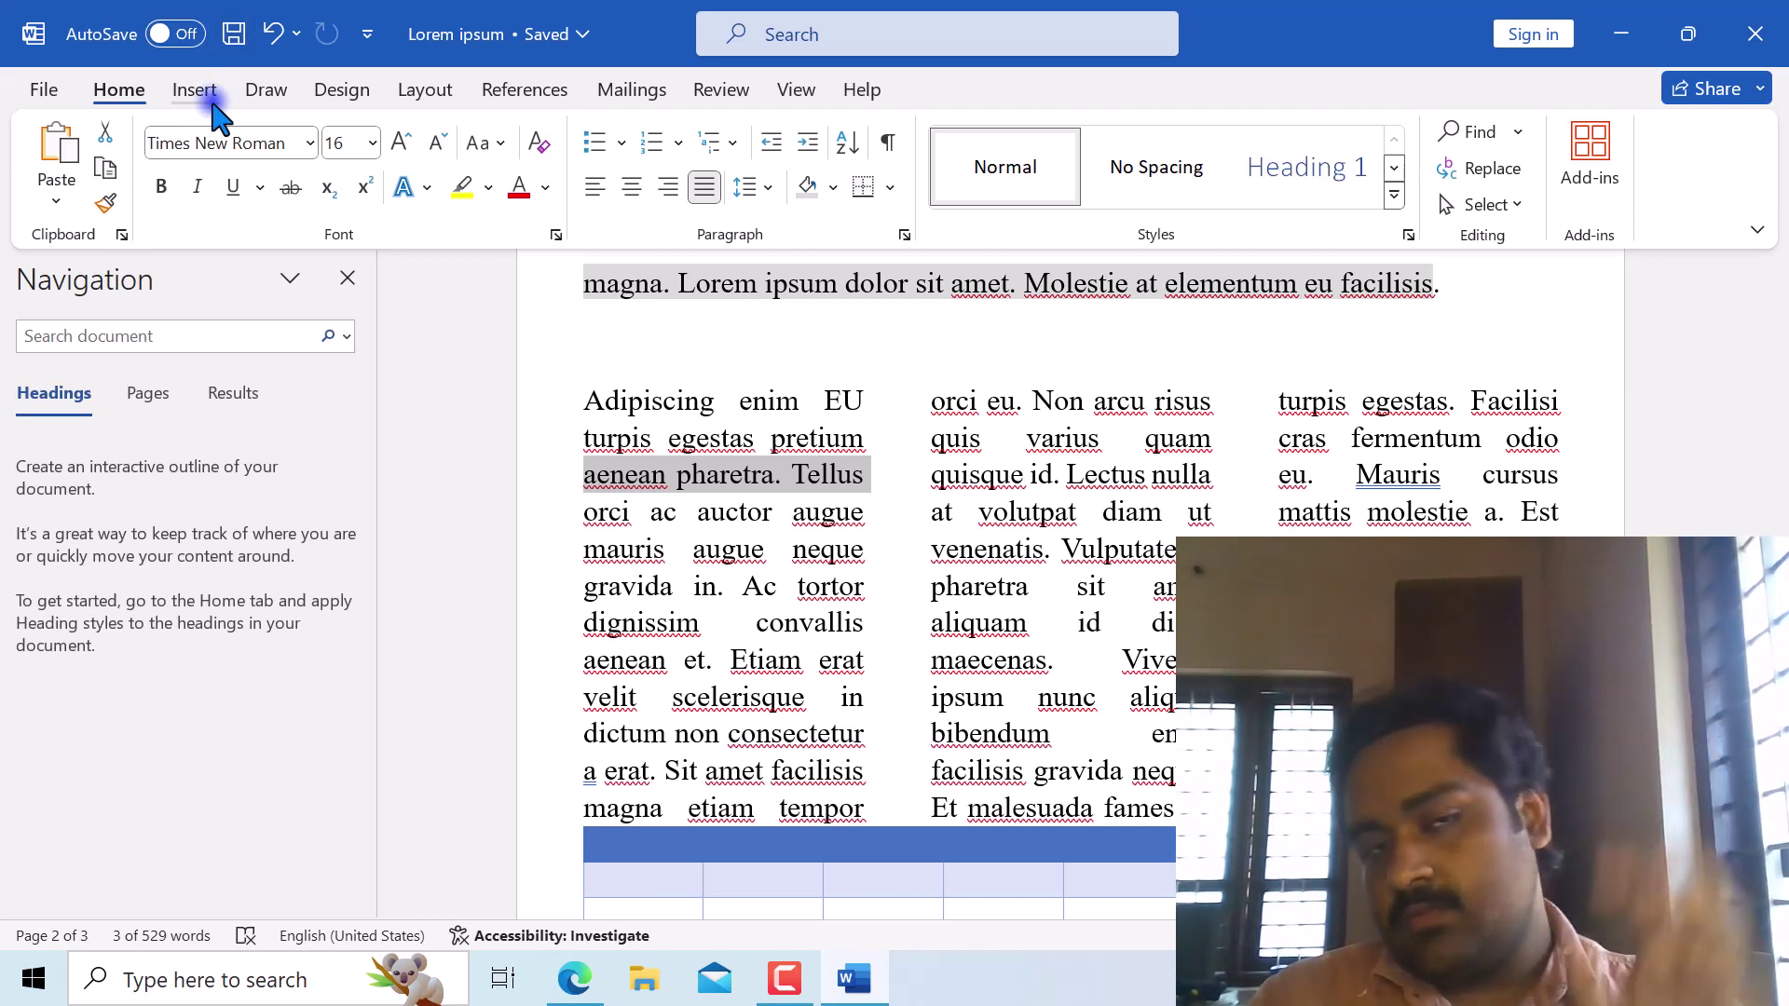
click(42, 101)
click(84, 464)
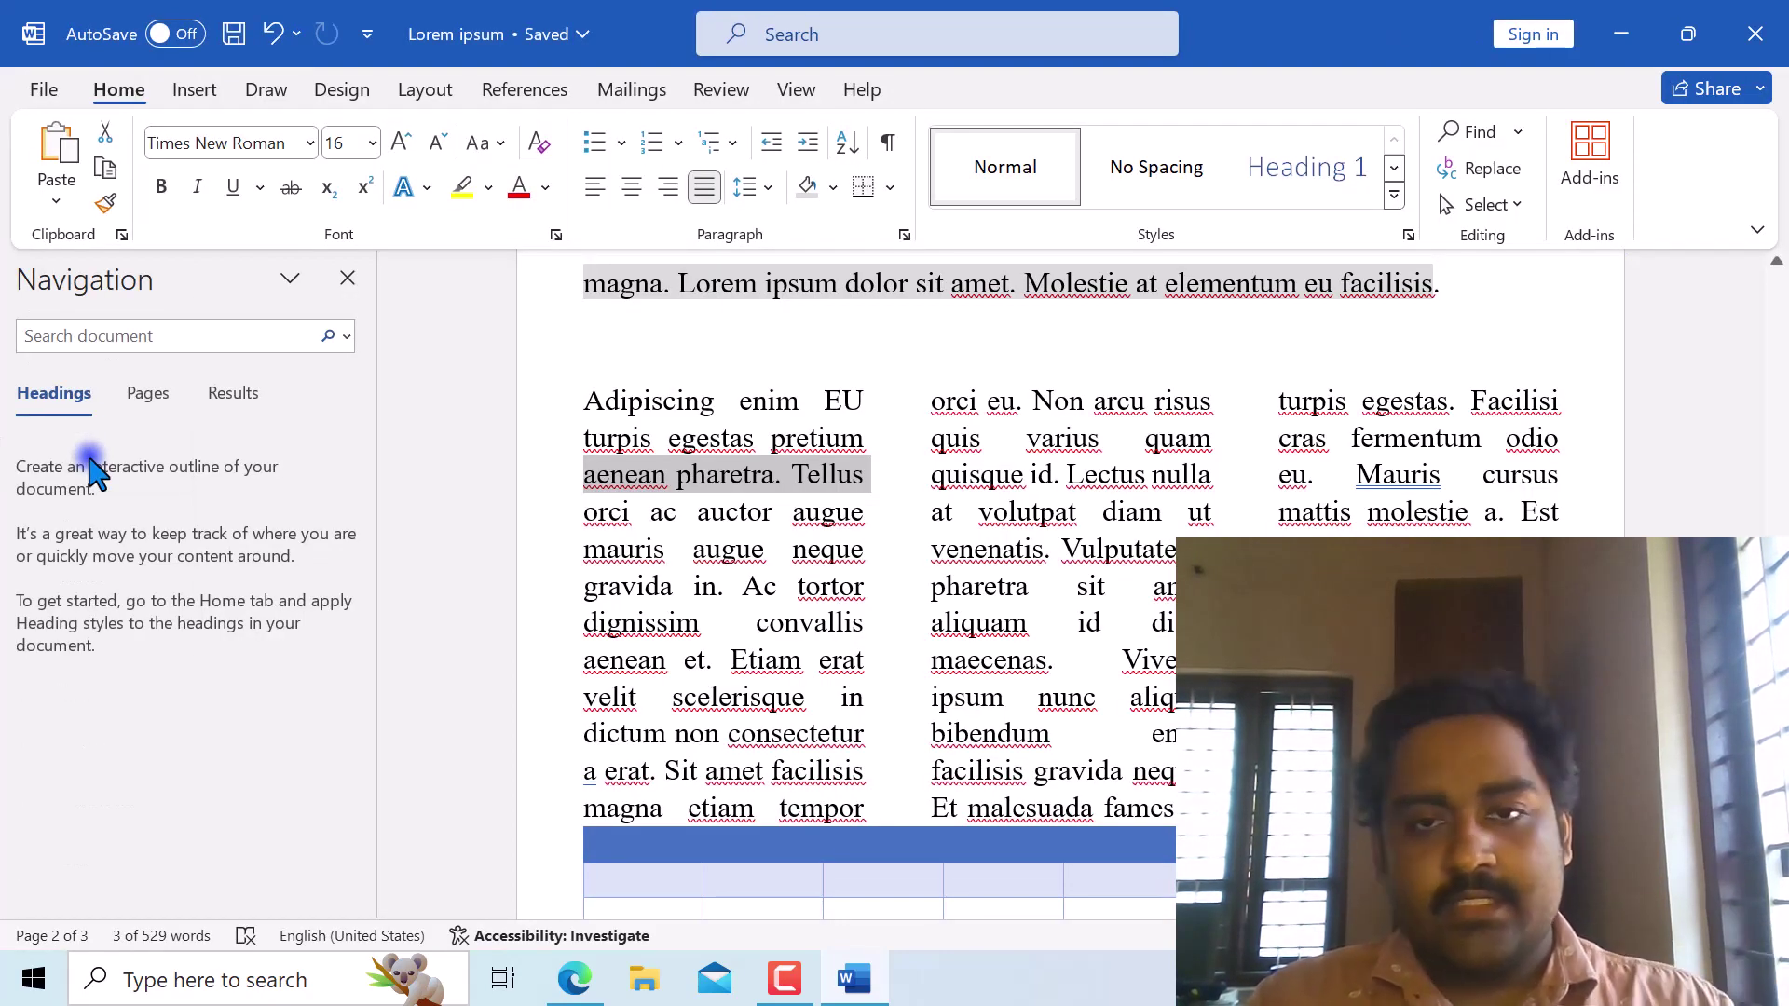
Replace the selected line "aenean pharetra. Tellus" in the first column with "s" and save the document.
key(ctrl+z)
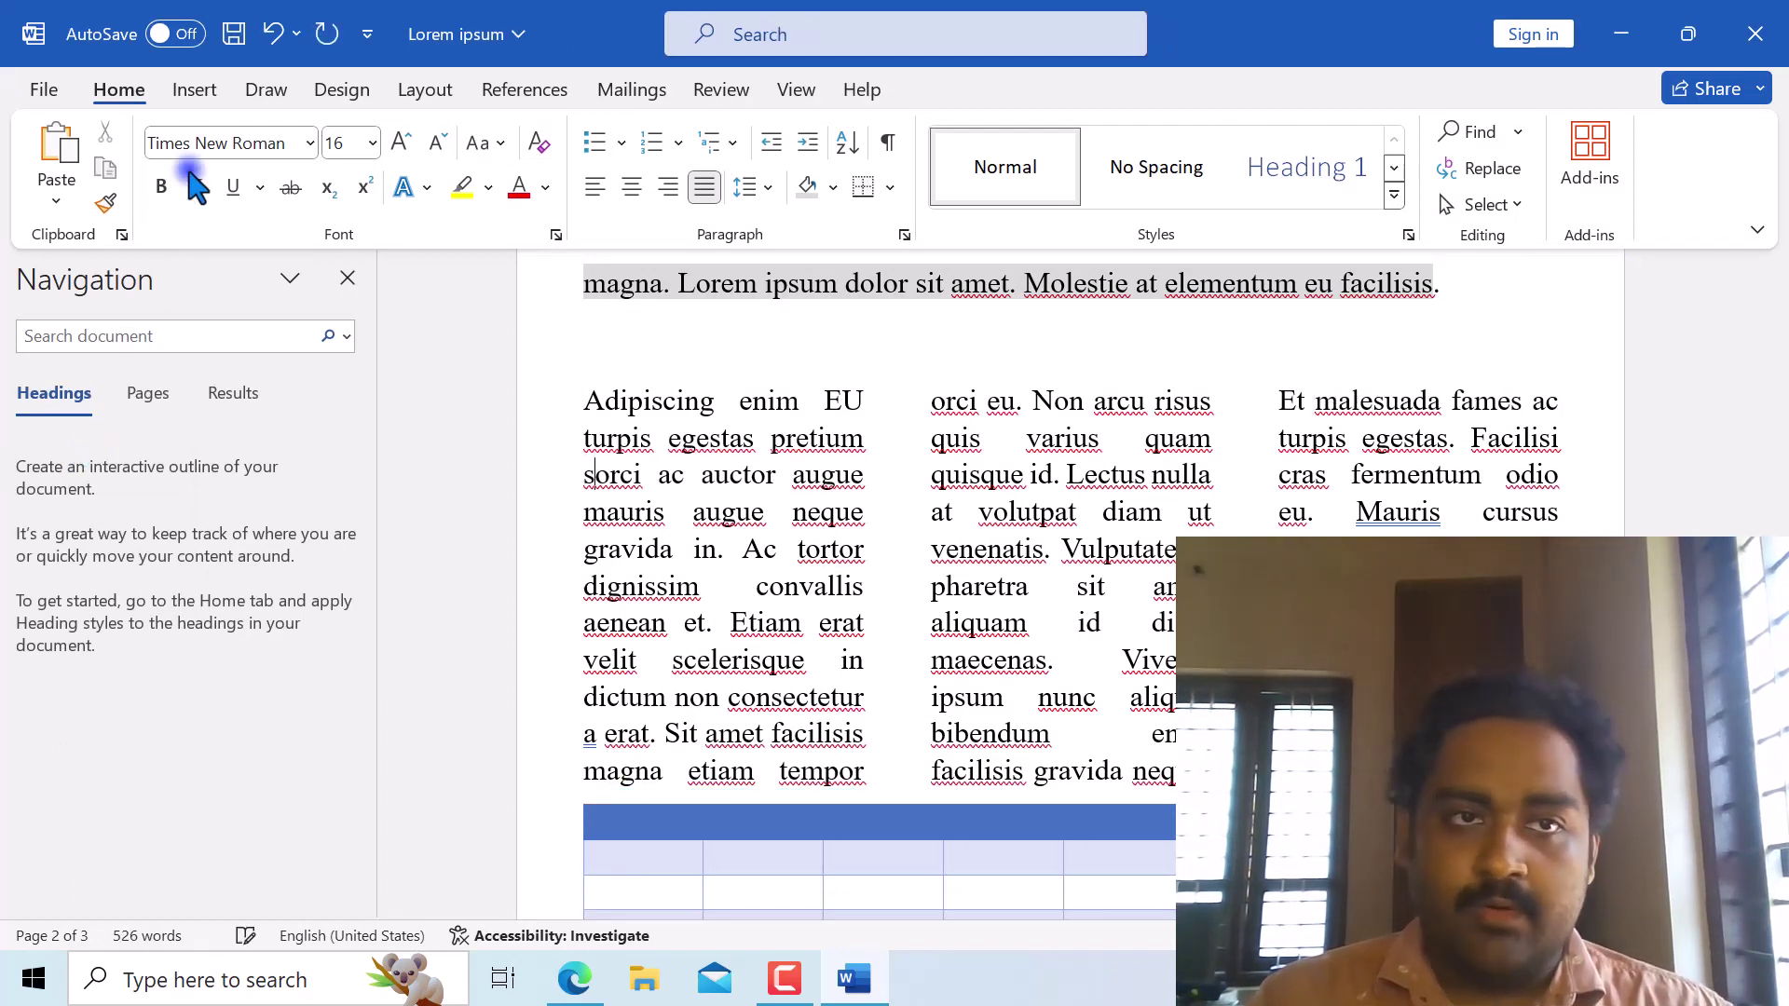
click(237, 26)
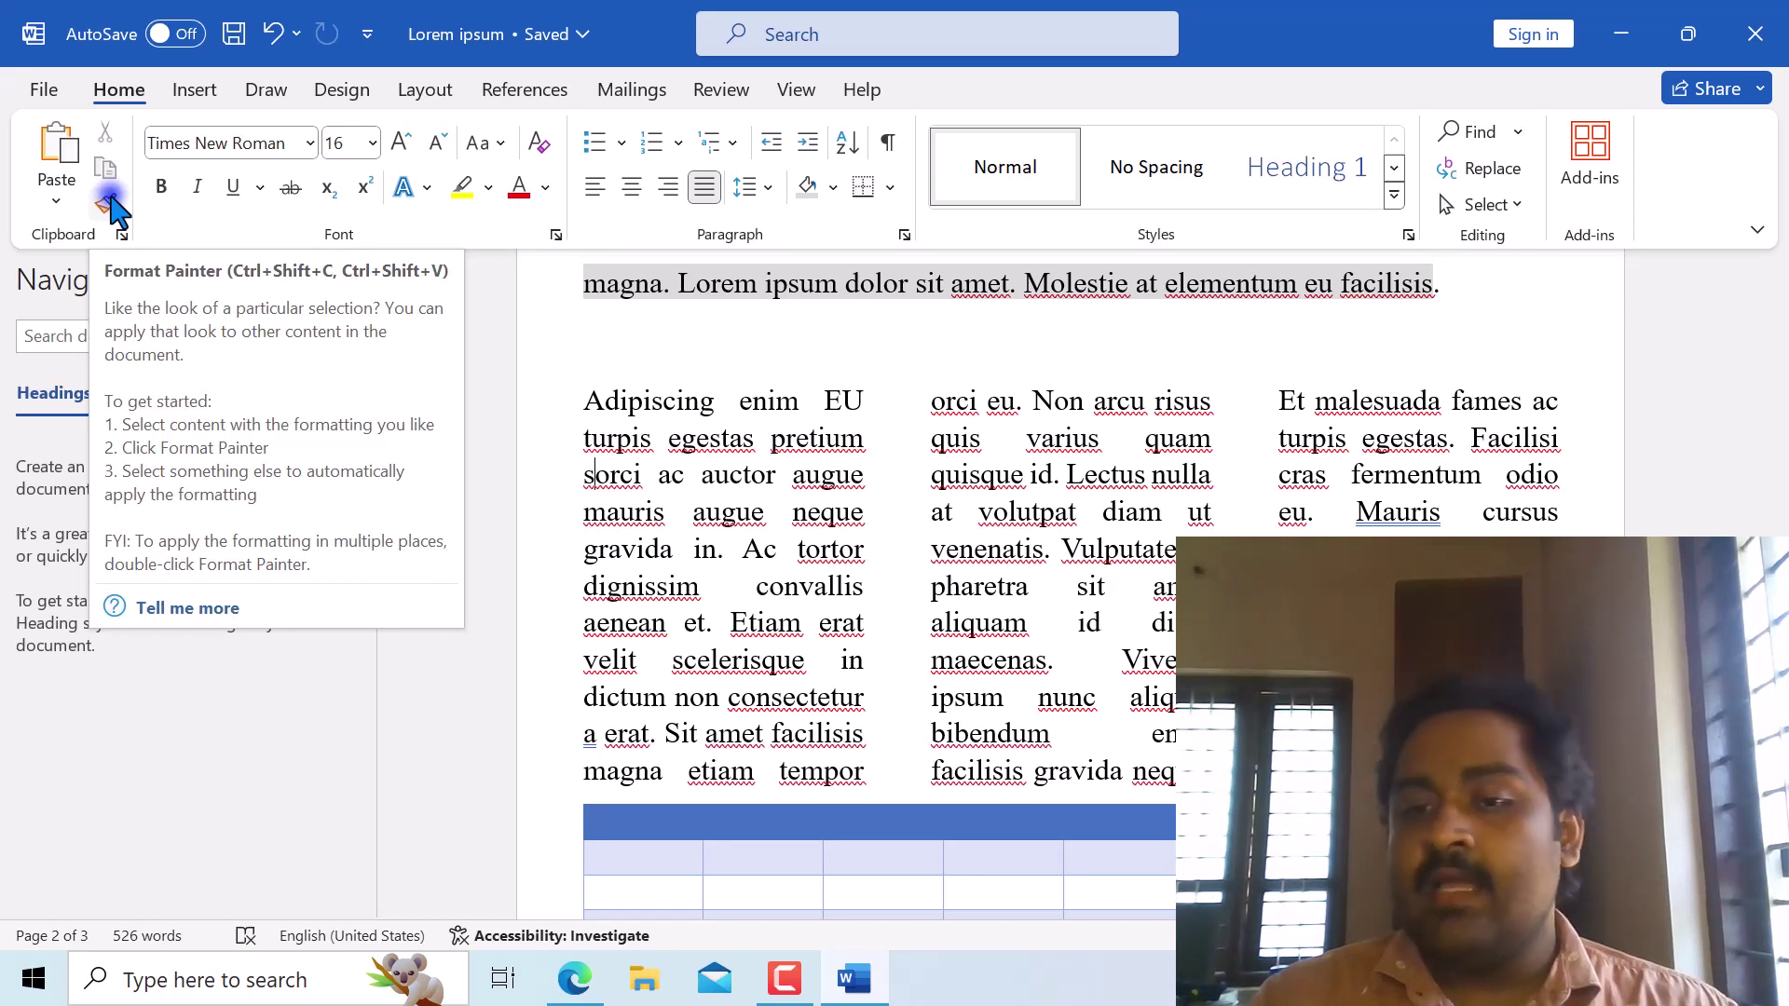
scroll(739, 550, down, 3)
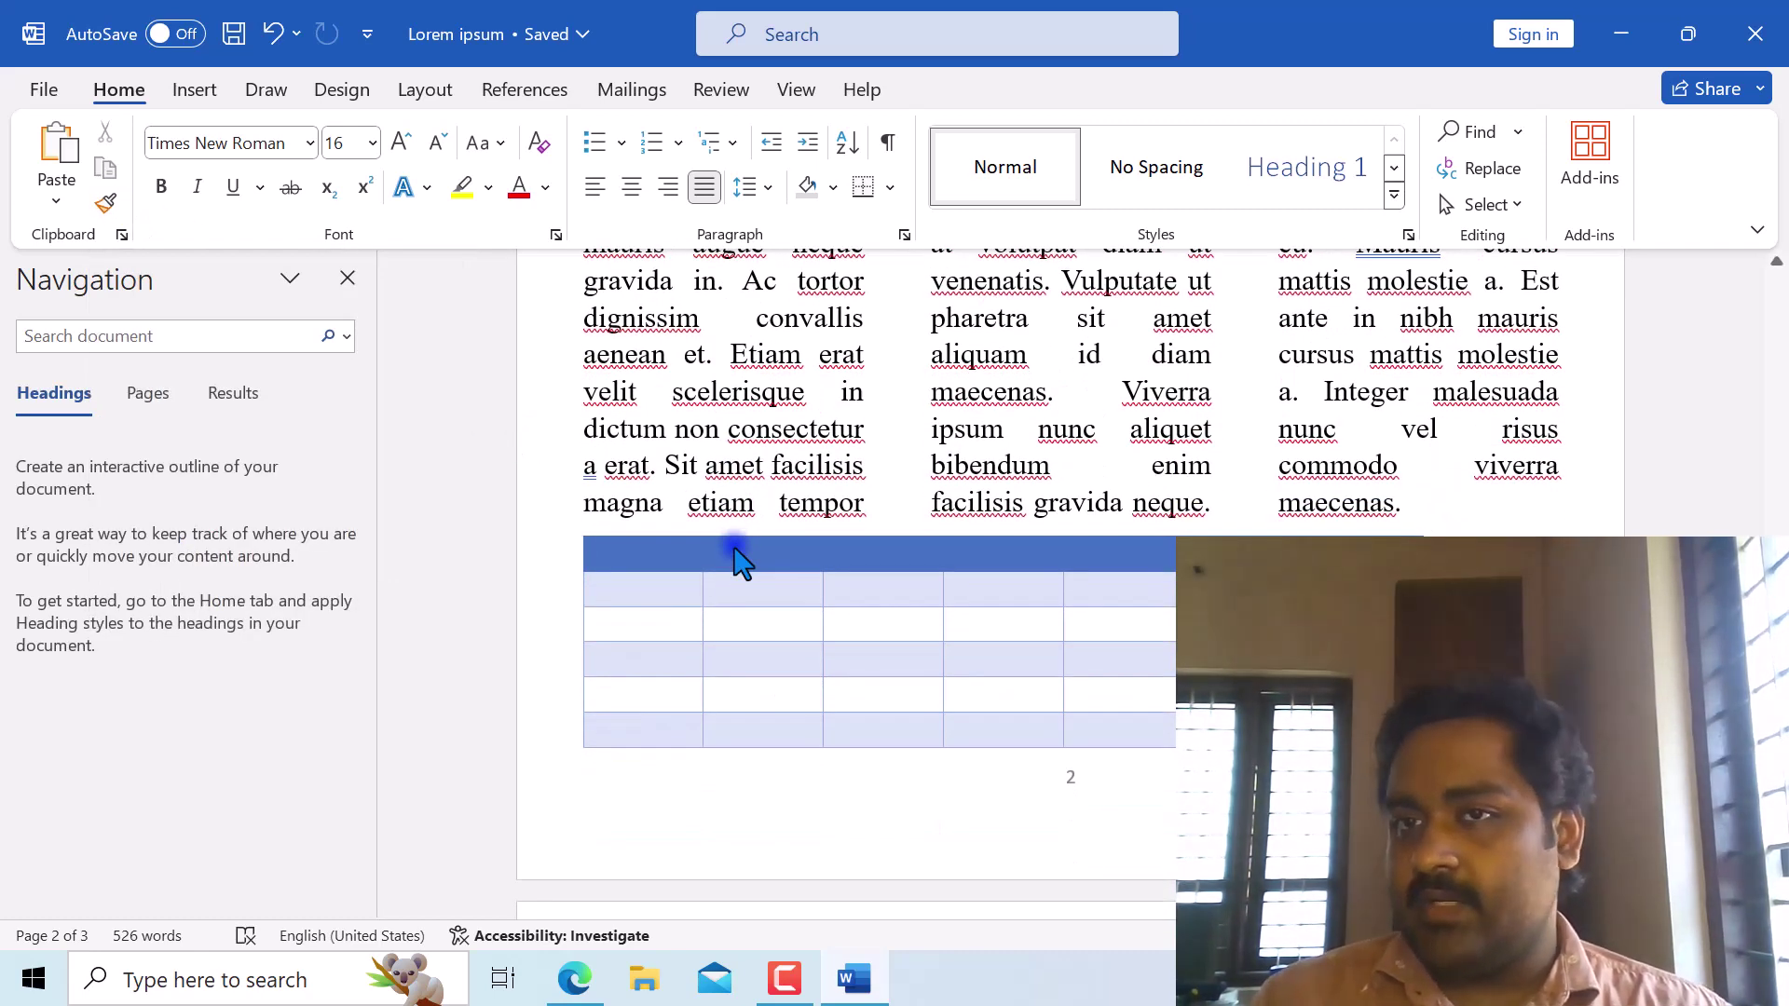
scroll(713, 578, up, 13)
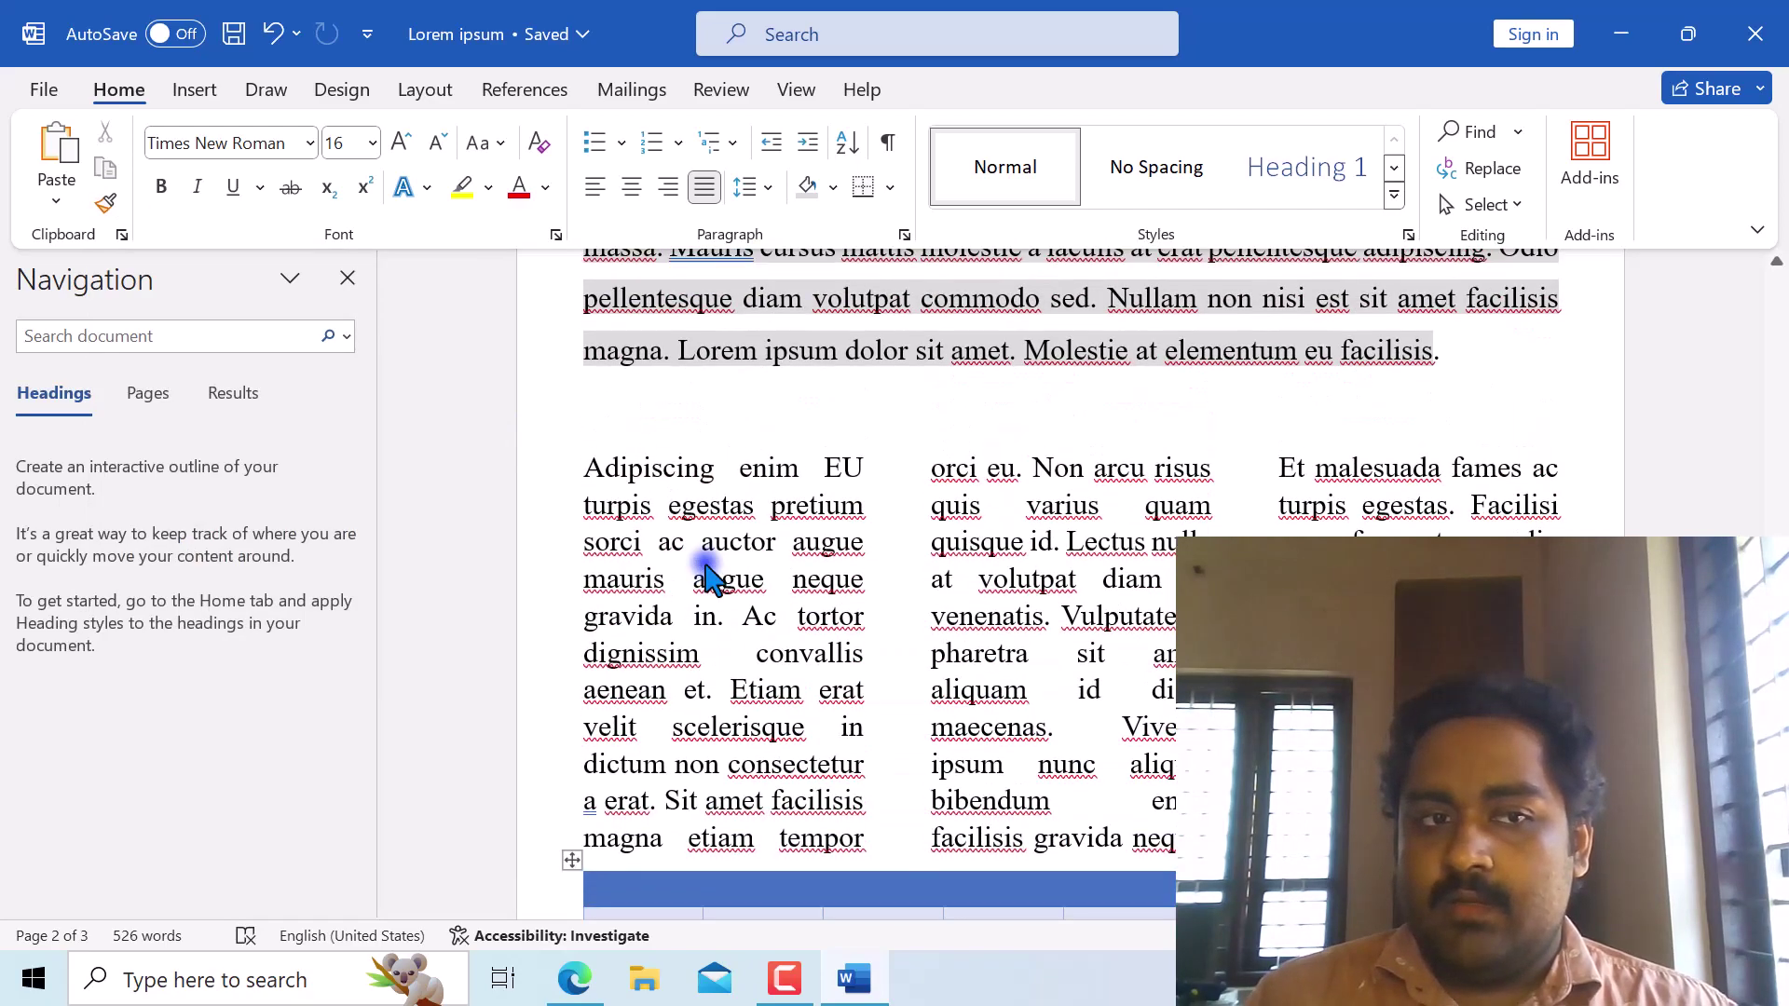
scroll(707, 568, up, 15)
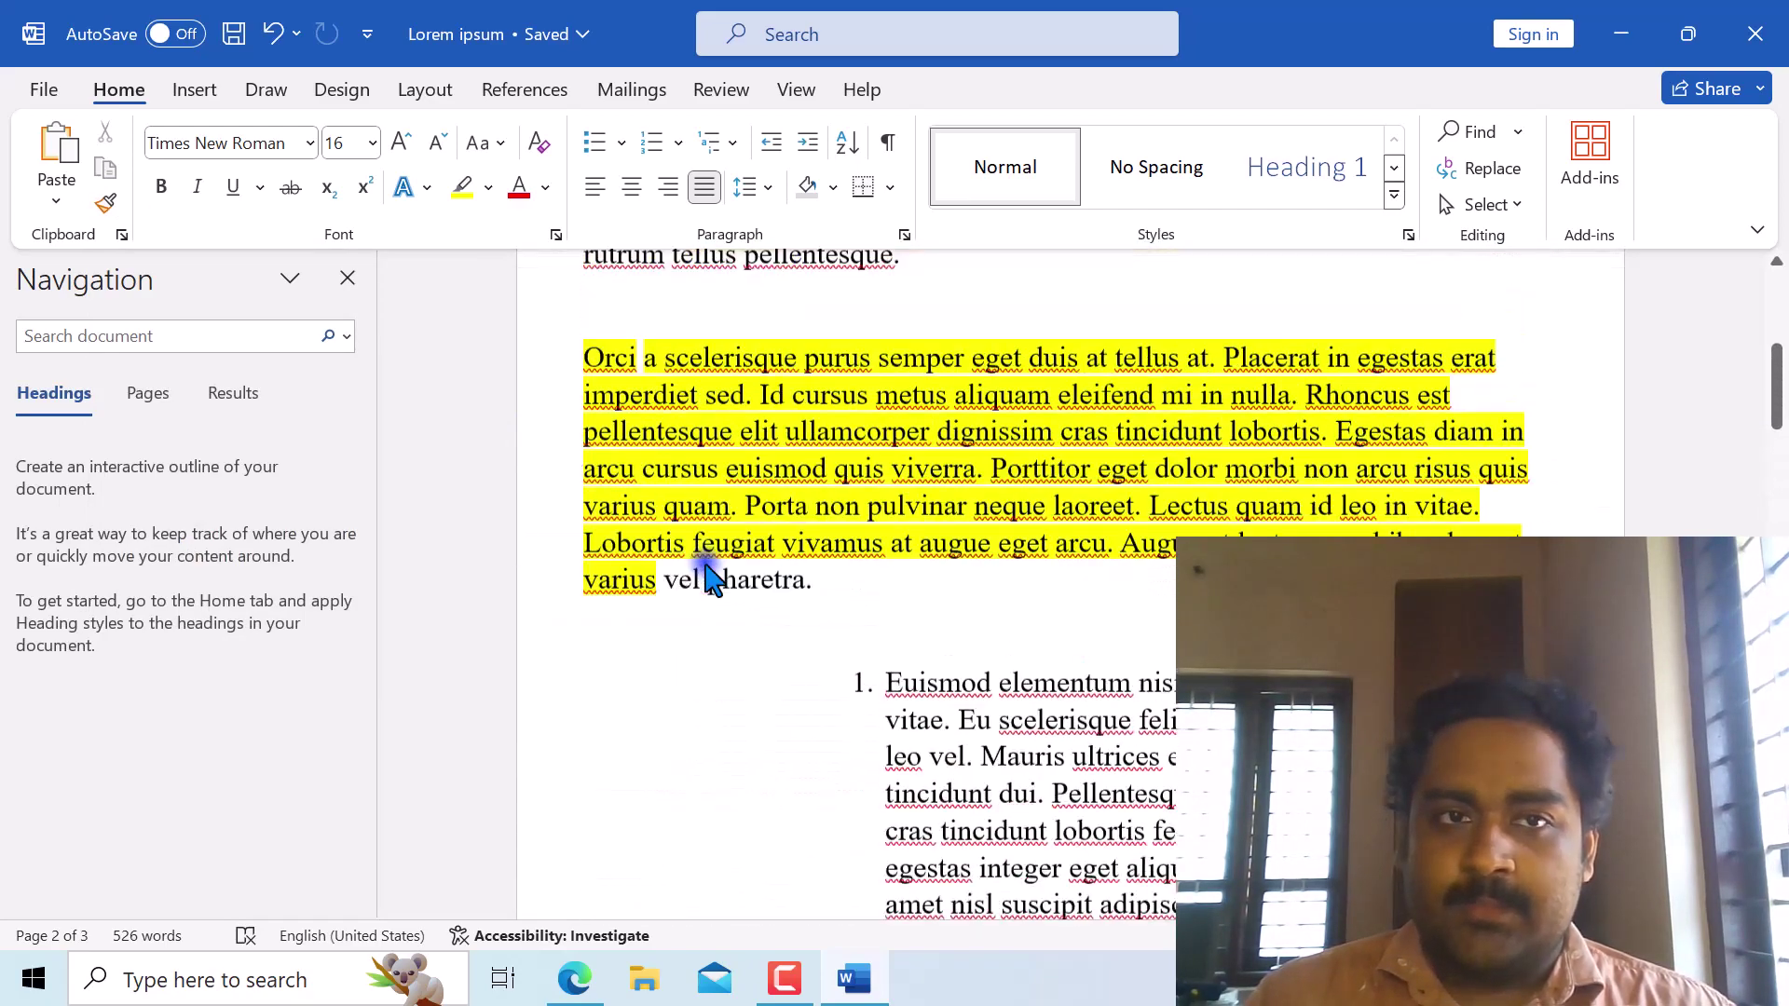